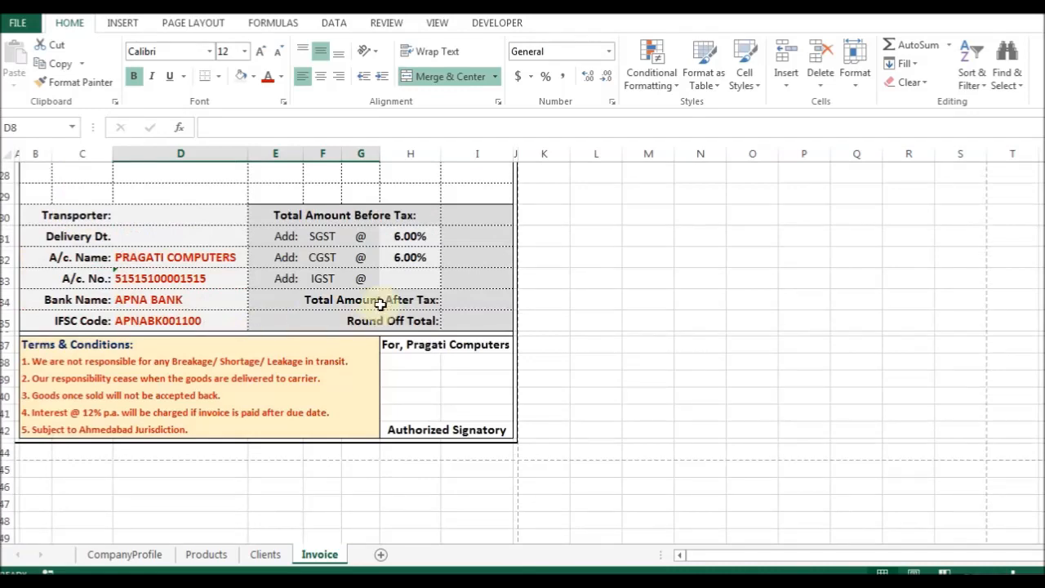
Delete the 6.00% SGST and CGST rates from cells H31:H32.
left_click_drag(409, 236, 403, 269)
key("Delete")
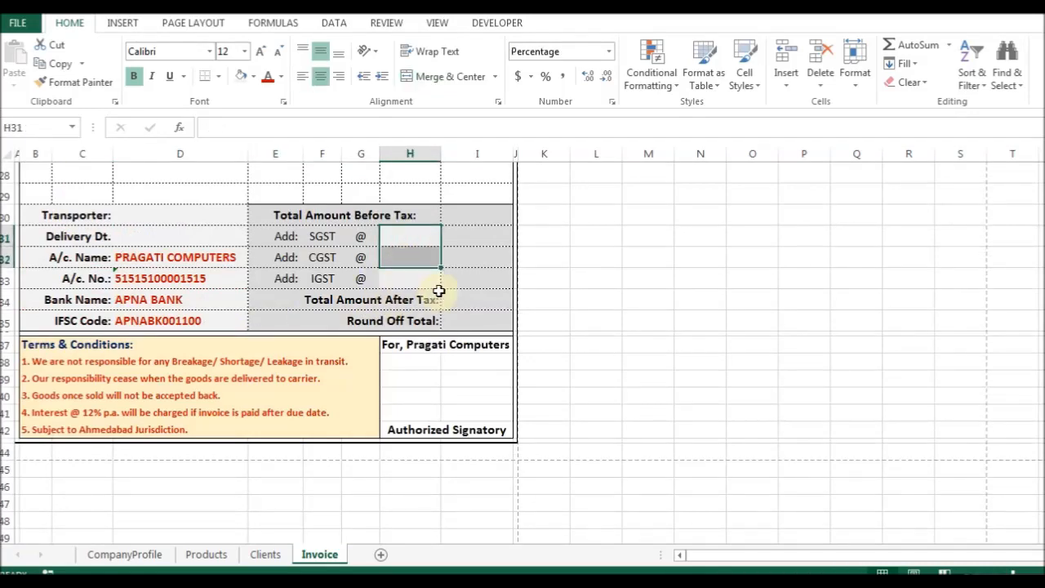
left_click(429, 282)
Review the header formulas for company name, address, website, TAX INVOICE heading and GSTIN.
scroll(310, 392, "up", 2)
scroll(281, 382, "up", 7)
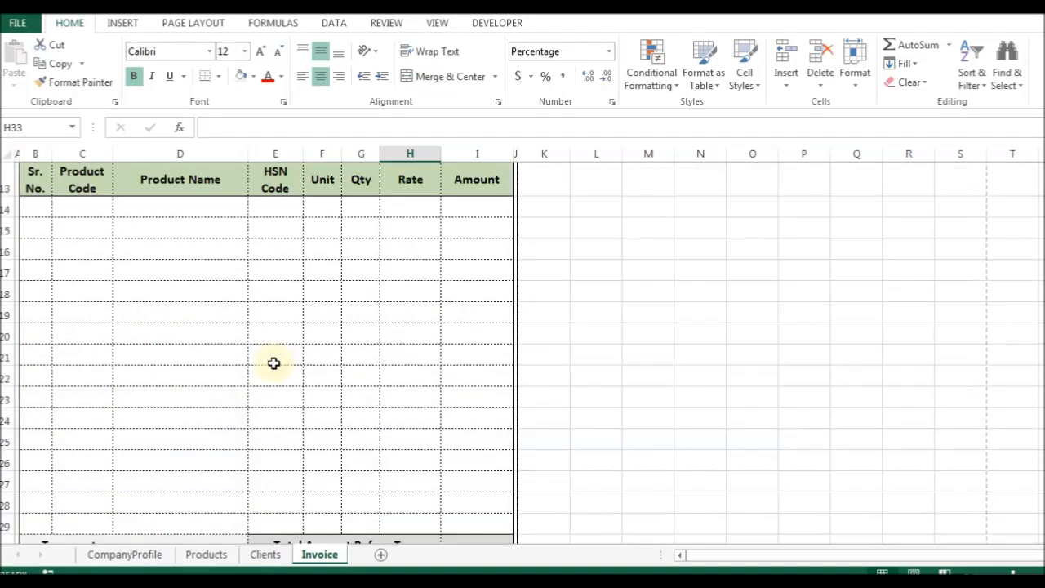
left_click(68, 202)
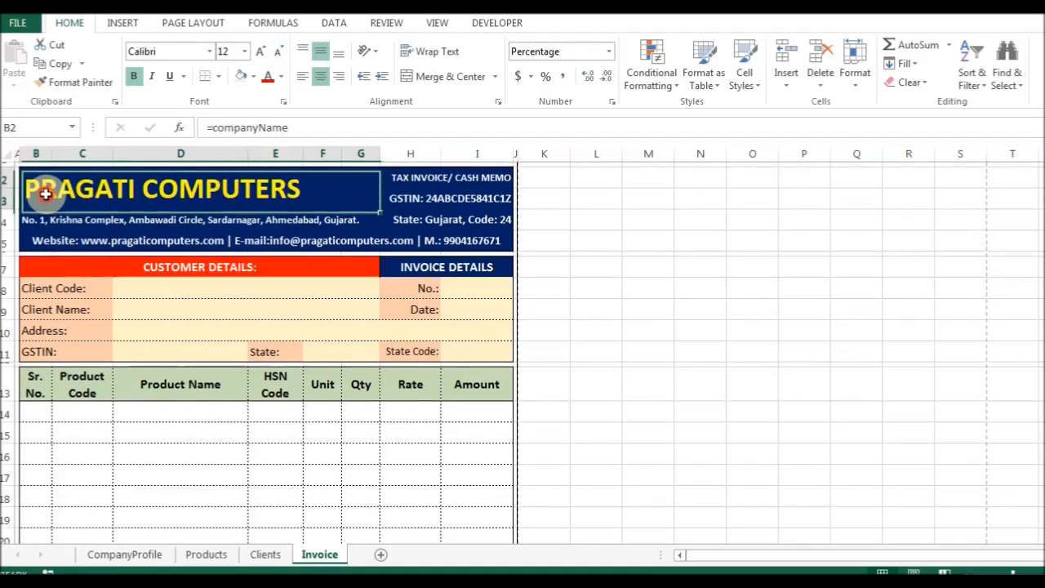
left_click(37, 221)
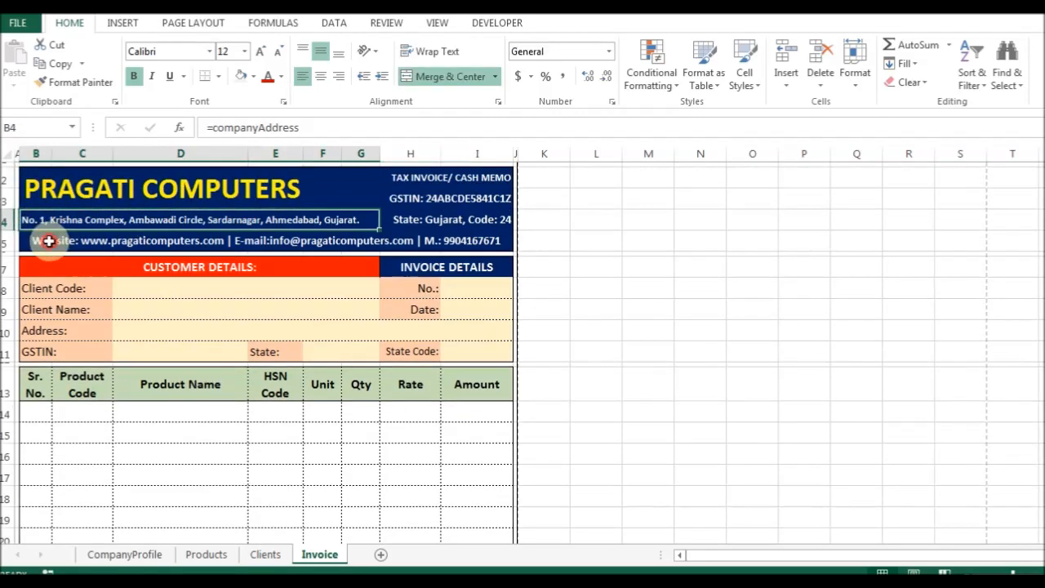
left_click(46, 239)
left_click(455, 181)
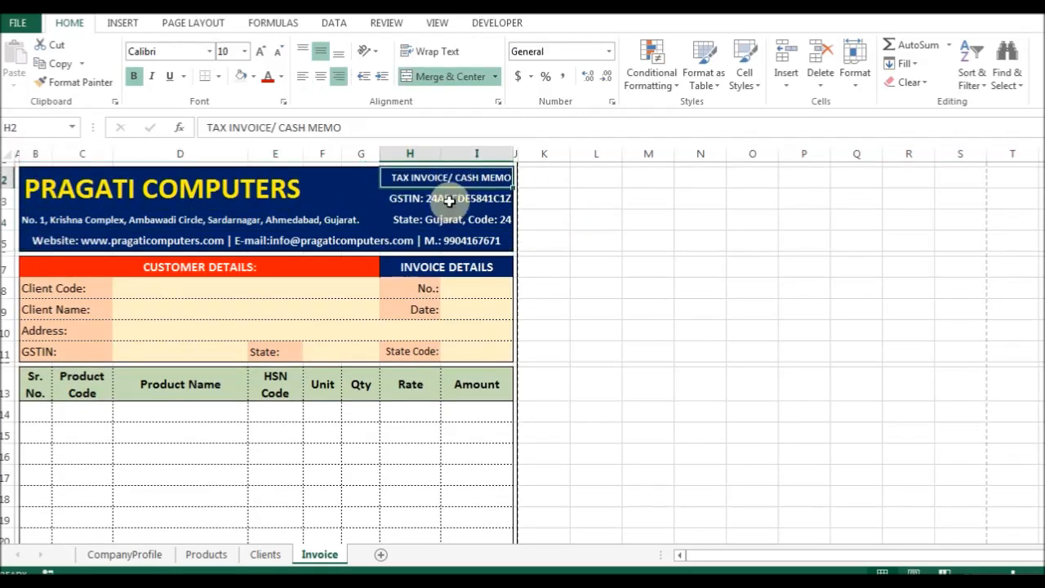
left_click(443, 200)
left_click(156, 193)
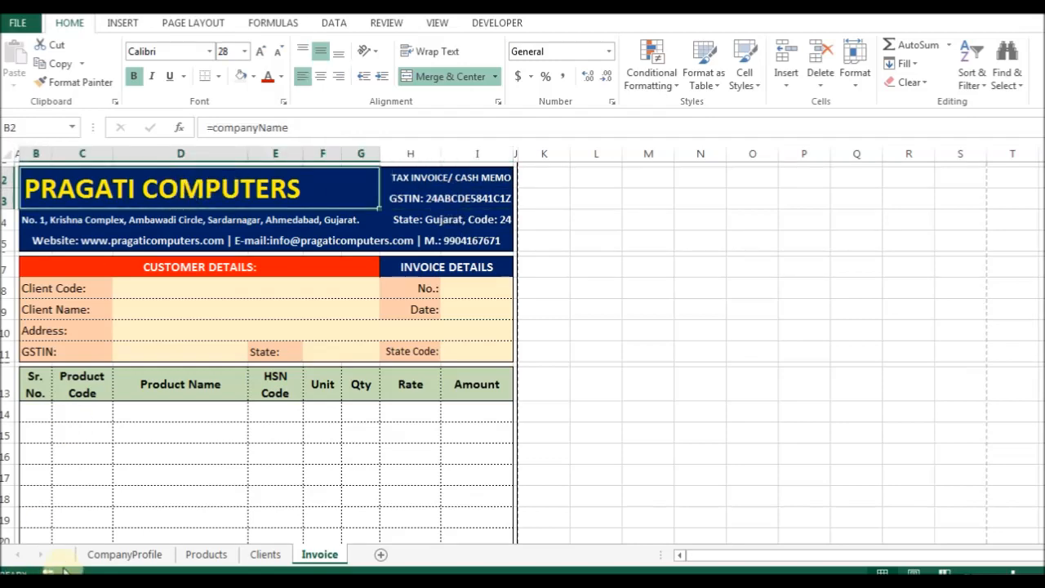
Look over the CompanyProfile sheet, then go back to the Invoice sheet.
left_click(102, 554)
scroll(265, 261, "down", 2)
scroll(245, 302, "up", 2)
left_click(319, 554)
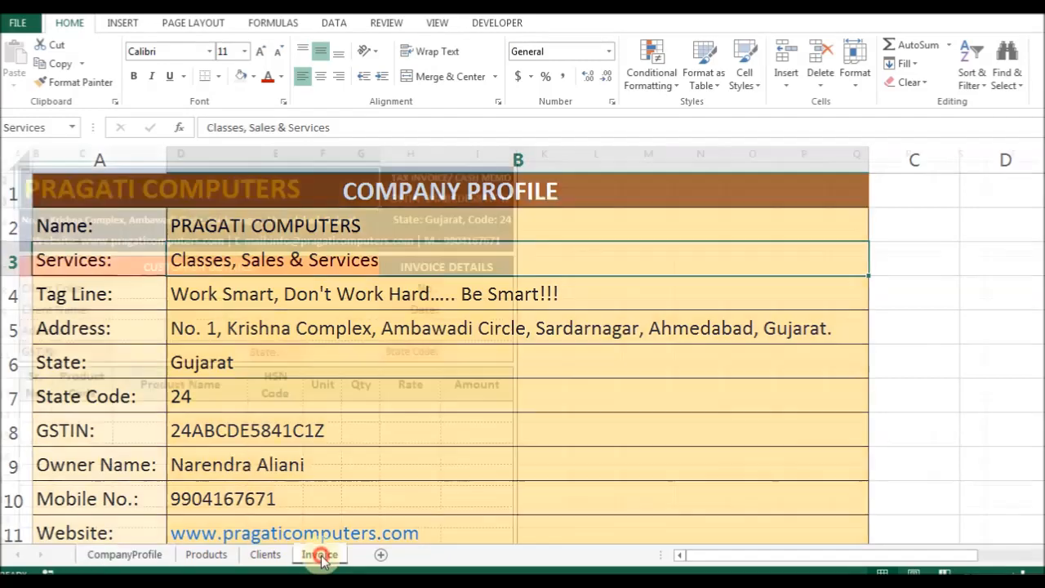
left_click(139, 288)
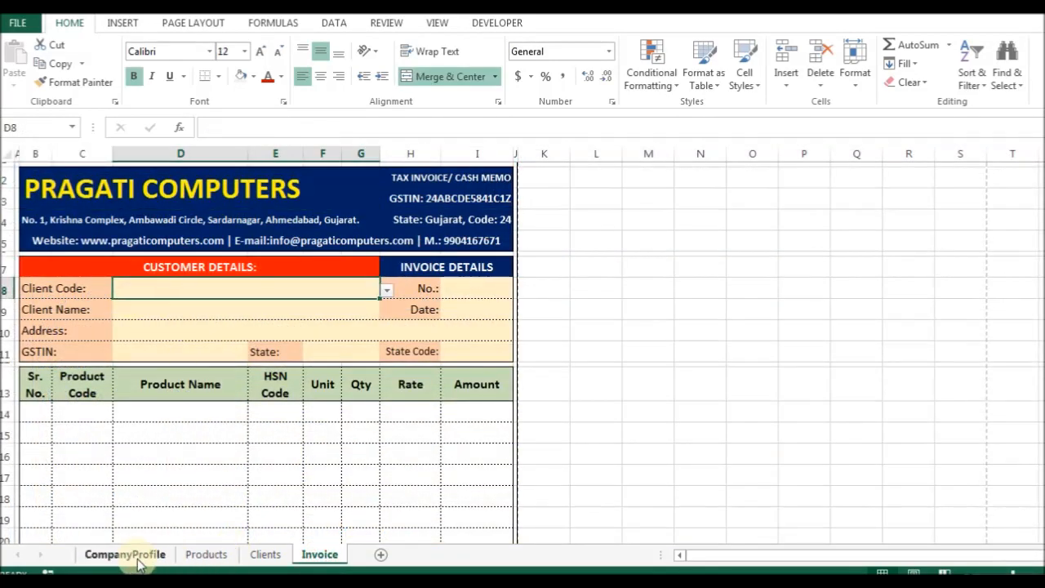
left_click(265, 554)
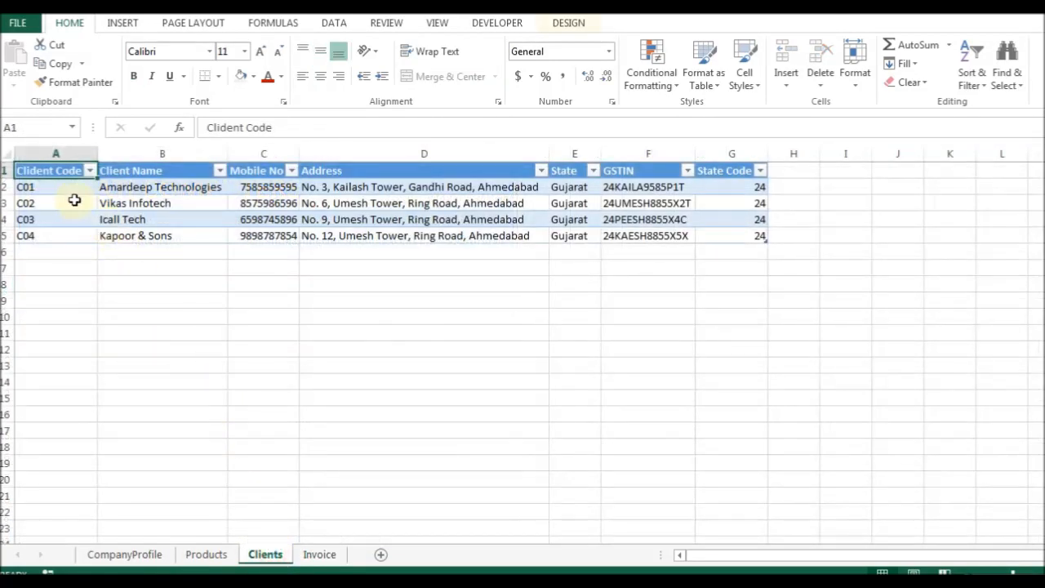
left_click(320, 554)
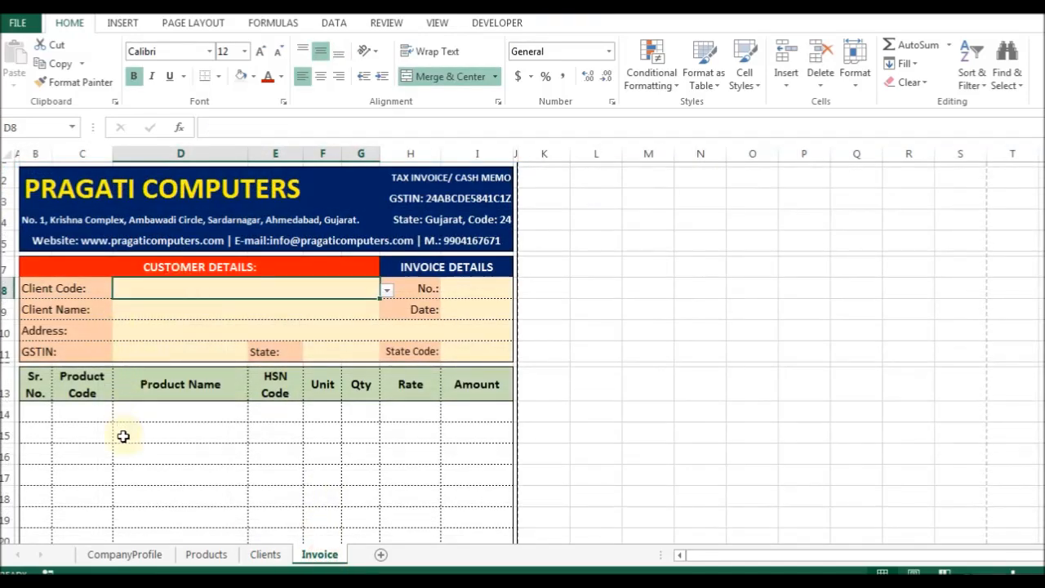
left_click(98, 408)
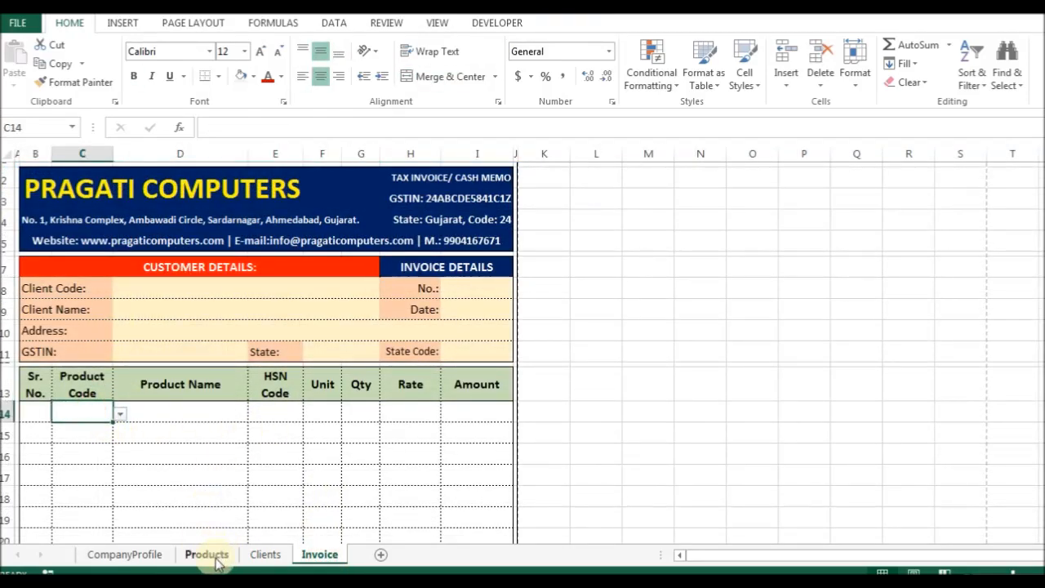
left_click(213, 558)
left_click(319, 554)
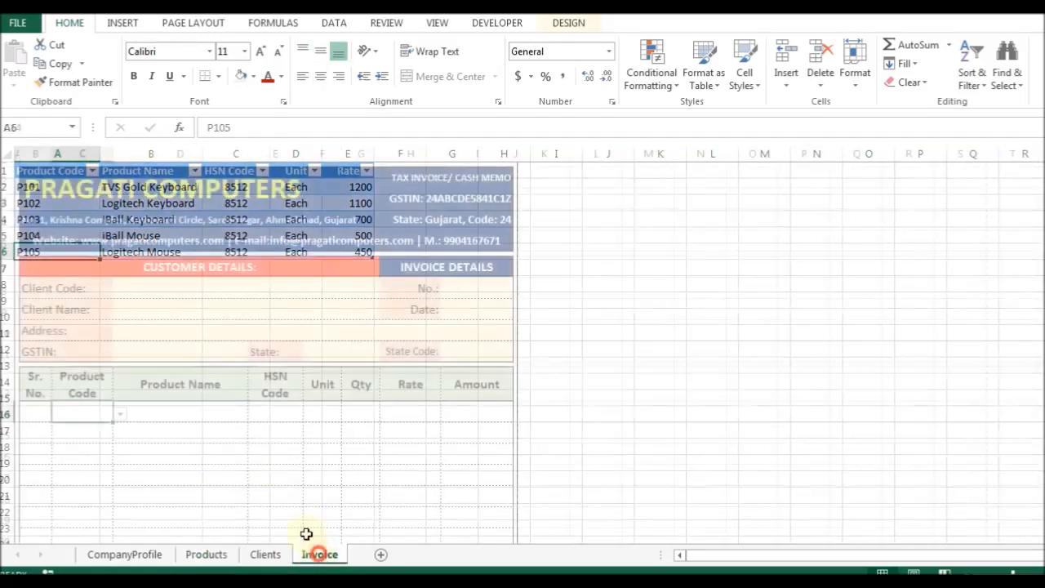
left_click(135, 286)
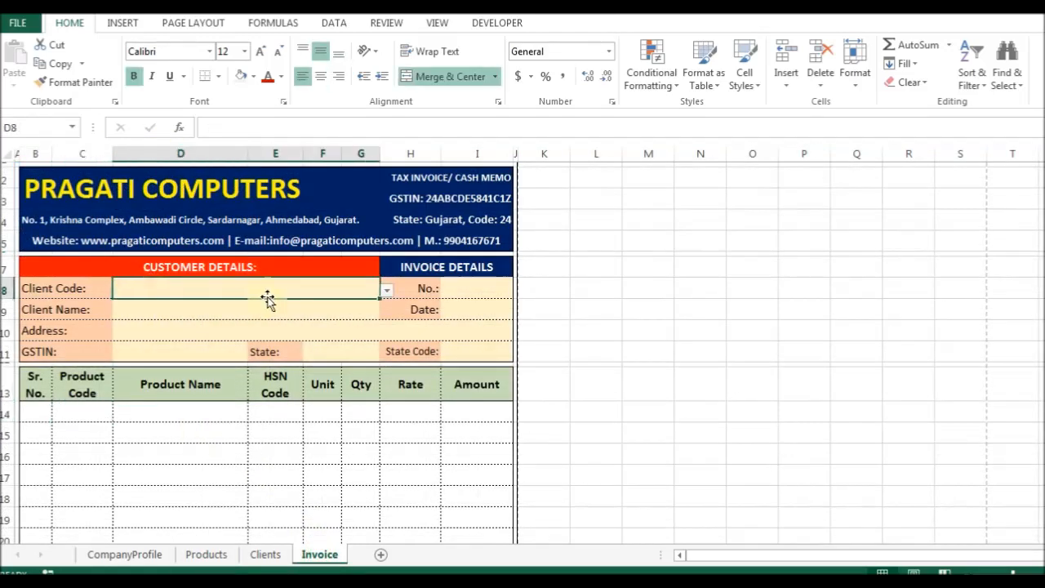
left_click(385, 291)
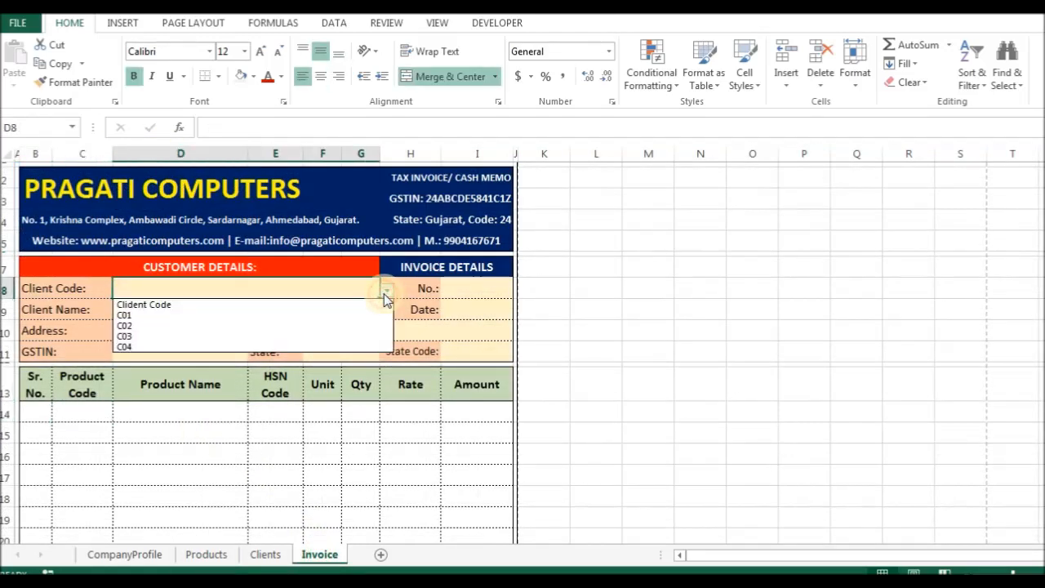
Pick client code C01, test typing 'asfd' in Client Name, then undo to restore its formula.
left_click(243, 315)
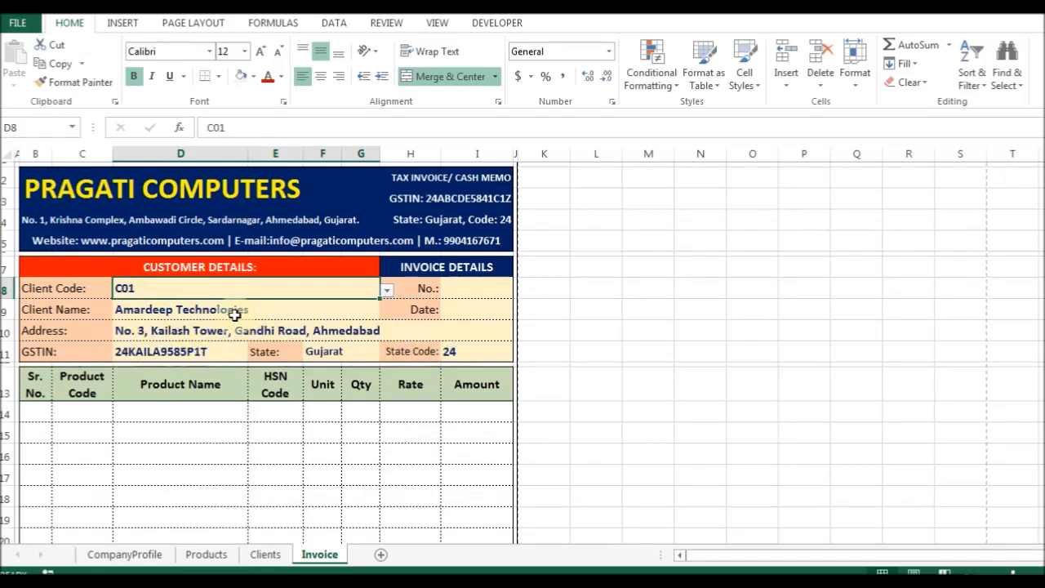
left_click(203, 308)
type("asfd")
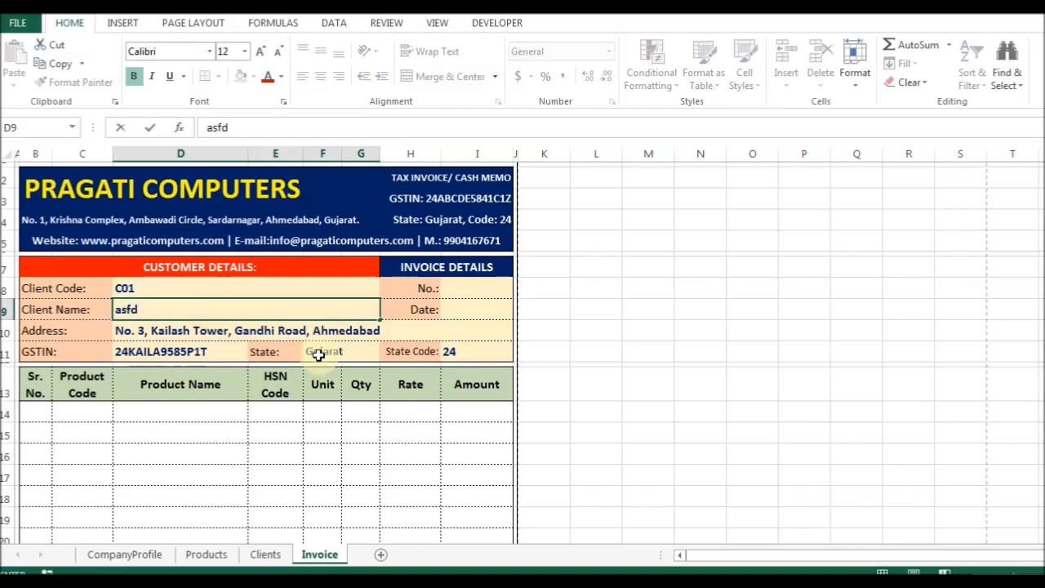
key("Return")
key("Up")
key("ctrl+z")
Browse the ribbon's Formulas tools.
key("alt+t")
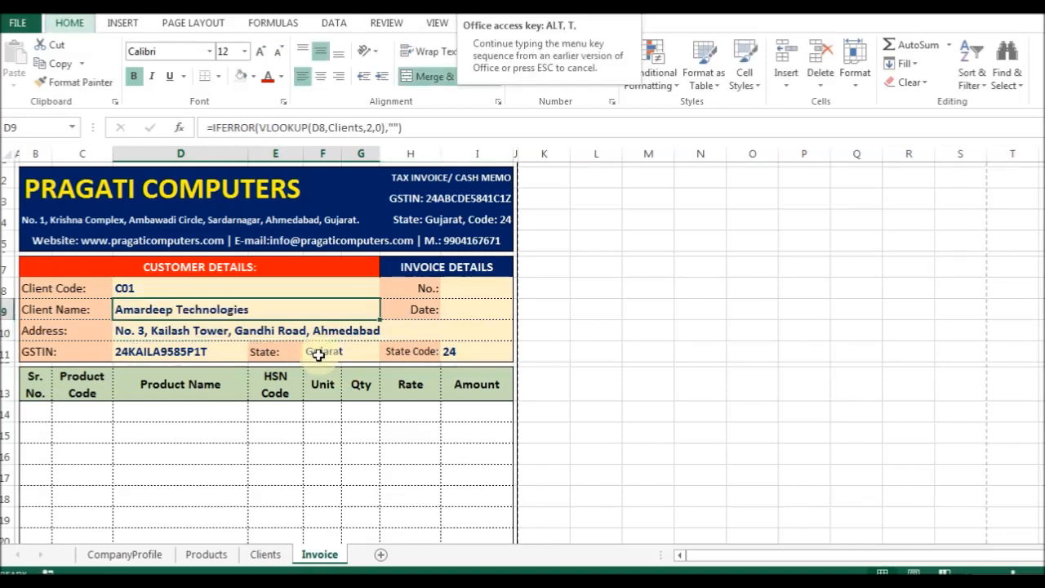
key("Escape")
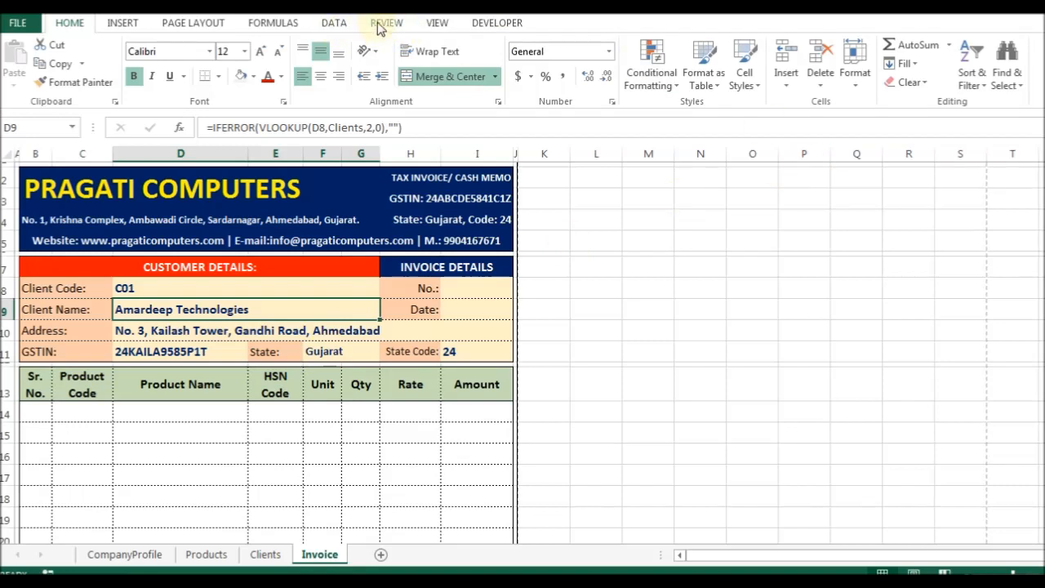
left_click(269, 29)
Protect the Invoice sheet and confirm locked cells refuse editing.
left_click(193, 23)
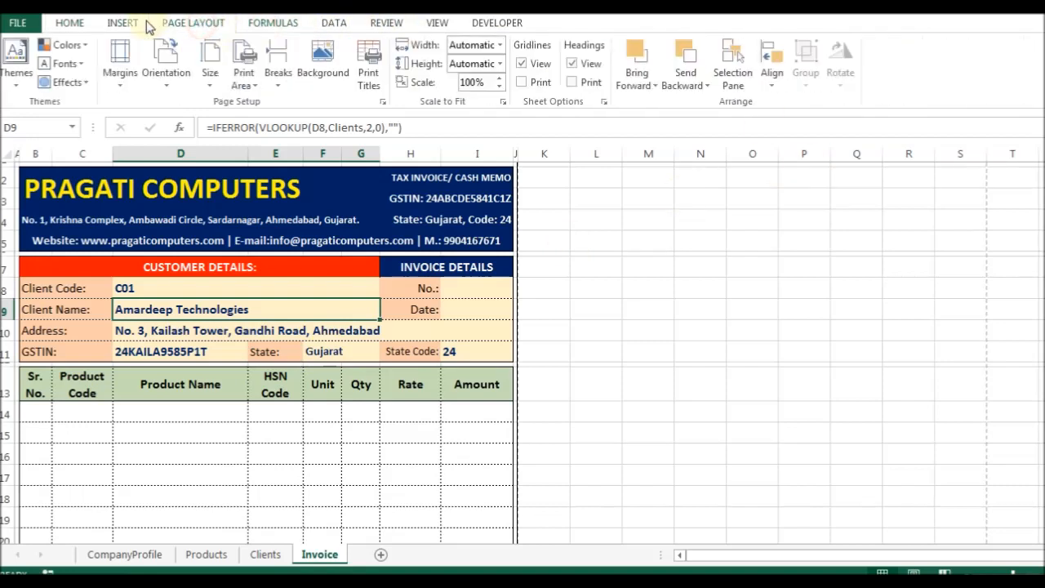
left_click(387, 22)
left_click(481, 72)
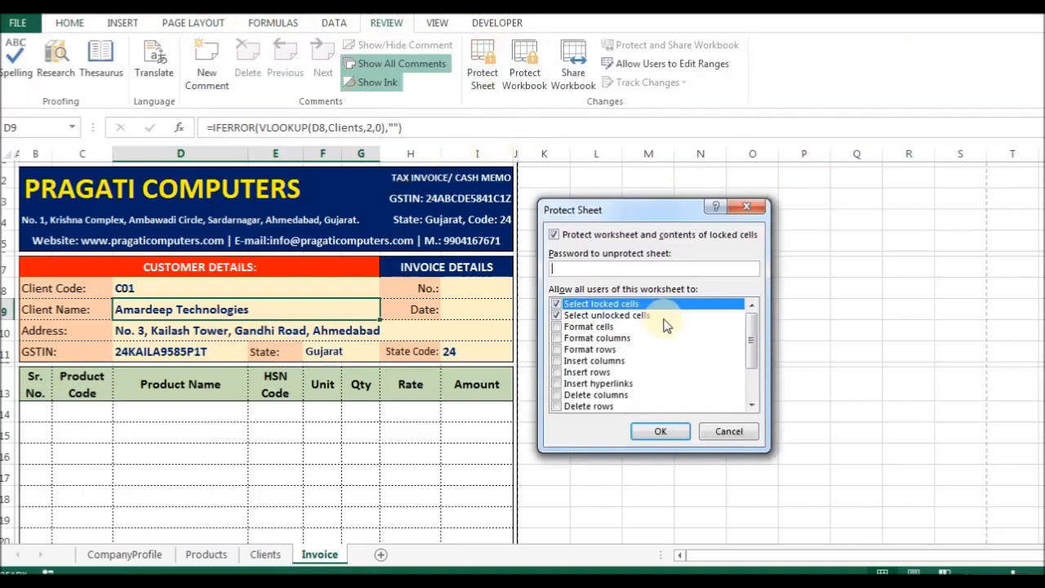
left_click(684, 439)
double_click(220, 326)
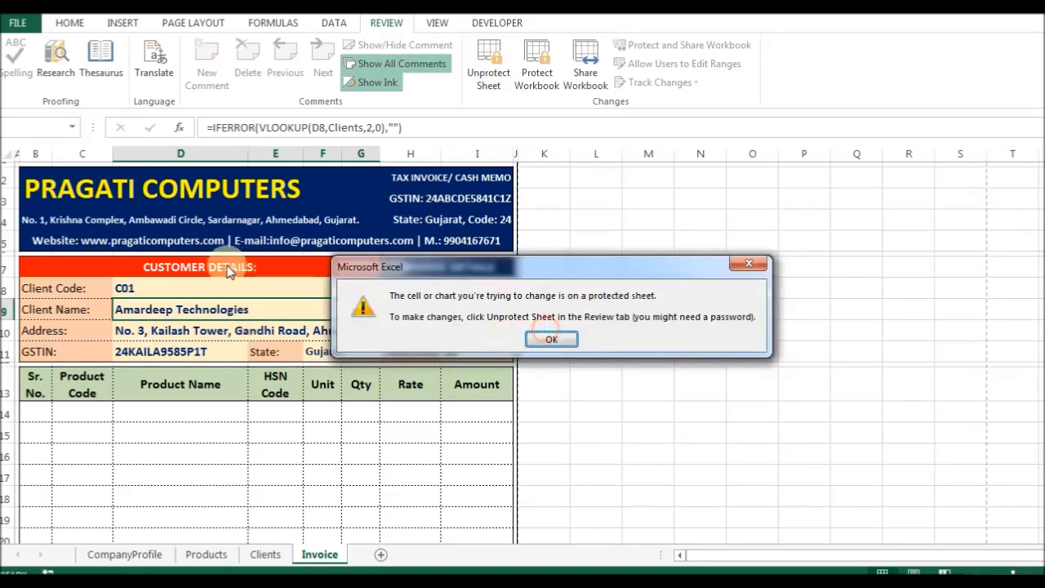
left_click(551, 339)
Set the Client Code to C03 and the invoice number to 1.
left_click(238, 289)
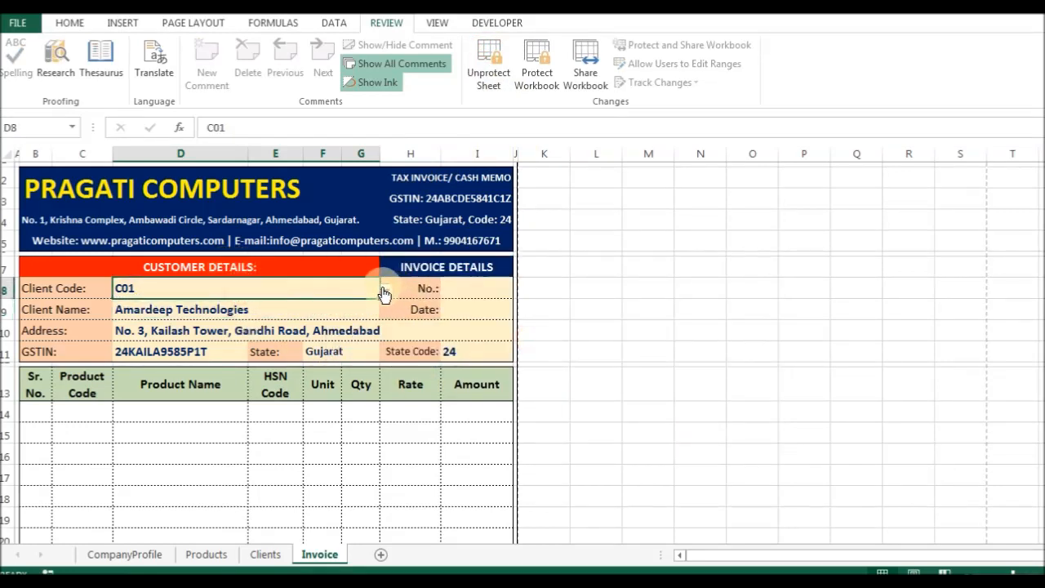
left_click(386, 291)
left_click(210, 333)
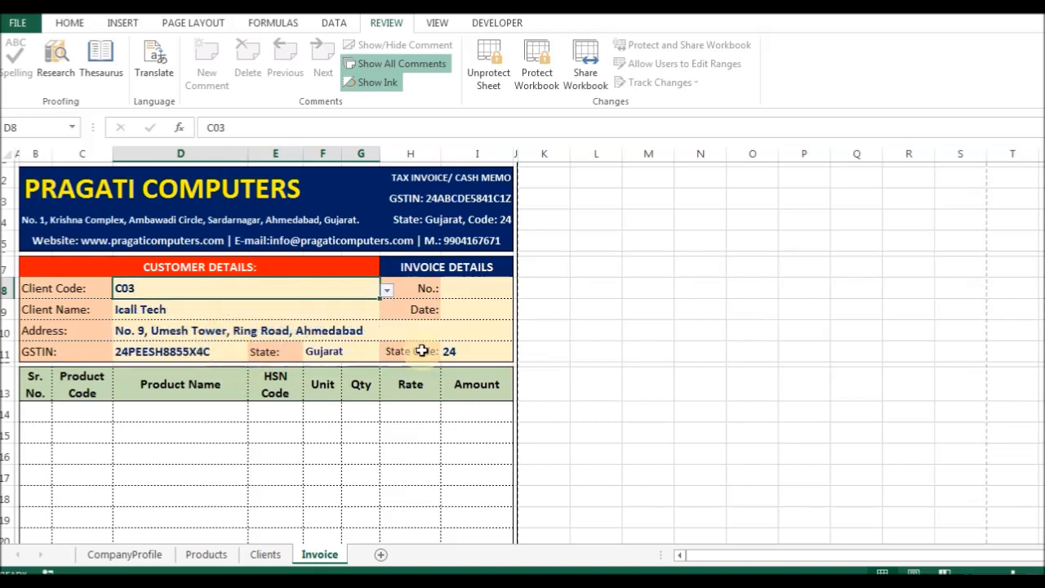
left_click(475, 288)
key("Return")
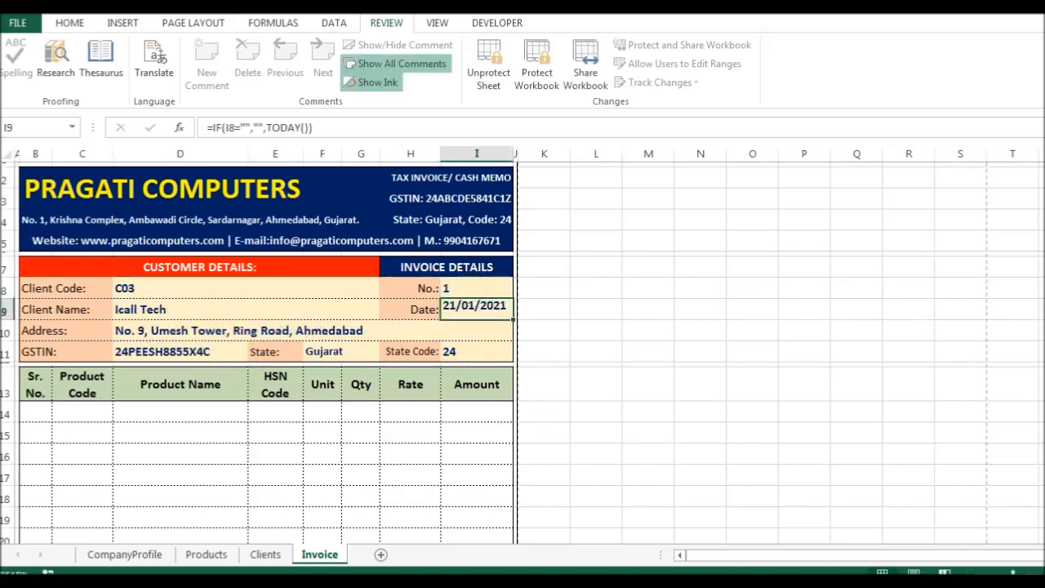
Check the State Code and Sr. No. formulas and open the first product code list.
left_click(474, 350)
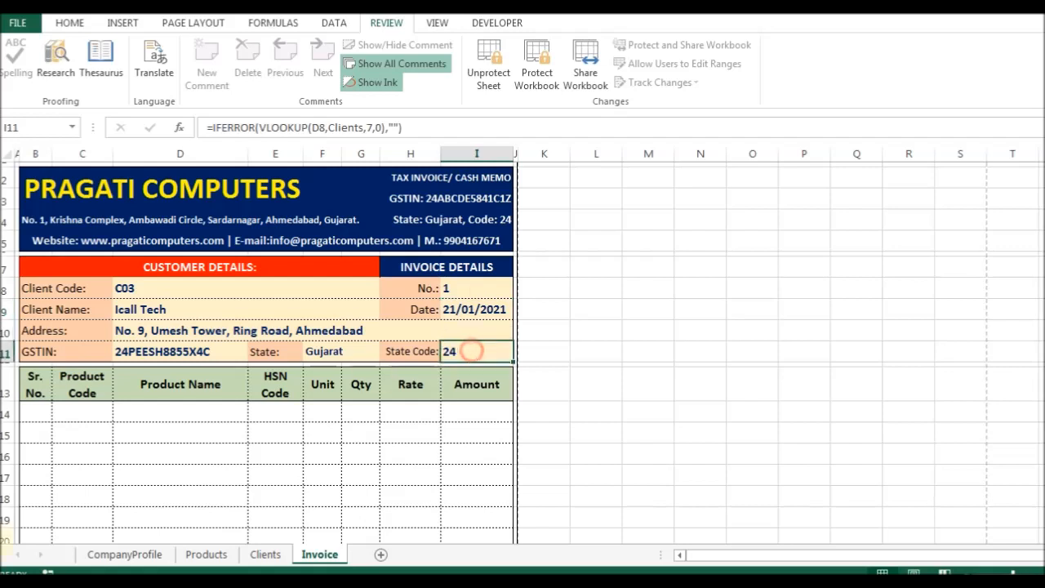
left_click(38, 410)
key("Delete")
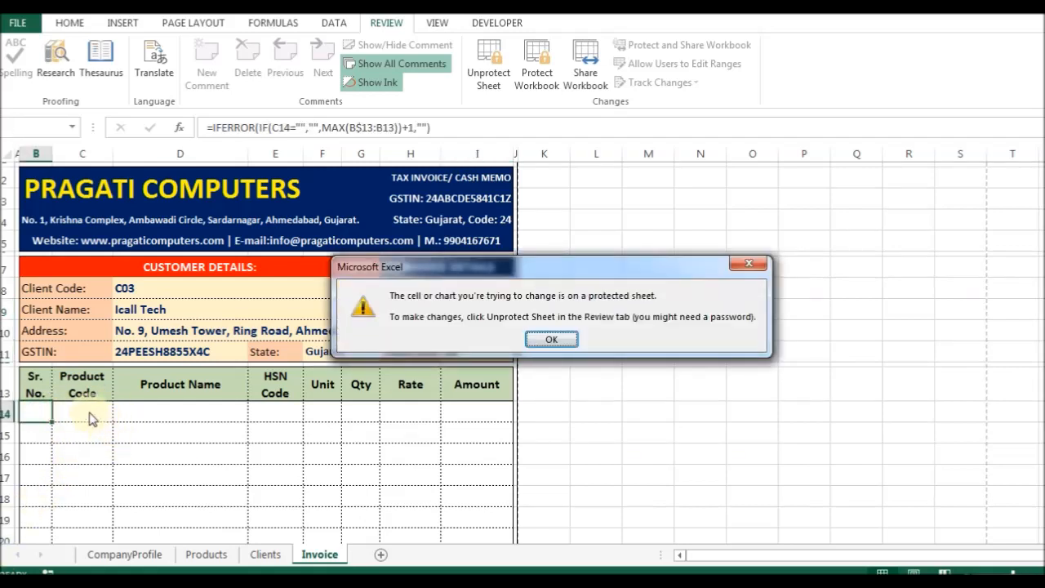
key("Return")
left_click(89, 406)
left_click(120, 416)
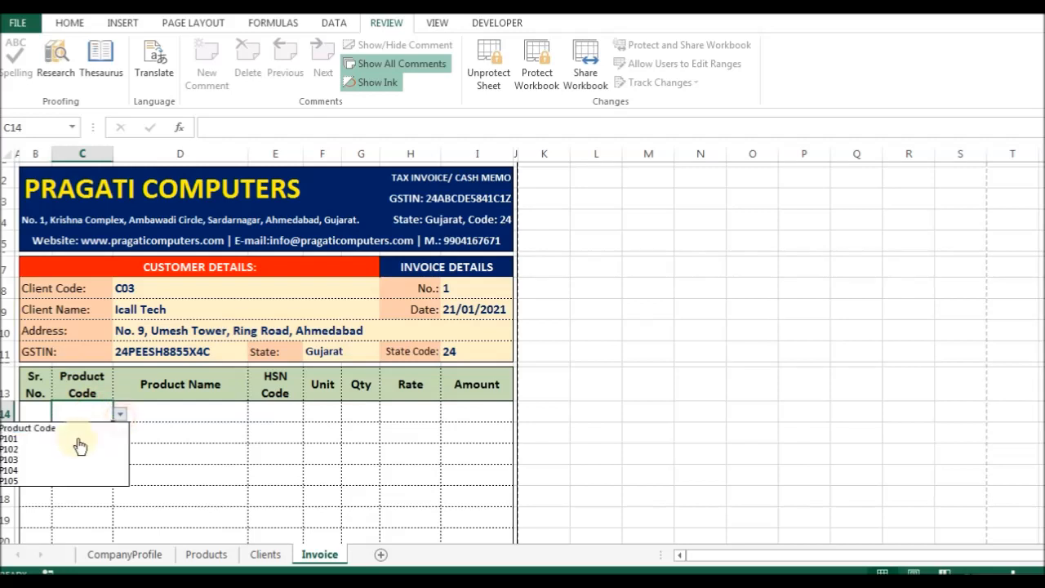
Add product P101 with quantity 5 and P103 (iBall Keyboard) with quantity 4.
left_click(71, 441)
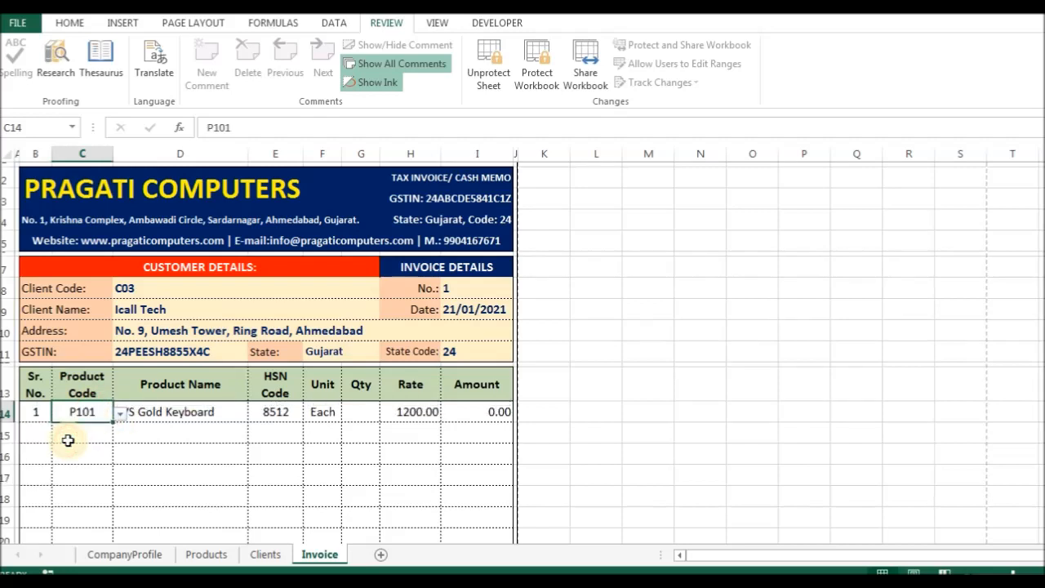
left_click(364, 418)
type("5")
key("Return")
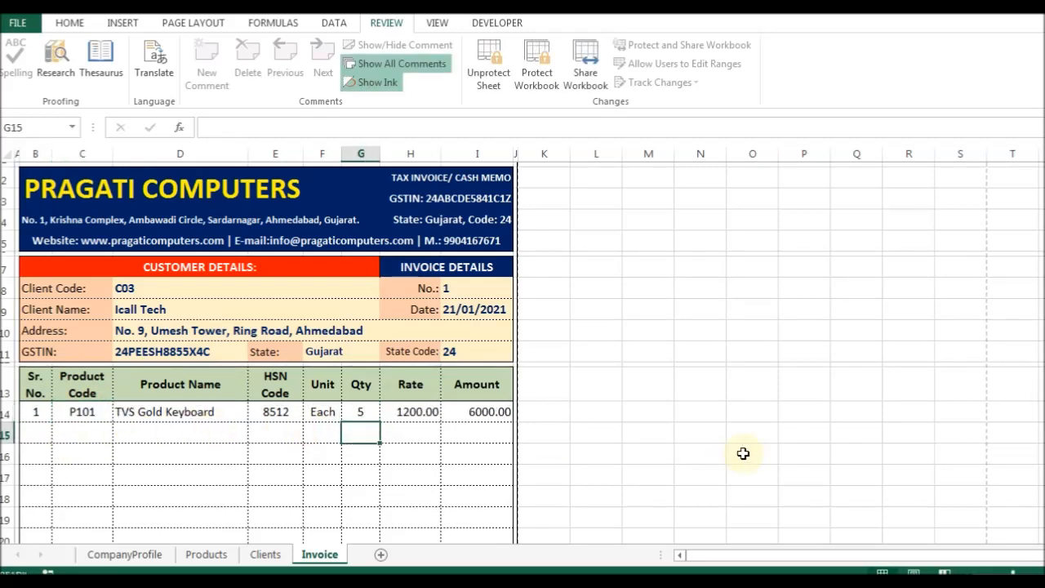
left_click(78, 437)
scroll(77, 438, "down", 1)
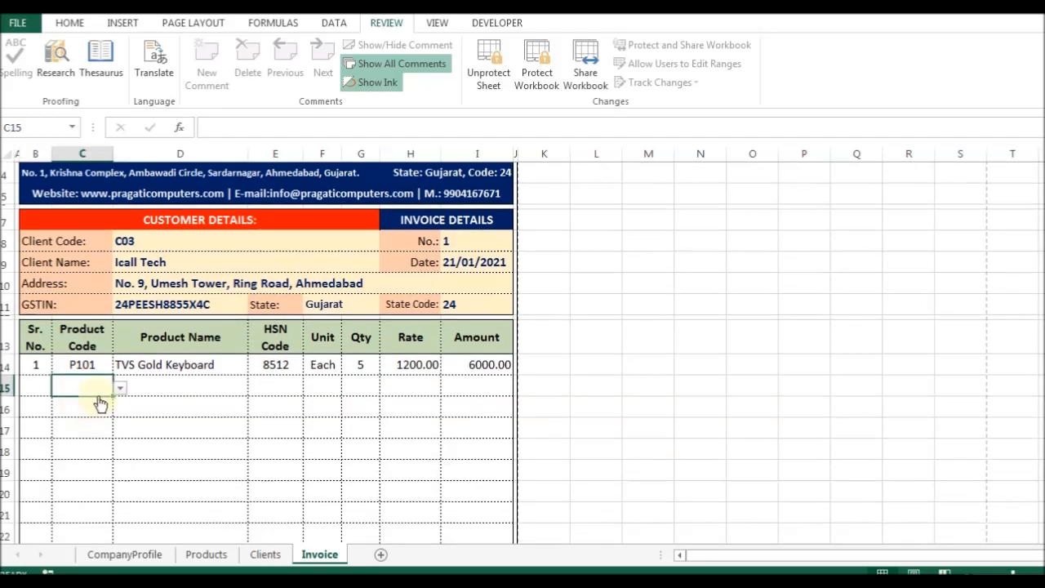
left_click(120, 388)
left_click(58, 438)
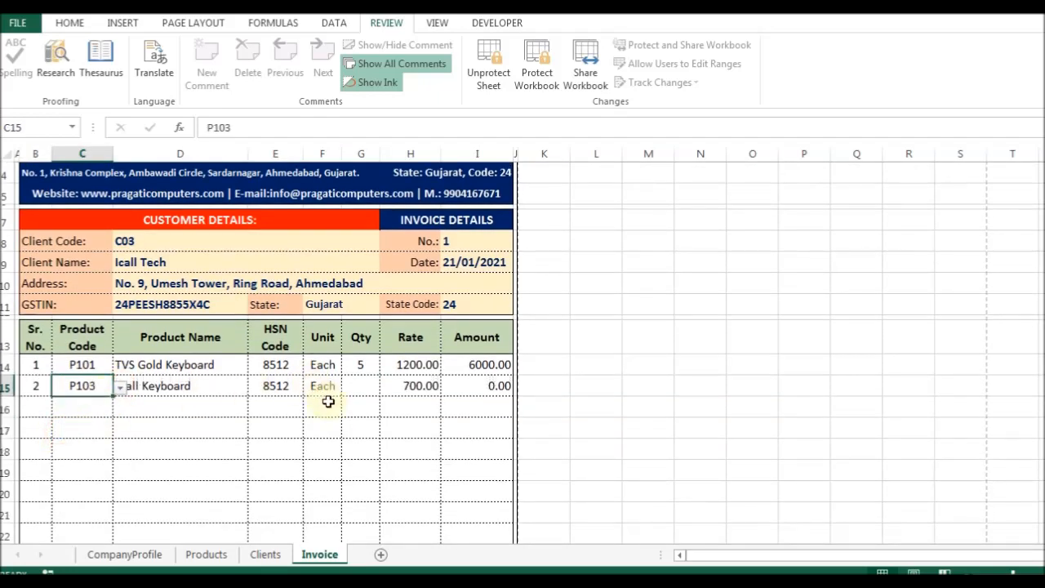
left_click(361, 389)
type("4")
key("Return")
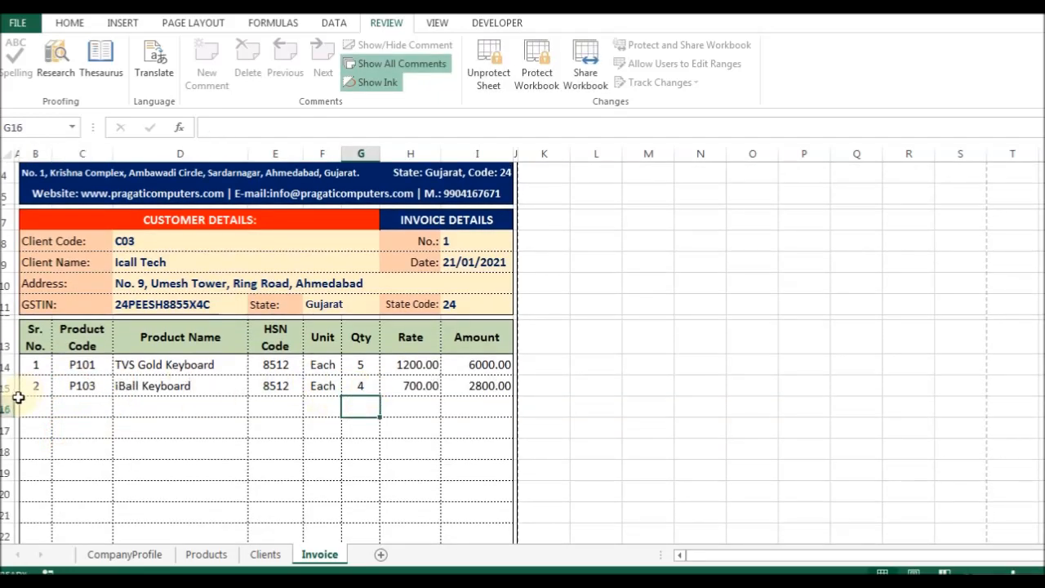
Add P102 (Logitech Keyboard) quantity 2 and P105 (Logitech Mouse) quantity 1, then view the Products sheet.
left_click(68, 402)
left_click(122, 412)
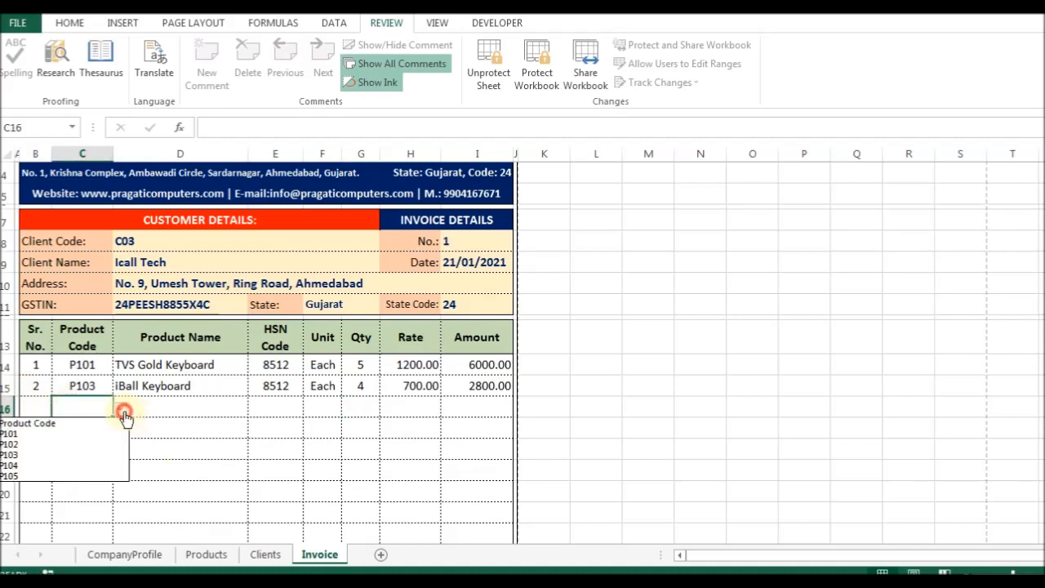
left_click(82, 445)
left_click(359, 408)
type("2")
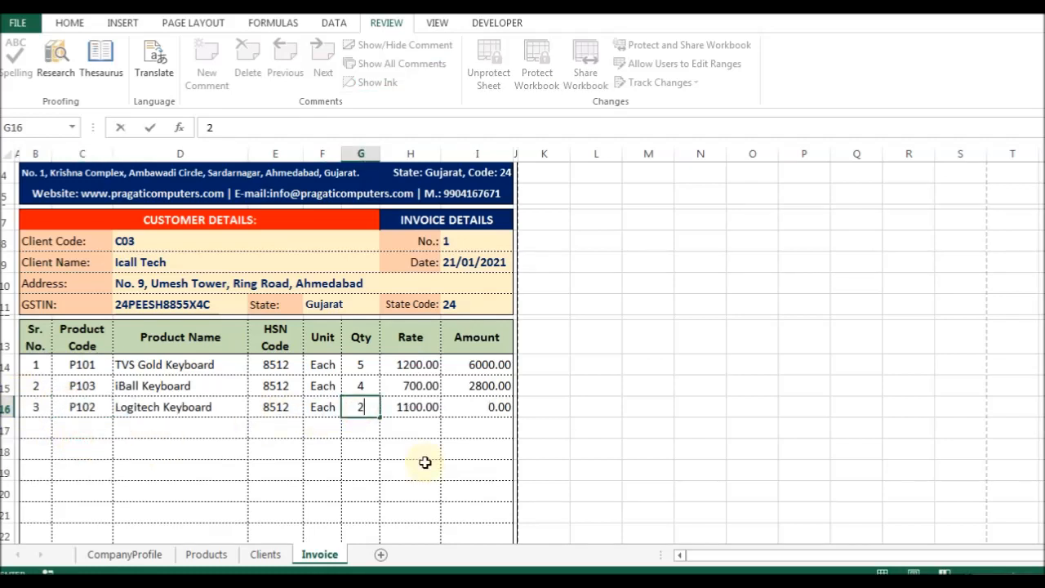
key("Return")
left_click(88, 428)
left_click(120, 429)
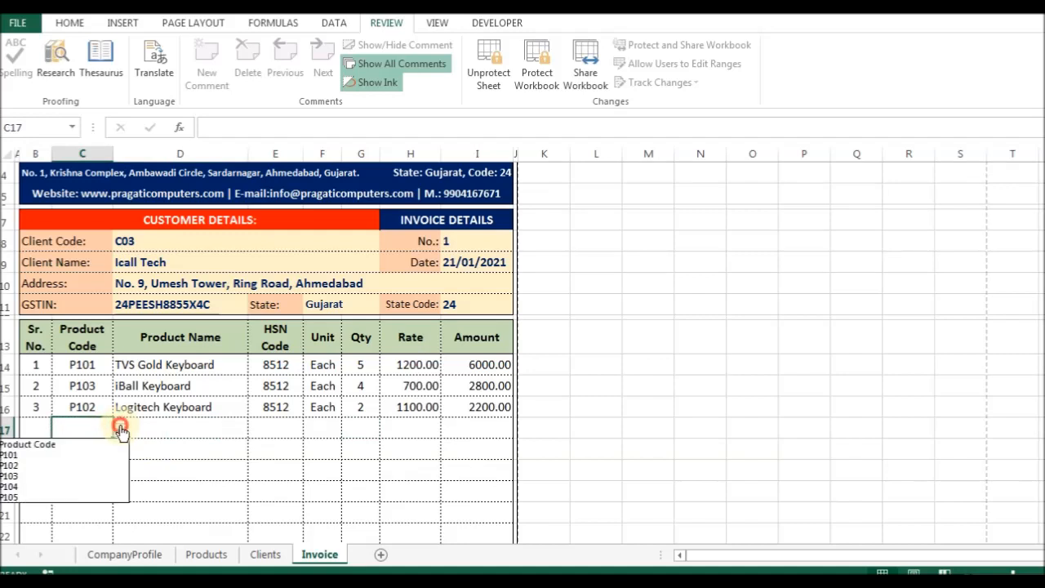
left_click(52, 495)
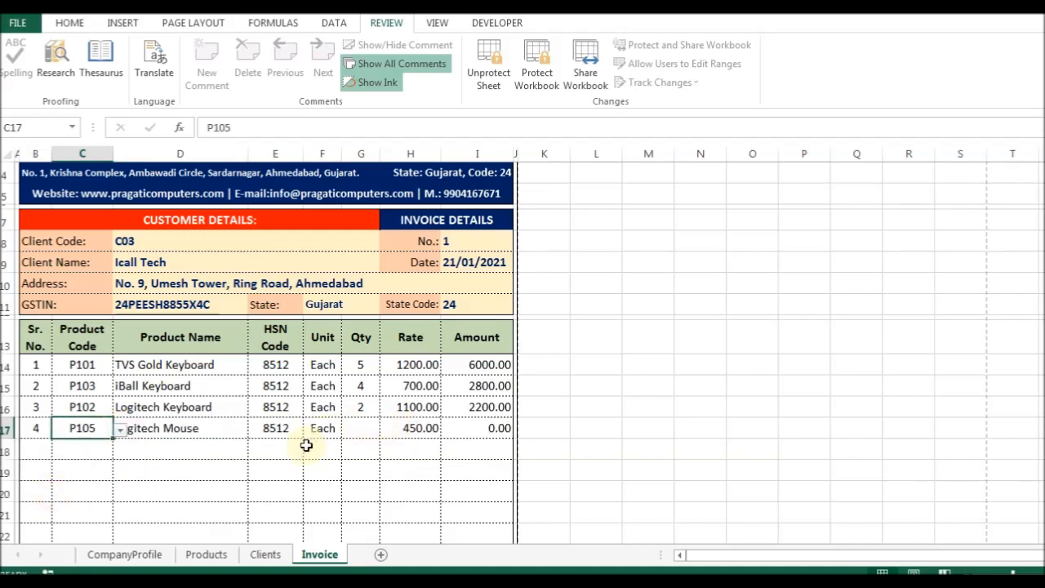
left_click(369, 429)
type("1")
key("Return")
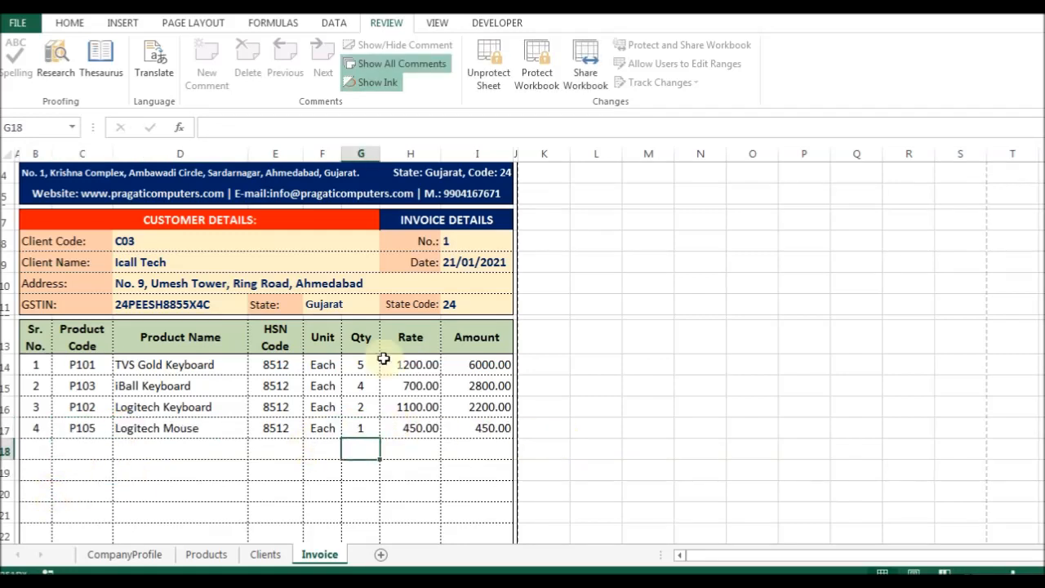
scroll(326, 383, "down", 2)
left_click(207, 555)
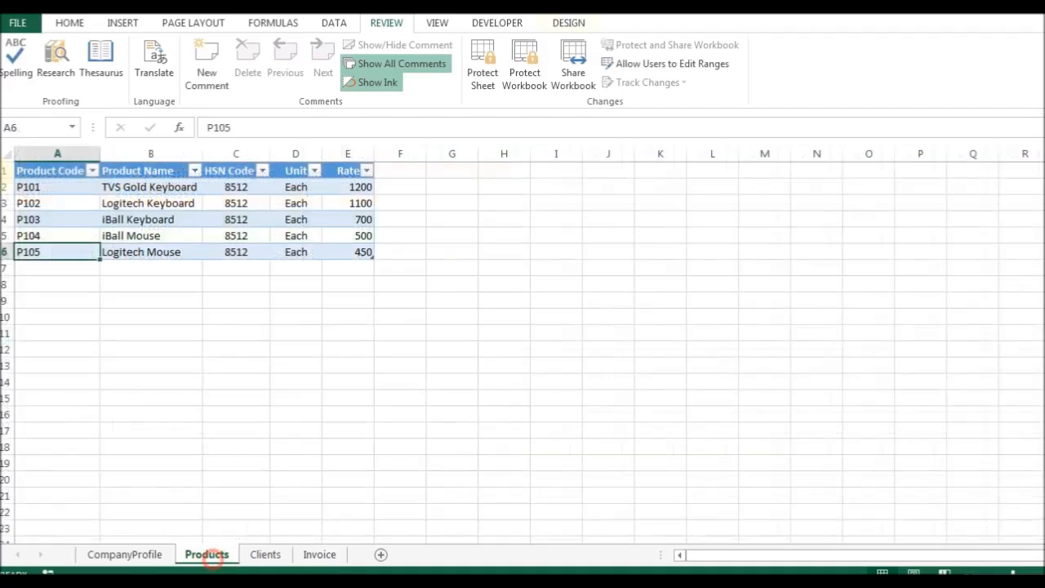
Set the SGST and CGST rates on the Invoice sheet to 9%.
left_click(314, 554)
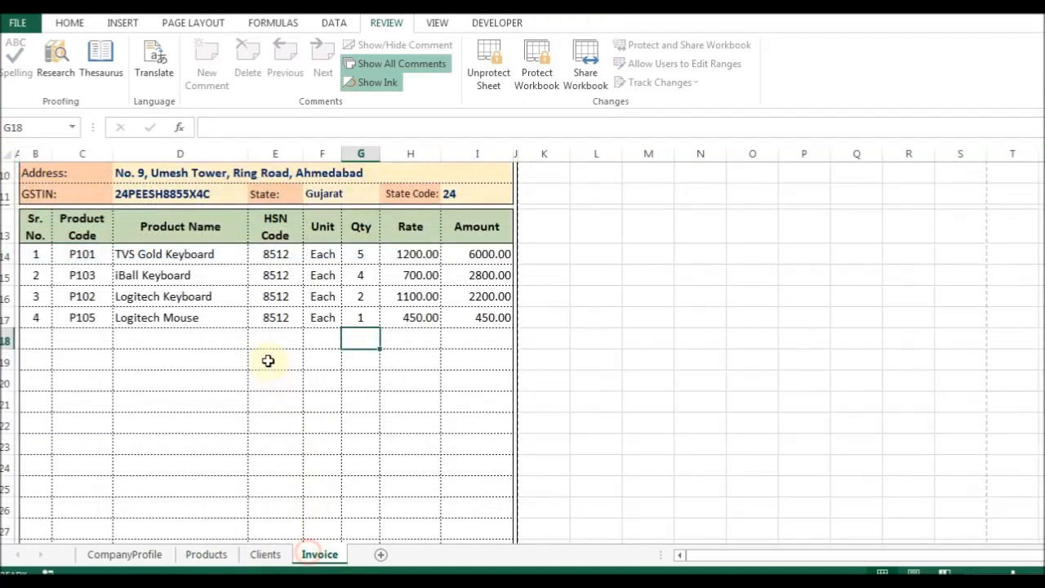
scroll(449, 292, "down", 3)
left_click(481, 406)
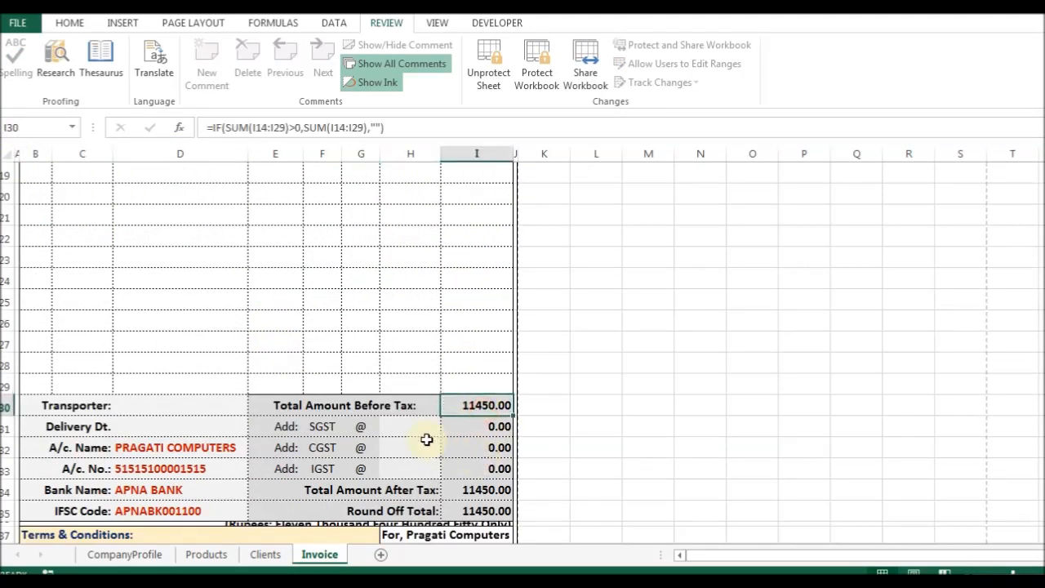
left_click(406, 428)
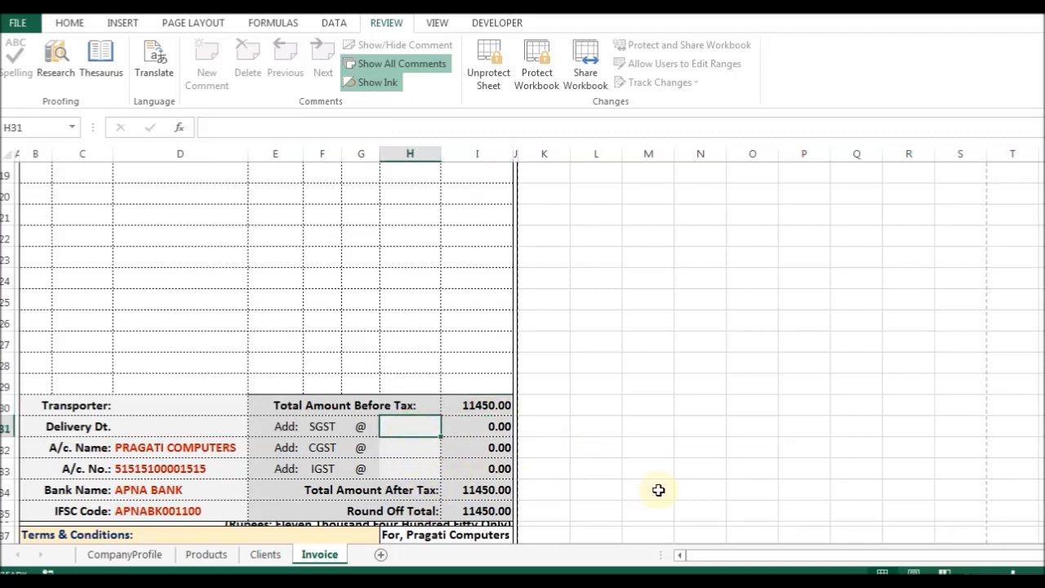
type("9%")
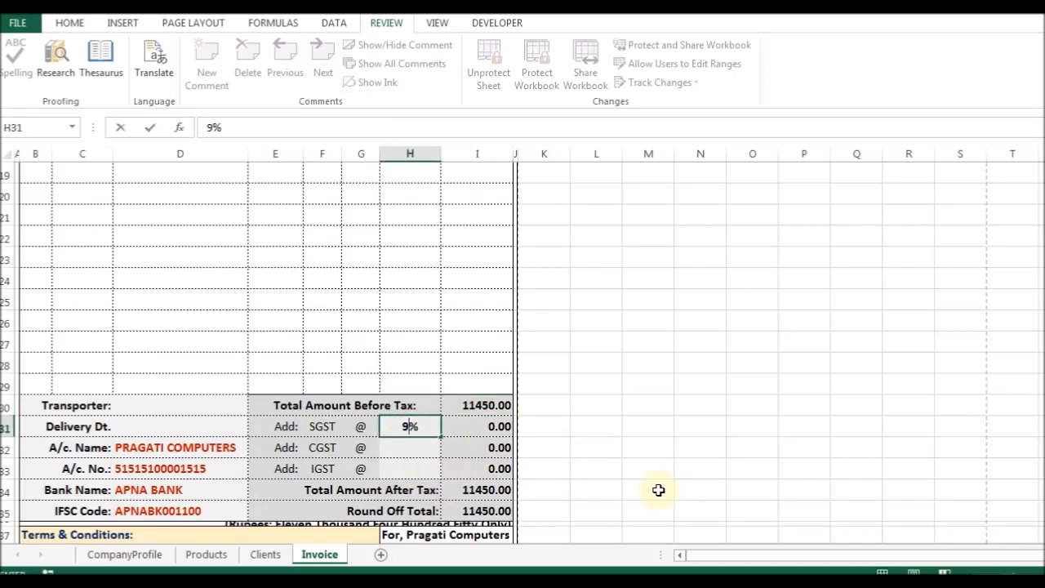
key("Return")
type("9%")
key("Return")
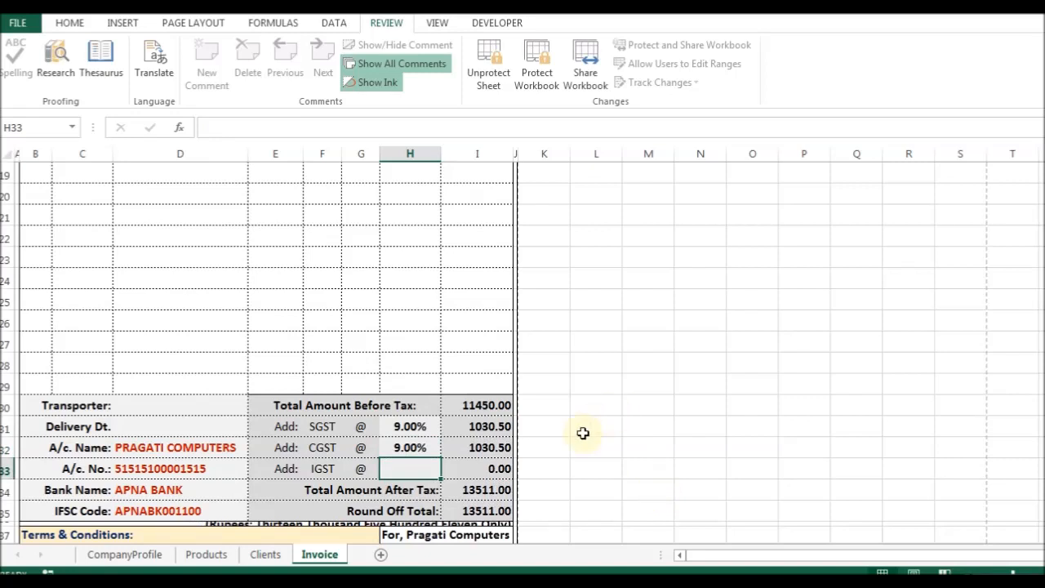
Unprotect the Invoice sheet and set the amount-in-words row height to 20.
scroll(583, 432, "down", 1)
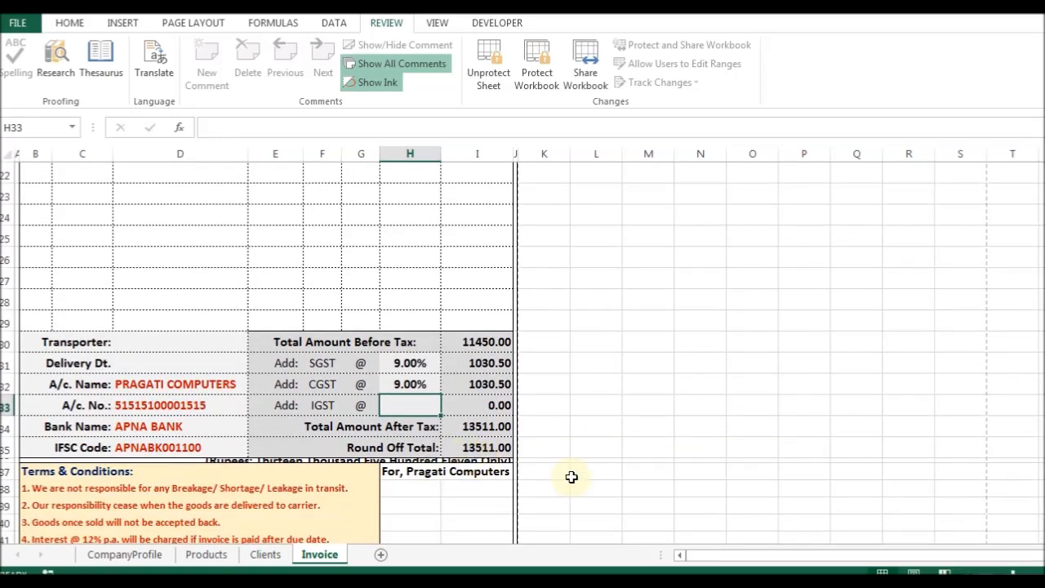
key("Down")
key("Down")
key("Down")
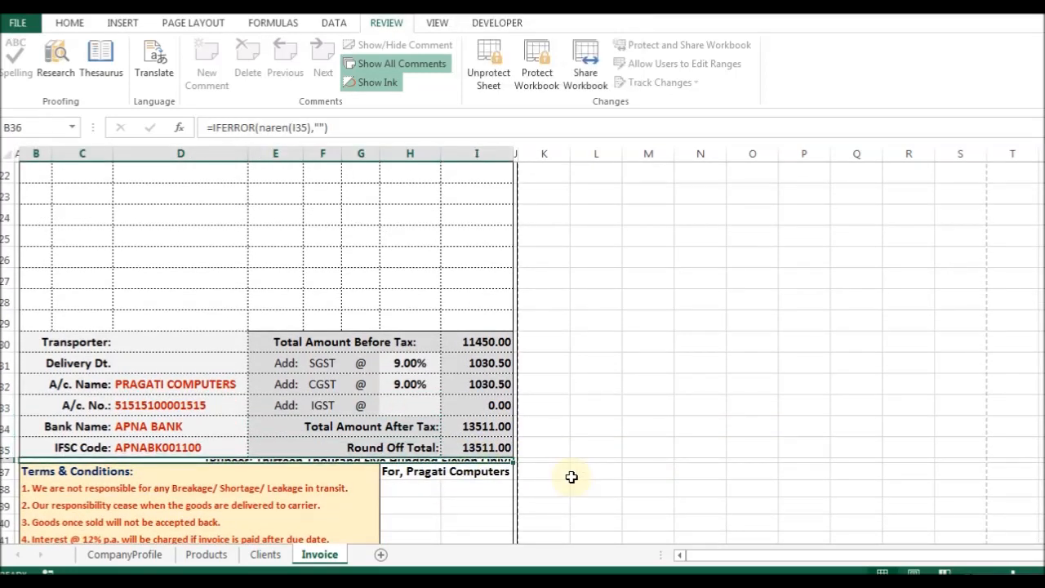
left_click(480, 65)
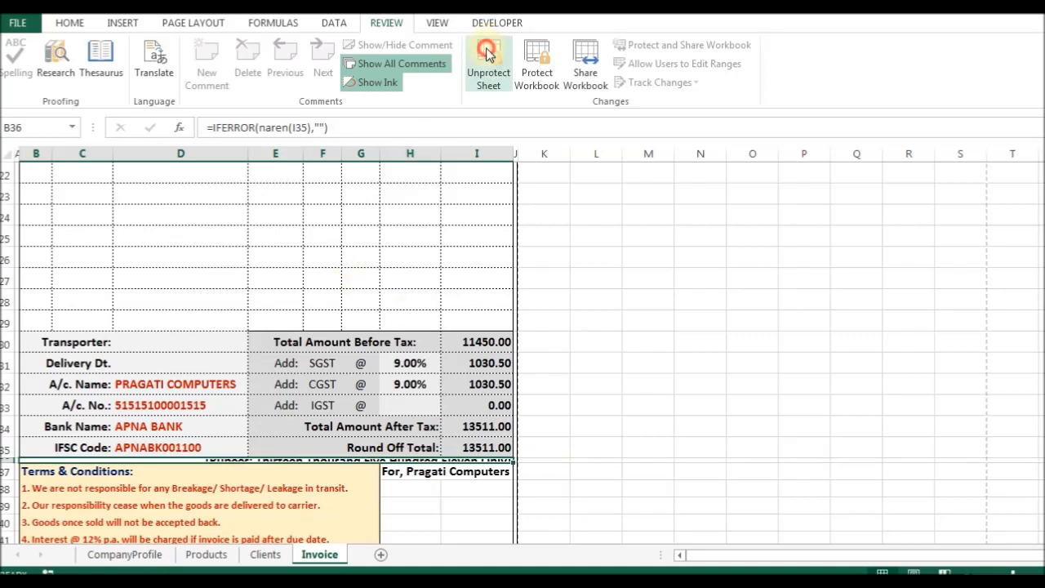
key("alt+h")
key("o")
key("h")
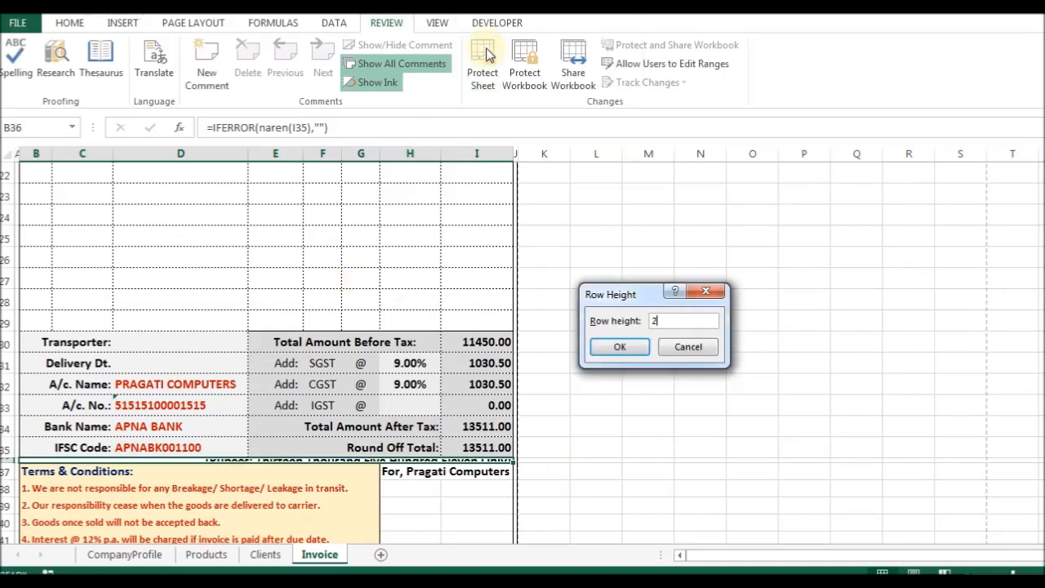
type("20")
key("Return")
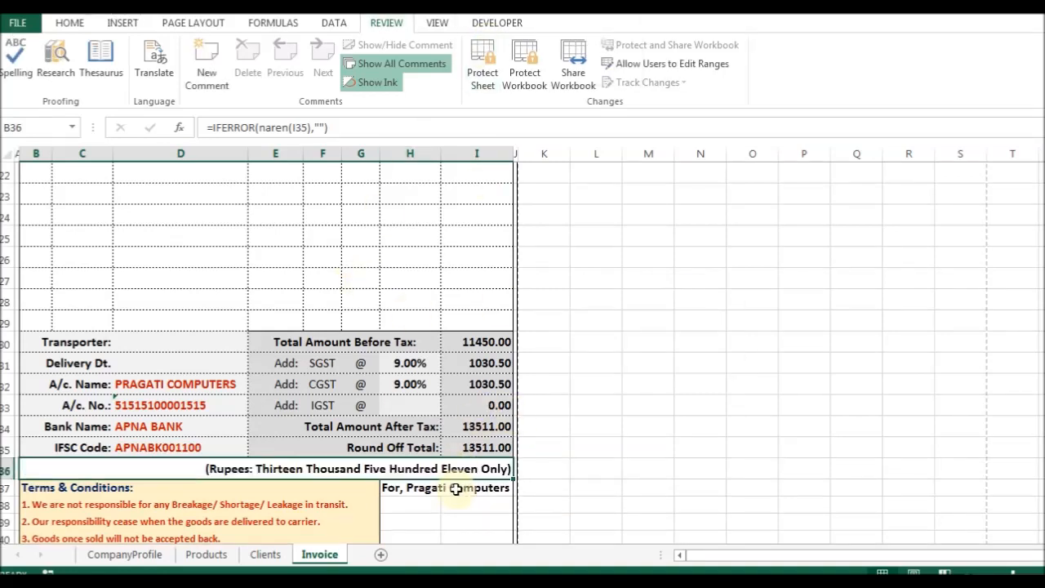
scroll(480, 505, "down", 2)
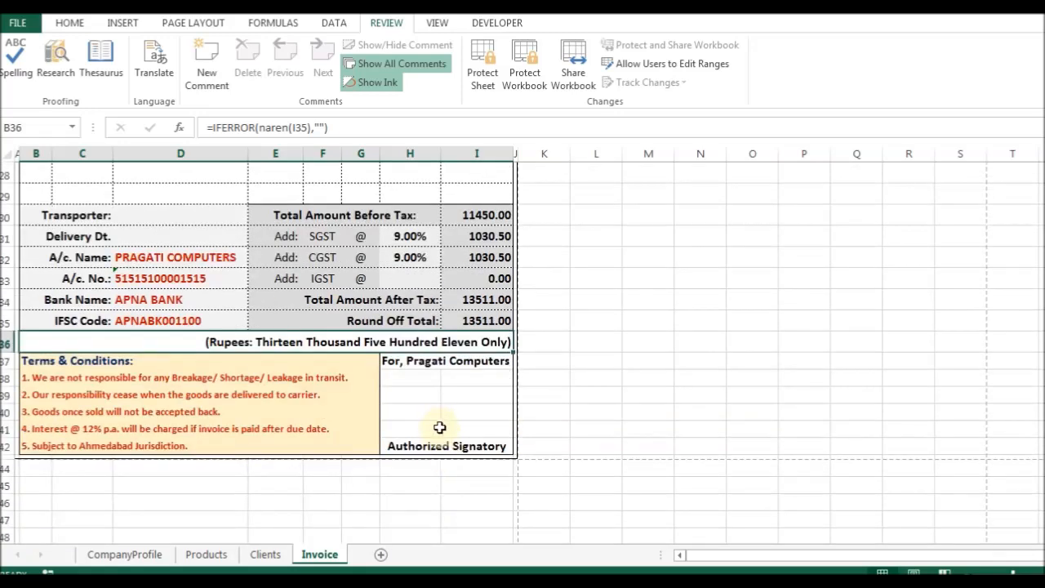
left_click(410, 385)
scroll(457, 350, "up", 7)
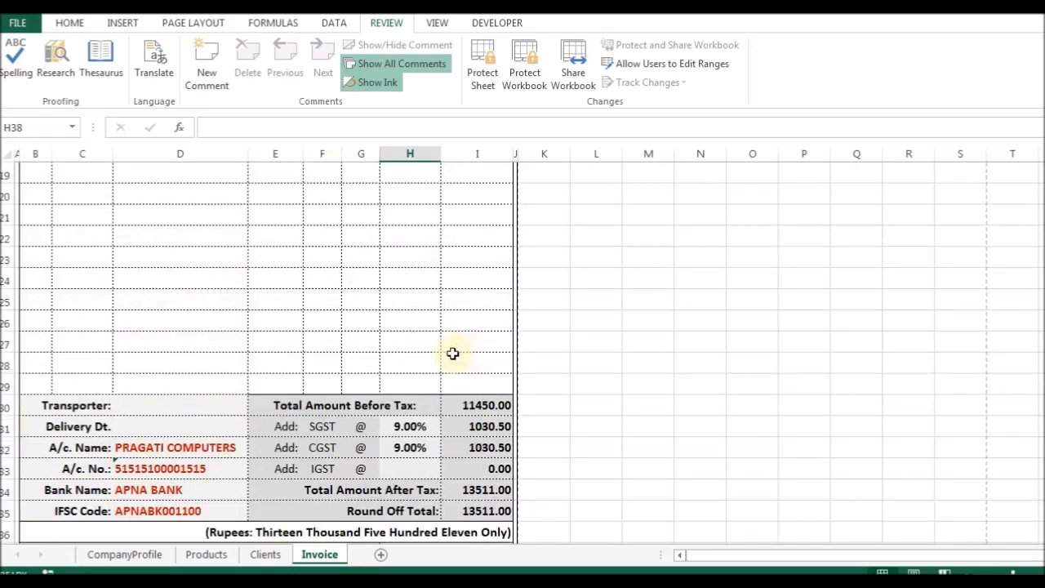
scroll(346, 371, "up", 2)
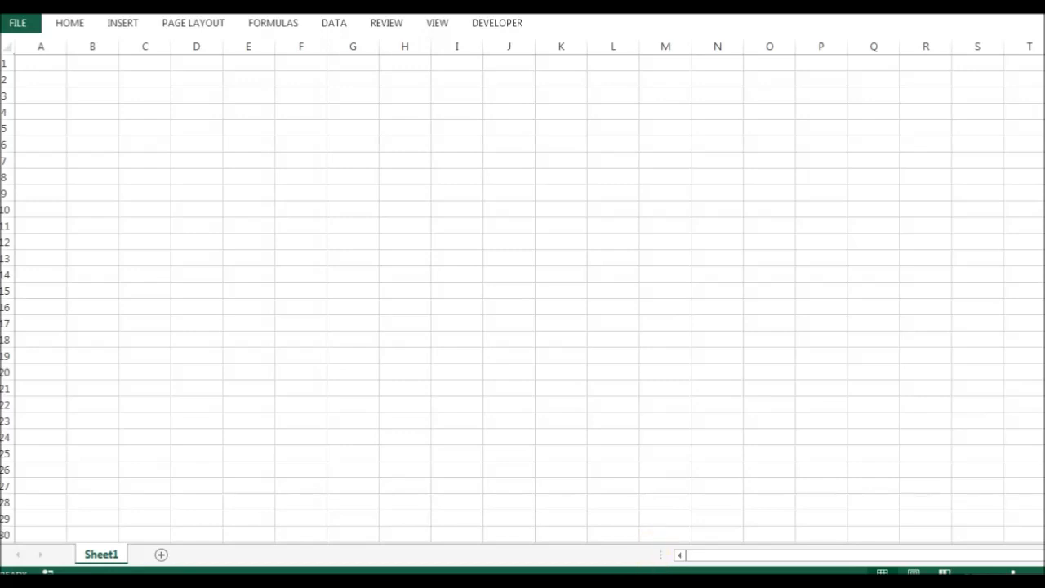
left_click(570, 510)
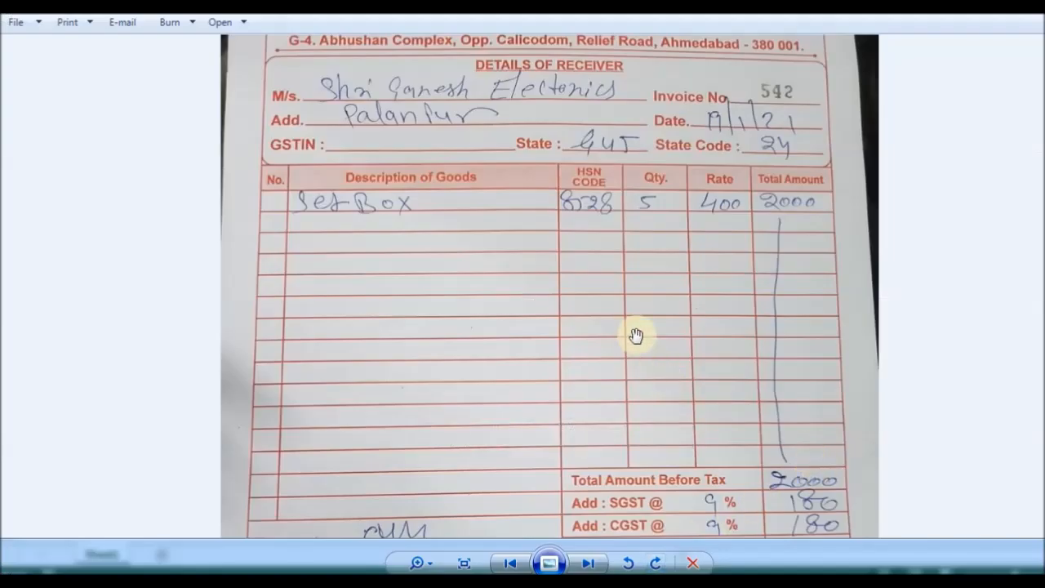
scroll(615, 286, "up", 2)
scroll(616, 294, "down", 4)
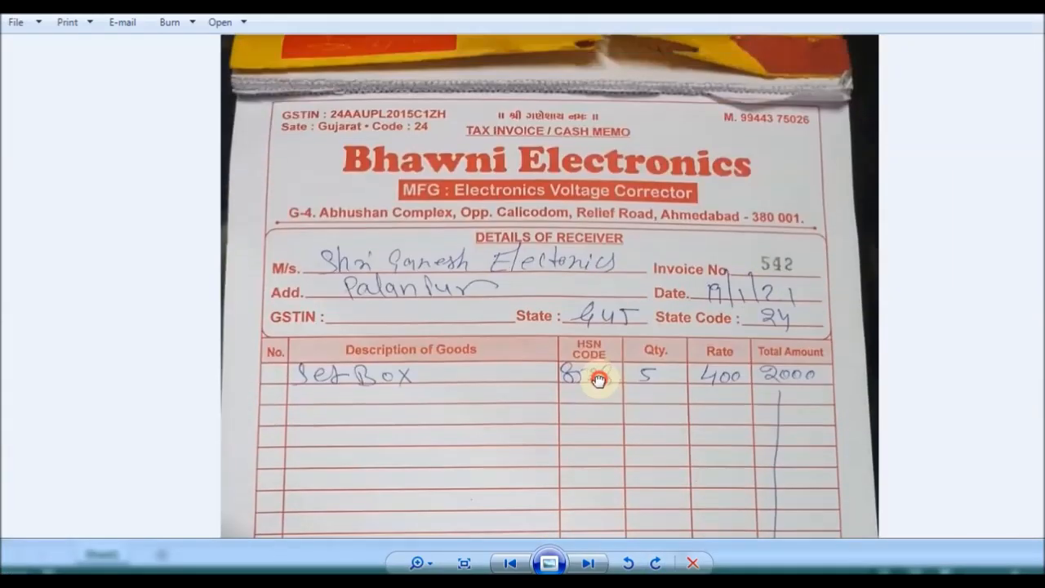
scroll(604, 245, "up", 2)
mouse_move(611, 94)
left_mouse_down()
mouse_move(618, 152)
mouse_move(560, 474)
mouse_move(578, 384)
mouse_move(572, 285)
left_mouse_up()
mouse_move(578, 361)
left_mouse_down()
mouse_move(590, 161)
mouse_move(599, 345)
mouse_move(576, 410)
mouse_move(587, 149)
left_mouse_up()
left_click_drag(588, 276, 576, 420)
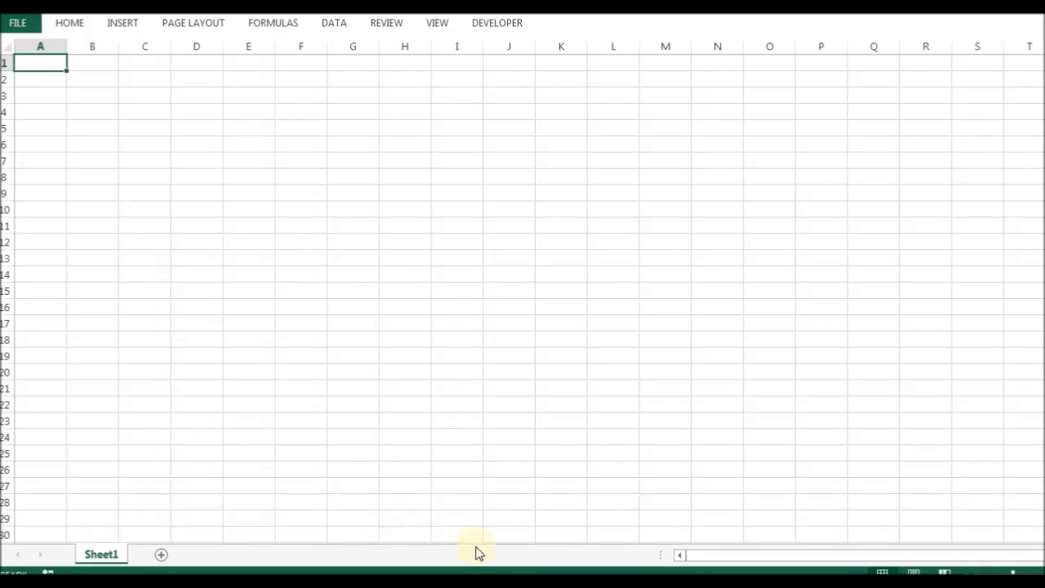
Rename the Sheet1 tab to CompanyProfile and move to cell A2.
double_click(105, 554)
type("Company")
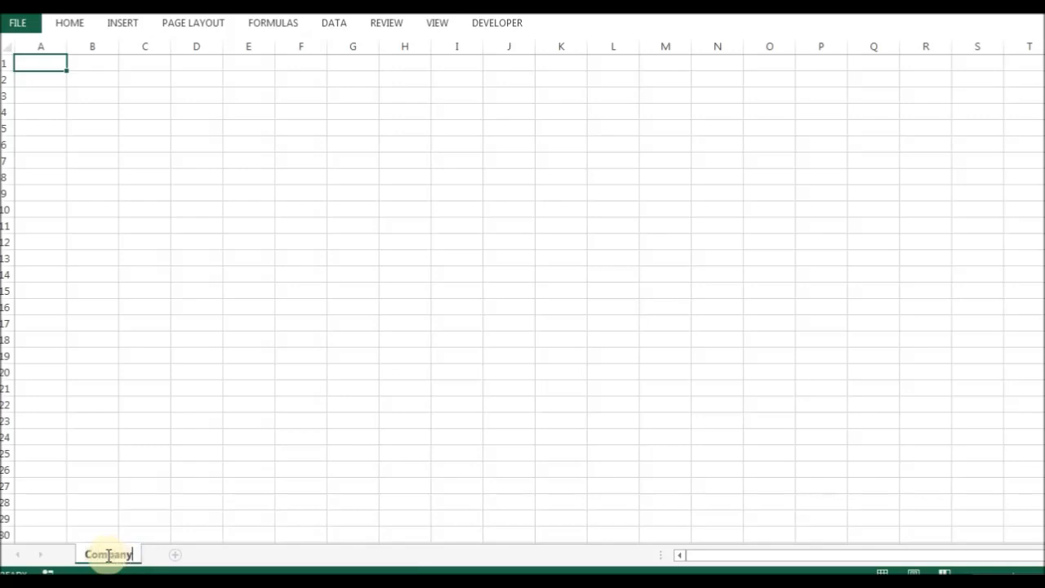
type("Profile")
key("Return")
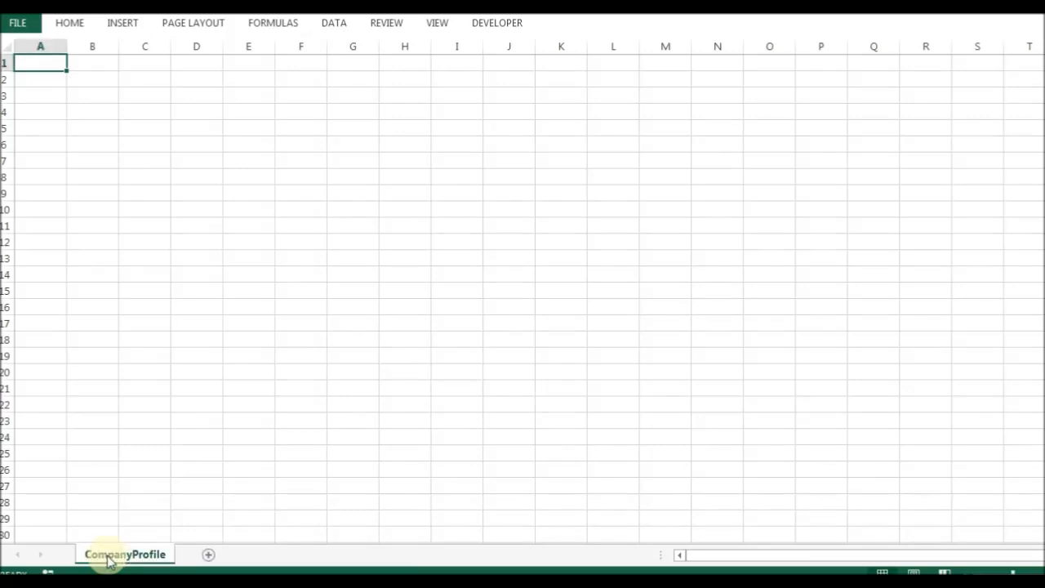
key("Down")
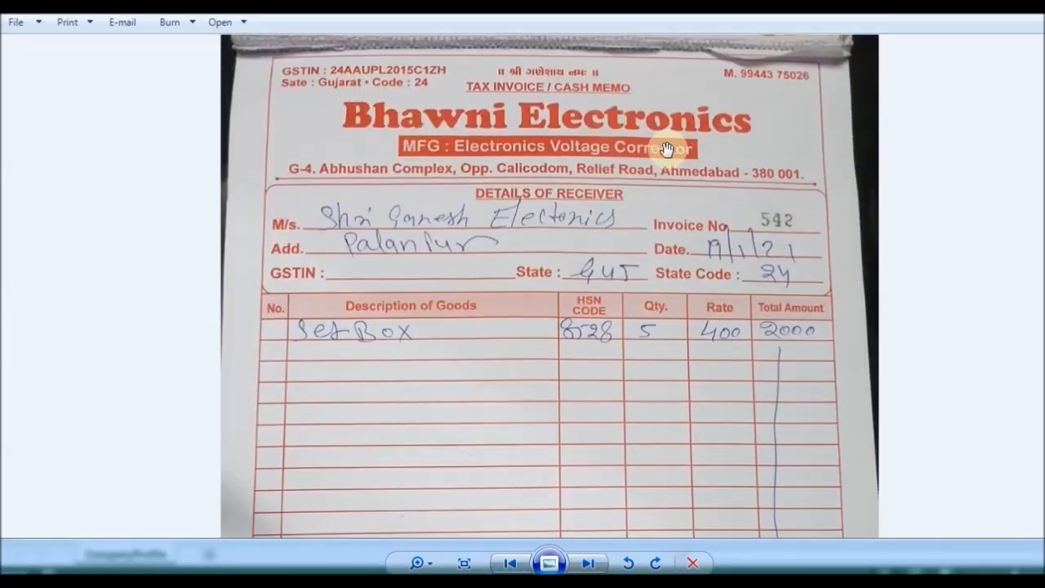
Scroll through the invoice photo's goods and totals, then switch back to Excel.
scroll(695, 152, "down", 1)
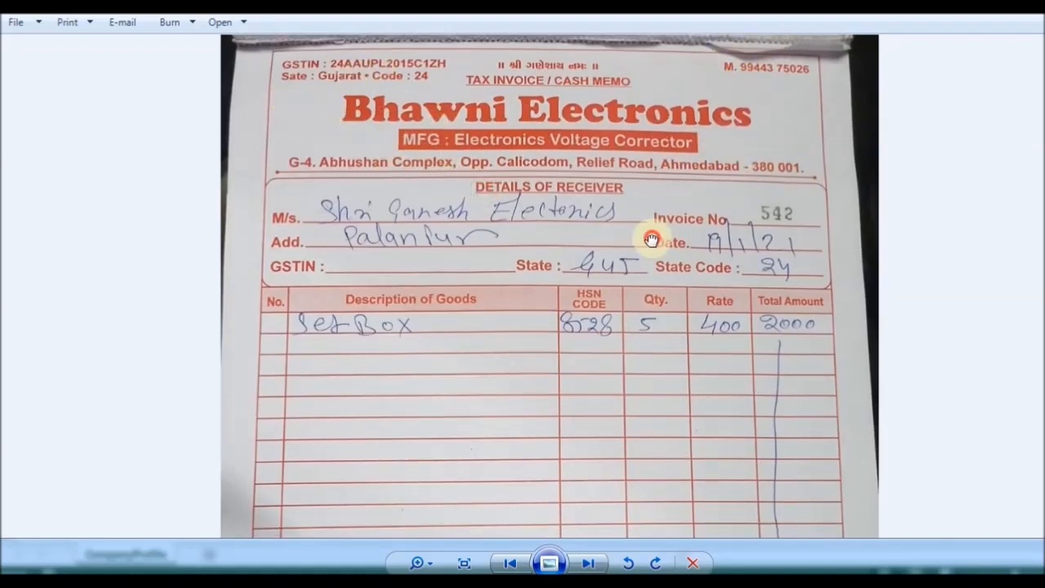
left_click_drag(653, 236, 647, 191)
scroll(597, 277, "down", 3)
scroll(541, 419, "down", 1)
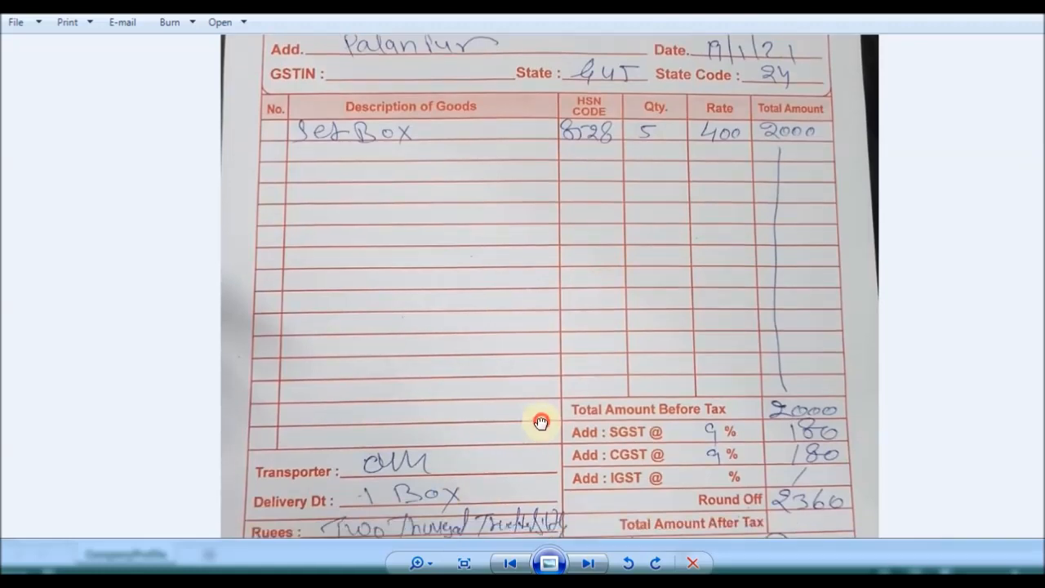
key("alt+Tab")
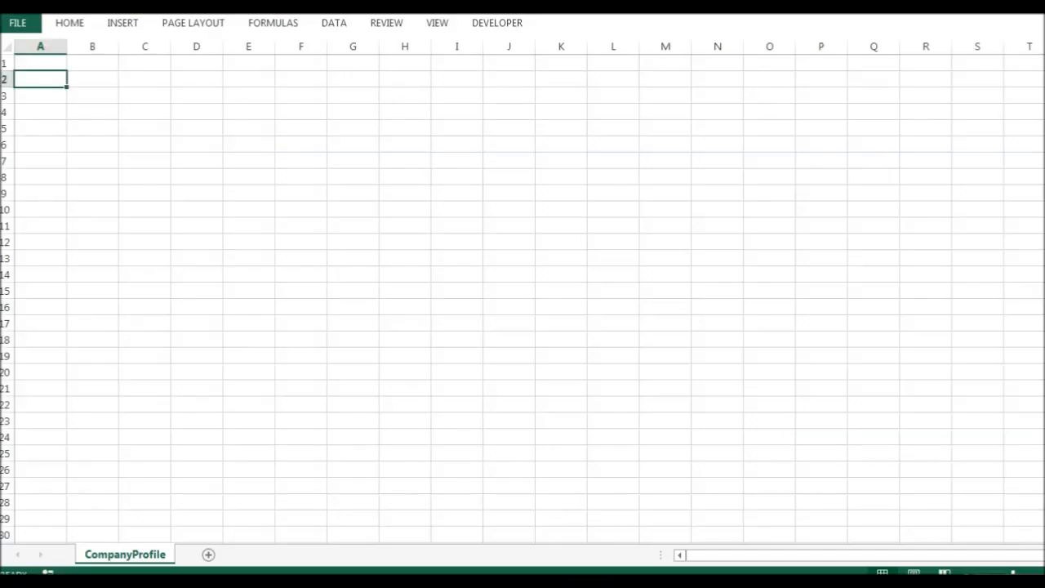
Enter the title COMPANY PROFILE in cell A1.
left_click(44, 96)
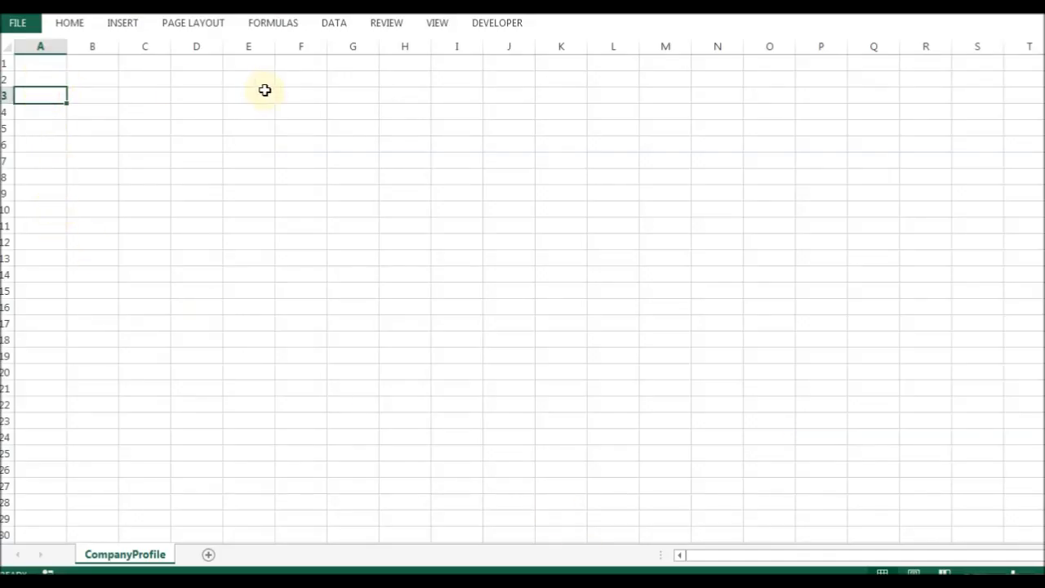
key("Up")
key("Up")
type("C")
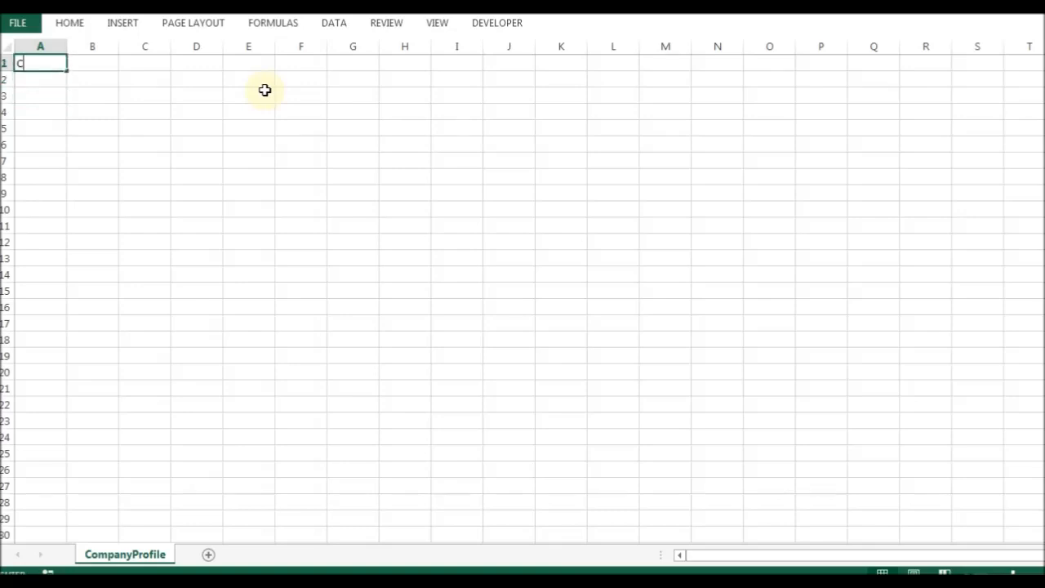
key("Escape")
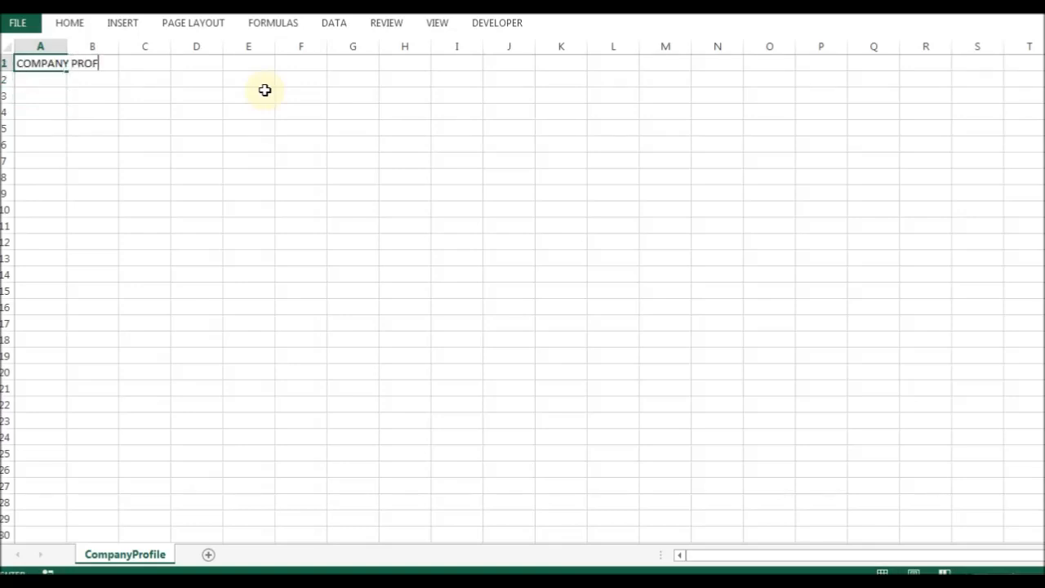
key("Return")
key("Return")
Add the label Name: in A3 with PRAGATI COMPUTERS in B3.
type("Name")
key("shift+F10")
key("Escape")
type(":")
key("Return")
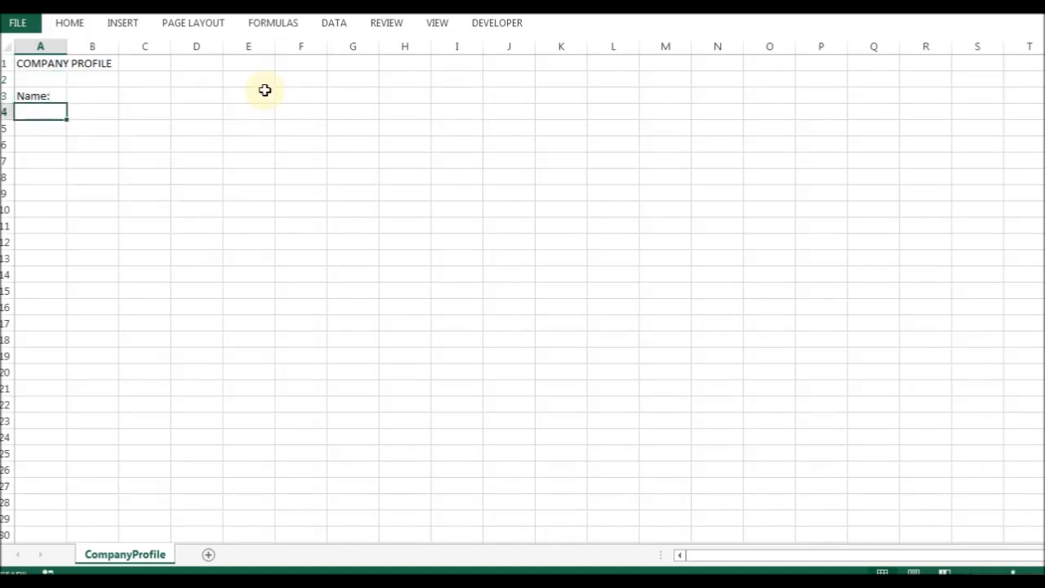
key("Up")
key("Right")
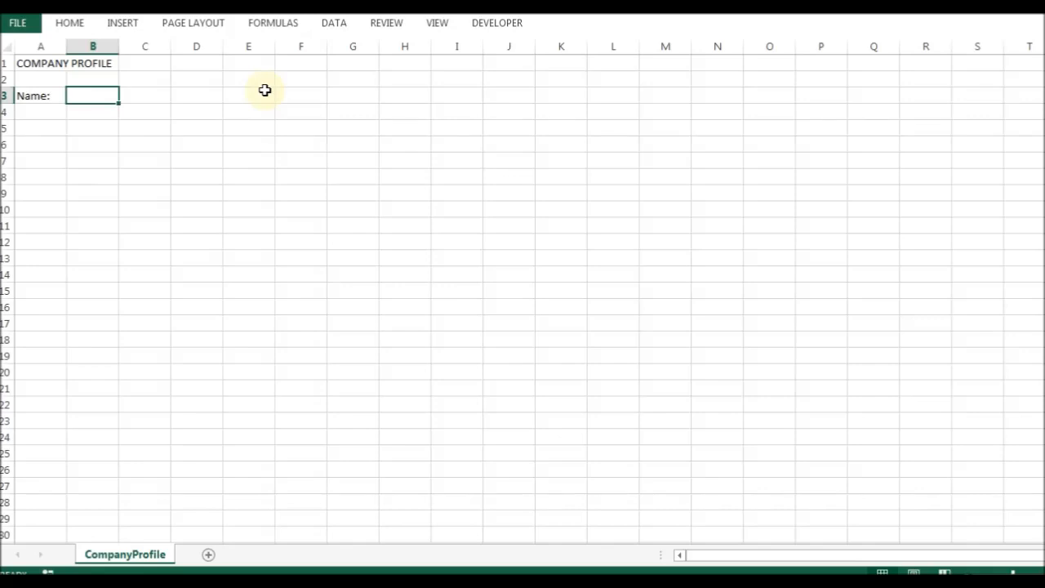
key("Left")
key("F2")
key("BackSpace")
key("Return")
key("Up")
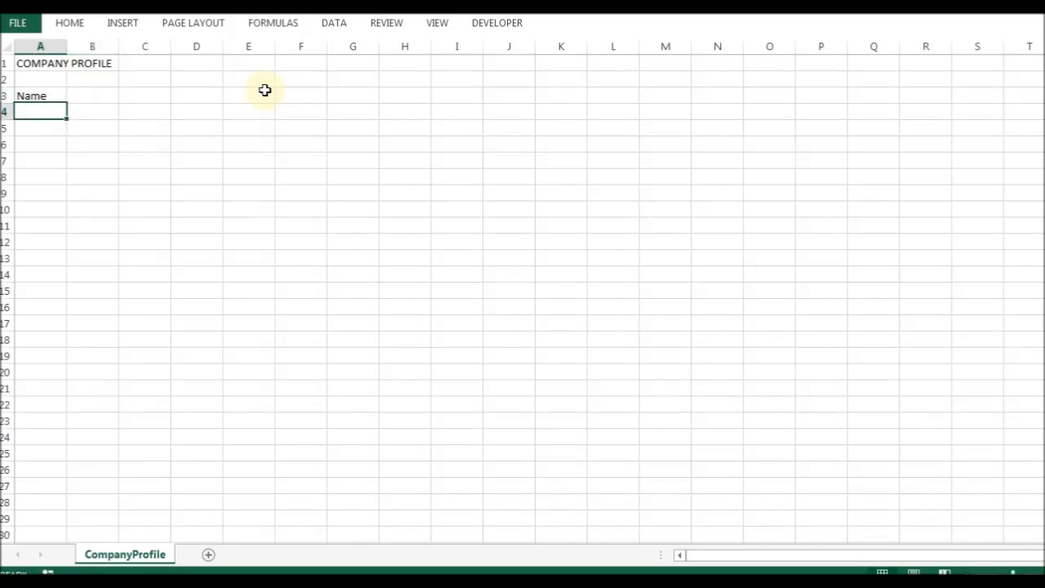
type(":")
key("Tab")
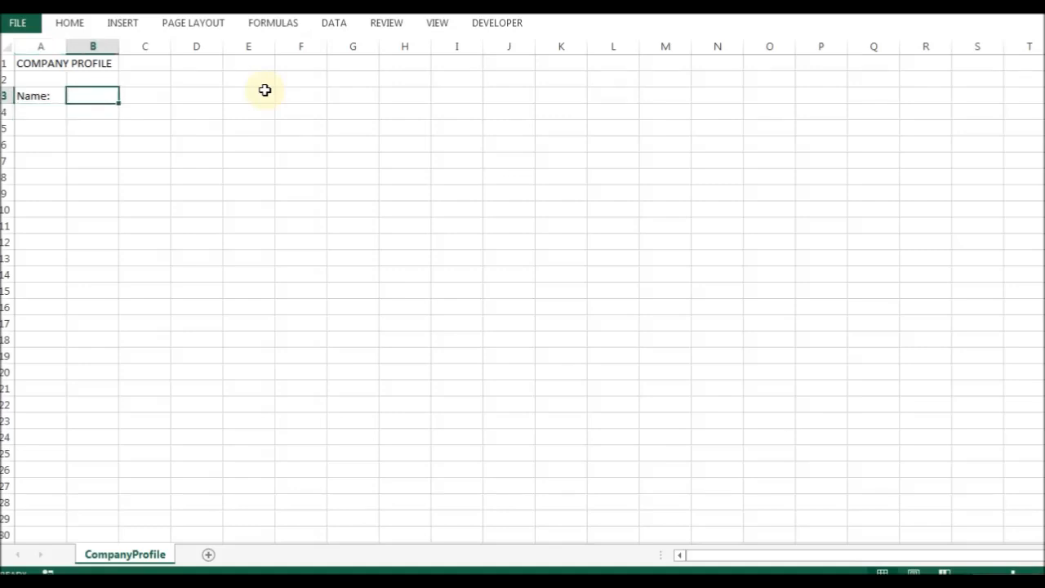
type("PRAGATI COMPUTERS")
key("Return")
Add the label Address: in A4 with the company's address in B4.
key("Left")
type("Address:")
key("Return")
key("Up")
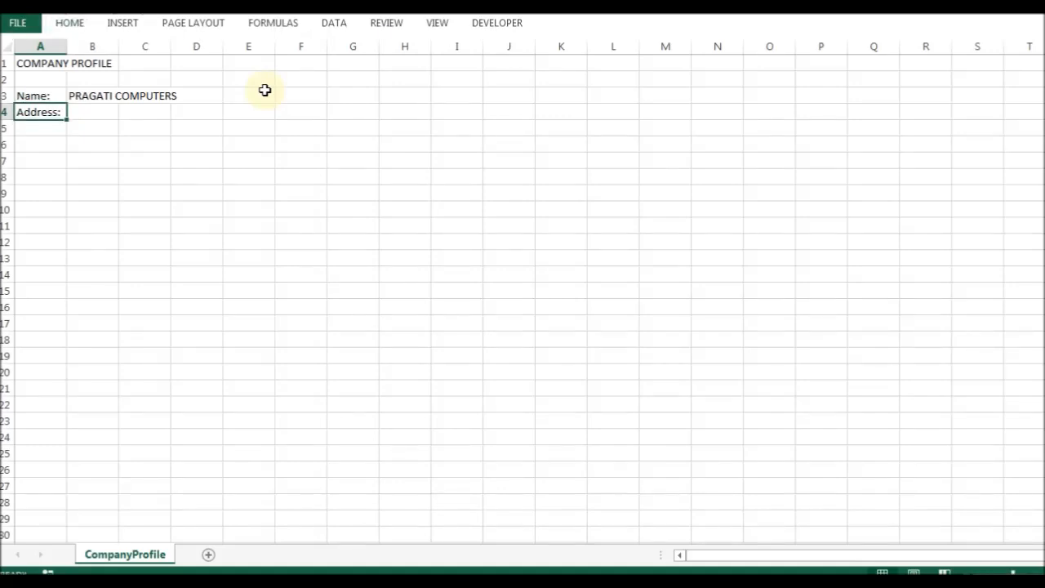
key("Right")
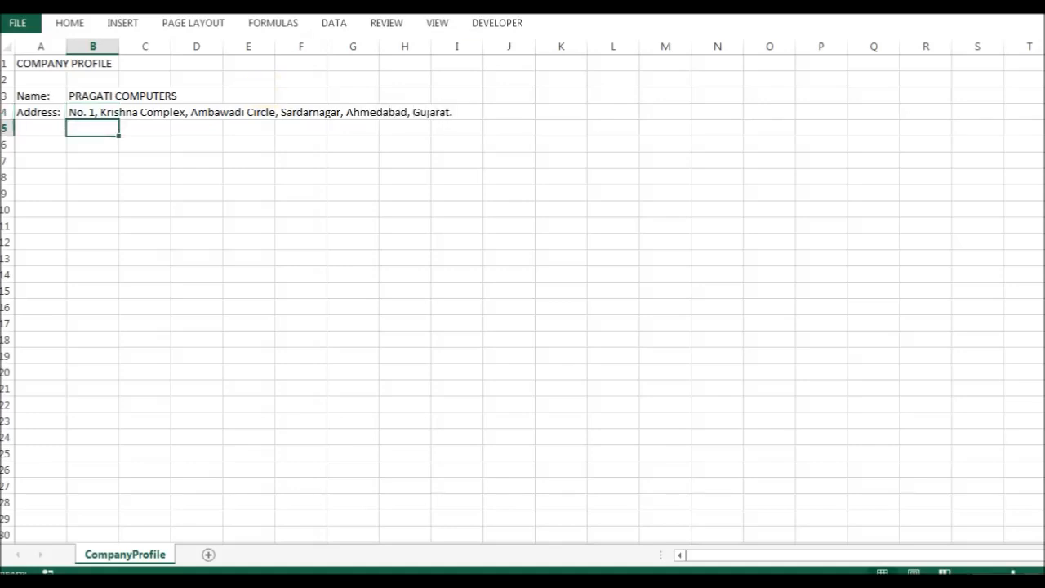
key("Up")
key("F2")
key("Return")
key("Left")
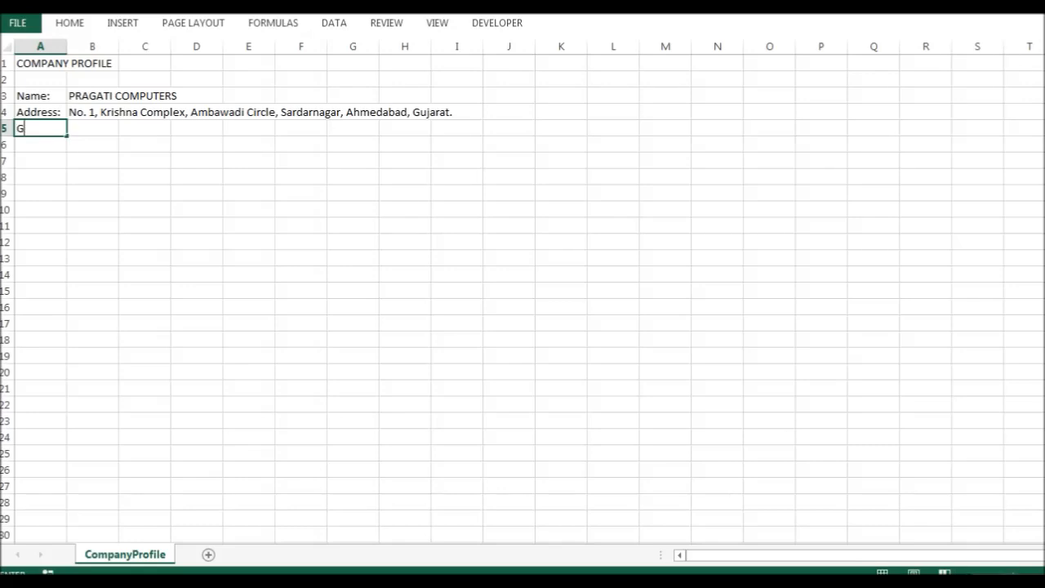
Enter the GSTIN: label in A5 and the company's GST number in B5.
type("GSTIN:")
key("Return")
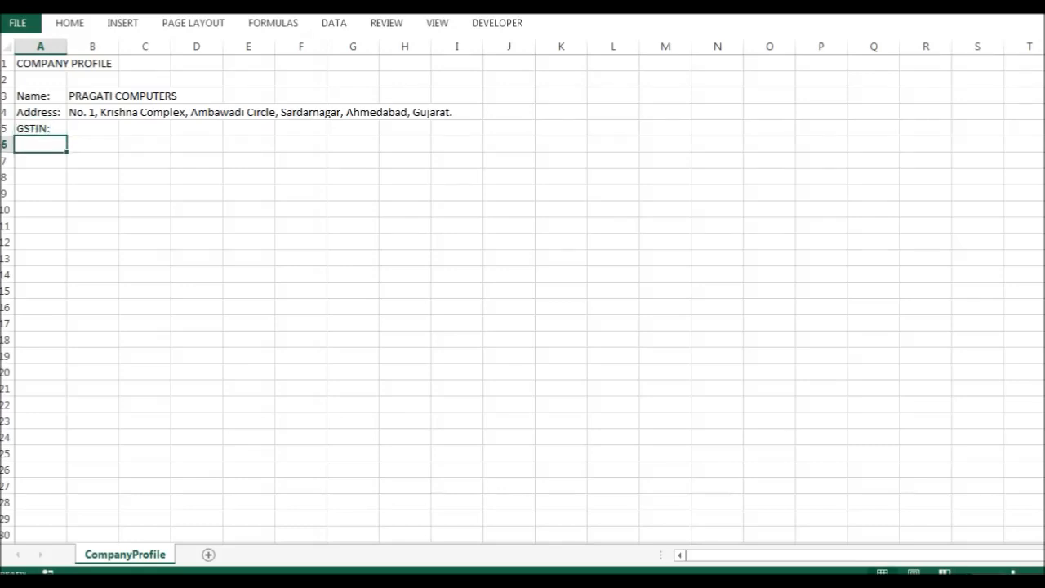
left_click(92, 128)
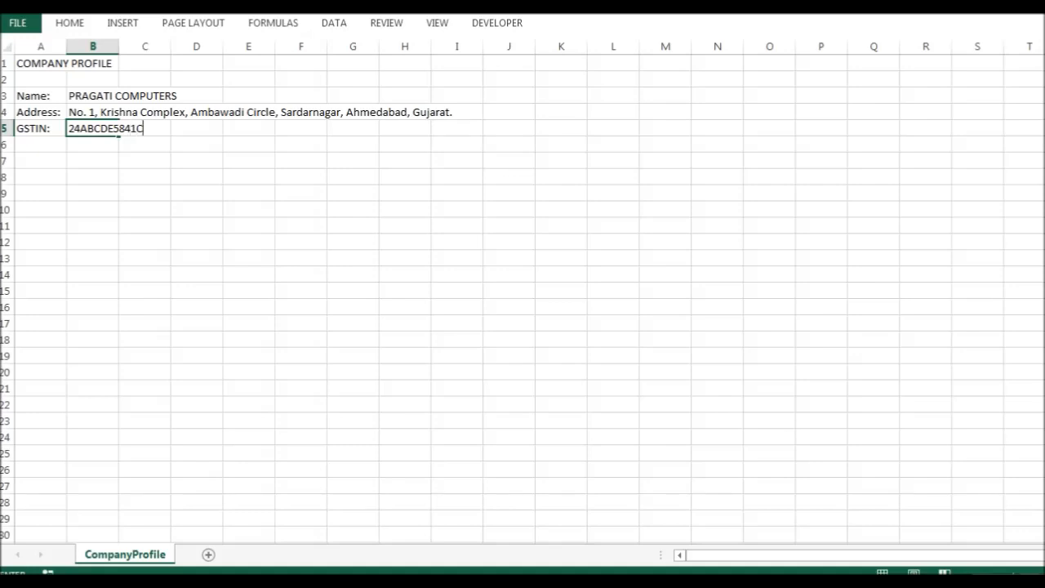
key("Return")
key("Up")
key("Down")
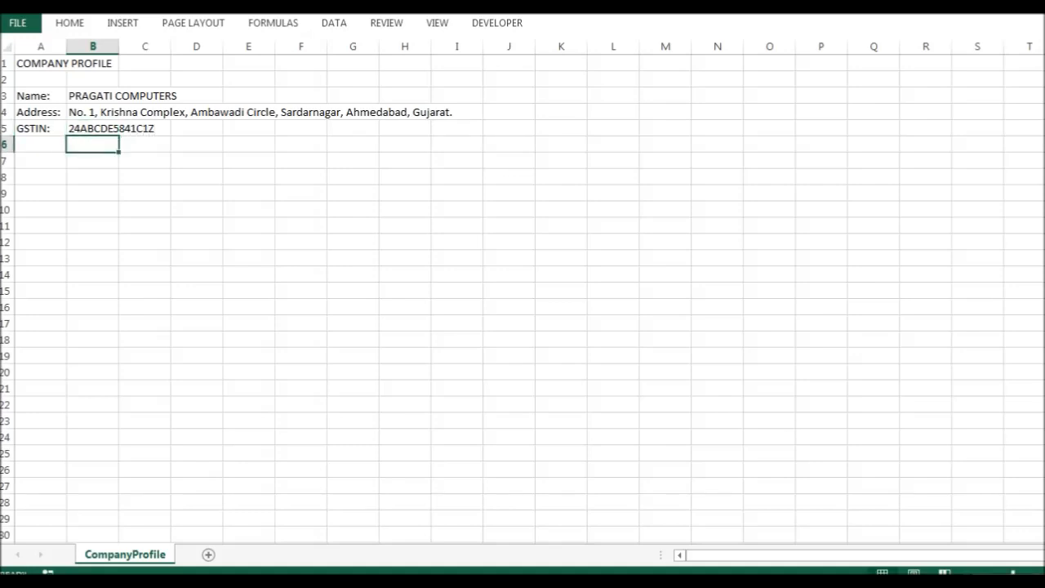
key("Left")
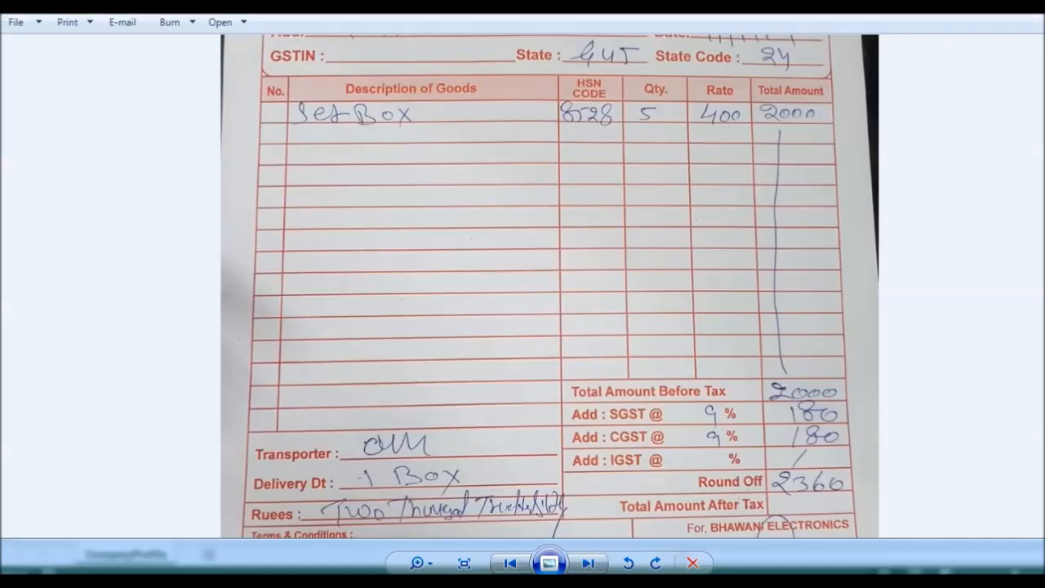
Check the invoice photo, then add the Owner Name: and Mobile No.: labels in A6:A7, autofitting column A.
left_click_drag(707, 198, 708, 370)
left_click_drag(649, 214, 599, 196)
key("alt+Tab")
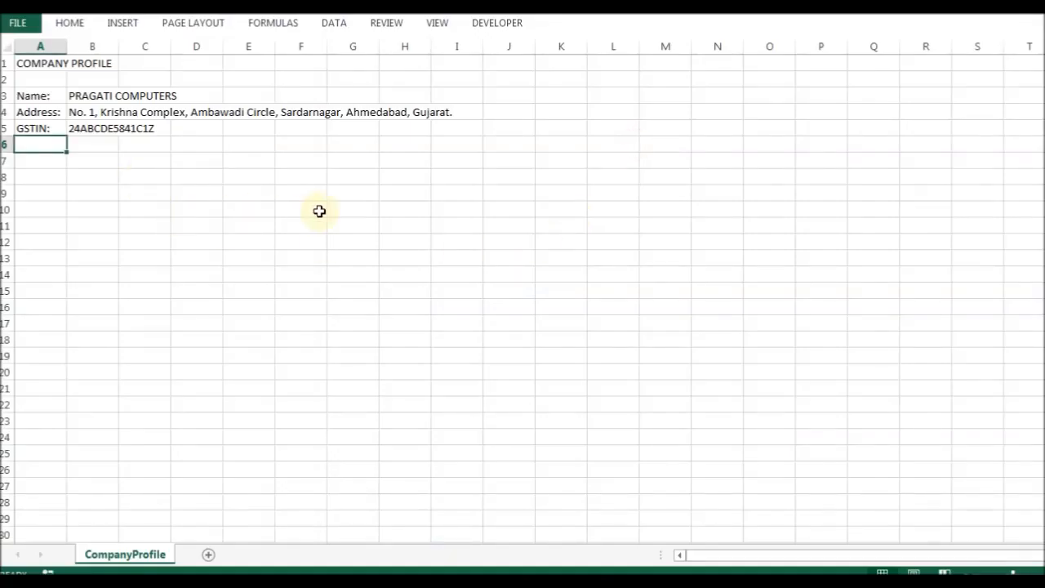
type("oWNER:")
key("Return")
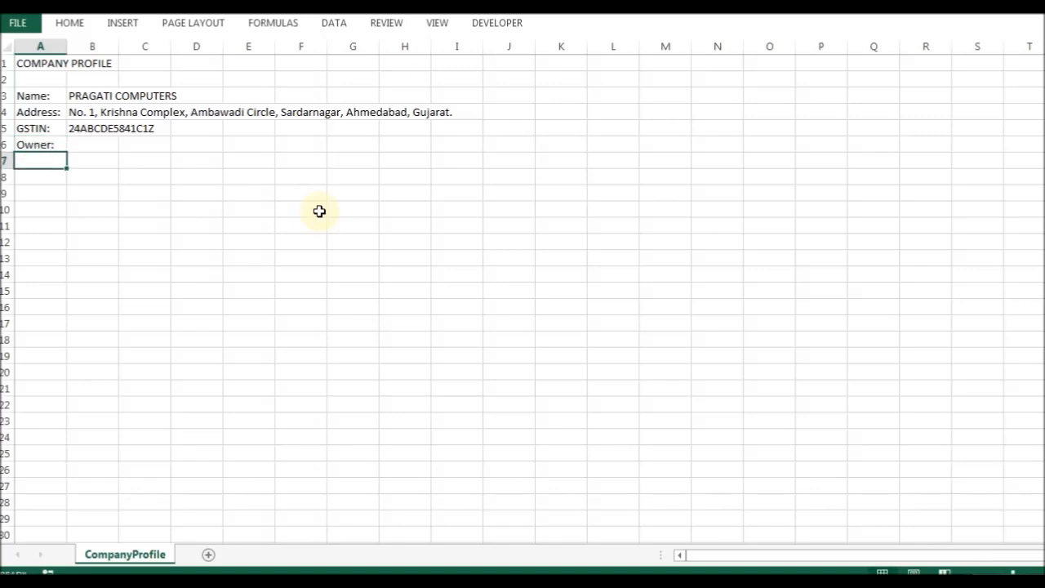
key("Up")
key("F2")
type("Name")
key("Return")
key("Up")
key("alt+h")
key("o")
key("i")
key("Down")
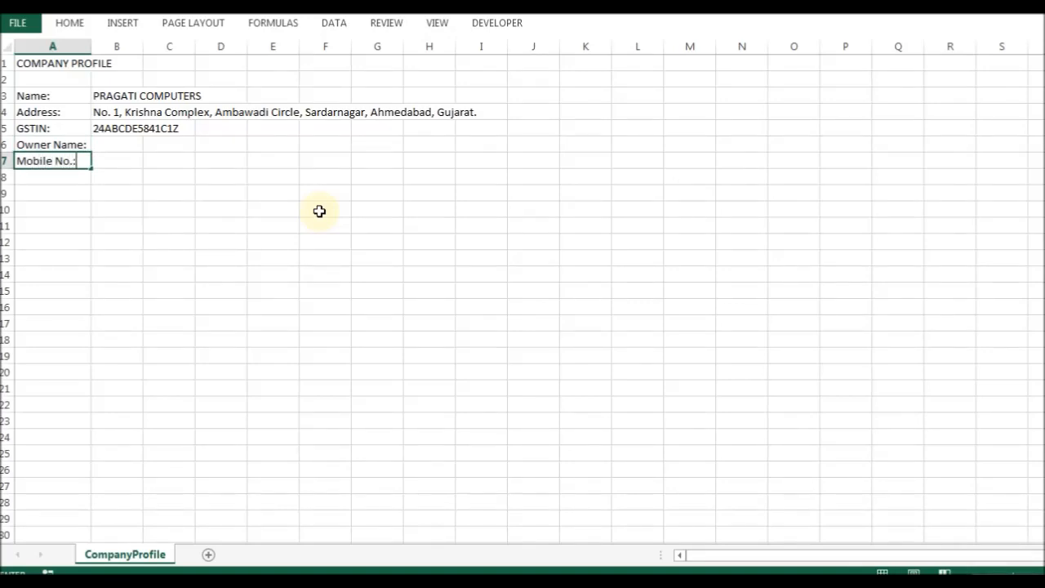
key("Up")
Enter the owner's name in B6 and the mobile number in B7, showing the formula bar.
key("Right")
key("Right")
key("Left")
type("Nare")
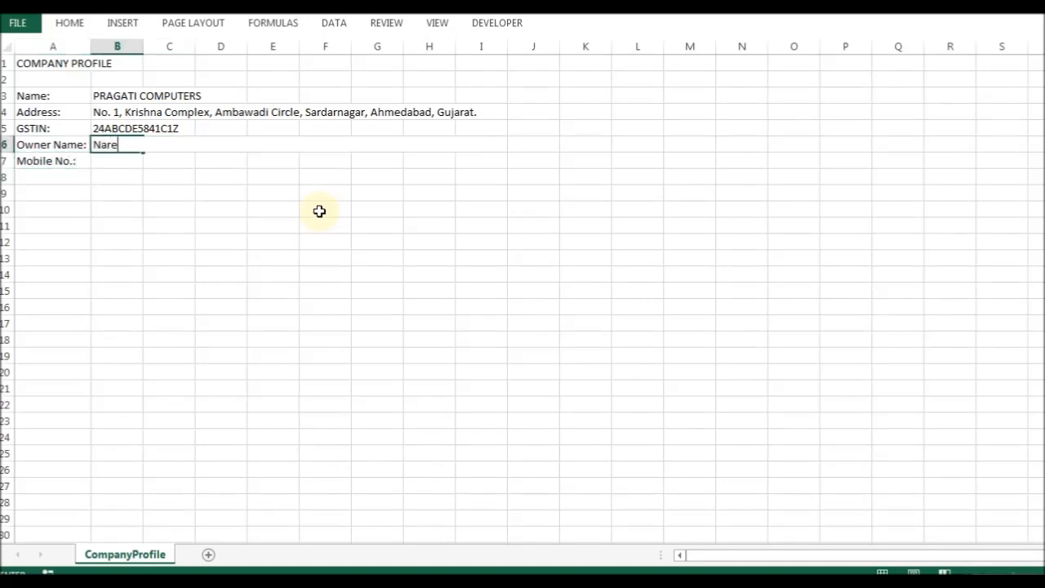
key("Return")
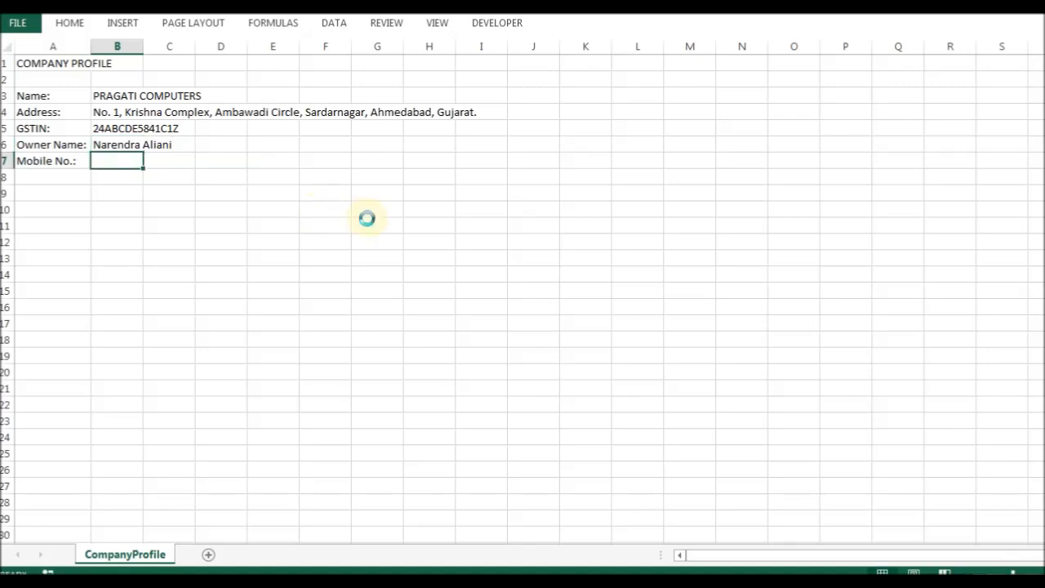
scroll(313, 331, "up", 5)
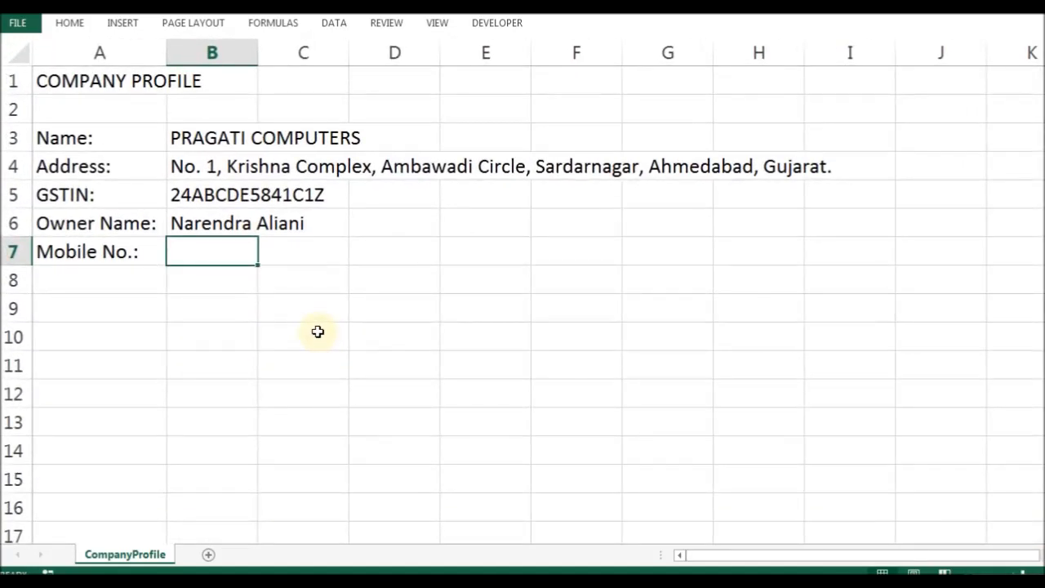
key("alt+v")
key("f")
key("Down")
key("Down")
key("Up")
key("Up")
key("Return")
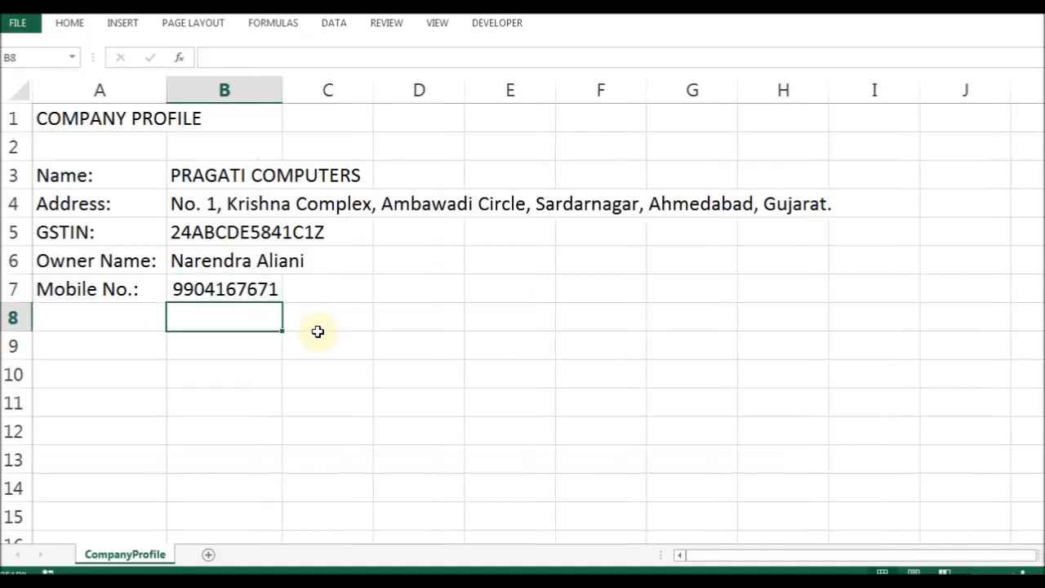
Review the profile labels and values in A3:B7, ending on company name cell B3.
key("Left")
key("Down")
key("Down")
key("Up")
key("Up")
key("Up")
key("Up")
key("Up")
key("Up")
key("Right")
key("Up")
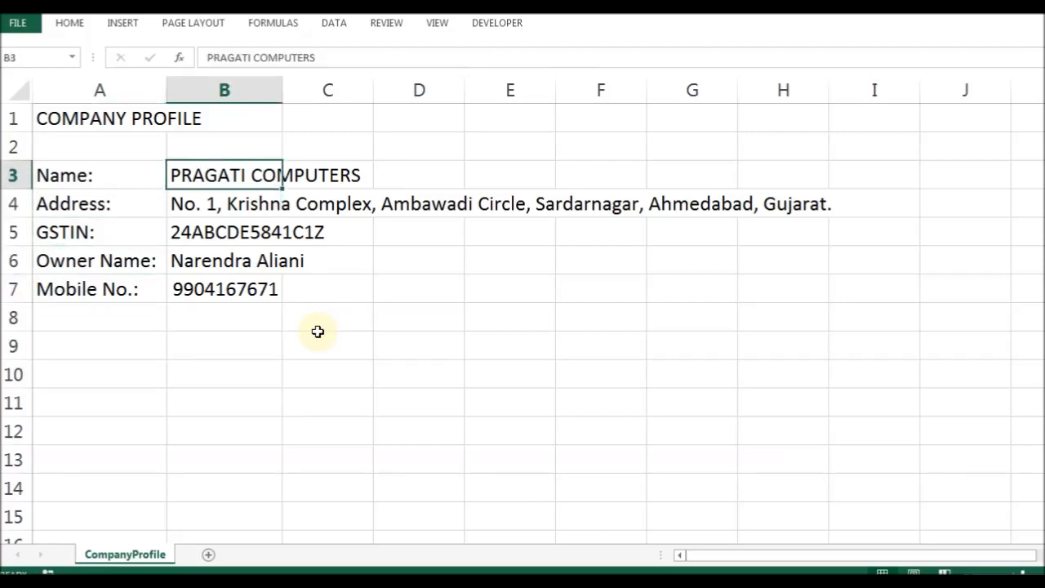
key("ctrl+shift+Down")
key("Left")
key("ctrl+Down")
key("Down")
key("Right")
key("Up")
key("Up")
key("Down")
key("Left")
key("ctrl+Up")
key("Down")
key("Right")
key("Up")
Create the workbook-scoped name companyName for cell B3 in the Name Manager (Ctrl+F3).
key("ctrl+F3")
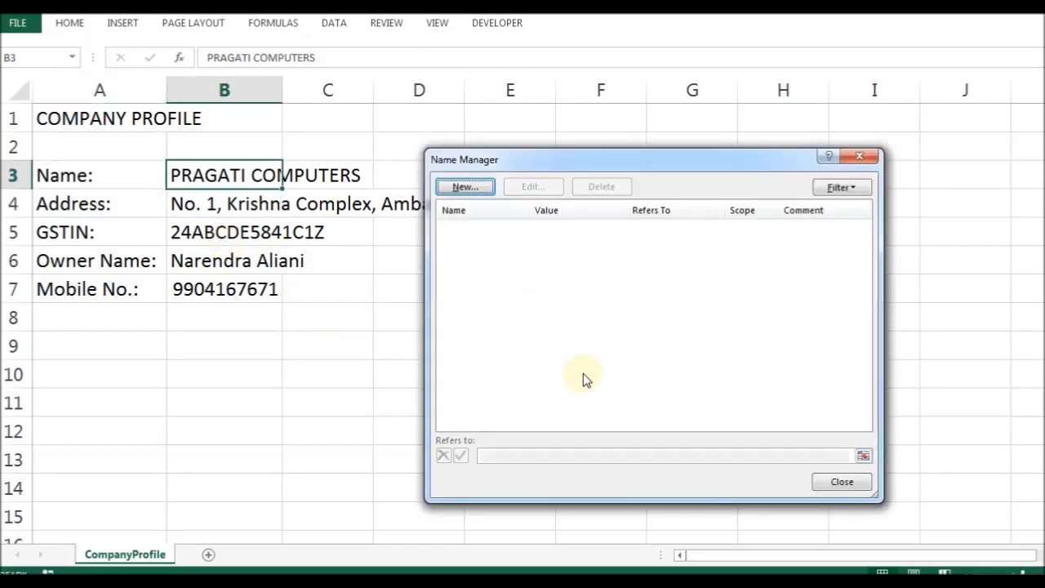
left_click(465, 187)
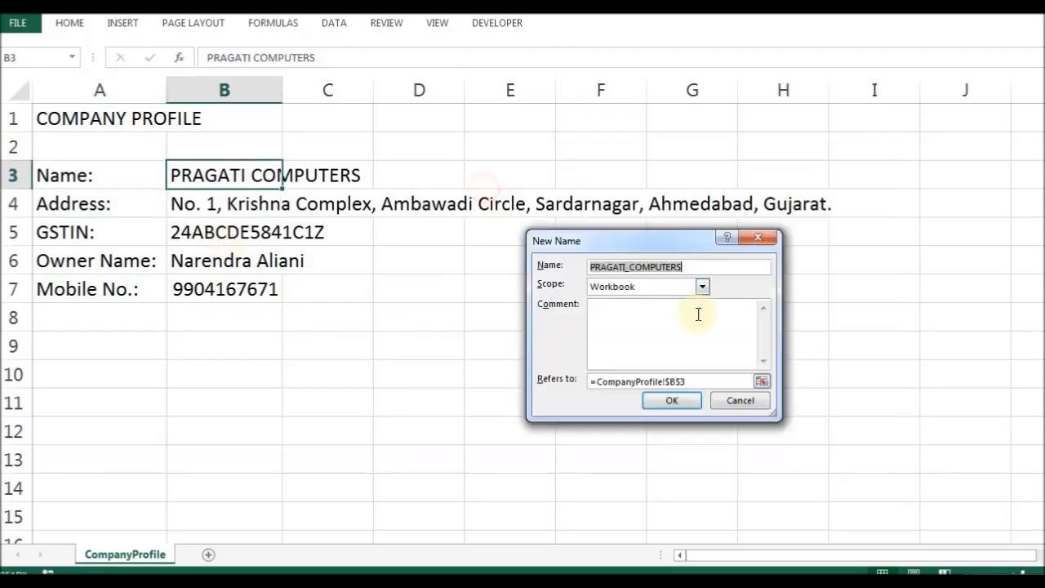
type("companyName")
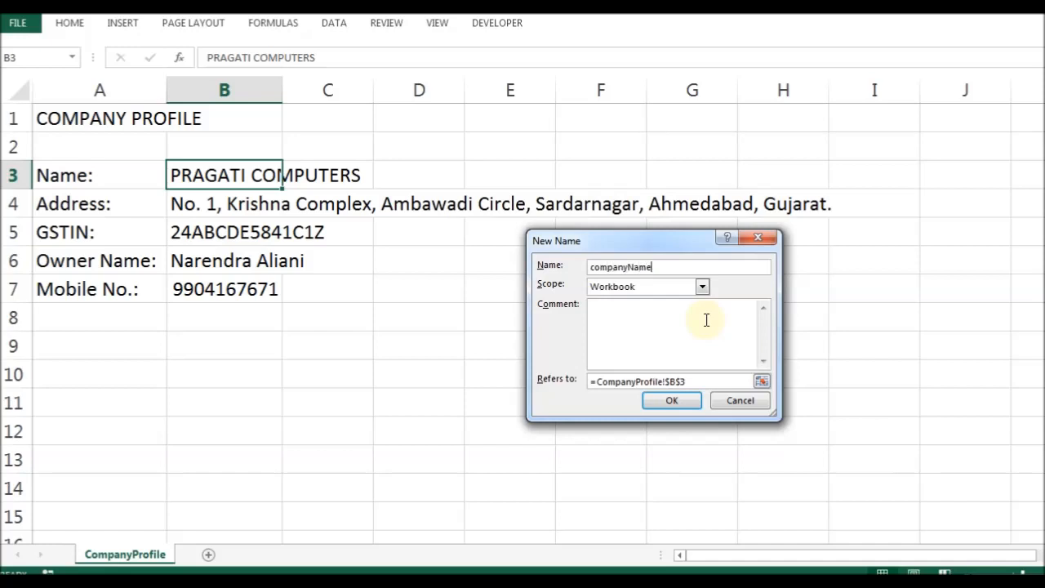
key("Return")
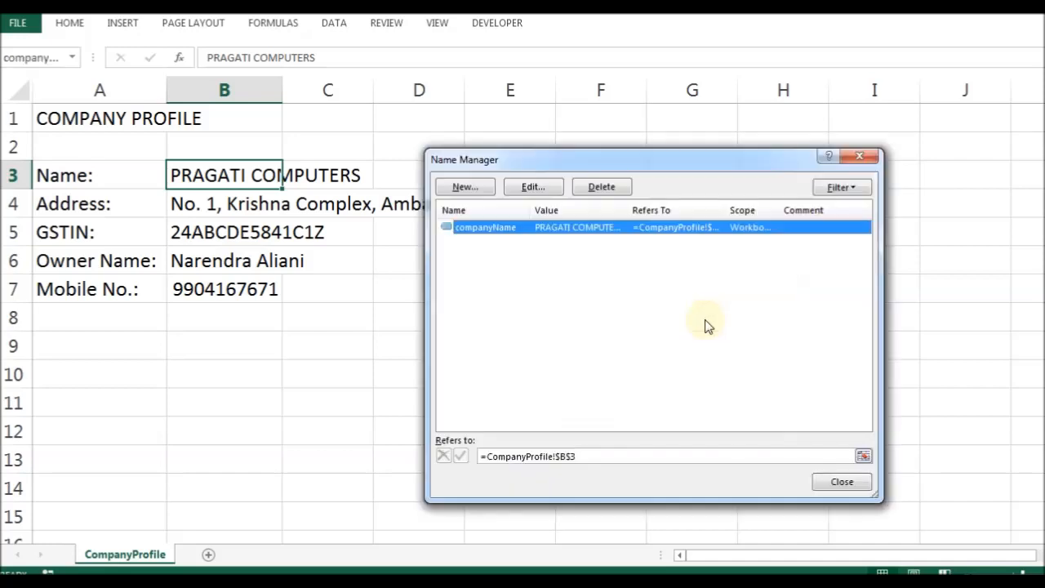
Fit column B to the address width and left-align the profile values B3:B7.
left_click(833, 482)
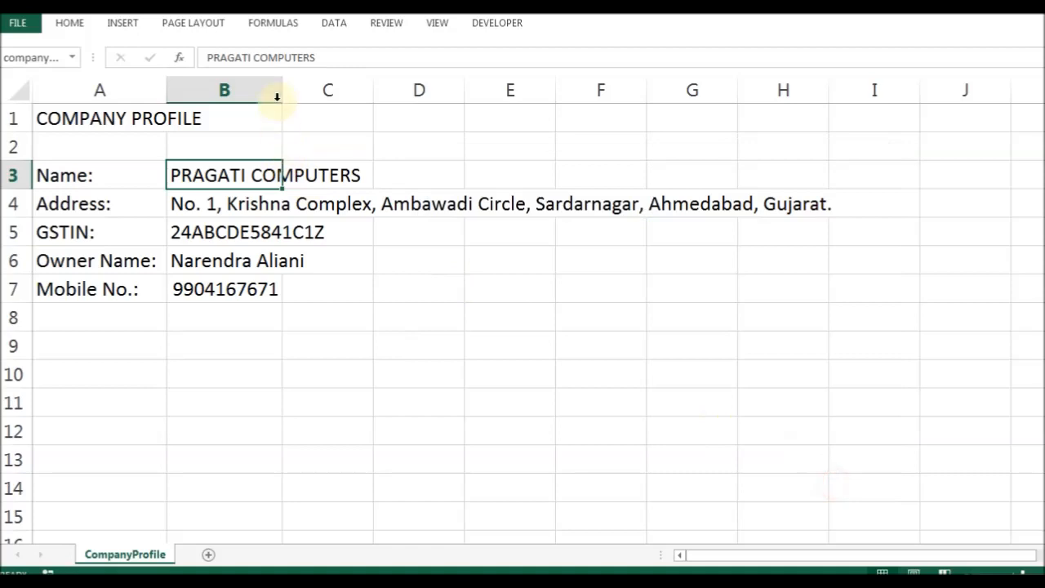
left_click_drag(280, 95, 282, 95)
left_click(261, 201)
left_click(257, 177)
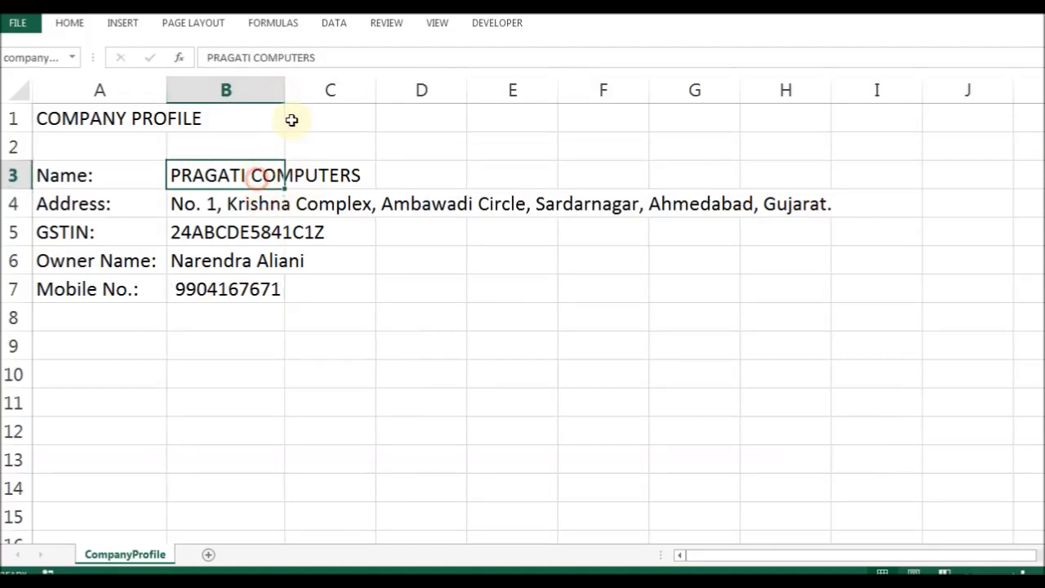
double_click(289, 98)
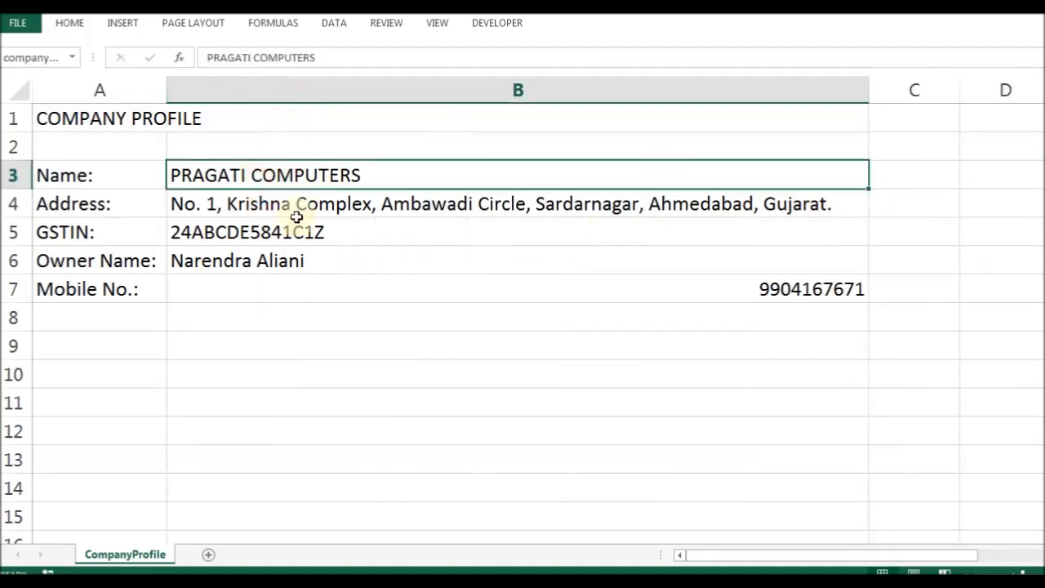
left_click_drag(256, 173, 254, 282)
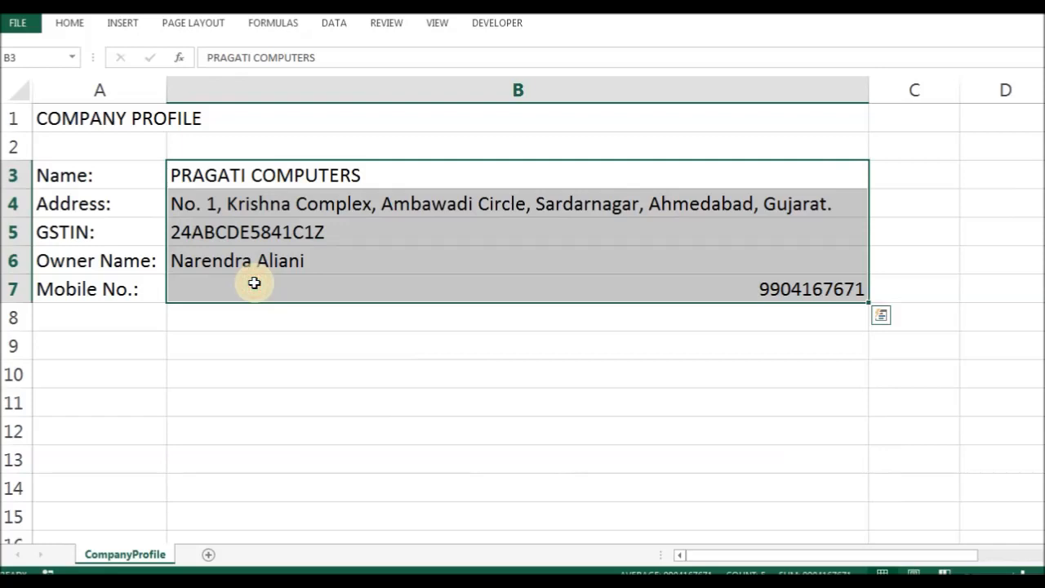
key("ctrl+F1")
left_click(301, 75)
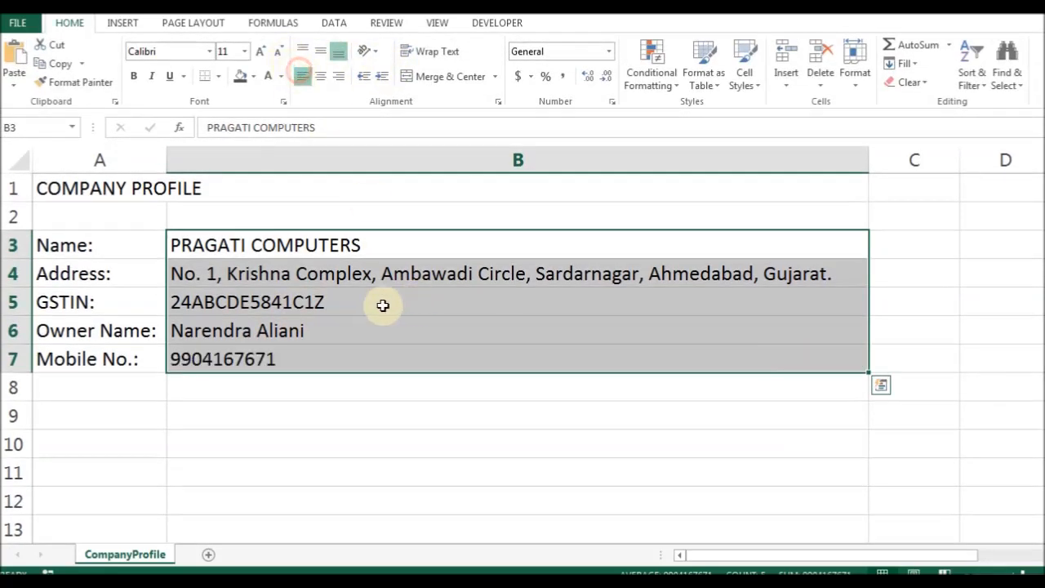
Name the address cell B4 CompanyAddress through the Name Box.
left_click(306, 272)
left_click(275, 243)
left_click(267, 271)
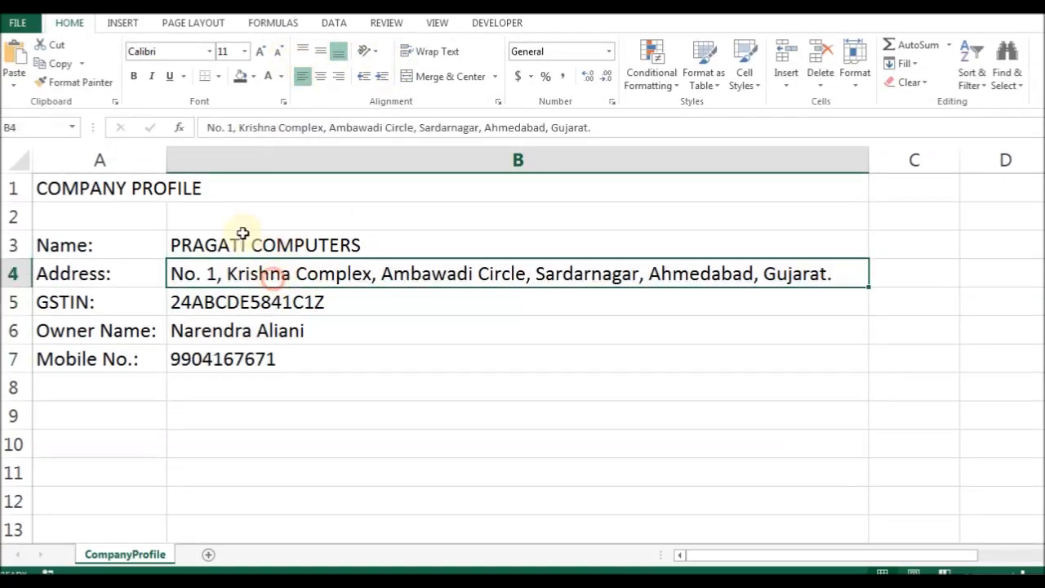
left_click(40, 121)
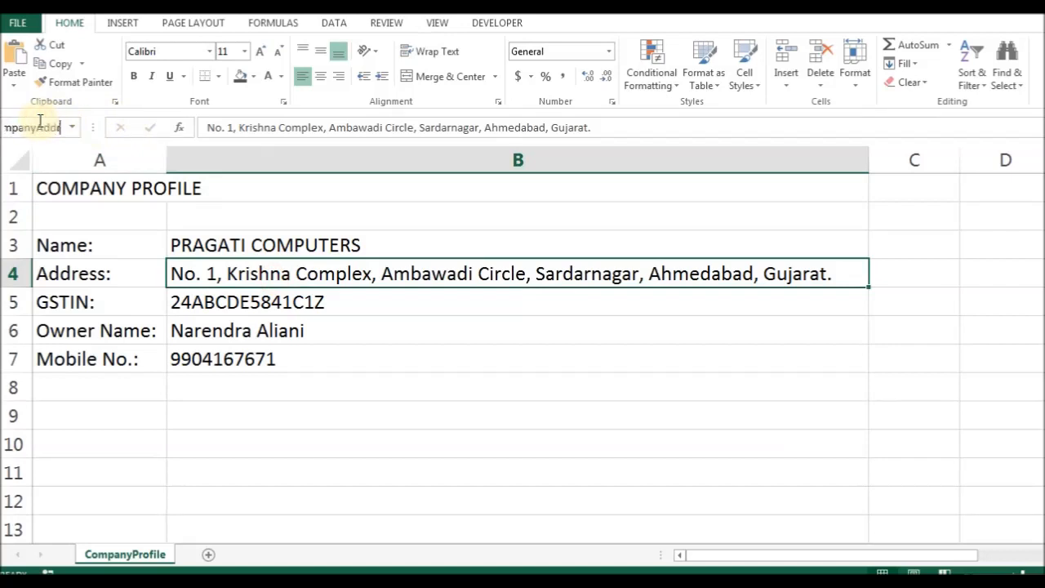
type("CompanyAddress")
key("Return")
Name the GST number, owner name and mobile cells gstin, ownerName and mobileNo.
key("Return")
left_click(40, 120)
type("gstin")
key("Return")
key("Return")
left_click(28, 133)
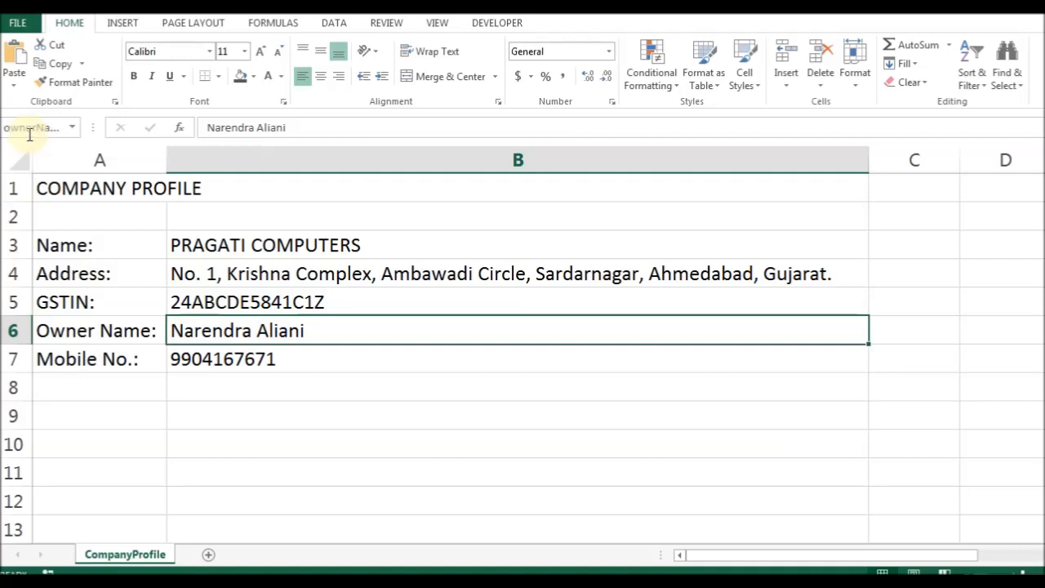
key("Return")
left_click(29, 133)
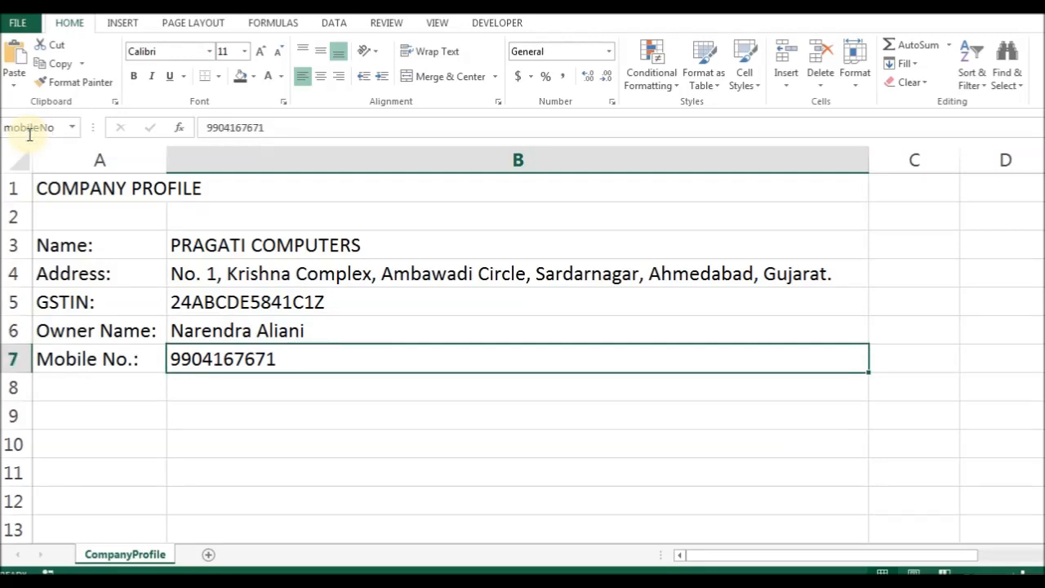
type("mobileNo")
key("Return")
key("Up")
Return to the company name cell B3 and add a new blank Sheet2.
key("ctrl+Home")
key("Down")
key("Down")
key("ctrl+Down")
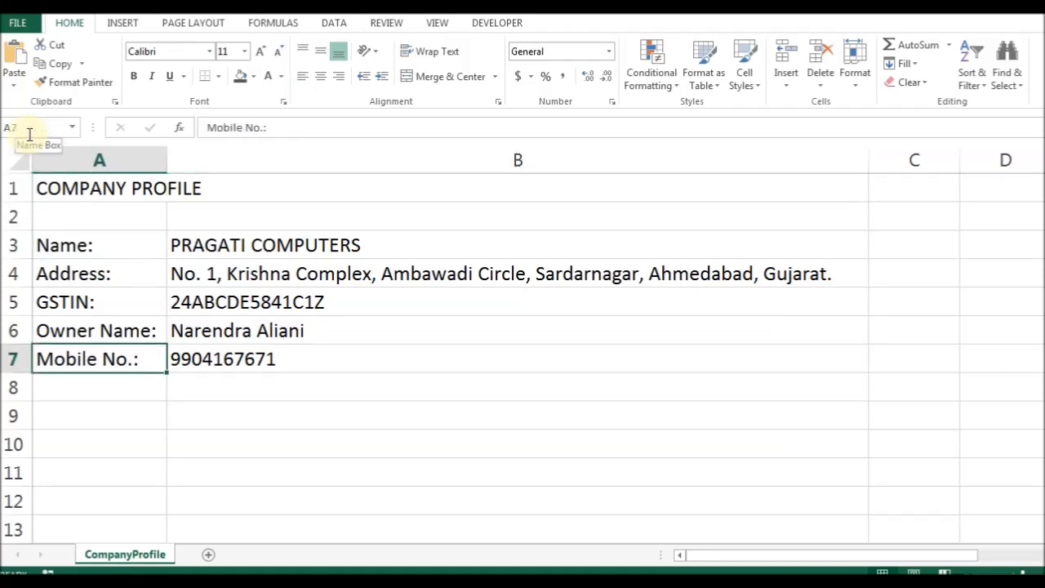
key("ctrl+Up")
key("Right")
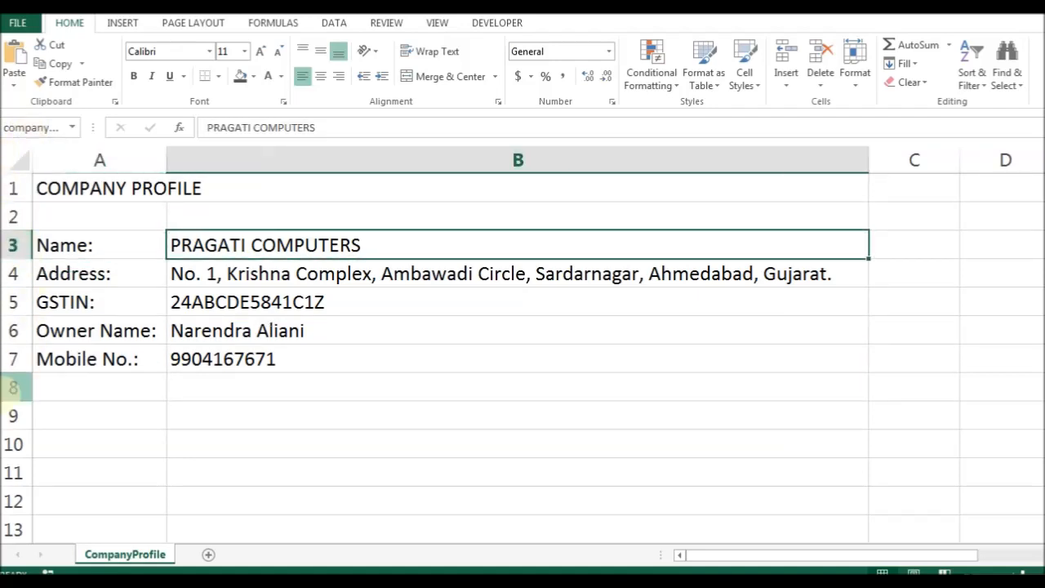
left_click(205, 555)
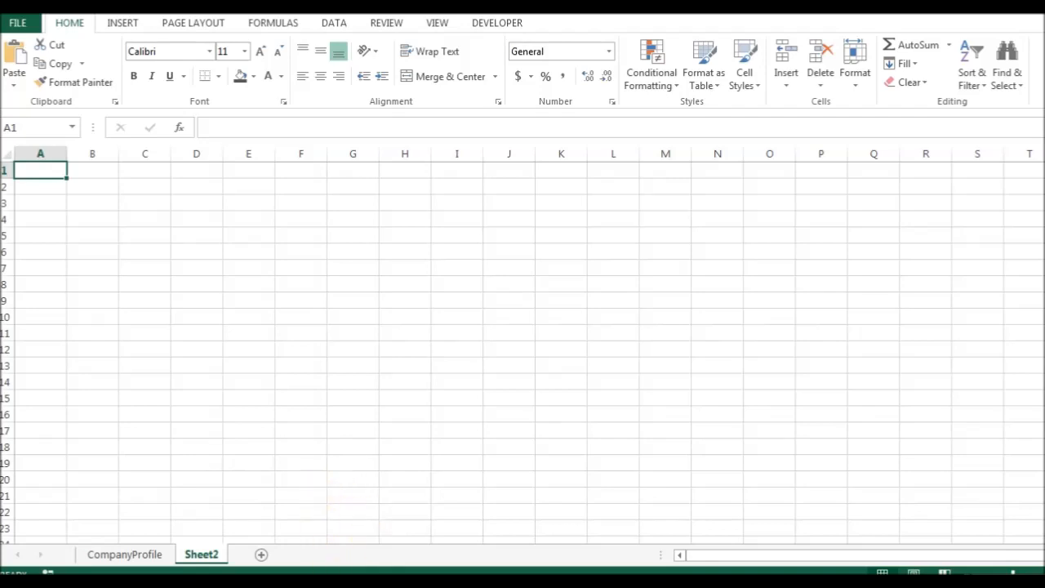
key("alt+Tab")
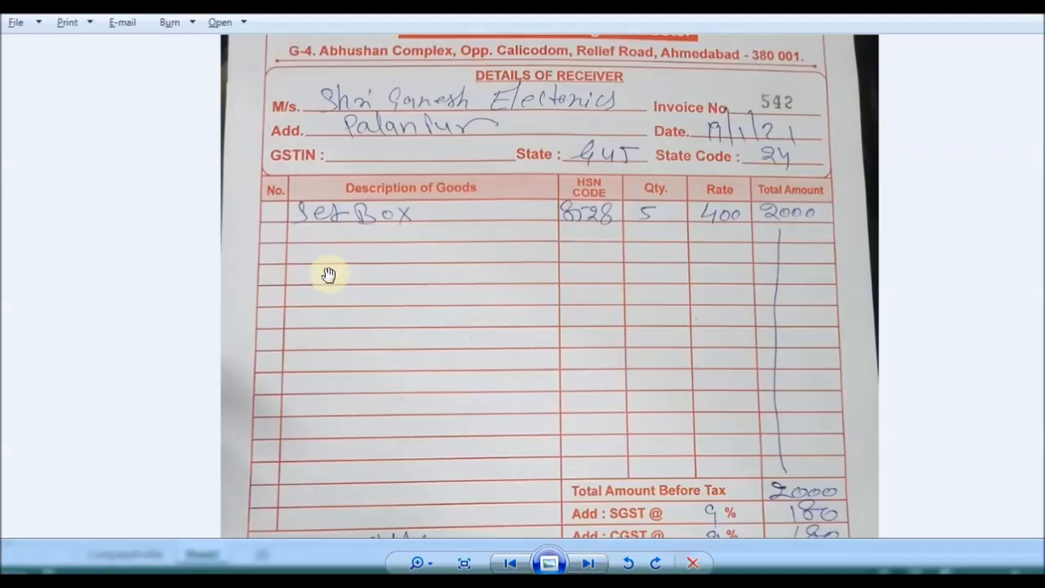
scroll(306, 236, "up", 2)
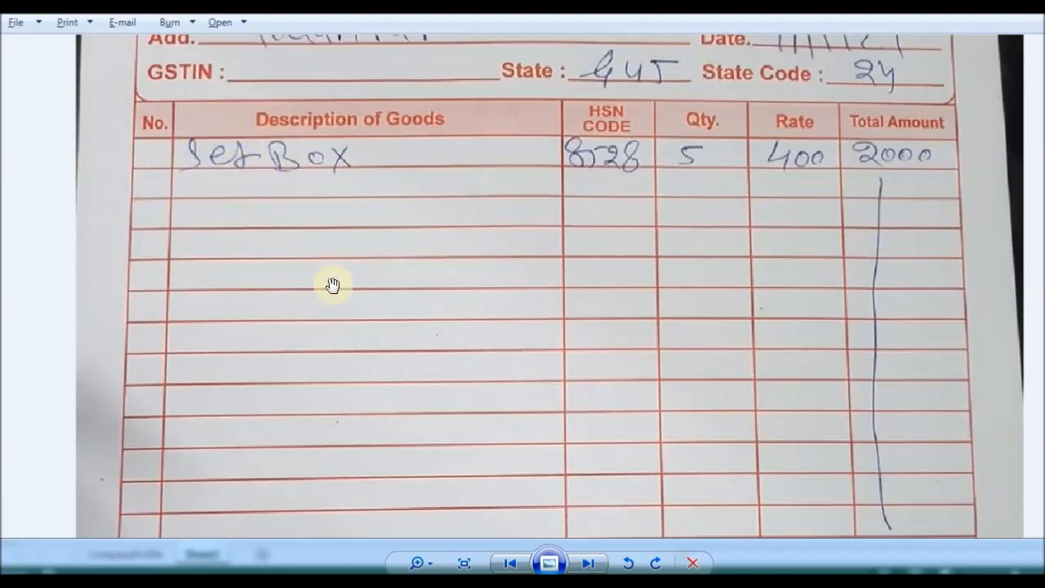
key("alt+Tab")
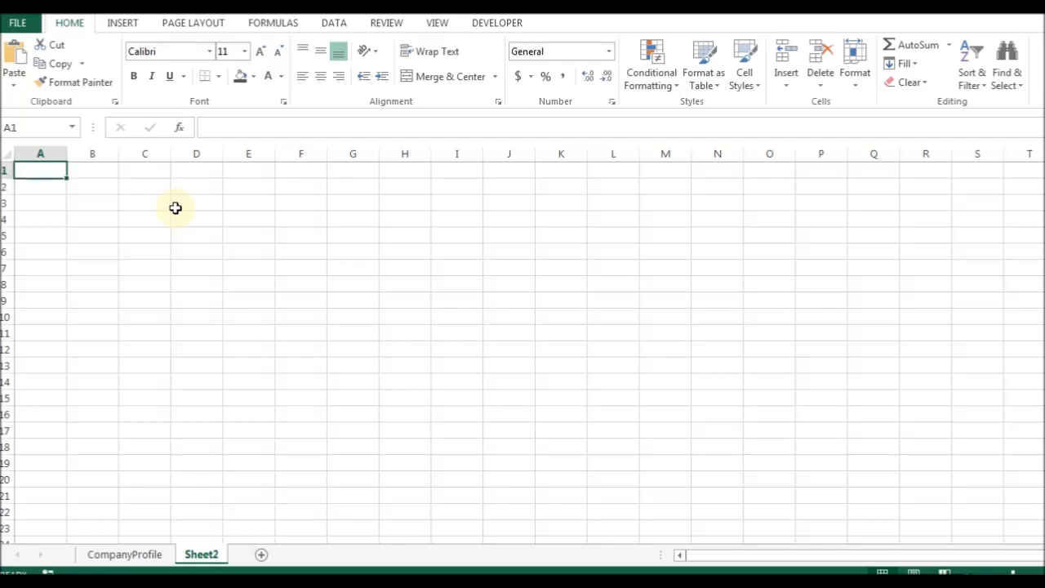
Enter the Product Code heading in A1 and autofit column A.
type("Product Code")
key("Return")
key("Up")
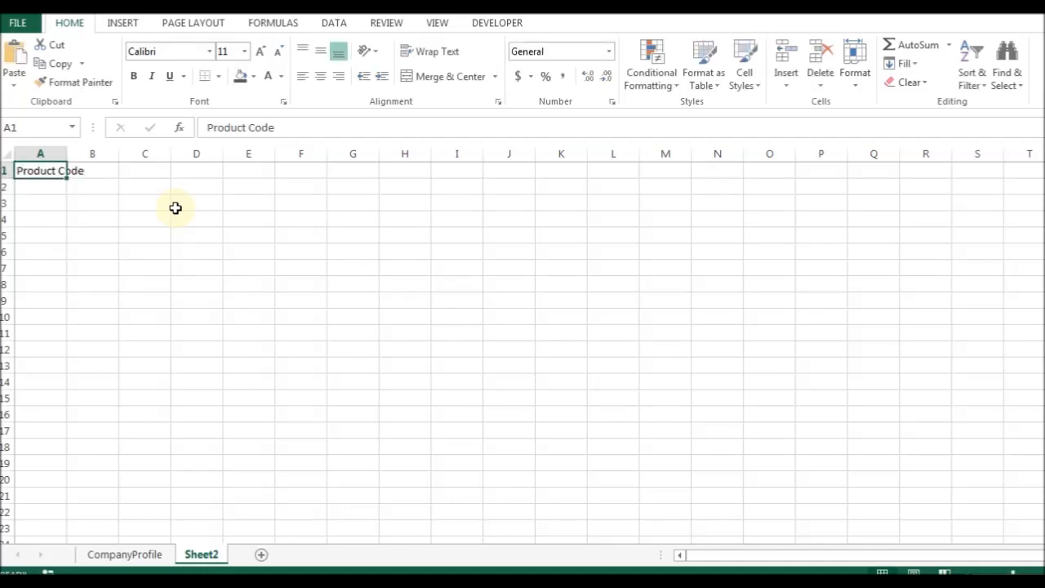
left_click(126, 24)
left_click(107, 176)
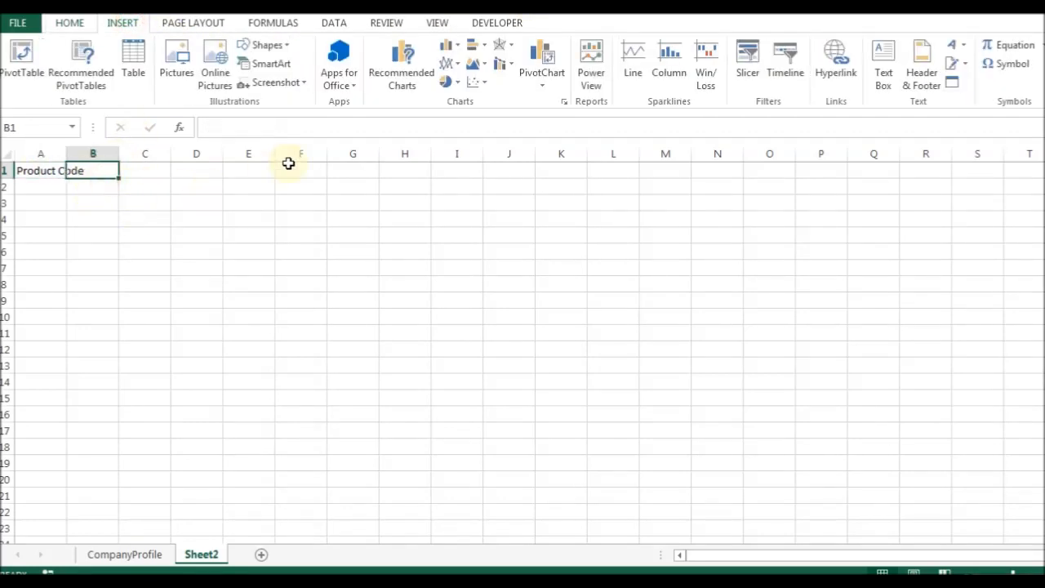
key("Left")
key("alt+o")
key("c")
key("a")
key("Right")
Enter the Product Name heading in B1 and autofit column B.
type("Pr")
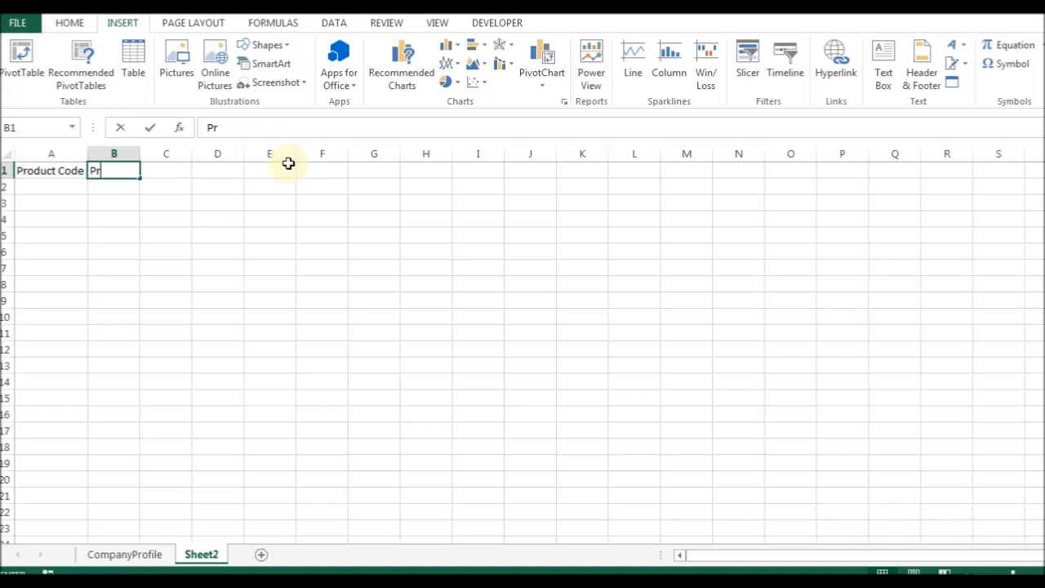
type("oduct Name")
key("Right")
key("Left")
key("alt+o")
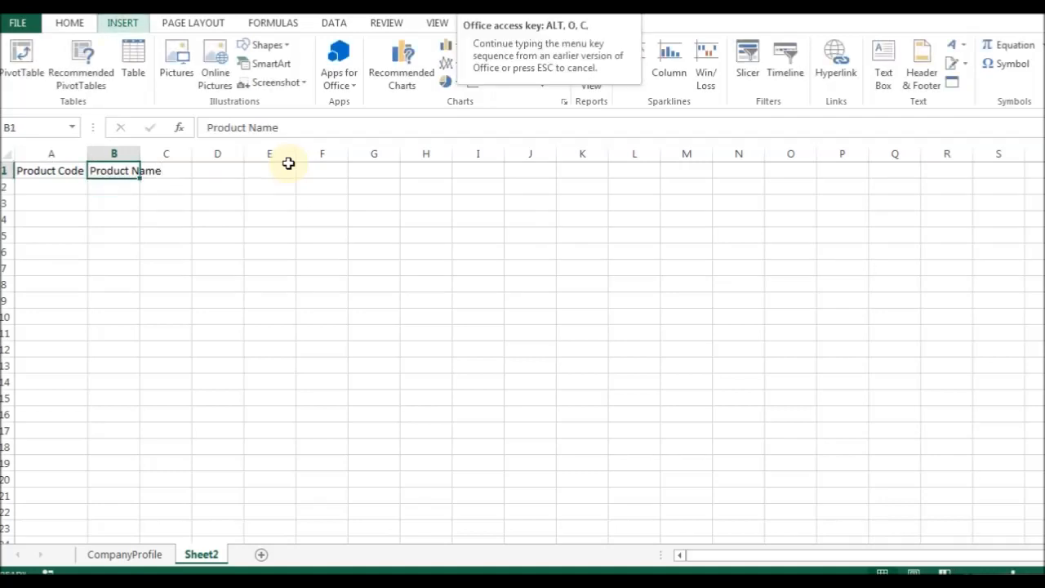
key("c")
key("a")
key("Right")
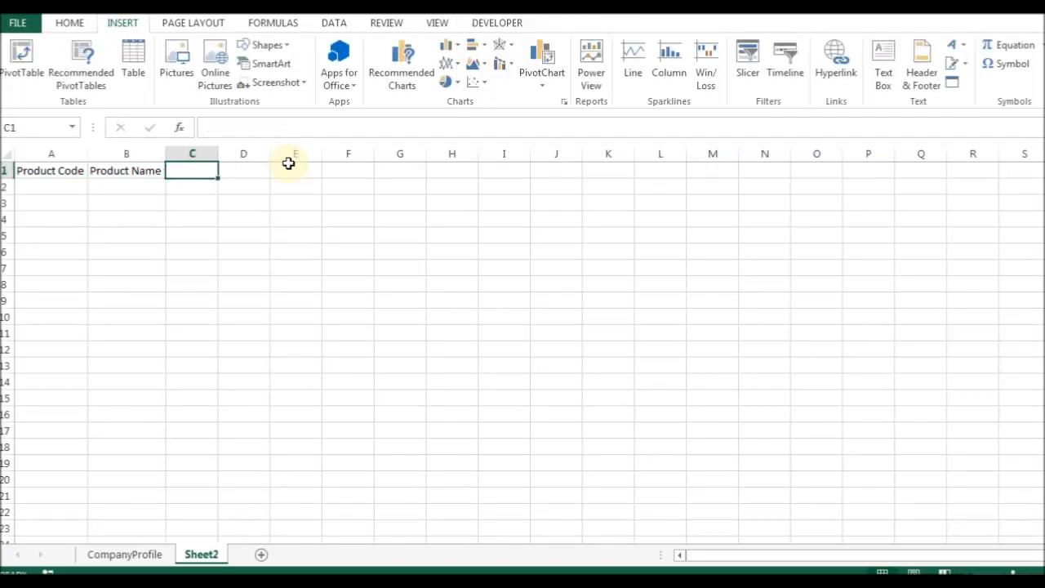
Enter the HSN Code heading in C1 and autofit column C.
type("HSN Code")
key("Right")
key("Left")
key("alt+o")
key("c")
key("a")
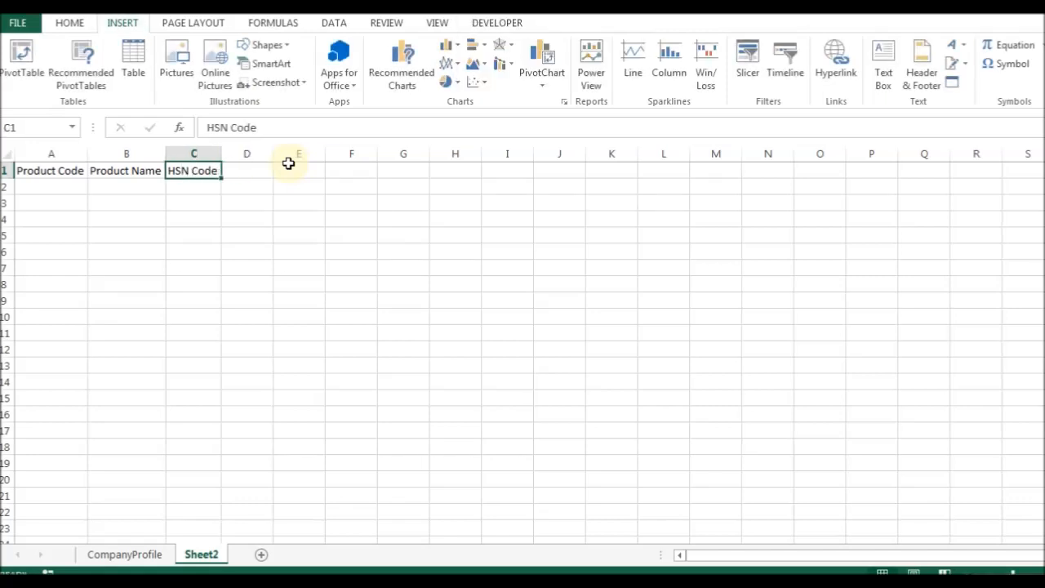
key("Right")
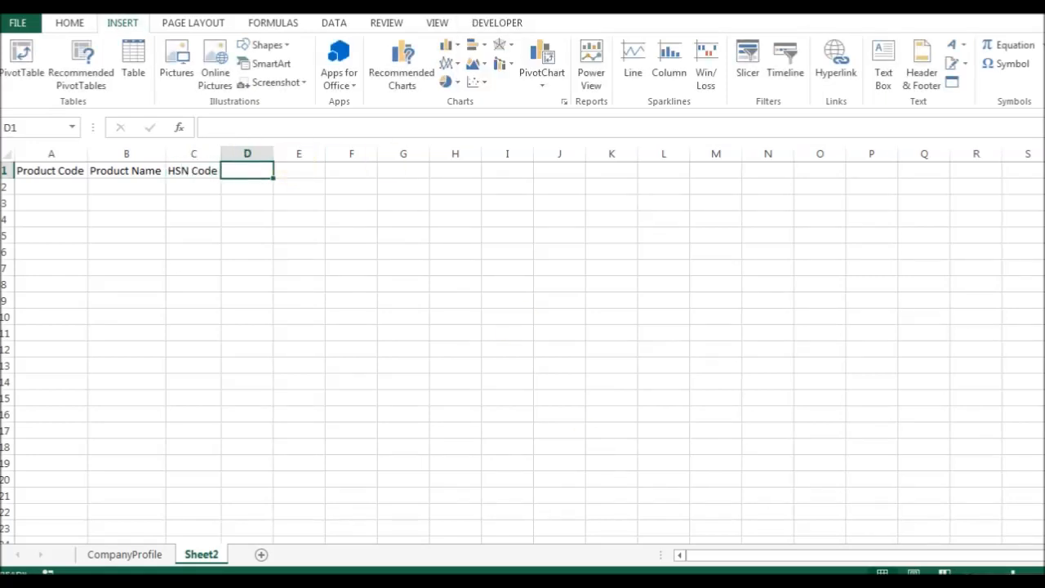
key("alt+Tab")
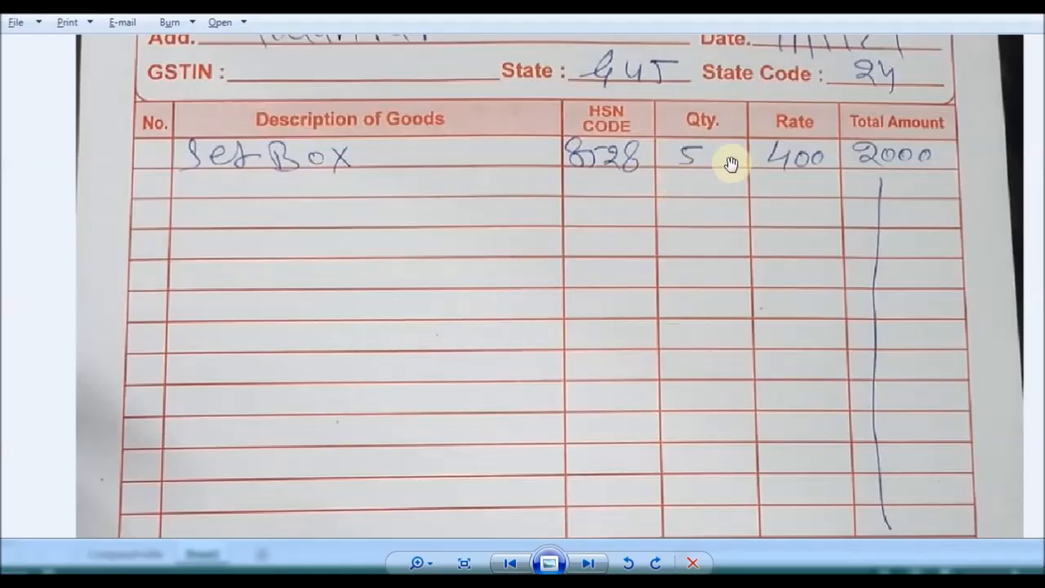
Pan and scroll the invoice photo to review its item rows, tax totals and terms.
left_click_drag(719, 208, 718, 194)
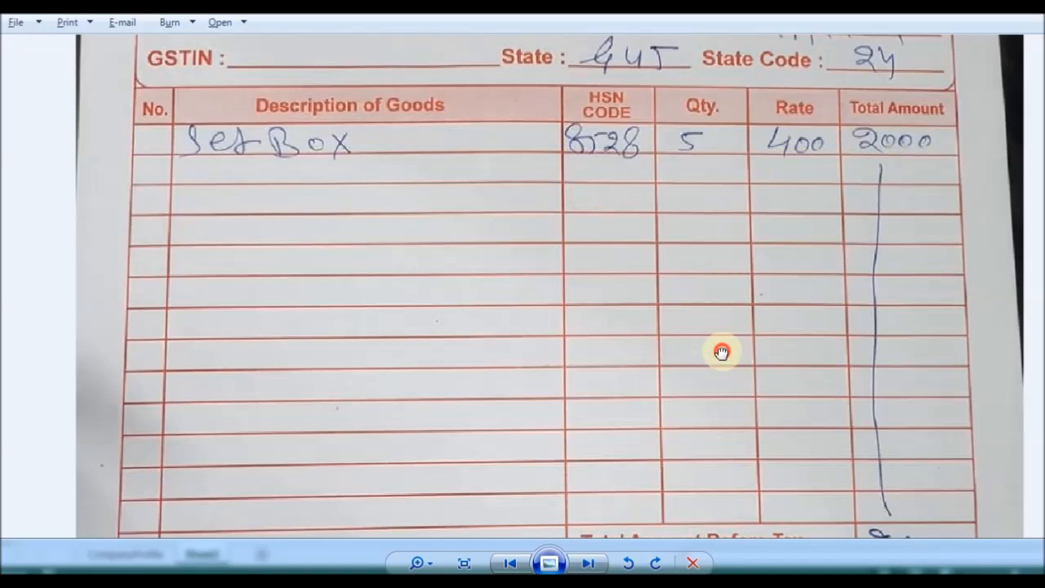
left_click_drag(721, 351, 758, 205)
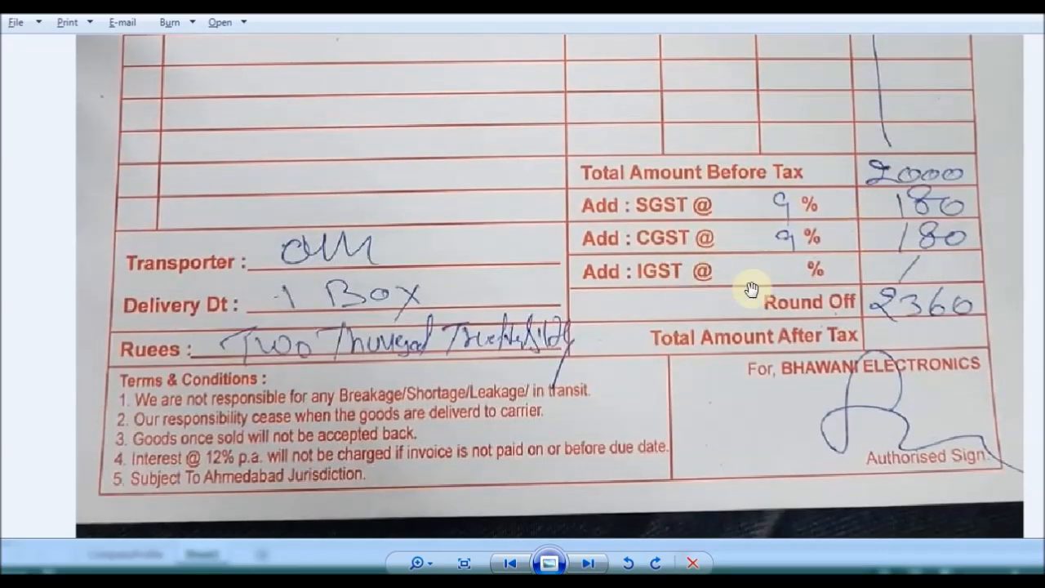
left_click_drag(796, 240, 791, 325)
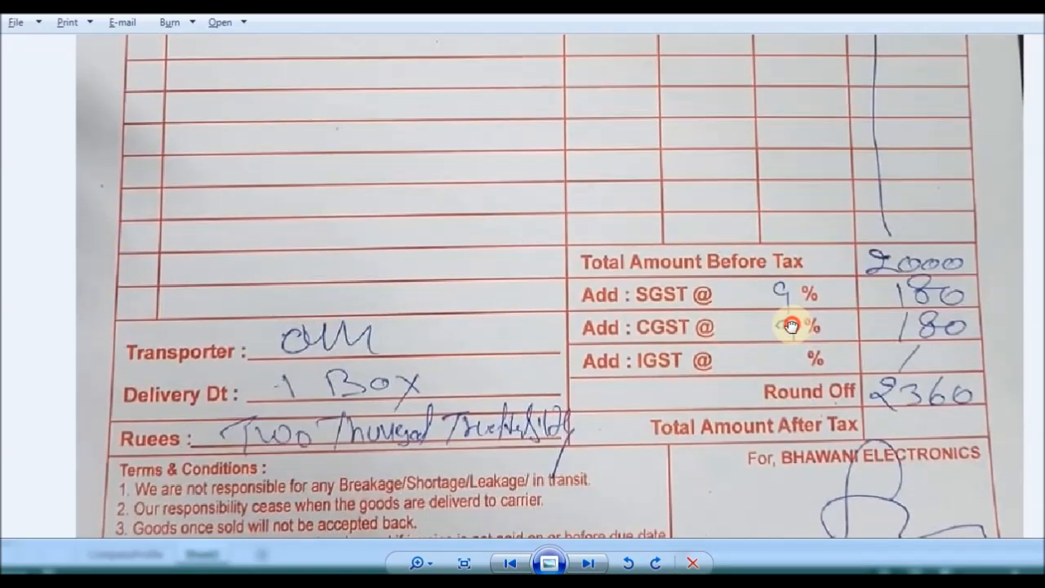
scroll(746, 233, "up", 5)
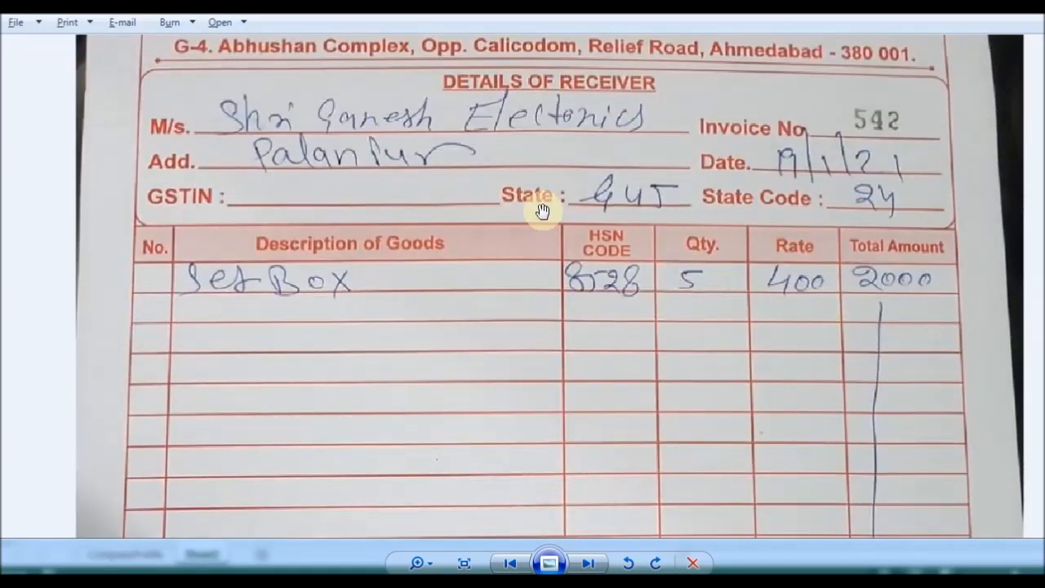
scroll(531, 256, "down", 5)
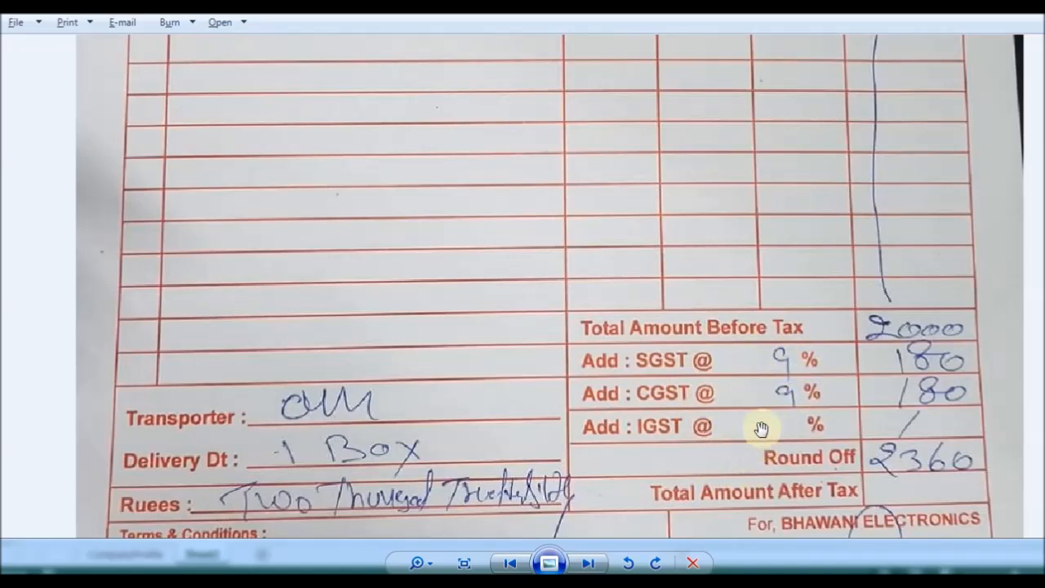
scroll(759, 427, "down", 2)
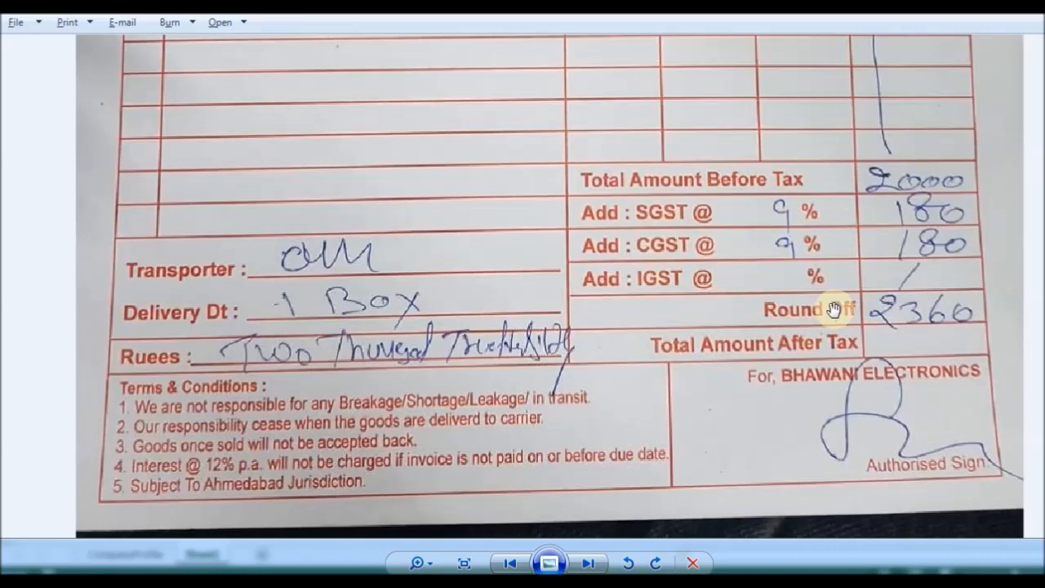
scroll(775, 404, "up", 3)
scroll(776, 404, "up", 3)
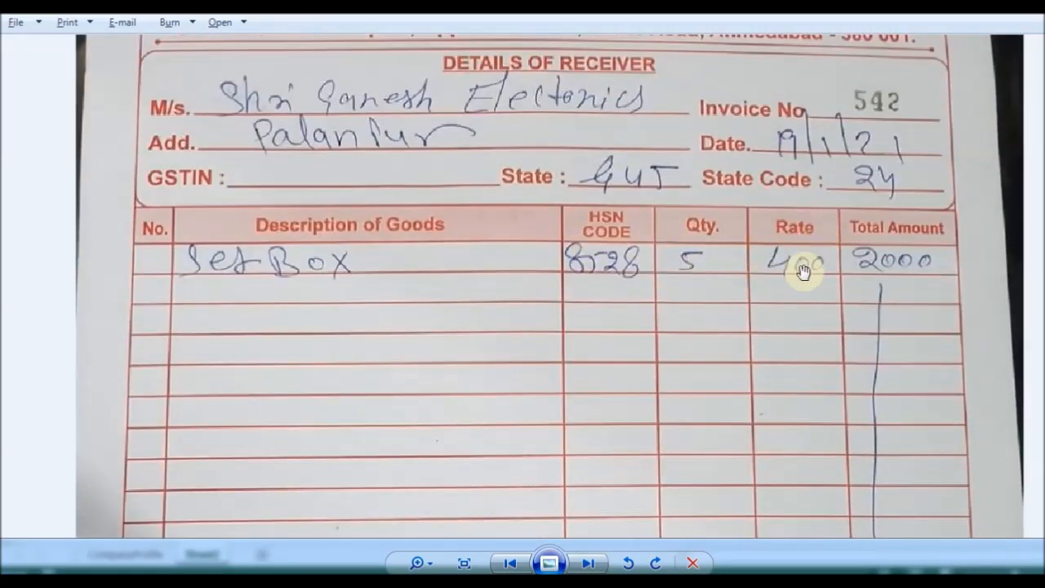
scroll(790, 210, "down", 3)
scroll(776, 203, "up", 1)
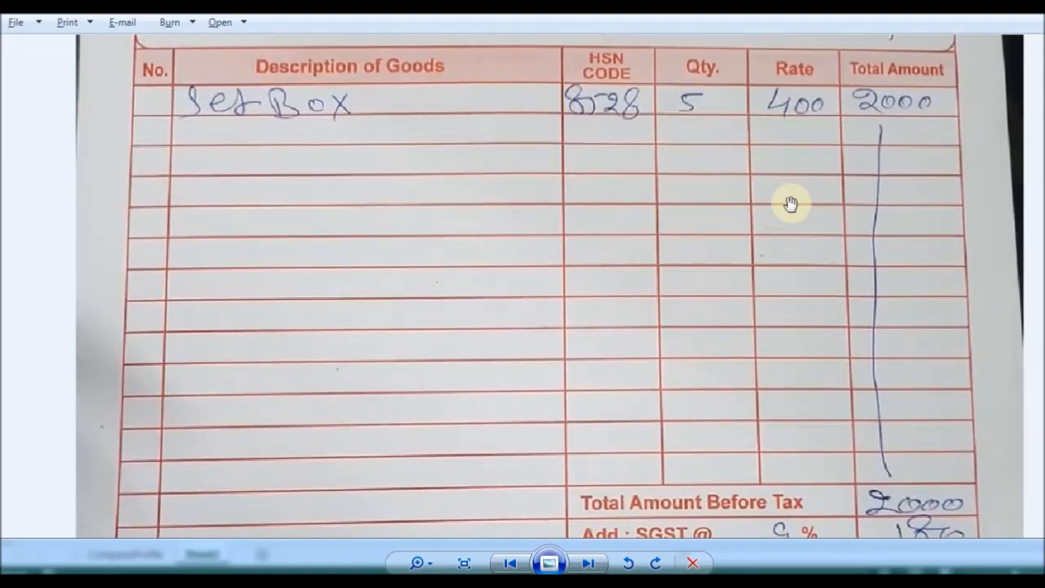
key("alt+Tab")
Add the Unit and Rate headings in D1 and E1.
left_click(253, 196)
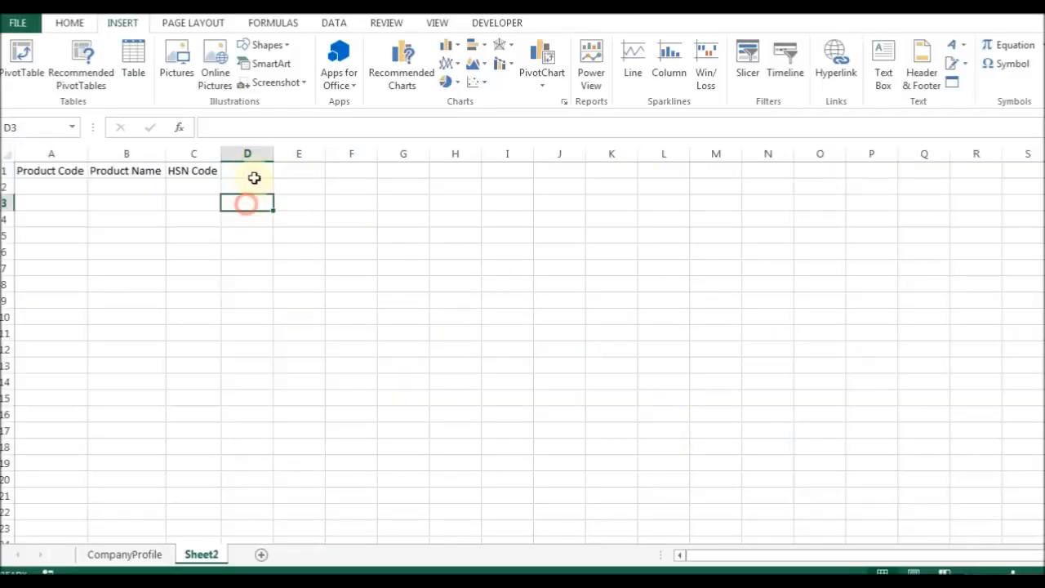
left_click(236, 169)
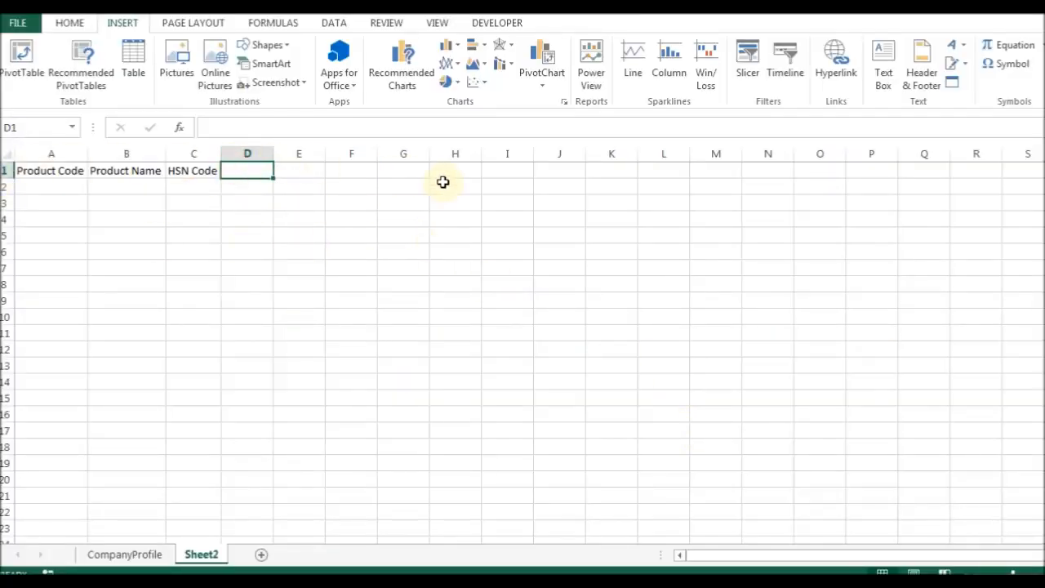
type("Unit")
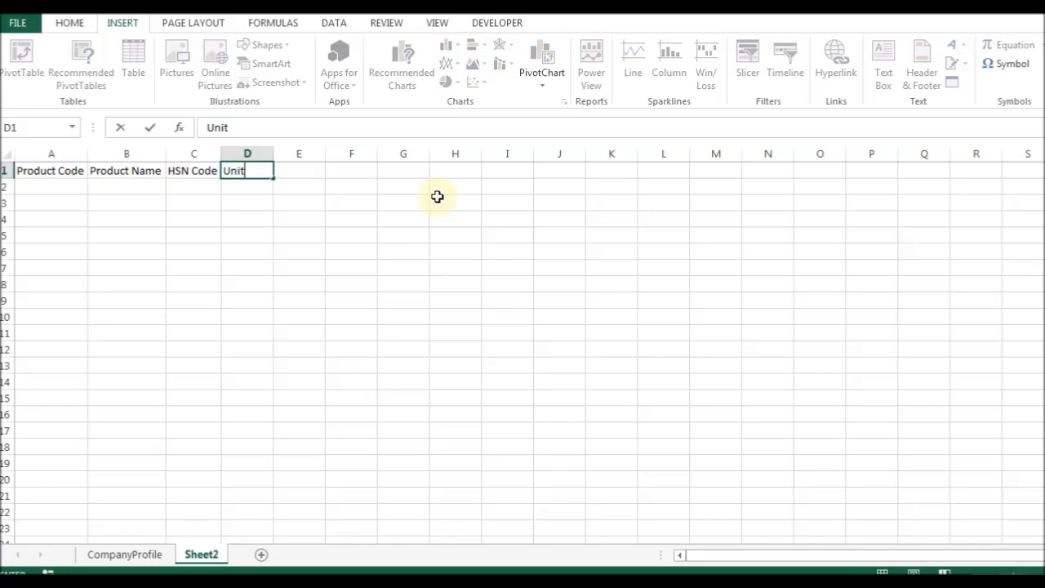
key("Right")
type("Rate")
key("Left")
key("ctrl+Left")
key("ctrl+shift+Right")
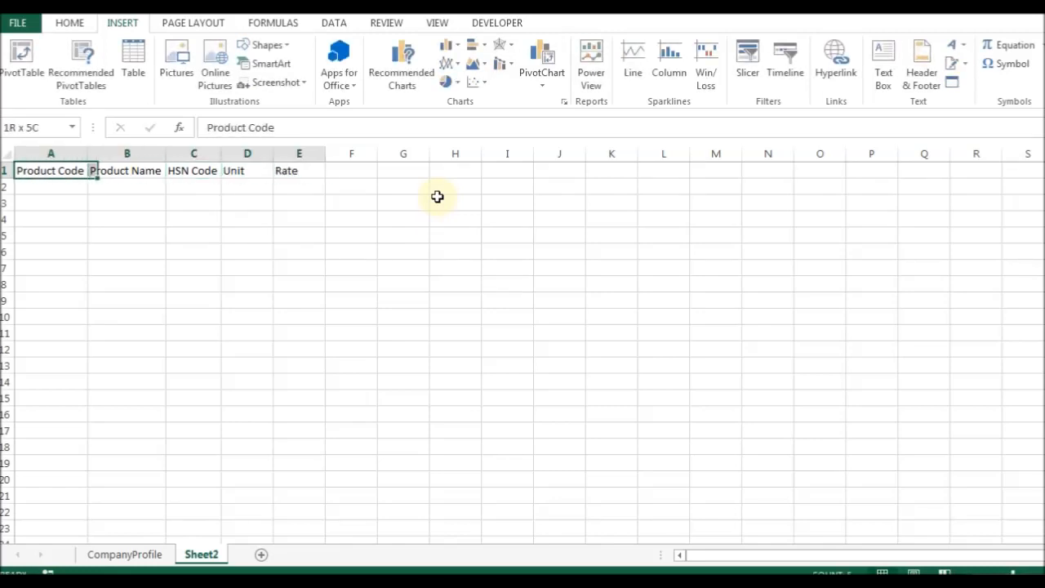
Enter product codes P101, P102, P103 and P104 down column A.
key("Down")
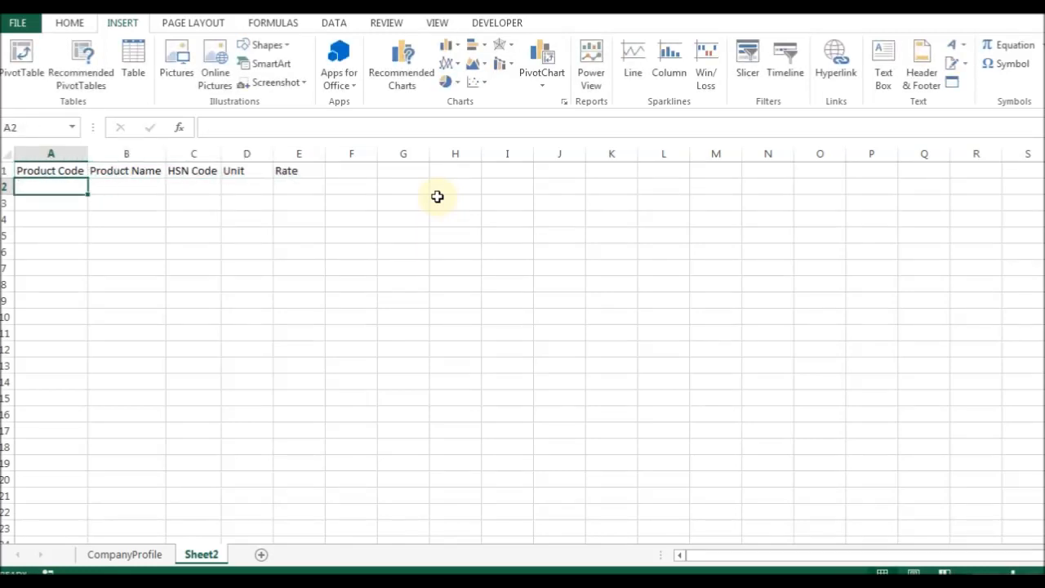
type("P101")
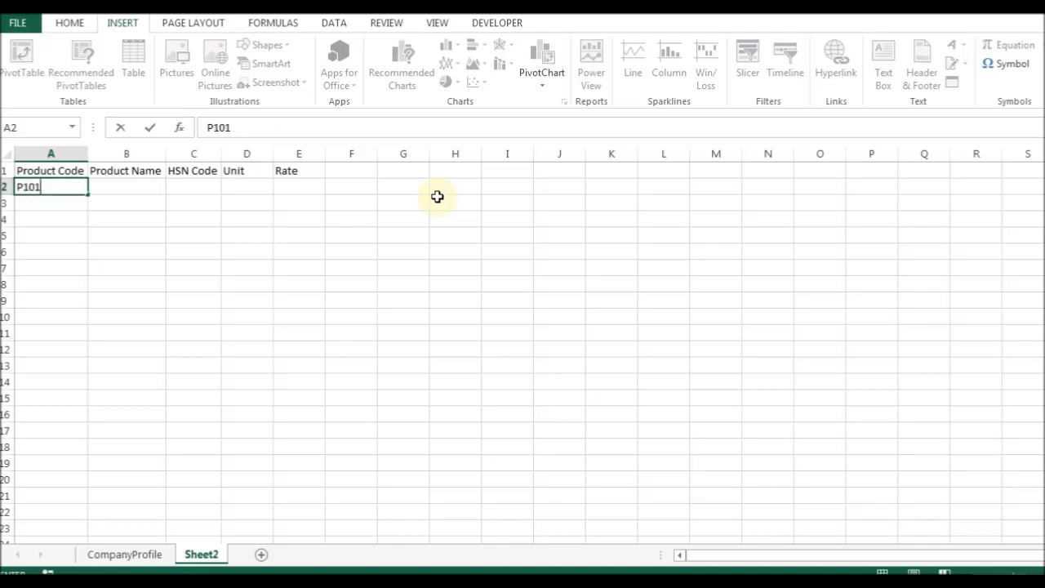
key("Return")
type("P102")
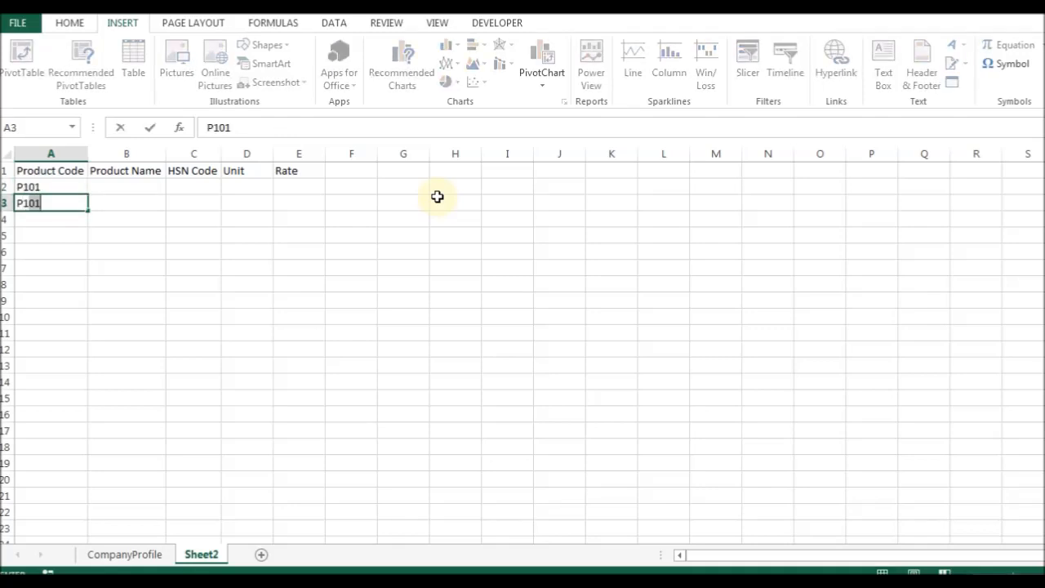
key("Return")
type("P103")
key("Return")
type("P104")
key("Return")
Enter TVS Gold Keyboard as the first product name and autofit column B.
key("Up")
key("Up")
key("Up")
key("Up")
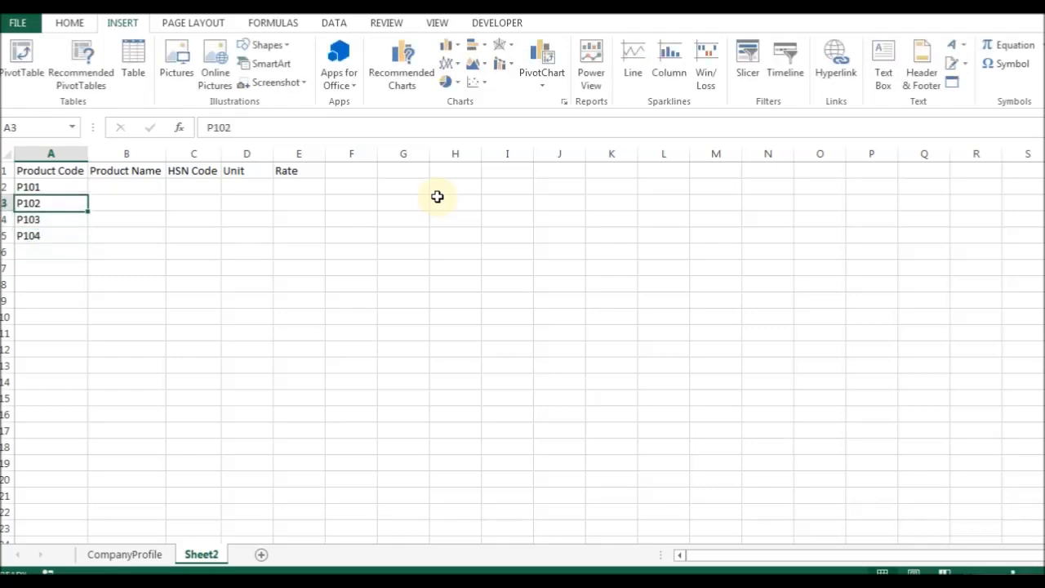
key("Right")
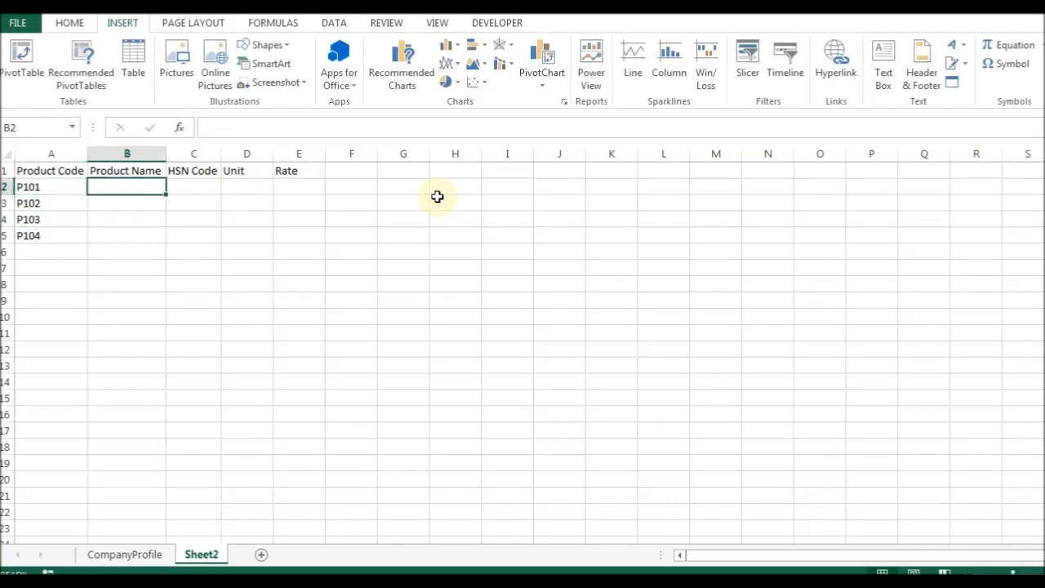
type("c")
key("Escape")
type("K")
type("TVW")
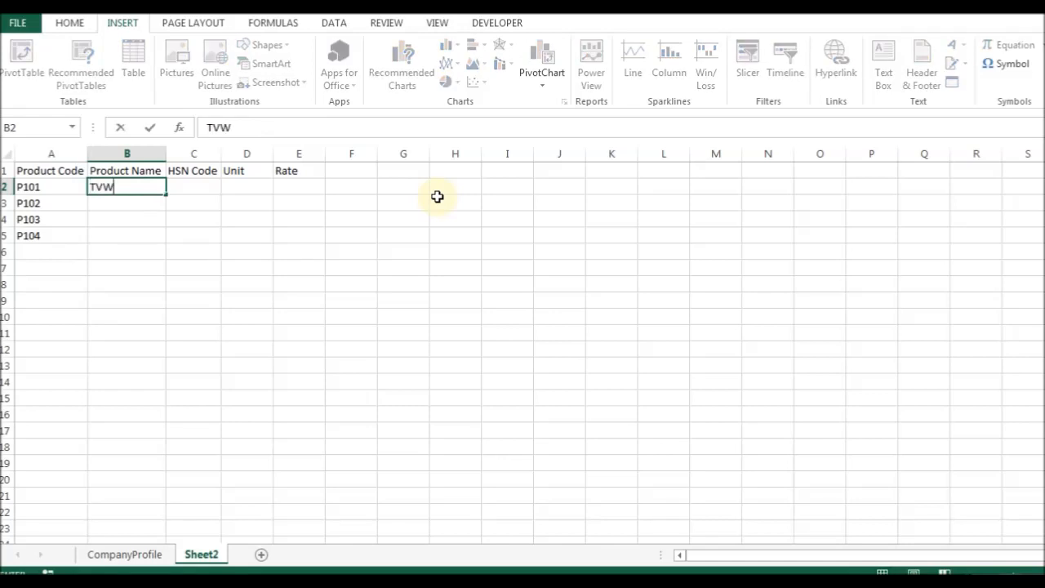
type(" God")
type("a")
type("board")
key("Return")
key("Up")
key("alt+o")
key("c")
key("a")
Enter Logitech Keyboard, iBall Keyboard and iBall Mouse as the next three product names.
key("Down")
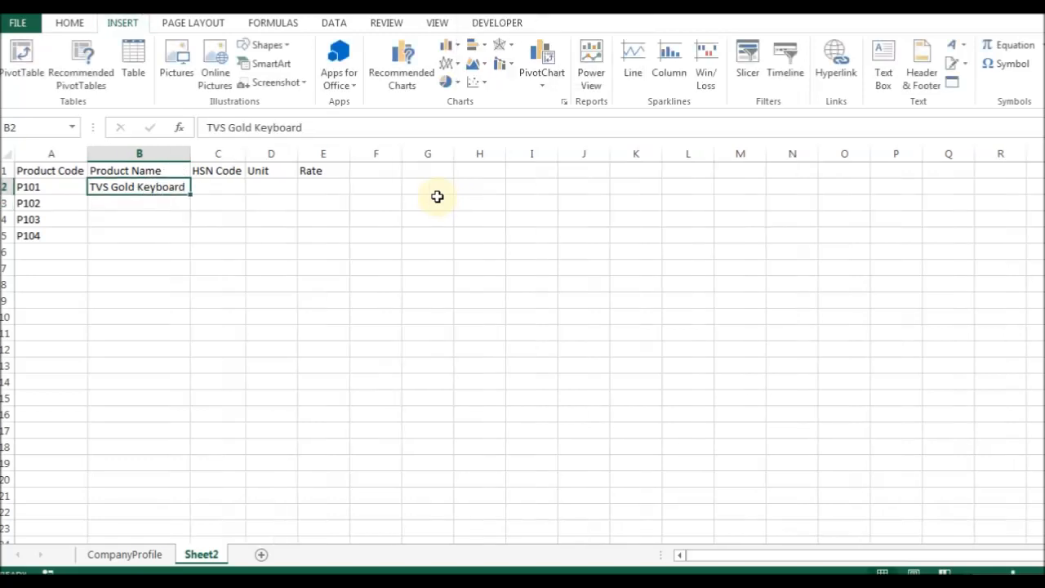
type("Logitech")
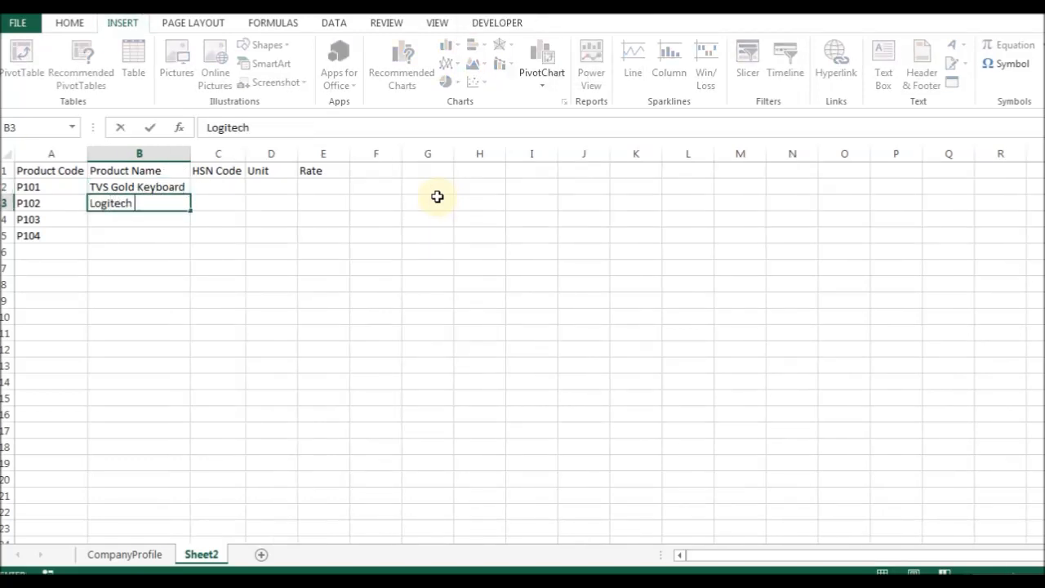
type(" Keyboard")
key("Return")
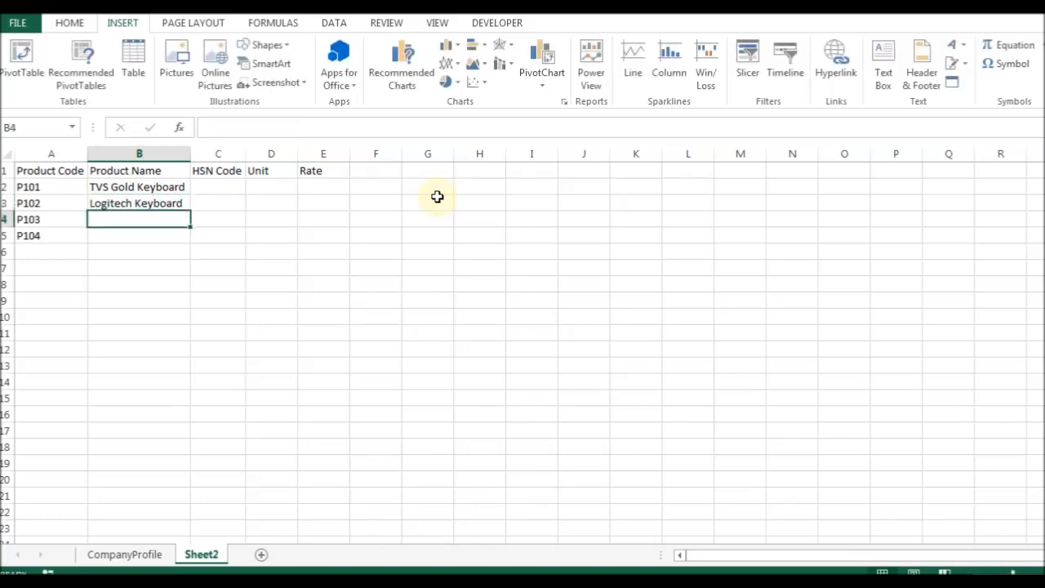
type("iBall Keyboard")
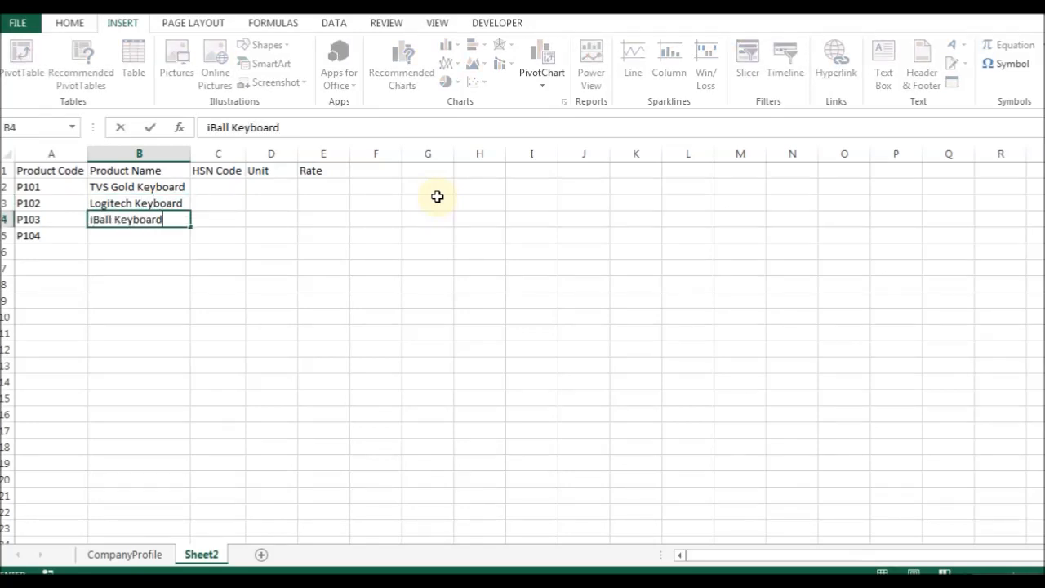
key("Return")
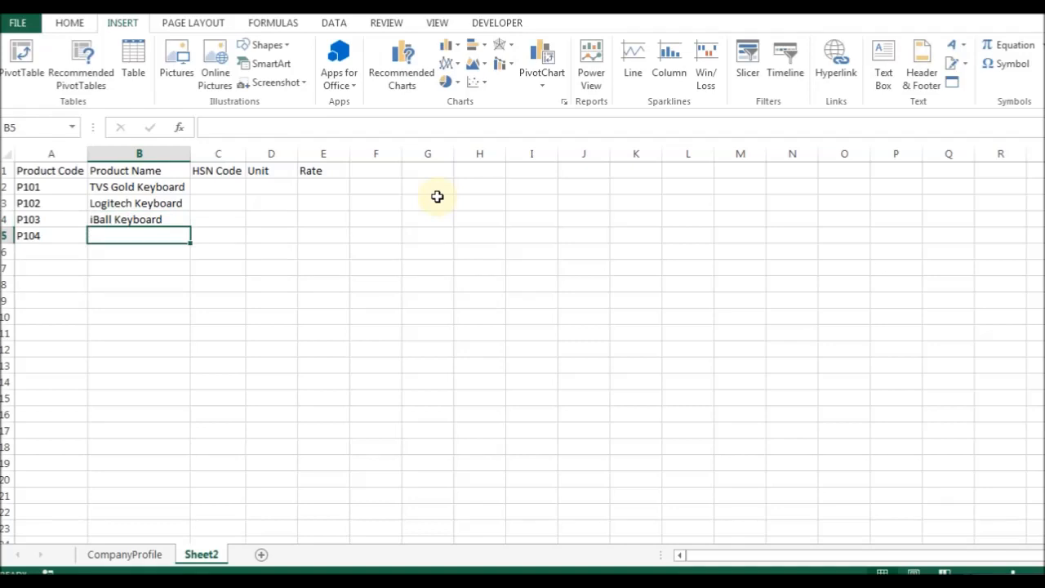
type("iBall ")
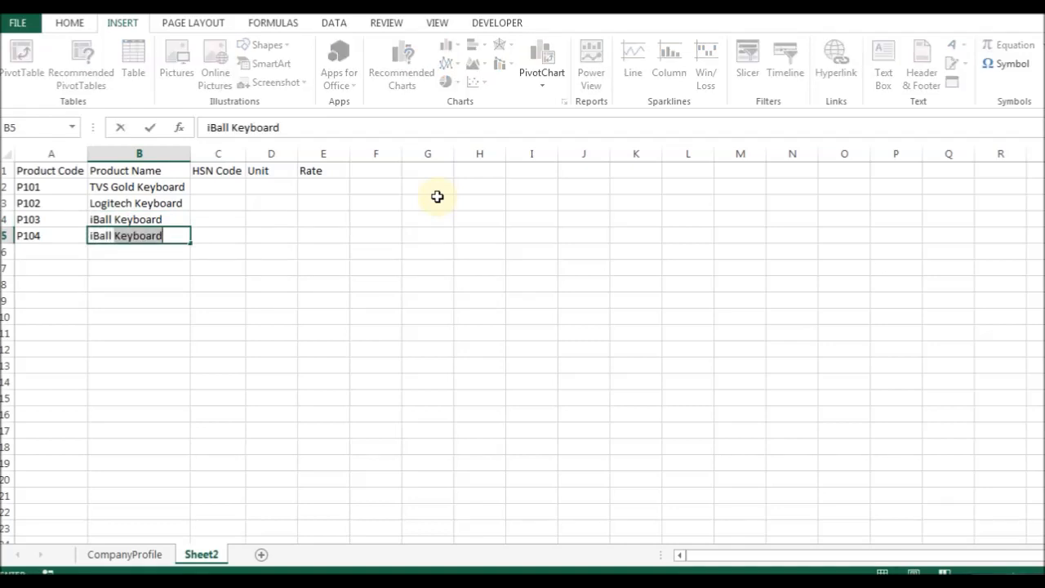
type("Mouse")
key("Return")
Add product P105 named Logitech Mouse in row 6.
key("Left")
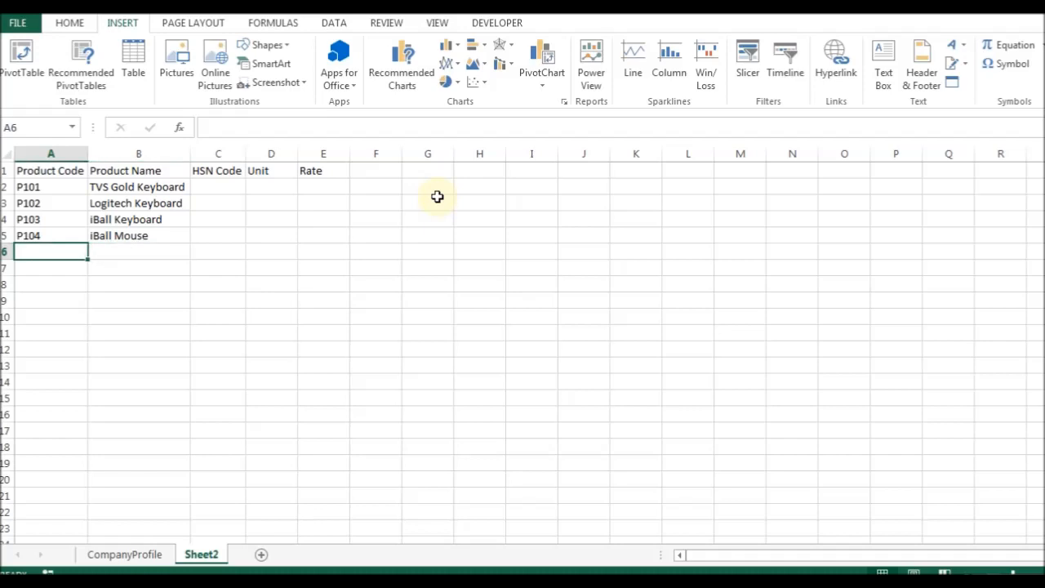
type("P105")
key("Tab")
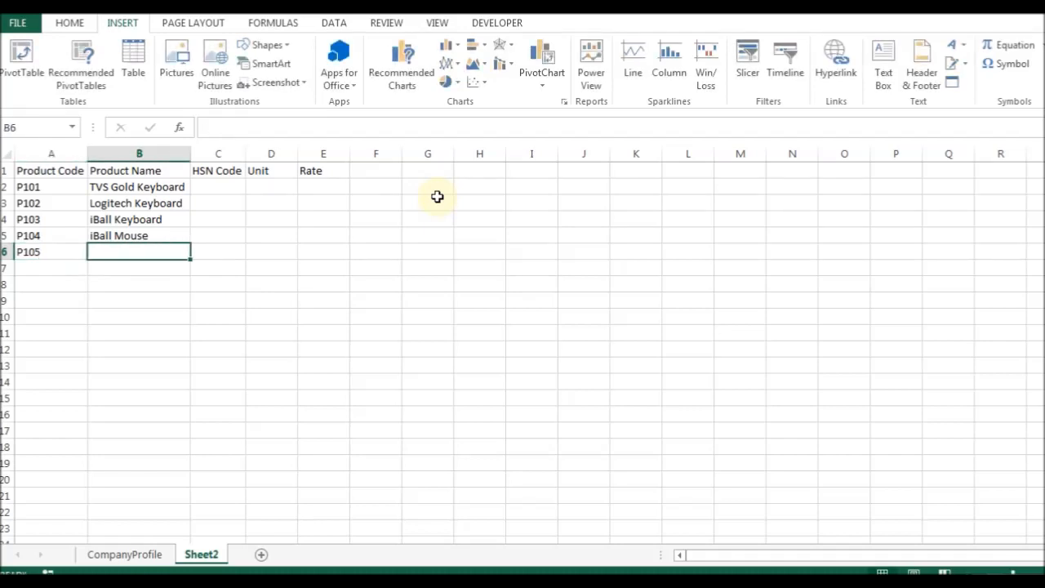
type("Log")
key("Left")
key("Right")
key("F2")
key("ctrl+Left")
key("ctrl+Delete")
type("Mouse")
key("Return")
key("Up")
key("Up")
key("Right")
key("Up")
key("Up")
key("Up")
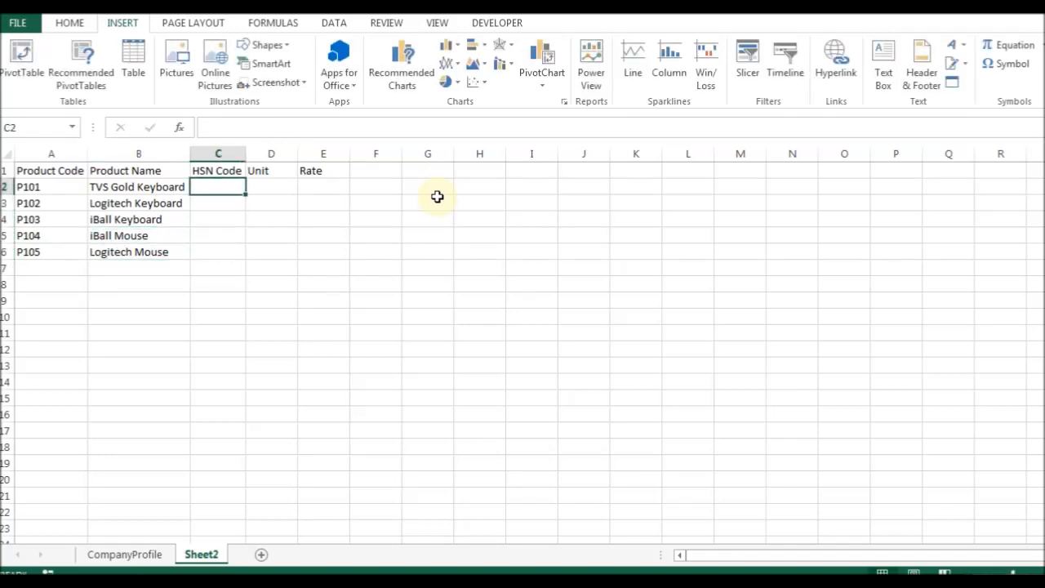
Enter HSN Code 8512 for all five products in C2:C6.
type("TVS")
key("Escape")
type("8512")
key("Return")
type("8512")
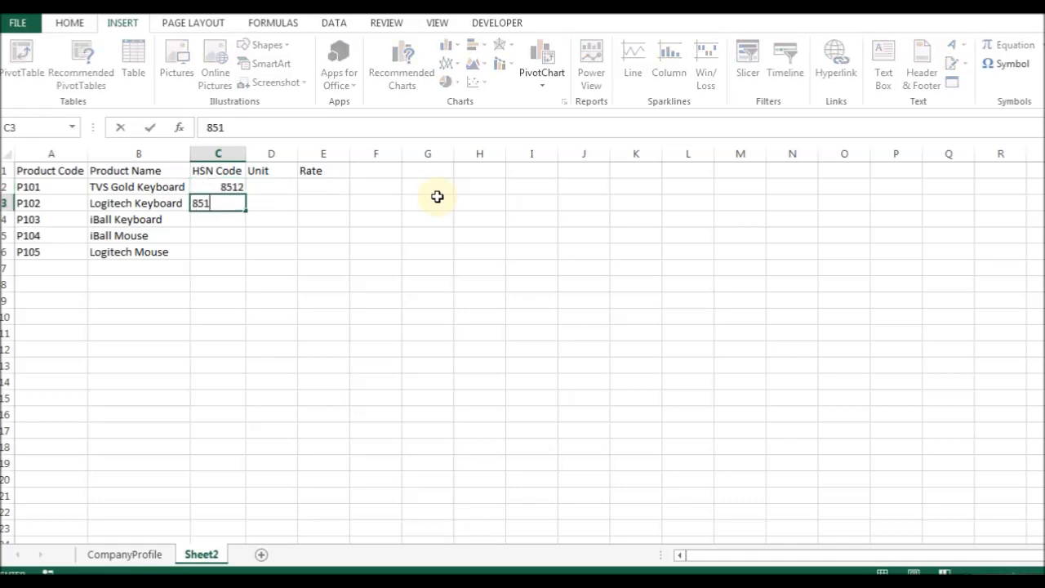
key("Return")
type("8512")
key("Return")
type("8512")
key("Return")
type("8512")
key("Return")
Centre the HSN codes and the Unit and Rate headings.
key("Up")
key("Up")
key("Up")
key("Up")
key("Up")
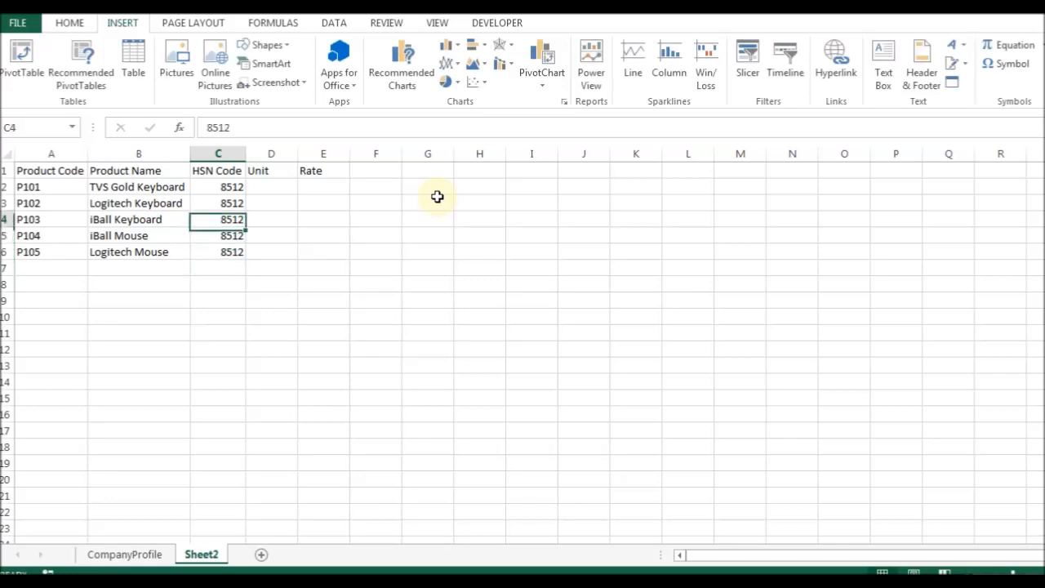
key("ctrl+shift+Down")
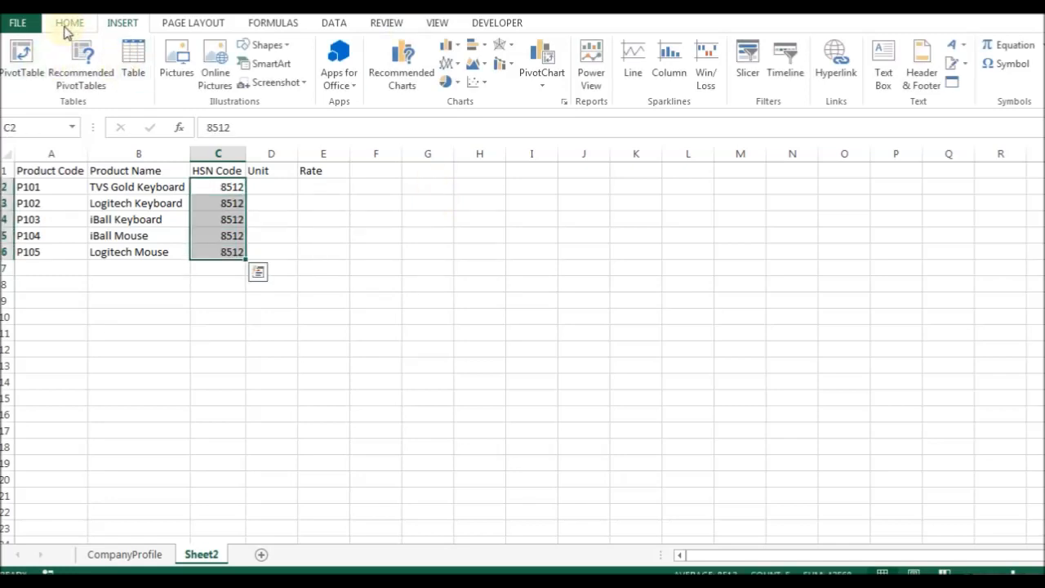
left_click(70, 23)
left_click(320, 76)
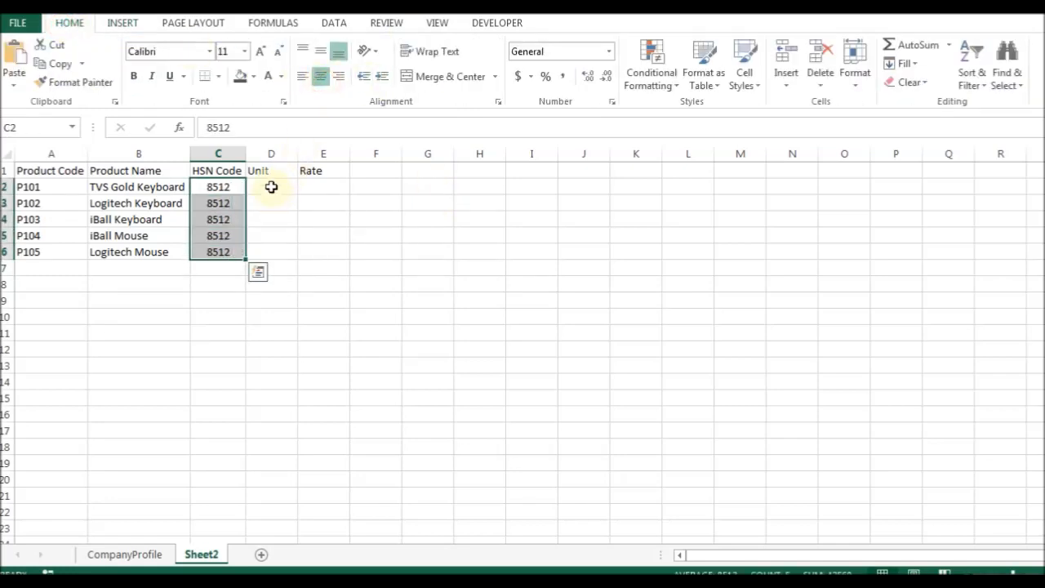
left_click_drag(261, 170, 321, 170)
left_click(320, 75)
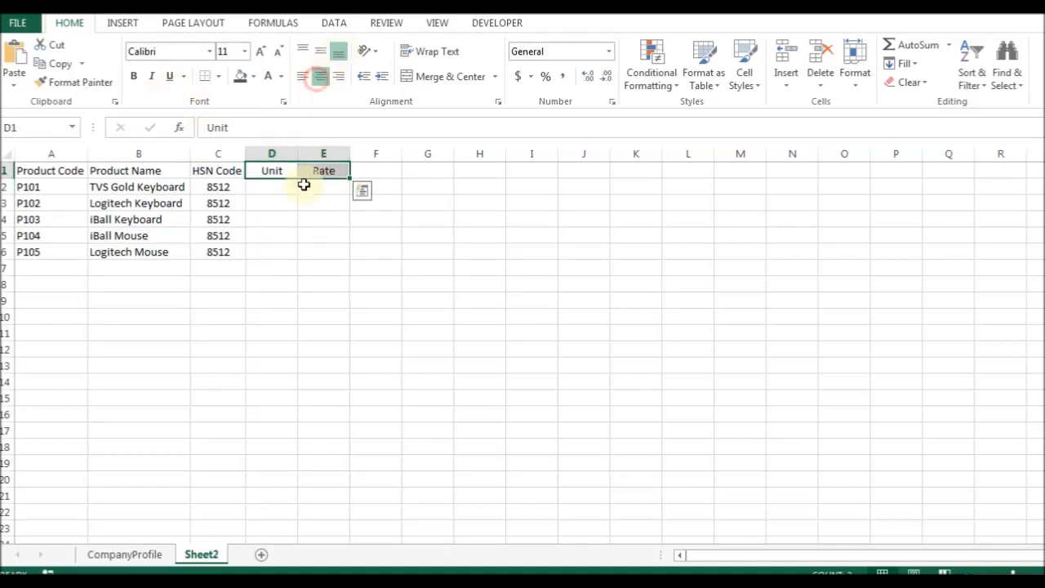
left_click(270, 190)
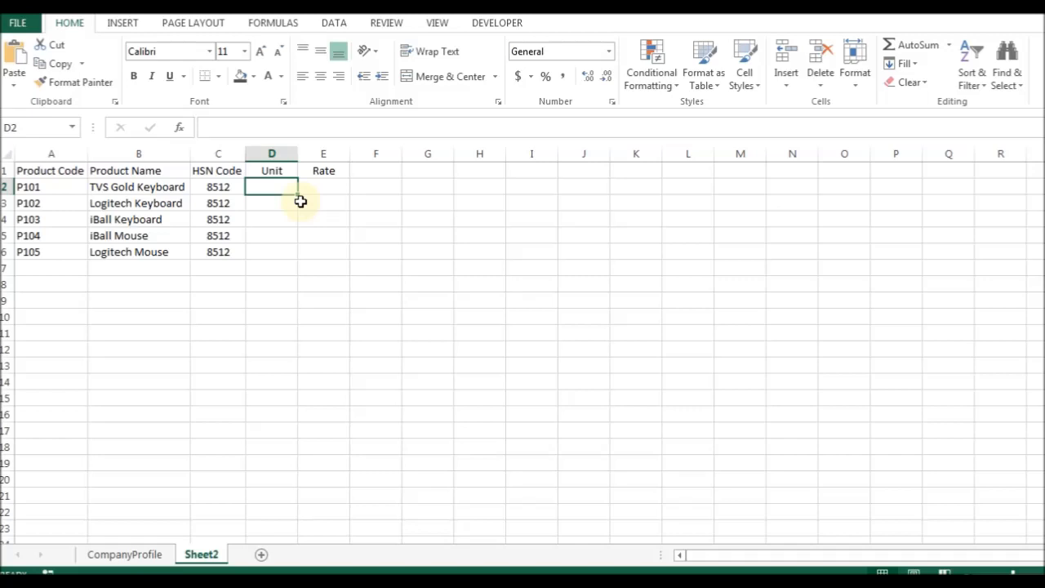
Set the first product's Unit to Each, centre it, and fill it down to all five.
type("eACH")
key("ctrl+Return")
left_click(320, 76)
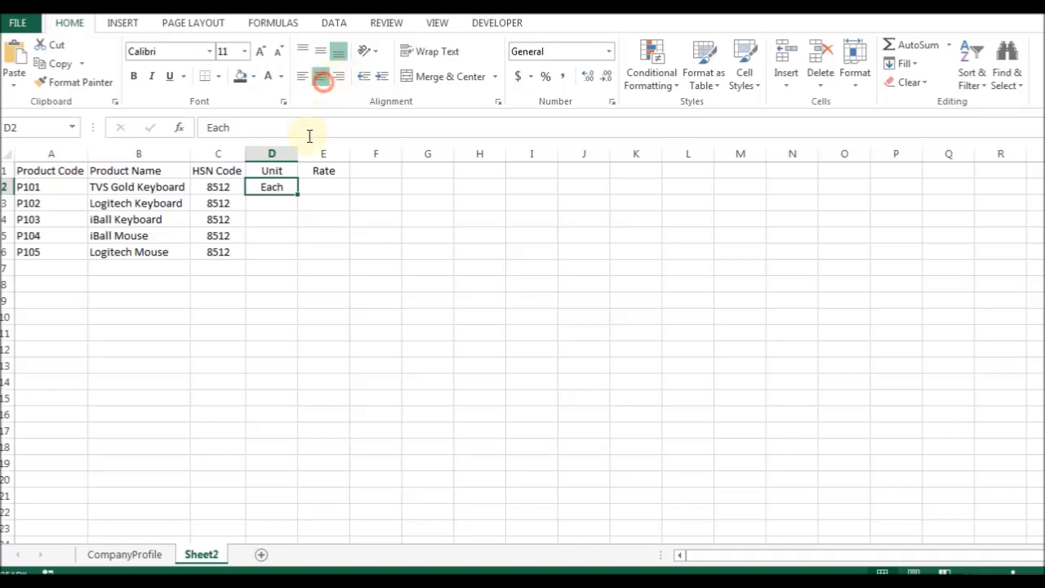
double_click(298, 196)
left_click(320, 184)
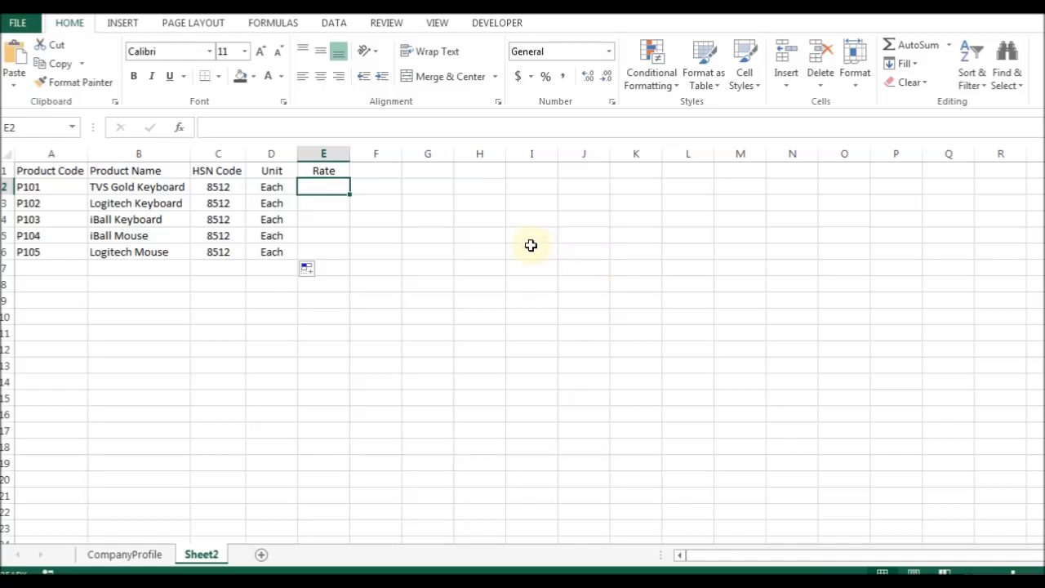
Enter rates 1200, 1100, 700, 500 and 450 in E2:E6.
type("1200")
key("Return")
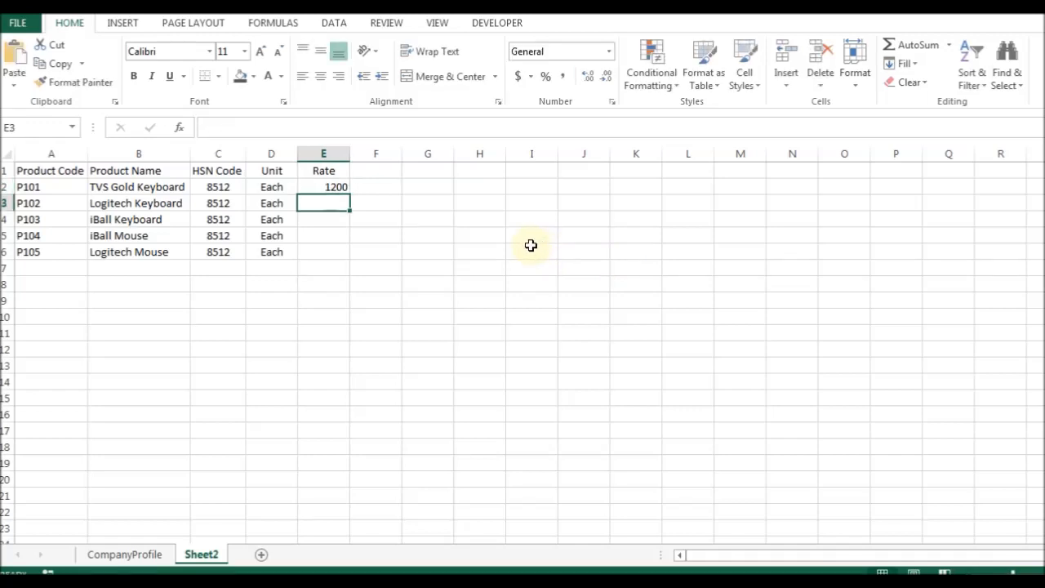
type("1100")
key("Return")
type("700")
key("Return")
type("500")
key("Return")
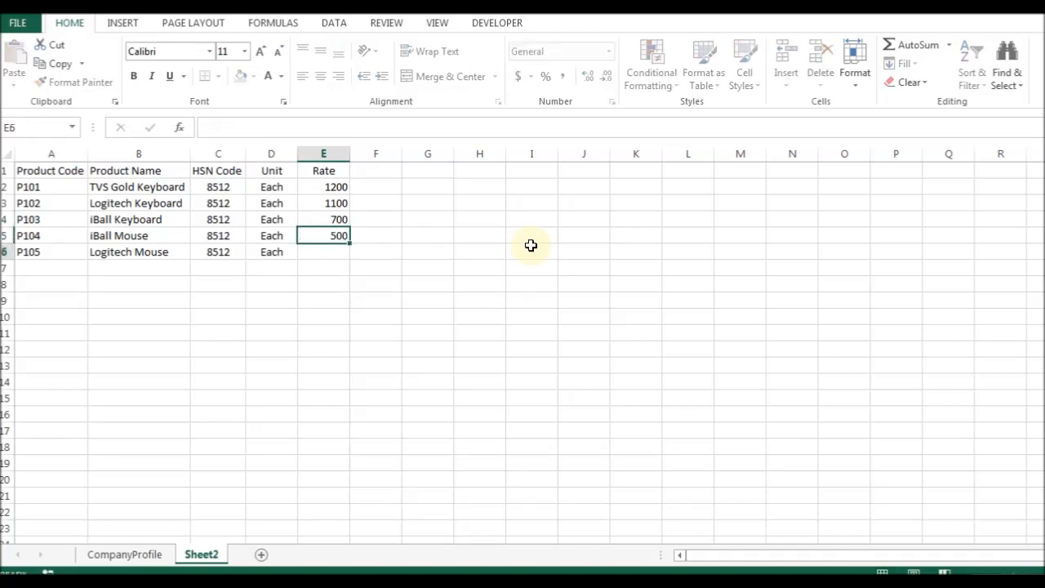
type("450")
key("Return")
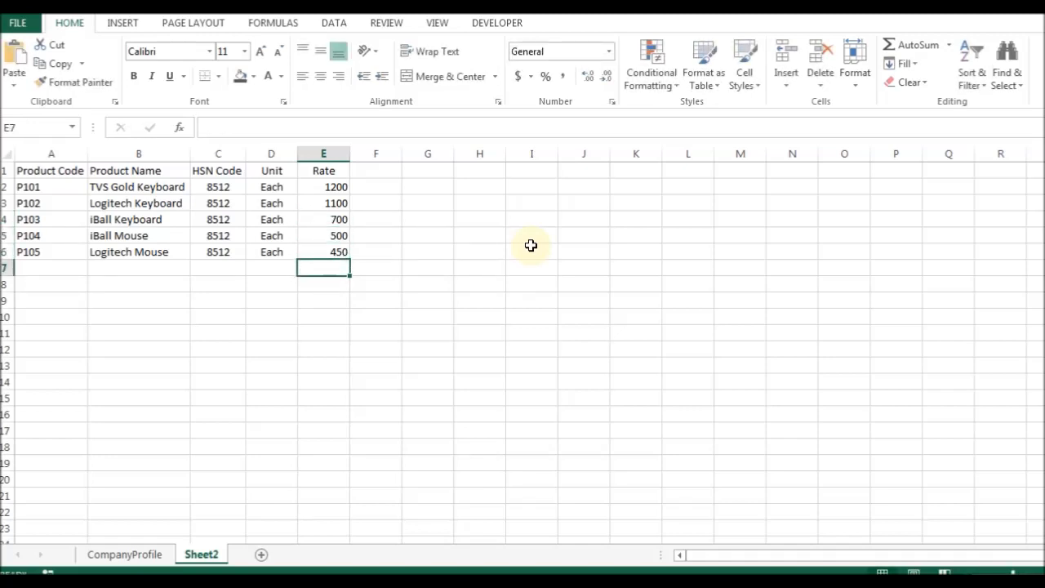
Select the whole product table to review the entries.
key("Up")
key("ctrl+Up")
key("ctrl+Left")
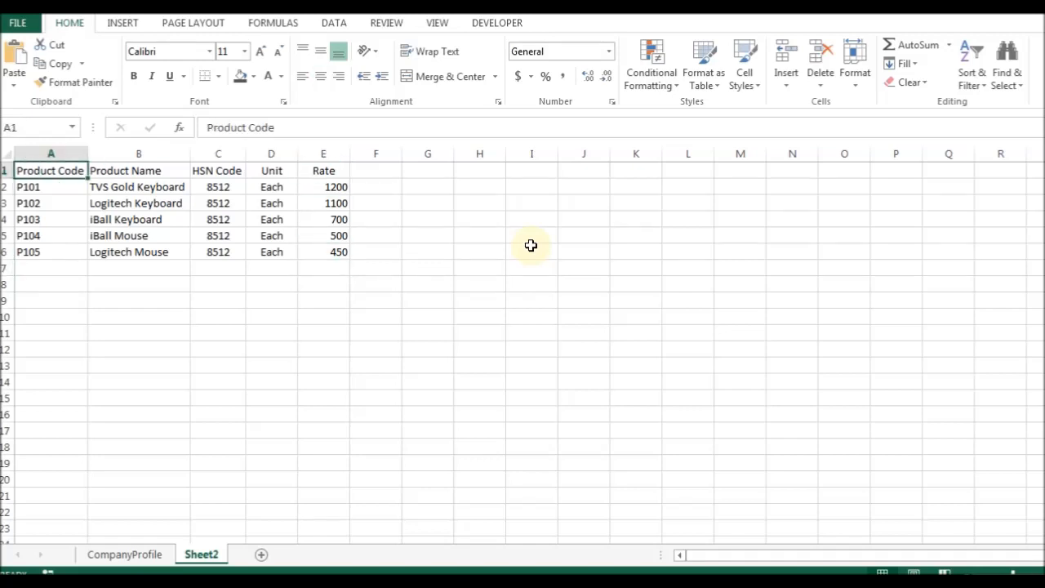
key("ctrl+shift+Down")
key("ctrl+shift+Right")
key("Down")
key("Down")
key("Down")
key("Down")
key("Down")
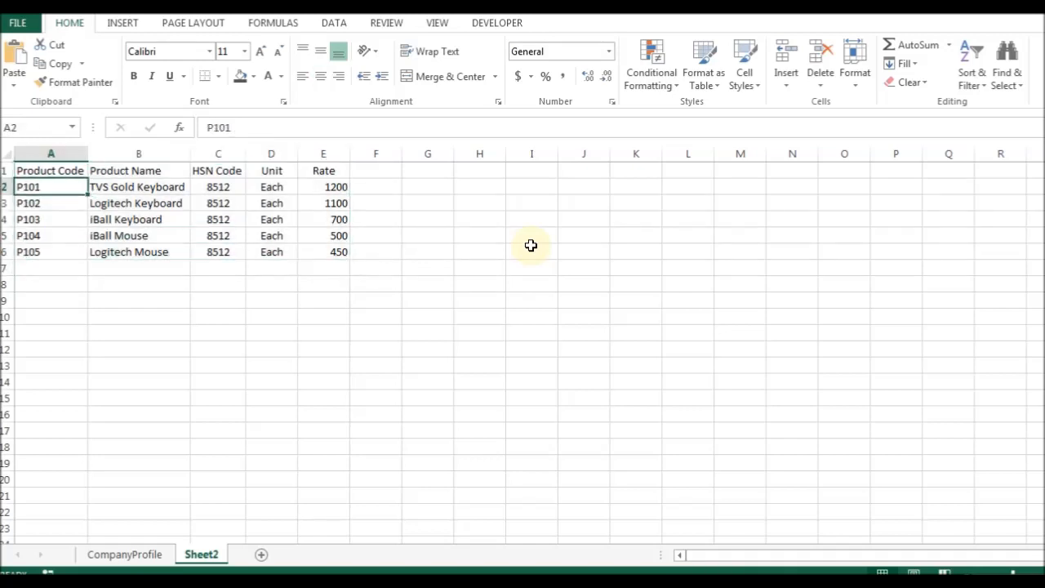
key("Up")
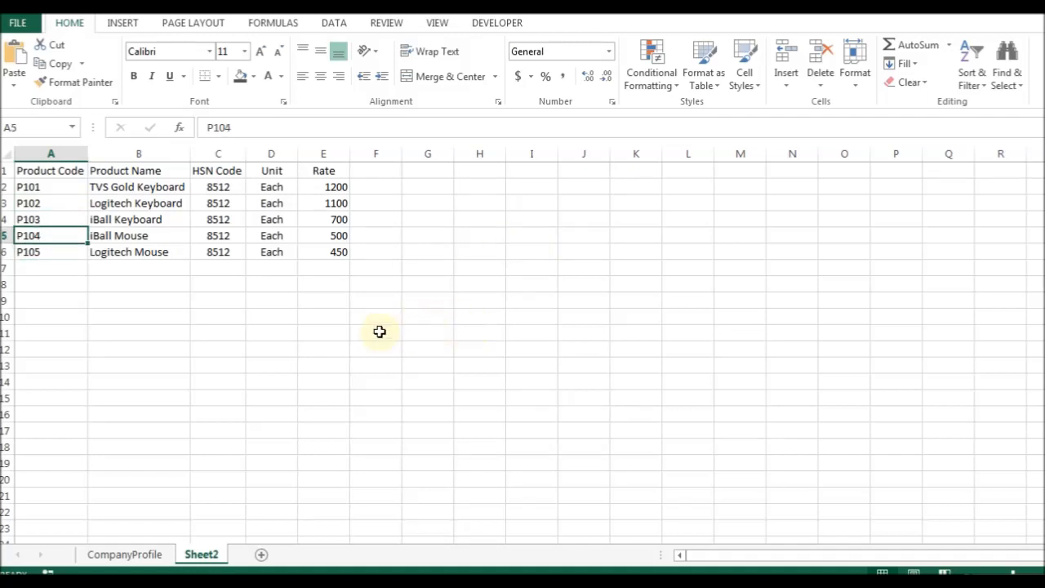
Check the rates and rename Sheet2 to Products.
left_click_drag(335, 188, 333, 253)
left_click(324, 268)
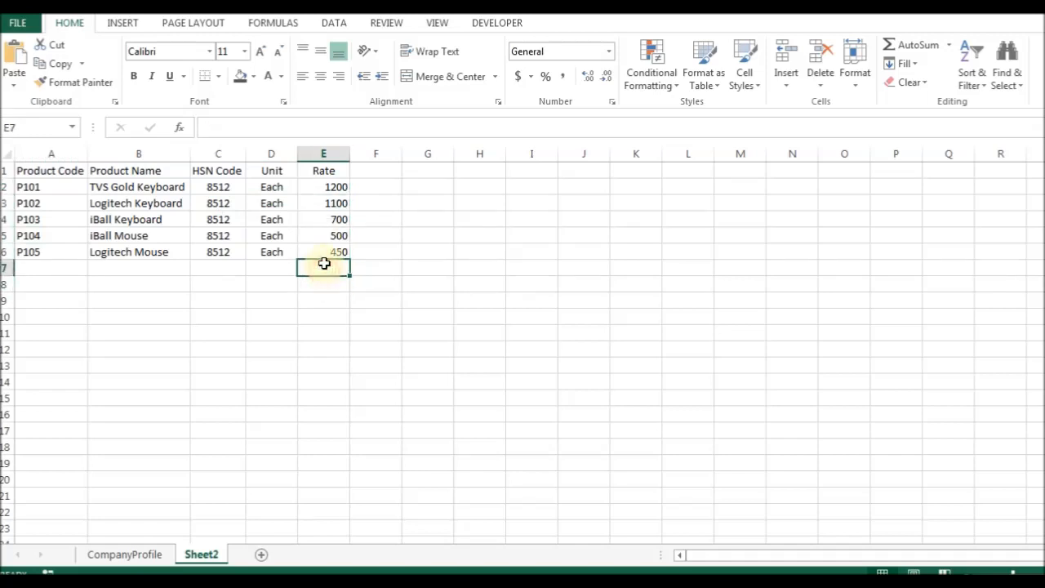
left_click(336, 204)
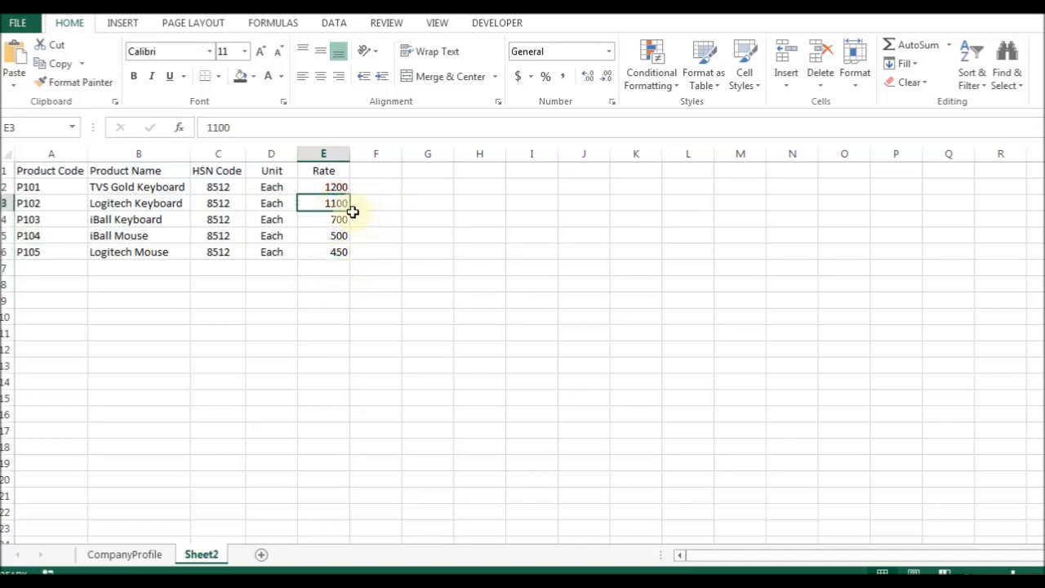
left_click(331, 190)
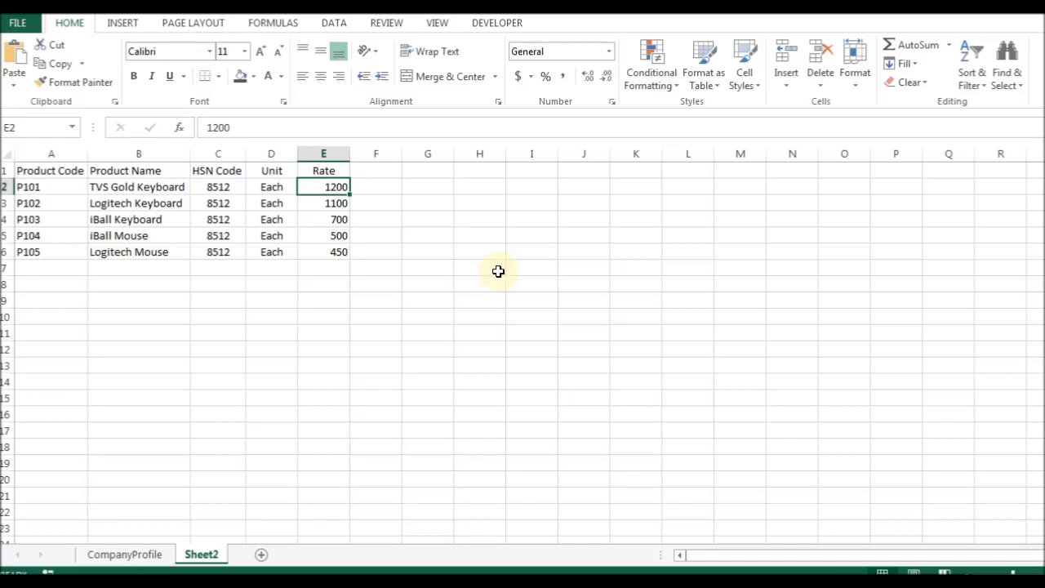
double_click(201, 554)
type("Products")
key("Return")
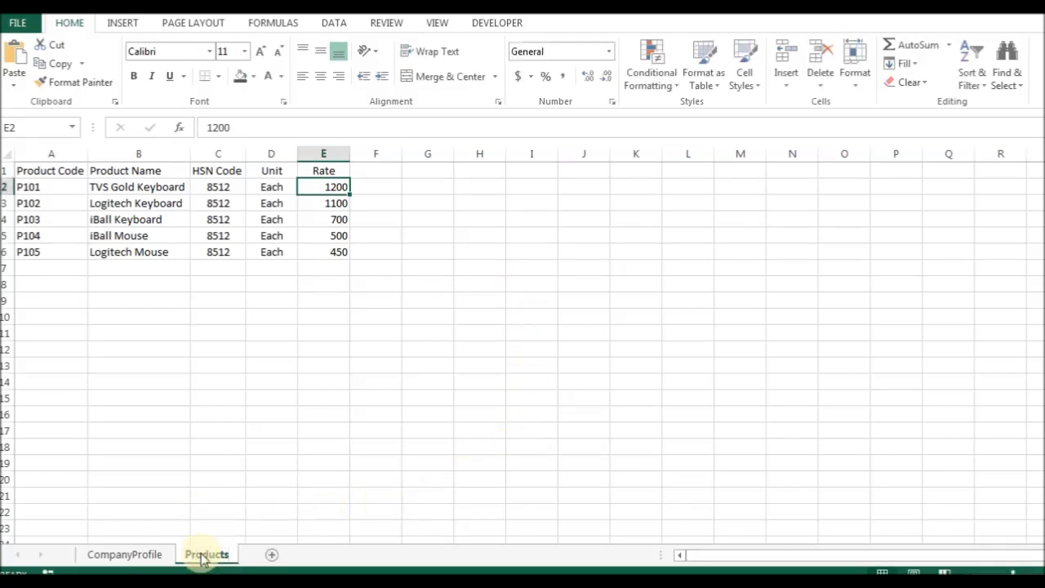
Add a new worksheet and name it Clients.
left_click(273, 555)
double_click(269, 555)
type("Clients")
key("Return")
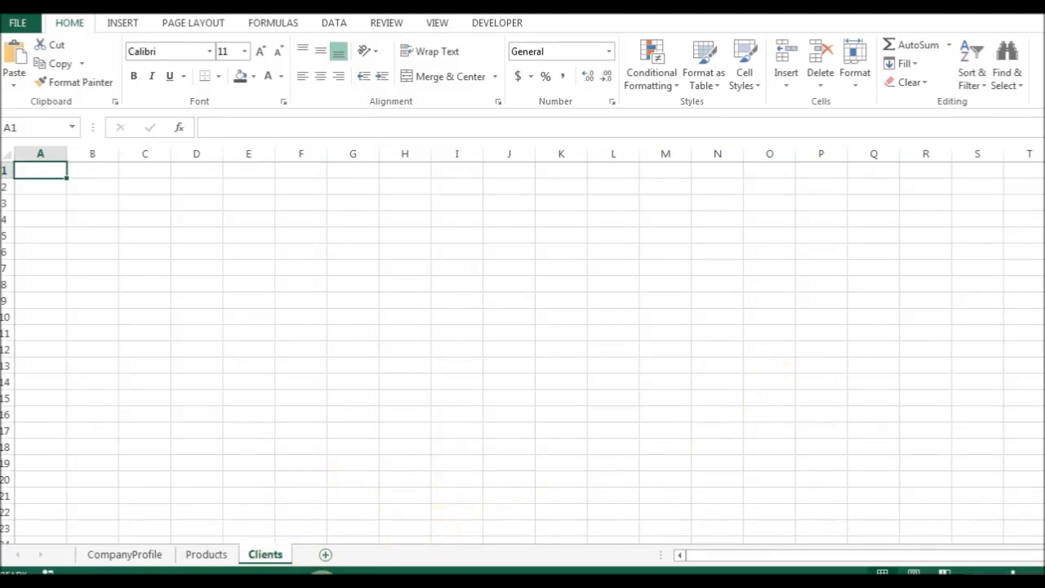
Pan the invoice photo to read the receiver's name, address, GSTIN, state and state code.
key("alt+Tab")
left_click_drag(381, 140, 304, 334)
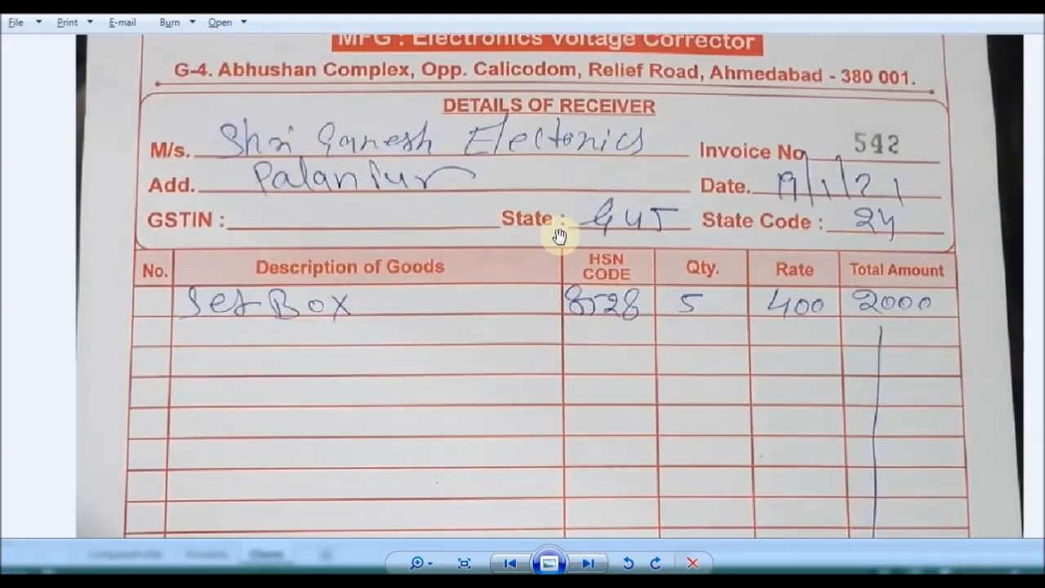
left_click_drag(531, 227, 604, 171)
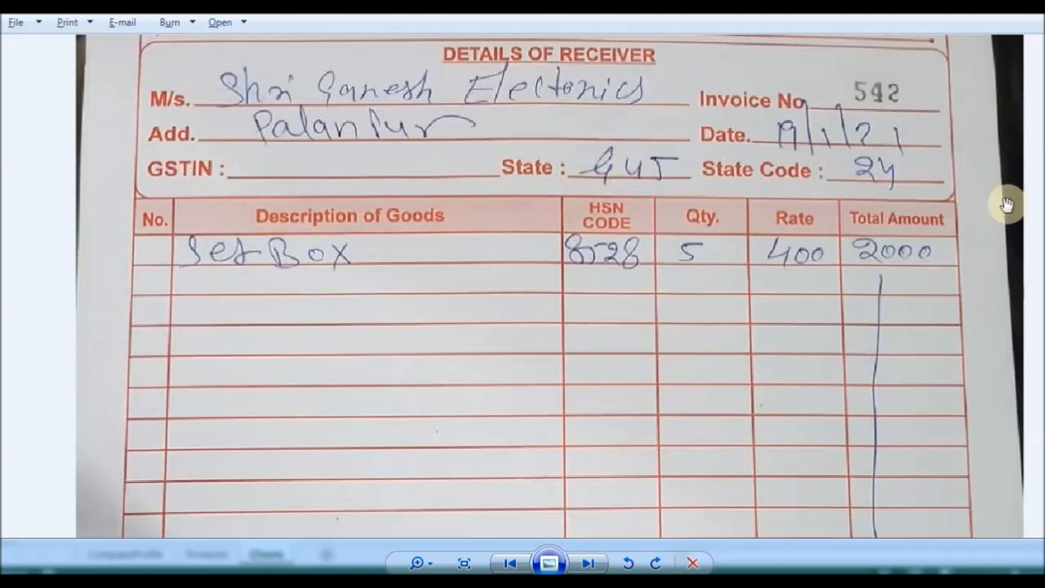
left_click_drag(854, 204, 552, 205)
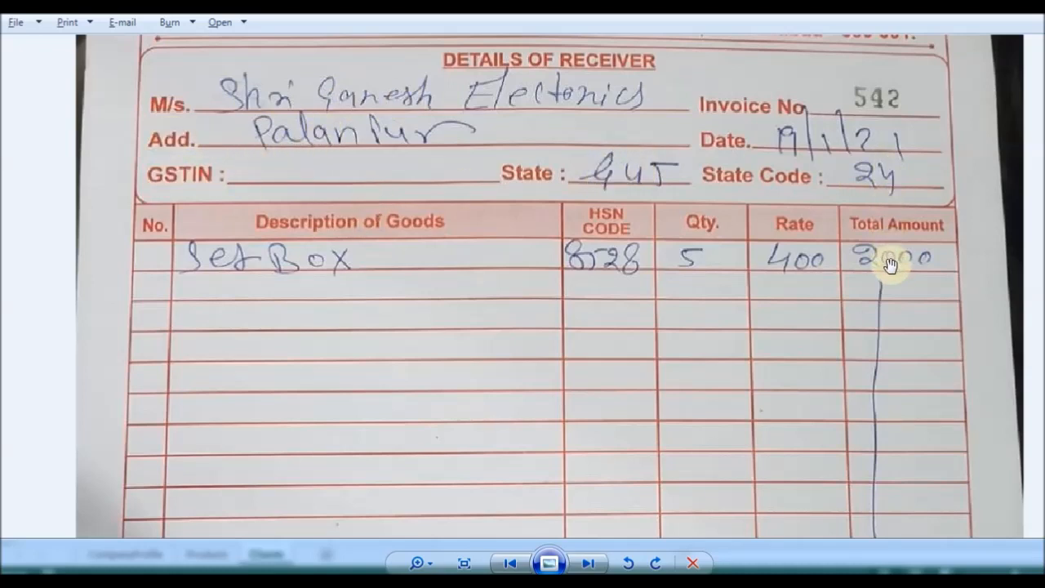
left_click_drag(891, 286, 858, 292)
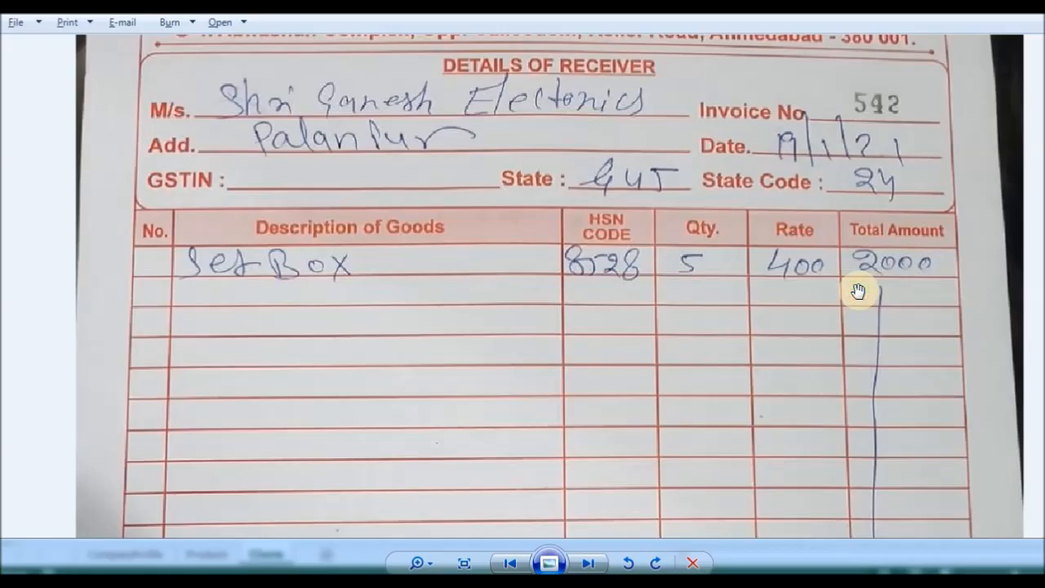
key("alt+Tab")
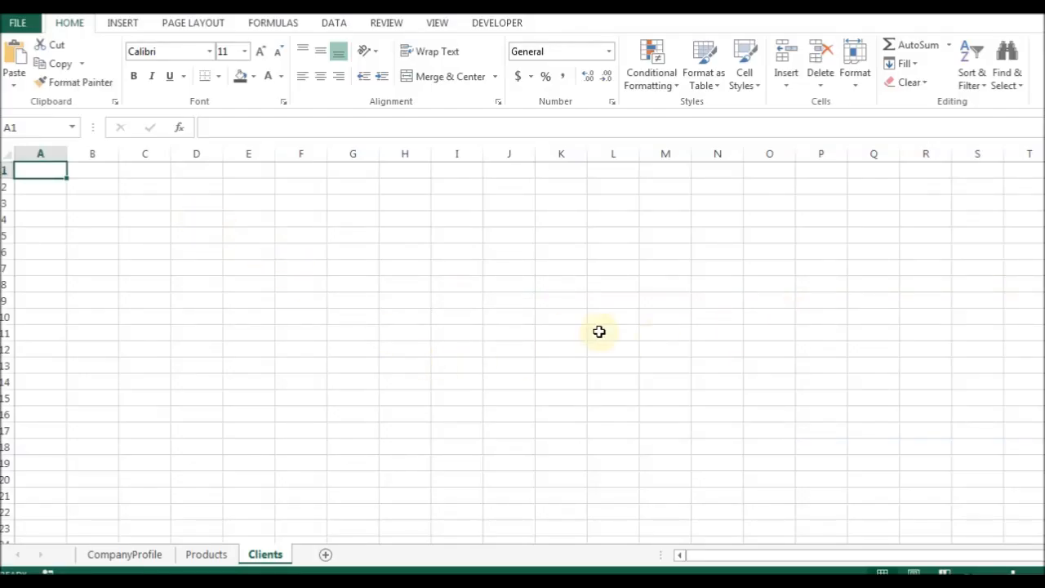
Enter the Clident Code and Client Name headings in A1:B1, autofitting both columns.
type("Clident Code")
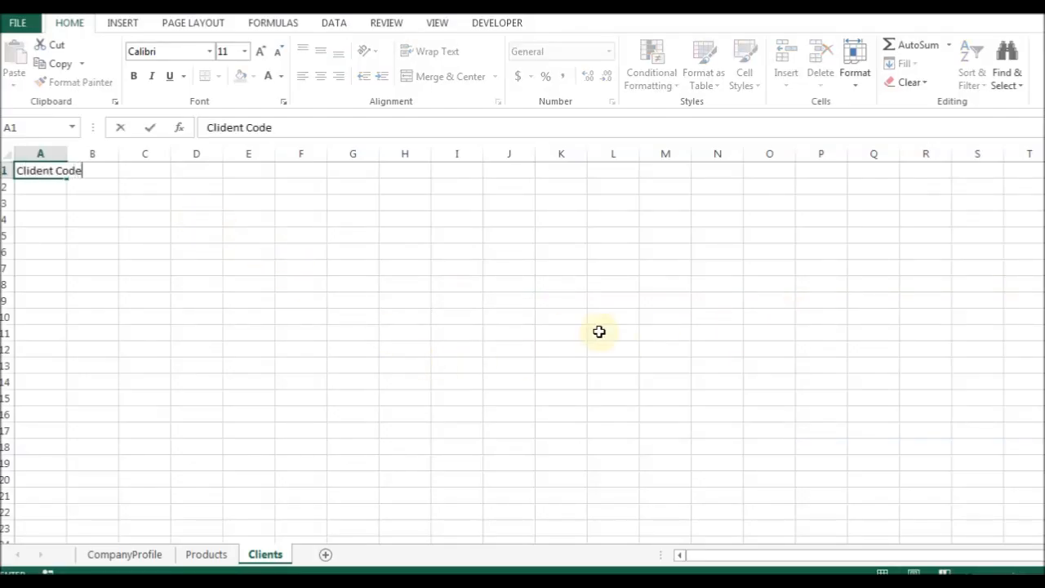
key("alt+o")
key("c")
key("a")
key("Right")
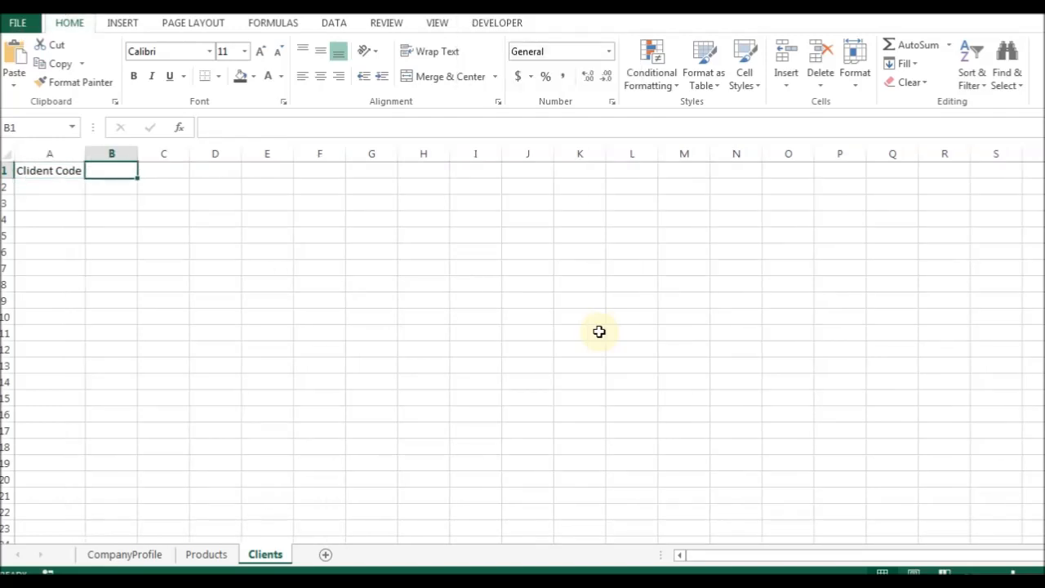
type("Client Name")
key("Return")
key("Up")
key("alt+o")
key("c")
key("a")
key("Right")
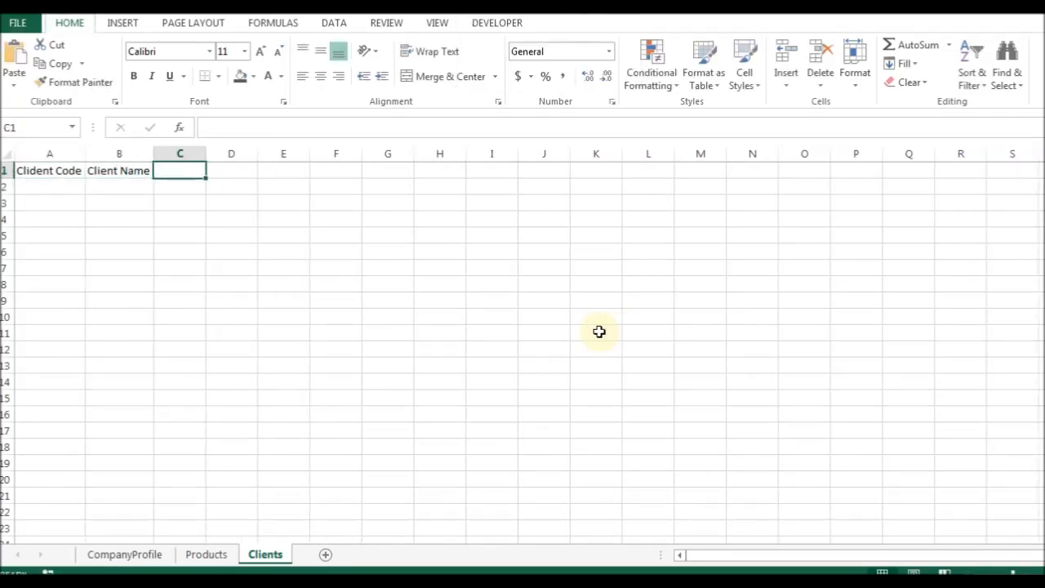
Add the Mobile No and Address headings in C1:D1, autofitting each column.
type("Add")
key("Escape")
type("Mobile N")
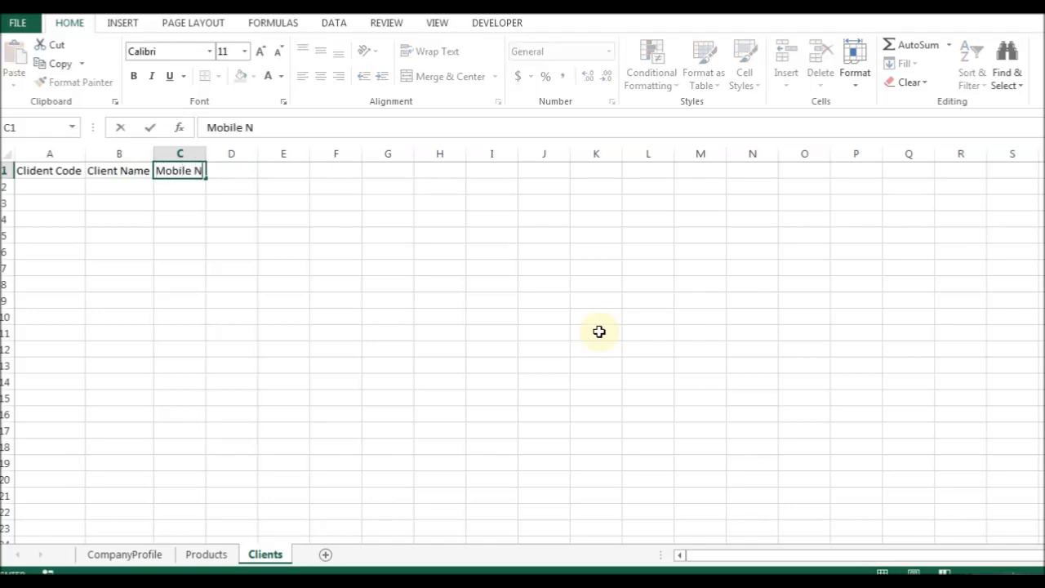
type("o")
key("alt+o")
key("c")
key("a")
key("Right")
type("Address")
key("alt+o")
key("c")
key("a")
key("Right")
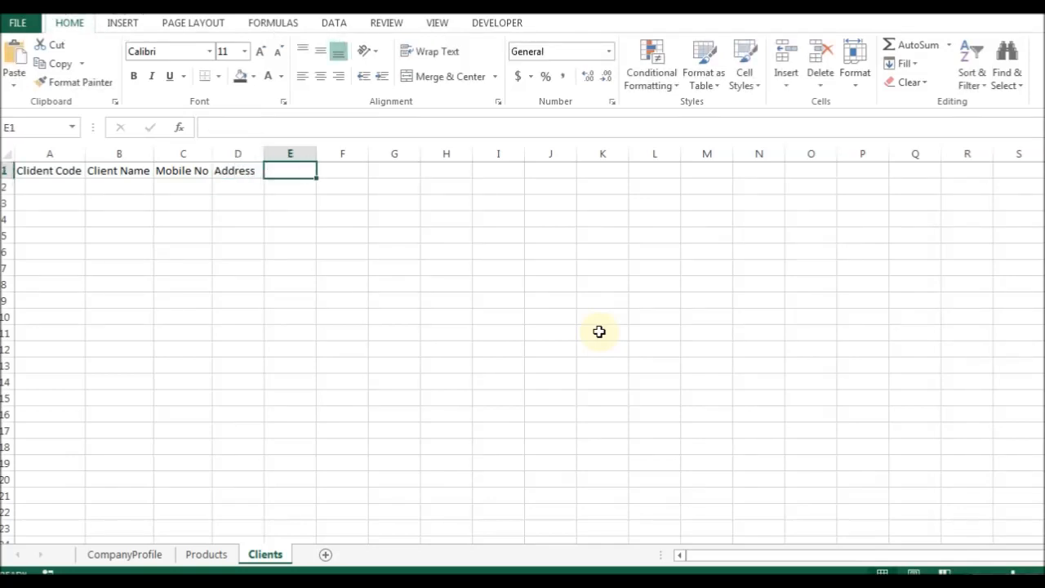
Add the State heading in E1 and glance back at the invoice photo.
type("G")
type("teate")
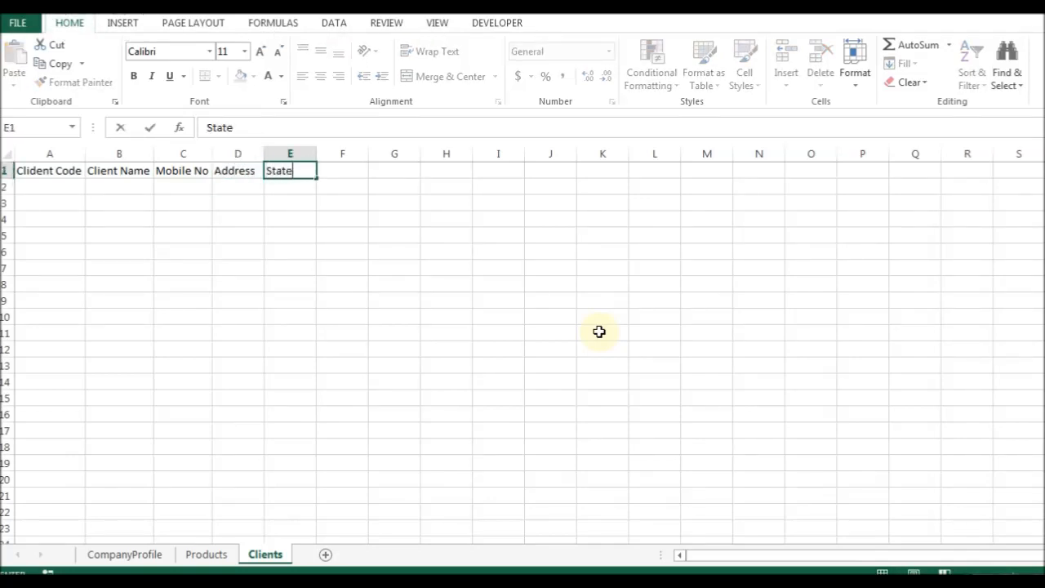
key("Right")
key("Left")
key("Left")
key("Right")
key("Down")
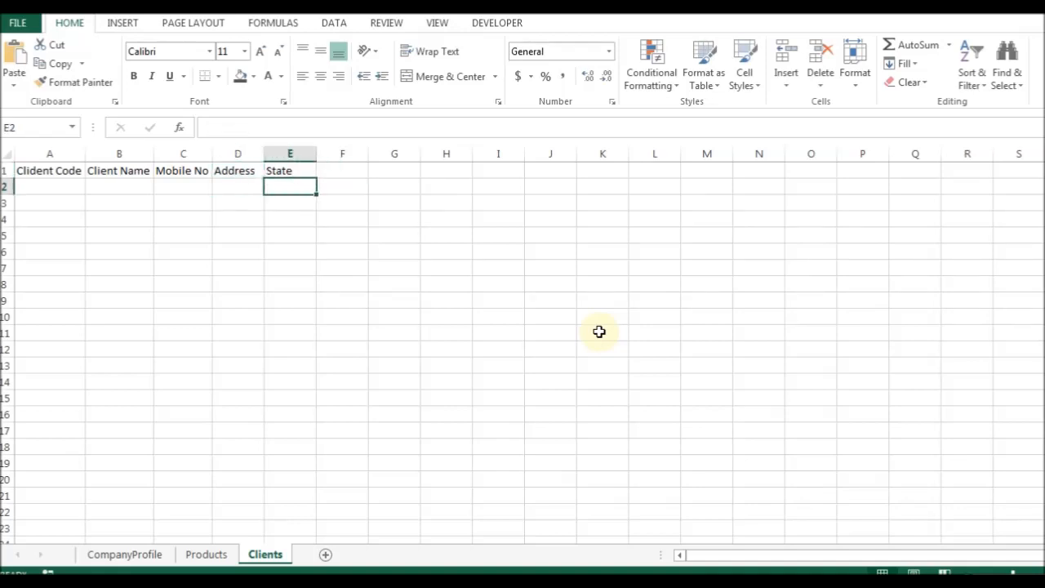
key("alt+Tab")
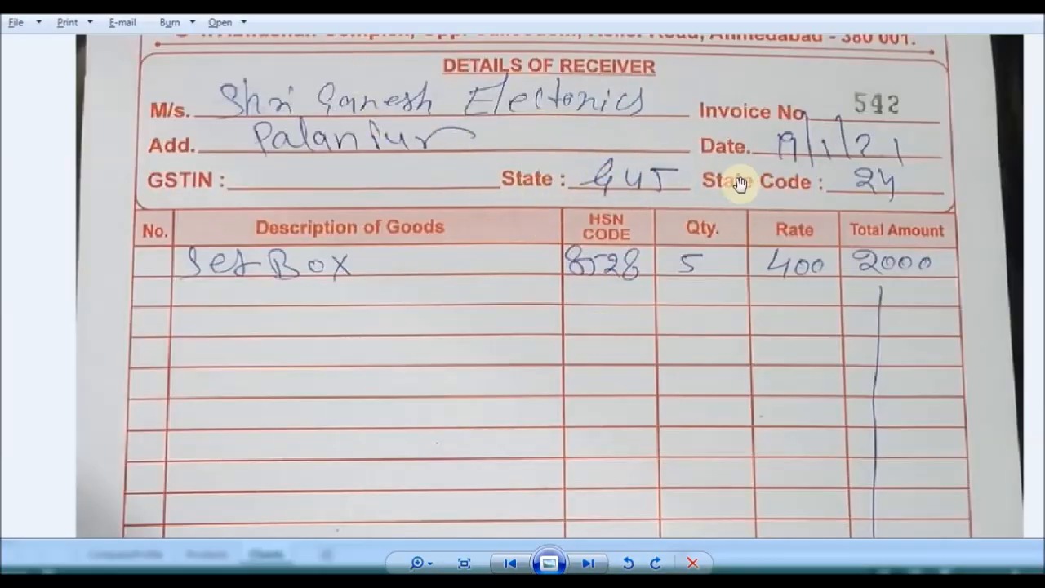
key("alt+Tab")
key("Up")
key("Right")
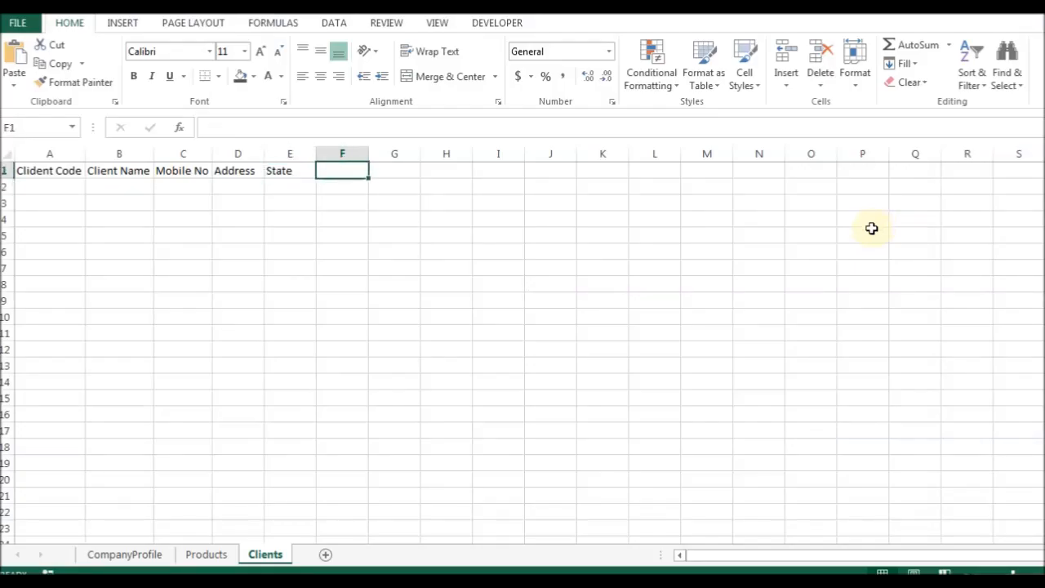
Add the column headings GSTIN in F1 and State Code in G1.
key("F2")
type("GSTIN")
key("Tab")
type("S")
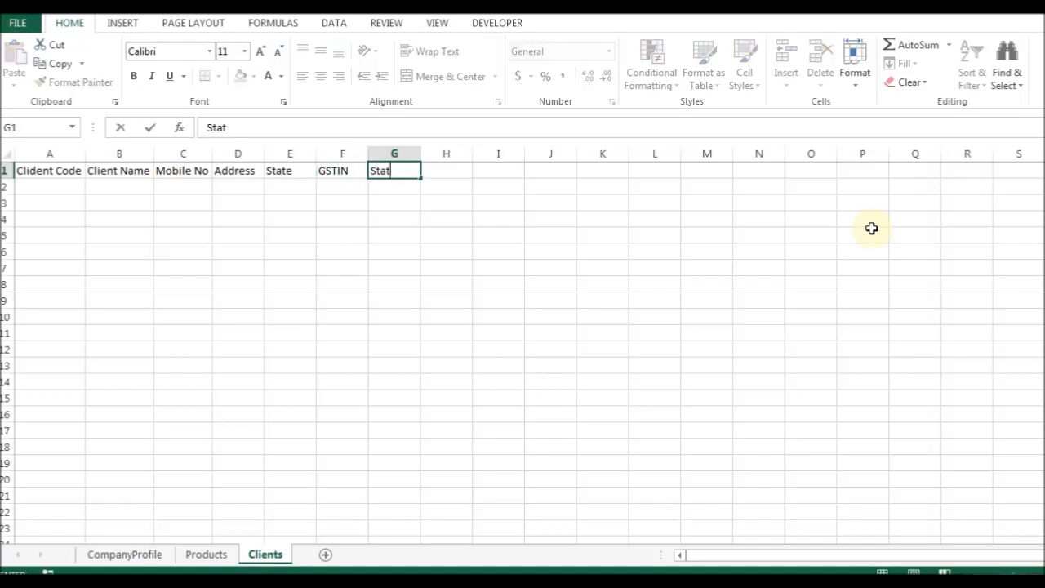
type("tate Copde")
key("Left")
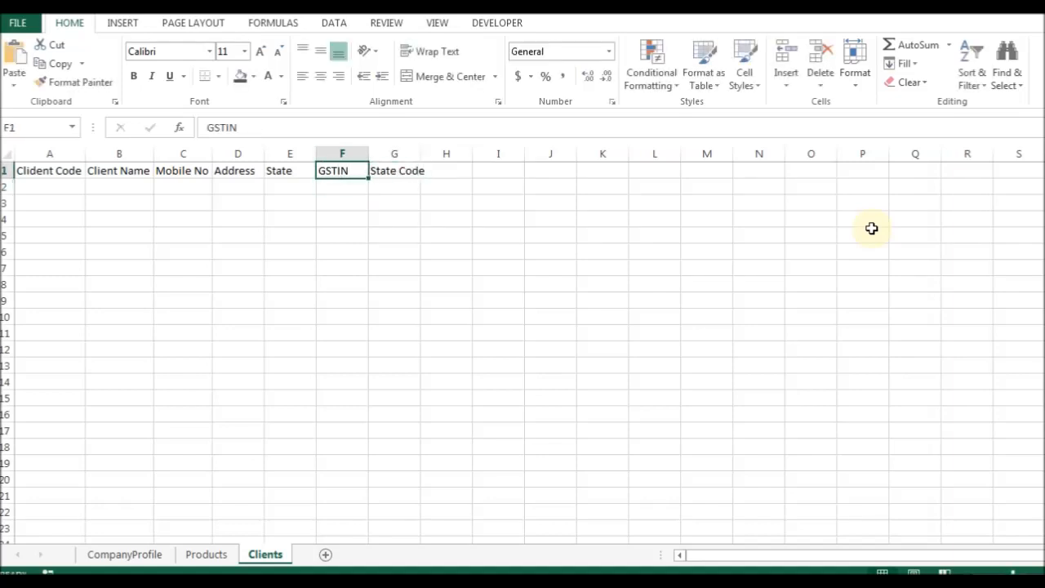
Enter client codes C01 and C02 in A2 and A3.
key("Home")
key("Down")
type("C01")
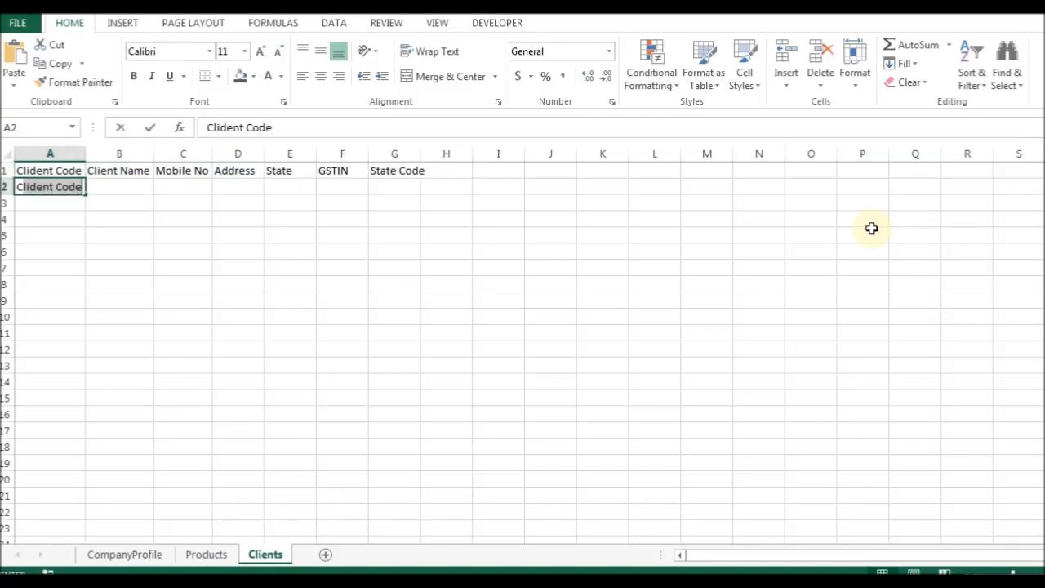
key("Return")
type("C02")
key("Return")
Enter client codes C03 and C04 in A4 and A5.
type("C03")
key("Return")
type("C04")
key("Up")
key("Up")
key("Up")
key("Right")
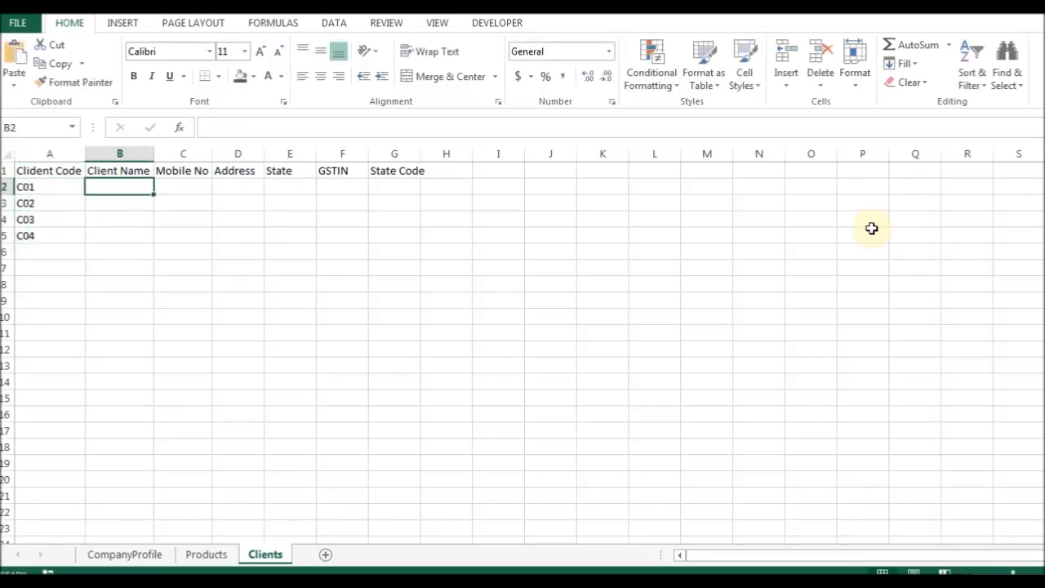
Enter Amardeep Technologies as the first client name and AutoFit column B.
type("aMADDE")
key("BackSpace")
key("BackSpace")
key("BackSpace")
type("RDEEP Techn")
type("ologices")
key("Return")
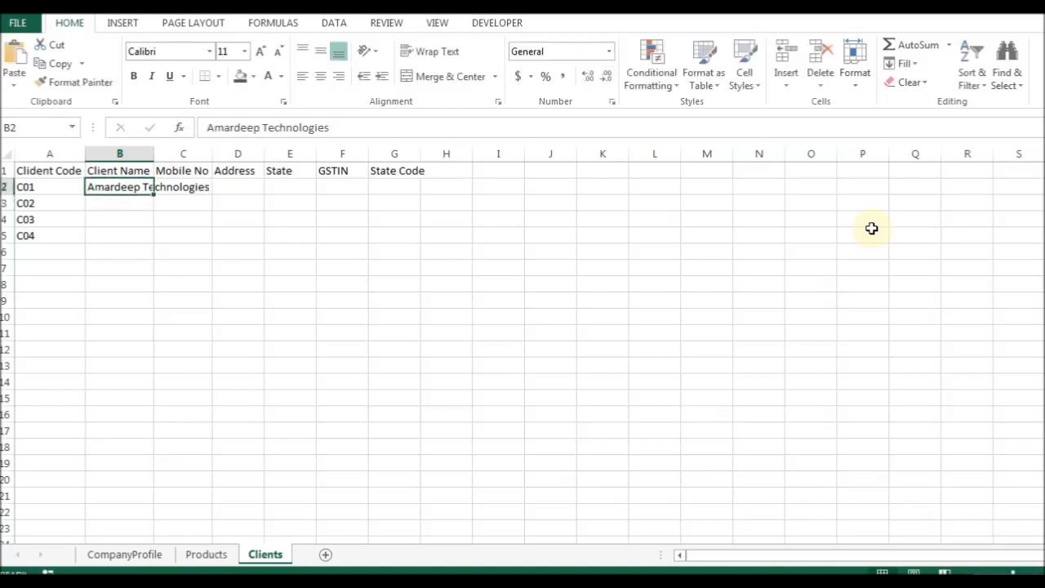
key("alt+h")
key("o")
key("i")
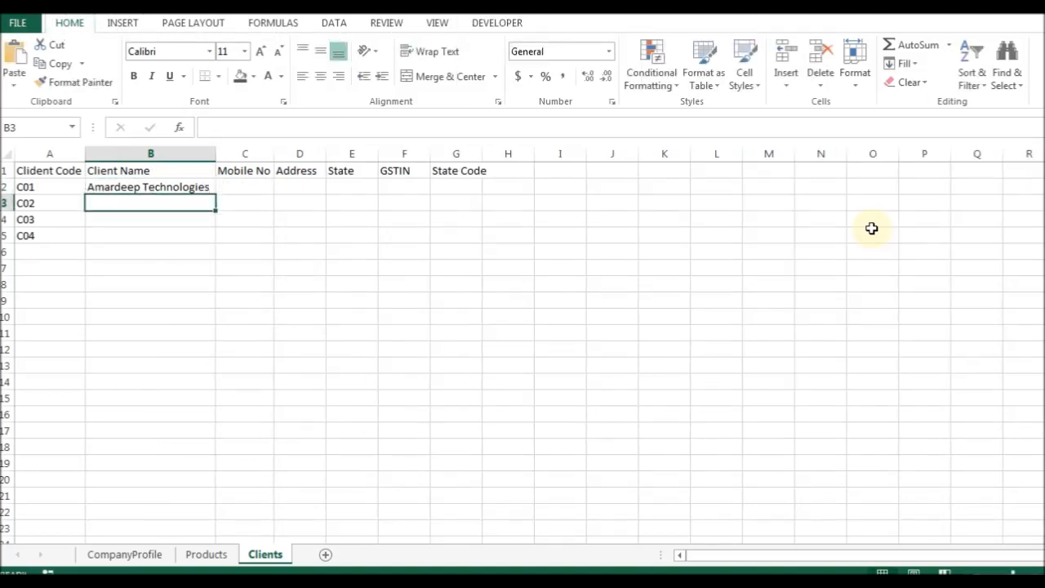
Enter client names Vikas Infotech, Icall Tech and Kapoor & Sons in B3:B5.
type("Vikas INfotech")
key("Return")
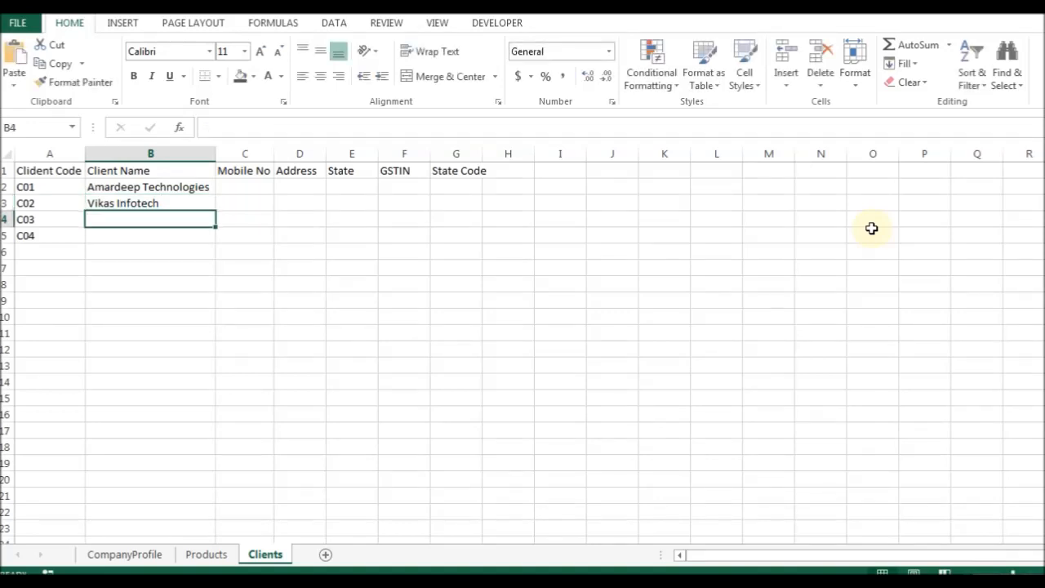
type("Icall Tech")
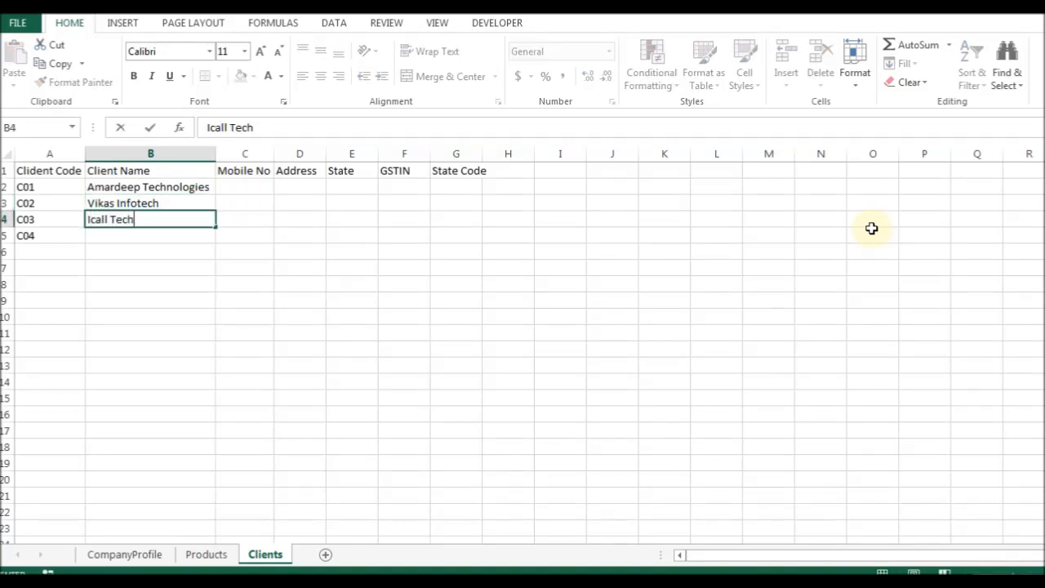
key("Return")
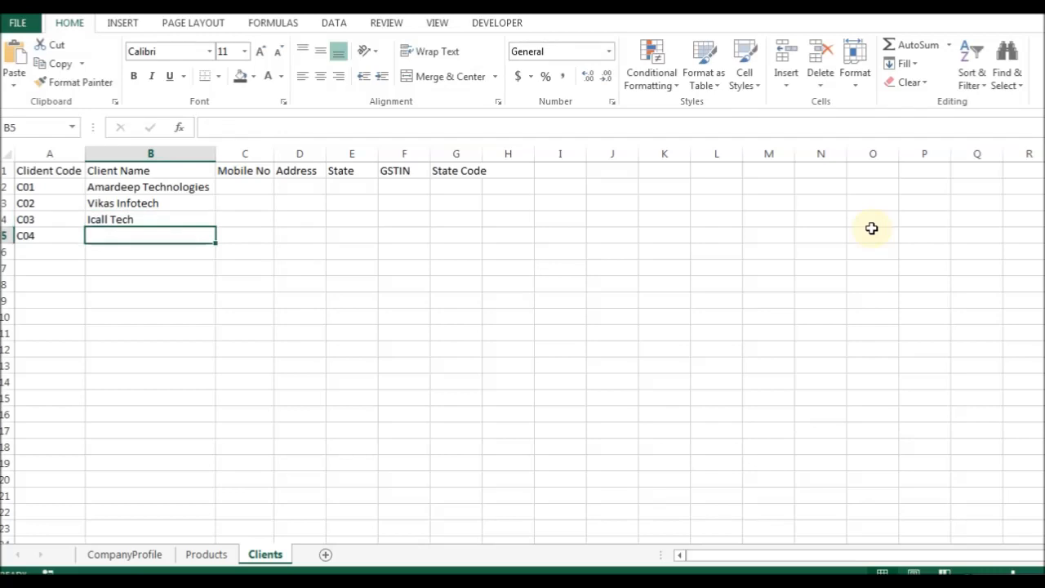
type("Kapoor & Sons")
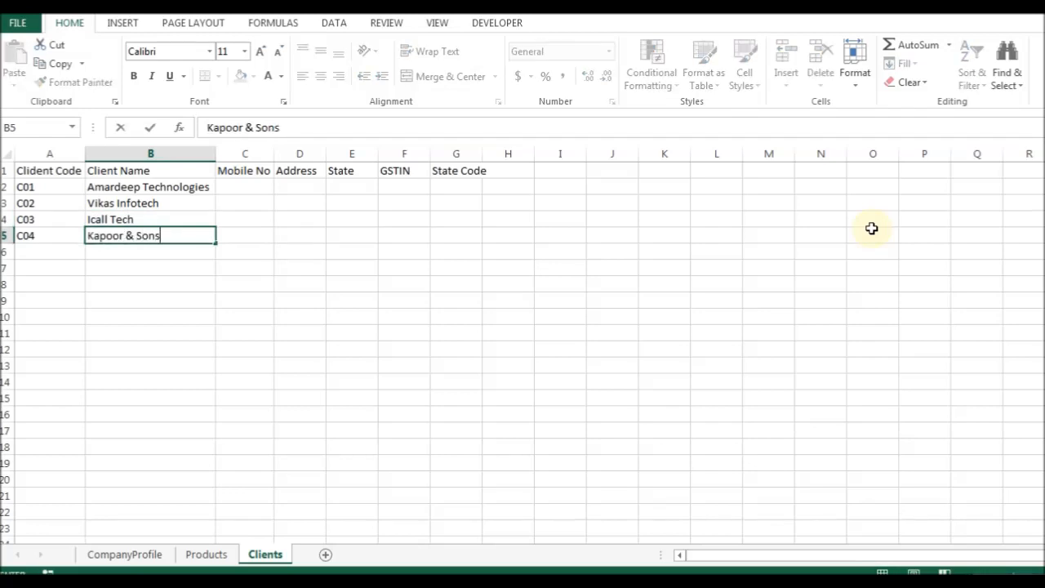
key("Return")
key("Up")
key("Up")
key("Up")
key("Up")
Enter each client's mobile number in C2:C5.
key("Right")
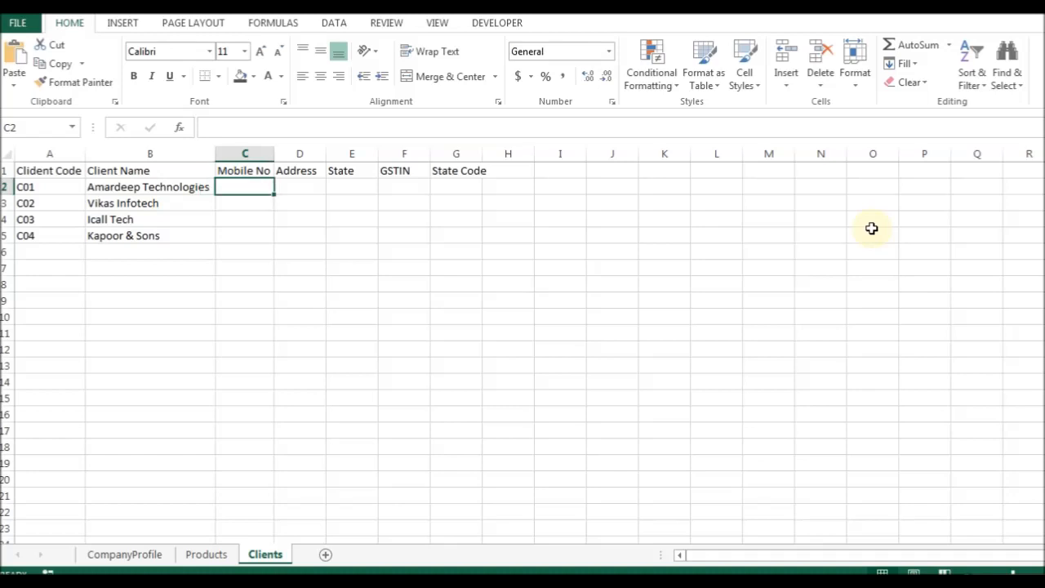
key("Return")
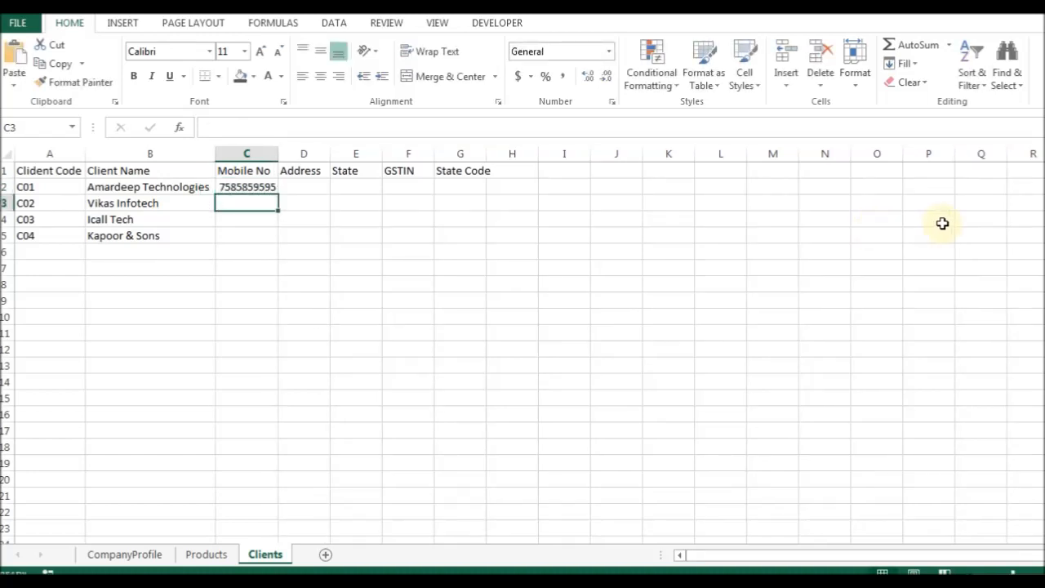
key("Return")
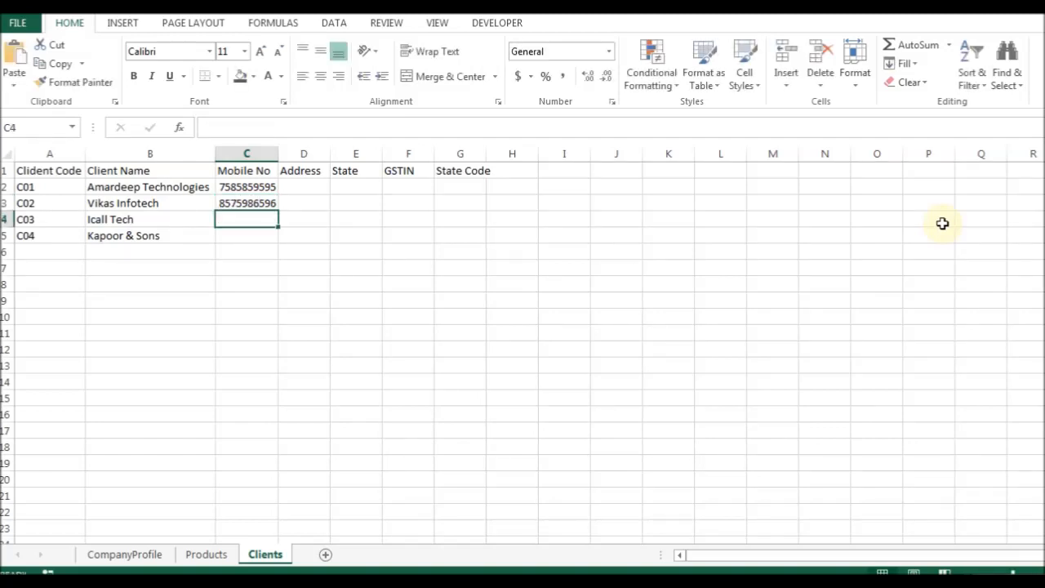
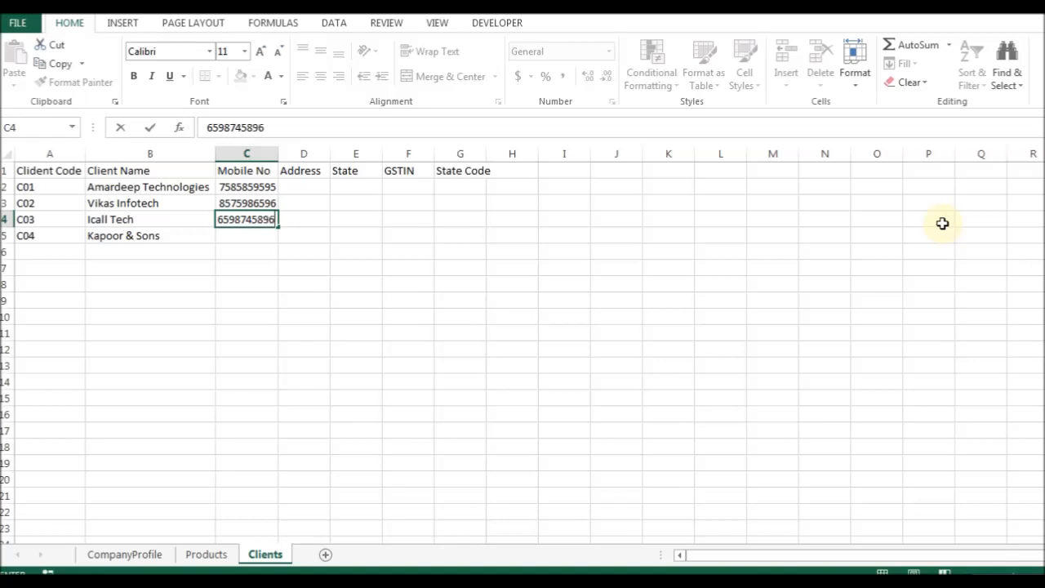
key("Return")
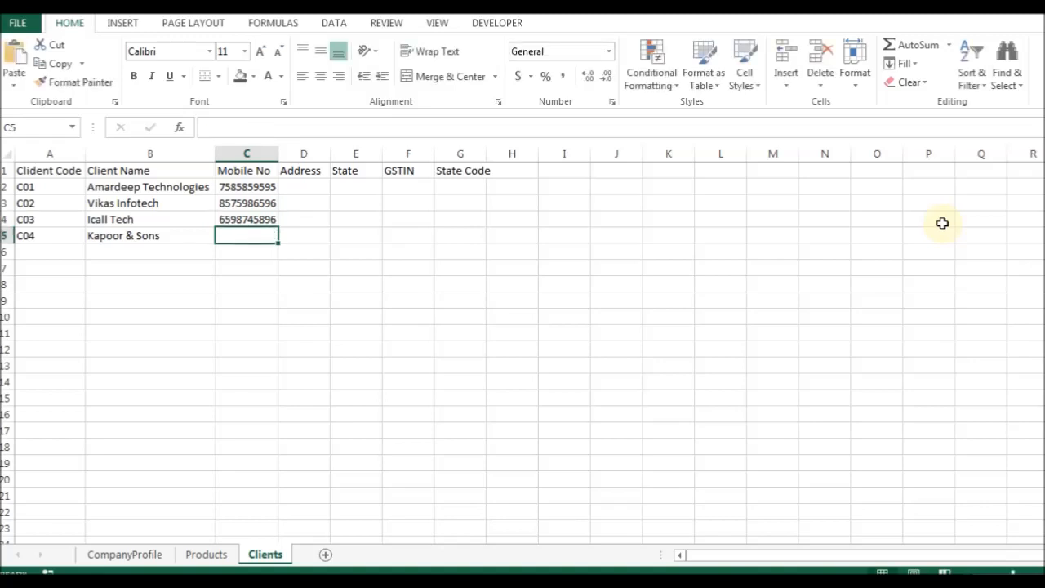
key("Return")
key("Up")
key("Up")
key("Up")
key("Up")
key("Right")
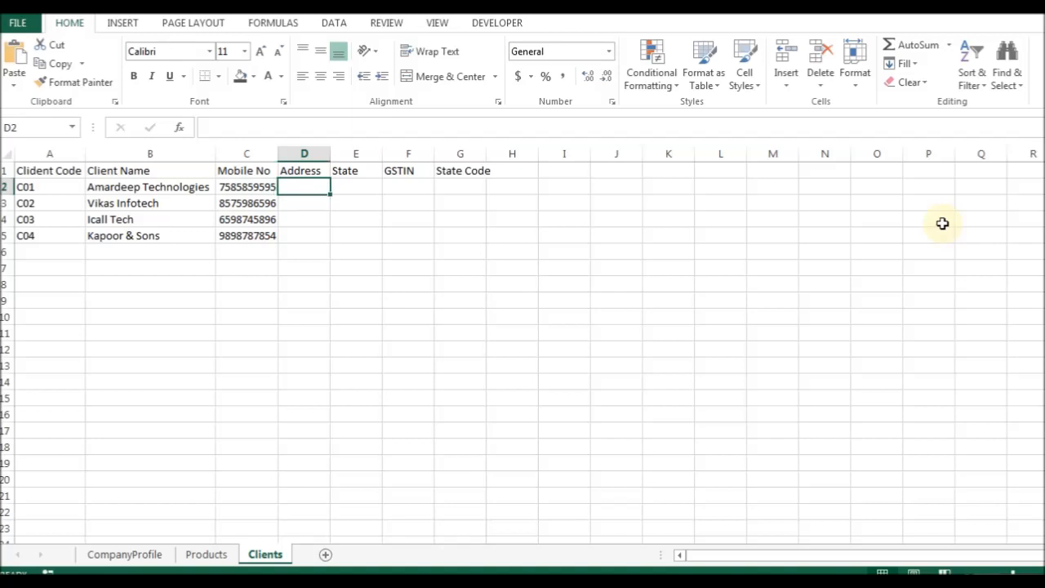
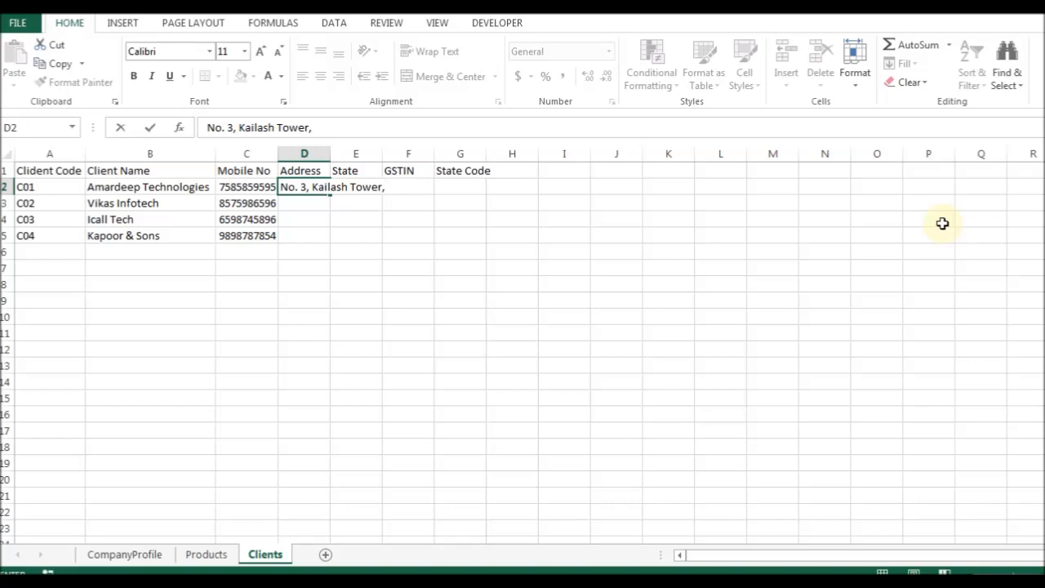
Type the first part of the first client's street address in D2 and AutoFit column D.
key("Return")
key("Up")
key("alt+h")
key("o")
key("i")
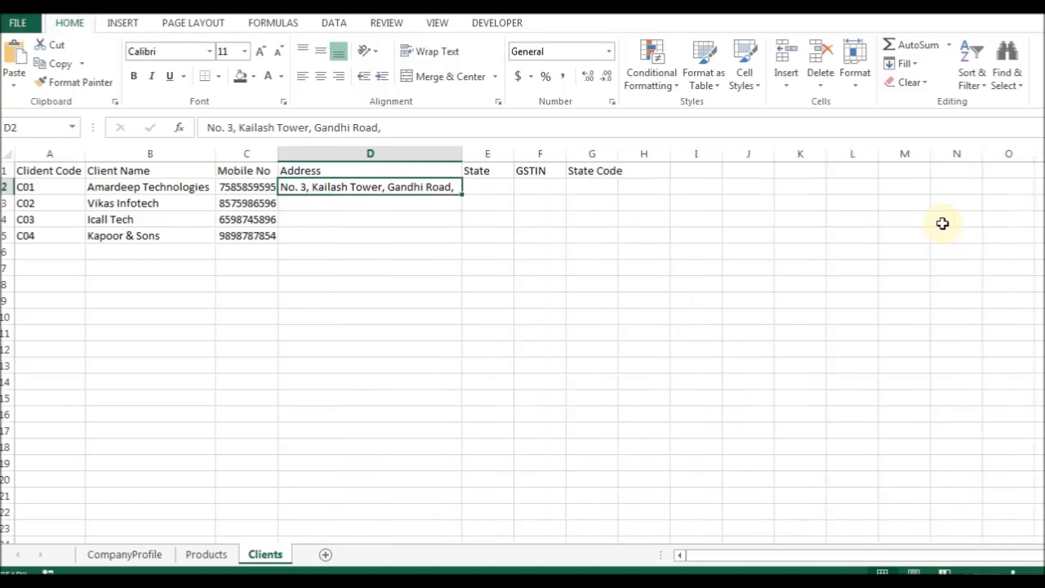
Finish the first client's address with its city and refit column D.
key("F2")
type("Ahmedabad")
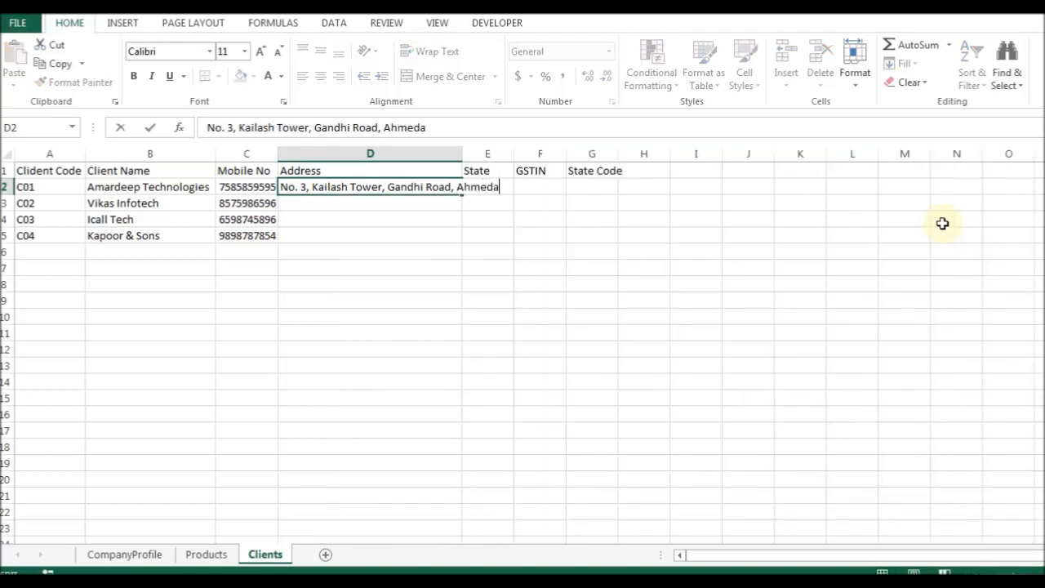
key("Return")
key("Up")
key("alt+h")
key("o")
key("i")
Set the first client's state to Gujarat in E2.
key("Right")
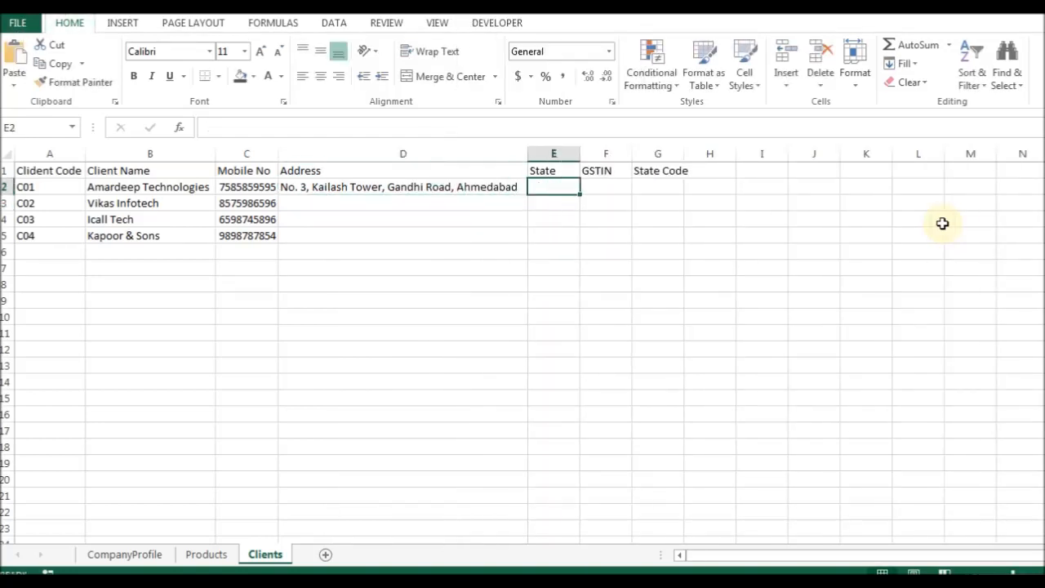
type("Gujarat")
key("Tab")
key("F2")
key("Escape")
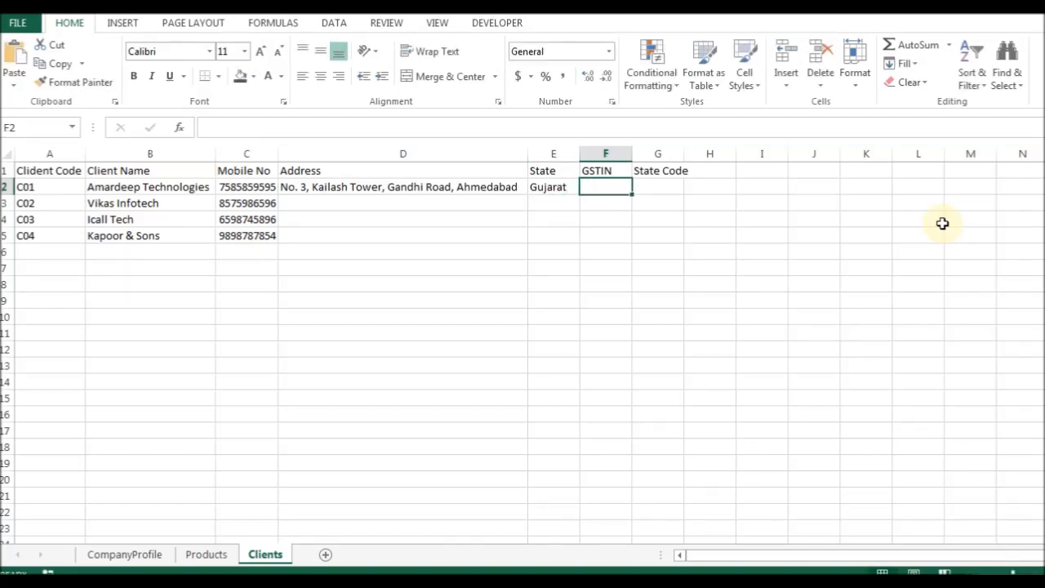
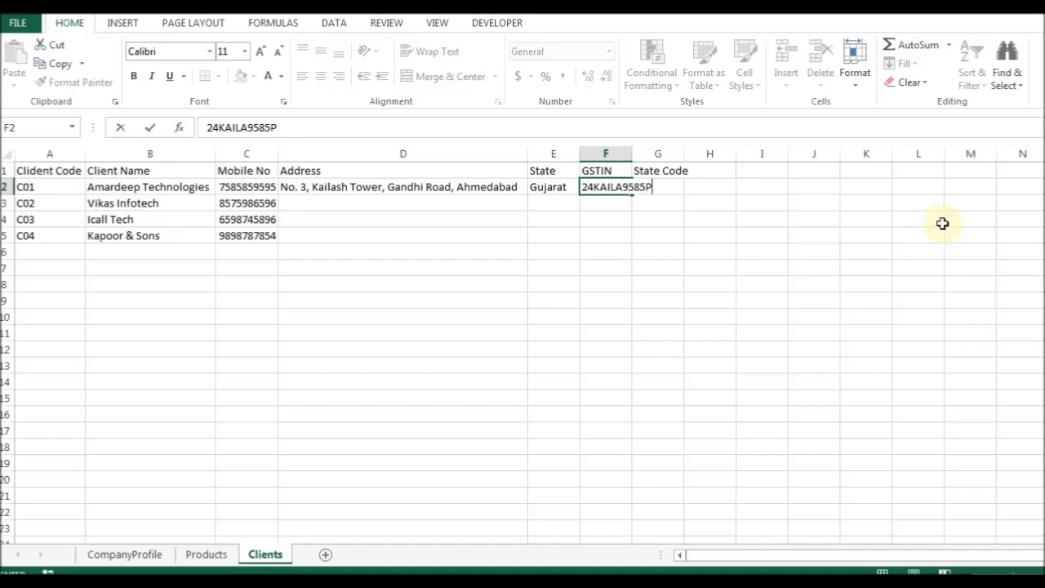
Enter the first client's GSTIN in F2 and AutoFit column F.
key("Return")
key("Up")
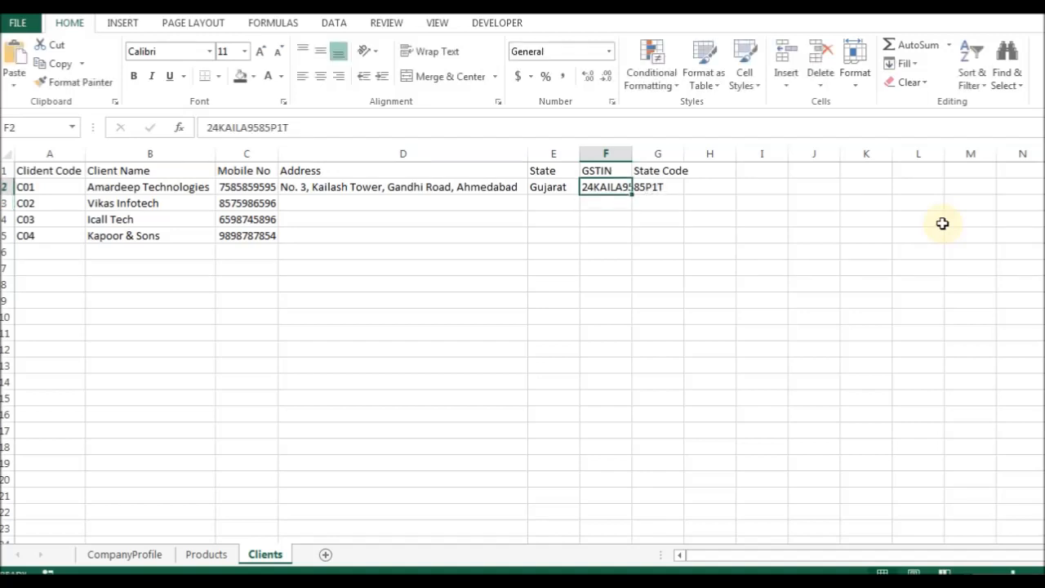
key("alt+h")
key("o")
key("i")
Enter state code 24 in G2 and AutoFit column G.
key("Right")
key("Up")
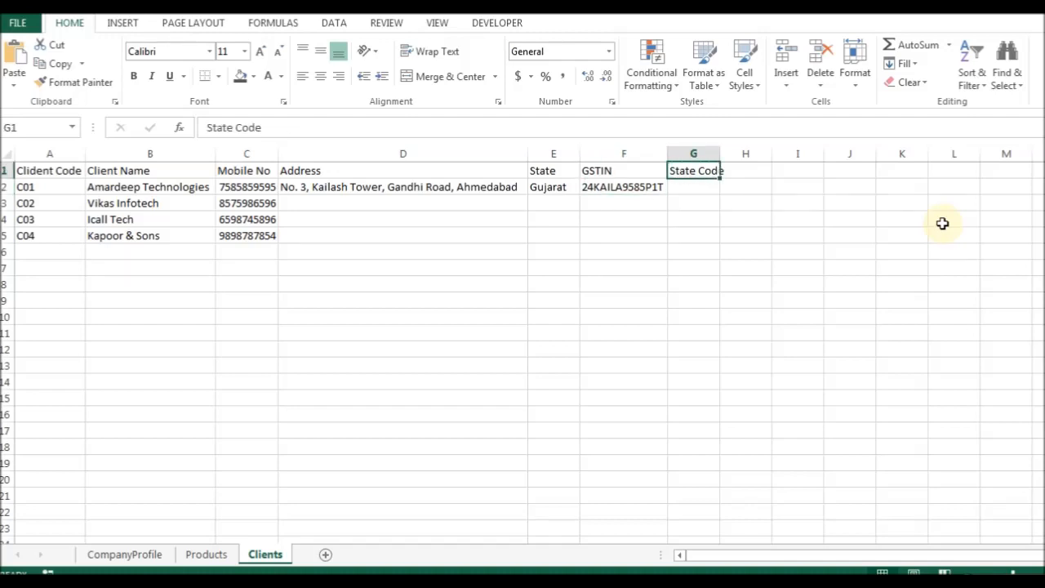
key("Down")
type("24")
key("ctrl+Return")
key("Up")
key("alt+h")
key("o")
key("i")
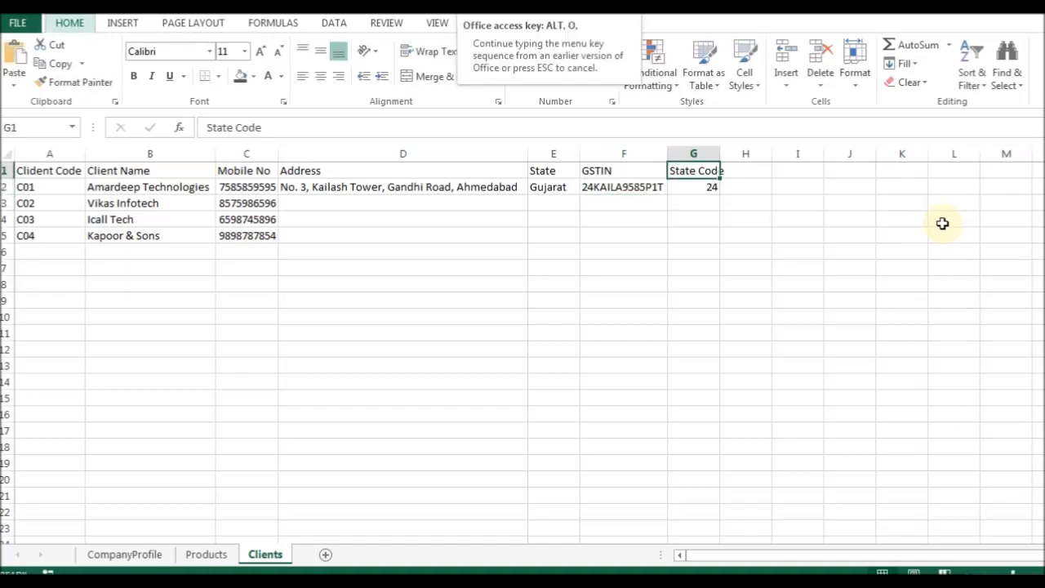
Fill the first client's address down to the second client's row with Ctrl+D.
key("Down")
key("Down")
key("Left")
key("Left")
key("Left")
key("Left")
key("Right")
key("ctrl+d")
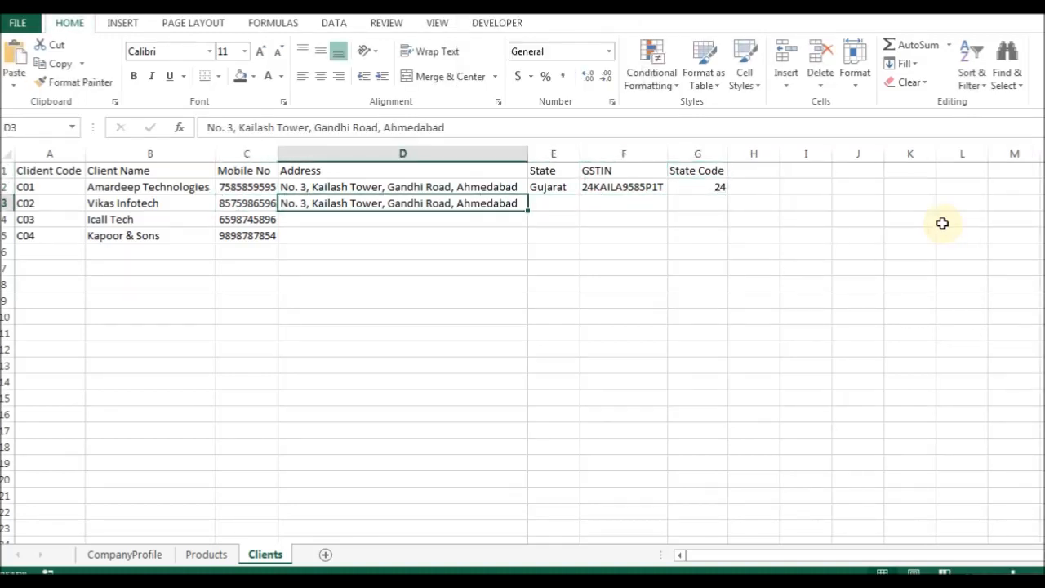
Enter the second client's address, changing the house number to 6 and updating the tower and road names.
key("F2")
key("Home")
key("ctrl+Right")
key("Delete")
type("6")
key("ctrl+Right")
key("ctrl+shift+Right")
type("Umeshg")
key("BackSpace")
key("BackSpace")
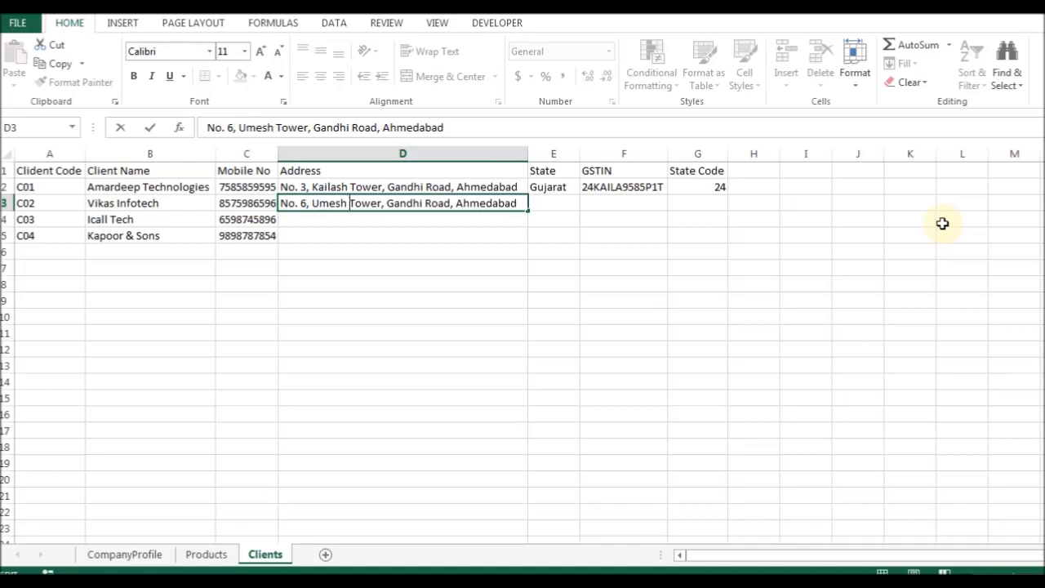
key("ctrl+shift+Right")
key("Delete")
type("Ring")
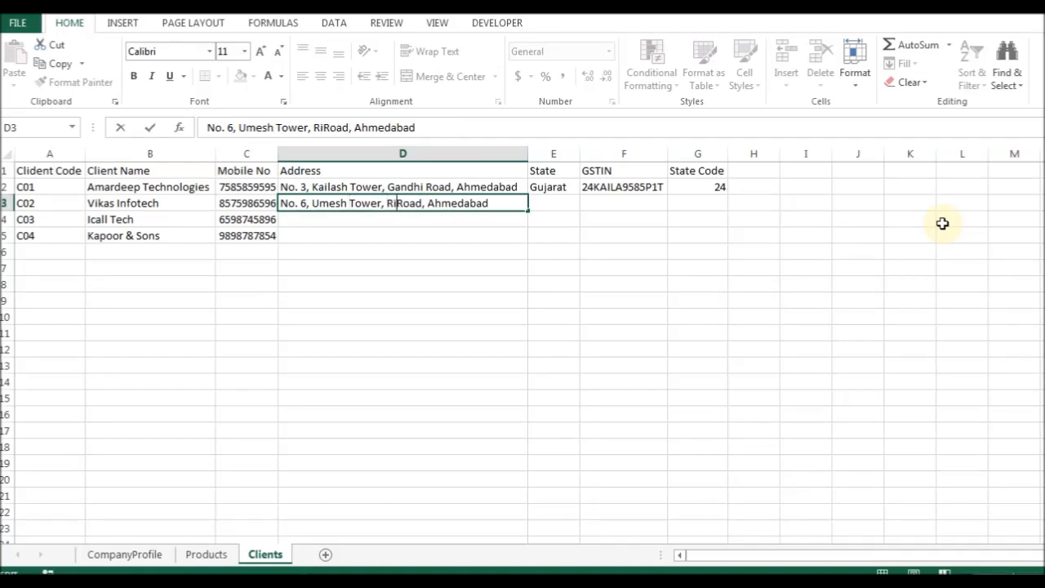
key("Return")
Copy state Gujarat and the GSTIN down to the second client's row.
key("Up")
key("Right")
key("ctrl+d")
key("Right")
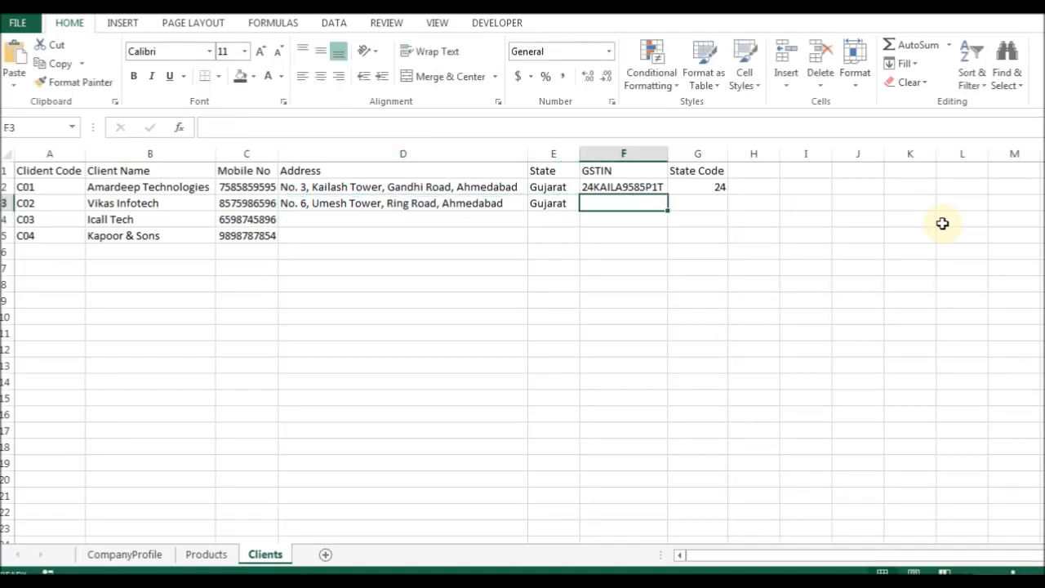
key("ctrl+d")
Replace the name letters in the second client's copied GSTIN.
key("F2")
key("Home")
key("Right")
key("Right")
type("UMES")
key("Delete")
key("Delete")
key("Delete")
key("Delete")
key("Delete")
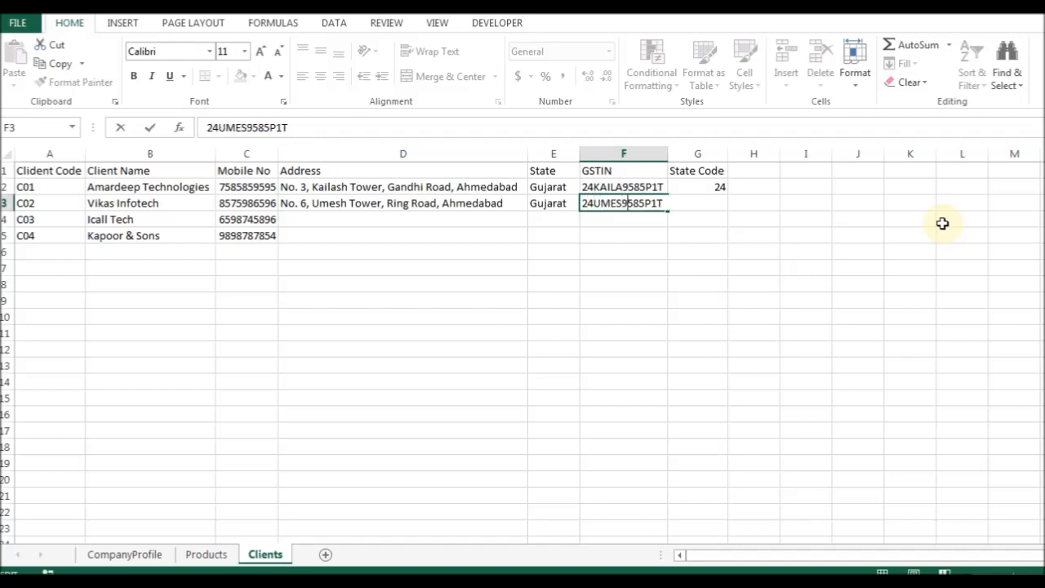
type("h")
key("BackSpace")
type("H")
Correct the remaining digits and letters of the second client's GSTIN.
key("Delete")
key("Delete")
key("Right")
type("85")
key("BackSpace")
type("X")
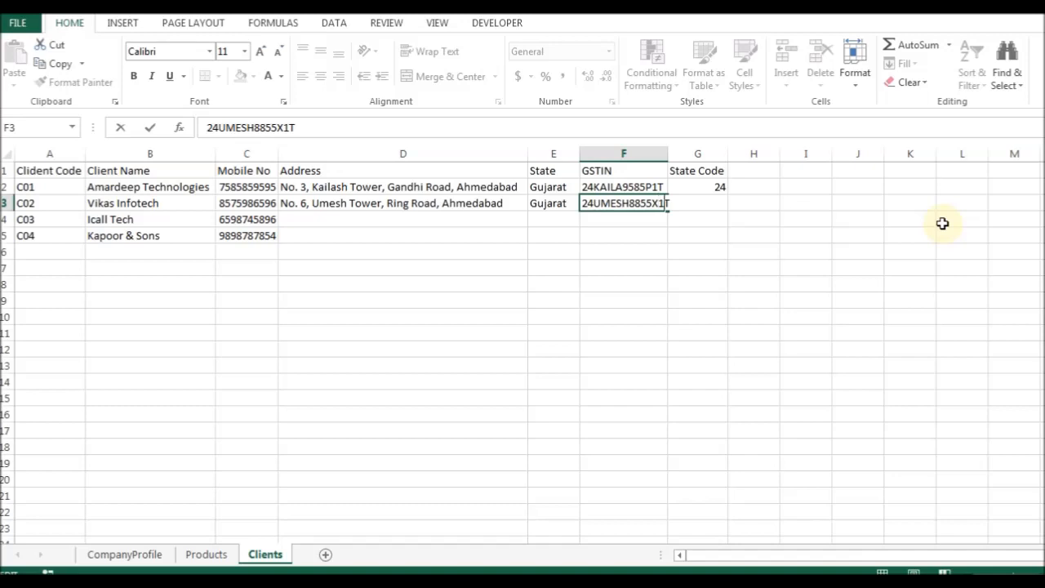
key("Delete")
type("2")
key("Return")
AutoFit column F to the GSTINs and give the second client state code 24.
key("Up")
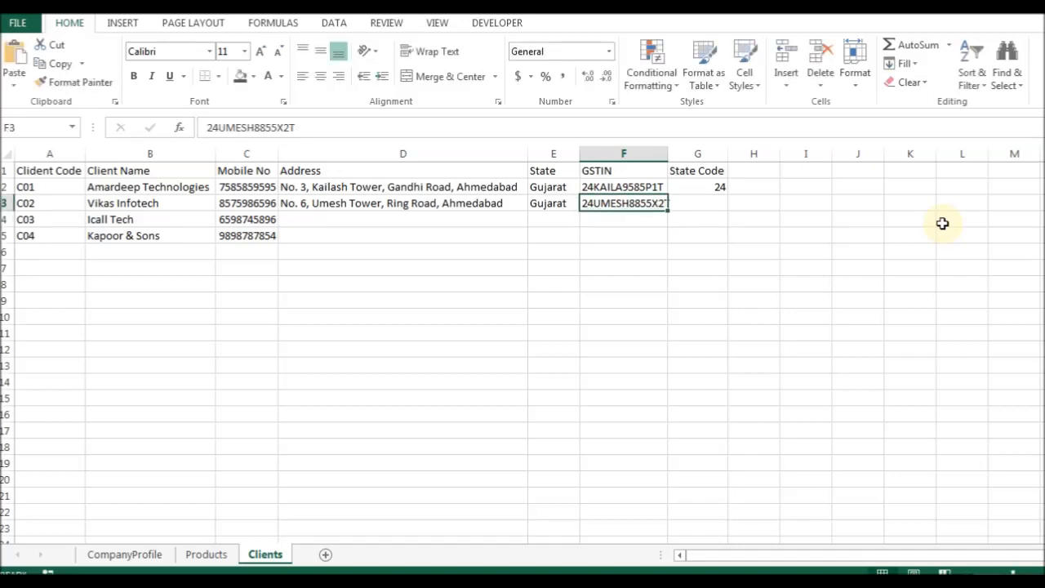
key("alt+h")
key("o")
key("i")
key("F2")
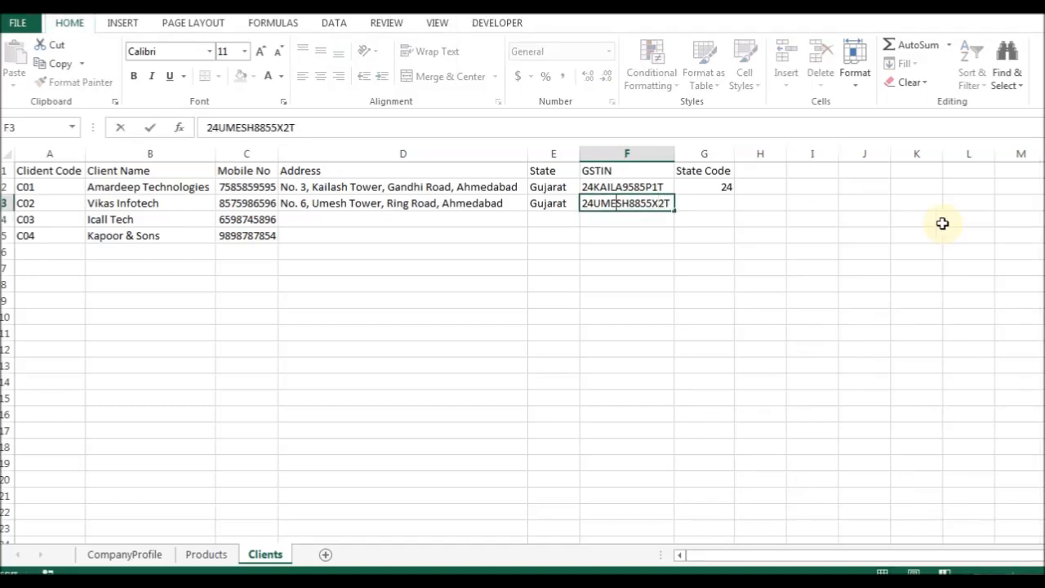
key("Escape")
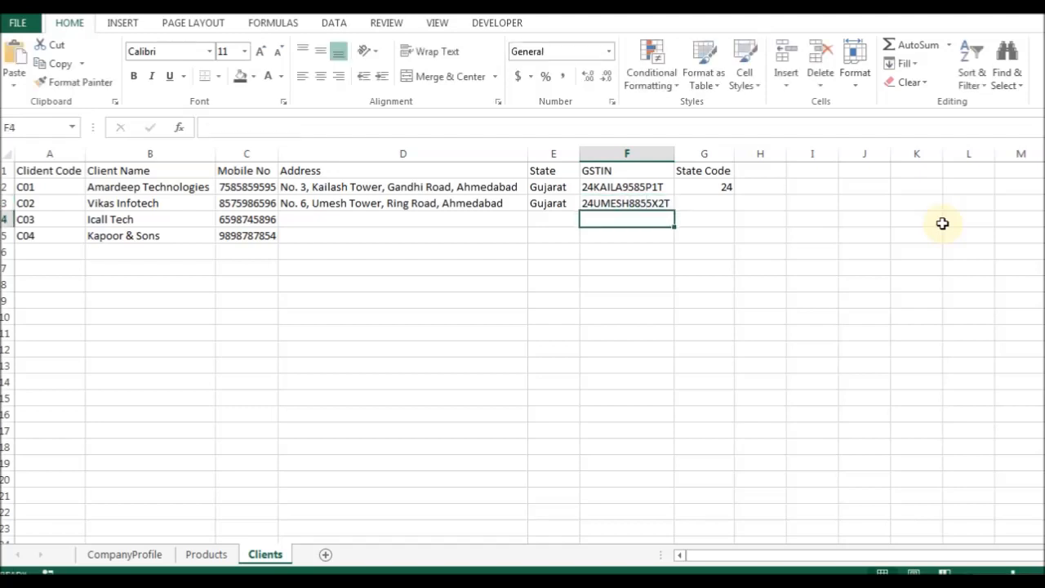
key("Right")
key("Down")
key("ctrl+Left")
Copy the address down to the third client with house number 9.
key("Right")
key("Up")
key("Down")
key("ctrl+d")
key("F2")
key("Delete")
type("9")
key("Return")
key("Up")
key("F2")
key("Home")
key("Right")
key("Right")
key("Right")
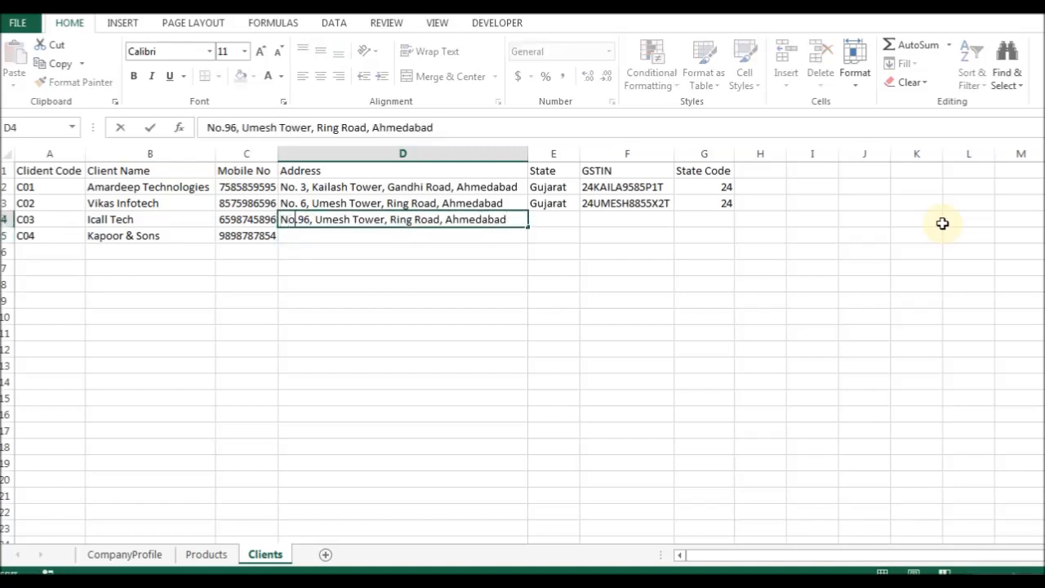
key("Delete")
key("Return")
Copy the address down to the fourth client with house number 12.
key("ctrl+d")
key("Right")
key("Delete")
type("12")
key("Return")
key("Up")
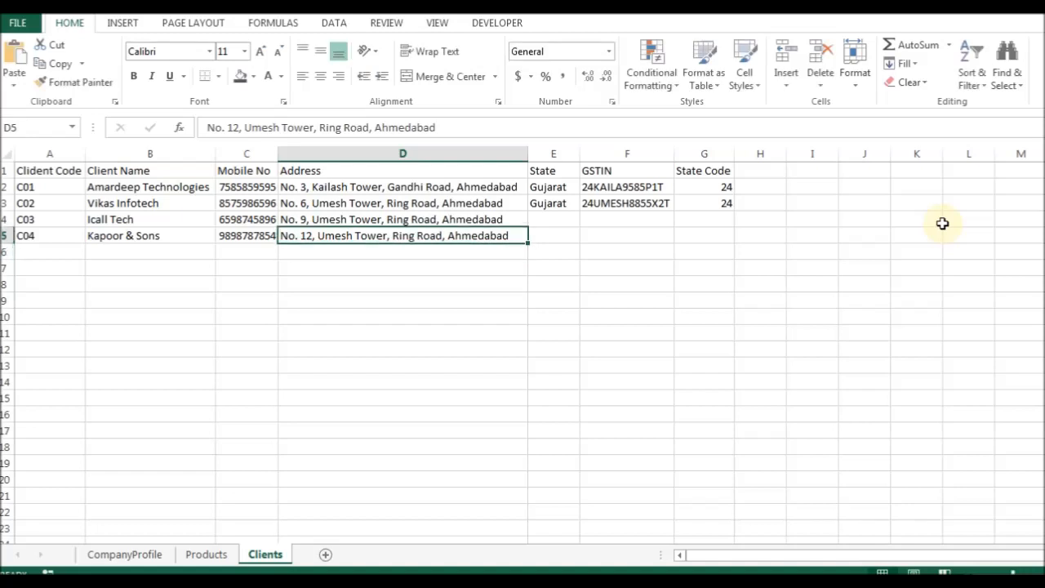
Fill Gujarat and the copied GSTIN into the third and fourth clients' rows.
key("Right")
key("Up")
key("Up")
key("Down")
key("ctrl+d")
key("Down")
key("ctrl+d")
key("Right")
key("Up")
key("ctrl+d")
key("Down")
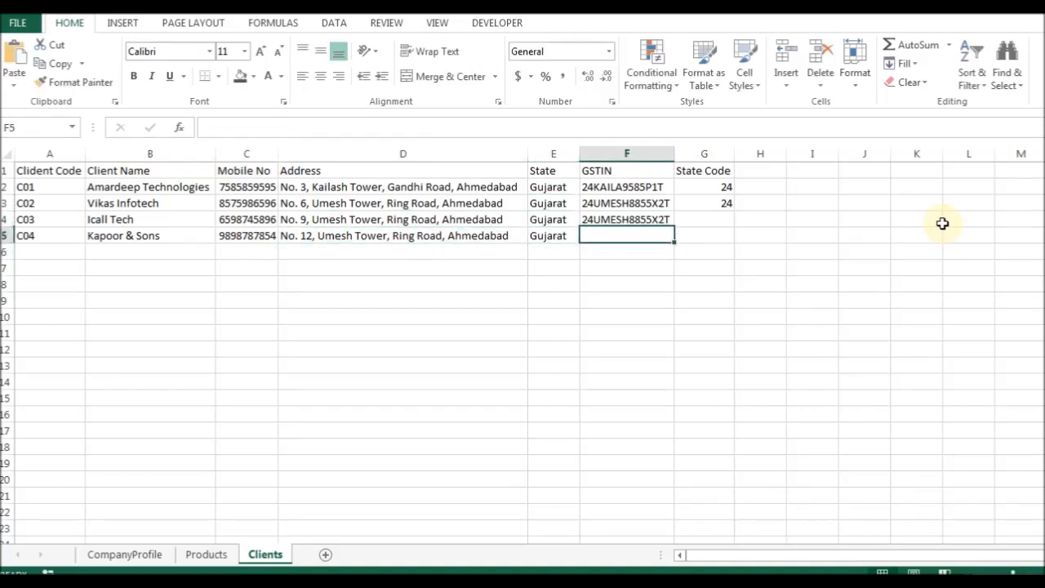
key("ctrl+d")
key("Up")
Change the ending characters of the third and fourth clients' GSTINs.
key("F2")
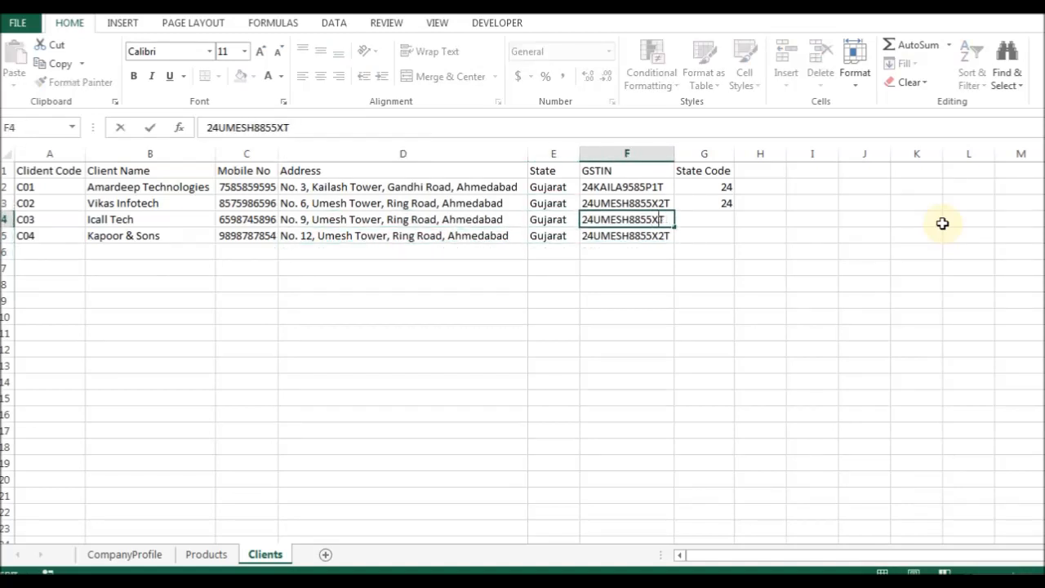
type("4C")
key("Return")
key("F2")
key("BackSpace")
key("BackSpace")
type("5X")
key("Return")
key("Up")
Replace the letters after prefix 24 in the fourth and third clients' GSTINs.
key("F2")
key("Delete")
key("BackSpace")
type("KA")
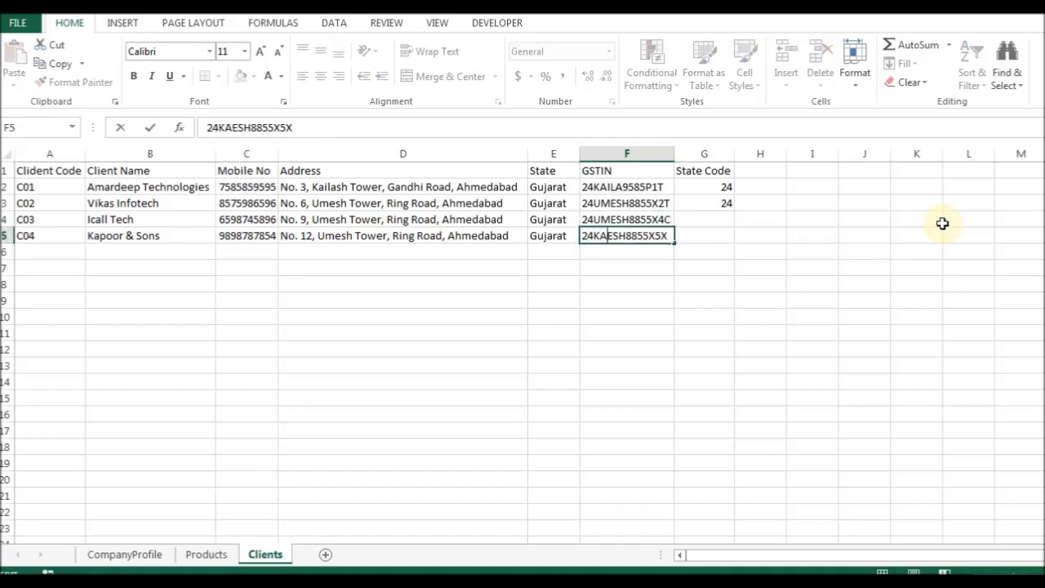
key("Return")
key("Up")
key("F2")
key("Home")
key("Right")
key("Right")
key("Delete")
key("Delete")
type("PE")
key("Tab")
Copy state code 24 down to the last client and save the workbook.
key("Down")
key("ctrl+d")
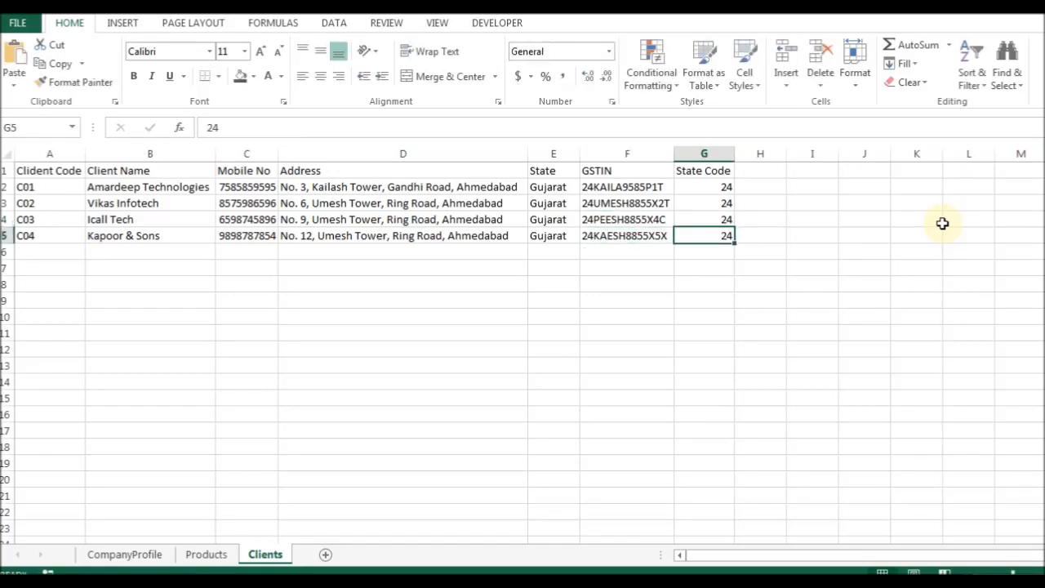
key("ctrl+Home")
key("ctrl+shift+Right")
key("Down")
key("Up")
key("ctrl+s")
key("Escape")
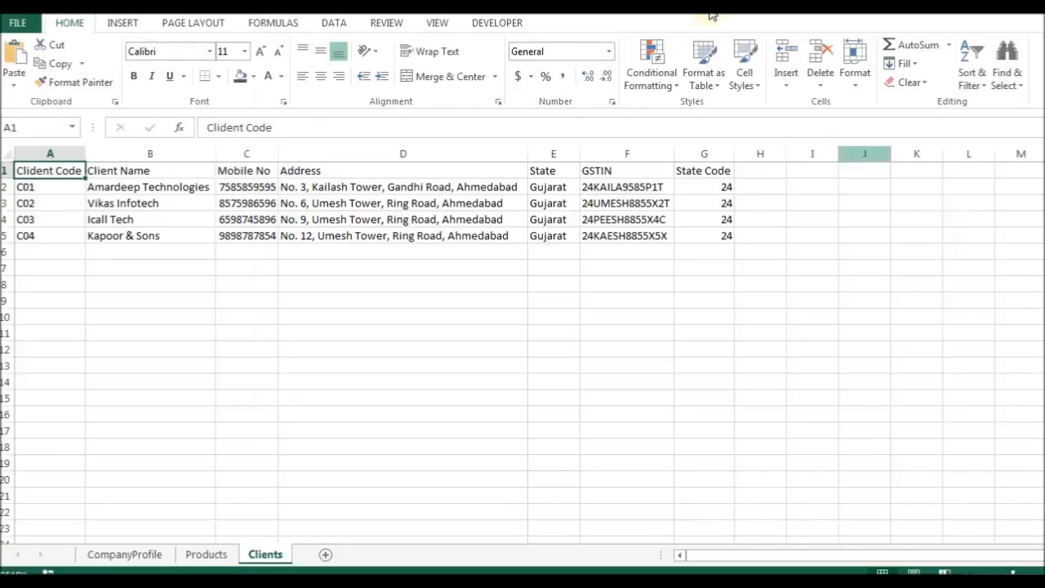
Insert a new sheet after Clients and rename it from Sheet4 to 'Invoice'.
left_click(328, 554)
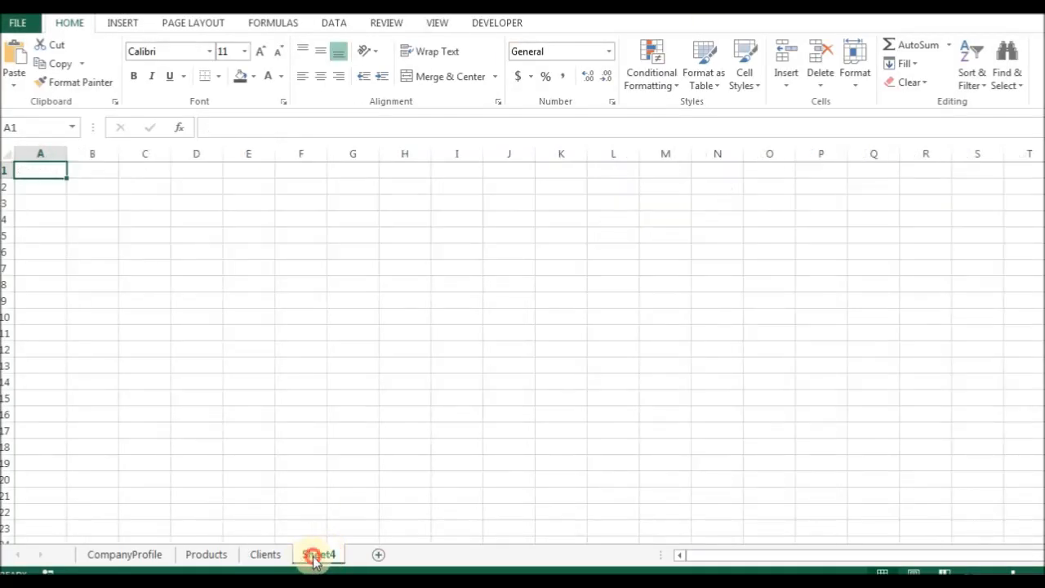
double_click(317, 555)
type("iNVOICE")
key("BackSpace")
key("BackSpace")
key("BackSpace")
key("BackSpace")
key("BackSpace")
key("BackSpace")
key("BackSpace")
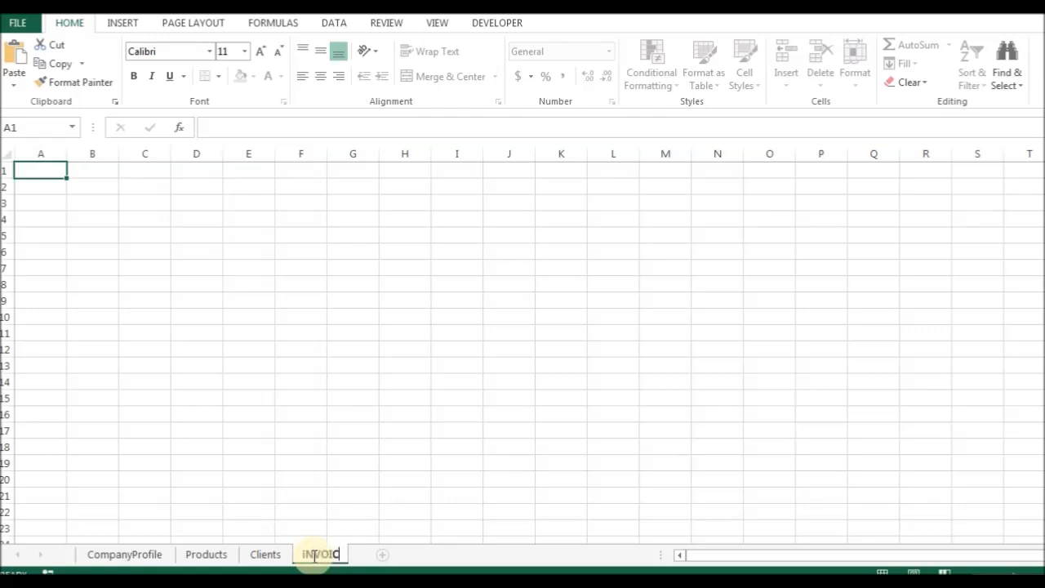
type("Invoice")
key("Return")
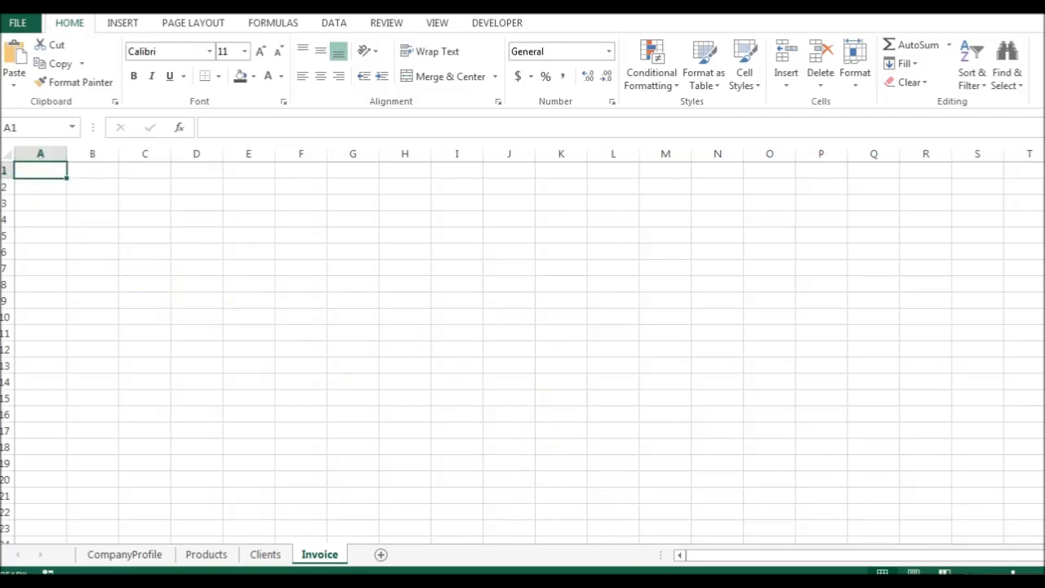
Check the reference invoice photo, then type the label 'GSTIN:' in cell A2.
left_click(592, 583)
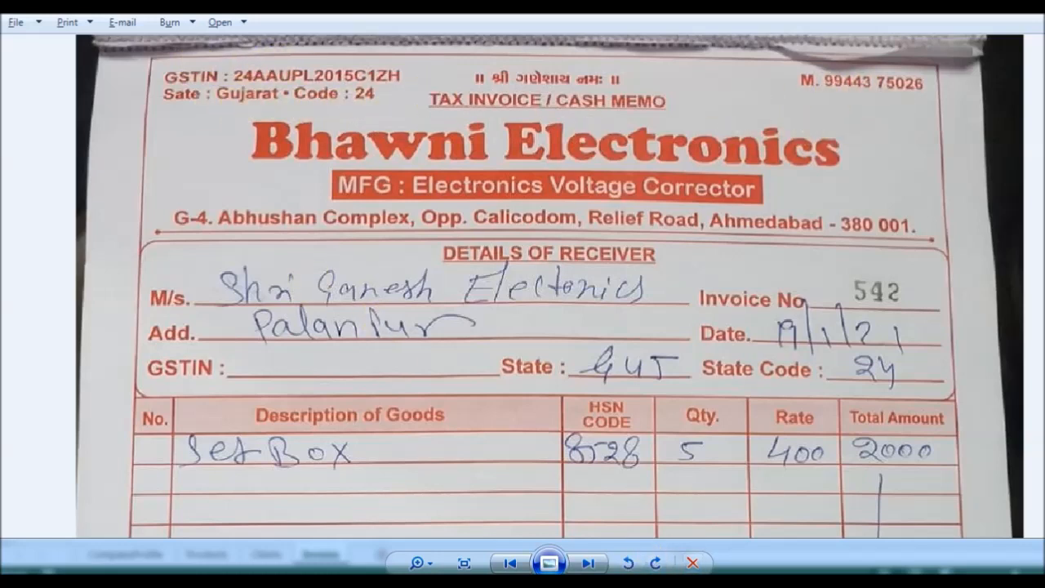
left_click(692, 562)
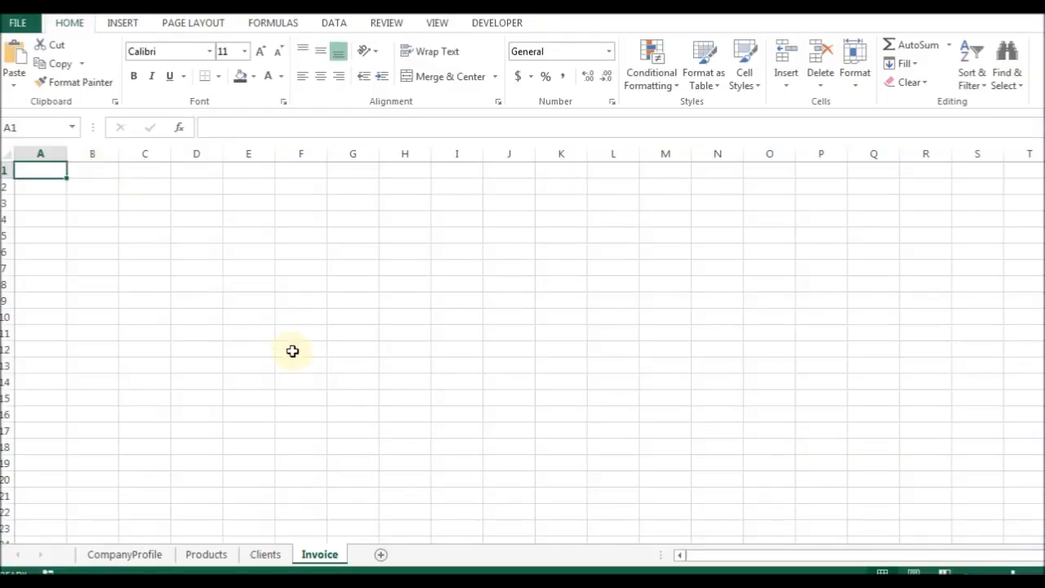
key("Down")
type("GSTIN:")
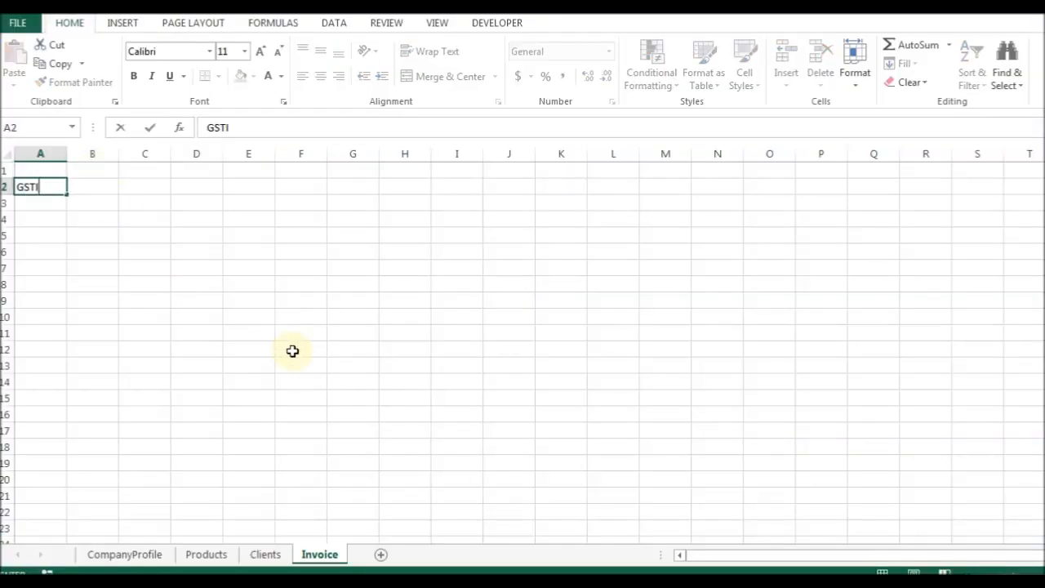
key("Return")
Enter =gstin in B2 to show the company GSTIN, then go to CompanyProfile.
key("Up")
key("Right")
type("=gstin")
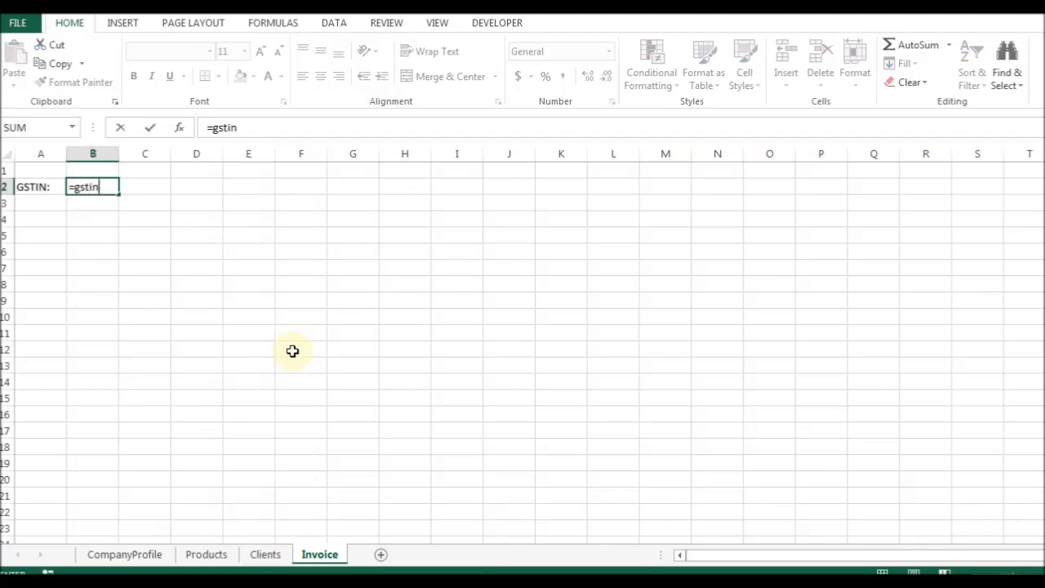
key("Return")
key("Up")
key("Down")
key("Up")
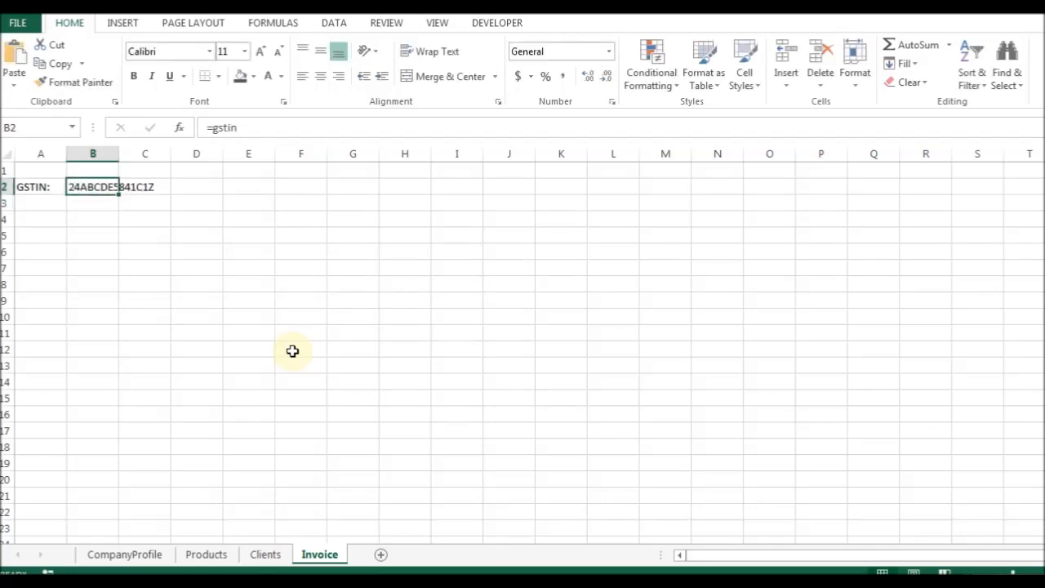
left_click(124, 554)
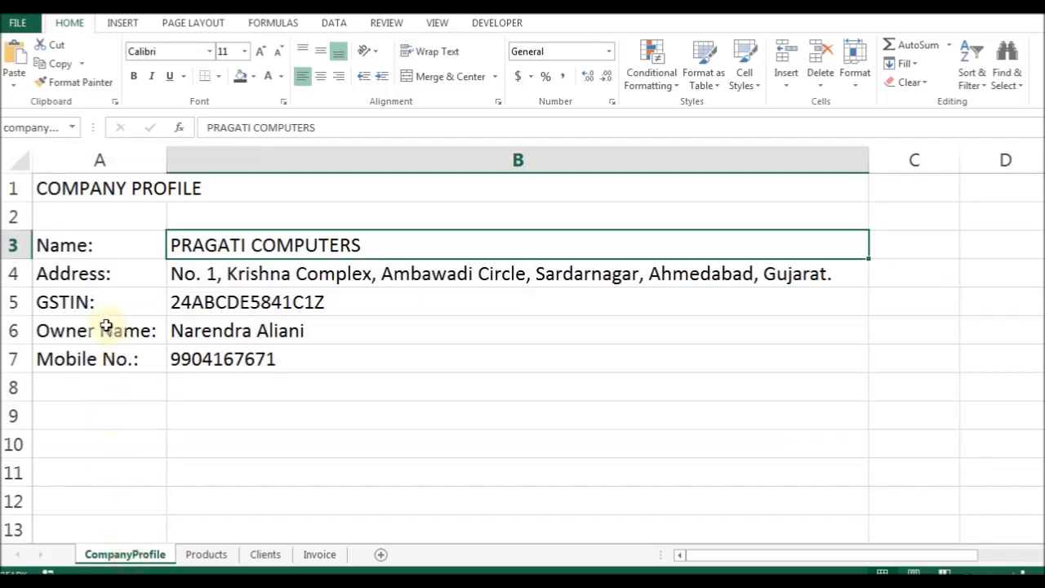
Insert a row above GSTIN on CompanyProfile with 'State:' and 'Gujarat'.
left_click(82, 338)
key("Up")
key("ctrl+shift+plus")
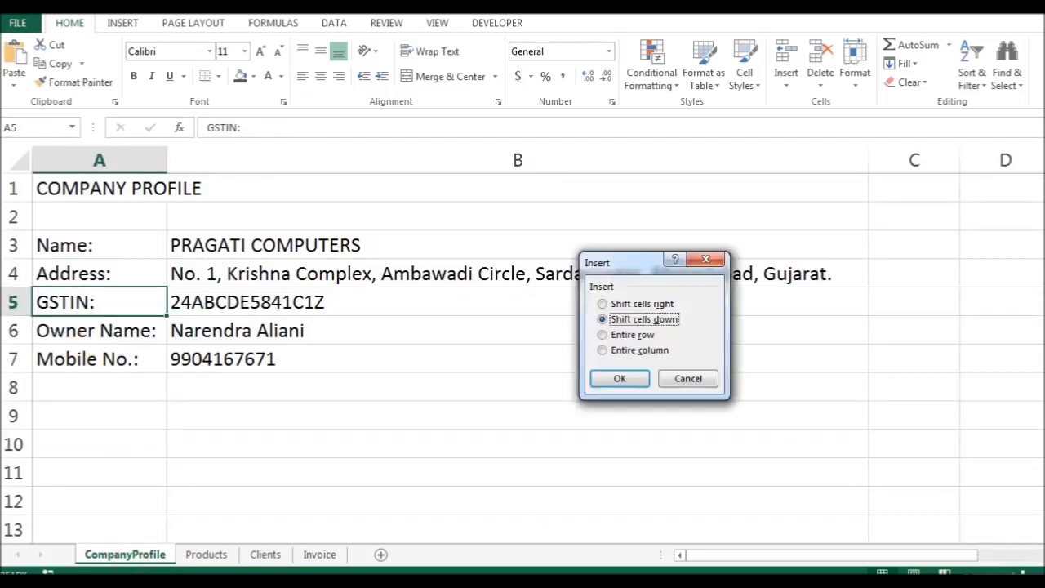
key("r")
key("Return")
type("State:")
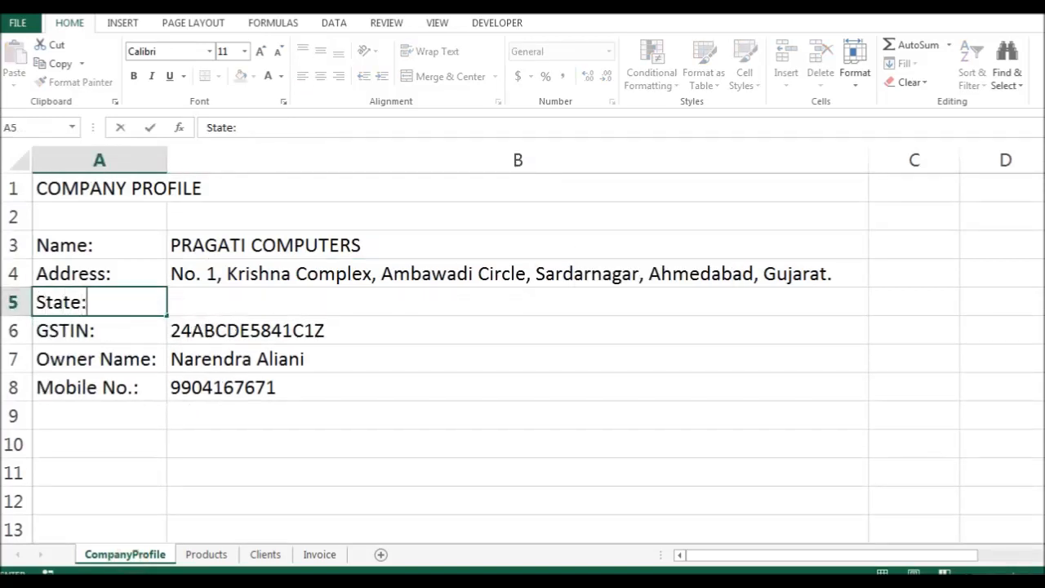
key("Tab")
type("Gujarat")
key("Return")
Insert another row above GSTIN with 'State Code:' and 24.
key("ctrl+shift+plus")
key("r")
key("Return")
type("State Code:")
key("Tab")
type("24")
key("ctrl+Return")
key("Up")
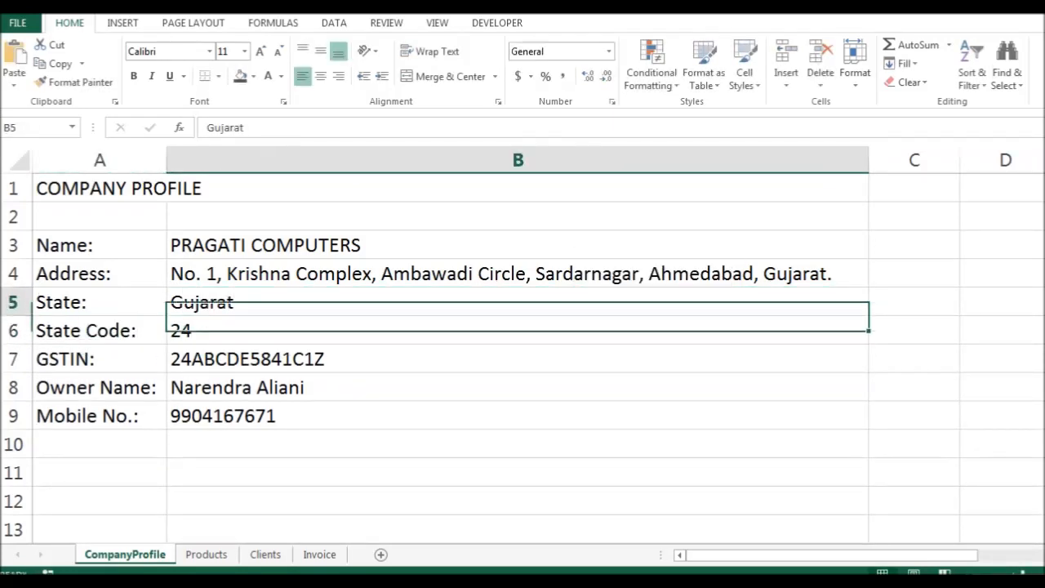
Name cell B5 StateName and cell B6 StateCode, then return to Invoice.
left_click(43, 123)
type("StateName")
key("Return")
key("Down")
left_click(44, 127)
type("StateCode")
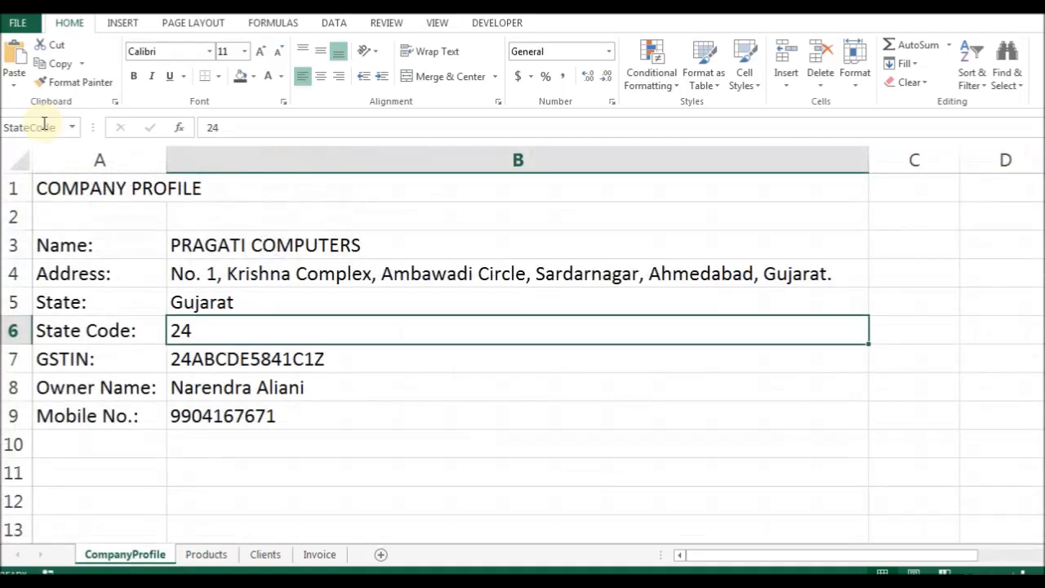
key("Up")
key("Up")
key("Up")
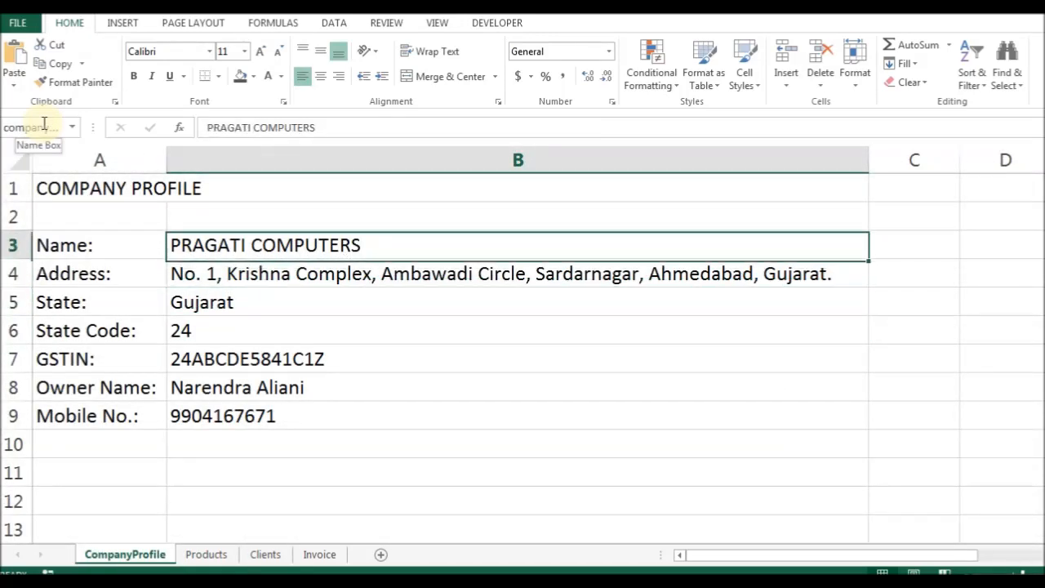
key("Down")
key("Down")
key("Down")
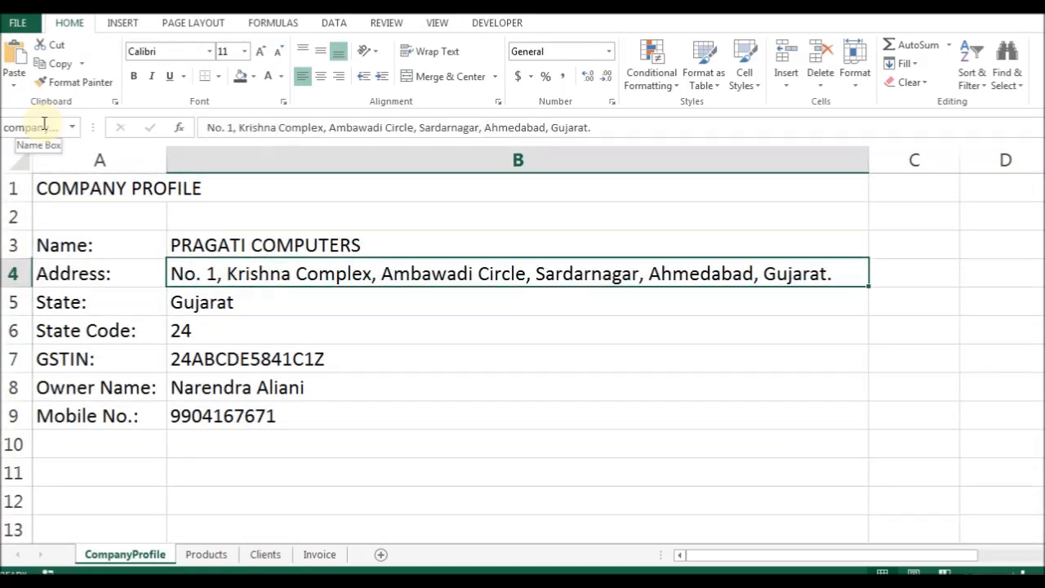
key("Up")
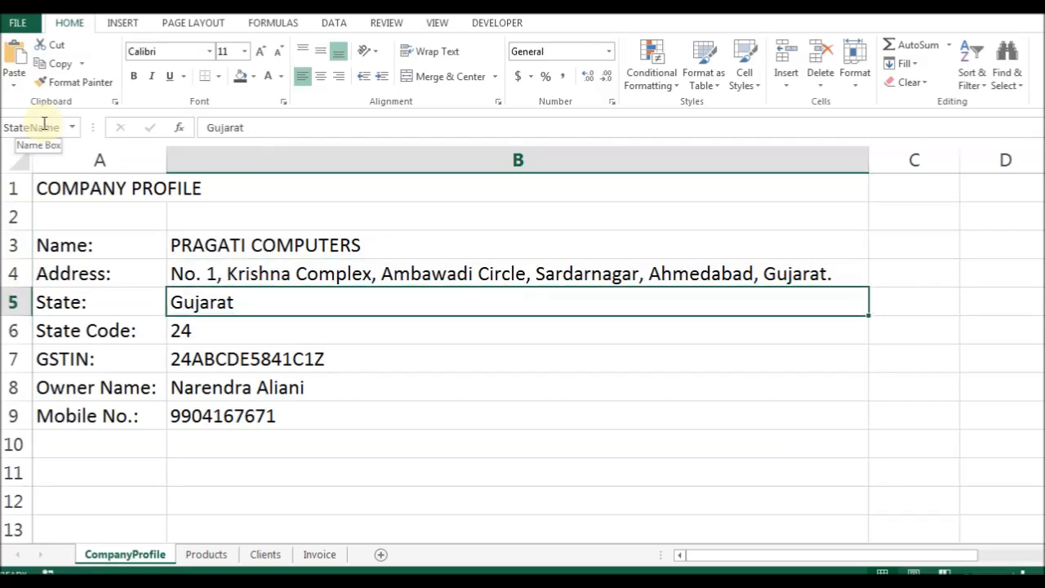
key("ctrl+Page_Down")
key("ctrl+Page_Down")
key("ctrl+Page_Down")
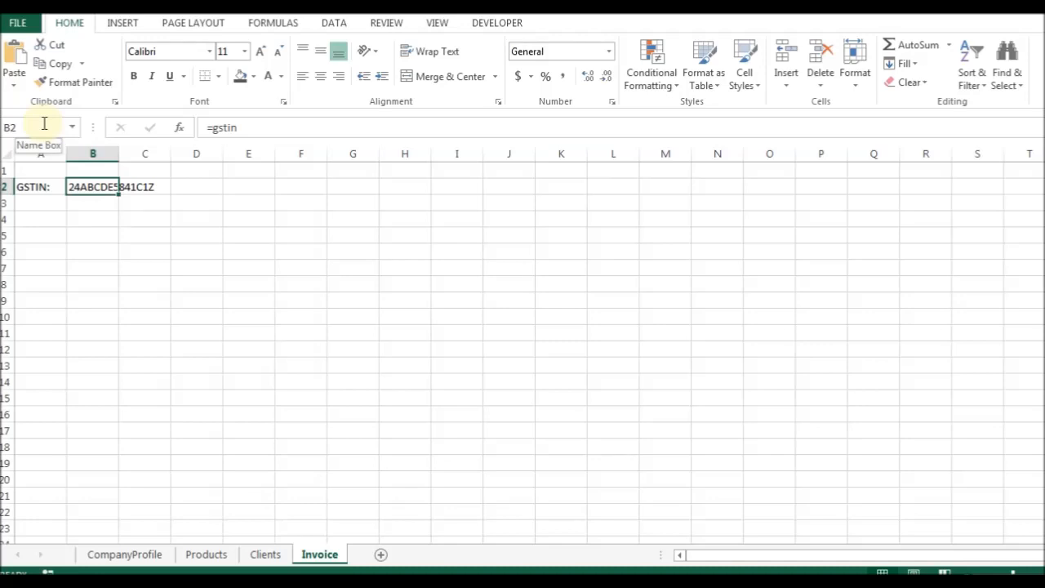
Put 'State:' in A3 and =StateName in B3 so it shows Gujarat.
key("Left")
key("Down")
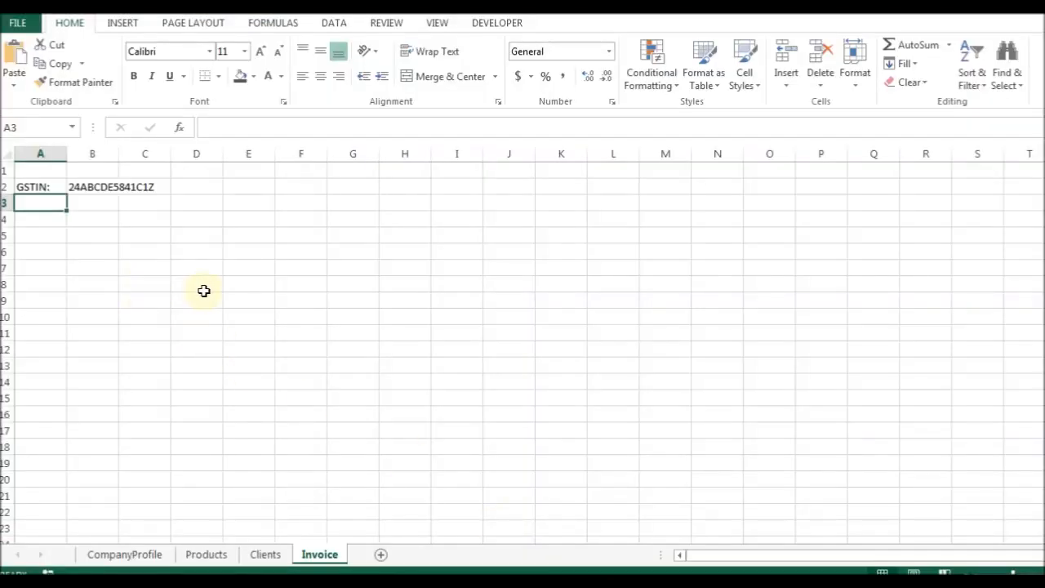
type("State:")
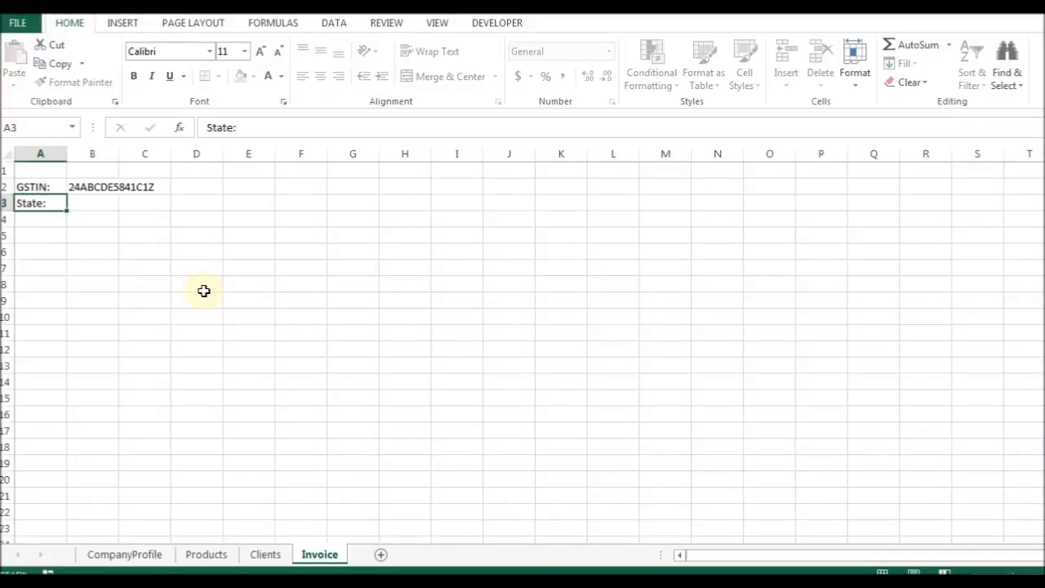
key("Tab")
type("=stat")
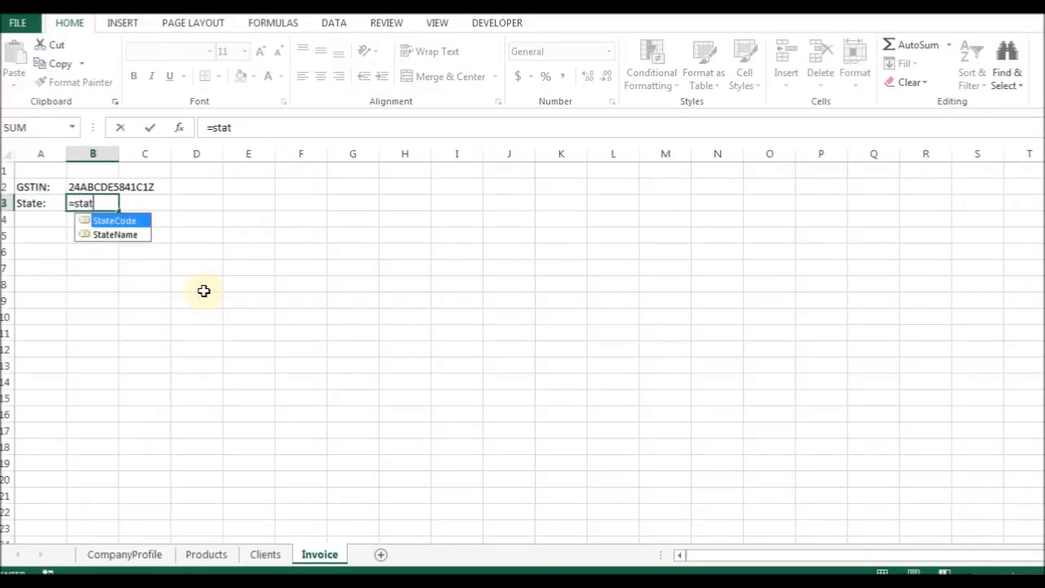
key("Return")
key("Up")
type("=sta")
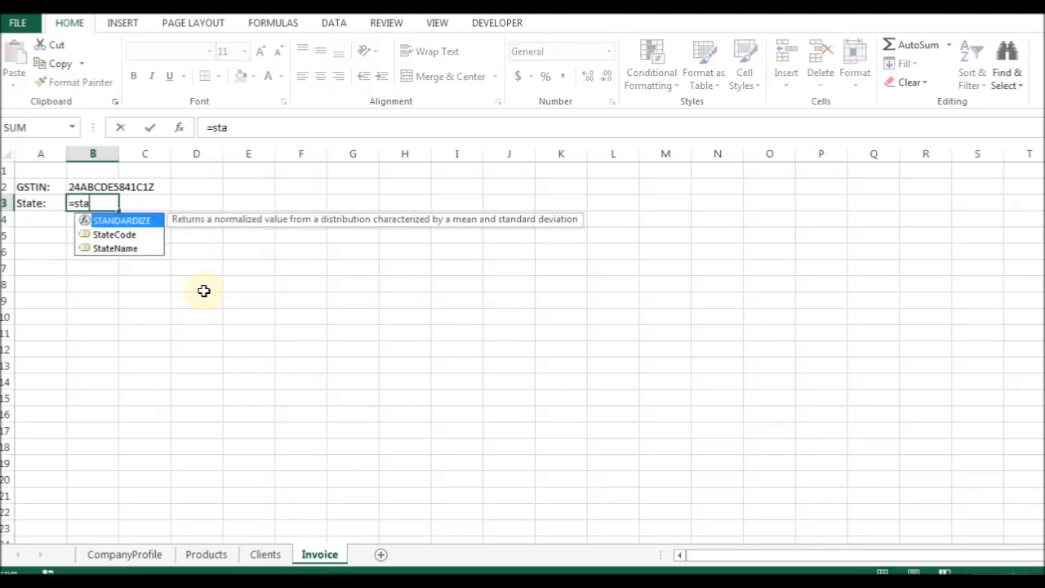
key("Down")
key("Down")
key("Tab")
key("Return")
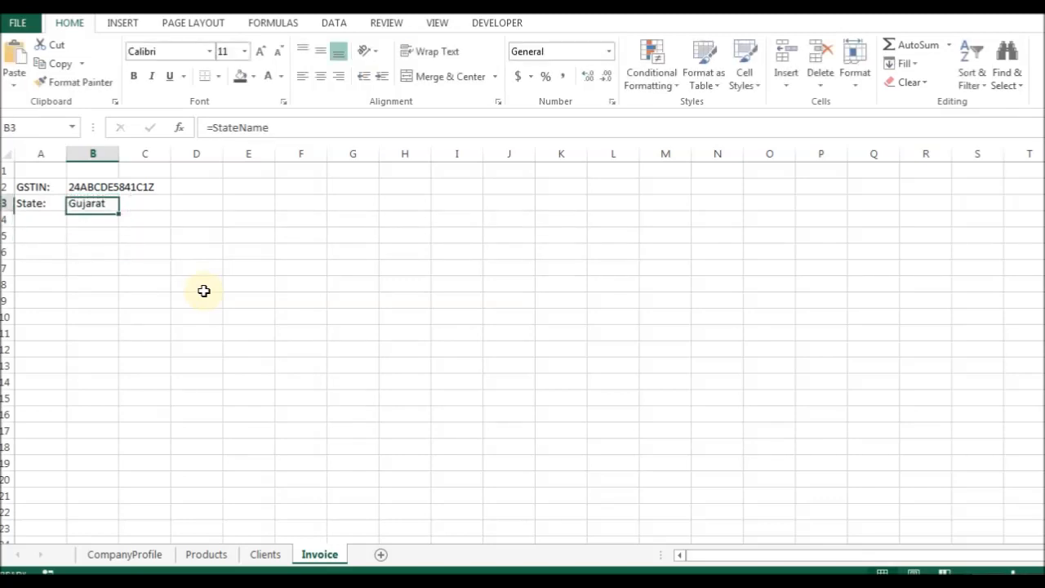
Type 'StateCode:' in C3 and =StateCode in D3.
key("Up")
key("Right")
type("State")
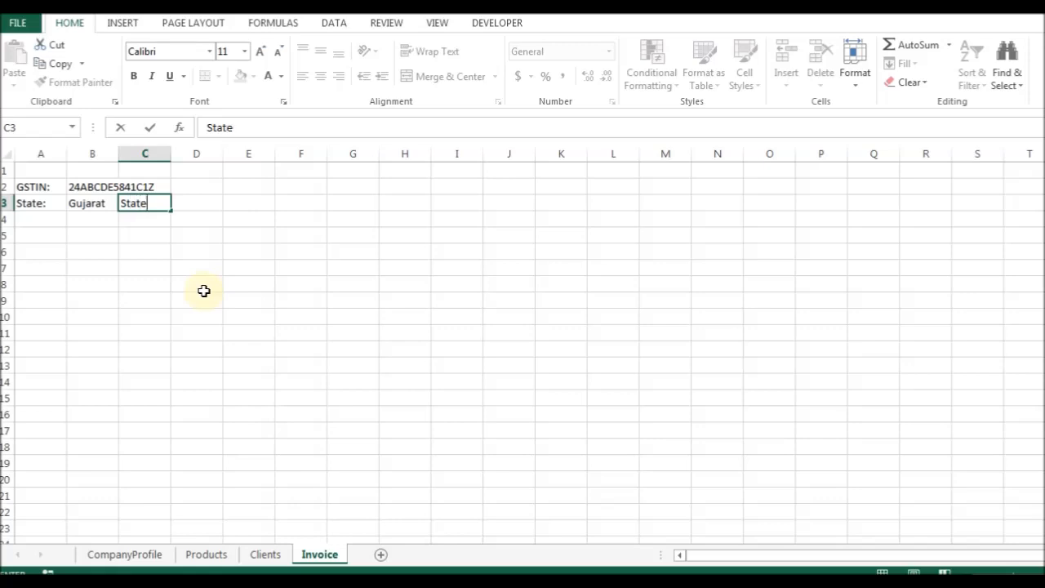
type("Code:")
key("Tab")
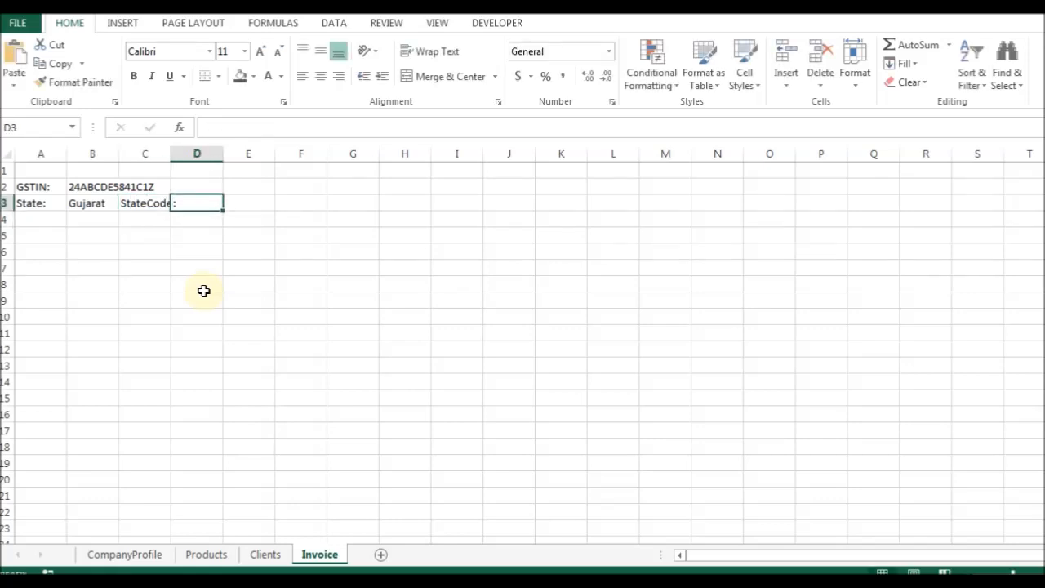
type("=stat")
key("Tab")
key("Return")
key("Up")
key("Left")
Delete D3's formula and start turning the C3 label into a formula with =""&.
key("Right")
key("ctrl+1")
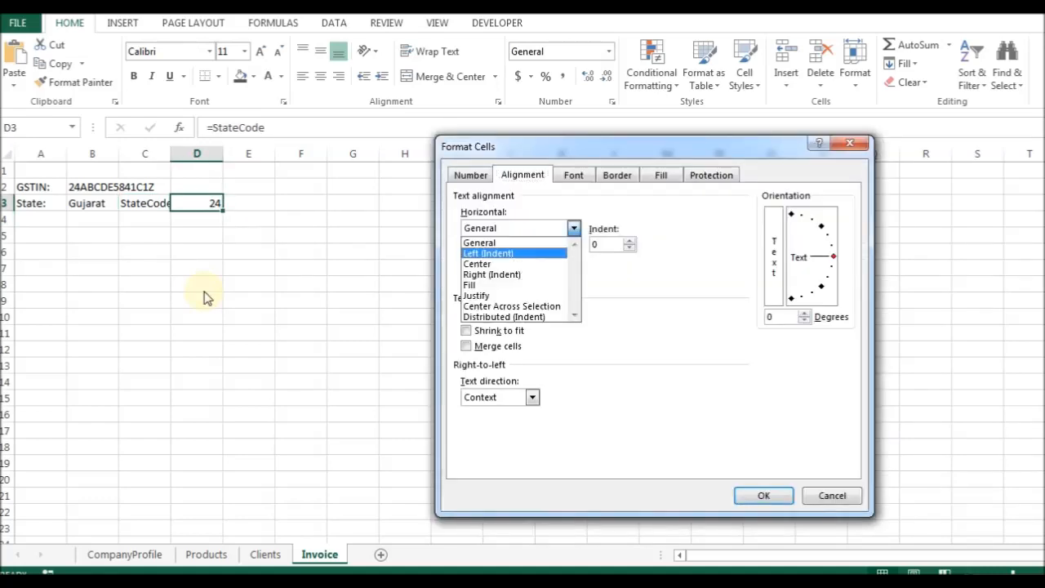
key("Escape")
key("Escape")
key("F2")
key("shift+Home")
key("ctrl+c")
key("Delete")
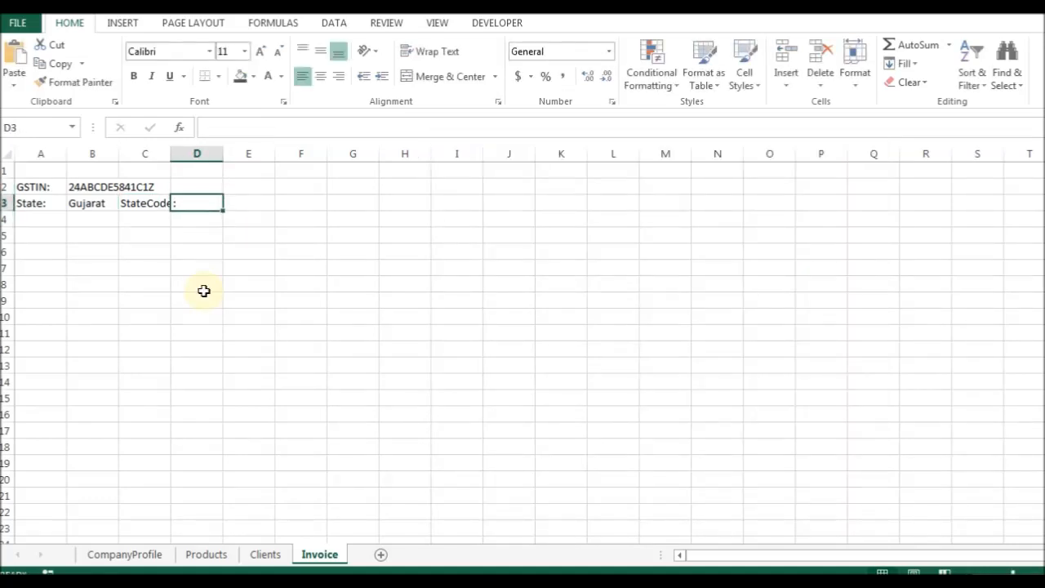
key("shift+Tab")
key("F2")
key("Home")
type("=\"")
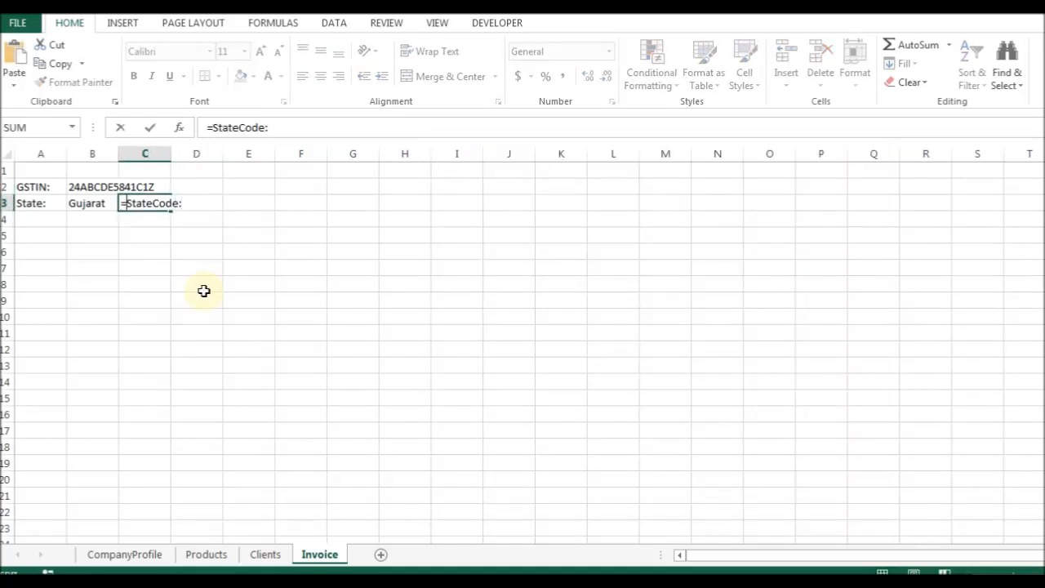
type("\"&")
Commit the combined label-and-code formula in C3, accepting Excel's correction.
key("ctrl+v")
key("Return")
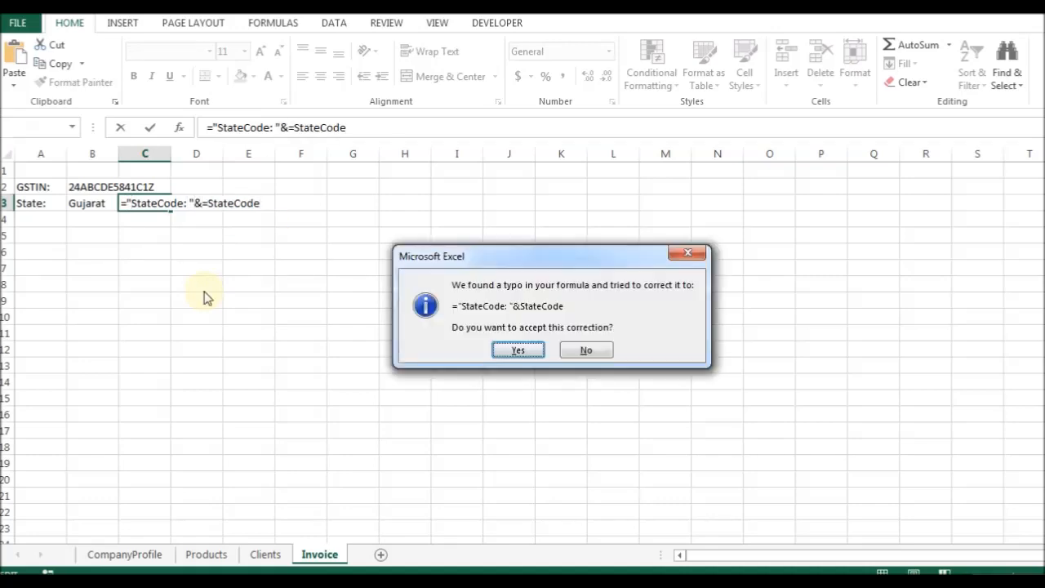
key("Return")
key("Up")
key("Down")
key("Up")
key("F2")
key("Escape")
Clear cell C3 completely.
key("Left")
key("F2")
key("Escape")
key("Right")
key("F2")
key("shift+End")
key("Escape")
key("F2")
key("Home")
key("Right")
key("shift+End")
key("ctrl+x")
key("BackSpace")
key("Escape")
Extend B3's formula to =StateName&"StateCode: "&StateCode.
key("Left")
key("F2")
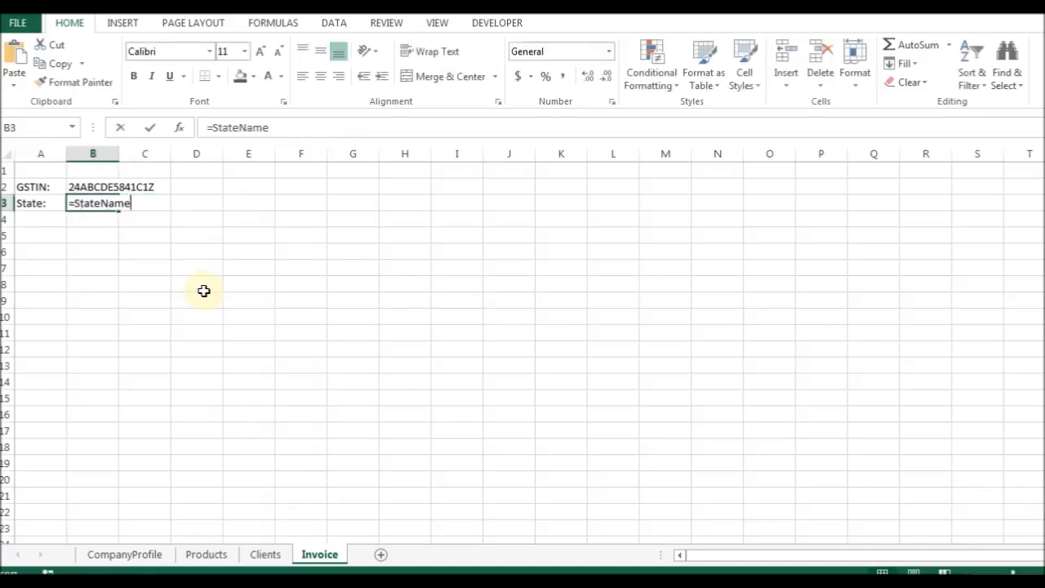
key("Right")
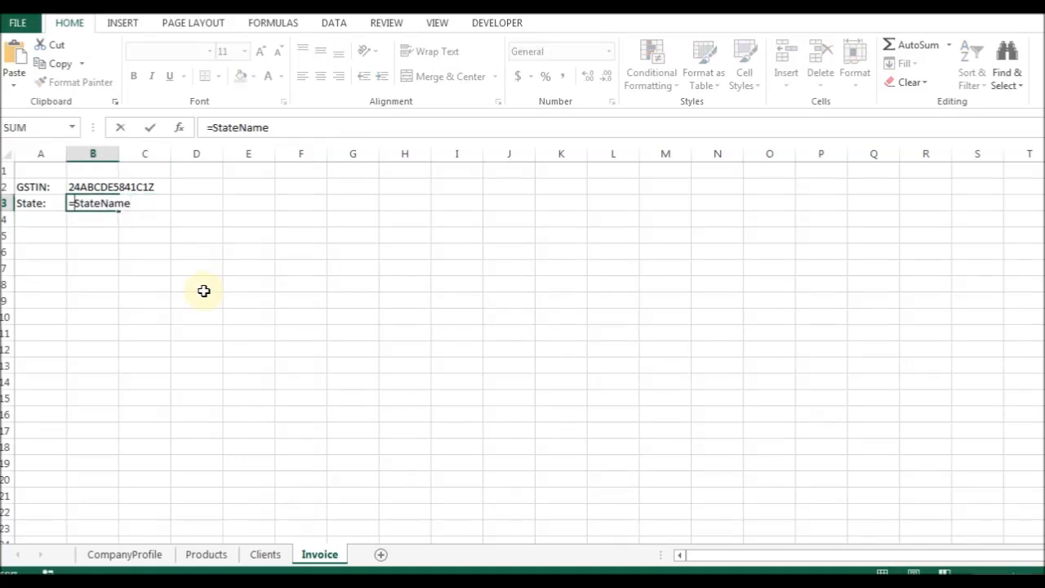
type("&")
type("\"StateCode: \"&StateCode")
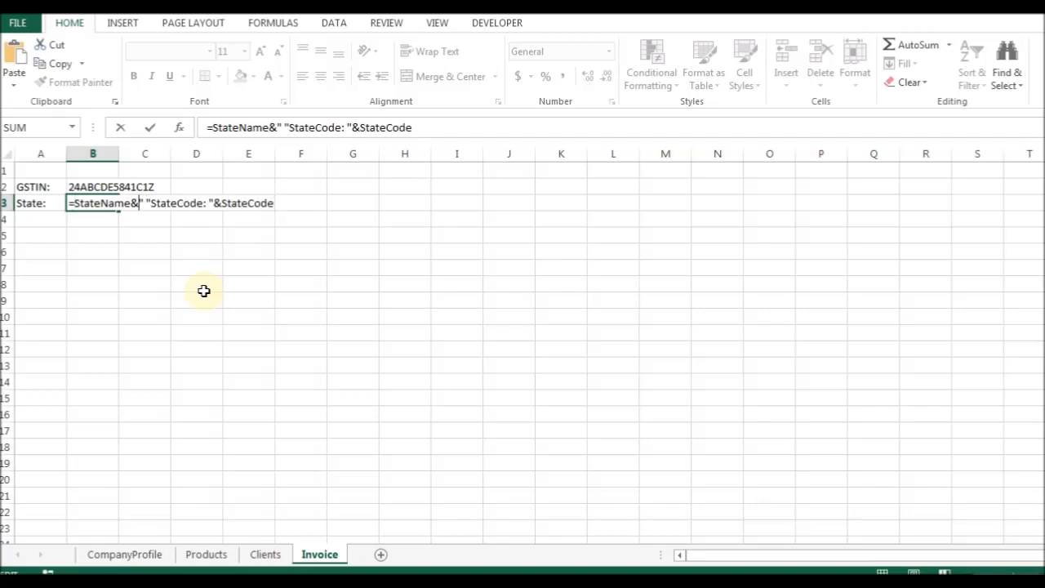
key("Return")
key("Return")
Add a space so B3 reads 'State Code:', then open CompanyProfile.
key("Up")
key("Up")
key("Left")
key("Right")
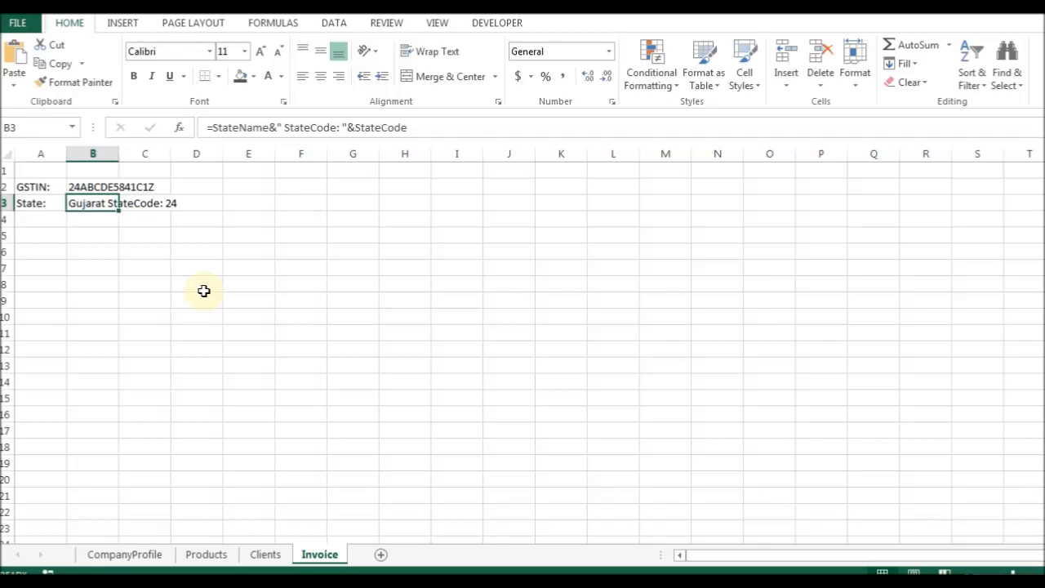
key("F2")
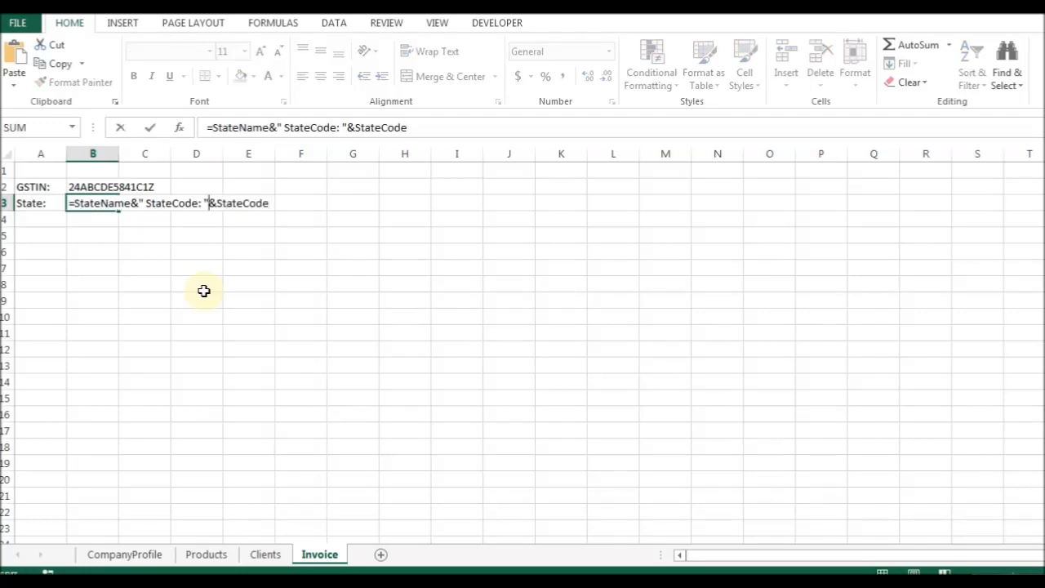
key("Return")
key("Return")
key("Up")
key("Up")
left_click(118, 554)
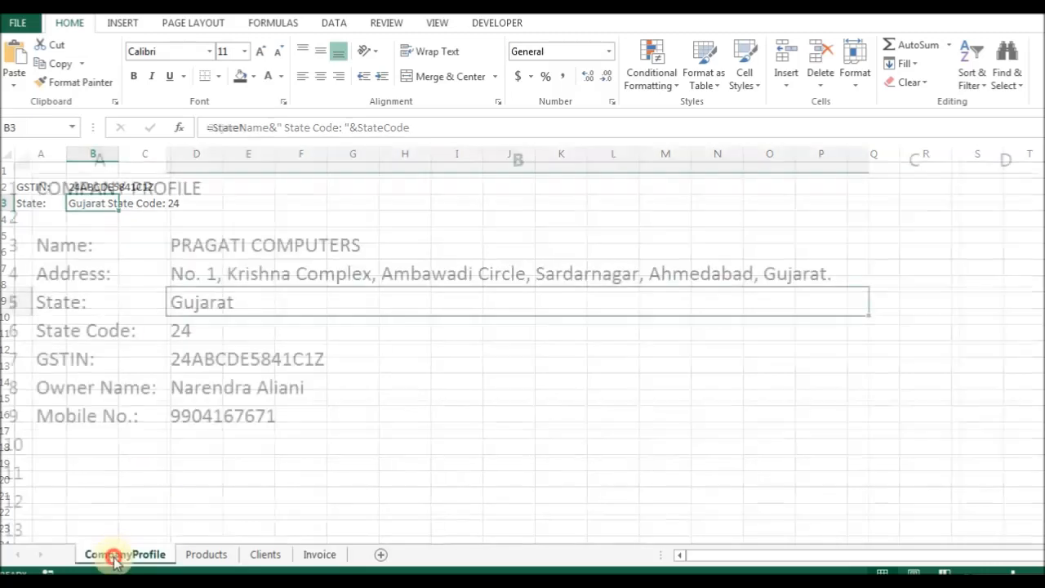
Change the state code to 36 as a test and check Invoice's state line.
left_click(205, 335)
type("36")
key("Return")
key("Up")
left_click(320, 554)
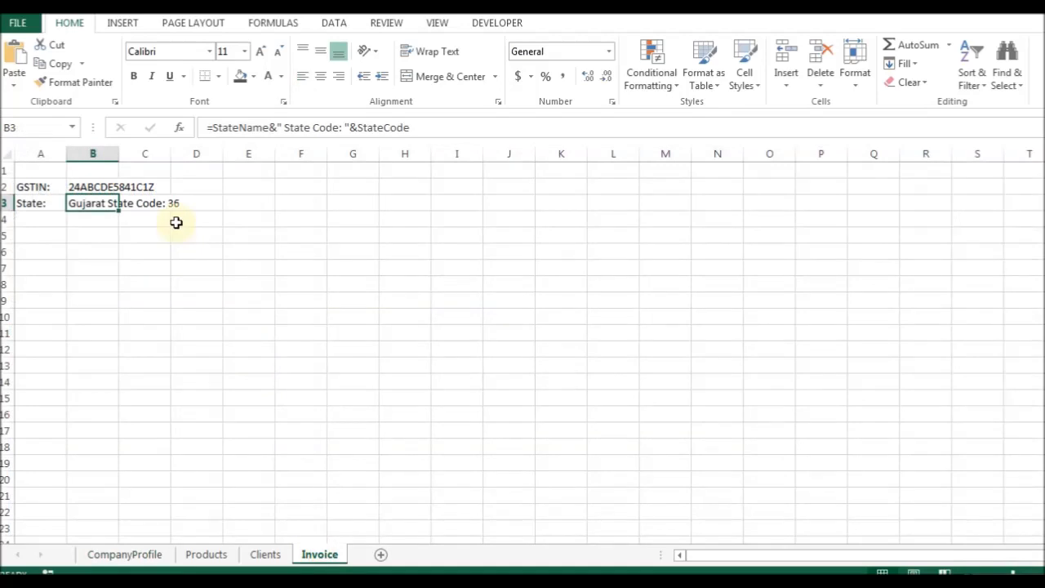
left_click(117, 554)
Change the state name to Ahmedabad as a test.
left_click(210, 306)
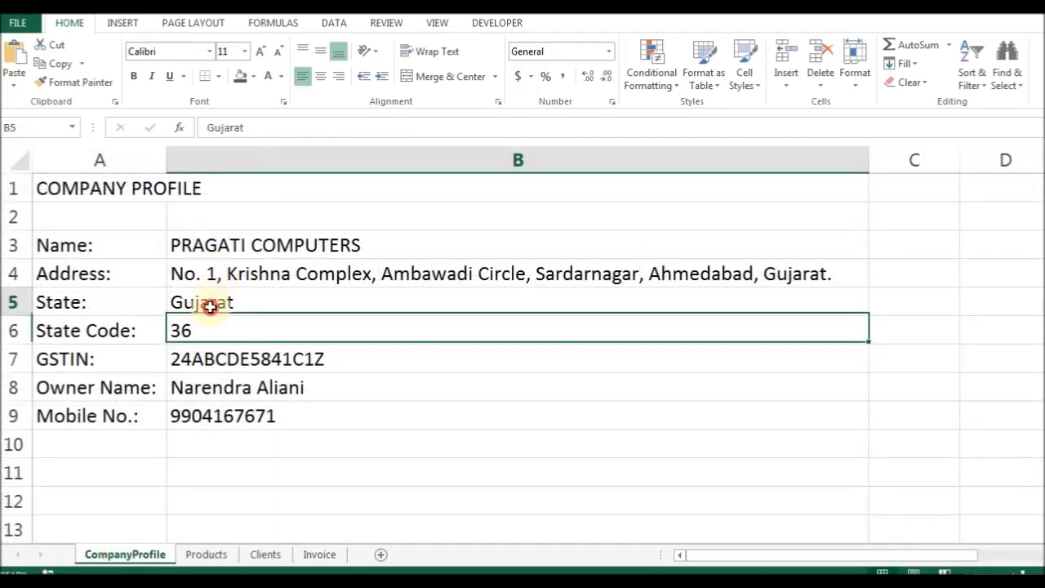
key("super")
key("Escape")
key("F2")
type("Ahmedabad")
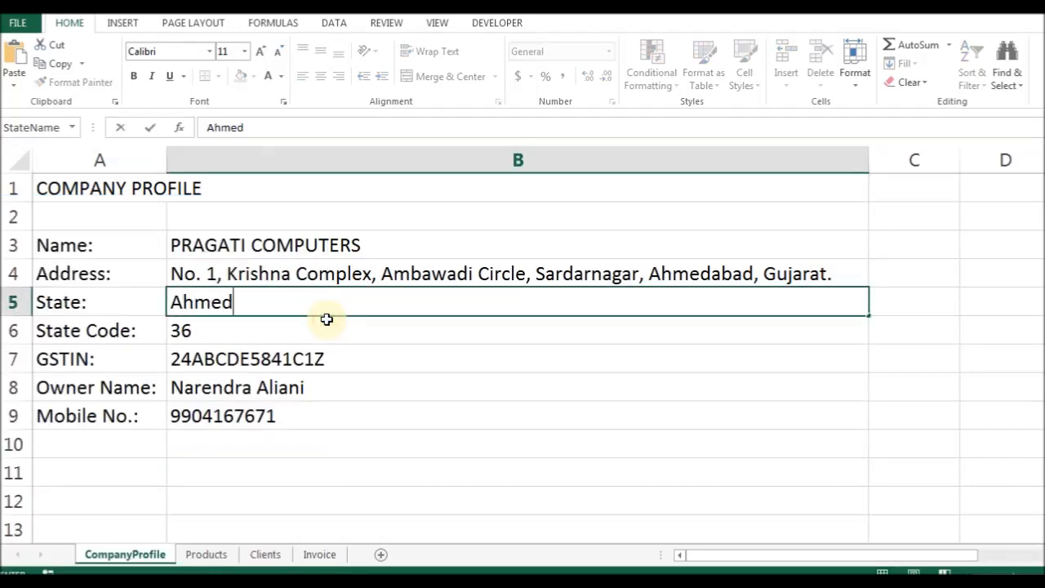
key("Return")
key("Up")
Undo both test changes and go back to Invoice, row 4.
key("ctrl+Page_Down")
key("ctrl+Page_Down")
key("ctrl+Page_Down")
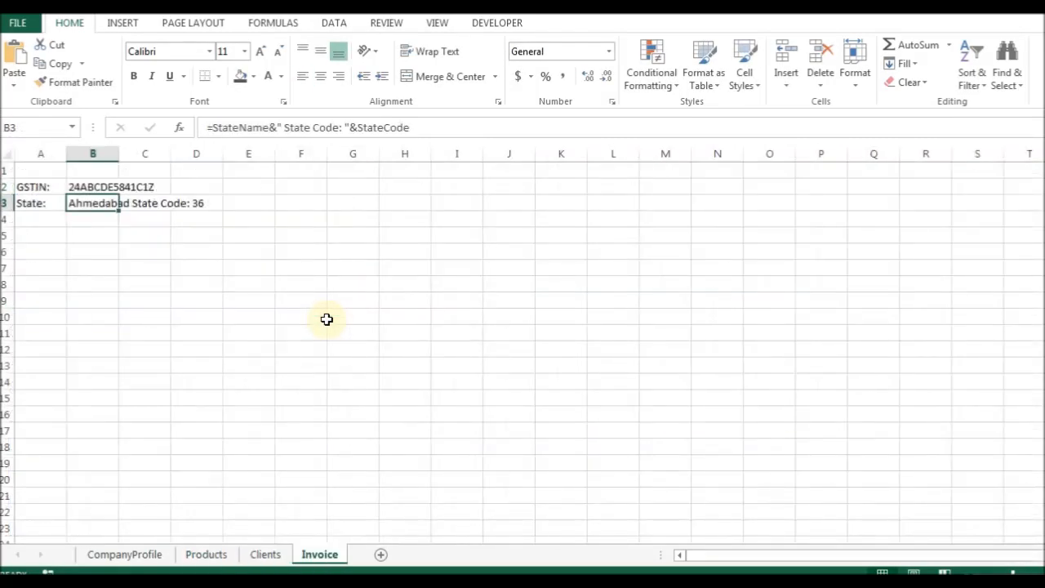
key("ctrl+z")
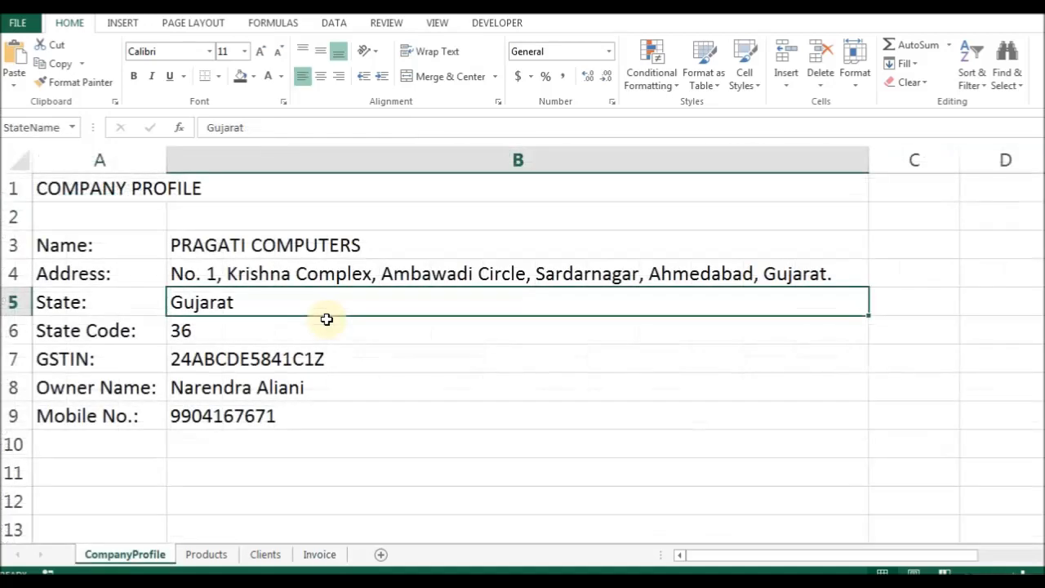
key("Down")
key("ctrl+Page_Down")
key("ctrl+Page_Down")
key("ctrl+Page_Down")
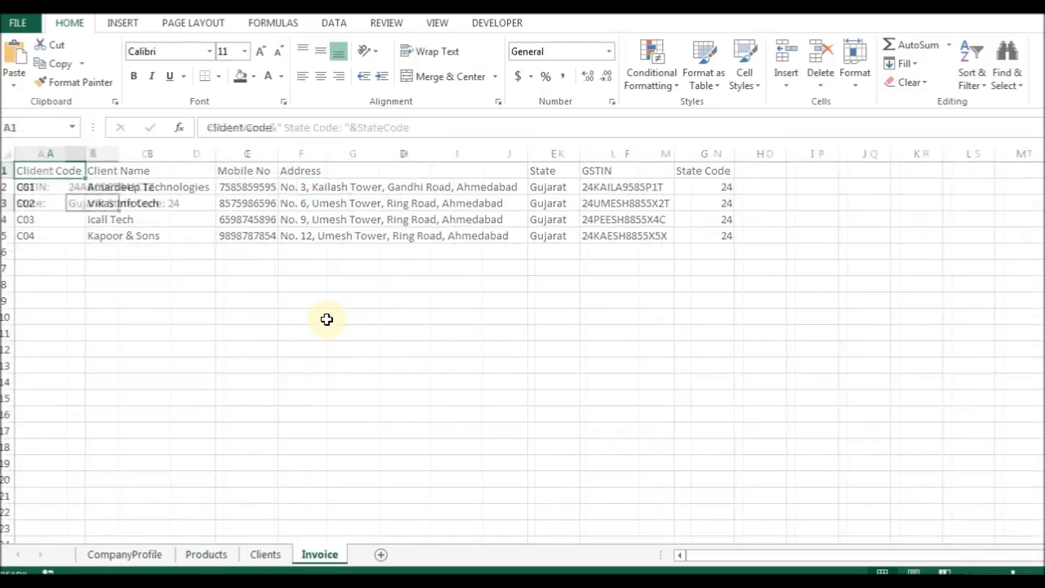
key("Down")
key("Left")
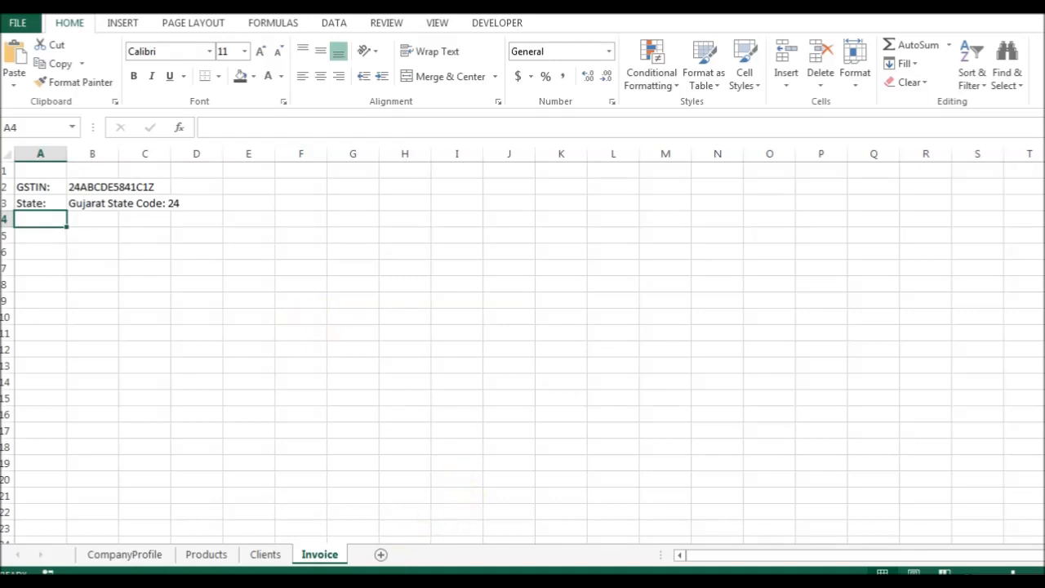
Check the sample invoice photo and select cell A1 on Invoice.
left_click(581, 583)
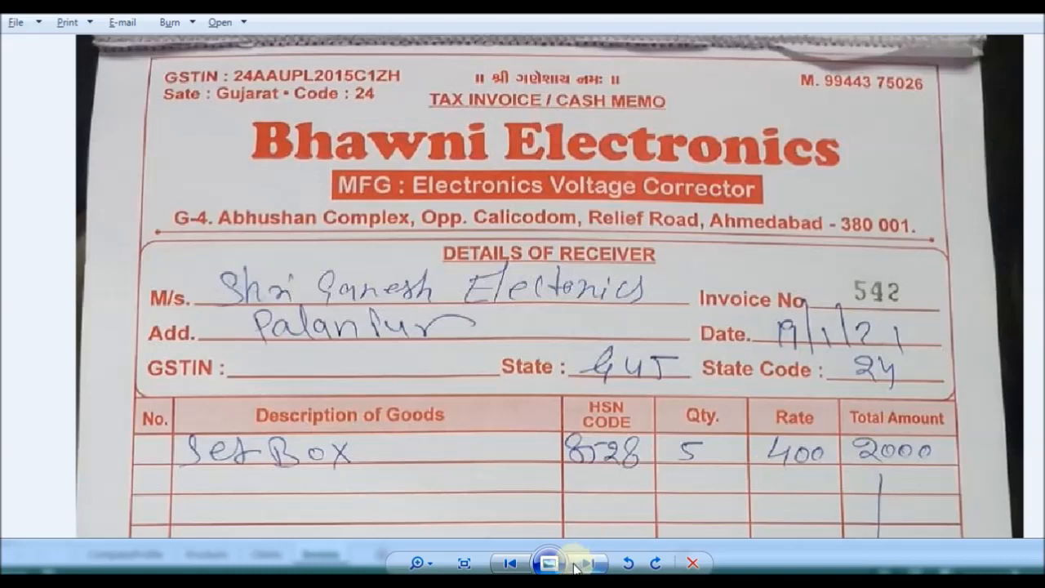
key("alt+Tab")
left_click(214, 187)
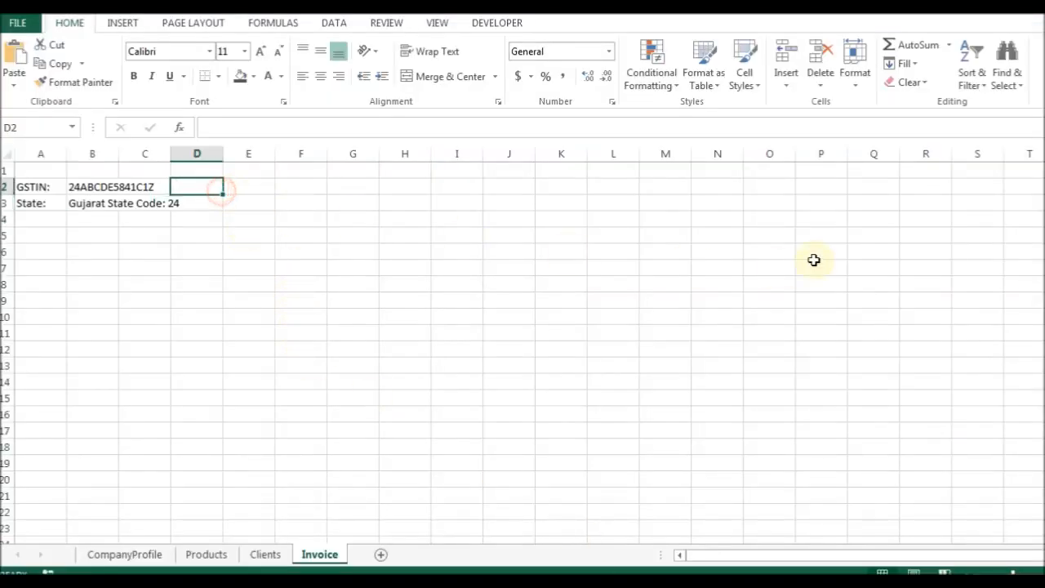
key("Right")
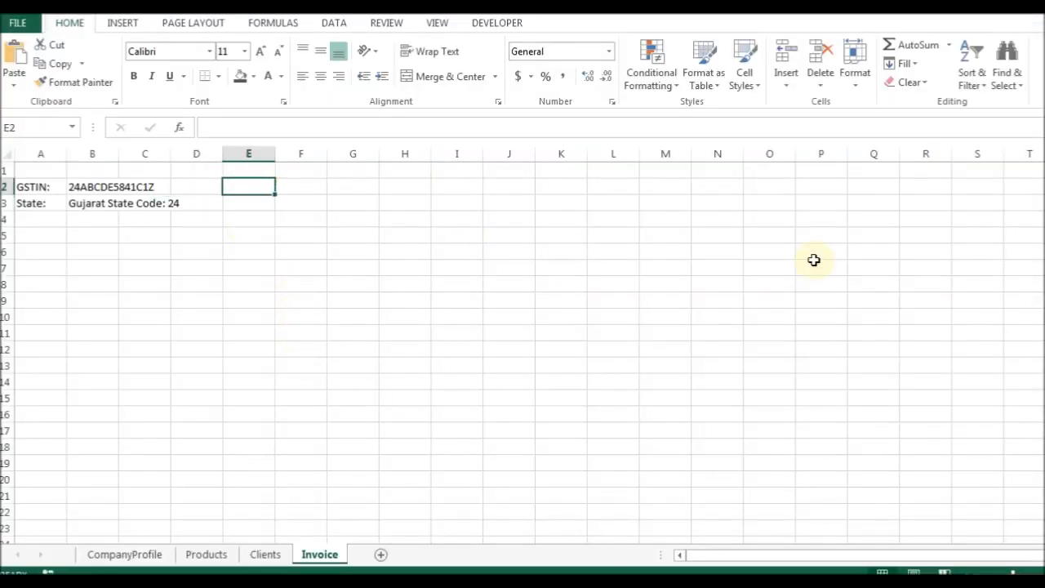
key("Up")
key("Left")
key("Left")
key("Left")
key("Left")
Enter the title 'TAX INVOICE/ CASH MEMO' in A1, then open CompanyProfile.
type("TA")
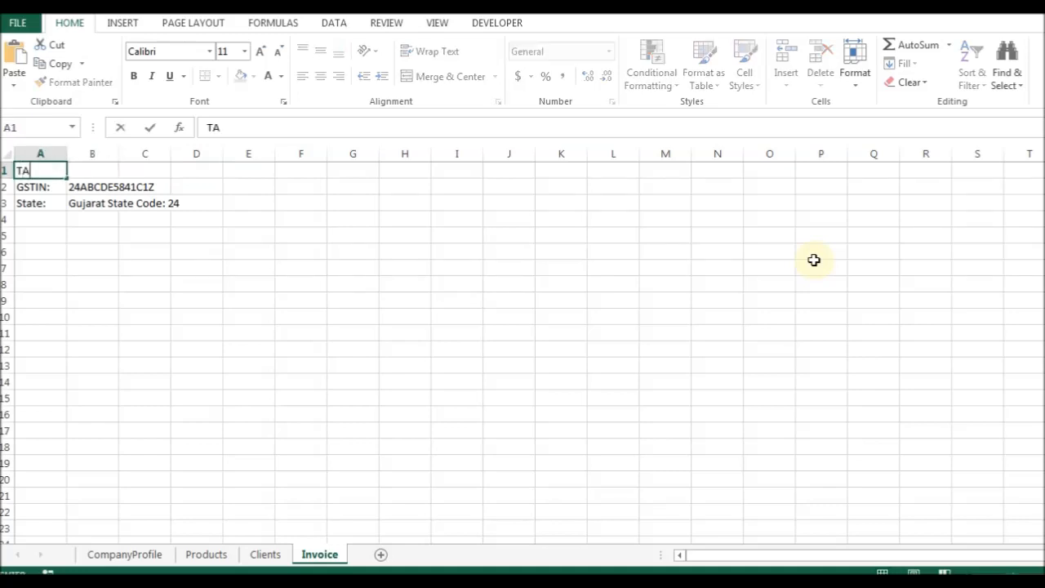
type("X INVOICE/ CASH MEMO")
key("Return")
key("Up")
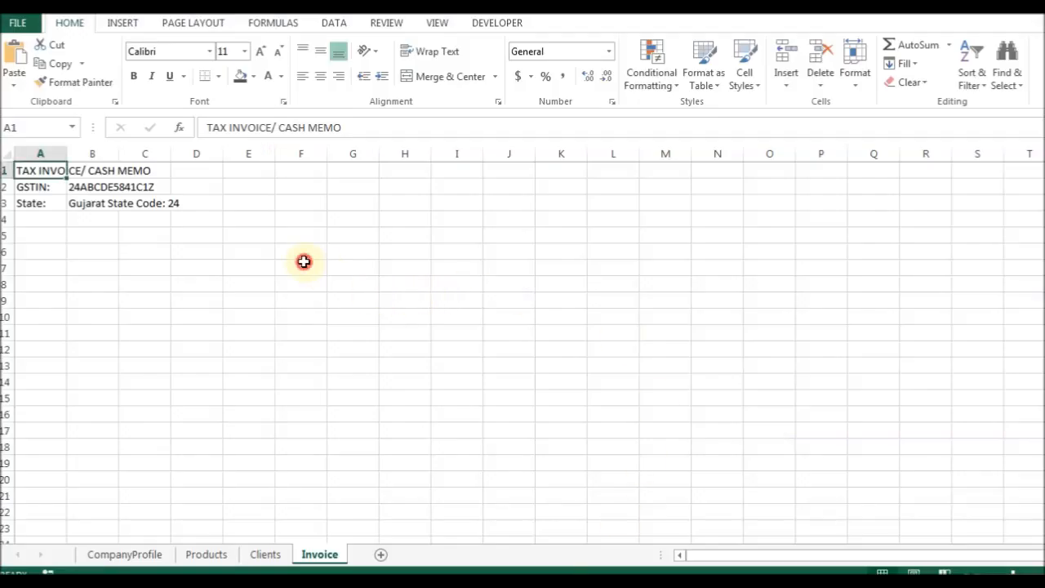
left_click(301, 264)
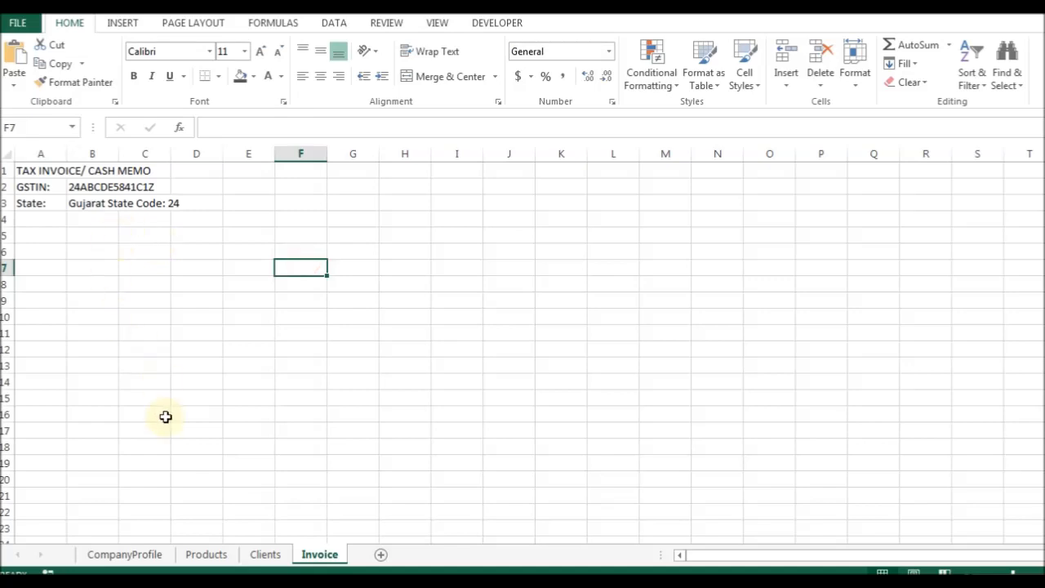
left_click(129, 560)
left_click(82, 302)
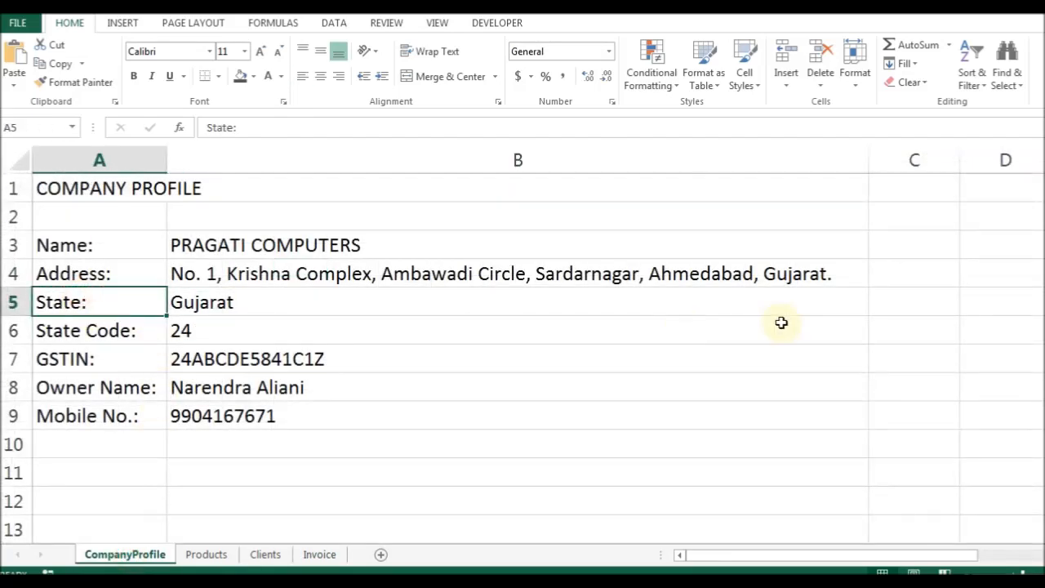
key("Up")
key("ctrl+shift+plus")
key("r")
key("Return")
type("Ra")
key("BackSpace")
key("BackSpace")
type("Tage Line")
key("BackSpace")
key("BackSpace")
key("BackSpace")
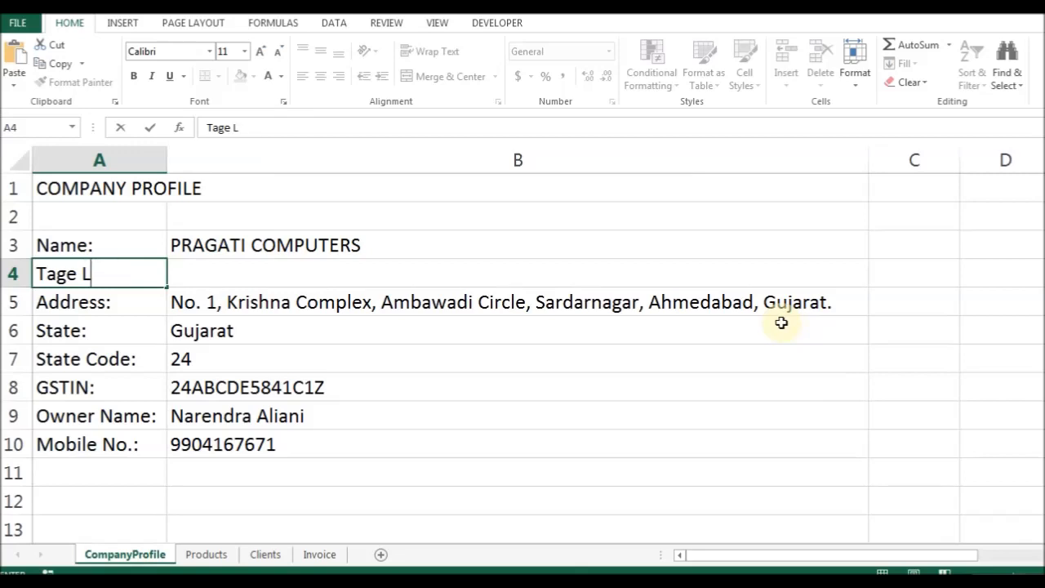
type("Line:")
key("Return")
key("Right")
key("Up")
type("Classes, Sales & Service")
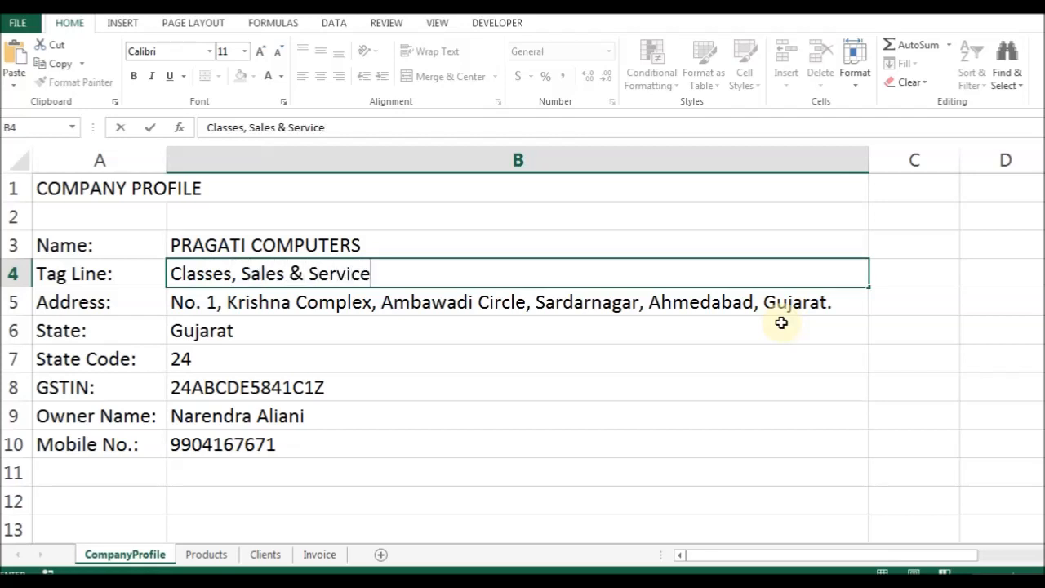
type("s")
key("Return")
key("Left")
key("Up")
key("Down")
key("ctrl+shift+equal")
key("r")
key("Return")
key("Up")
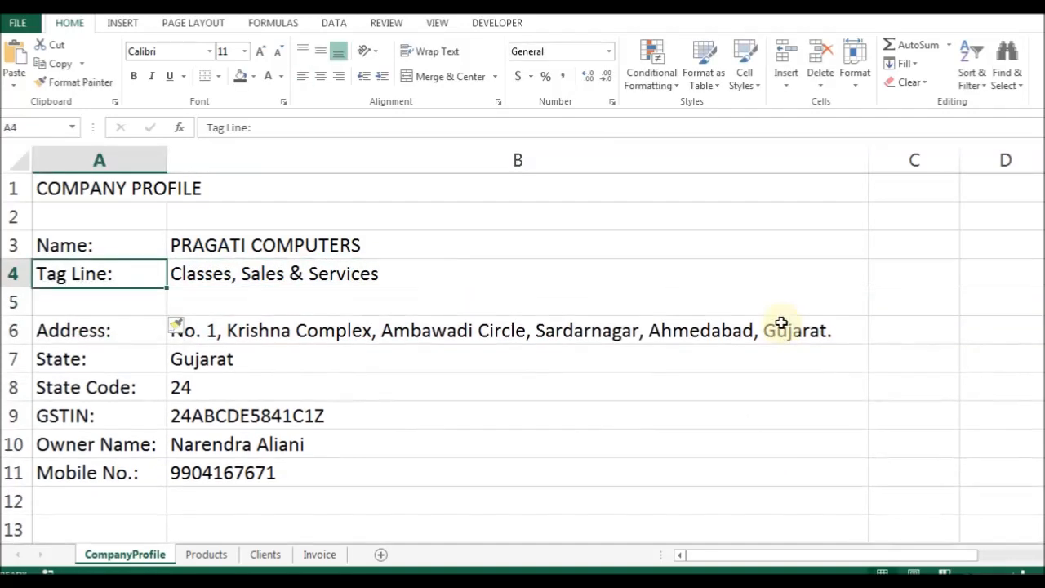
type("Services:")
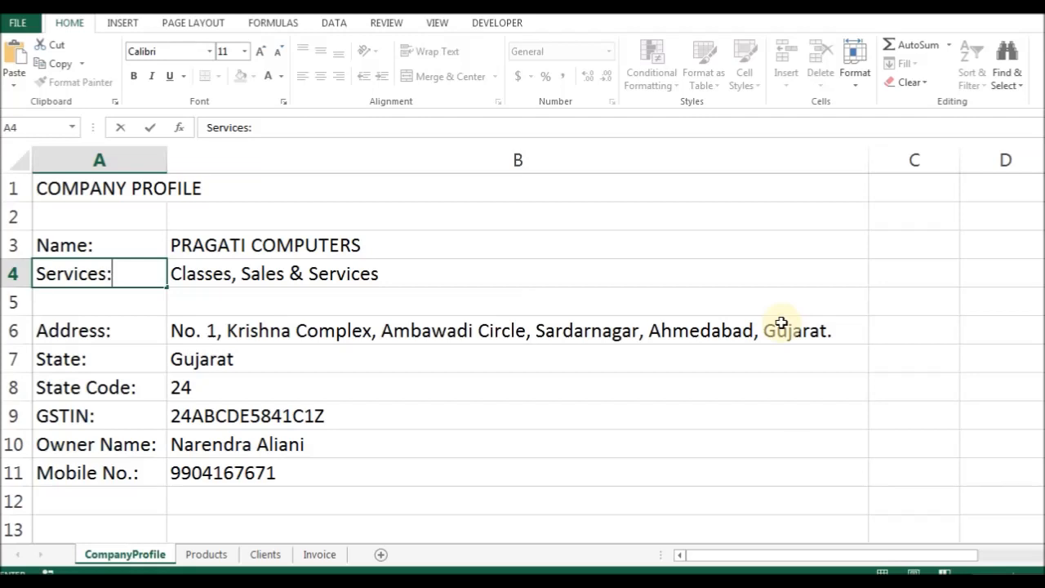
key("Return")
type("Tag Line")
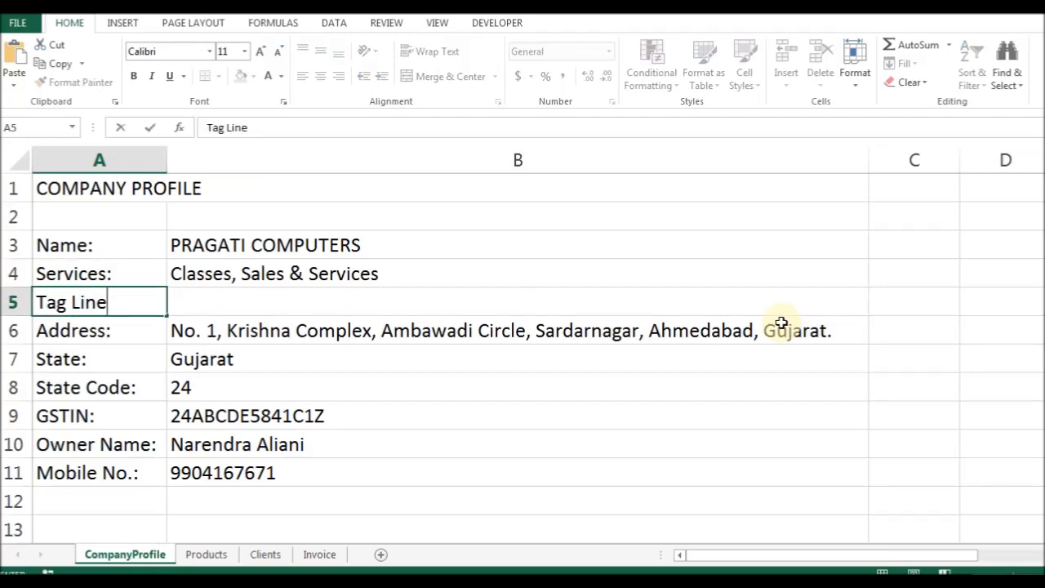
type(":")
key("Return")
key("Right")
key("Up")
type("Work S")
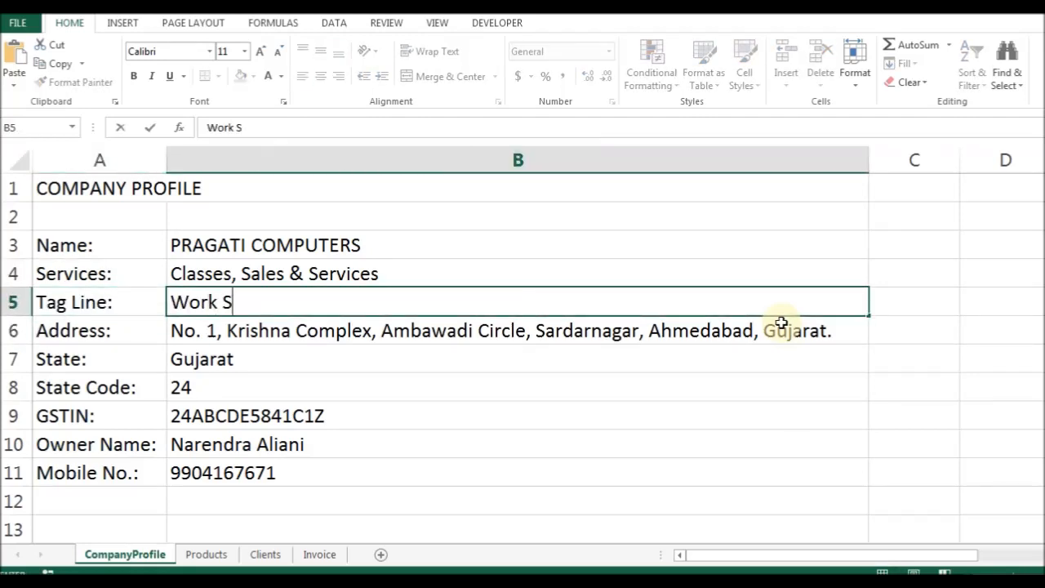
type("mart, Don't Works")
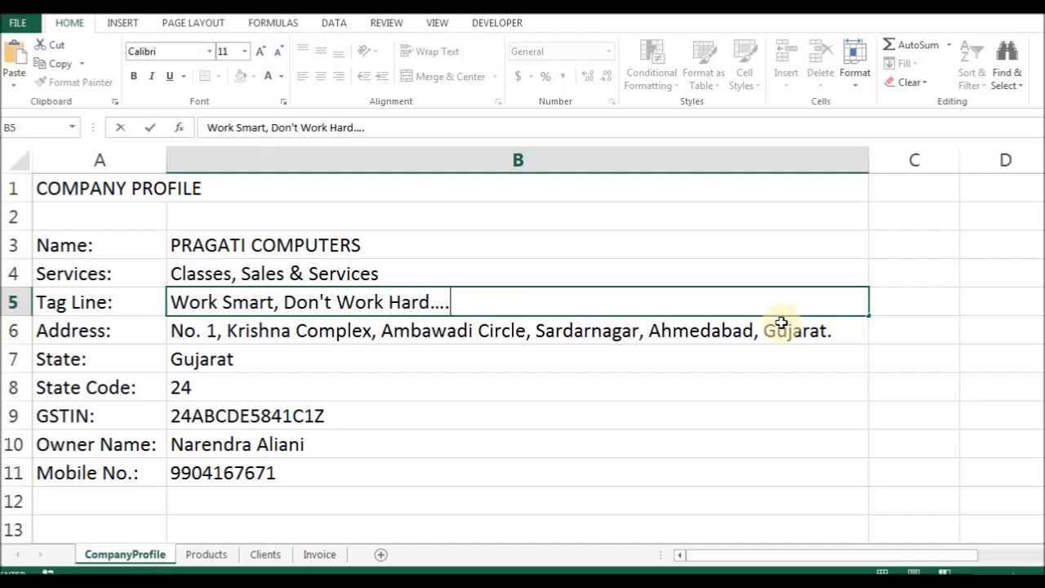
type("mart!!!!!")
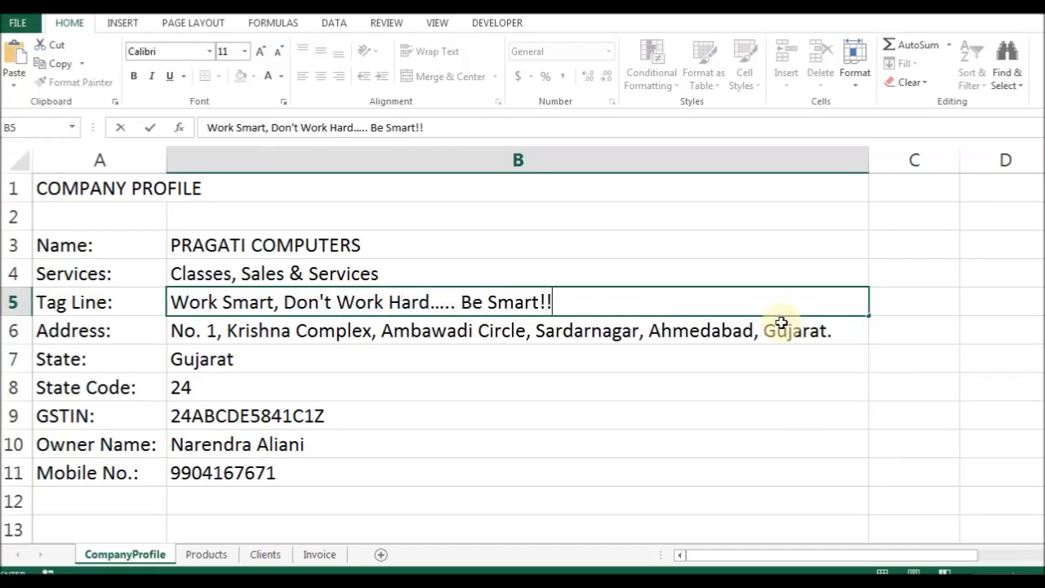
key("Return")
key("F2")
key("BackSpace")
key("BackSpace")
type("!")
key("Return")
key("Up")
key("Left")
key("Up")
key("Right")
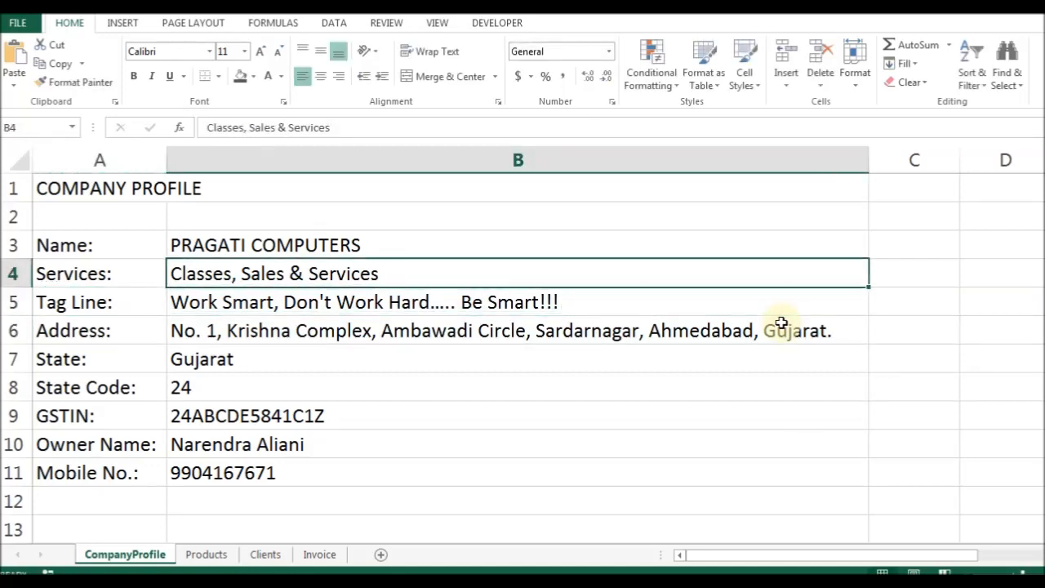
left_click(18, 129)
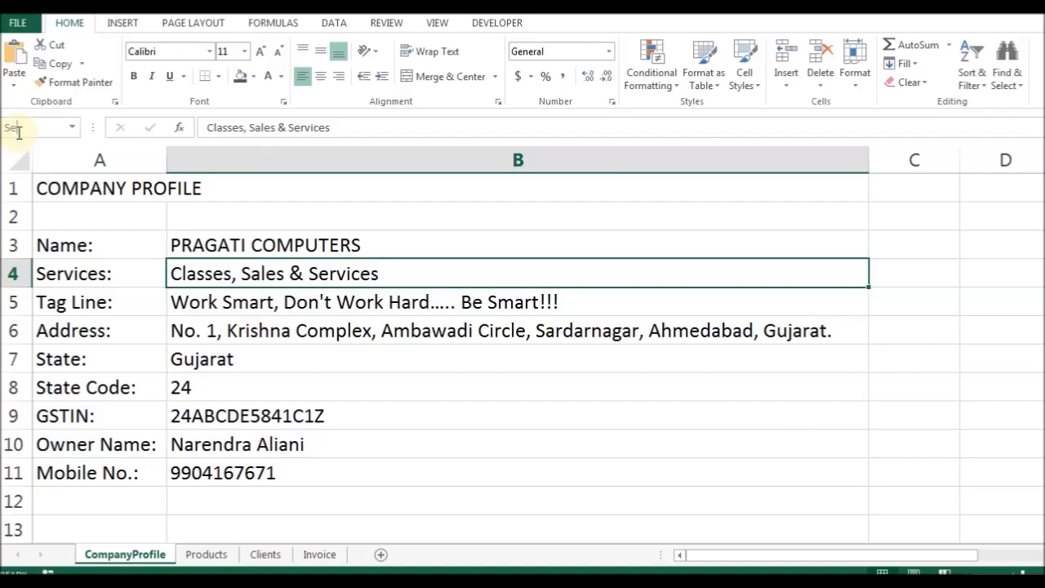
key("Return")
key("Down")
left_click(18, 128)
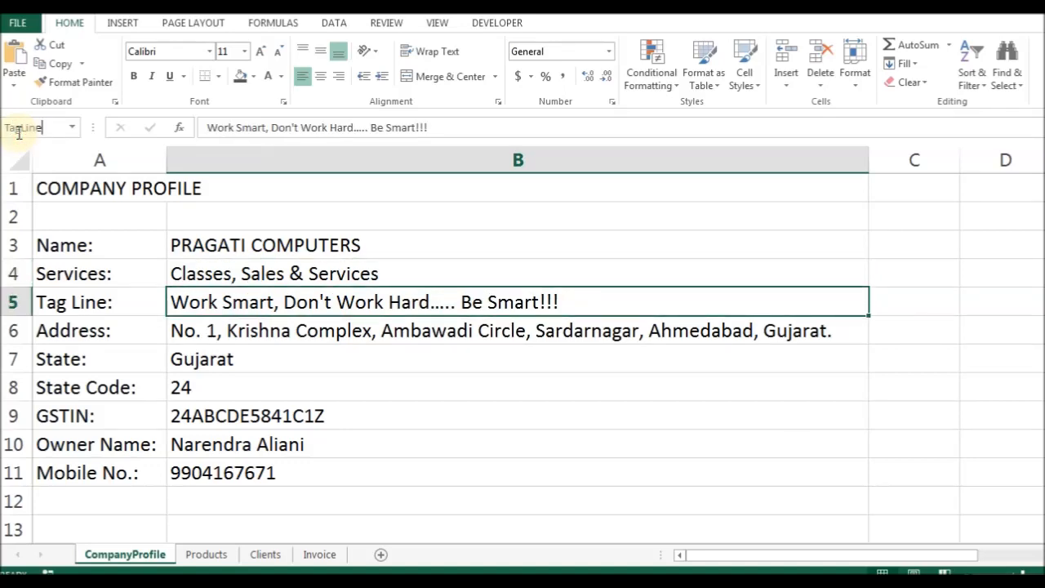
key("Return")
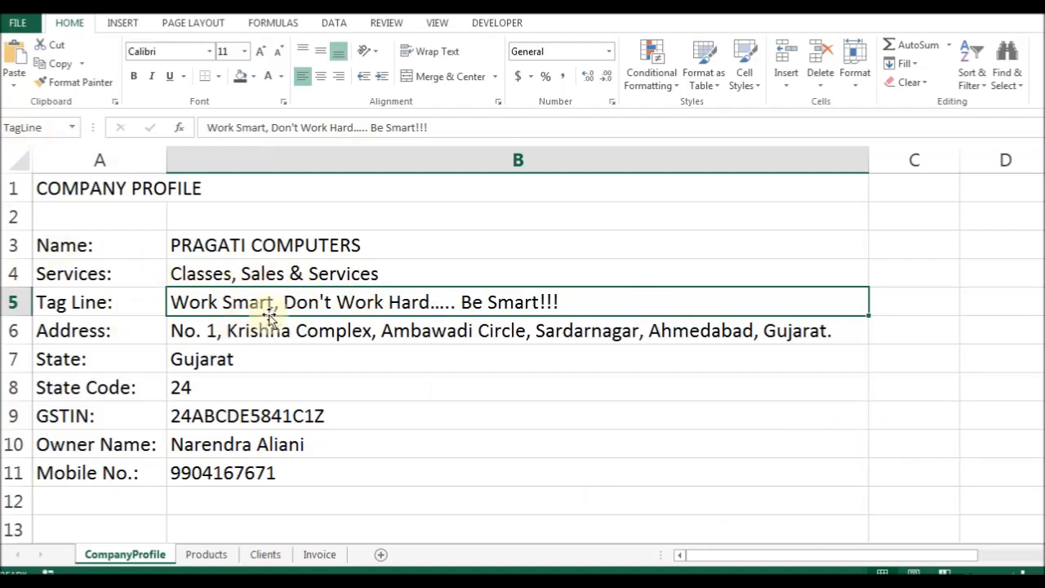
left_click(322, 554)
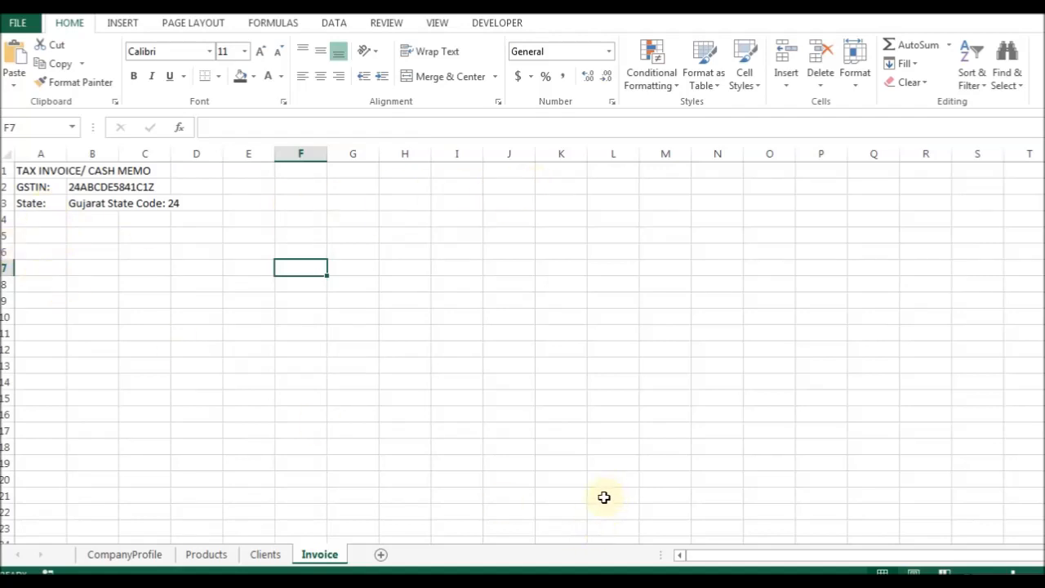
mouse_move(571, 580)
left_click(571, 506)
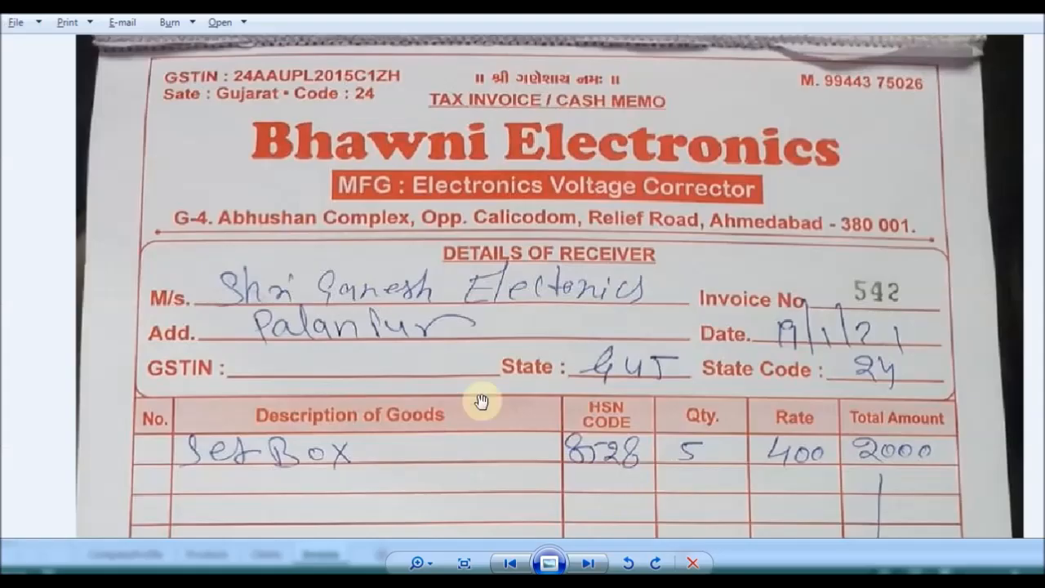
left_click_drag(226, 350, 213, 291)
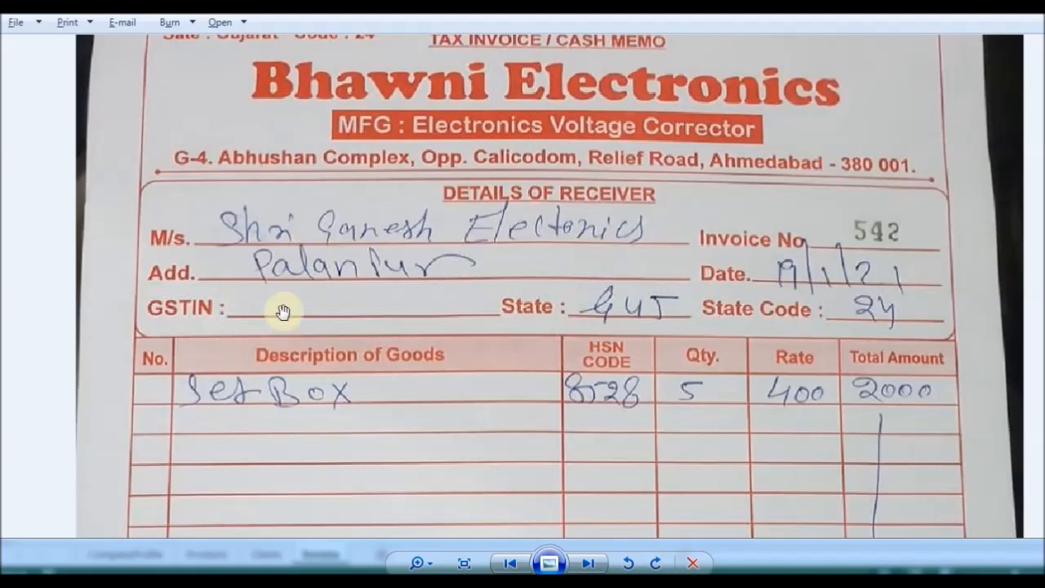
left_click_drag(213, 408, 198, 363)
left_click(581, 581)
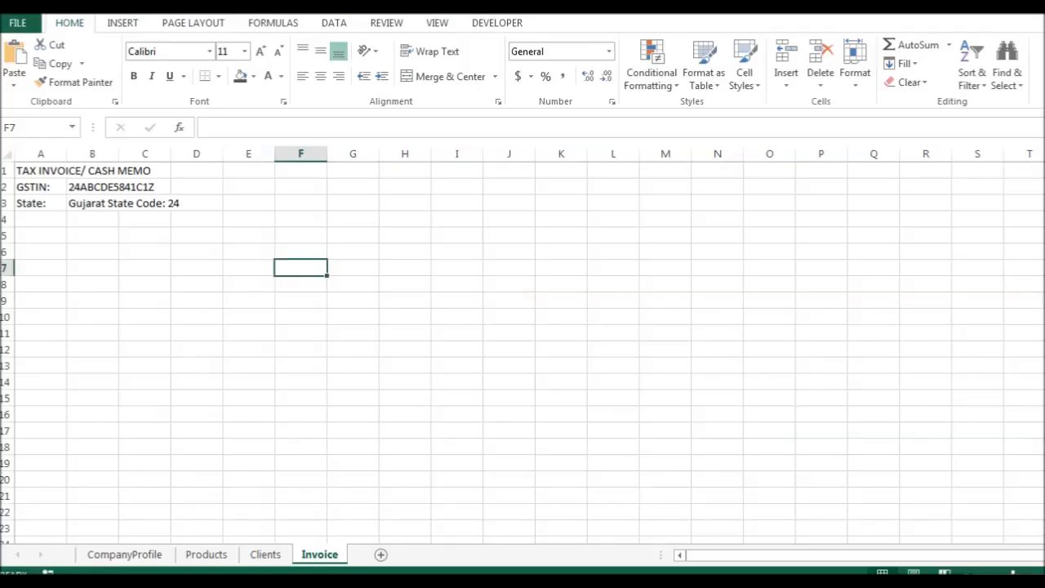
Enter a bold CUSTOMER DETAILS: heading in cell A6.
left_click(40, 253)
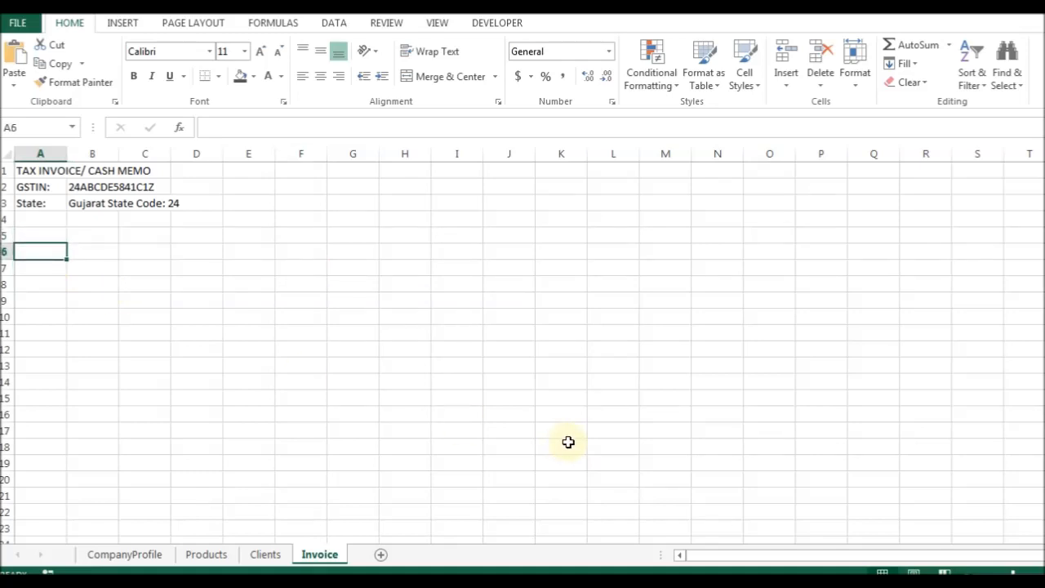
type("CUSTOMER DETAILS")
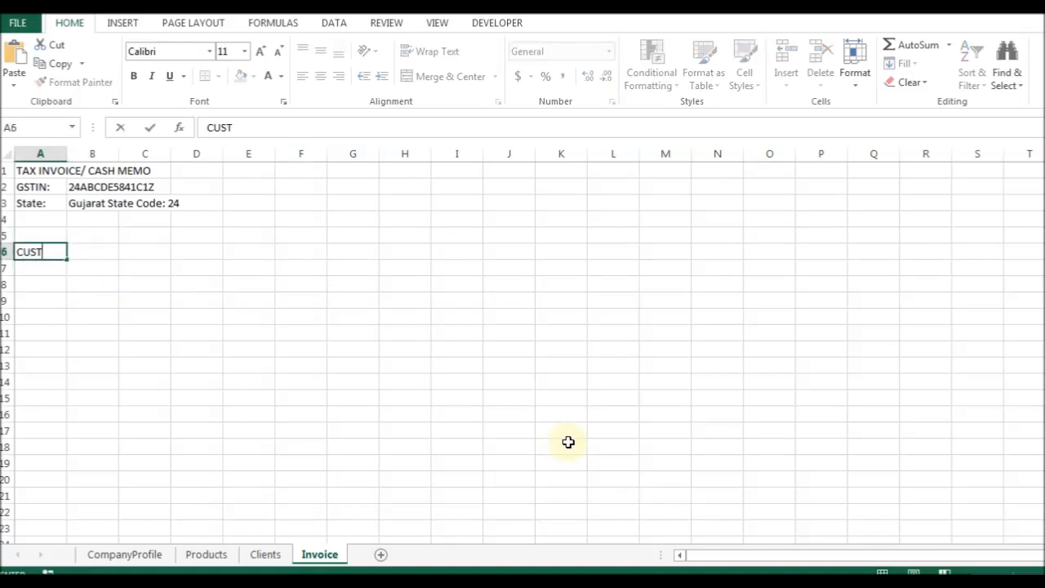
key("Return")
key("Up")
key("F2")
type(":")
key("ctrl+Return")
key("ctrl+b")
Add a bold Agency: label in A7.
key("Down")
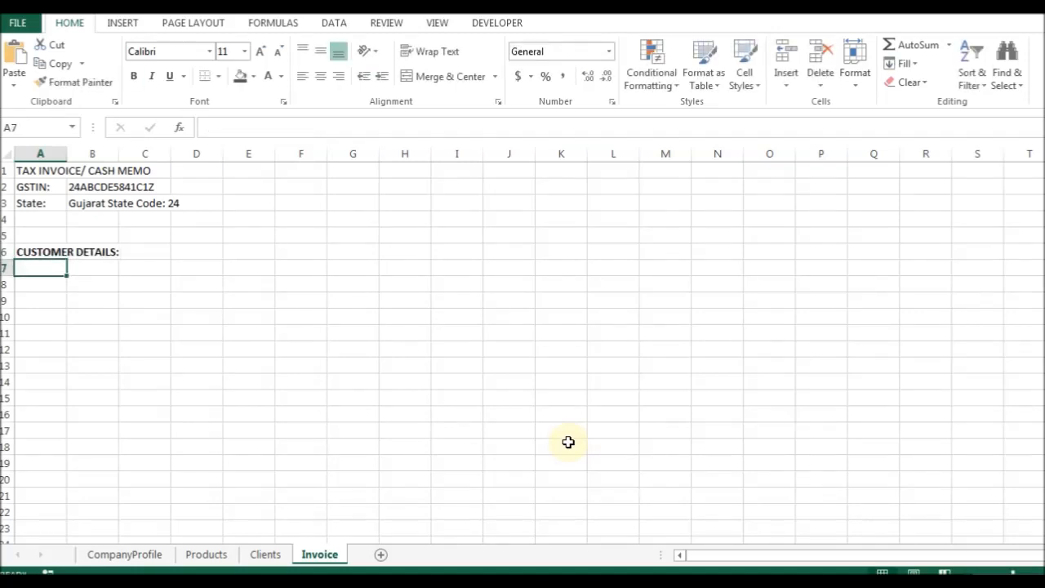
type("N")
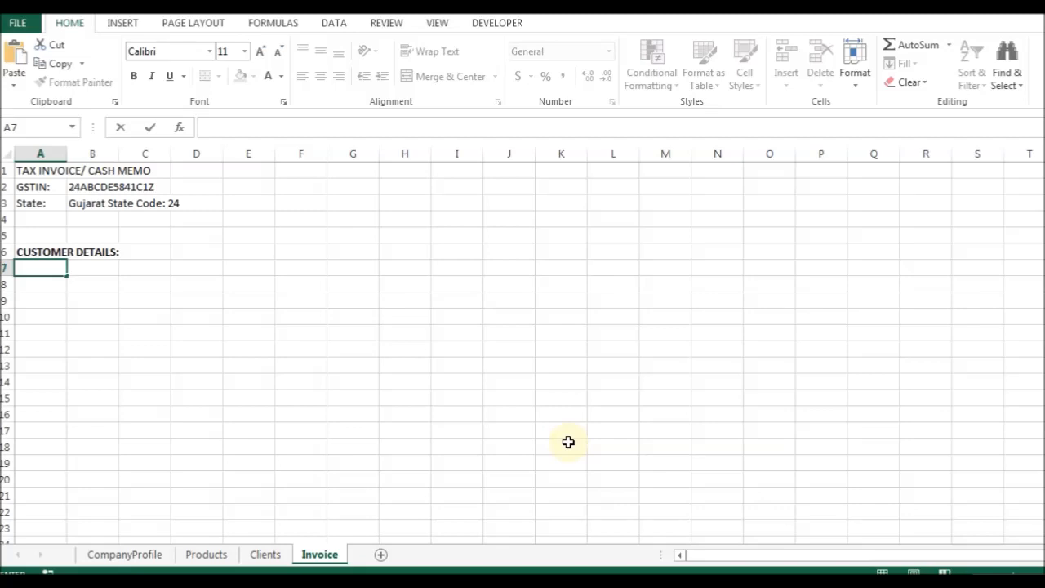
type("Agency:")
key("ctrl+Return")
key("ctrl+b")
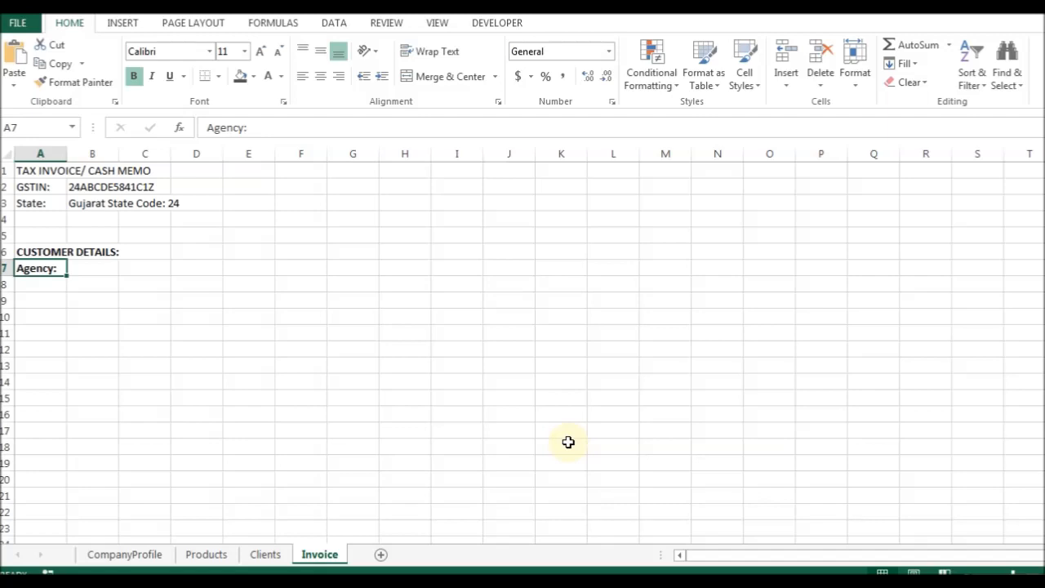
Review the Clients sheet's code, name, mobile and address fields, then return to Invoice.
left_click(267, 554)
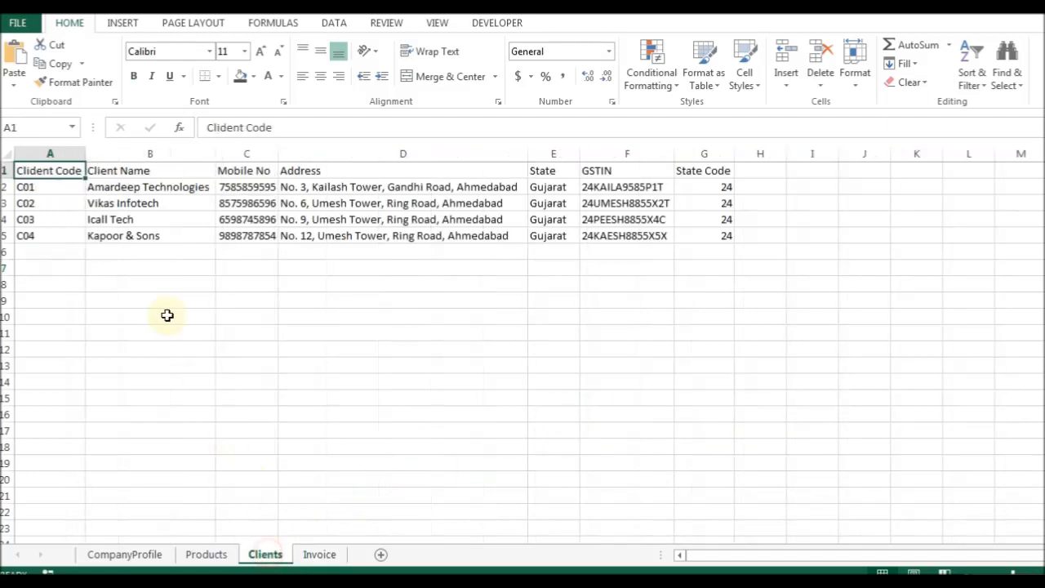
left_click(33, 189)
left_click(98, 187)
left_click(256, 186)
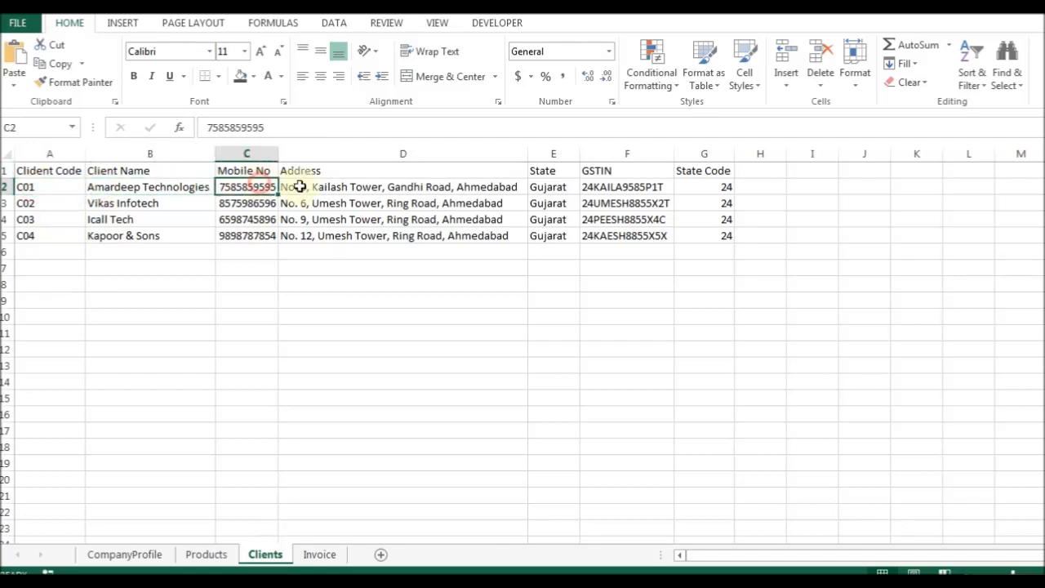
left_click(320, 186)
left_click(319, 554)
Replace the Agency: label in A7 with Client Code:.
key("Down")
key("Up")
key("BackSpace")
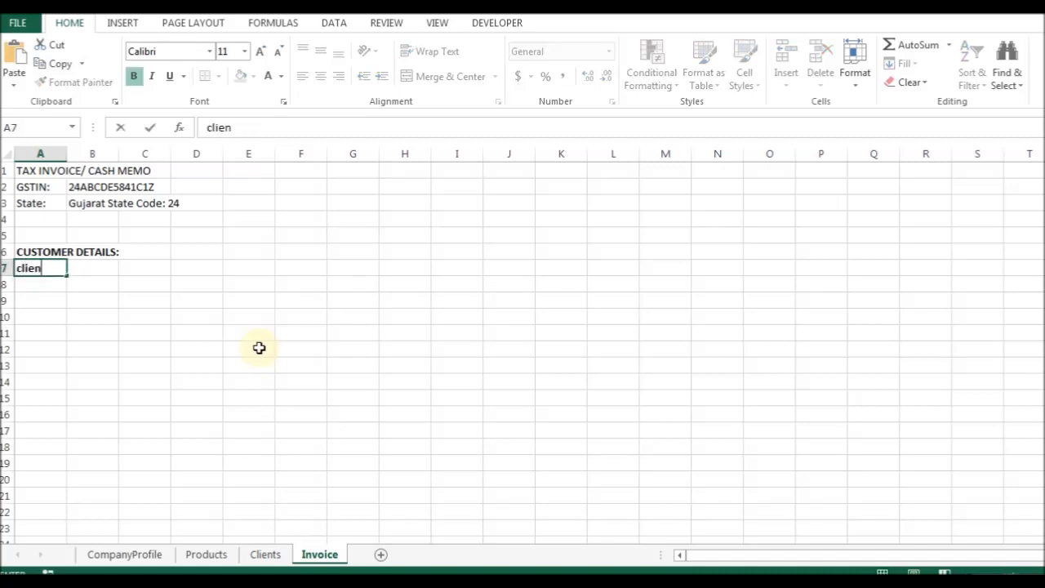
key("ctrl+Return")
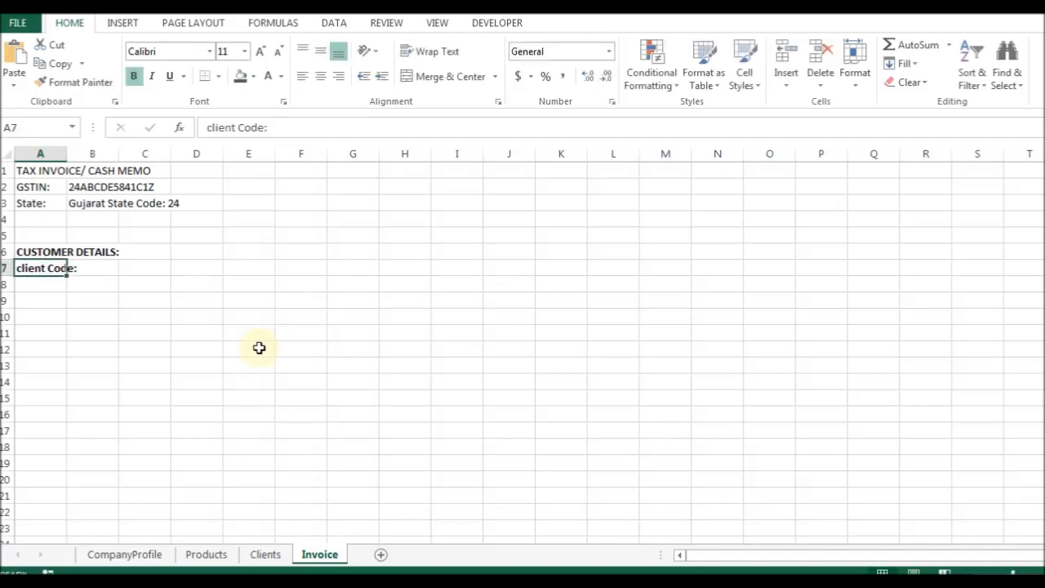
key("F2")
key("Home")
key("Delete")
type("C")
key("Return")
key("Up")
Add Client Name: in A8 and Address: in A9.
key("Down")
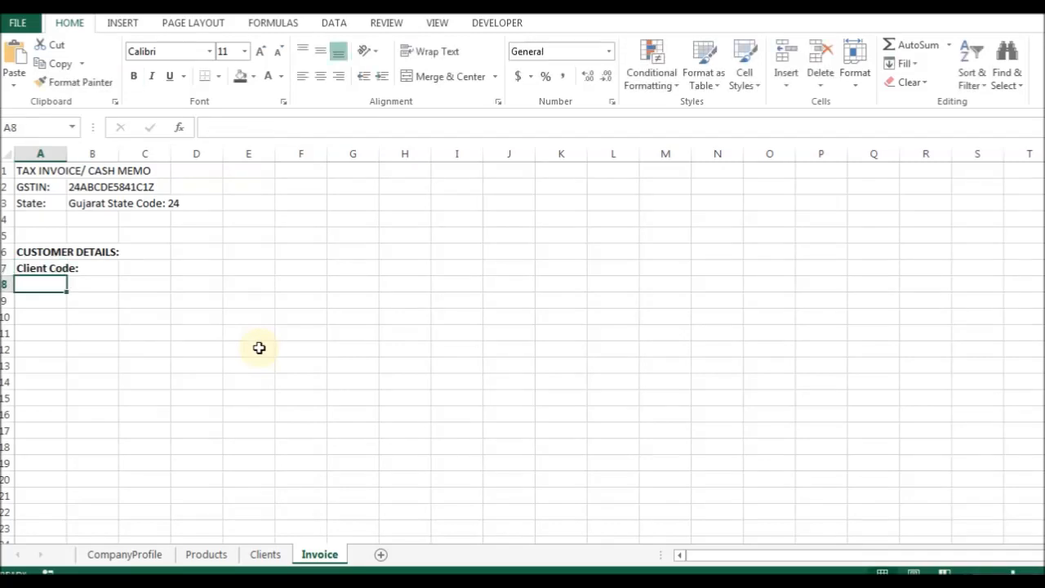
type("Client Name:")
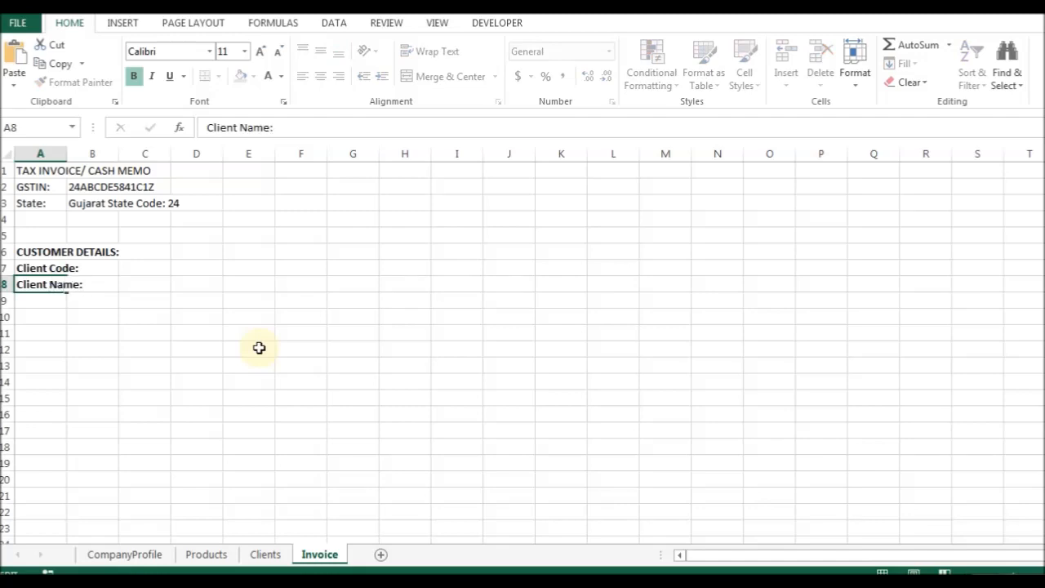
key("Return")
type("A")
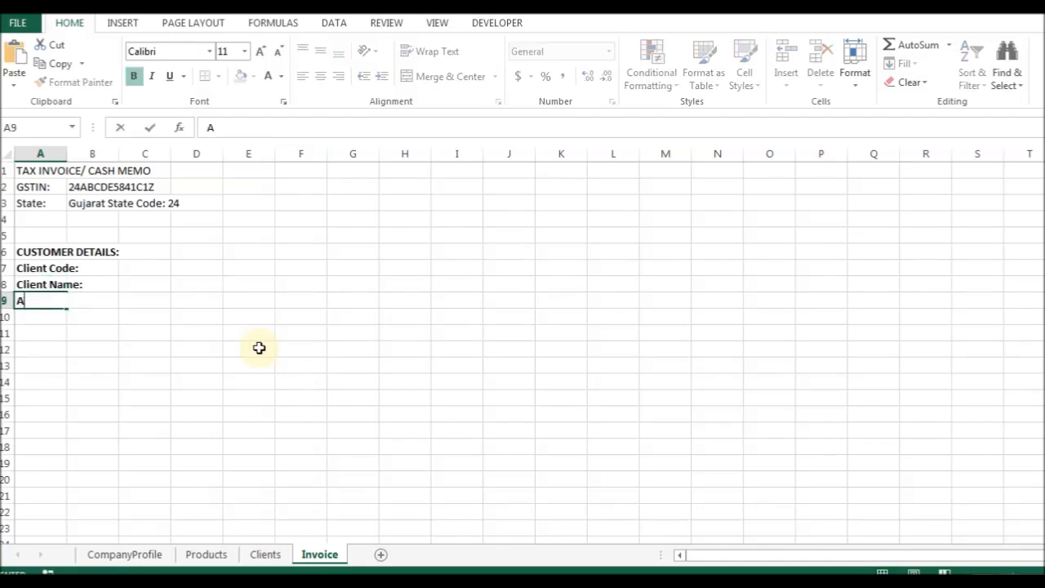
type("ddress:")
key("Return")
key("Down")
key("Down")
key("Down")
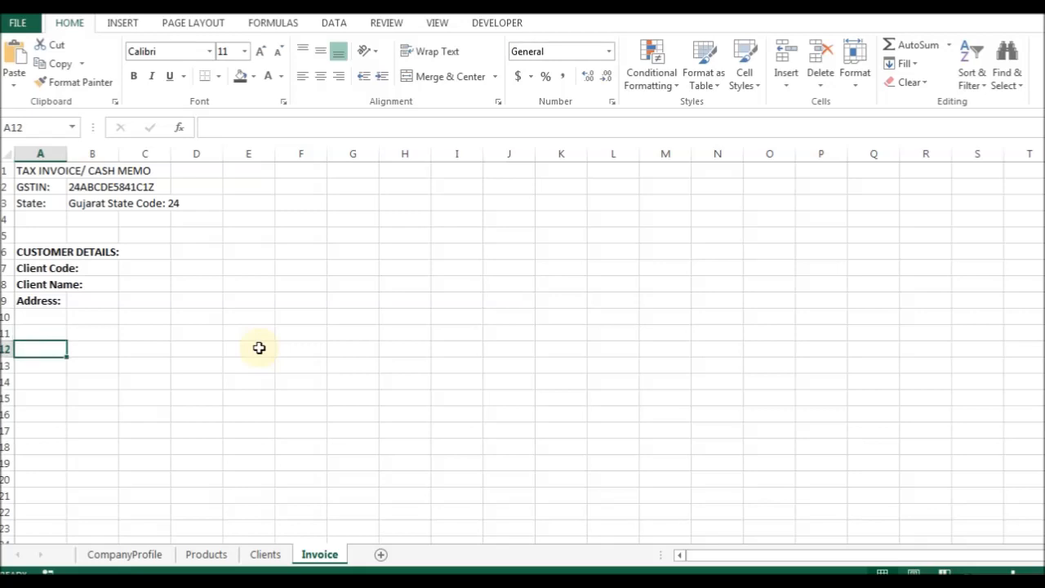
key("Up")
left_click(470, 581)
Scroll the invoice photo to view its goods table, then return to Excel.
left_click_drag(387, 515, 298, 308)
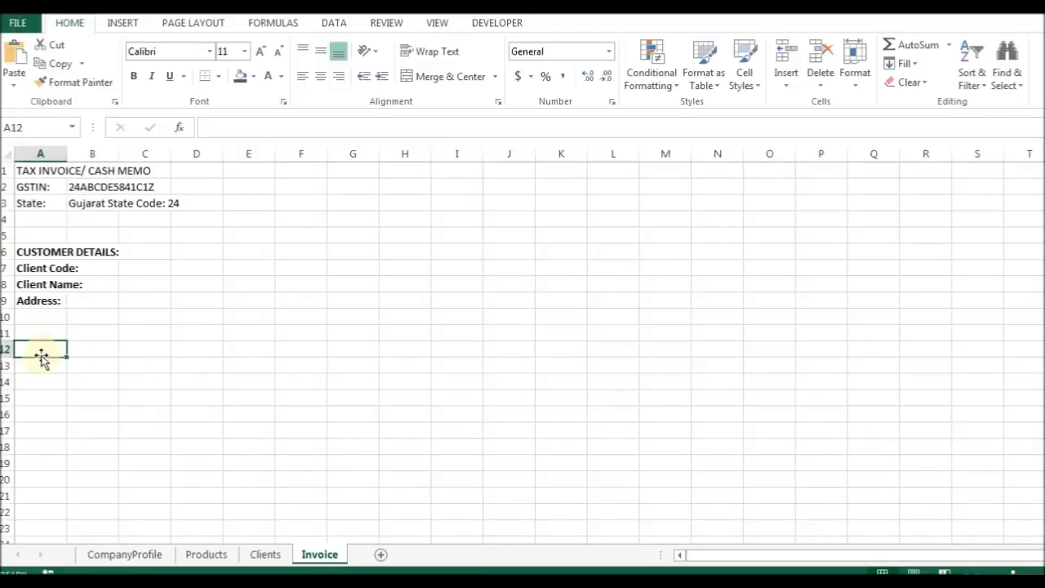
left_click(49, 350)
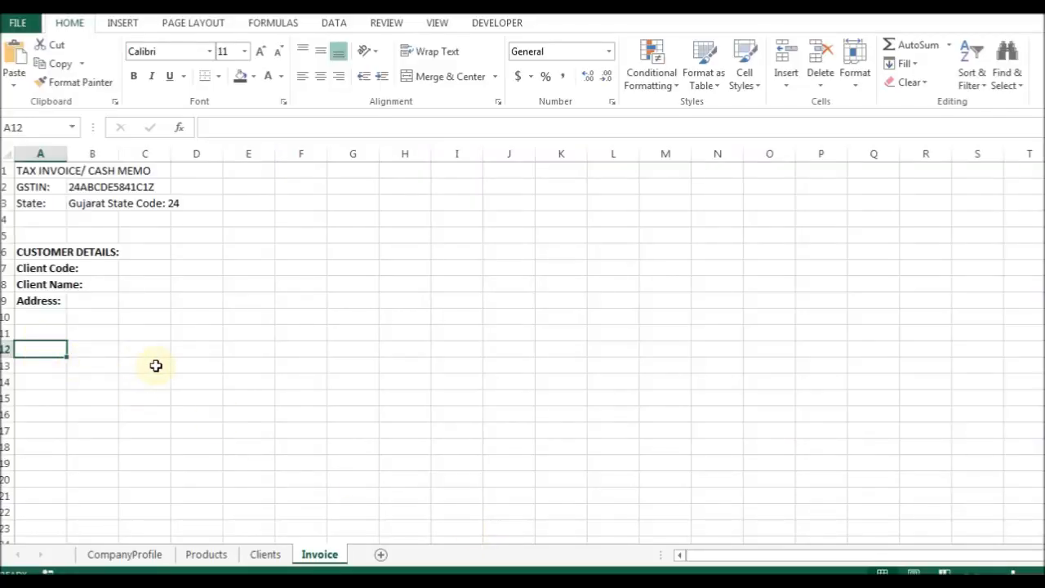
Enter Sr. No. and Product Code headings in A13:B13, fitting column B.
key("Down")
type("Sr. No.")
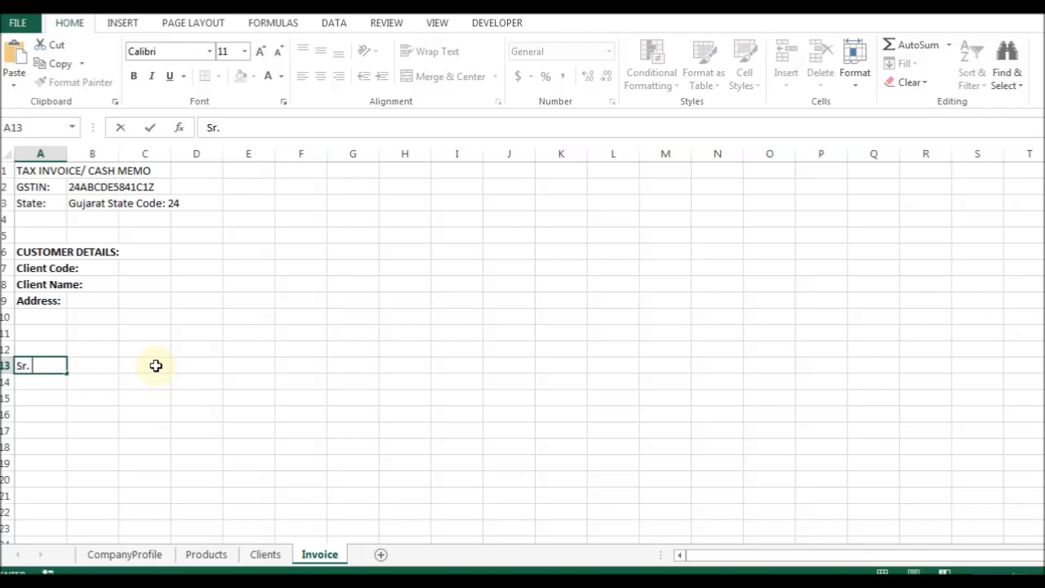
key("Tab")
type("Product Code")
key("Tab")
key("Left")
key("alt+o")
key("c")
key("a")
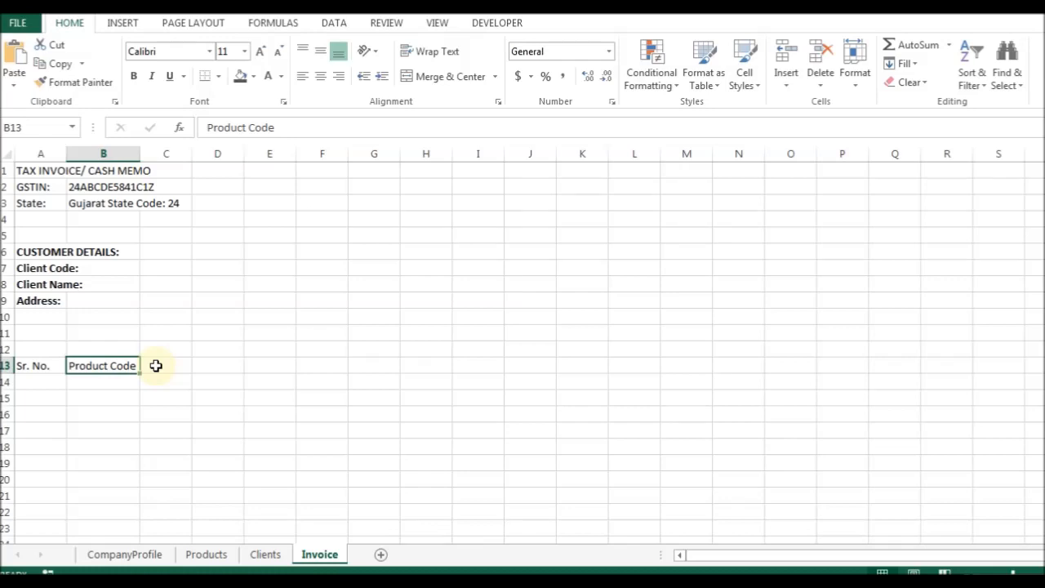
Add the Product Name heading in C13 and fit column C to it.
left_click(155, 365)
type("Produc")
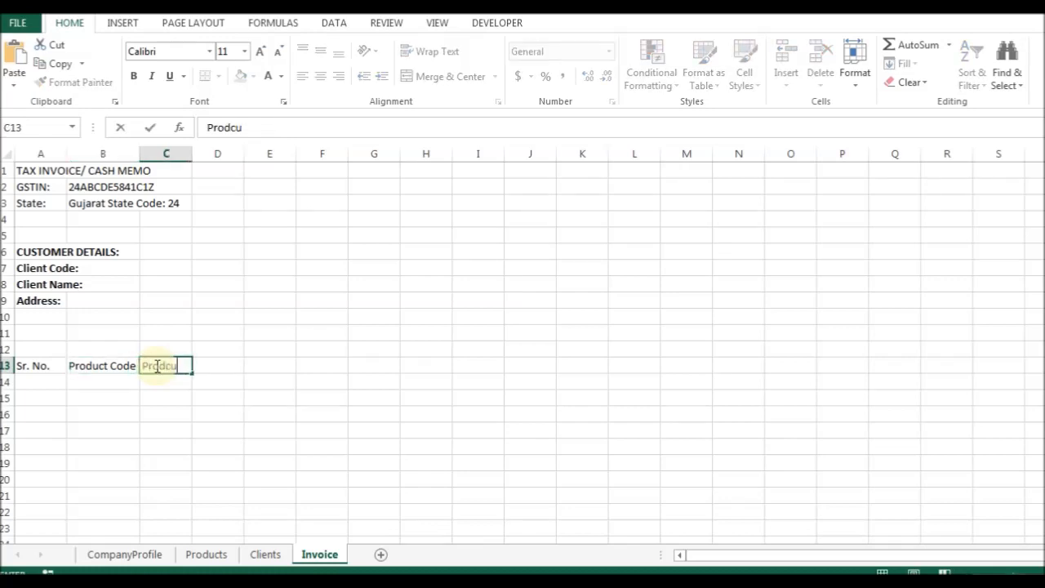
type("t Name")
key("Tab")
key("Left")
key("alt+o")
key("c")
key("a")
Add HSN Code, Qty, Rate and Amount headings in D13:G13.
key("Right")
type("HSN Code")
key("Tab")
key("Left")
key("Right")
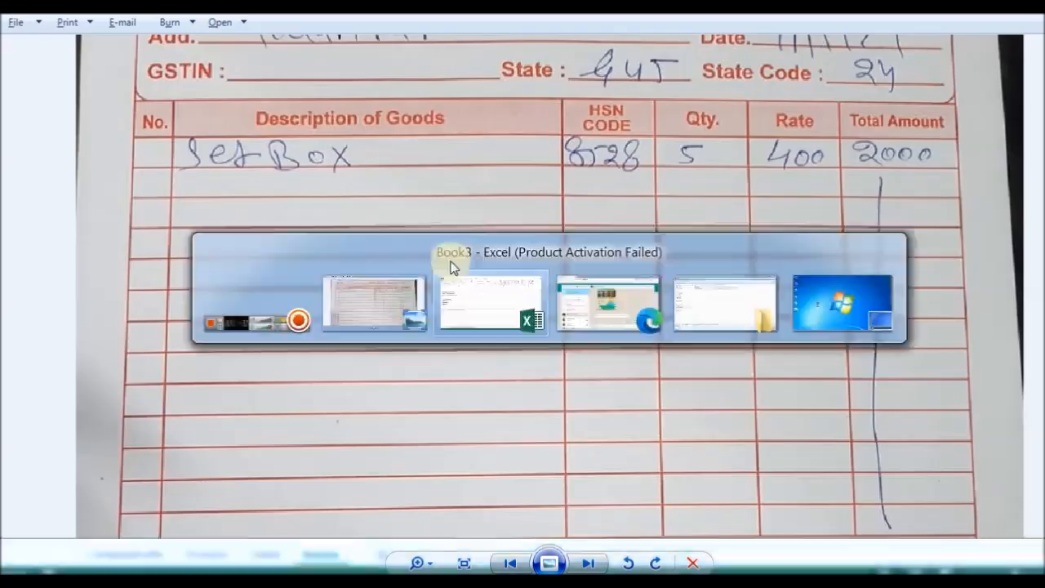
type("Qty")
key("Tab")
type("Rate")
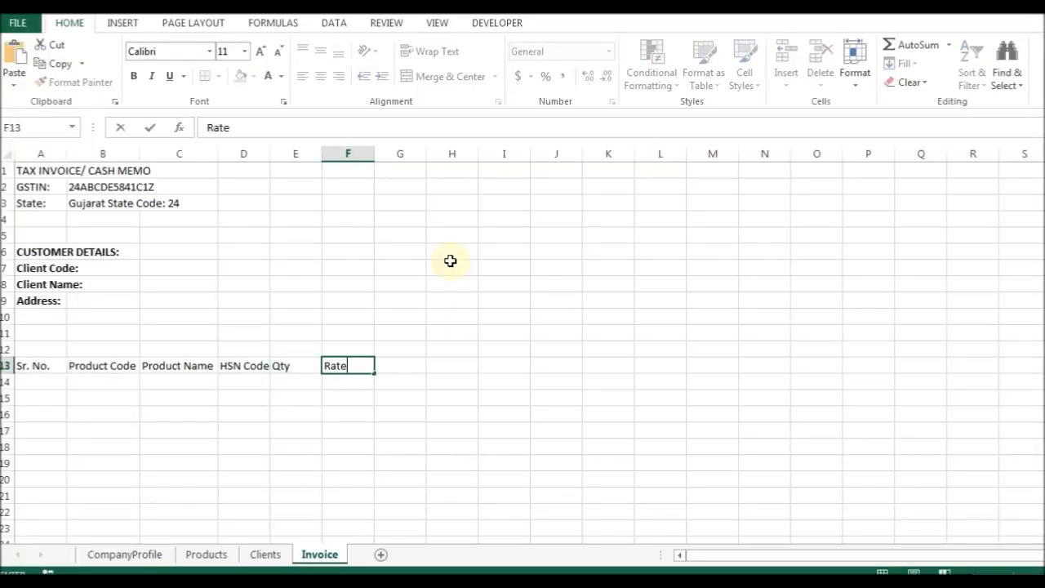
key("Tab")
type("Ao")
type("oun")
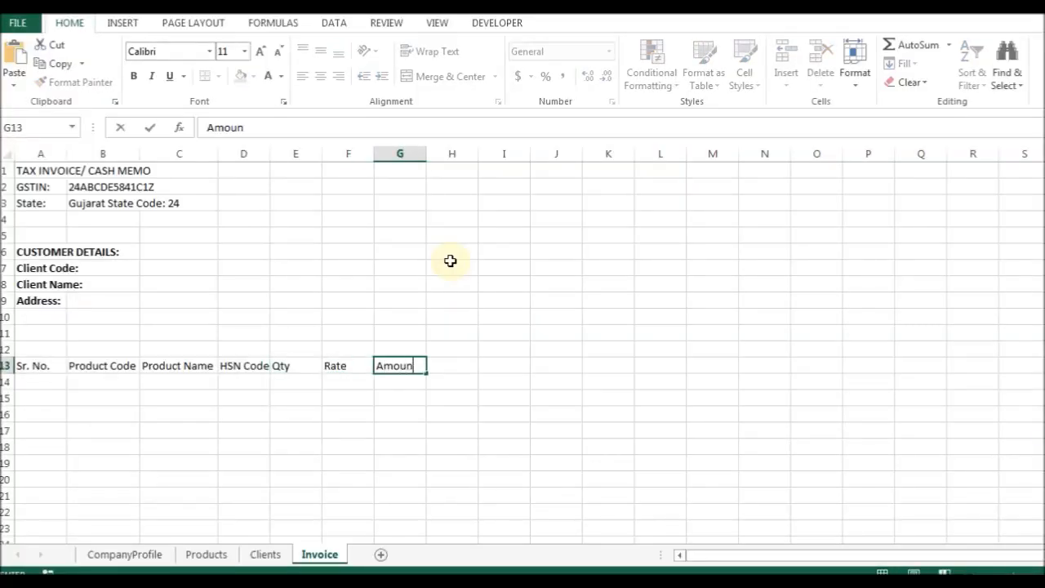
type("t")
key("Left")
key("Left")
key("Right")
key("Right")
key("Left")
key("Left")
key("Left")
key("Left")
key("Left")
key("Left")
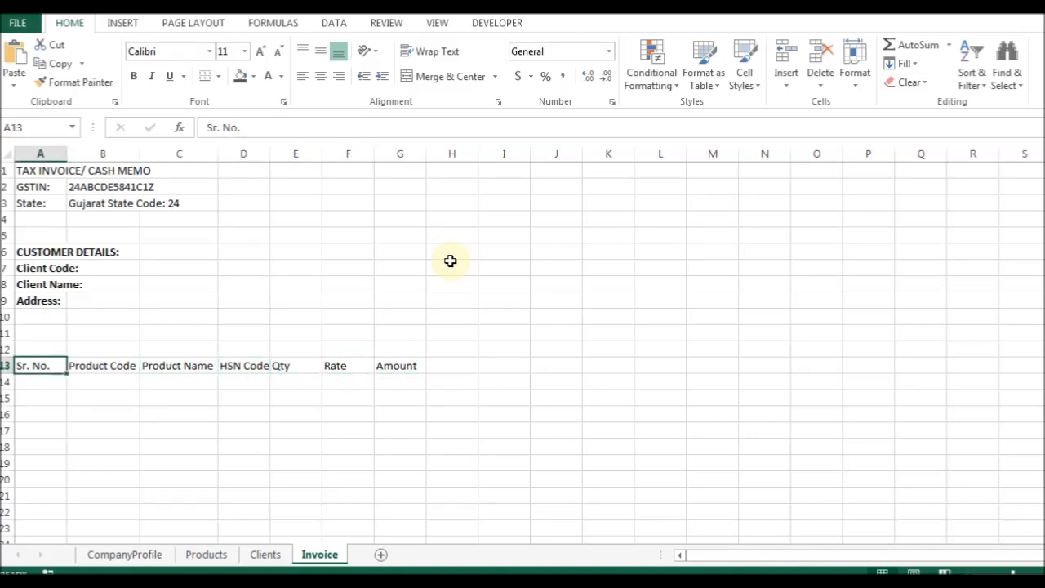
key("ctrl+shift+plus")
Insert a blank column before Sr. No. and set its width to 1.
key("c")
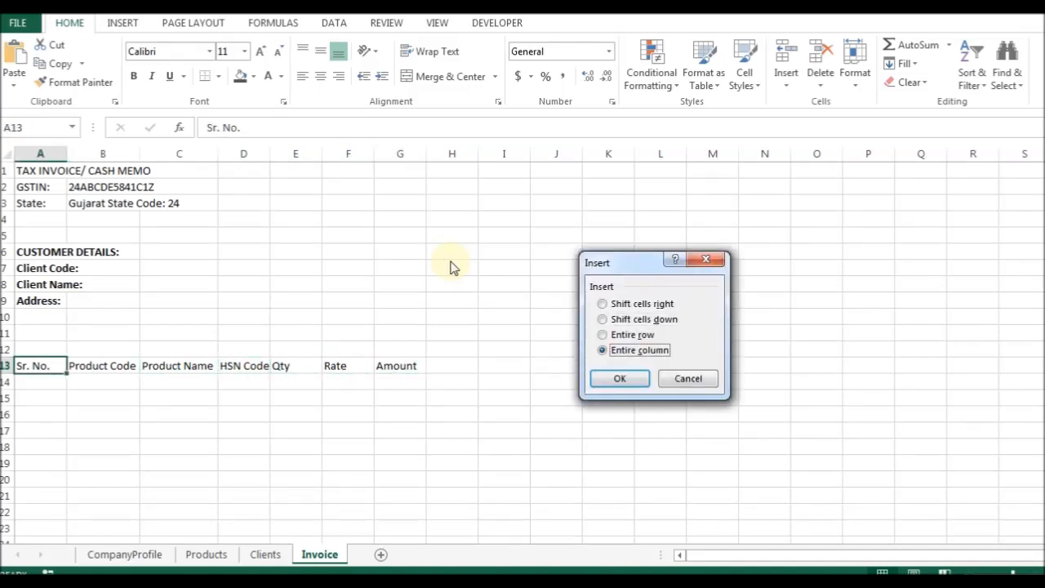
key("Return")
key("Right")
key("Right")
key("Right")
key("Right")
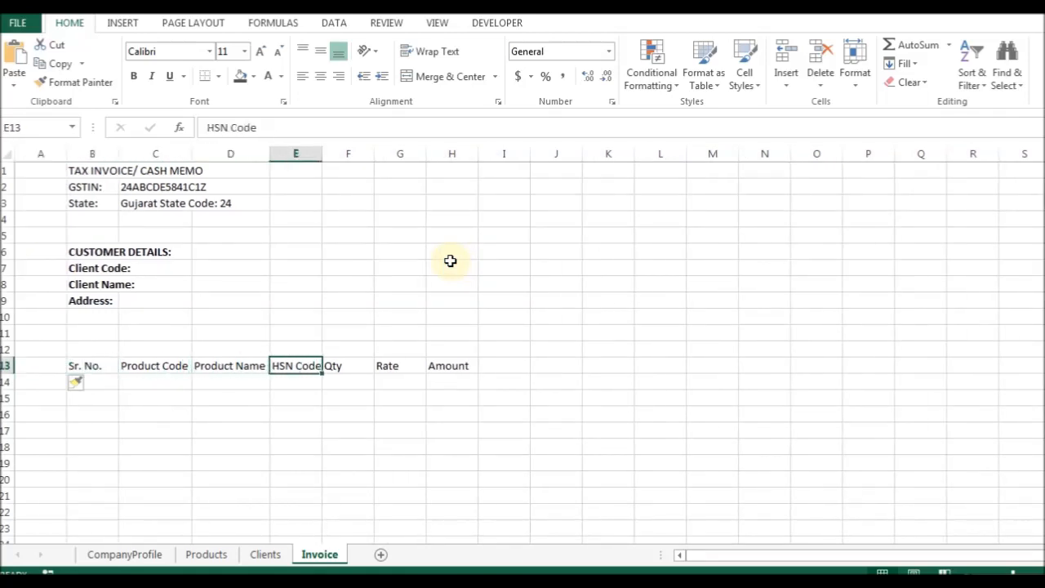
key("Left")
key("Left")
key("Left")
key("Left")
key("alt")
type("how1")
key("Return")
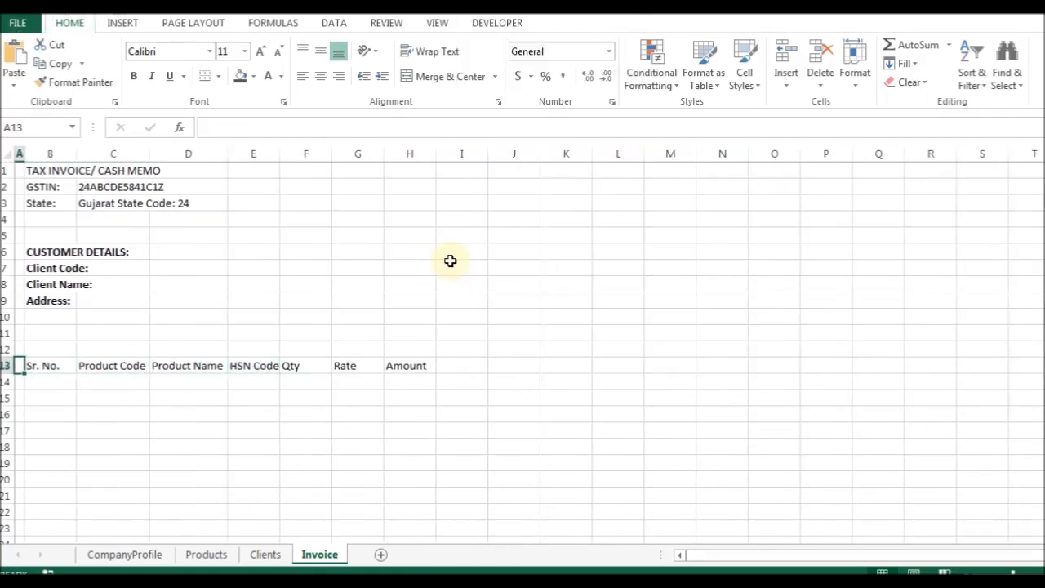
Insert a row above the title, then undo the insertion.
key("ctrl+Home")
key("ctrl+shift+plus")
key("r")
key("Return")
key("ctrl+z")
Narrow column I, beside the Amount header, to width 1.
key("Down")
key("Down")
key("Down")
key("Down")
key("Down")
key("Right")
key("ctrl+Down")
key("Down")
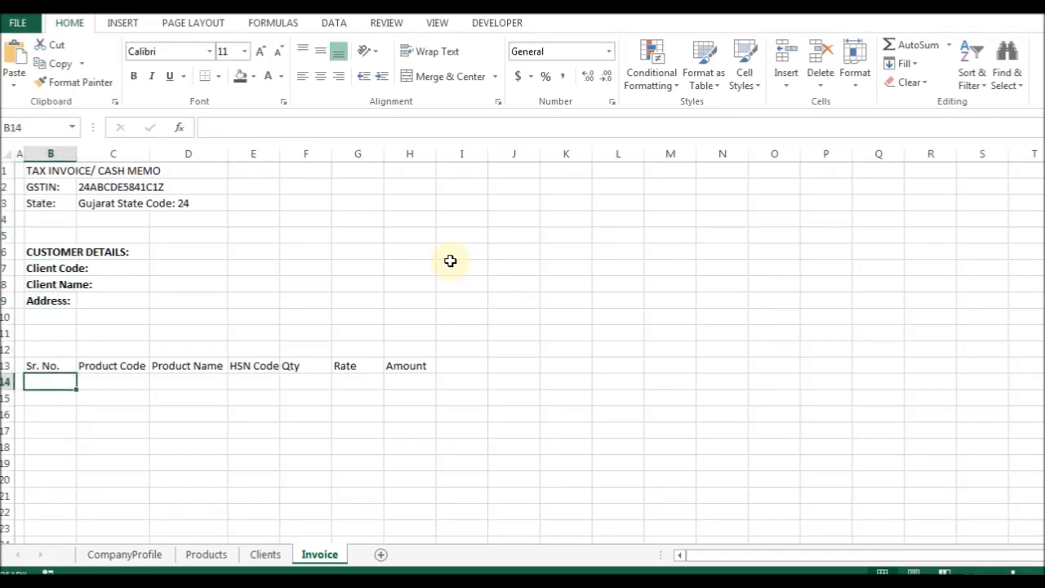
key("Up")
key("ctrl+shift+Right")
key("ctrl+Right")
key("Right")
key("alt+h")
type("ow")
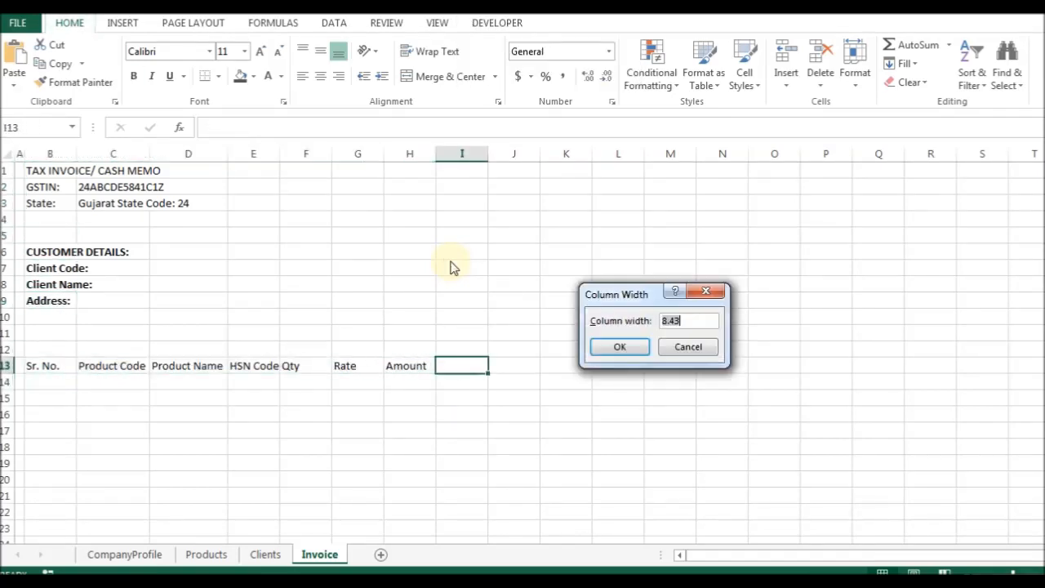
type("1")
key("Return")
key("Left")
key("Left")
key("Left")
key("Left")
key("Left")
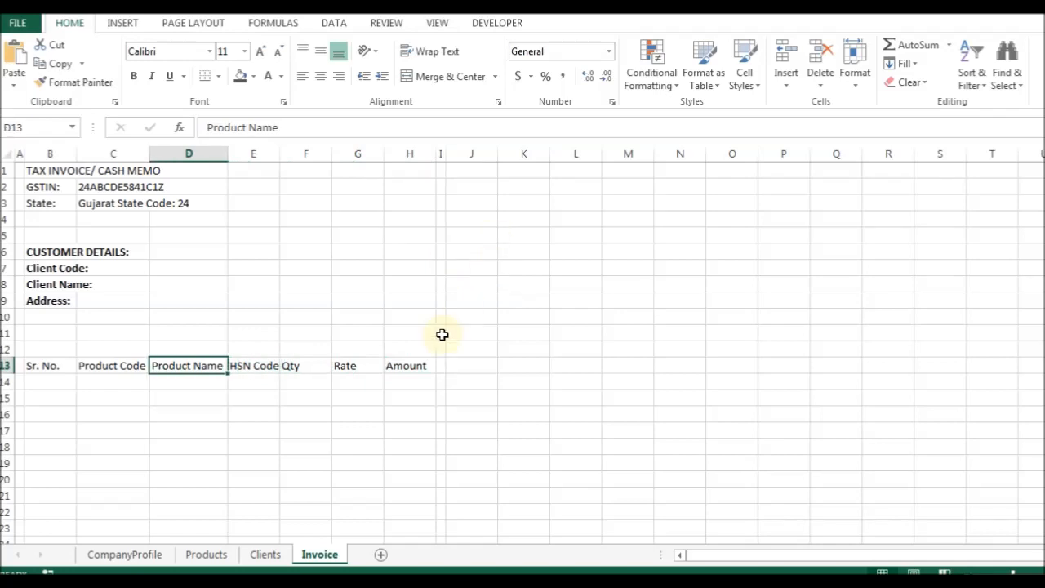
Check the narrowed column I and the Amount header, then reselect Client Code:.
left_click(432, 333)
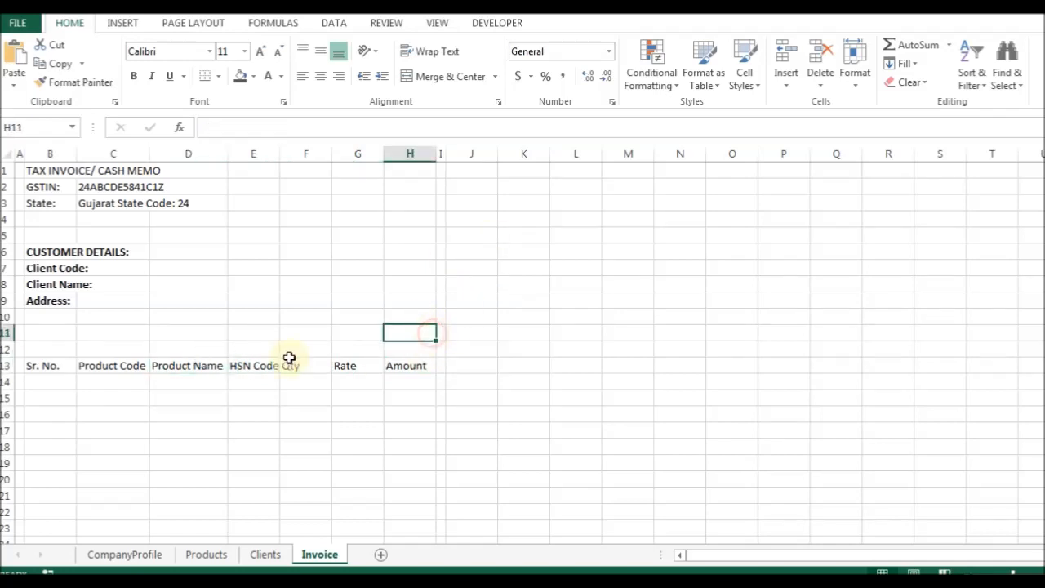
left_click(28, 333)
left_click(439, 368)
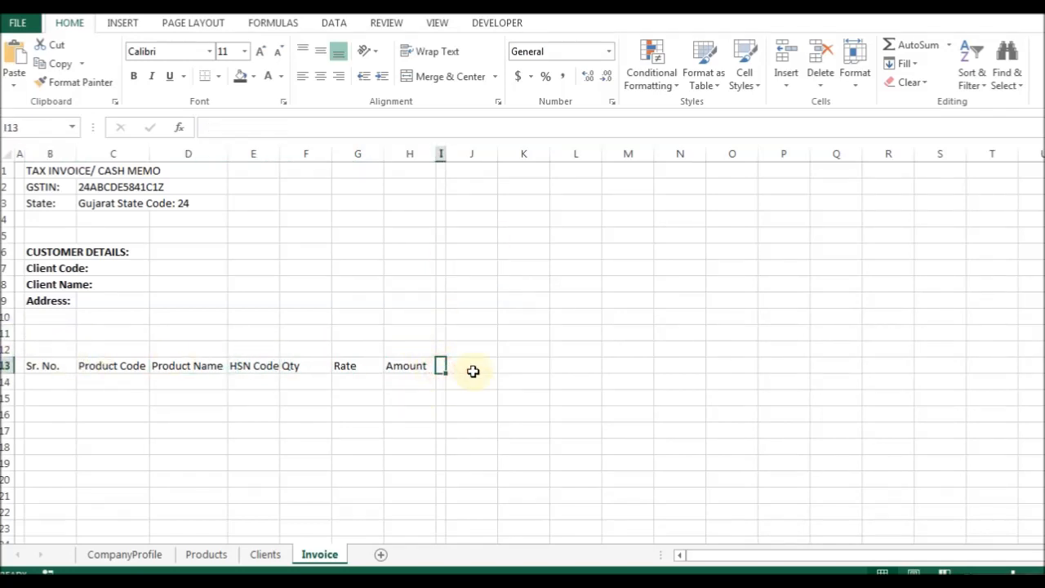
left_click(417, 367)
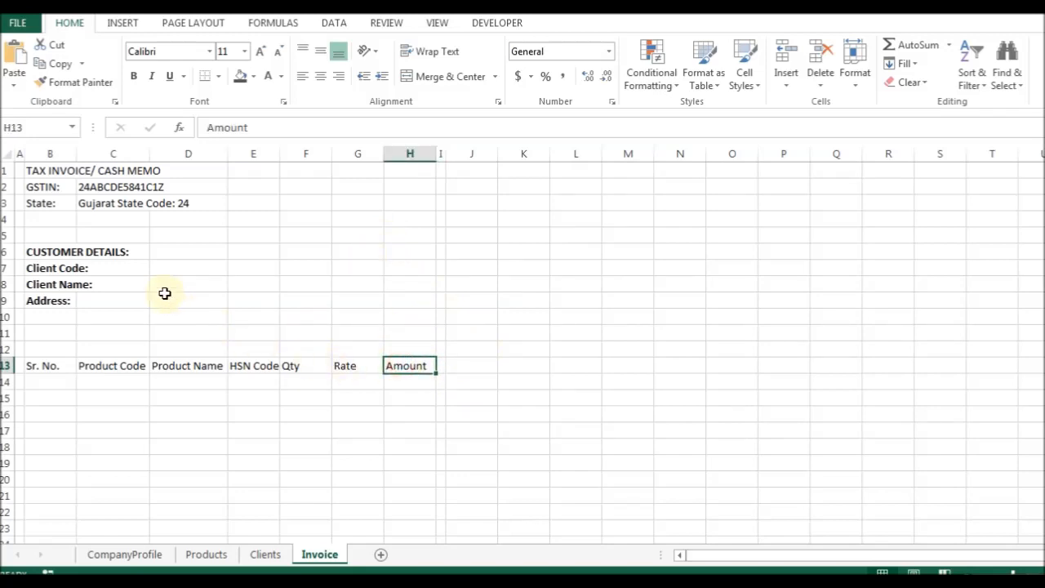
left_click(51, 267)
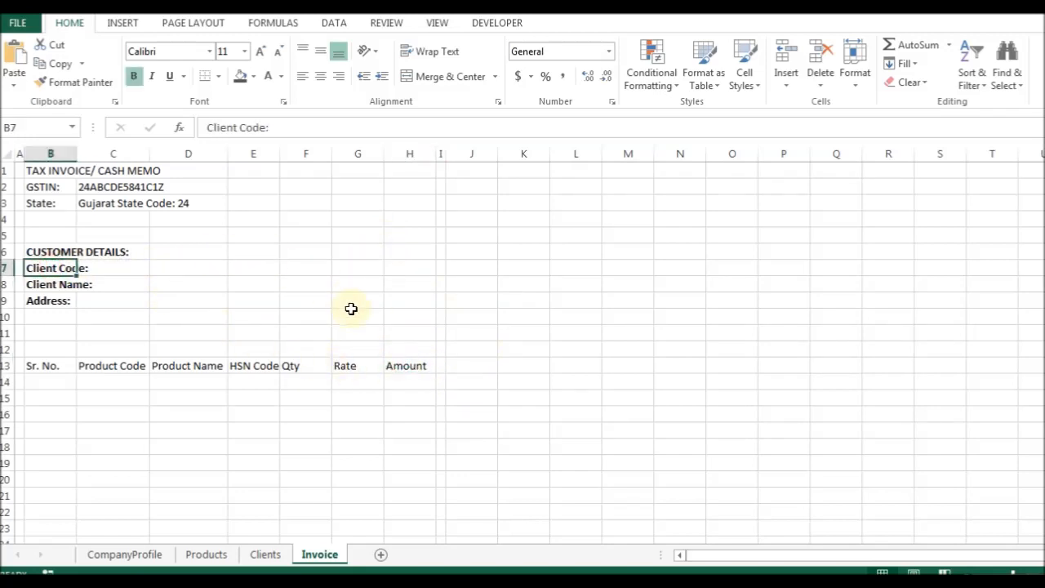
key("Down")
key("Down")
key("Down")
Enter a right-aligned Invoice No.: label in G7.
key("Up")
key("Up")
key("Right")
key("Right")
key("Up")
key("Right")
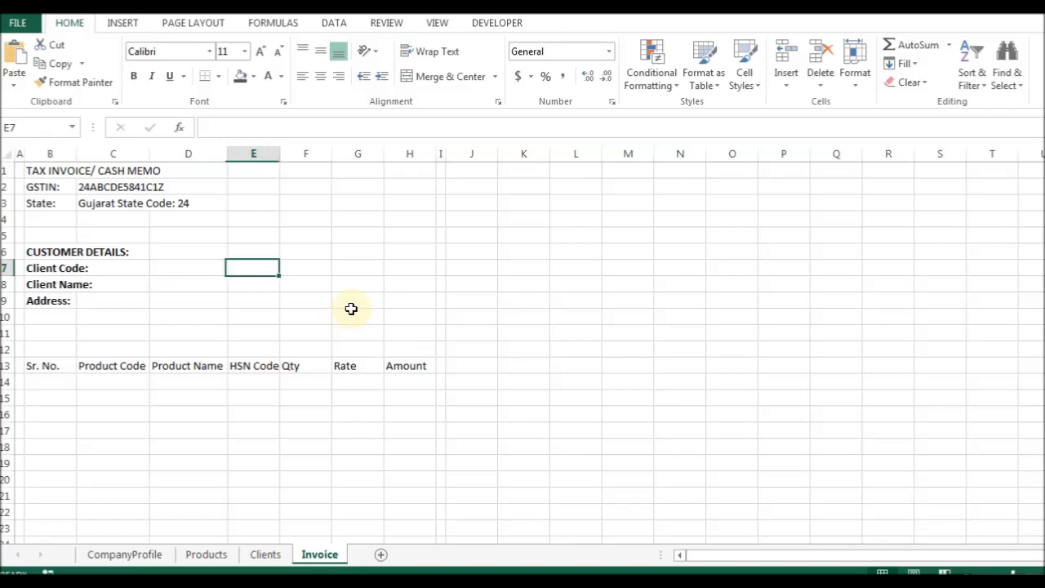
key("Right")
key("Right")
key("Left")
key("Right")
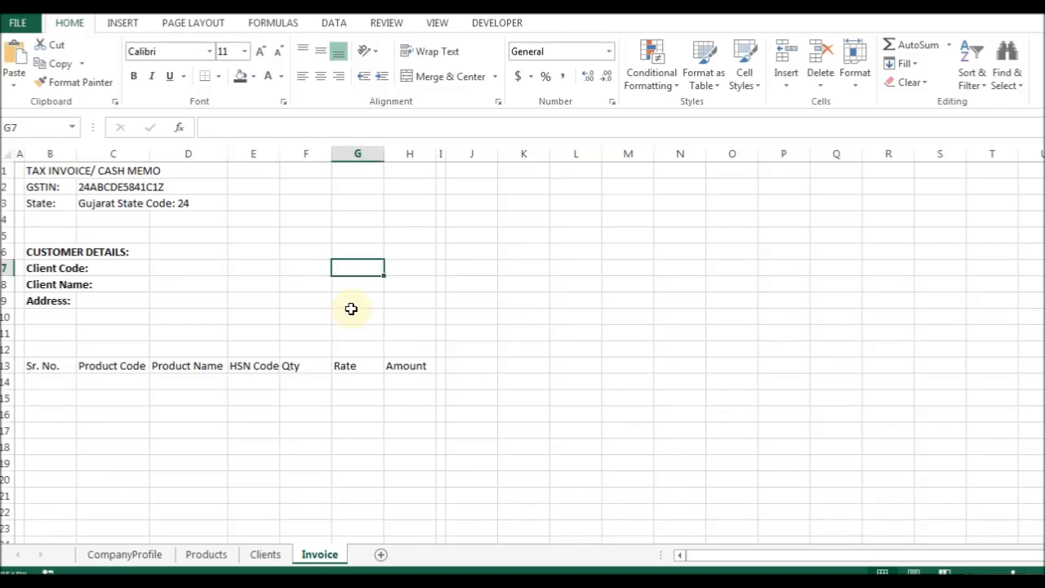
key("Left")
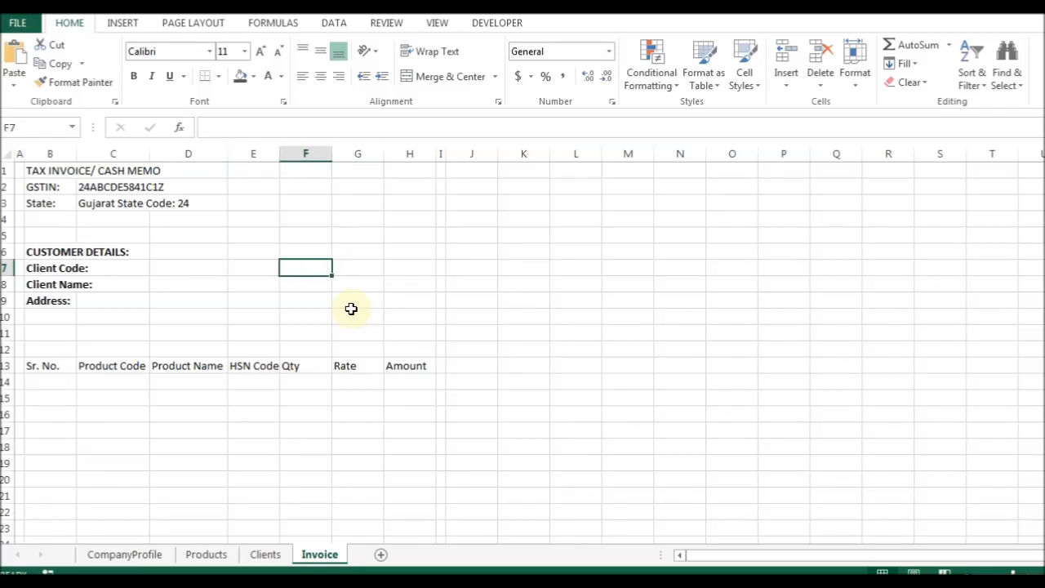
key("Right")
key("Left")
key("Right")
key("Left")
key("Right")
type("Invoice No.:")
key("Return")
key("Up")
key("ctrl+1")
key("alt+h")
key("r")
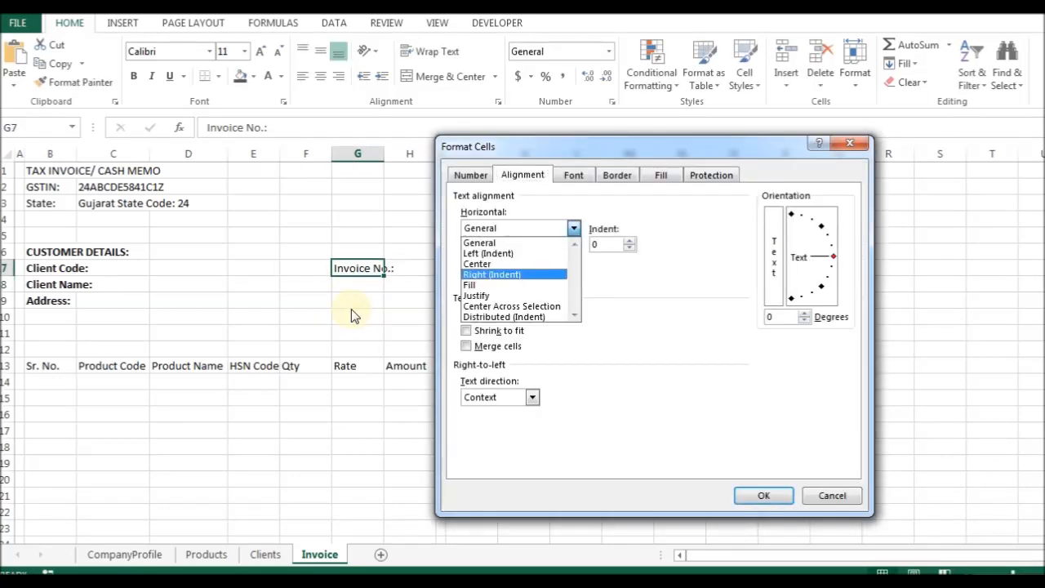
key("Return")
key("Return")
Copy the label down to G8 and change it to Date:.
key("Down")
key("ctrl+d")
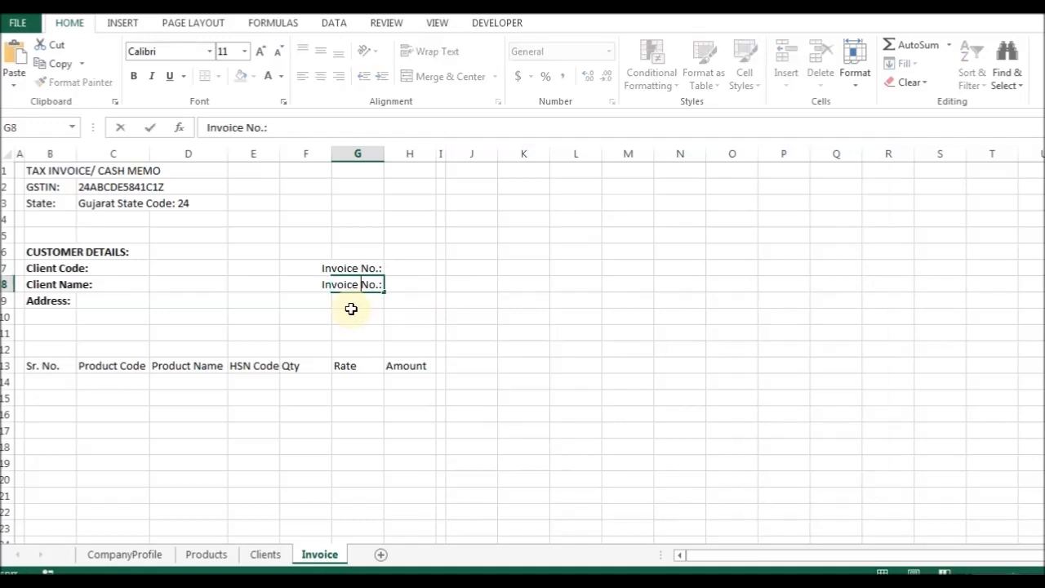
type("Date:")
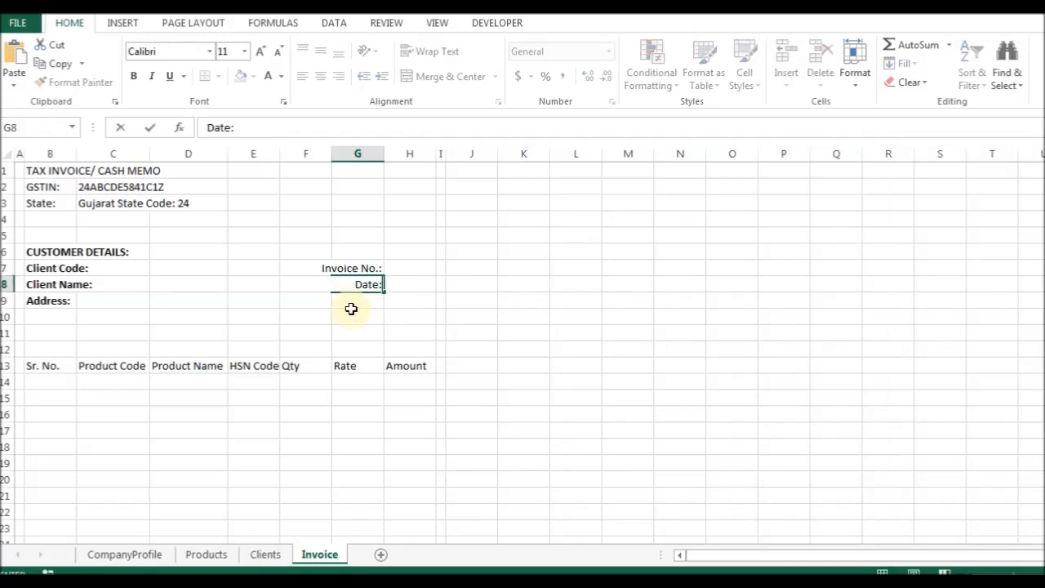
key("Up")
key("Up")
Type a bold INVOICE DETAILS heading in G6 and shorten G7 to No.:.
type("INVOCE")
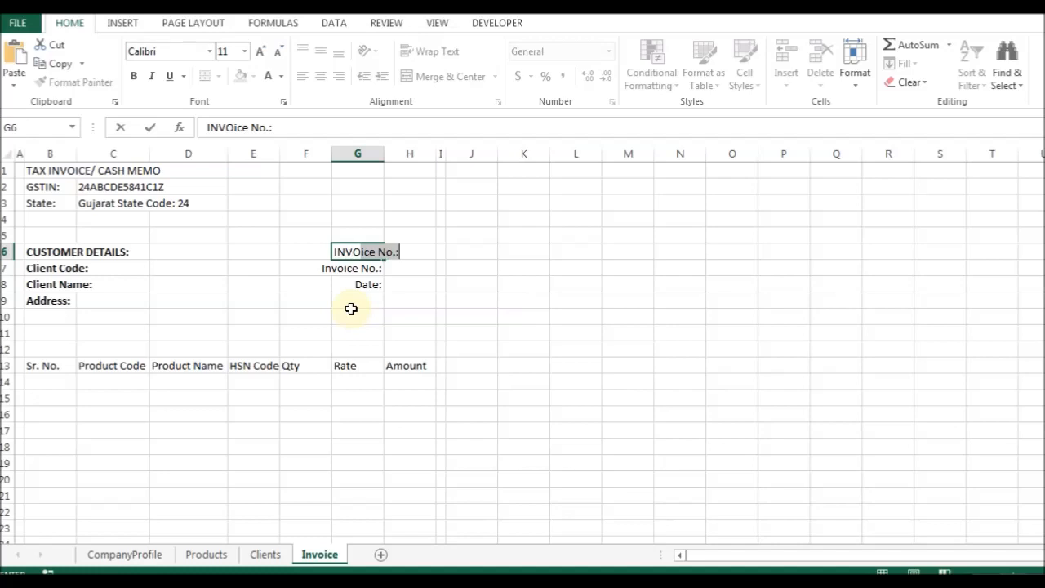
type("ICE DETAILS")
key("ctrl+Return")
key("ctrl+b")
key("Down")
key("F2")
key("Home")
key("ctrl+shift+Right")
key("Delete")
key("Return")
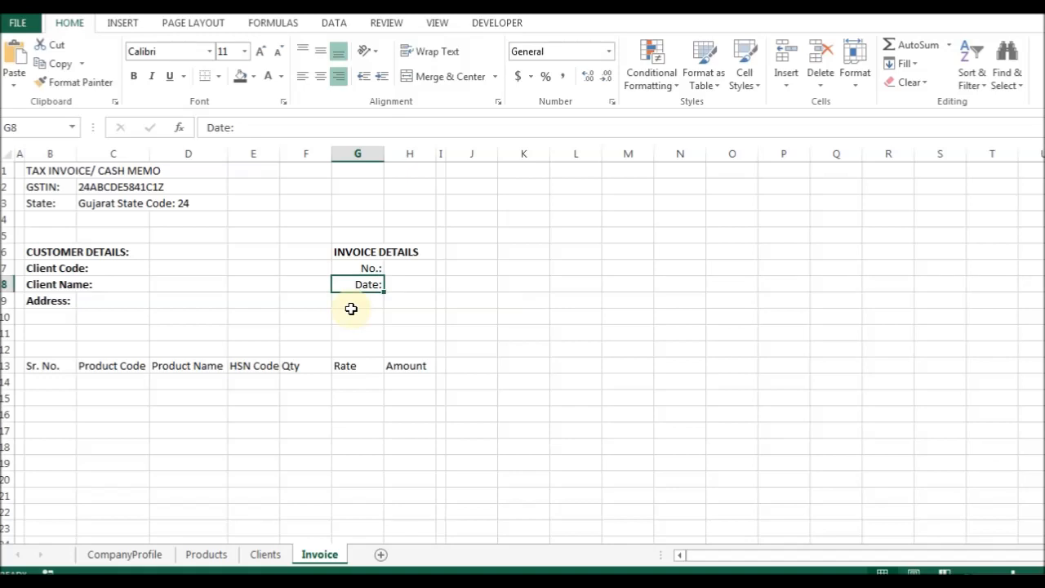
left_click(351, 306)
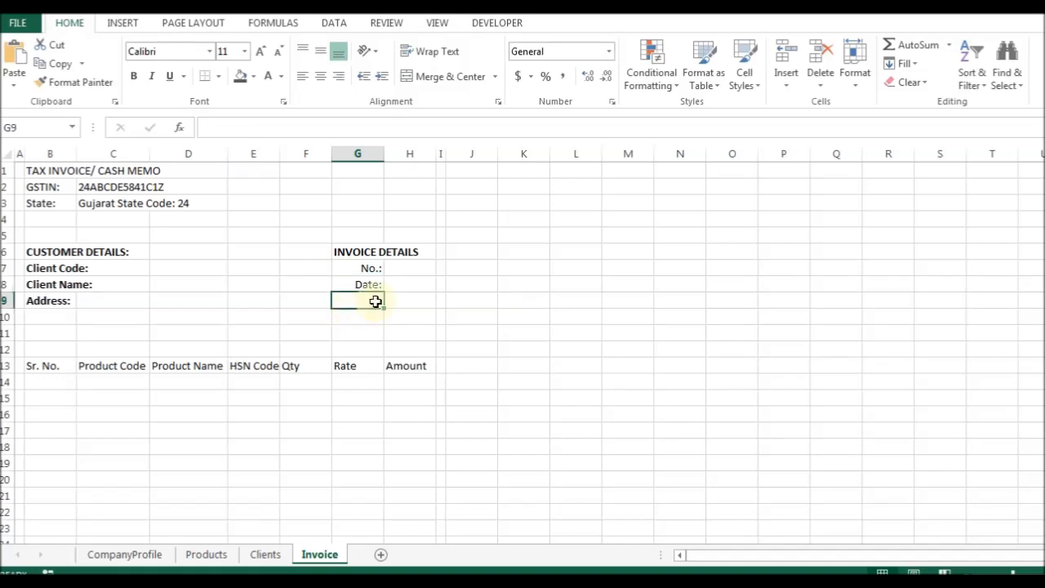
Check the layout of the handwritten invoice photo before continuing in Excel.
key("alt+Tab")
left_click_drag(830, 195, 777, 264)
key("alt+Tab")
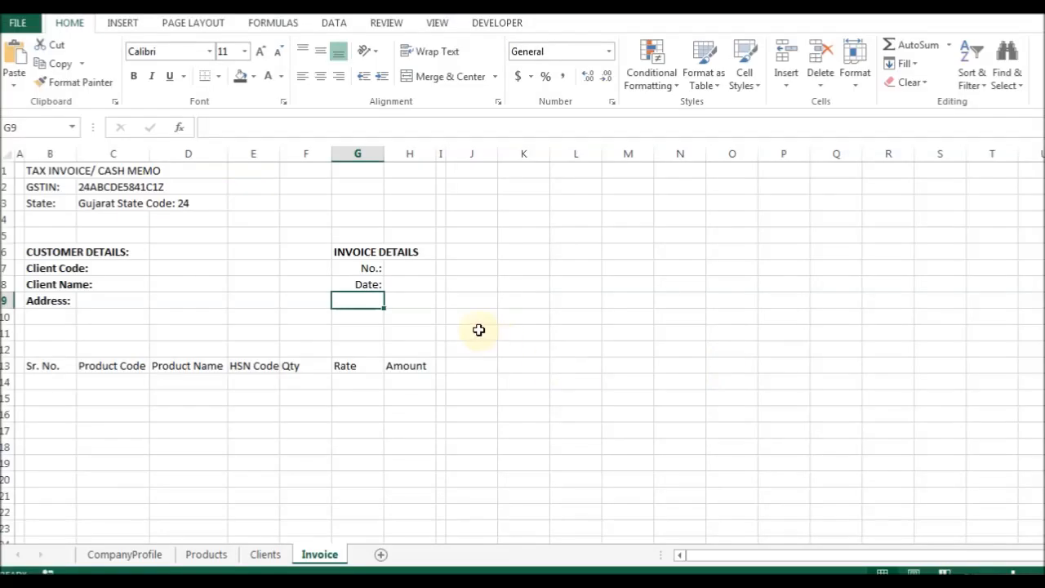
Enter the label 'State Code:' in G9, under Date:, with a capital C.
type("State")
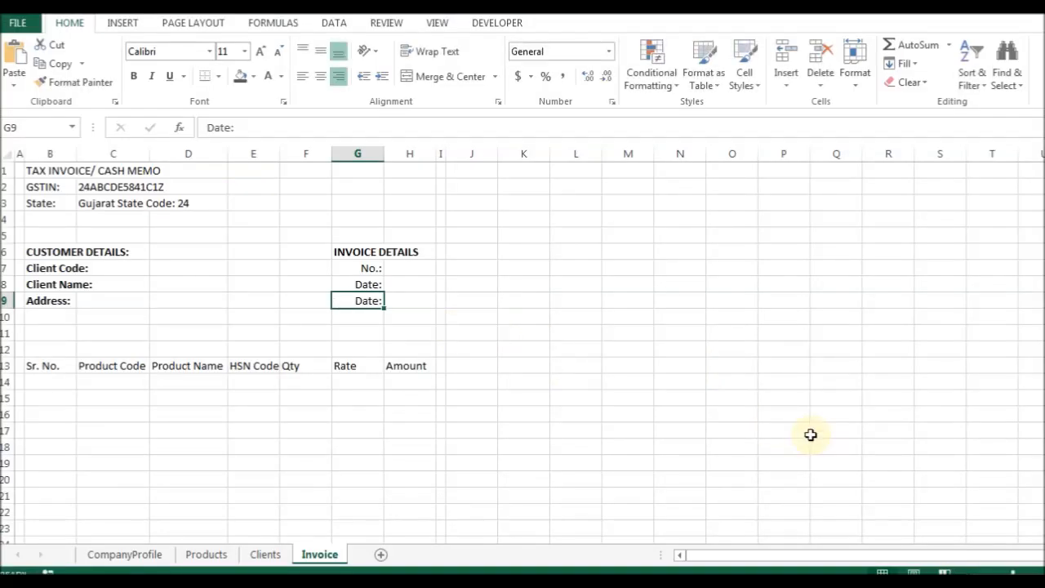
type(" code:")
key("F2")
key("Left")
key("Left")
key("Left")
key("Left")
key("Left")
key("Right")
key("Right")
key("Right")
key("Right")
key("Right")
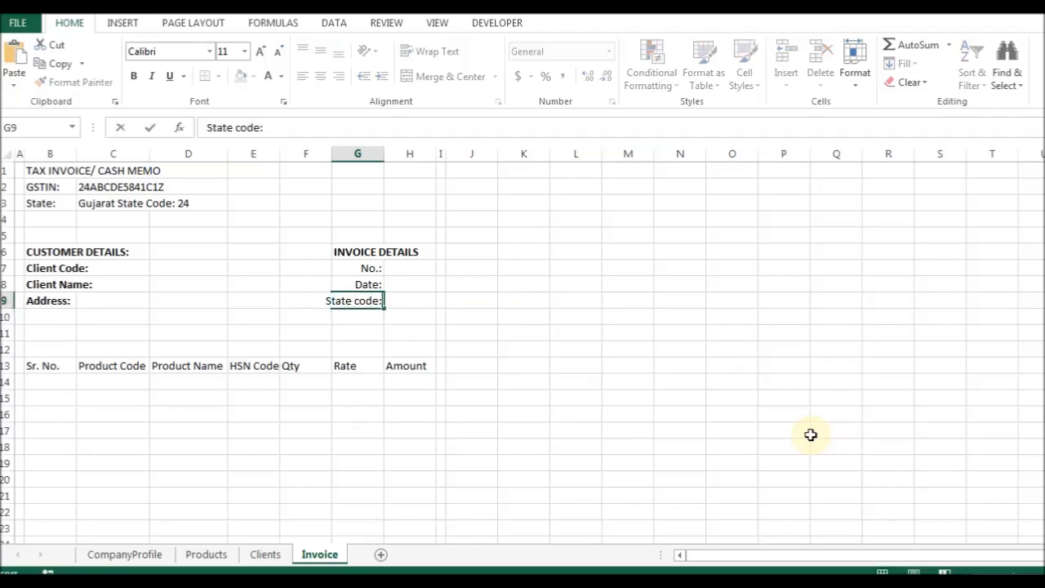
key("Return")
key("Up")
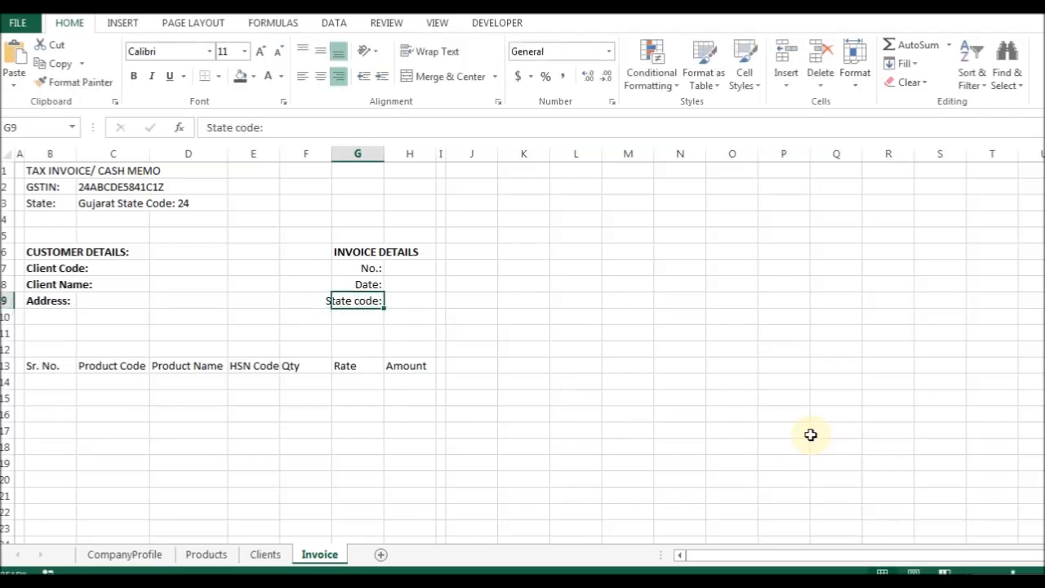
key("F2")
key("Home")
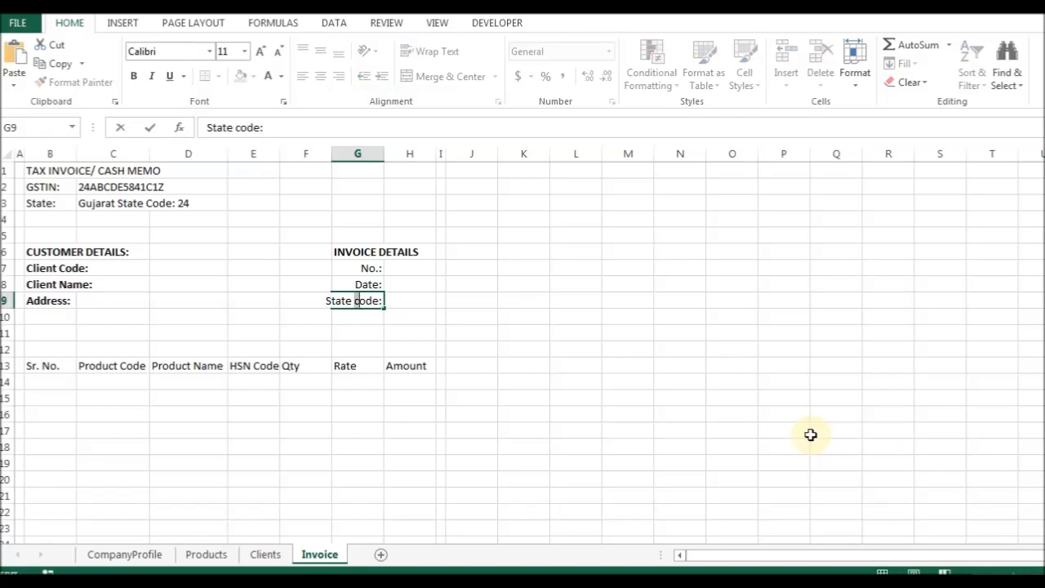
key("Delete")
type("C")
key("Tab")
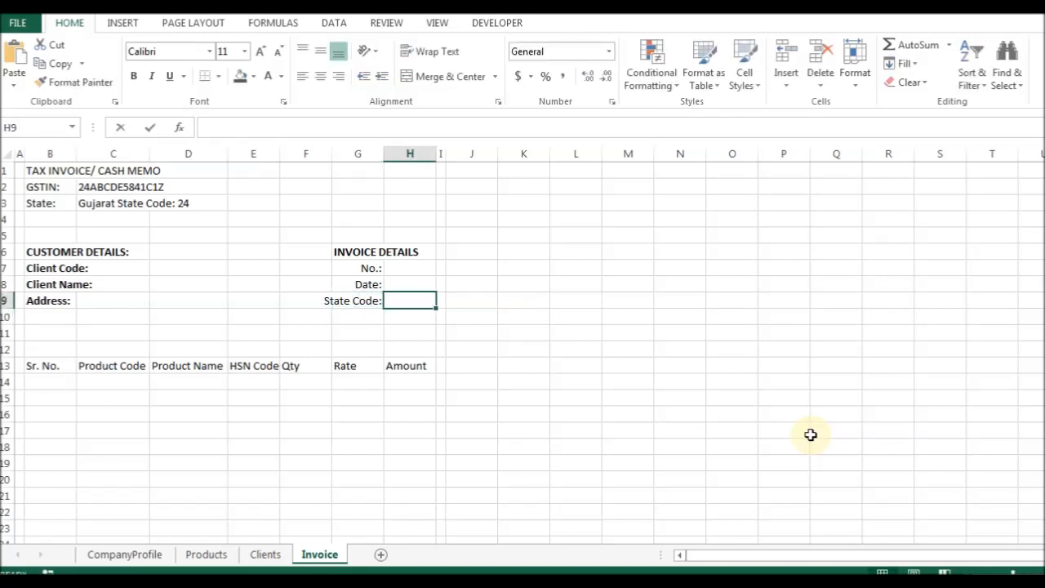
Enter =StateCode in H9 and left-align it.
type("=stat")
key("Tab")
key("ctrl+Return")
key("ctrl+1")
key("alt+Down")
key("Return")
key("Return")
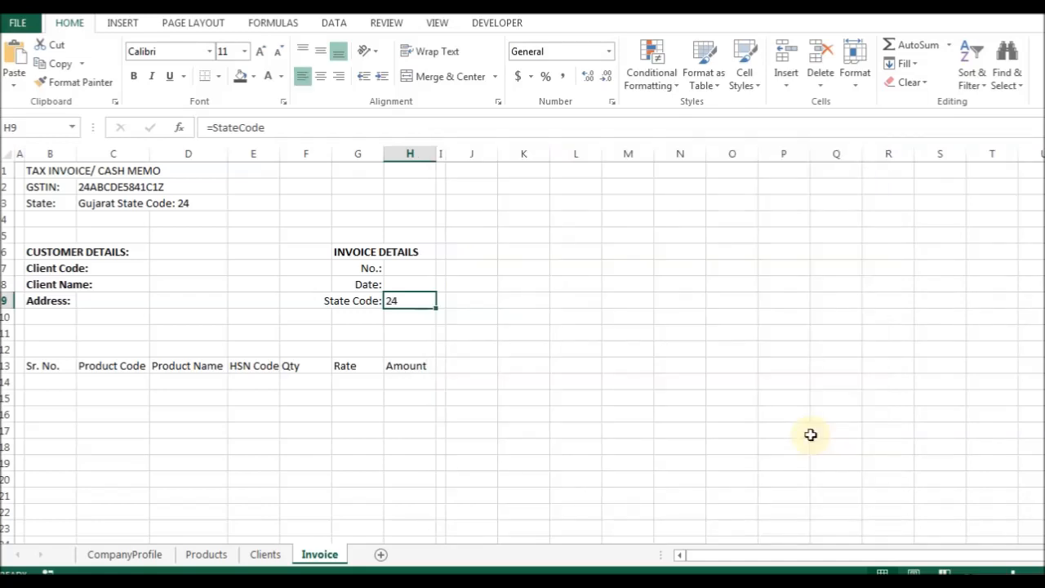
key("ctrl+1")
key("Escape")
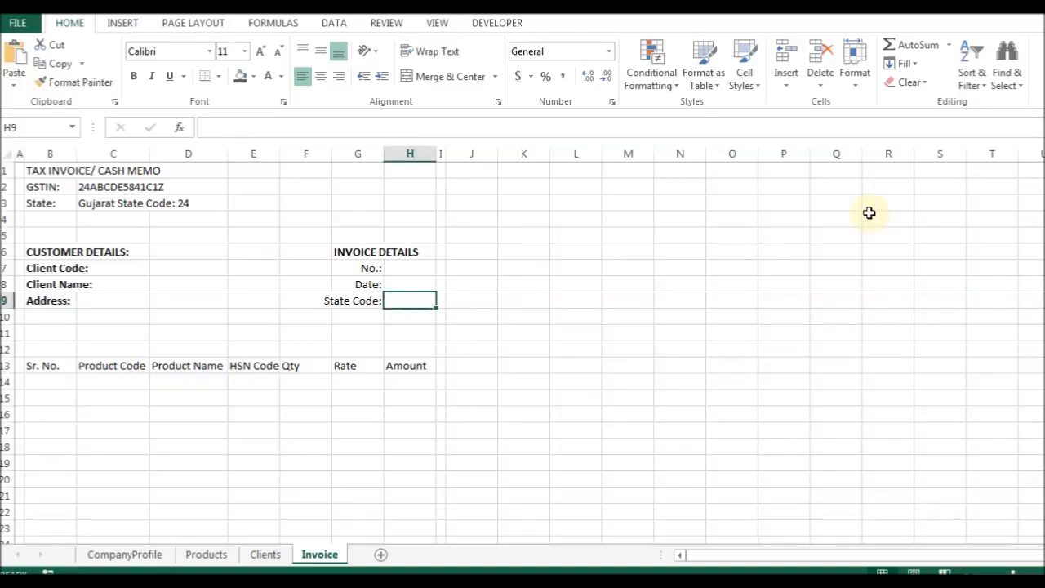
left_click(263, 553)
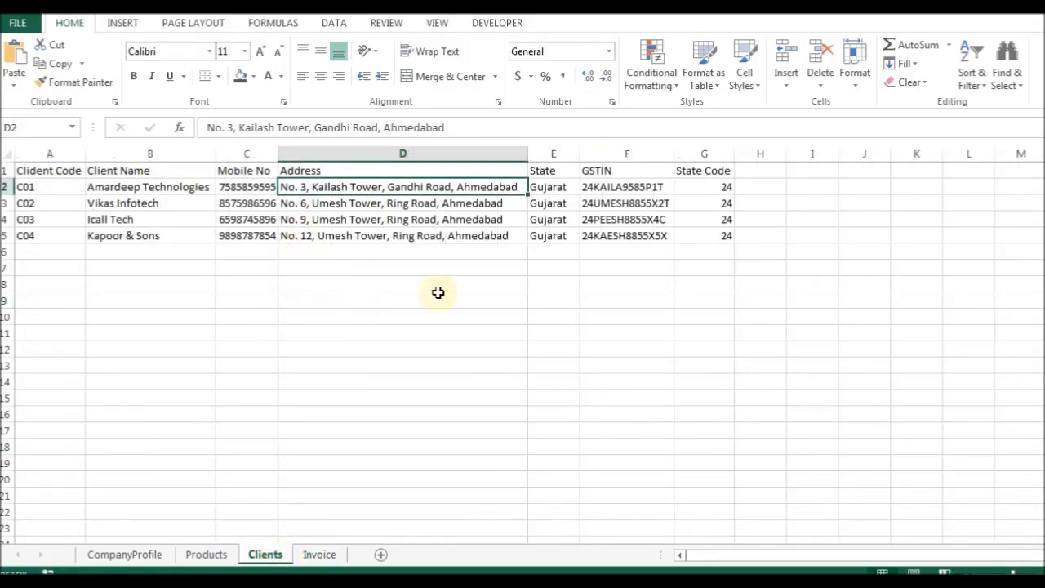
left_click_drag(725, 188, 722, 238)
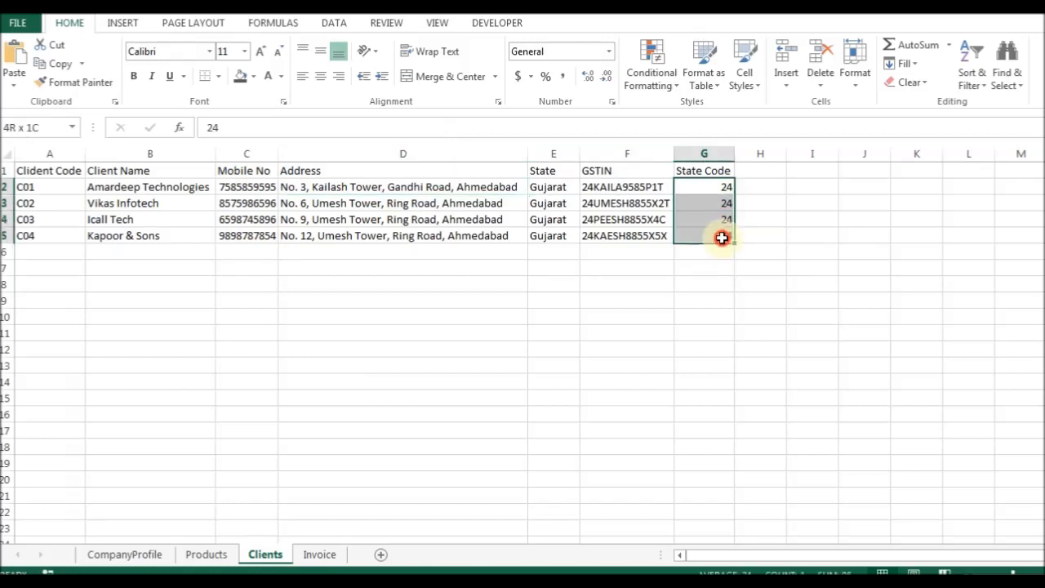
left_click(318, 555)
left_click(99, 208)
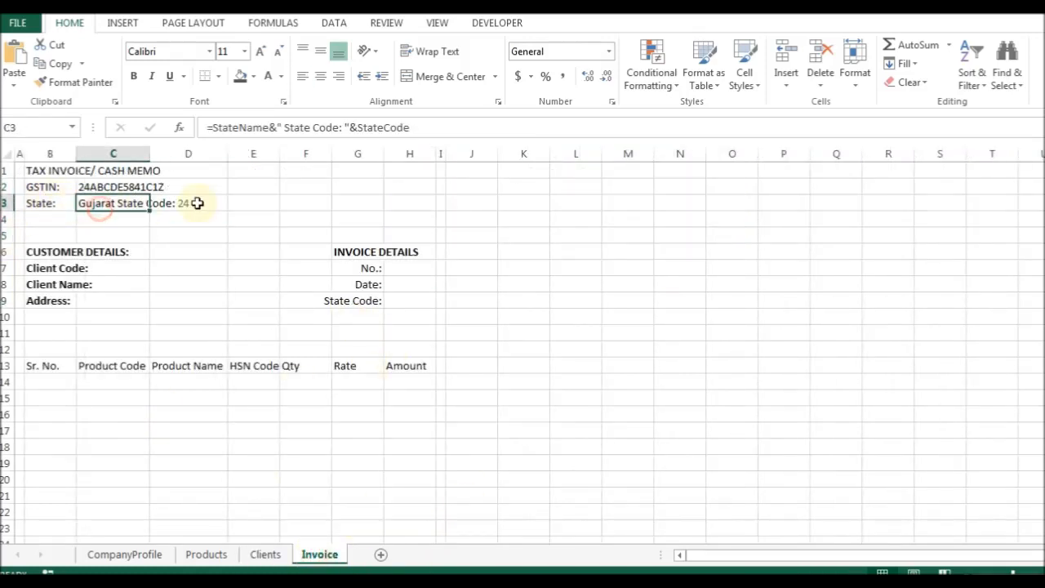
left_click(399, 301)
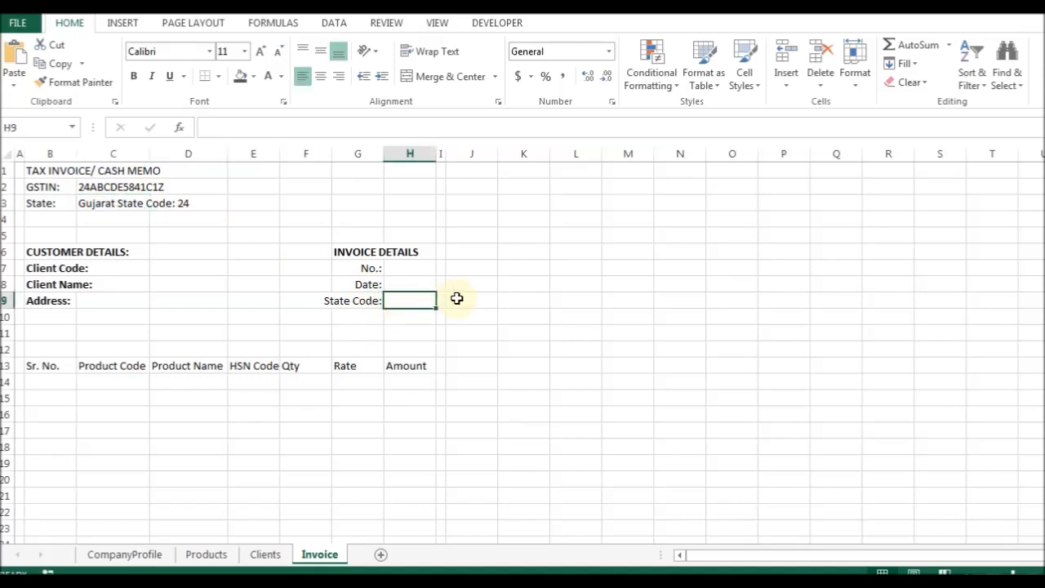
left_click(50, 268)
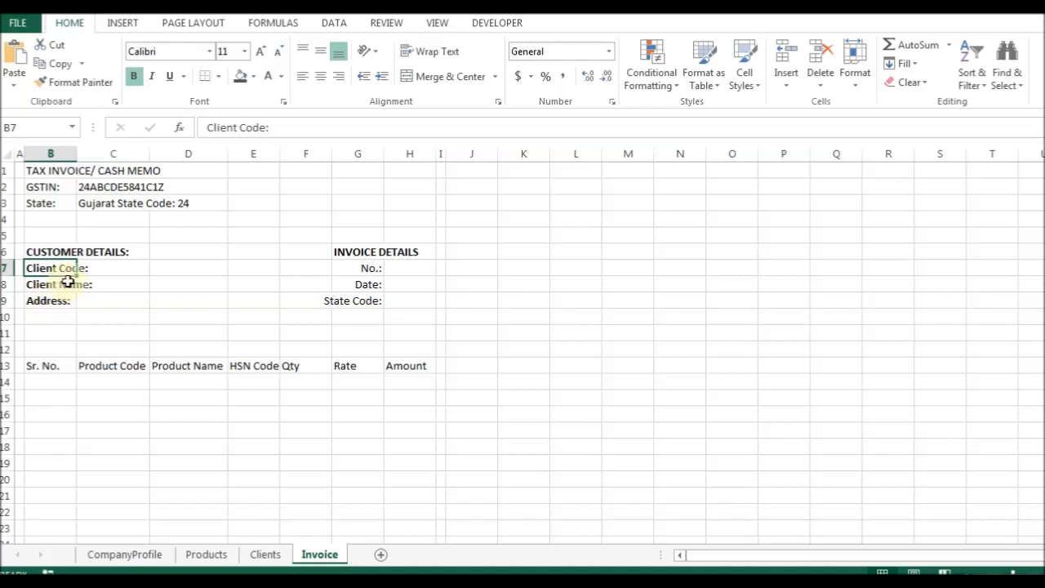
left_click(92, 368)
left_click(70, 366)
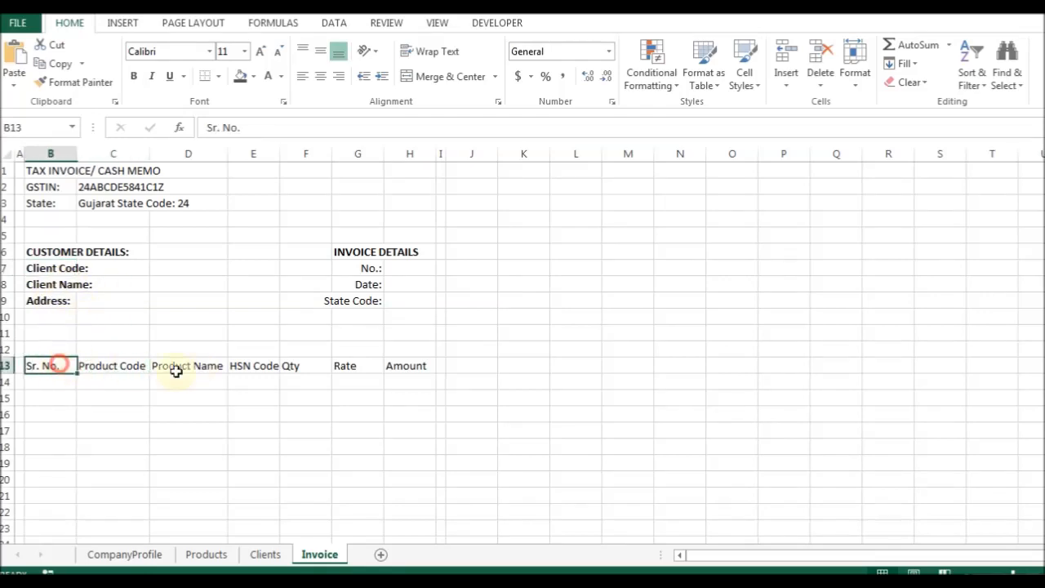
key("F2")
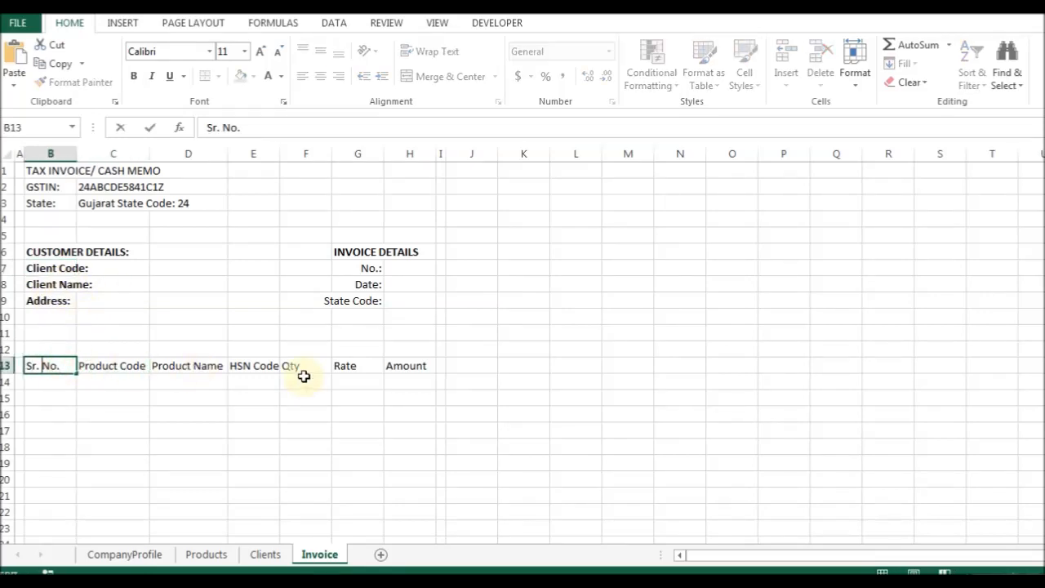
key("Escape")
left_click(237, 314)
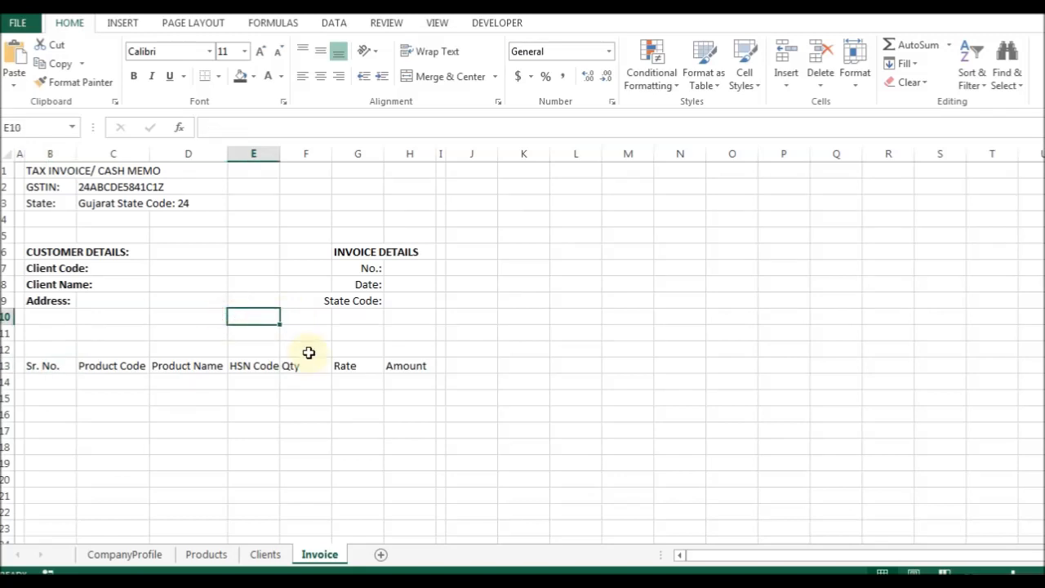
Increase the whole sheet's font size to 12.
left_click(8, 155)
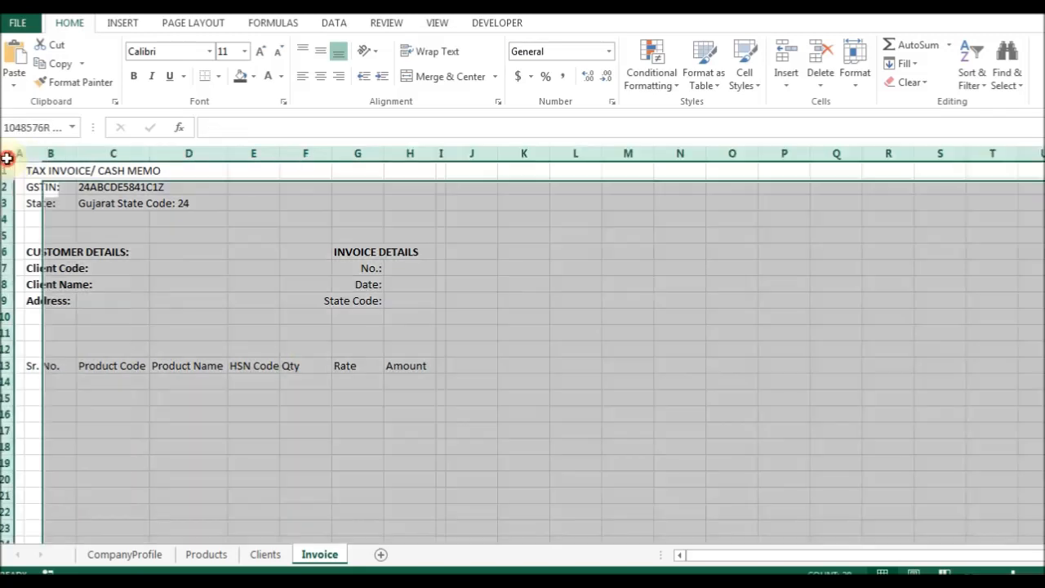
left_click(258, 52)
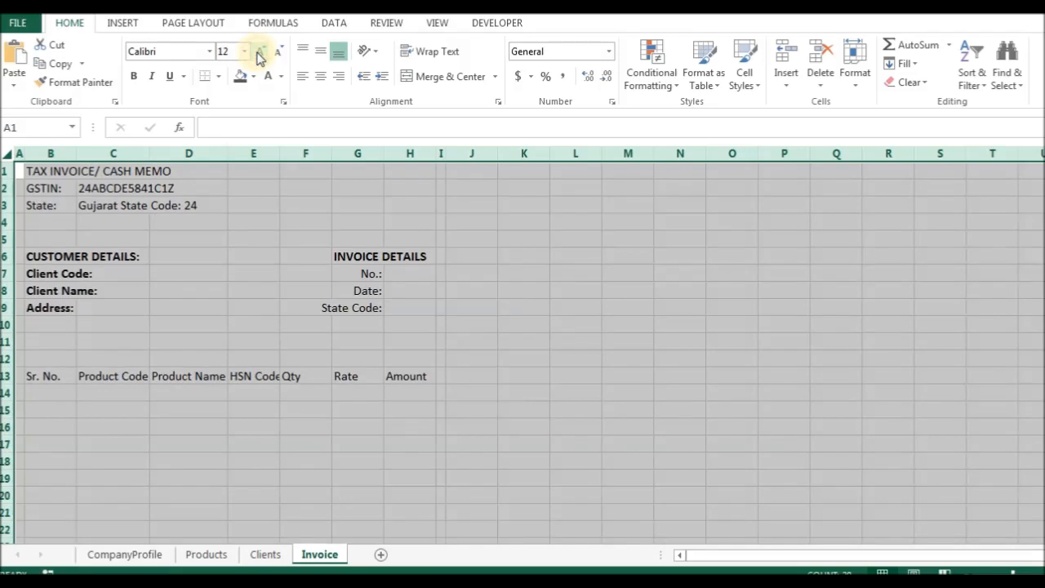
left_click(211, 271)
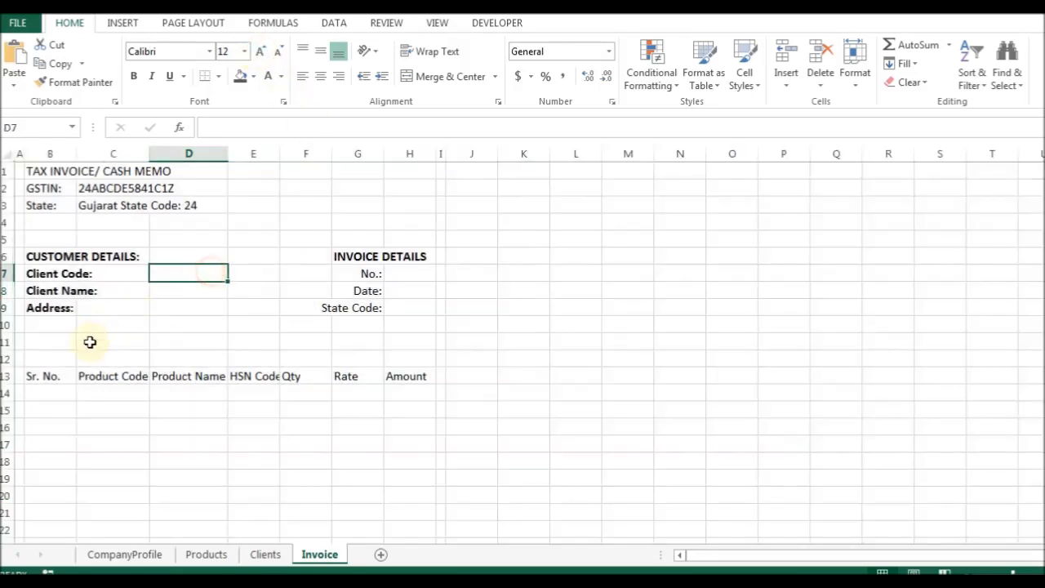
Split the Sr. No. and Product Code headings onto two lines each.
left_click(52, 375)
key("F2")
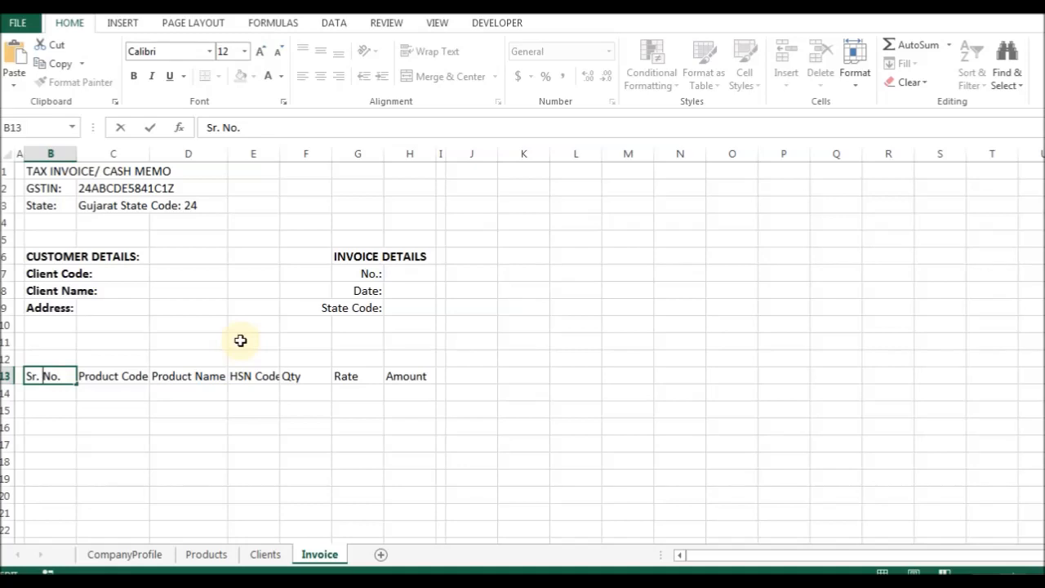
key("alt+Return")
key("Return")
key("Up")
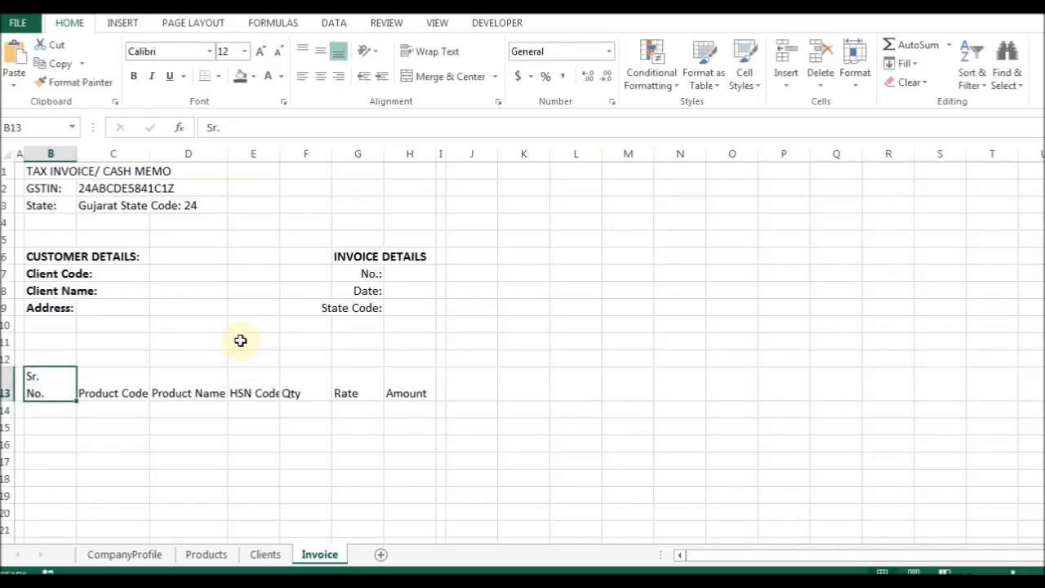
key("Right")
key("F2")
key("alt+Return")
key("Return")
AutoFit the widths of columns B and C to their headings.
key("Up")
key("Left")
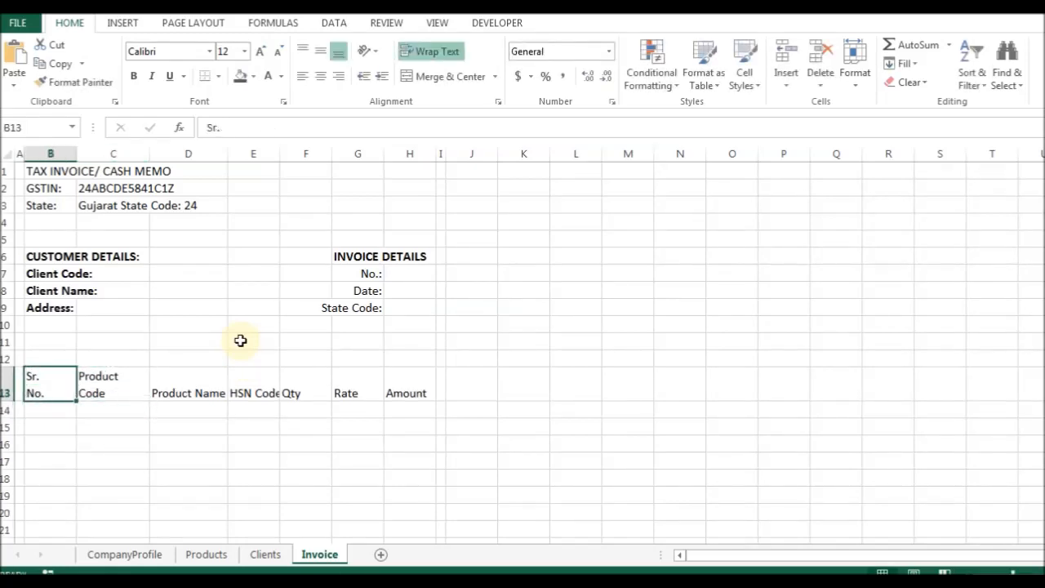
key("shift+Right")
key("alt+o")
key("c")
key("a")
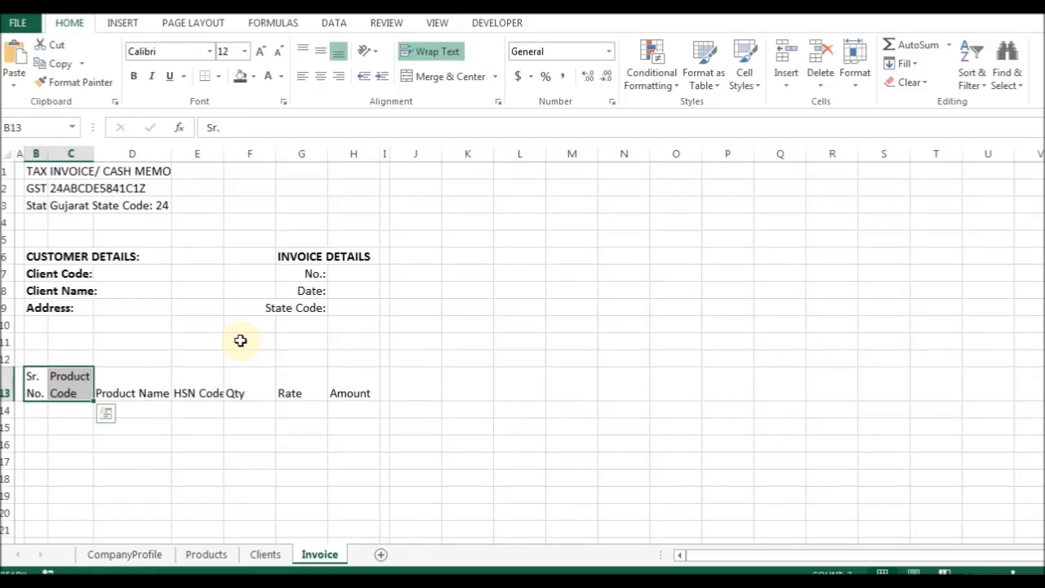
key("shift+Left")
key("alt+o")
key("c")
key("w")
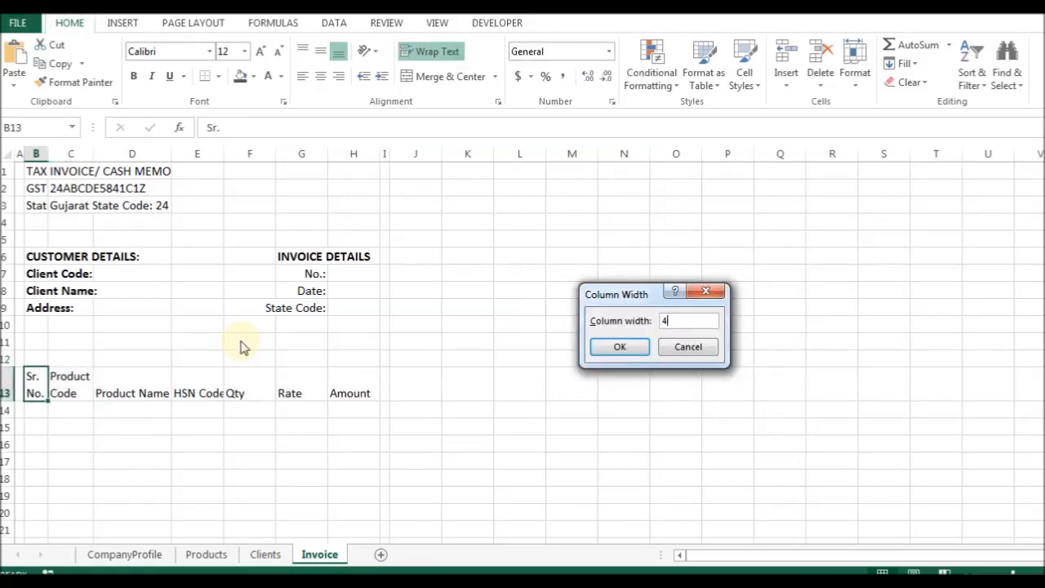
Set column B's width to 4 and column C's width to 8.
type("4")
key("Return")
key("Right")
key("alt+o")
key("c")
key("w")
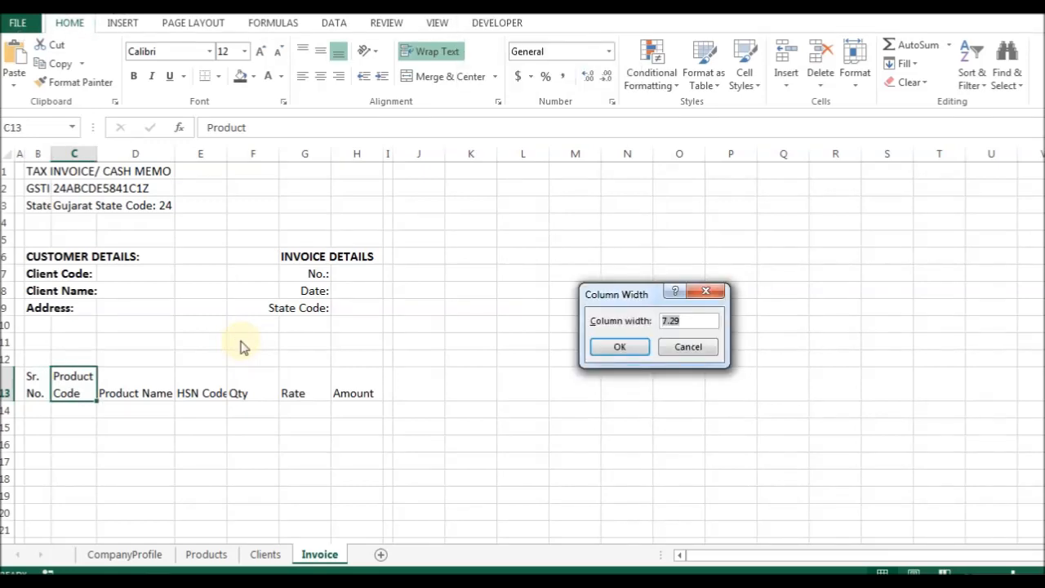
type("8")
key("Return")
Centre and bold the item table headings in B13:H13.
key("Left")
key("shift+Right")
key("shift+Right")
key("shift+Right")
key("shift+Right")
key("shift+Right")
key("shift+Right")
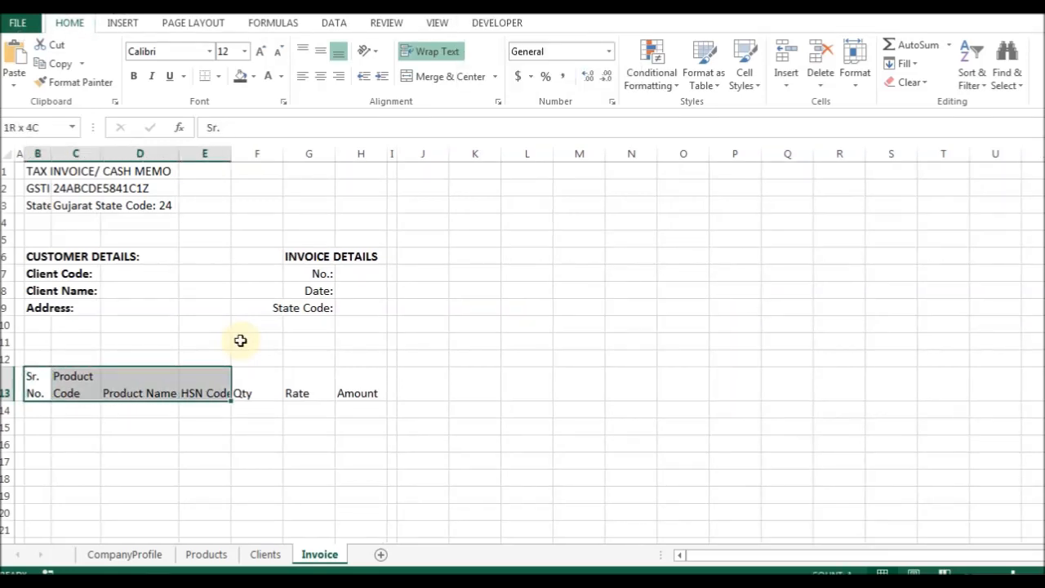
key("ctrl+1")
key("alt+h")
key("alt+Down")
key("Down")
key("Down")
key("Return")
key("Return")
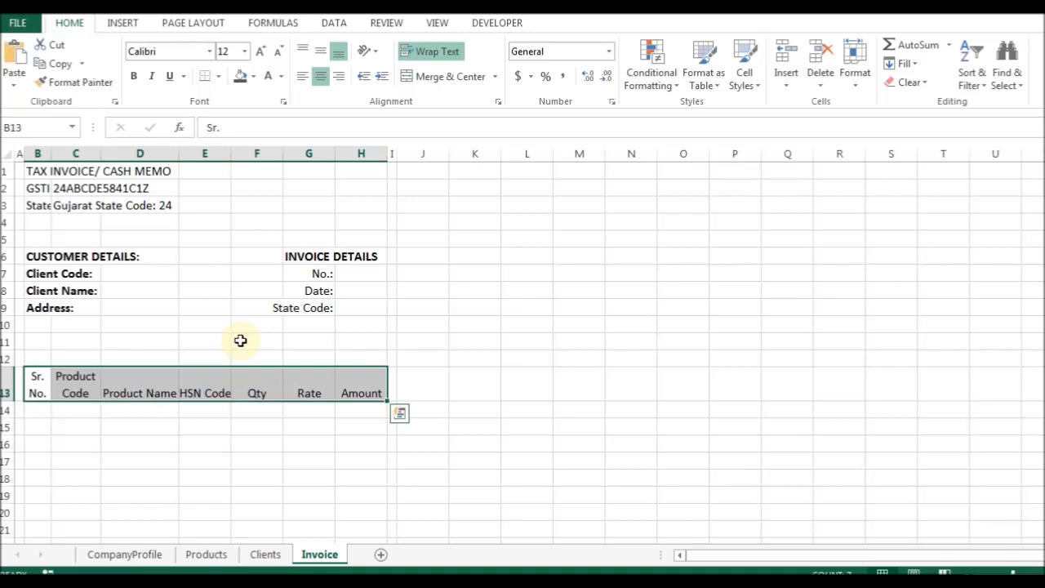
key("shift+Left")
key("shift+Left")
key("shift+Left")
key("shift+Left")
key("shift+Left")
key("shift+Left")
key("shift+Right")
key("shift+Right")
key("shift+Right")
key("shift+Right")
key("shift+Right")
key("shift+Right")
key("ctrl+b")
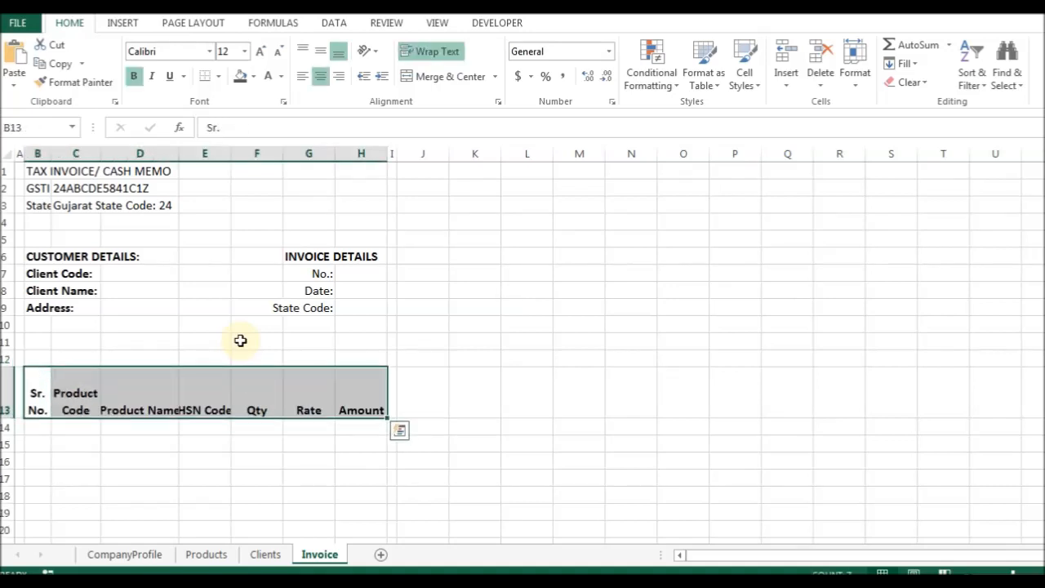
Reset column B's width to 5 and widen column C to 10.
key("shift+Left")
key("shift+Left")
key("shift+Left")
key("shift+Left")
key("shift+Left")
key("shift+Left")
key("alt+h")
key("o")
key("w")
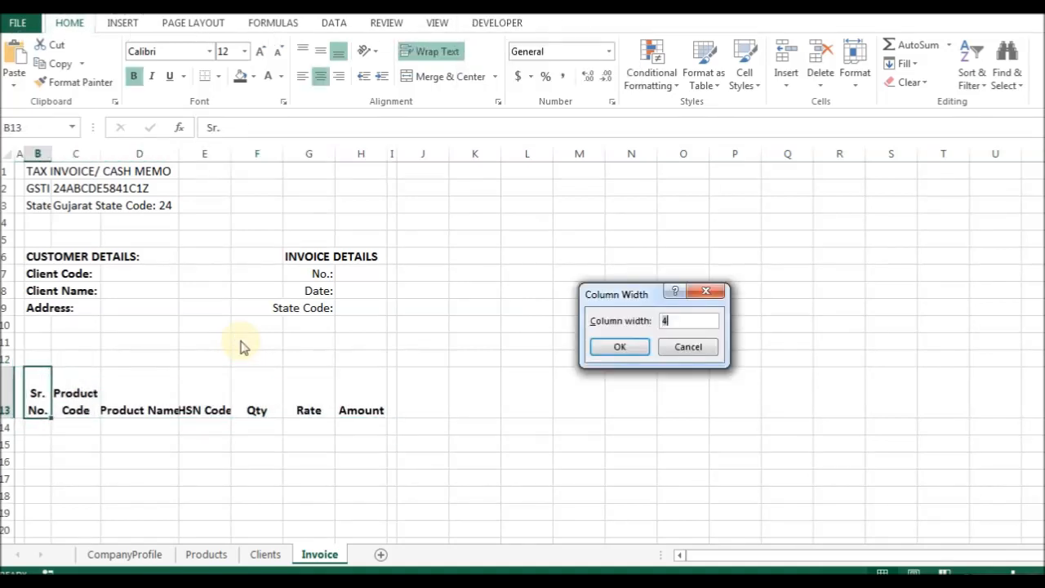
type("5")
key("Return")
key("Right")
key("alt+h")
key("o")
key("w")
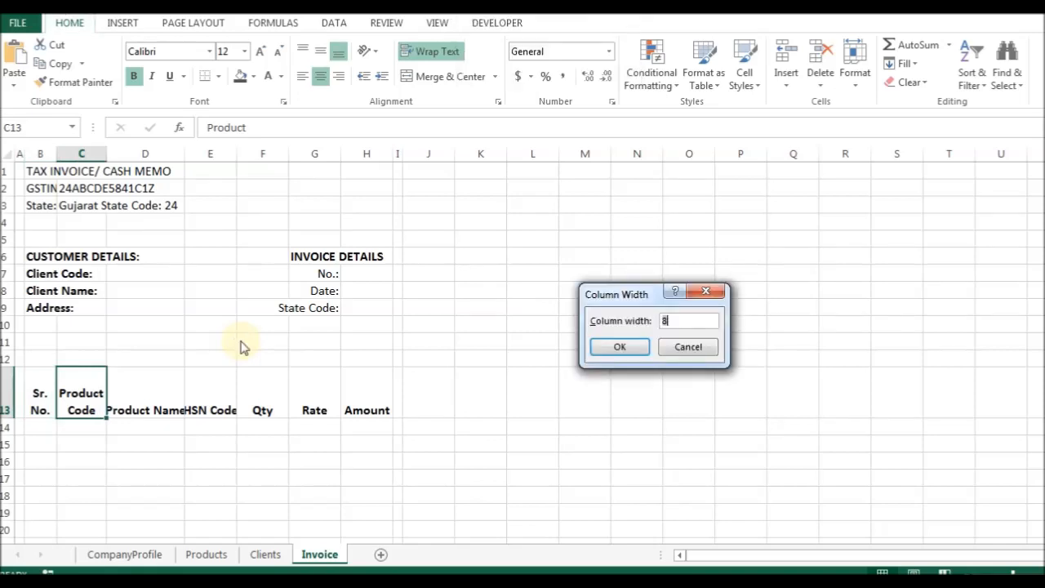
key("Return")
Set column D (Product Name) to width 25.
key("Right")
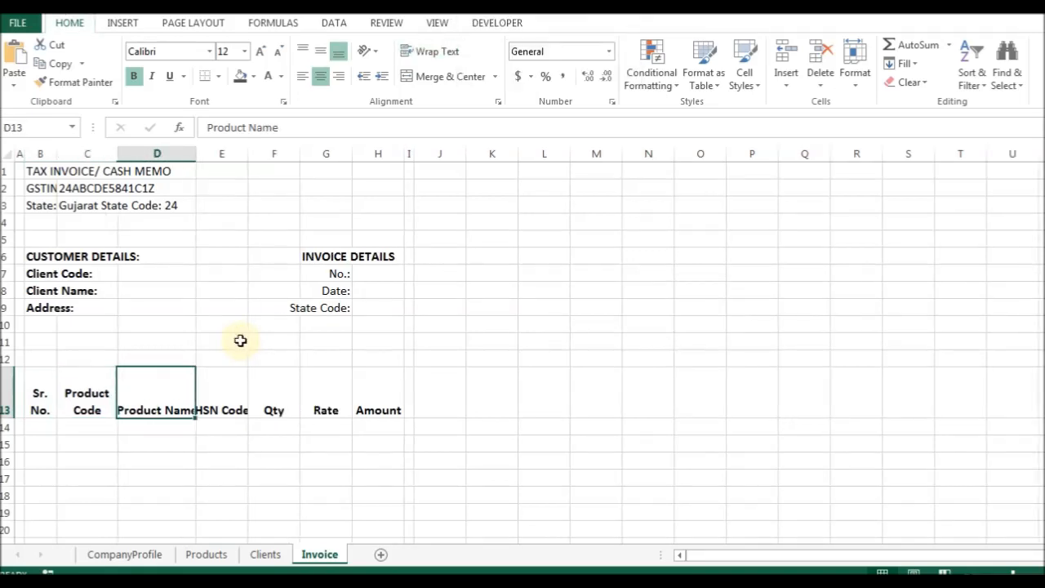
key("alt+h")
key("o")
key("w")
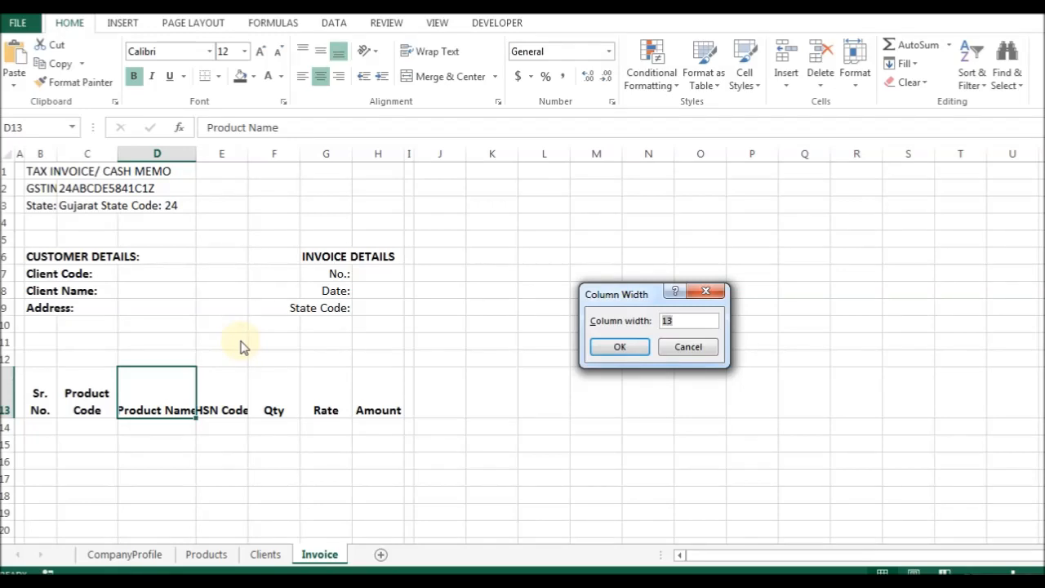
type("25")
key("Return")
key("Right")
Widen column E and split the HSN Code heading onto two lines.
key("alt+h")
key("o")
key("w")
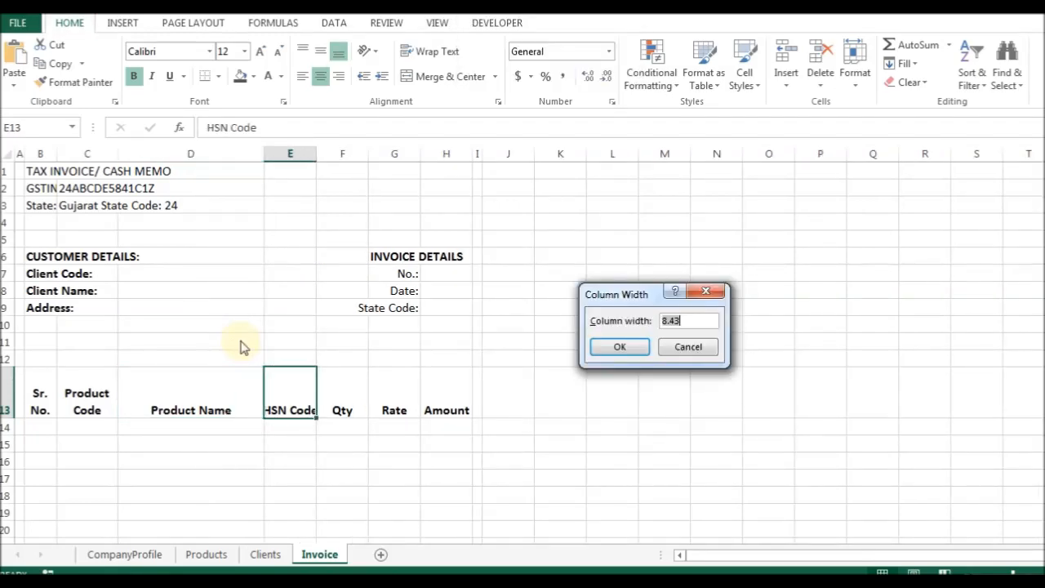
key("Return")
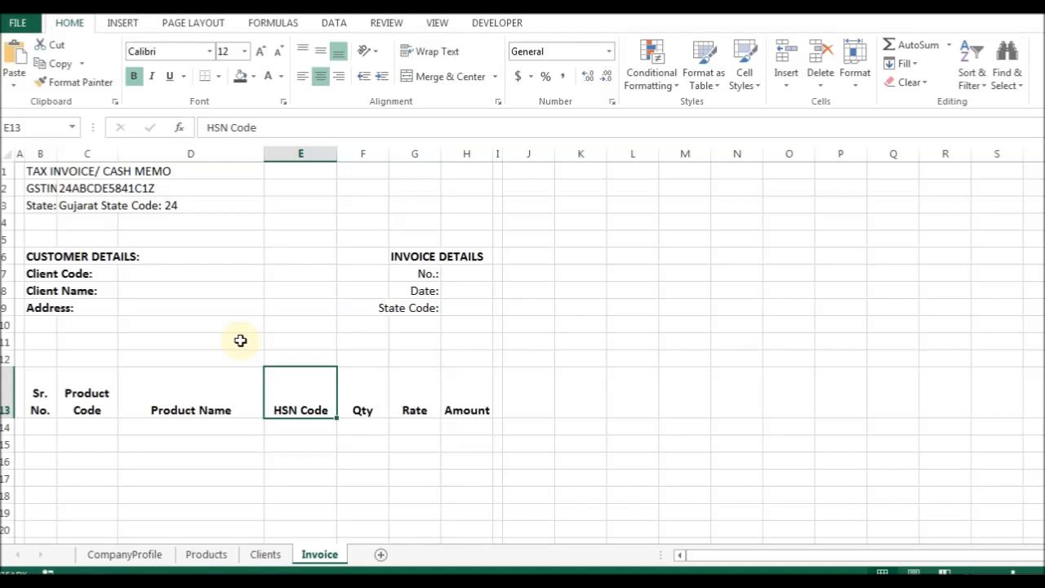
key("F2")
key("alt+Return")
key("ctrl+Return")
Set column F (Qty) to width 8.
key("Right")
key("alt+h")
key("o")
key("w")
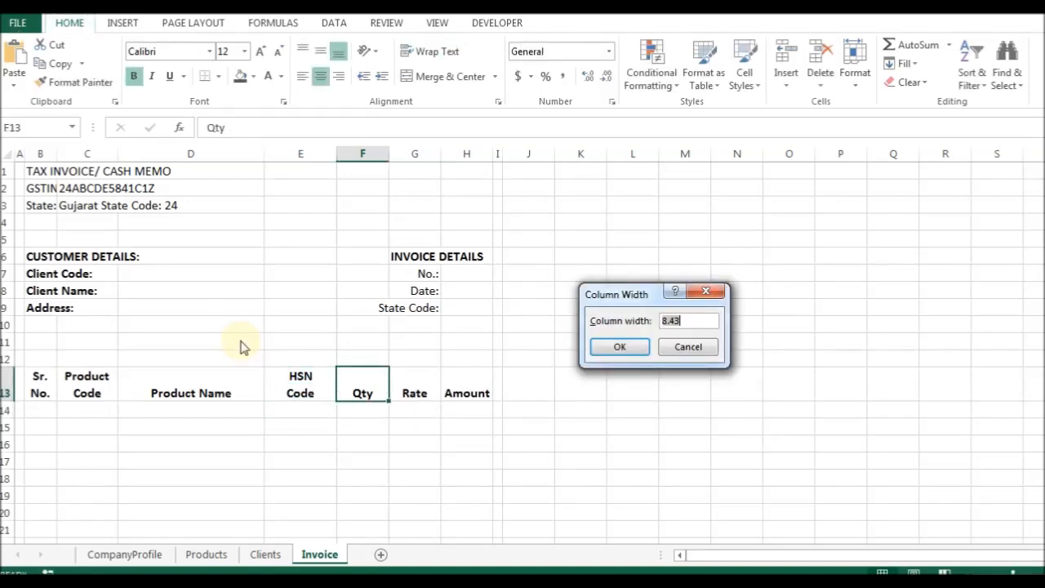
type("8")
key("Return")
key("Right")
Set column G (Rate) to width 10 and column H (Amount) to 12.
key("alt+h")
key("o")
key("w")
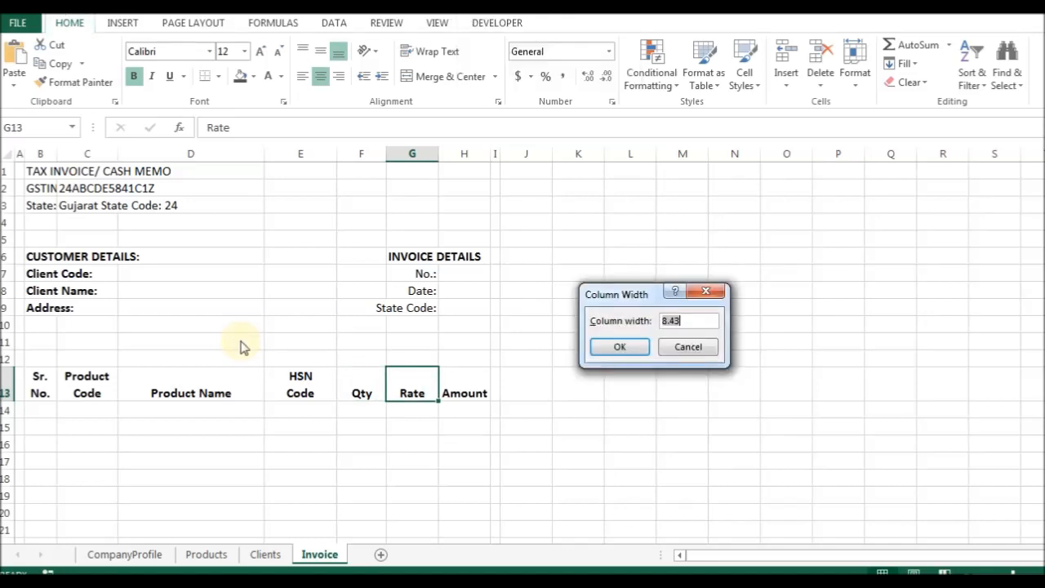
type("10")
key("Return")
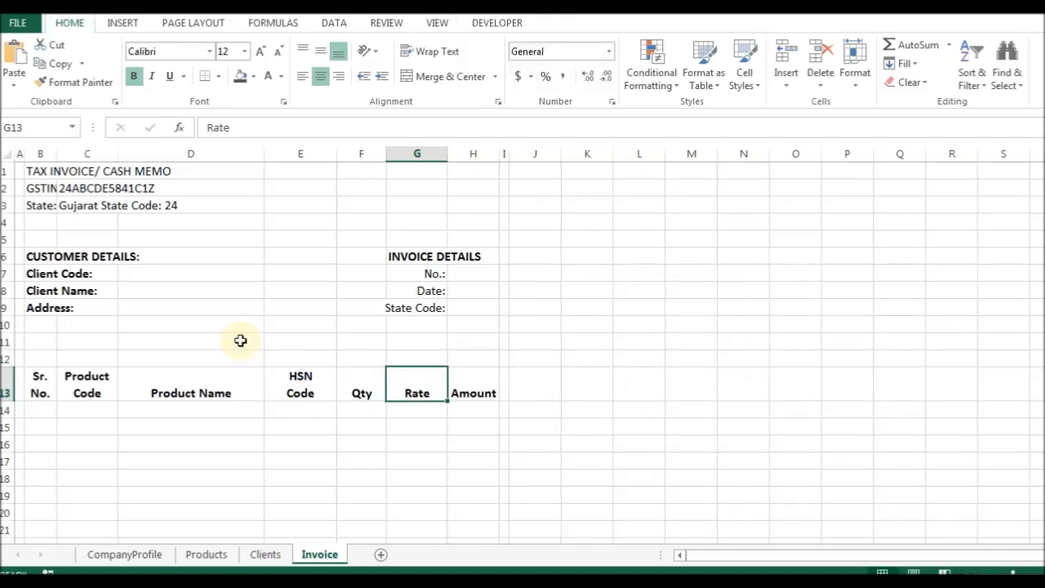
key("Right")
key("alt+h")
key("o")
key("w")
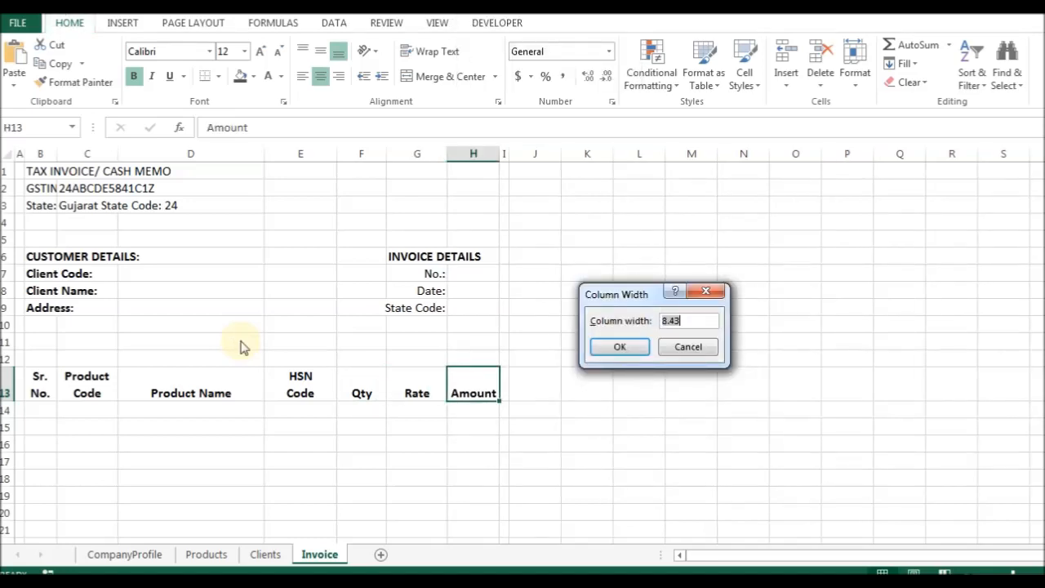
key("Return")
Top-align the contents of every cell on the sheet.
key("ctrl+Left")
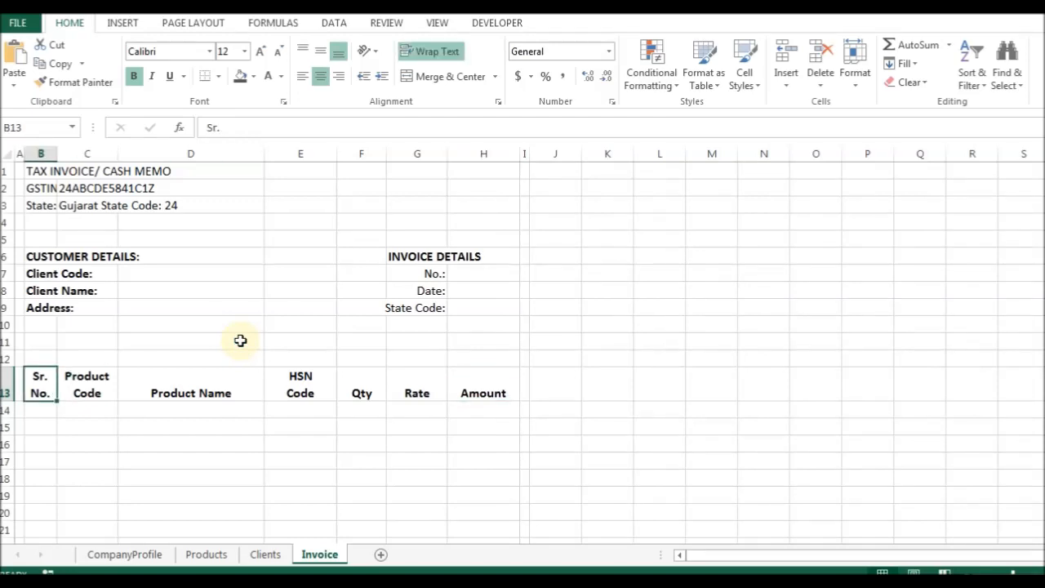
left_click(6, 151)
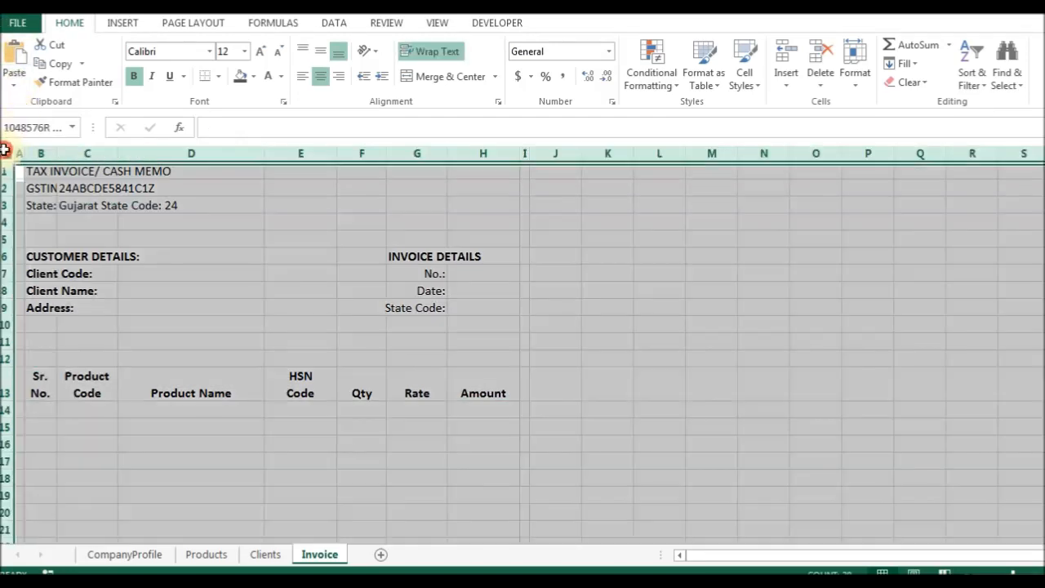
left_click(300, 53)
Add outline and inside borders to the header row B13:H13.
left_click(208, 390)
left_click_drag(50, 391, 450, 374)
key("ctrl+1")
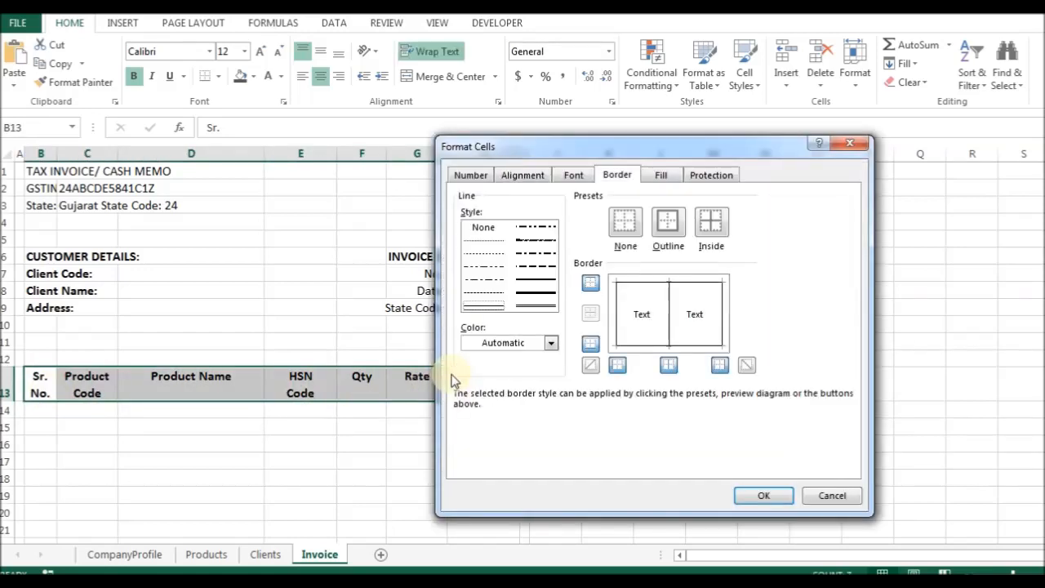
key("alt+o")
key("alt+i")
key("Return")
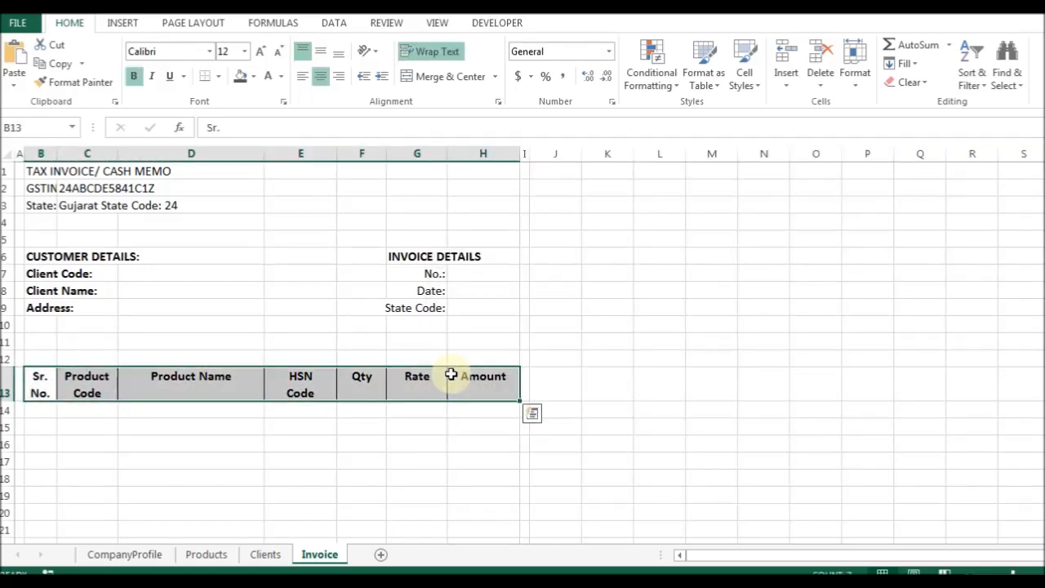
key("Down")
key("Up")
key("Up")
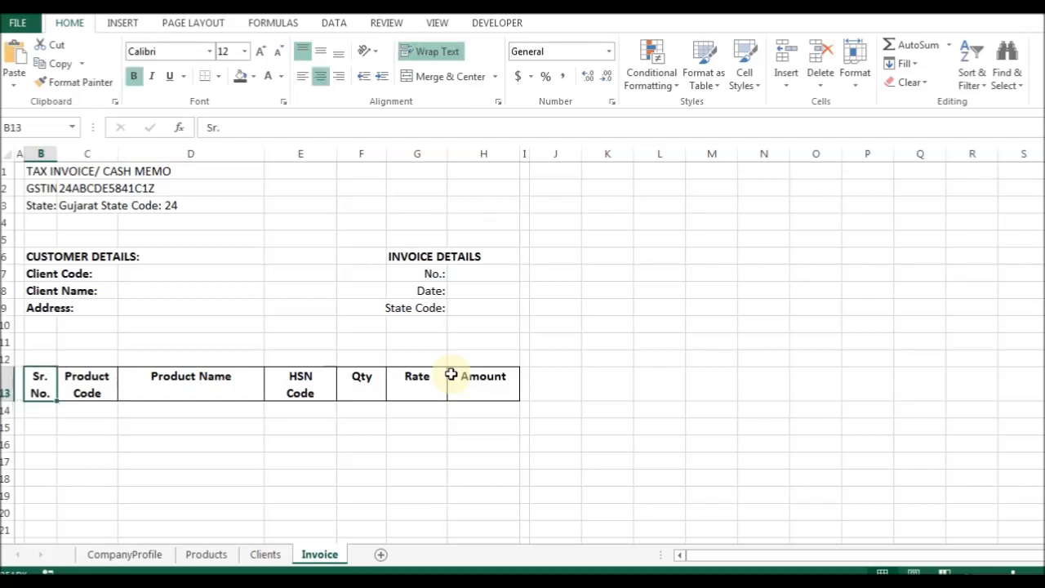
Set rows 1–12 to a row height of 20 using the hoh shortcut.
key("shift+Up")
key("shift+Up")
key("shift+Up")
key("shift+Up")
key("shift+Up")
key("shift+Up")
key("shift+Up")
key("shift+Up")
key("shift+Up")
key("shift+Up")
key("shift+Up")
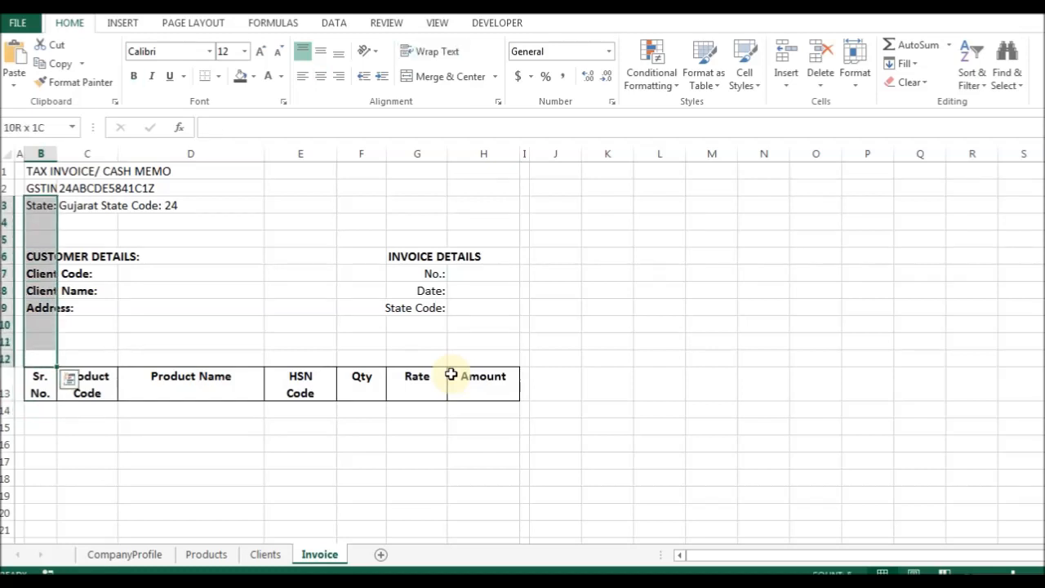
key("alt")
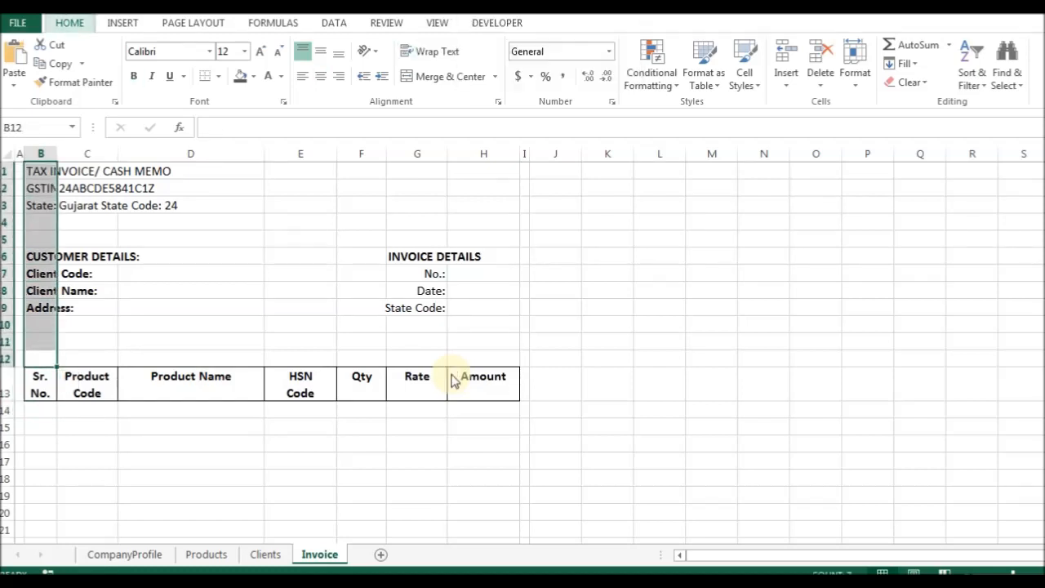
type("hoh20")
key("Return")
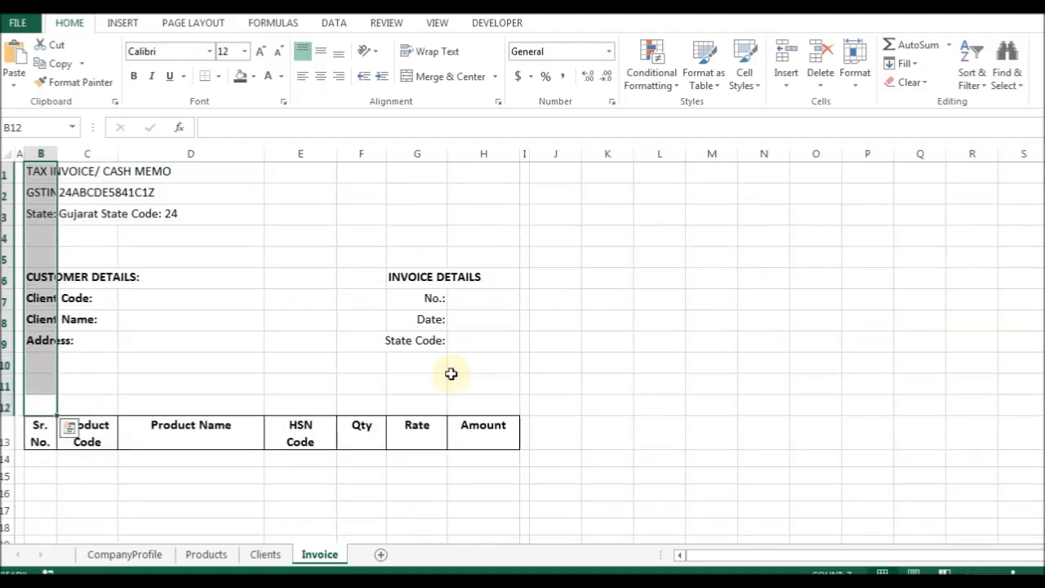
key("shift+Down")
key("shift+Down")
key("shift+Down")
key("shift+Down")
key("shift+Down")
key("shift+Down")
key("shift+Down")
key("shift+Down")
key("shift+Down")
key("shift+Down")
key("shift+Down")
key("shift+Down")
key("shift+Right")
key("shift+Right")
key("shift+Right")
key("shift+Right")
key("shift+Right")
key("shift+Right")
Vertically centre the contents of every cell on the sheet.
key("Up")
key("ctrl+a")
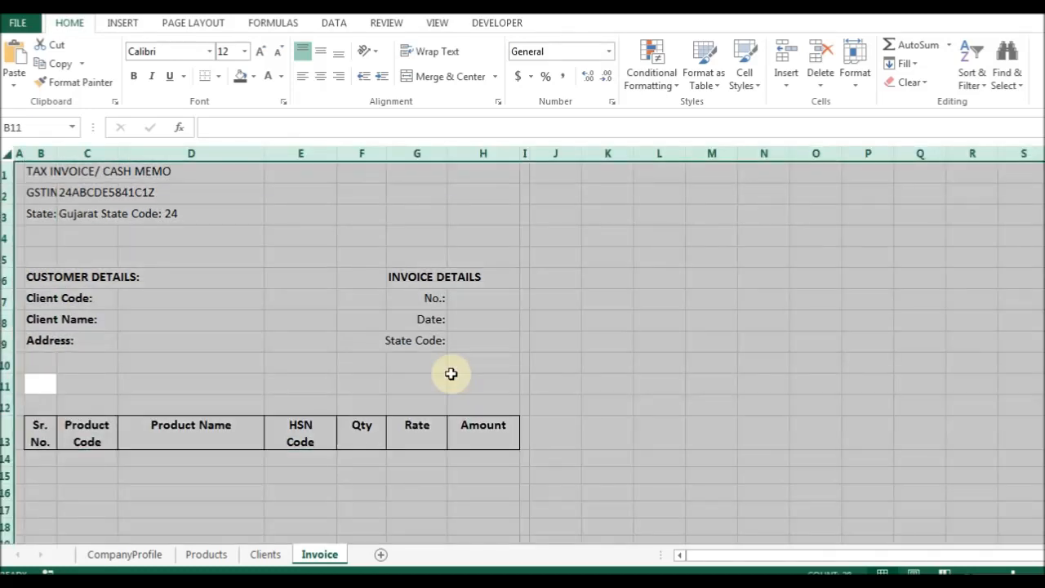
left_click(320, 75)
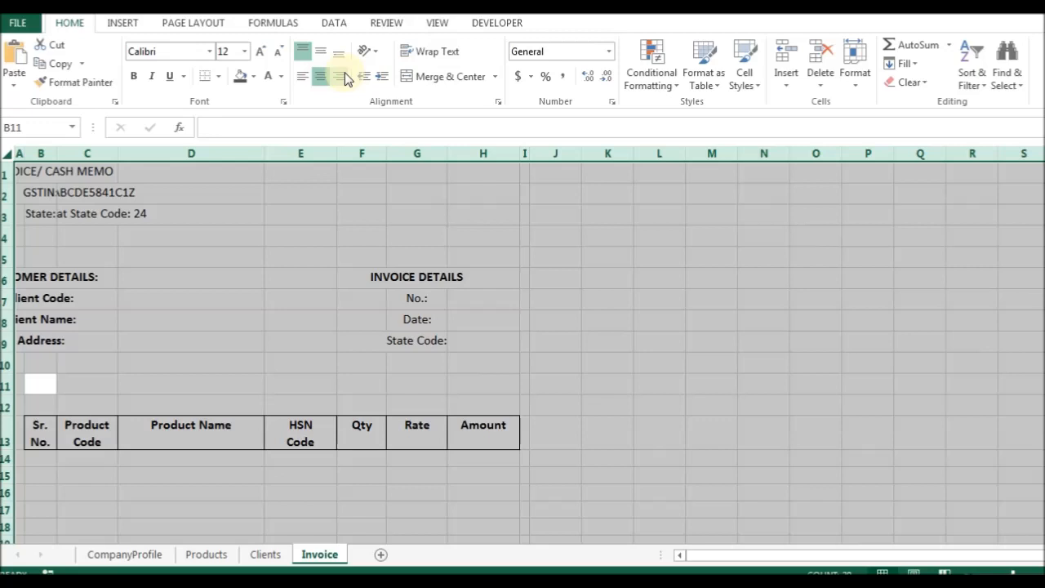
left_click(320, 76)
left_click(321, 54)
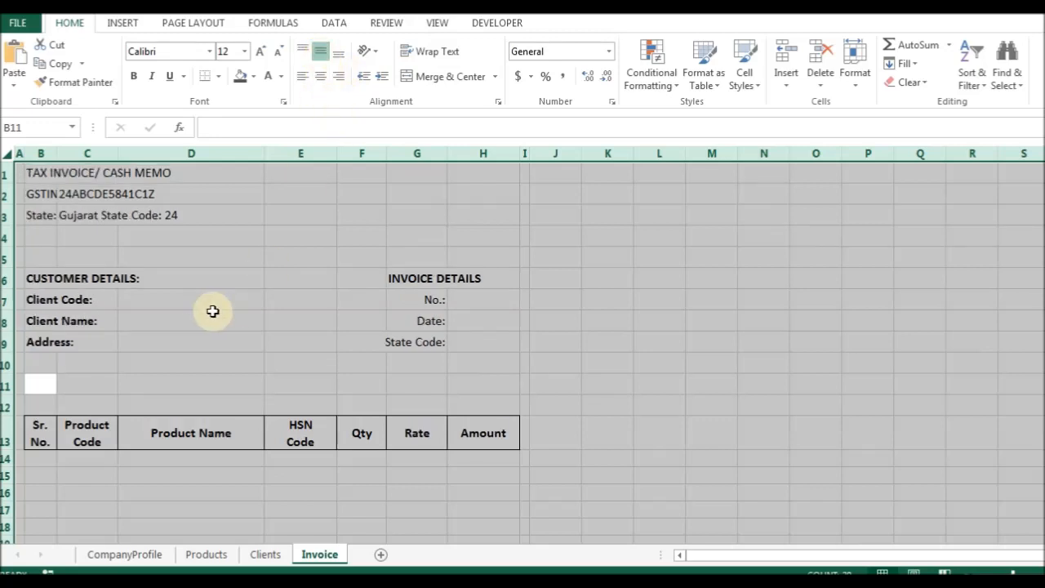
left_click(188, 434)
left_click_drag(40, 433, 485, 433)
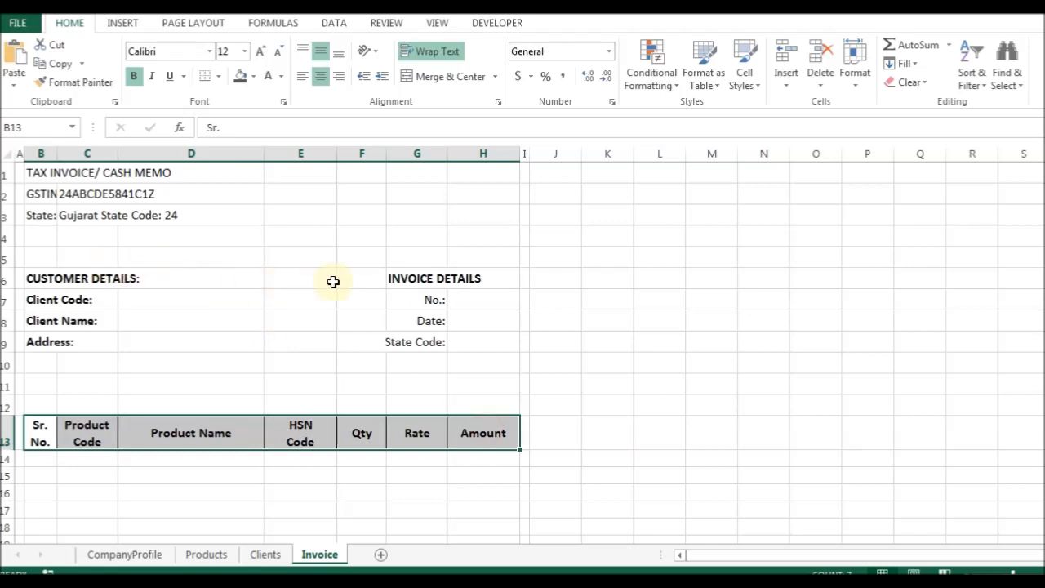
left_click_drag(429, 301, 423, 341)
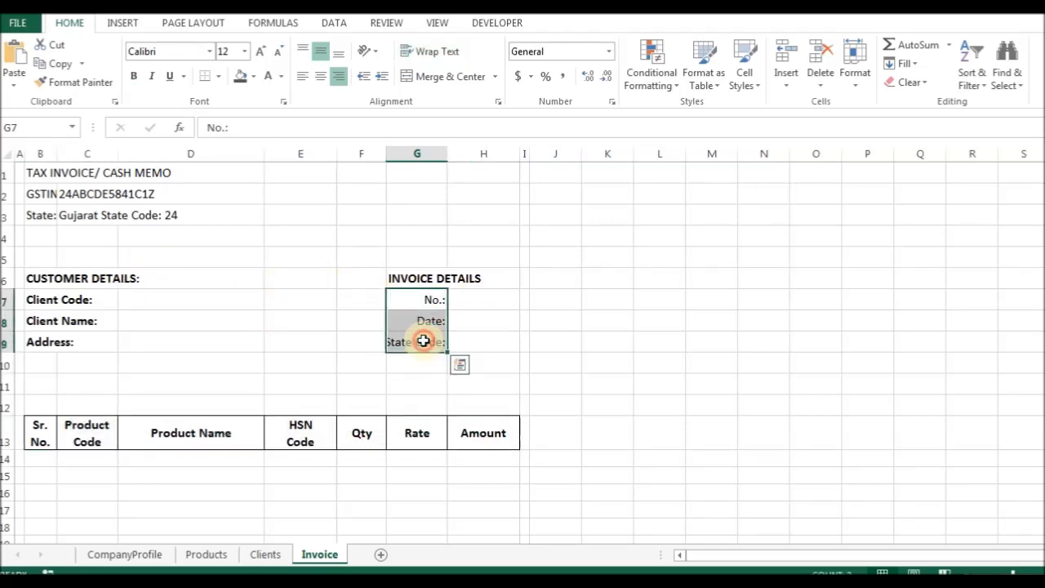
AutoFit column G so the State Code: label fits.
left_click(401, 341)
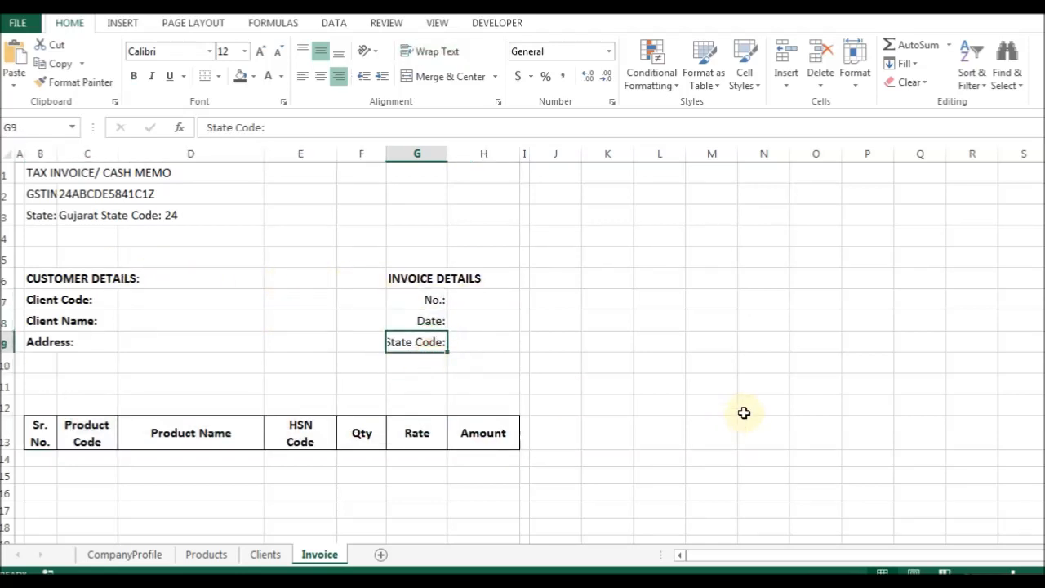
key("alt+h")
key("o")
key("i")
Merge and centre INVOICE DETAILS over G6:H6 and CUSTOMER DETAILS: over B6:F6.
key("Up")
key("Up")
key("Up")
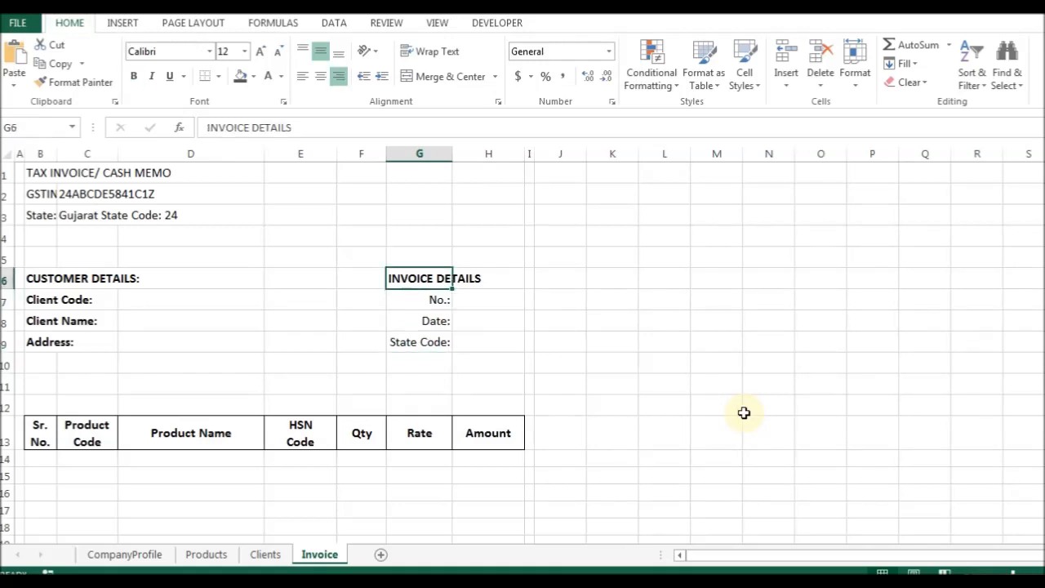
key("shift+Right")
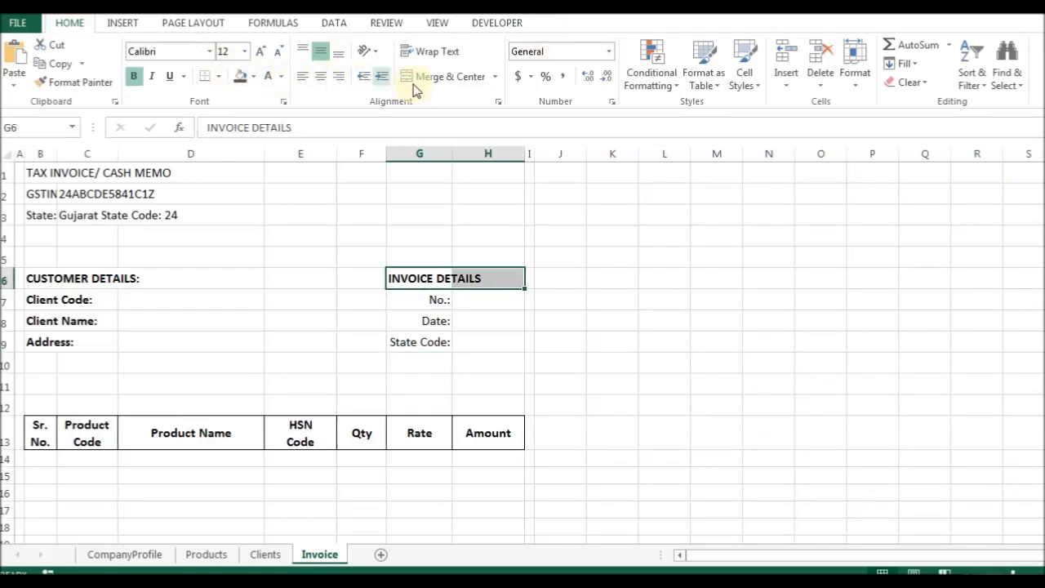
left_click(406, 77)
left_click_drag(41, 278, 350, 286)
left_click(451, 82)
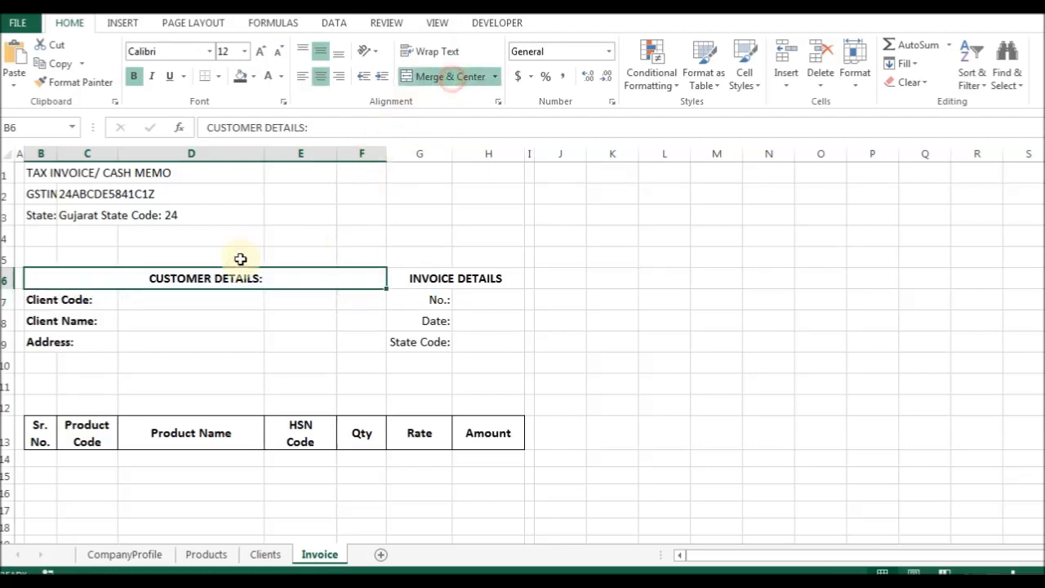
Merge D7:F7 and D8:F8 beside Client Code and Client Name, then undo both merges.
left_click_drag(170, 301, 362, 298)
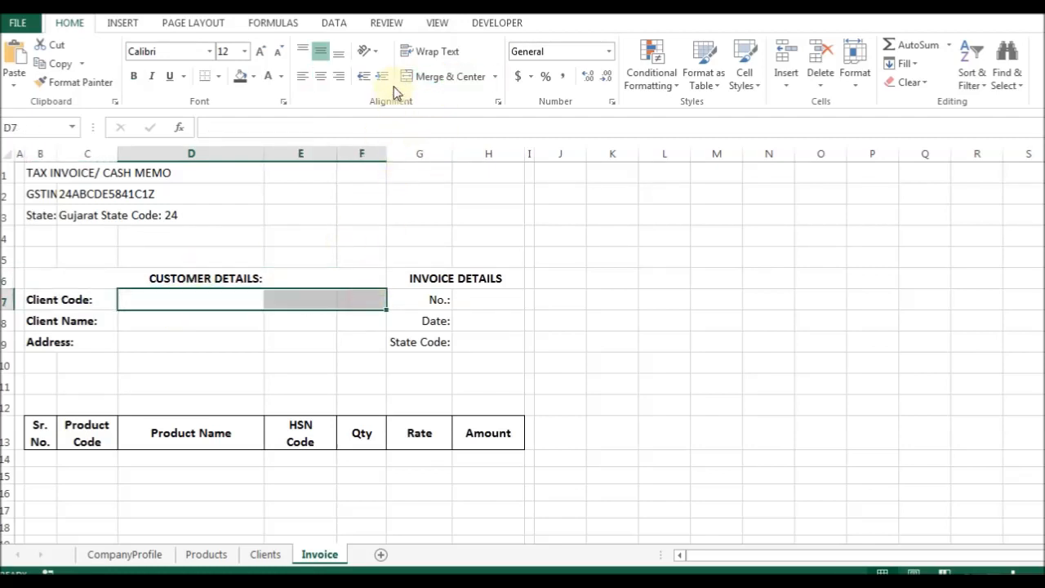
left_click(430, 77)
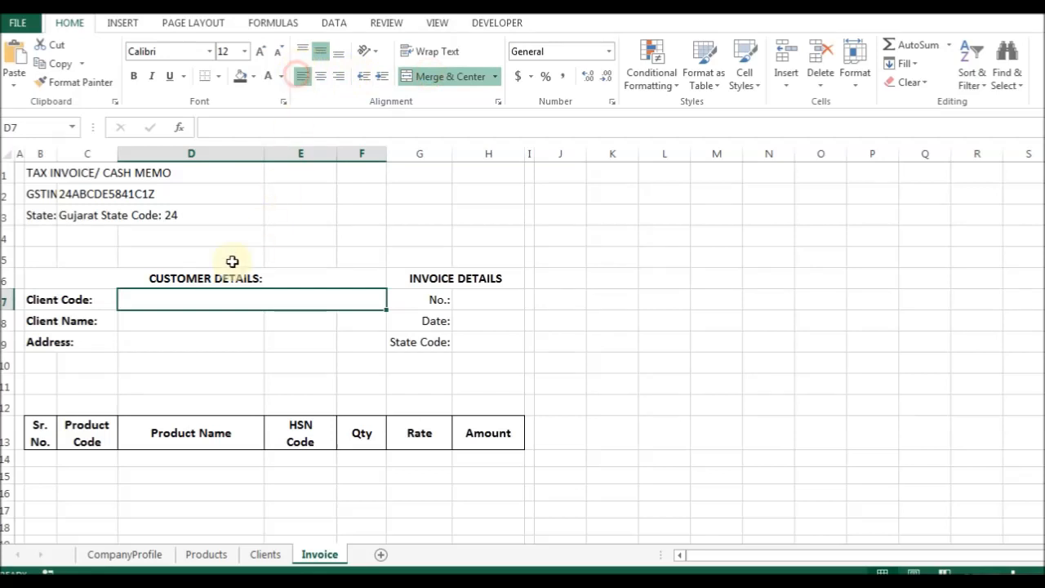
left_click_drag(165, 322, 354, 323)
left_click(441, 82)
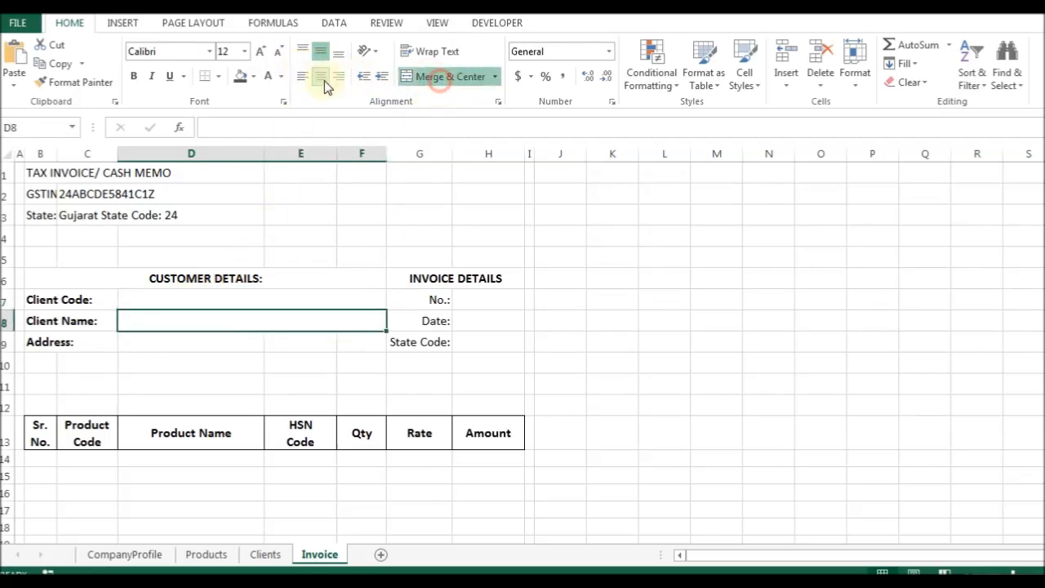
key("ctrl+z")
left_click(170, 302)
key("ctrl+z")
Check the cells beside Client Code and Client Name, ending on empty cell B10.
left_click(171, 316)
left_click(296, 297)
left_click(372, 299)
left_click(281, 301)
left_click(227, 309)
left_click(362, 297)
left_click(266, 304)
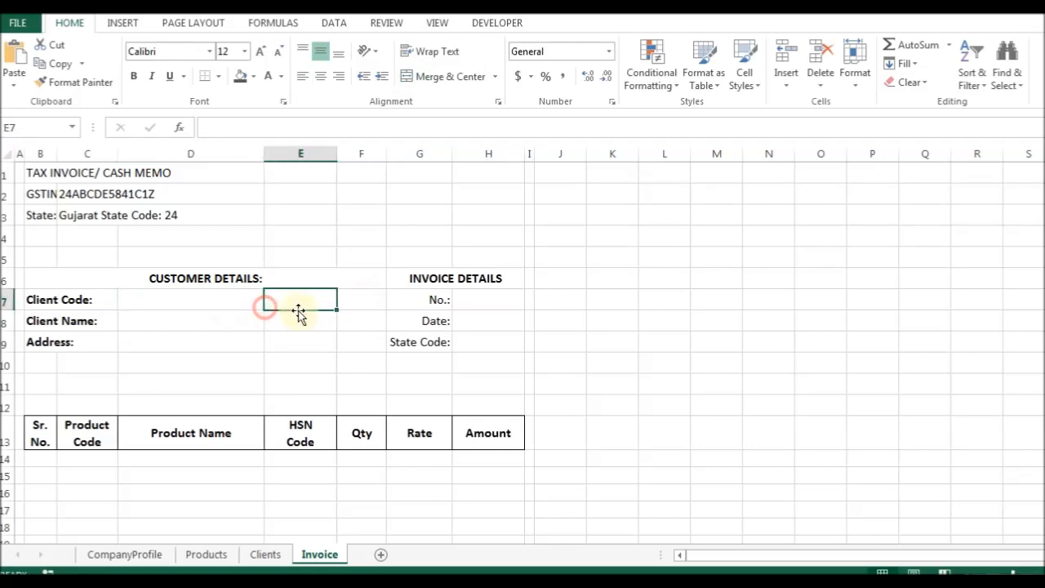
left_click(40, 361)
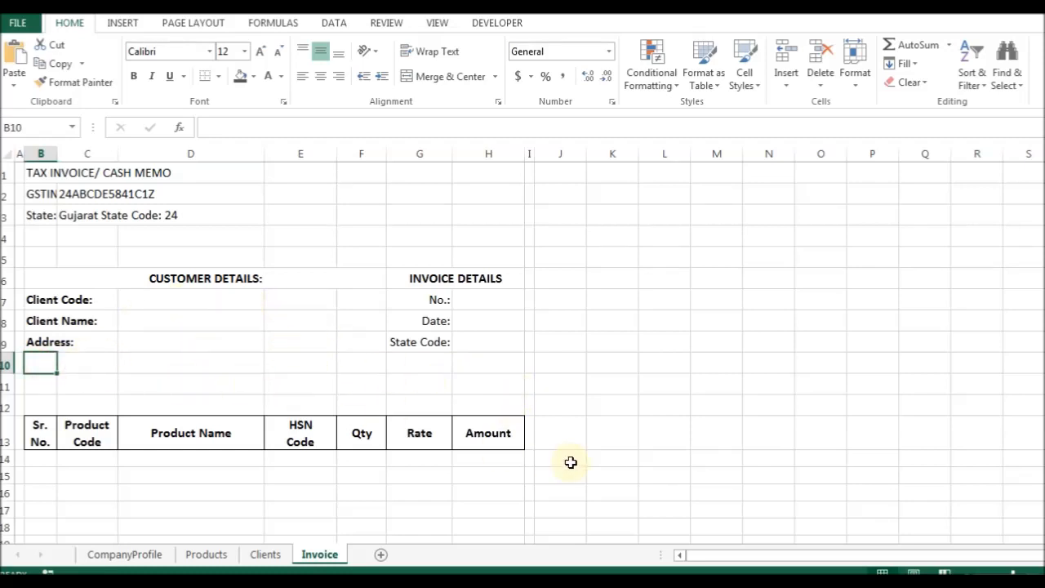
Bold the State Code: label and delete the empty row 10.
key("Up")
key("ctrl+Right")
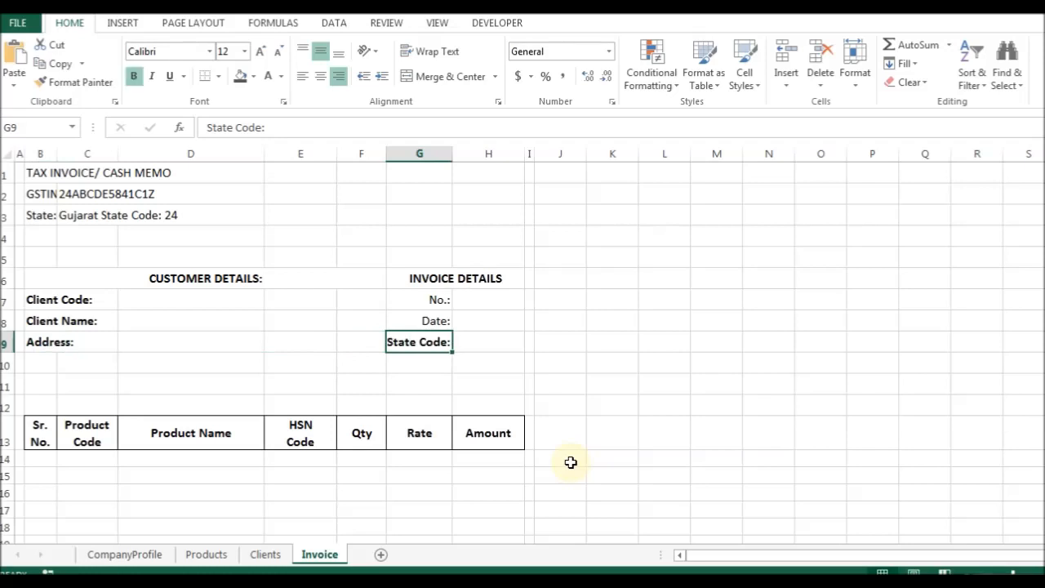
key("Up")
key("Left")
key("Left")
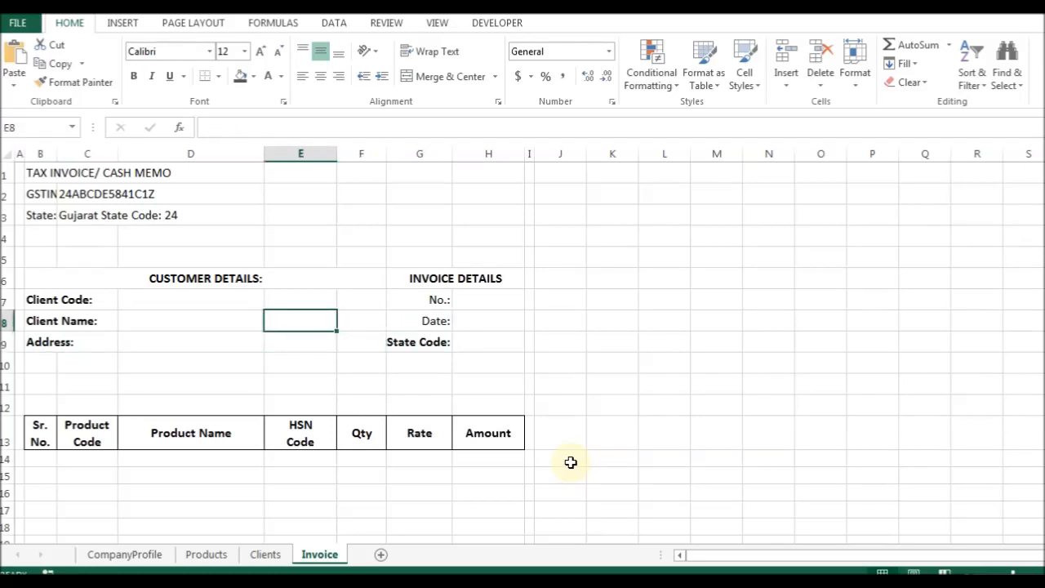
key("Left")
key("Left")
key("Left")
key("Down")
key("Down")
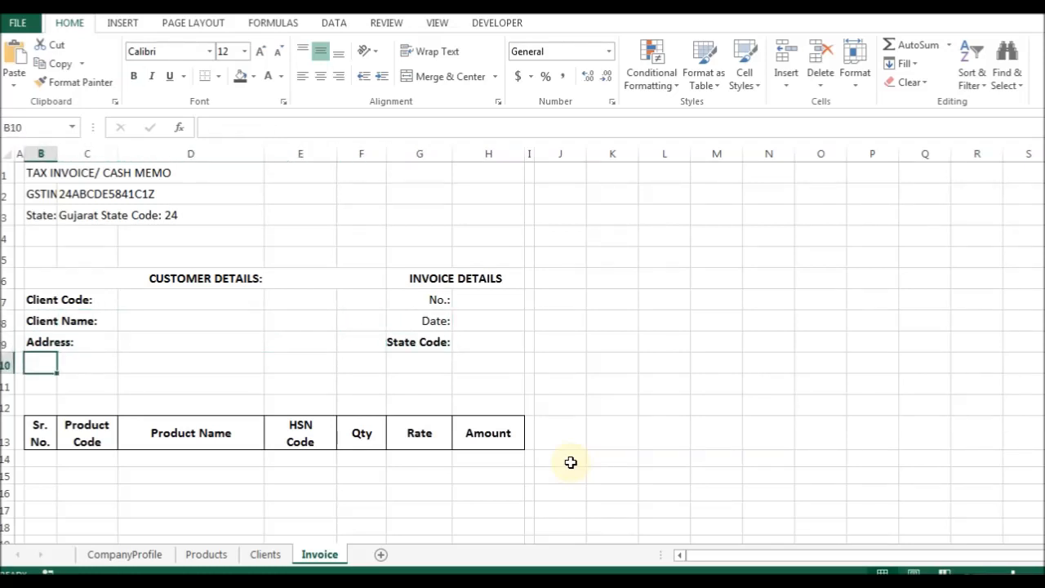
key("ctrl+d")
key("ctrl+minus")
key("r")
key("Return")
Merge D7:F7 into one left-aligned Client Code field.
key("Up")
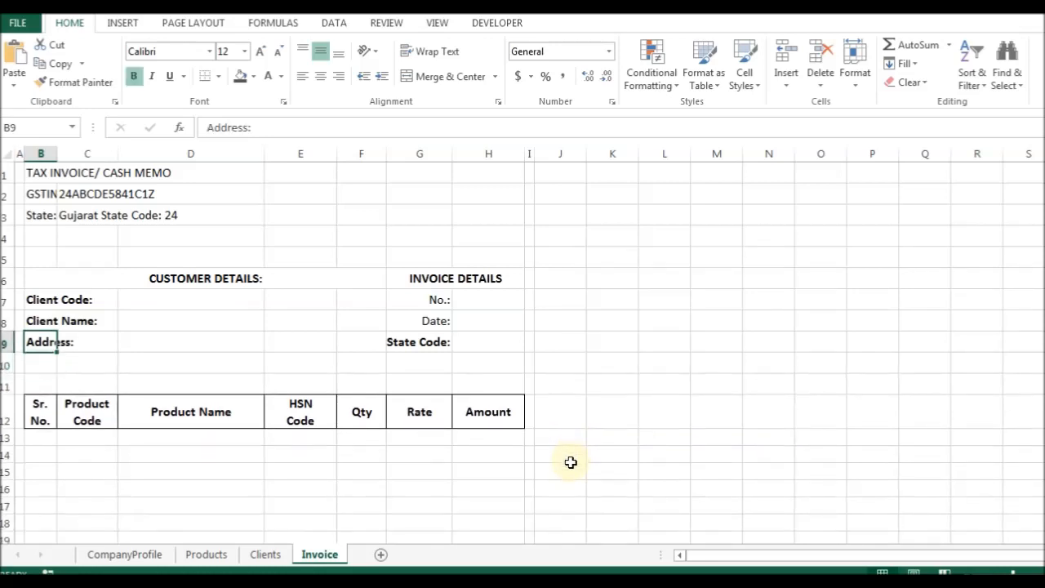
key("Up")
key("Right")
key("Right")
key("Up")
key("shift+Right")
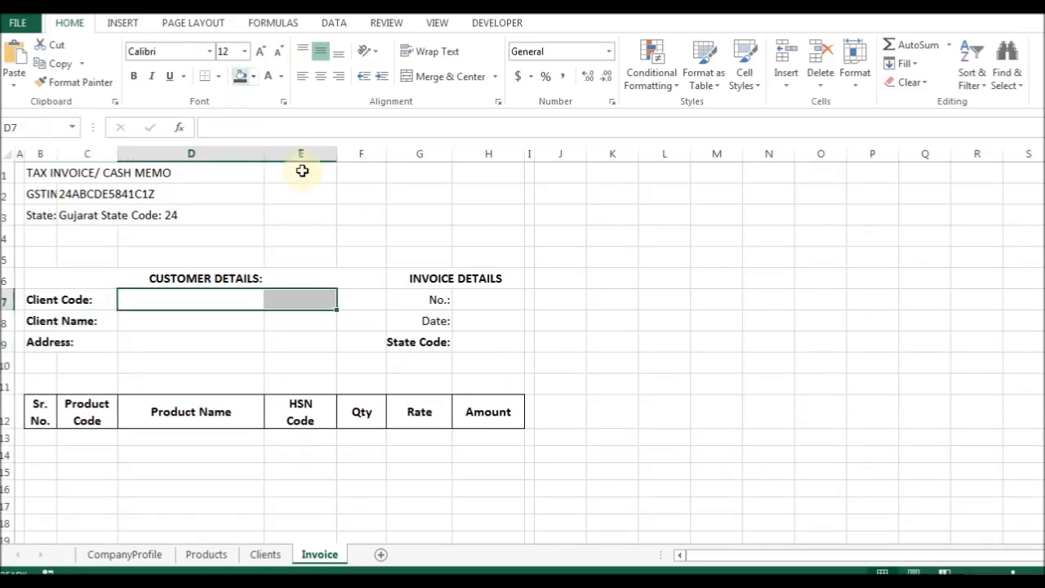
left_click(362, 303, "shift")
left_click(430, 77)
left_click(300, 77)
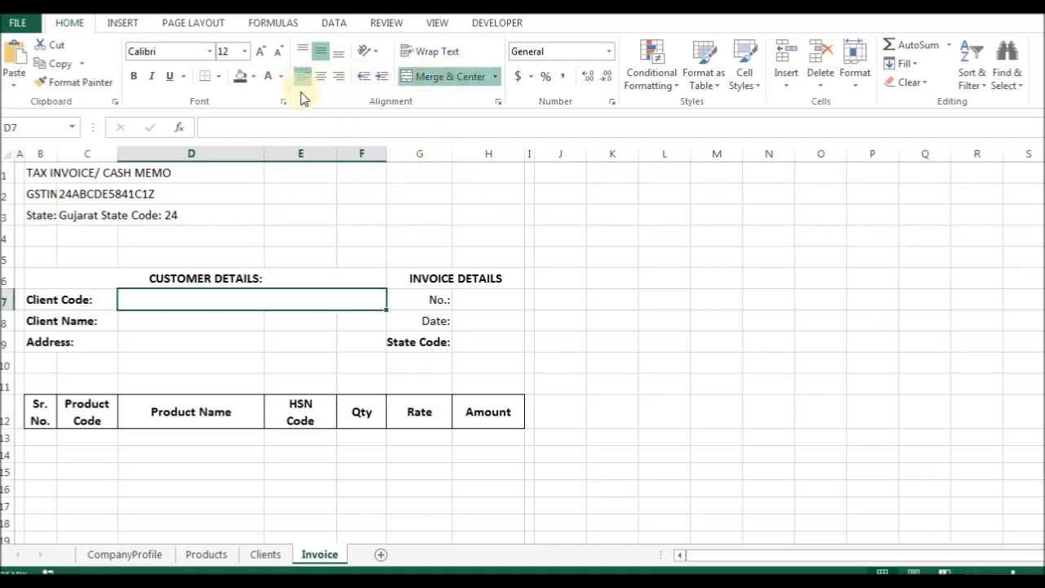
Merge D8:F8 and D9:F9 into single Client Name and Address fields.
key("Down")
key("shift+Right")
key("shift+Right")
key("ctrl+1")
key("alt+m")
key("Return")
key("Down")
Refit column G to the invoice labels from INVOICE DETAILS down to State Code:.
key("shift+Right")
key("shift+Right")
key("ctrl+1")
key("alt+m")
key("Return")
key("Right")
key("Right")
key("Up")
key("Up")
key("Left")
key("Left")
key("Left")
key("Left")
key("shift+Right")
key("Down")
key("shift+Right")
key("Down")
key("shift+Right")
key("Right")
key("Up")
key("Right")
key("Up")
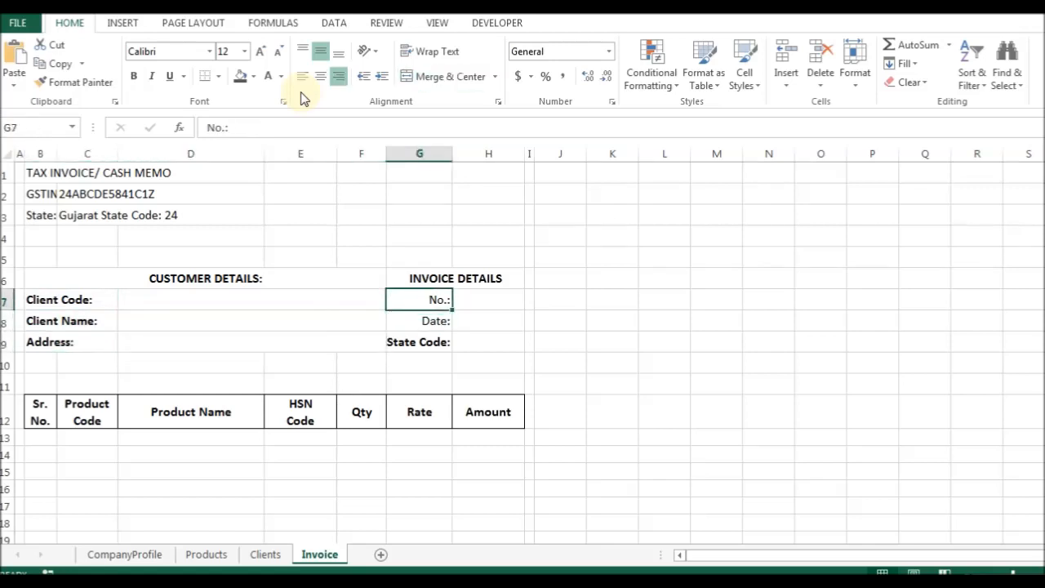
key("Up")
key("shift+Down")
key("shift+Down")
key("shift+Down")
key("Down")
key("Down")
key("Down")
key("alt+o")
key("c")
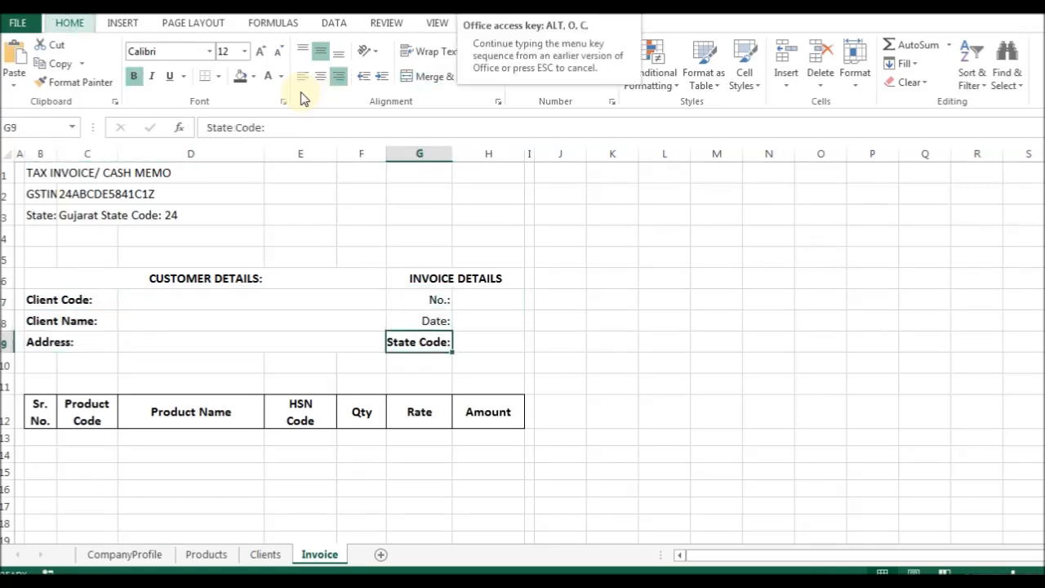
key("a")
Give the customer block B6:F9 outline and inside borders.
key("Up")
key("Up")
key("shift+Down")
key("ctrl+Left")
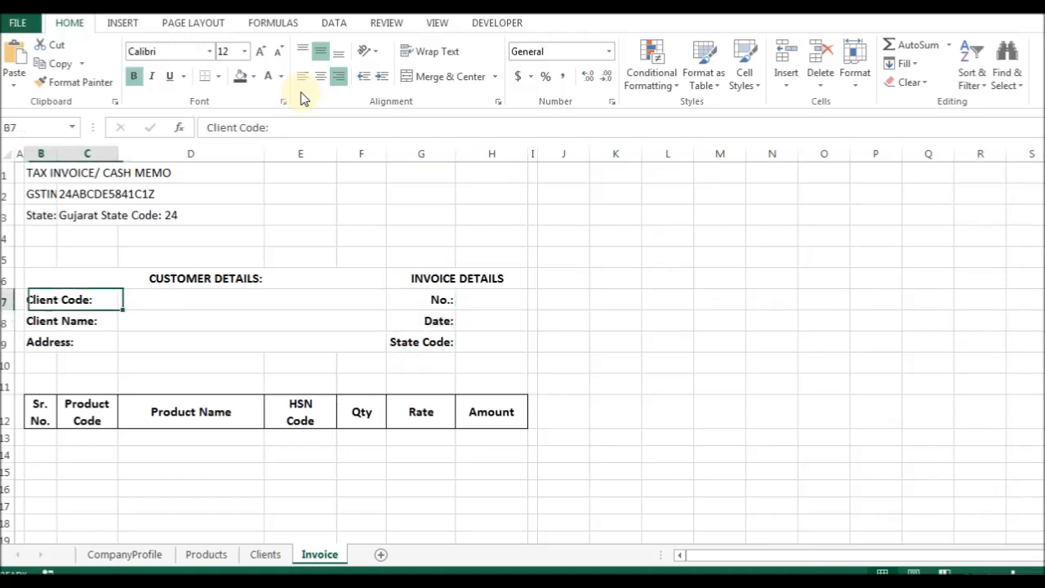
key("Up")
key("shift+Down")
key("shift+Down")
Select the invoice details block below the INVOICE DETAILS heading.
key("shift+Down")
key("ctrl+1")
key("alt+i")
key("Return")
key("Right")
key("shift+Down")
key("shift+Down")
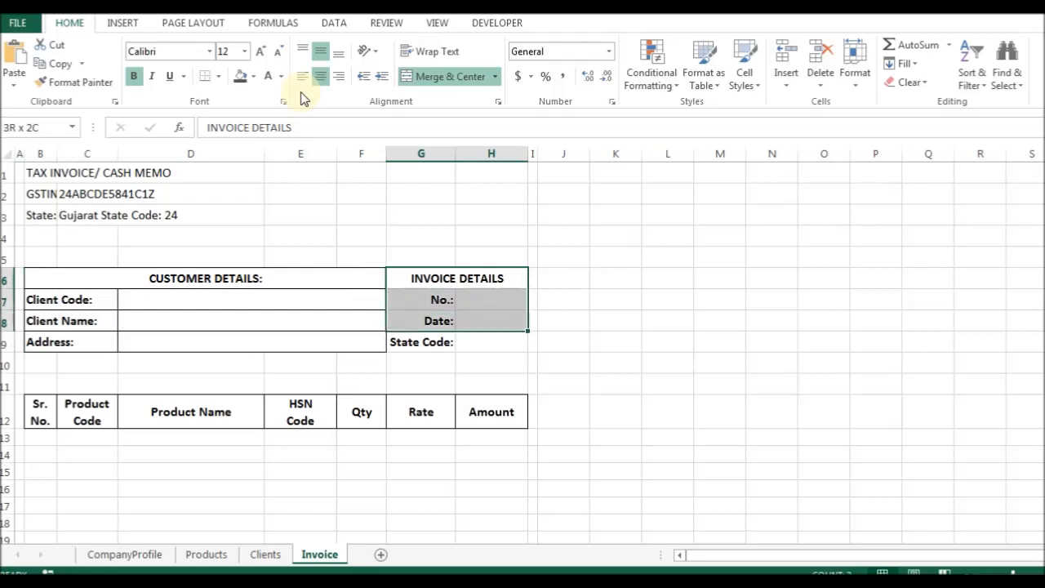
key("shift+Down")
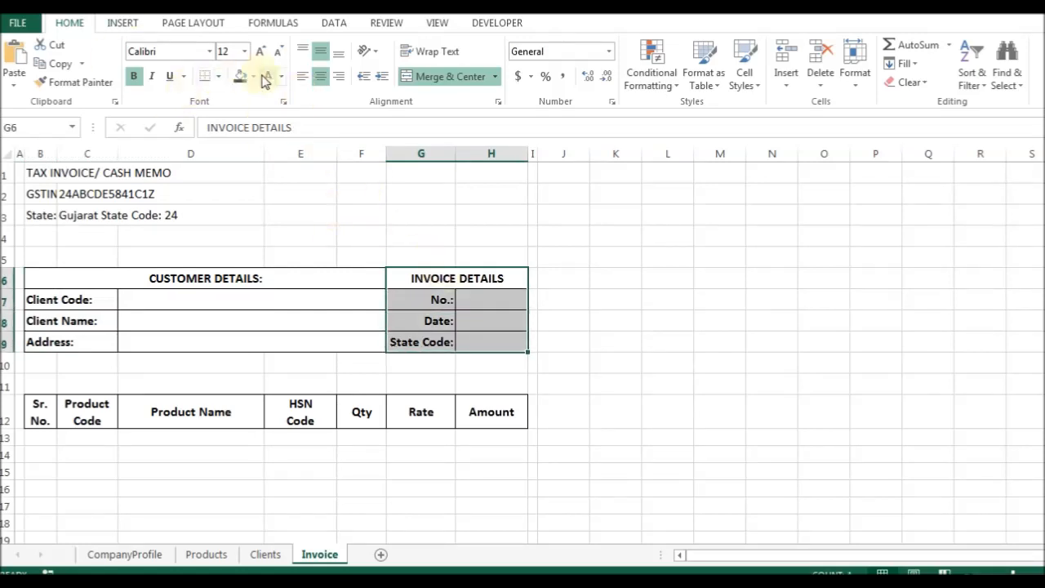
Fill the invoice block light gold and the customer block light orange.
left_click(255, 76)
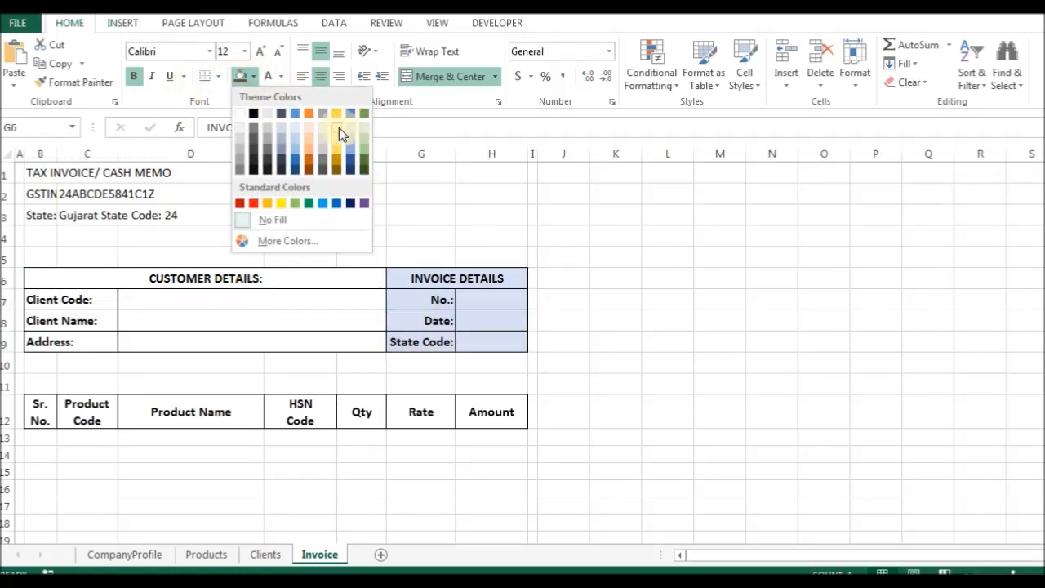
left_click(339, 128)
left_click_drag(240, 273, 242, 337)
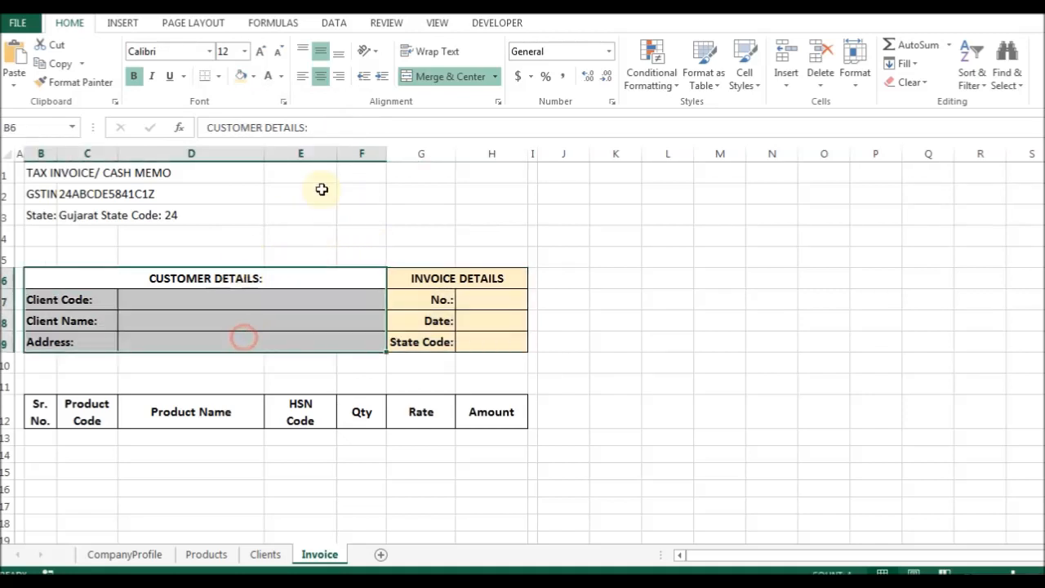
left_click(254, 76)
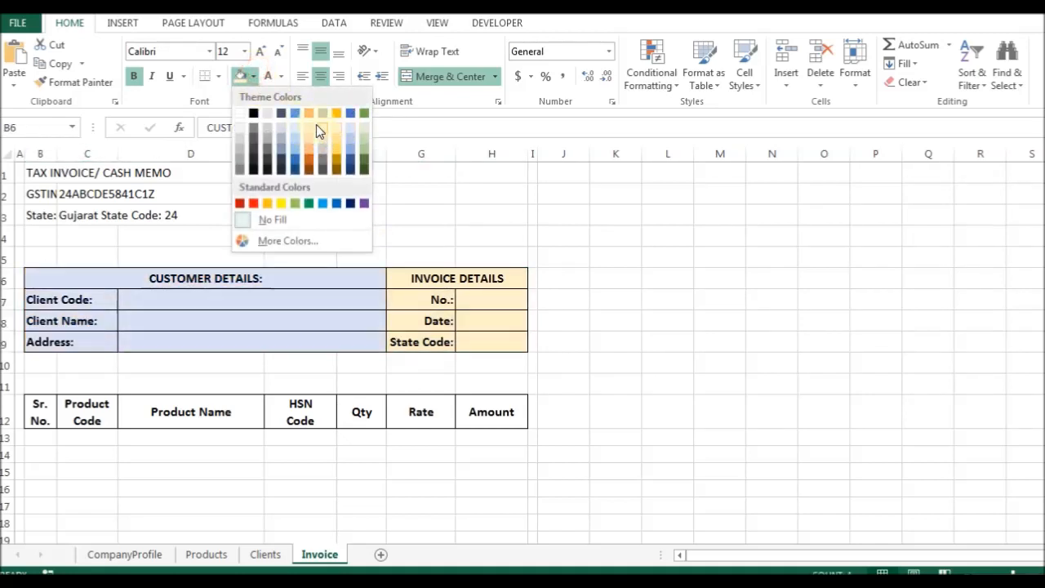
left_click(311, 132)
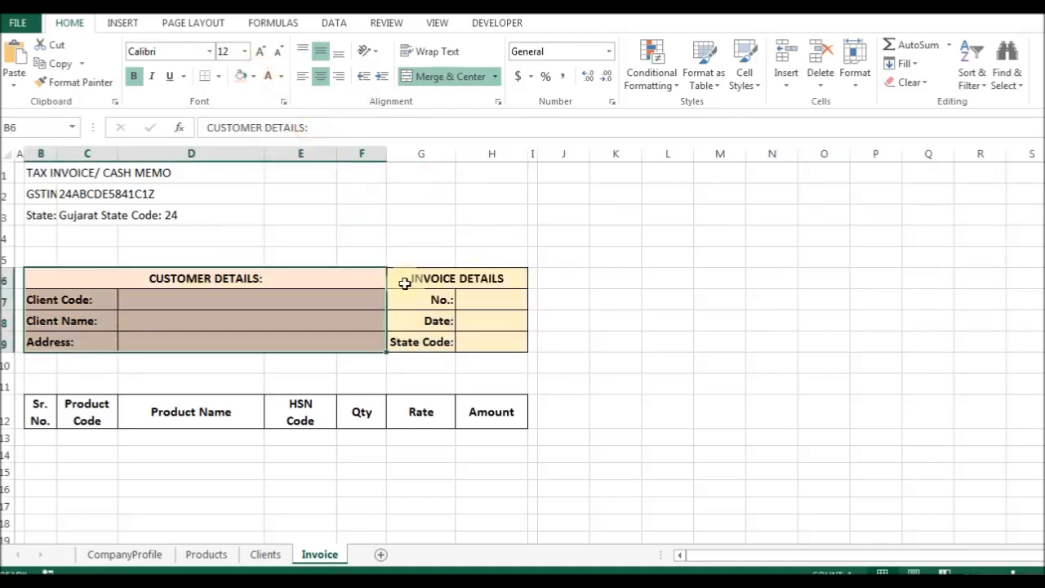
Give the CUSTOMER DETAILS: heading a red fill with white text.
mouse_move(243, 275)
left_mouse_down()
mouse_move(429, 266)
mouse_move(430, 277)
left_mouse_up()
left_click_drag(363, 286, 349, 269)
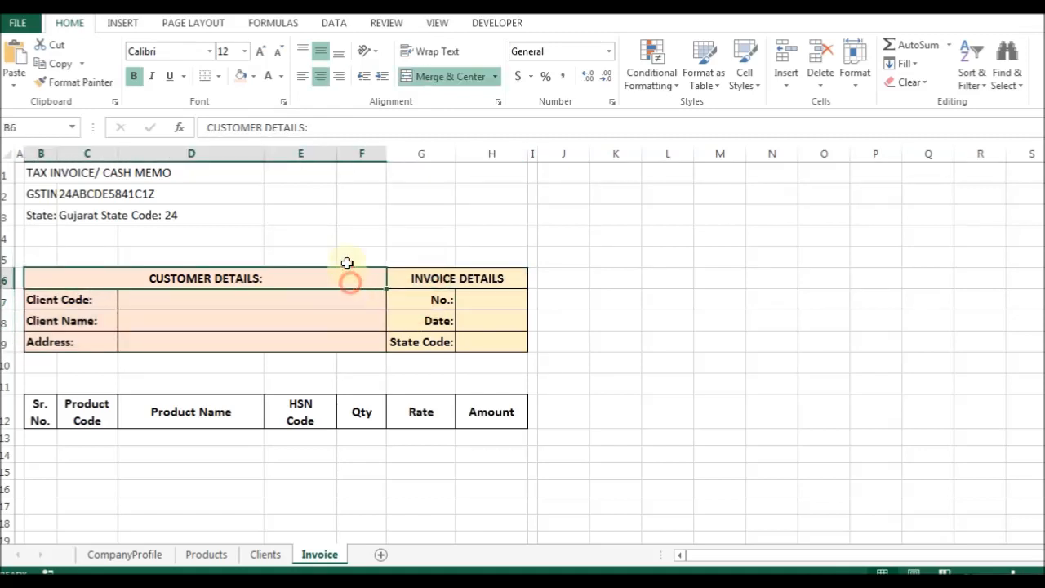
left_click(253, 76)
left_click(253, 203)
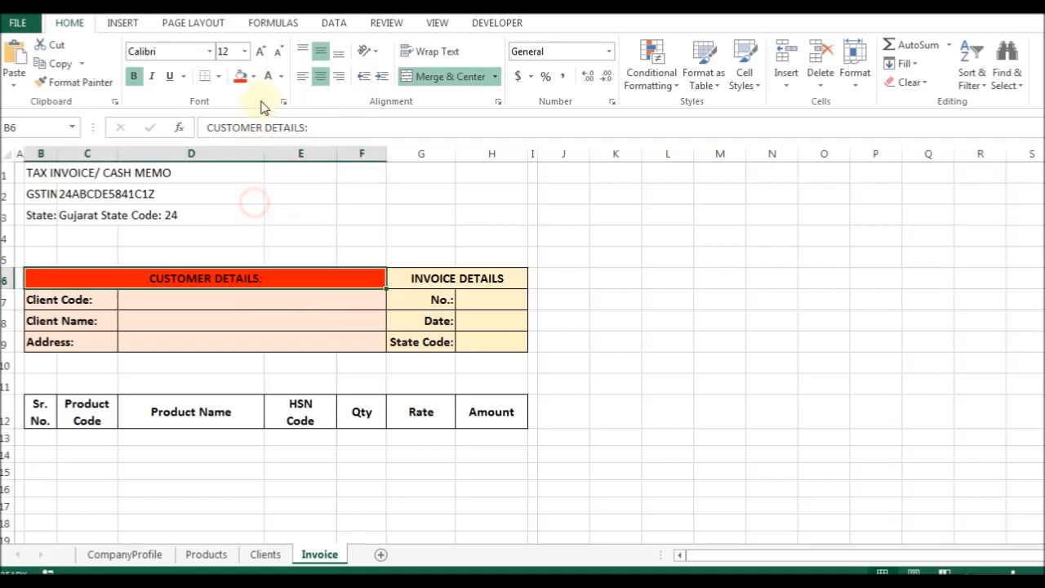
left_click(270, 78)
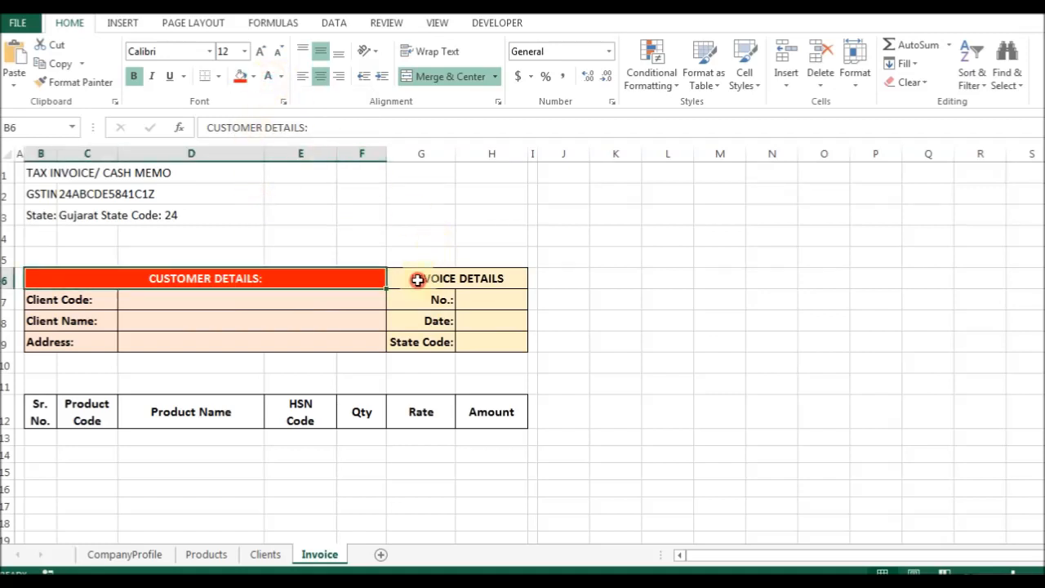
Give the INVOICE DETAILS heading a dark blue fill with white text.
left_click(417, 280)
left_click(255, 76)
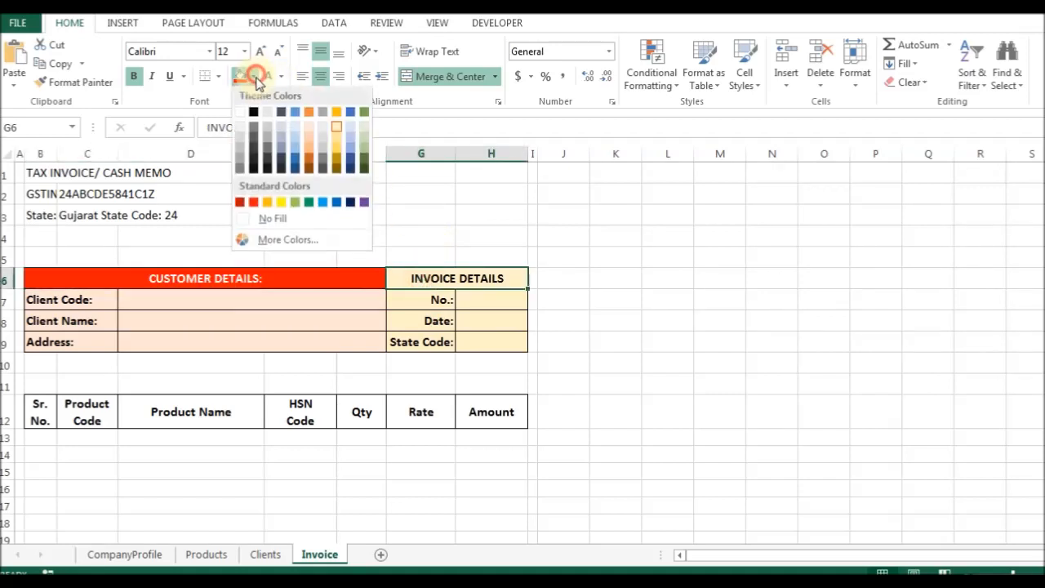
left_click(347, 200)
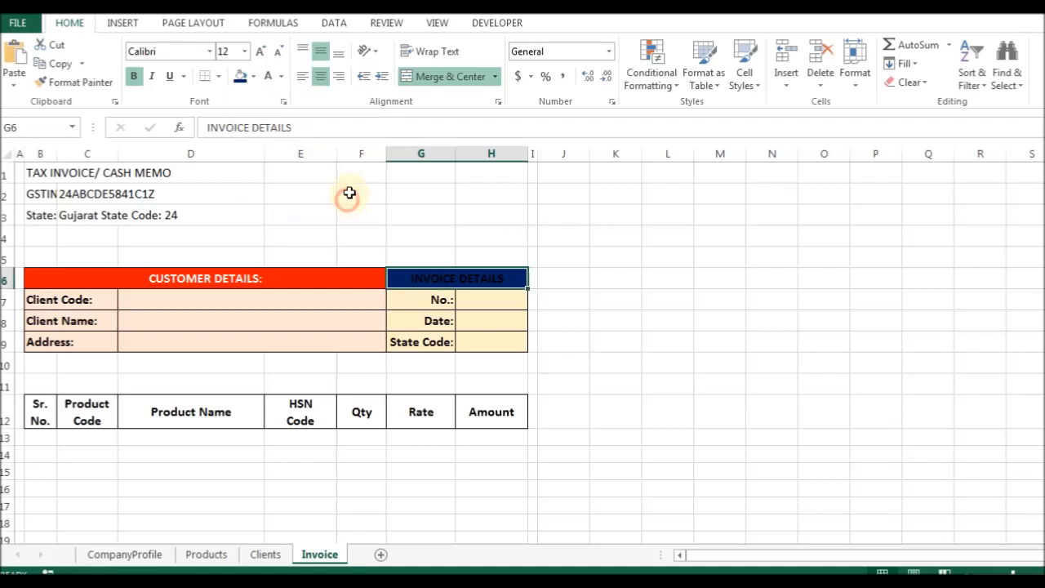
left_click(269, 78)
left_click(427, 302)
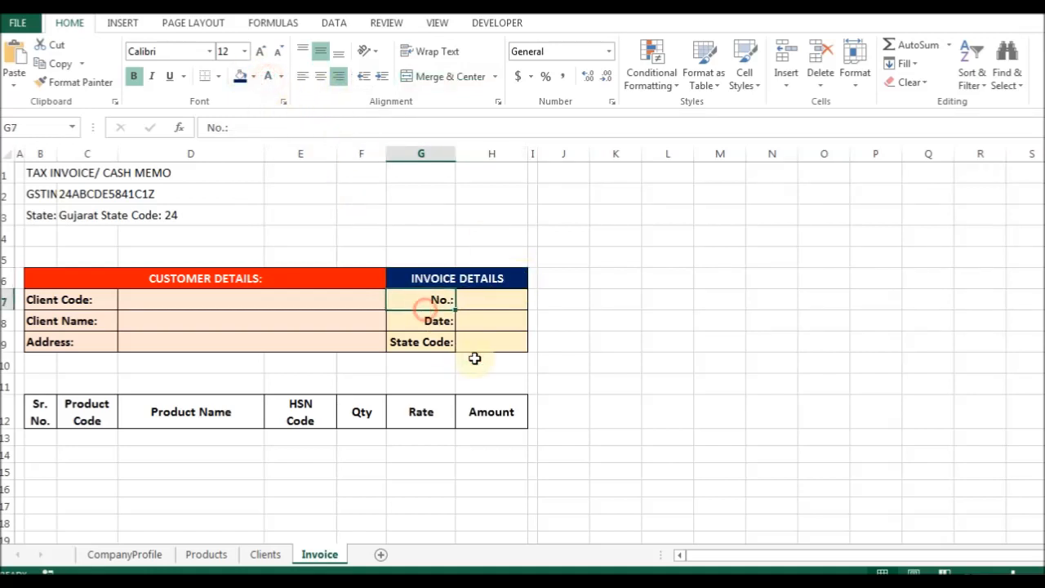
left_click(216, 304)
left_click(486, 303)
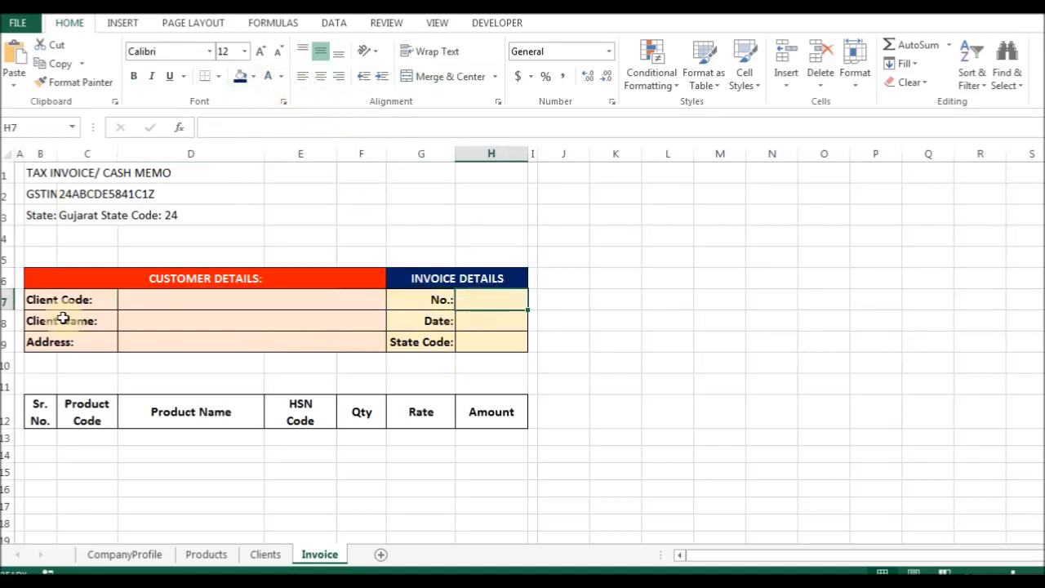
Delete the entire blank row 10 above the item table.
left_click_drag(44, 419, 488, 413)
left_click(297, 365)
key("ctrl+minus")
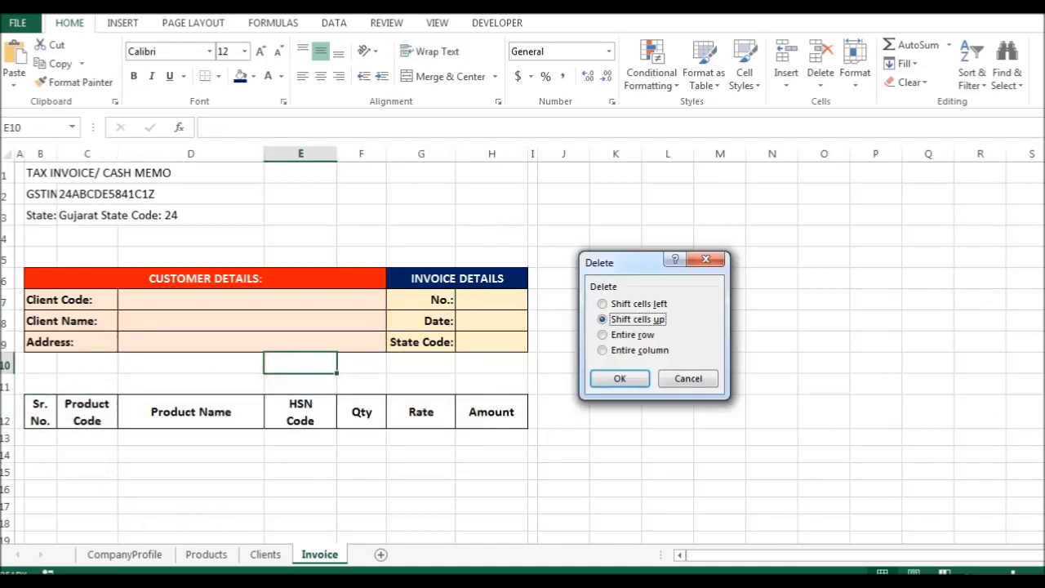
key("Return")
left_click(88, 362)
key("ctrl+z")
key("Left")
key("Left")
key("Left")
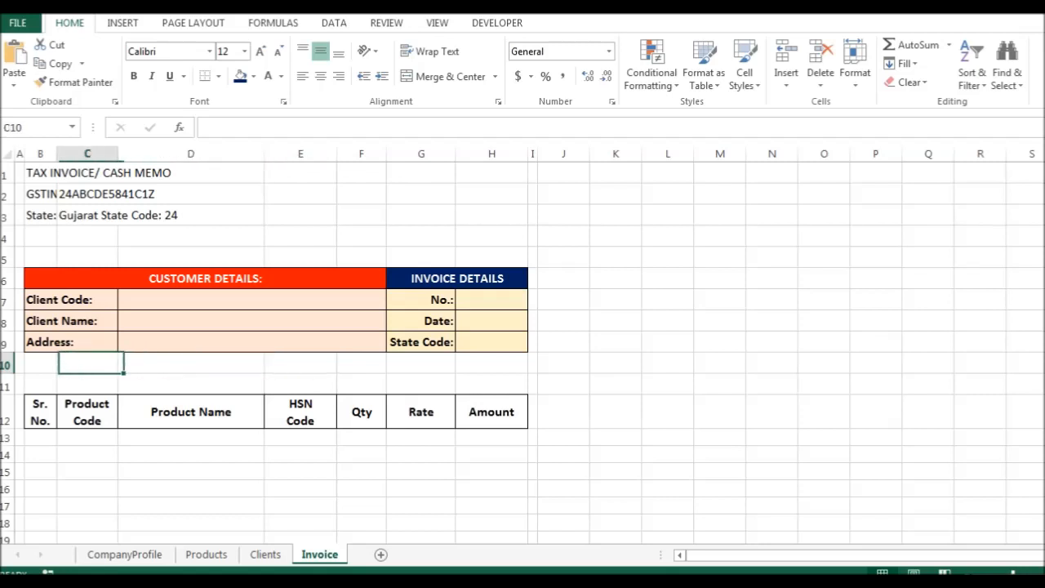
key("ctrl+minus")
key("r")
key("Return")
key("Down")
Select the item table rows and open the invoice's print preview.
key("ctrl+shift+Right")
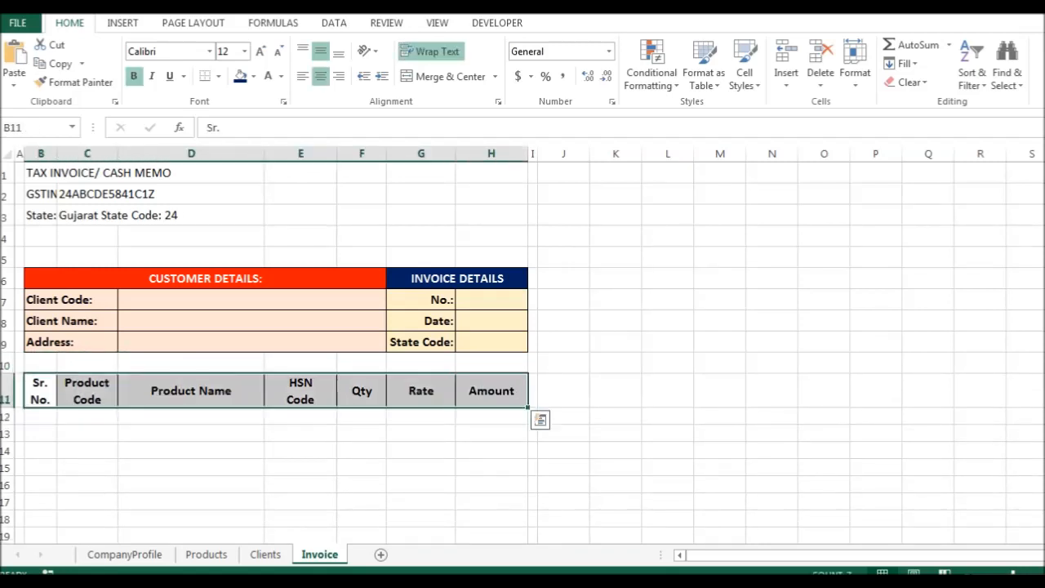
key("Down")
key("shift+Down")
key("shift+Down")
key("shift+Down")
key("shift+Down")
key("shift+Down")
key("shift+Down")
key("shift+Down")
key("shift+Down")
key("shift+Down")
key("shift+Down")
key("shift+Down")
key("shift+Down")
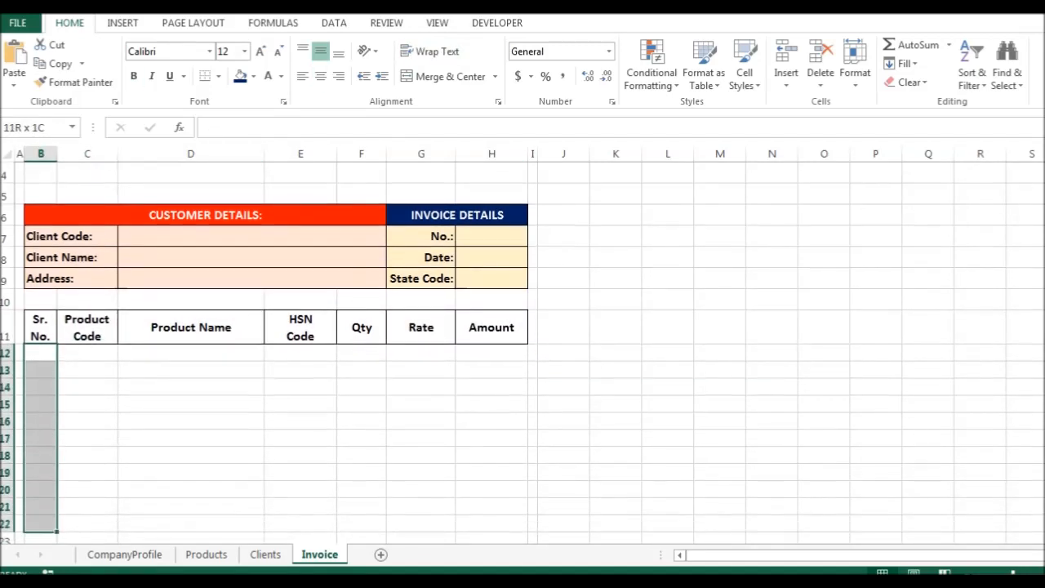
key("shift+Right")
key("shift+Right")
key("shift+Right")
key("shift+Right")
key("shift+Right")
key("shift+Right")
key("shift+Down")
key("shift+Down")
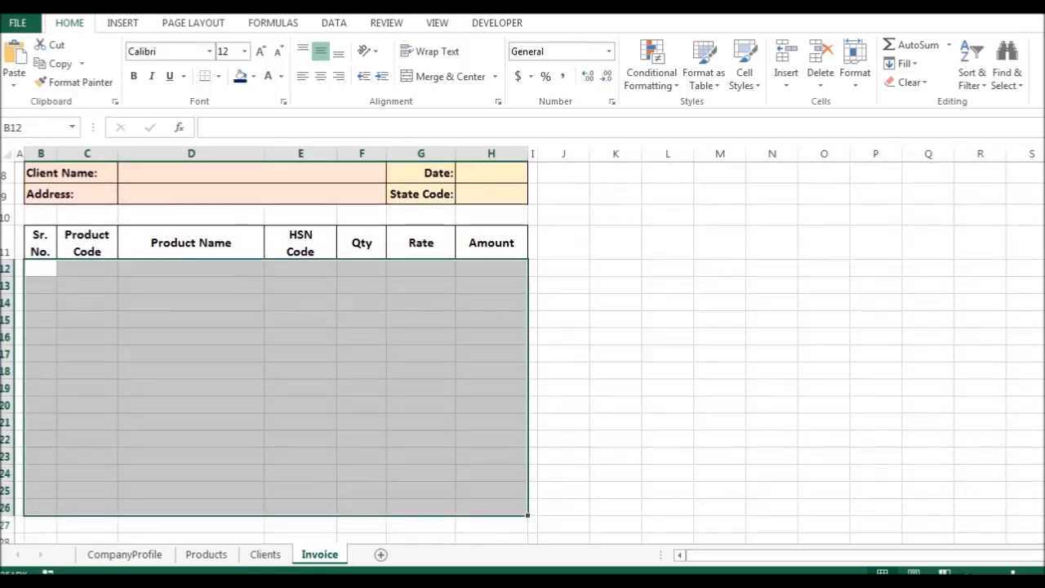
key("ctrl+p")
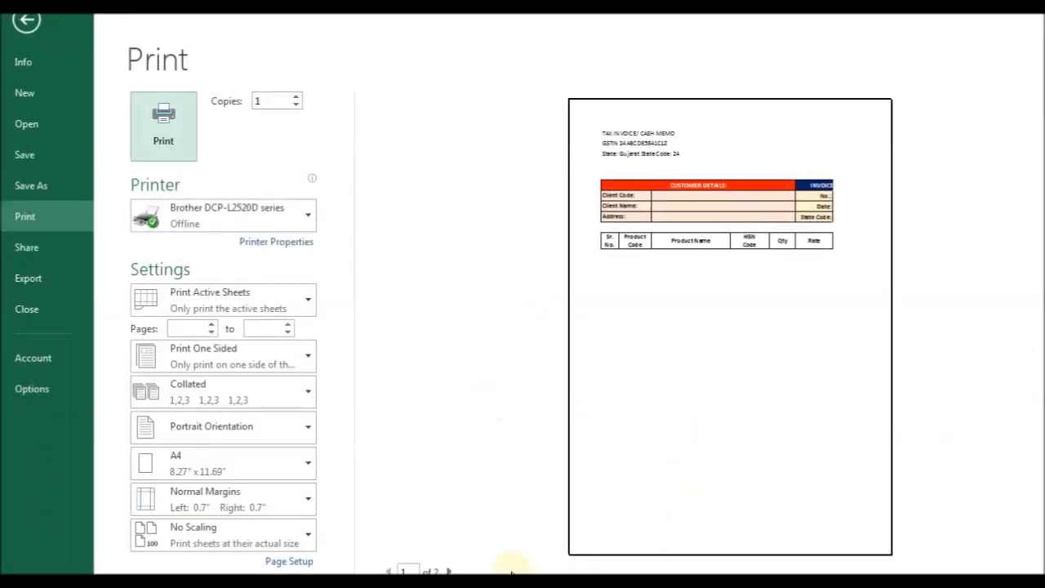
Set custom margins: 0.6 left and right, 0.35 top, centred horizontally.
left_click(449, 569)
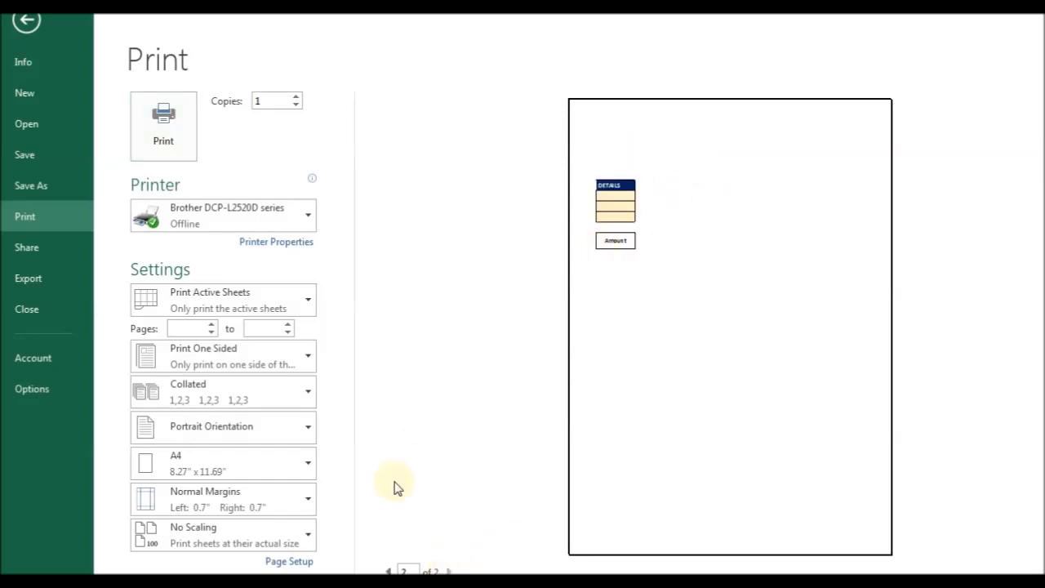
left_click(391, 570)
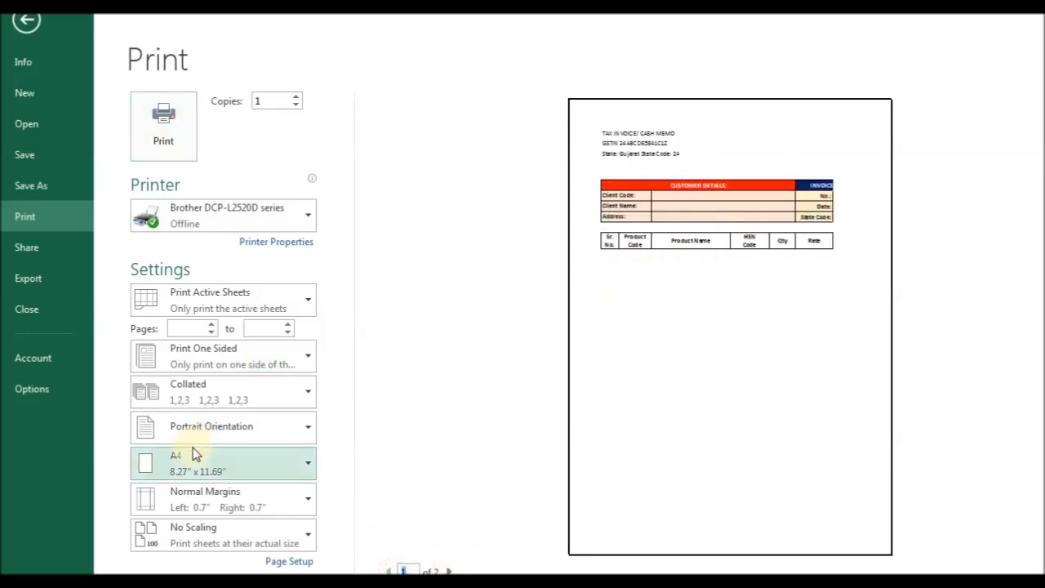
left_click(231, 503)
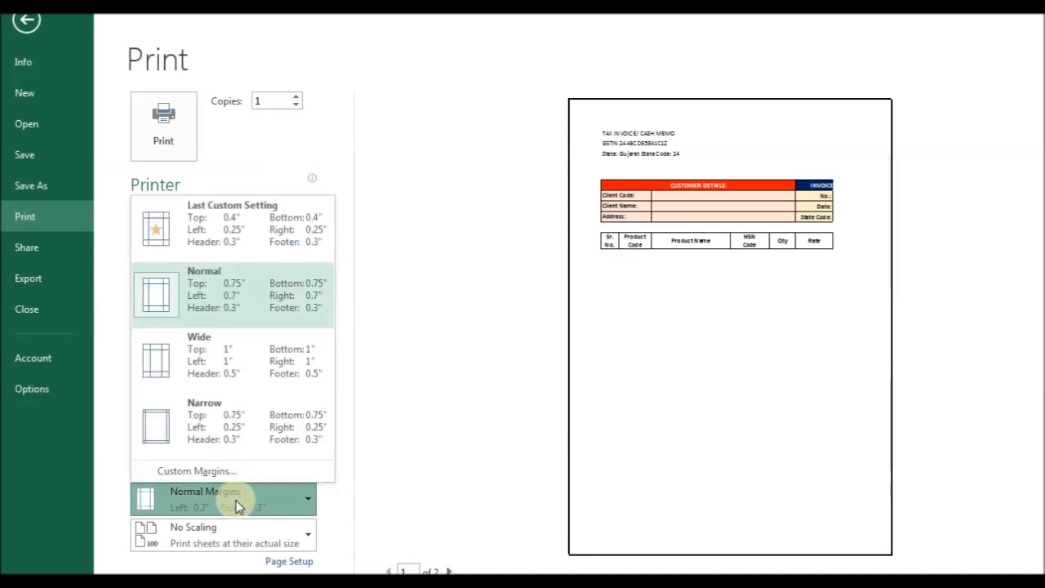
left_click(193, 470)
double_click(567, 294)
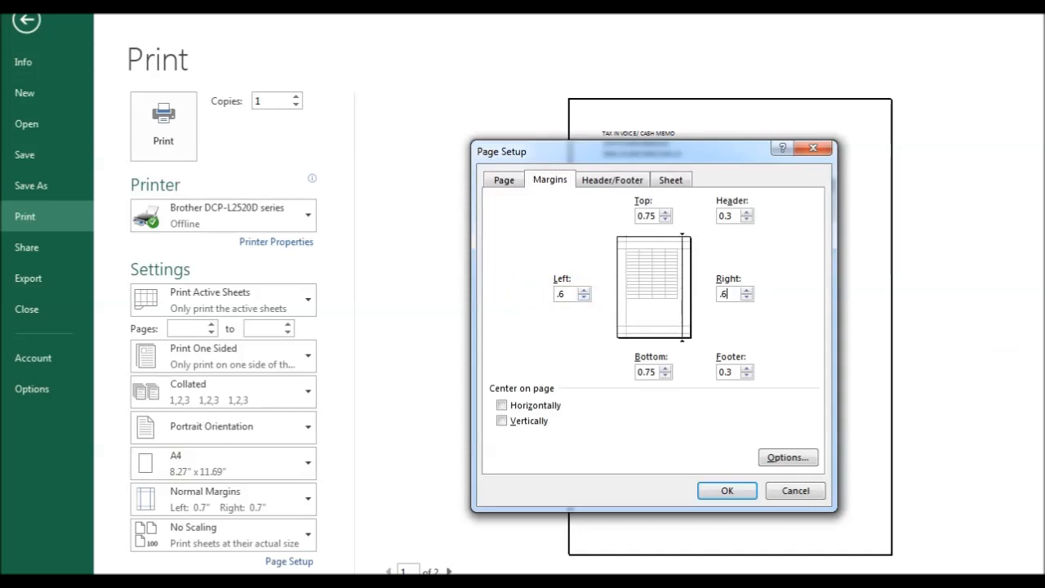
left_click(538, 408)
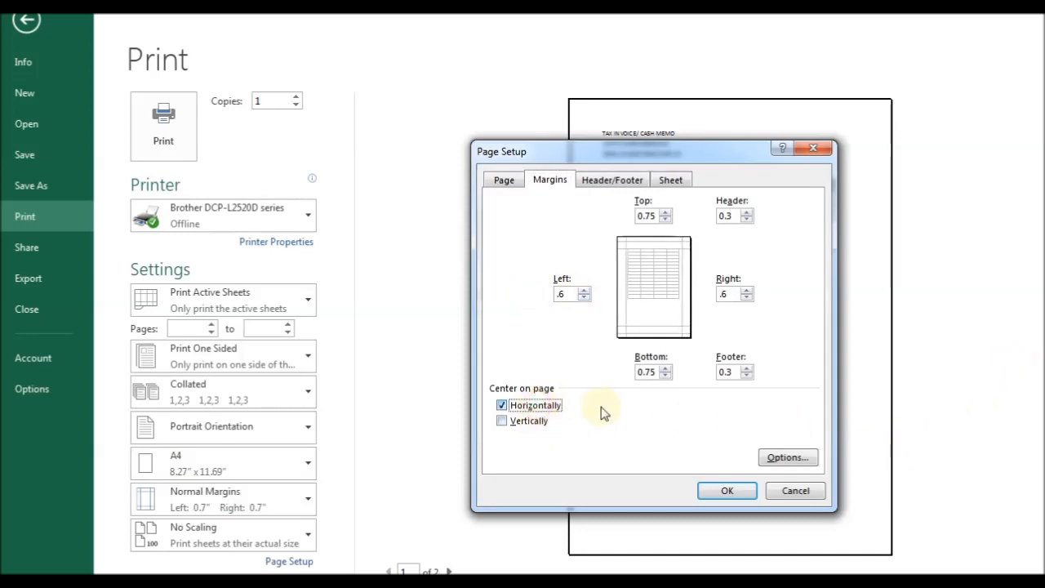
left_click(664, 218)
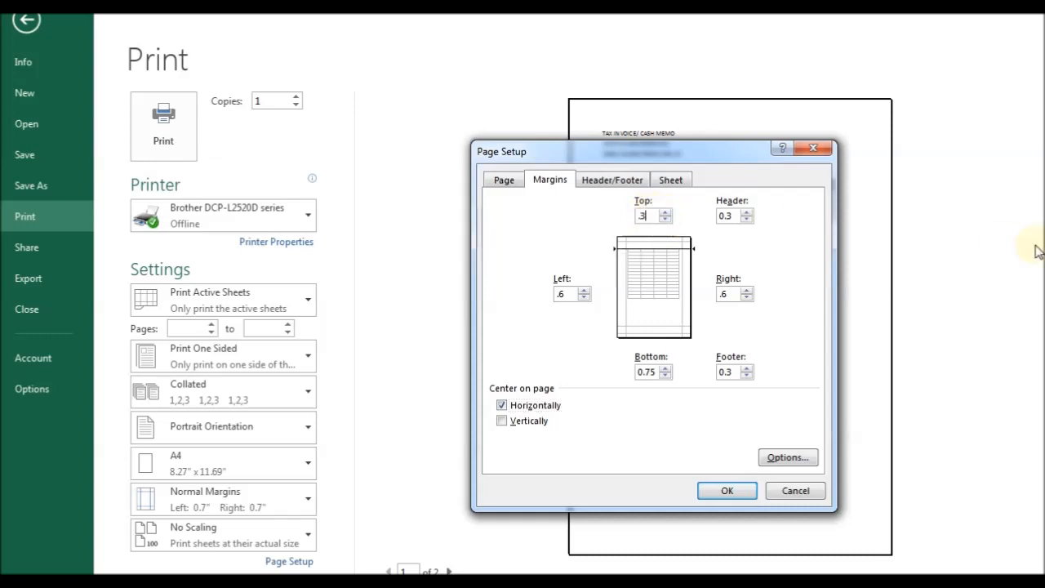
left_click(717, 490)
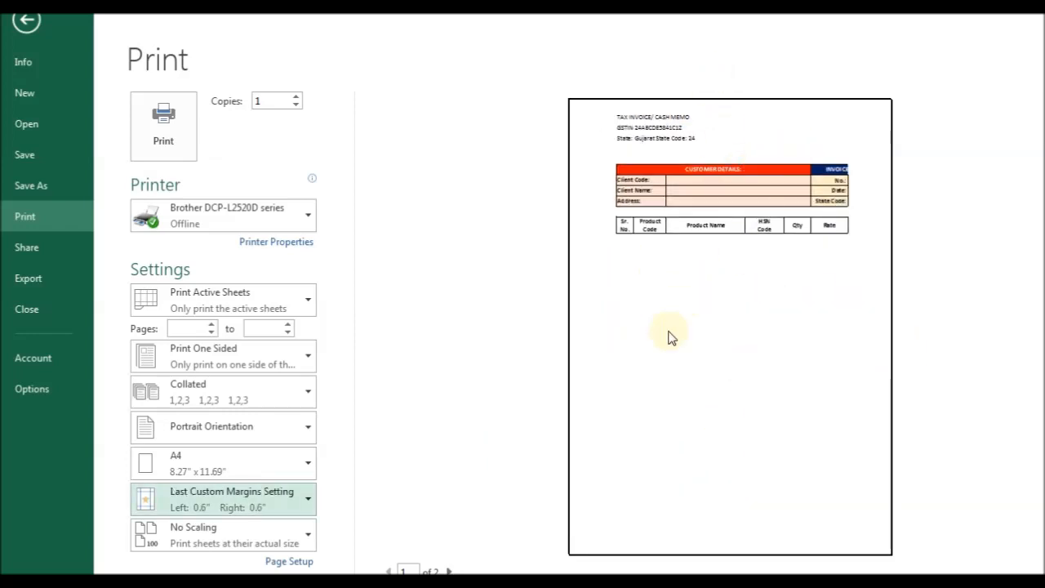
Drag a column boundary in the margin view to fit the page, then return to the sheet.
left_click(1044, 572)
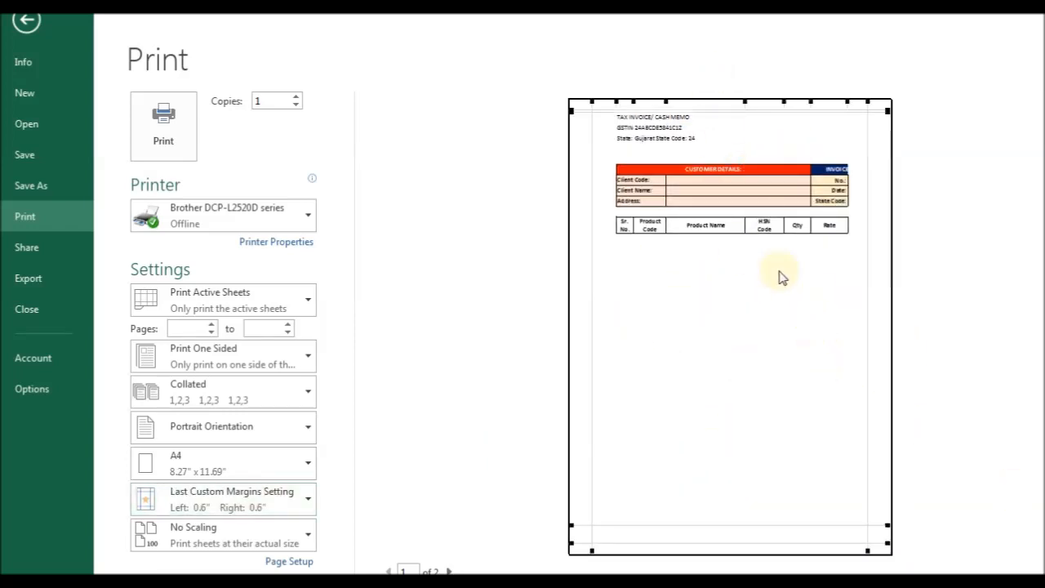
left_click_drag(745, 224, 739, 225)
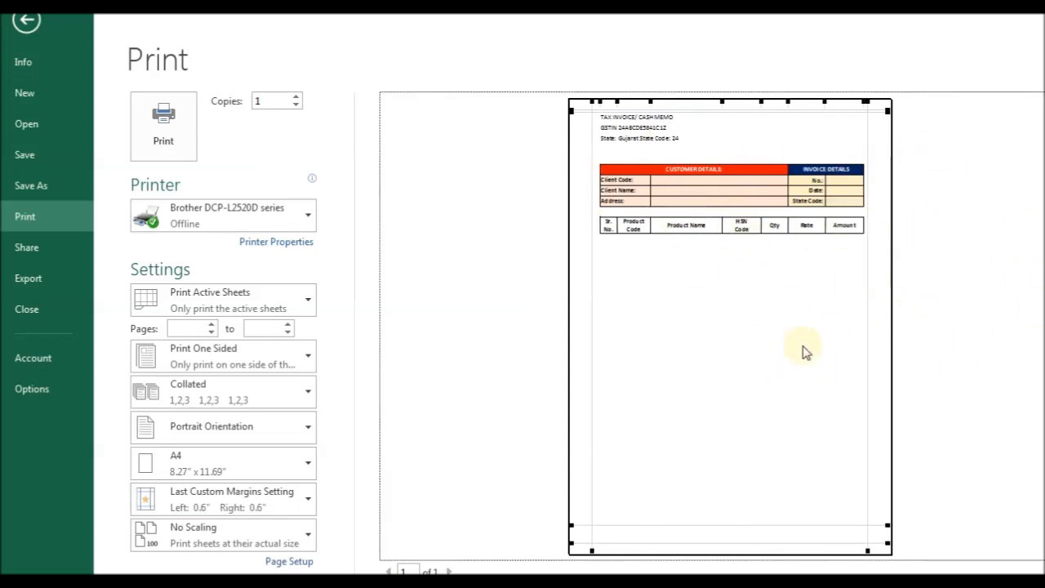
key("Escape")
Set column D (Product Name) width to 23.
left_click(260, 285)
scroll(212, 302, "up", 3)
left_click(156, 380)
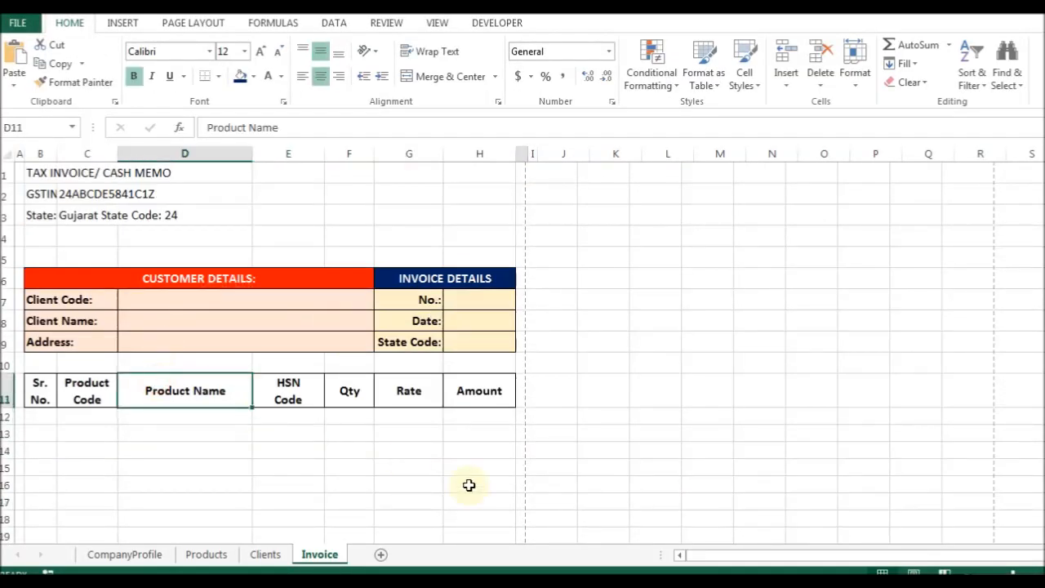
key("alt+h")
key("o")
key("w")
type("23")
key("Return")
key("ctrl+a")
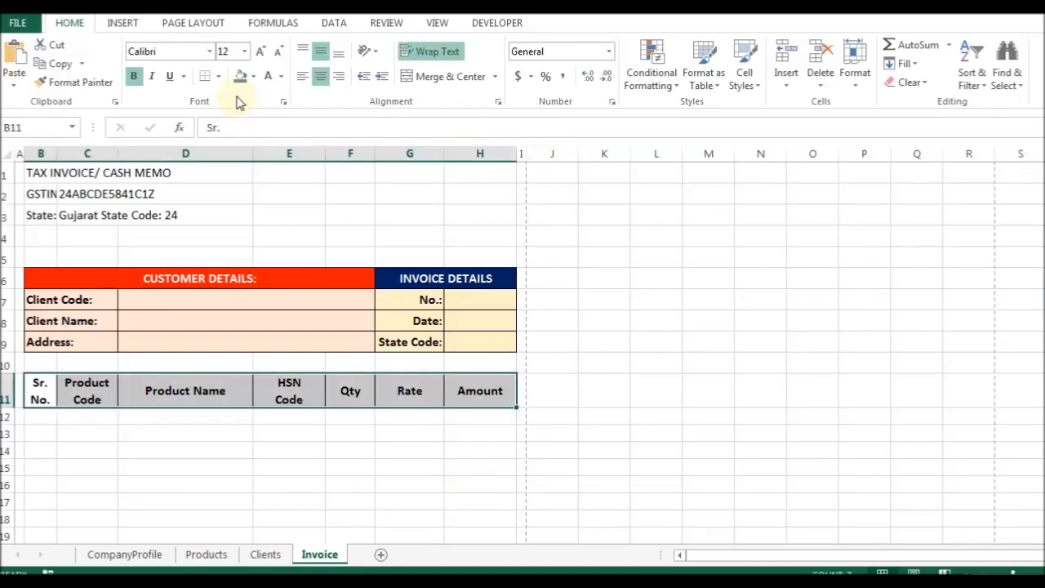
Fill the item table's header row green and check the gap row's height.
left_click(253, 76)
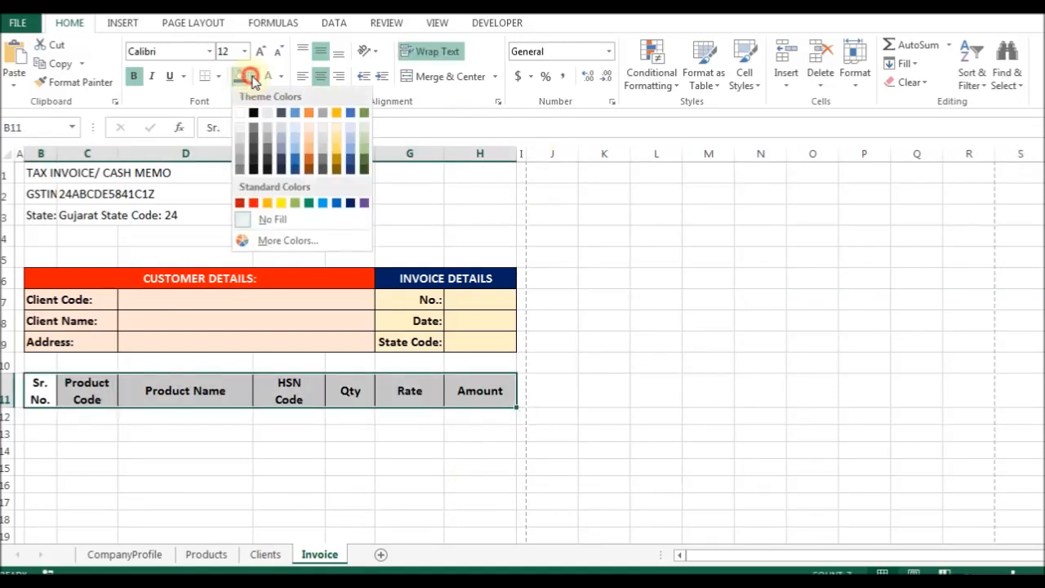
left_click(364, 137)
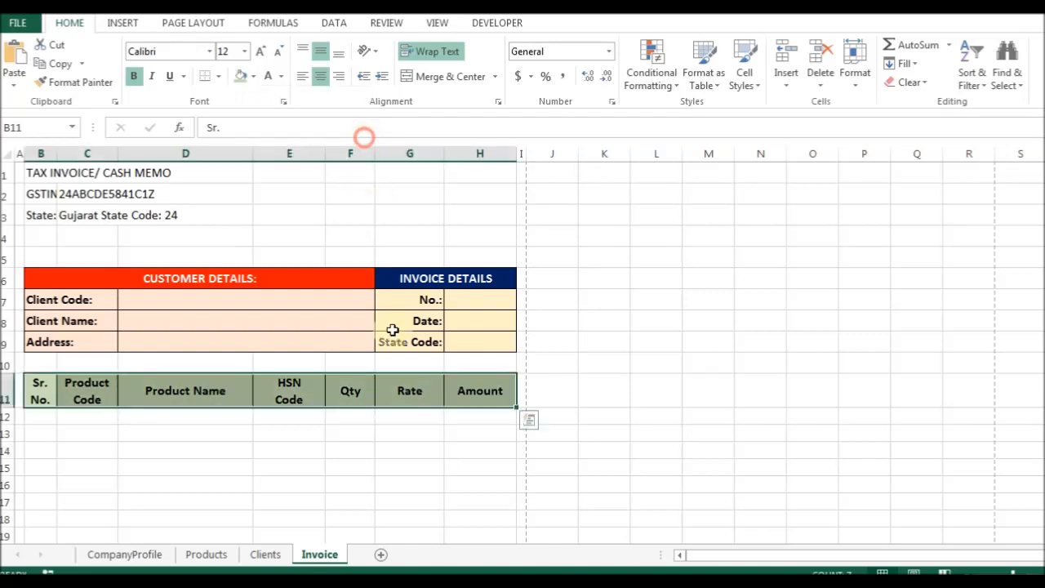
left_click(41, 363)
left_click(41, 417)
key("Up")
key("Up")
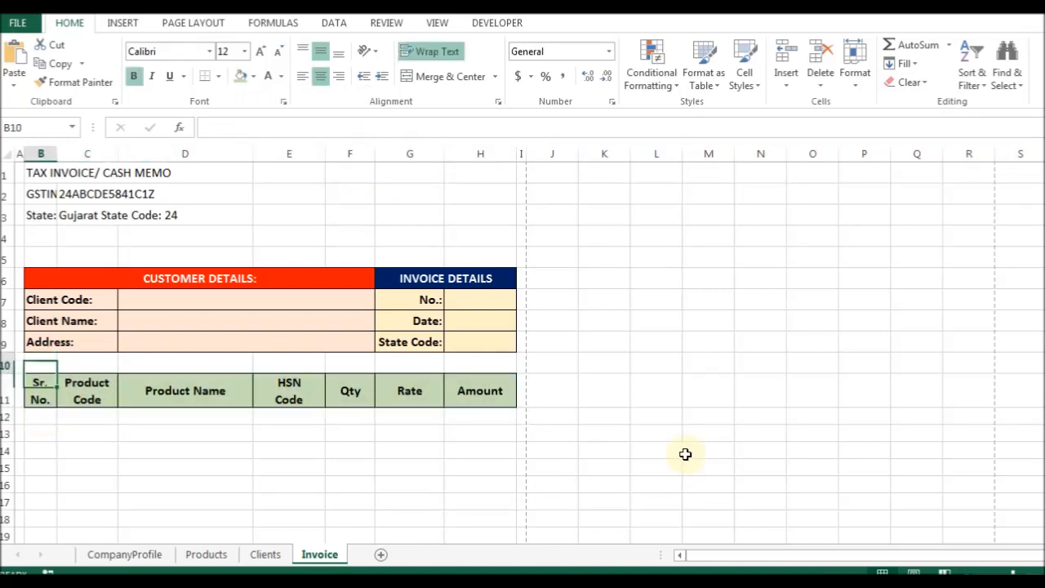
key("alt+h")
key("o")
key("h")
key("Return")
Select the item rows B12:H32 and set their row height to 19.5.
key("Down")
key("Down")
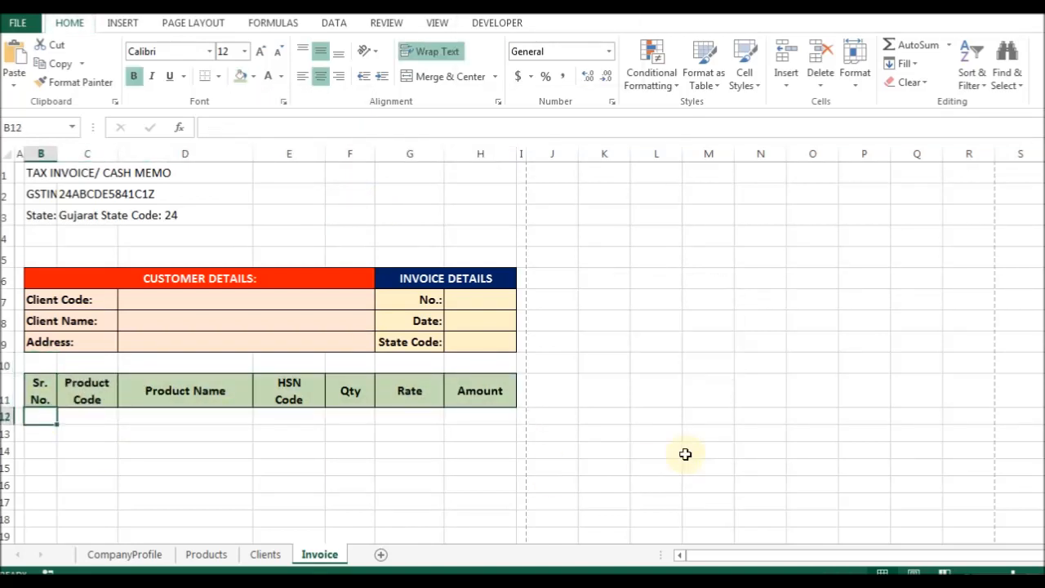
key("shift+Down")
key("shift+Down")
key("shift+Down")
key("shift+Down")
key("ctrl+shift+End")
key("shift+Page_Down")
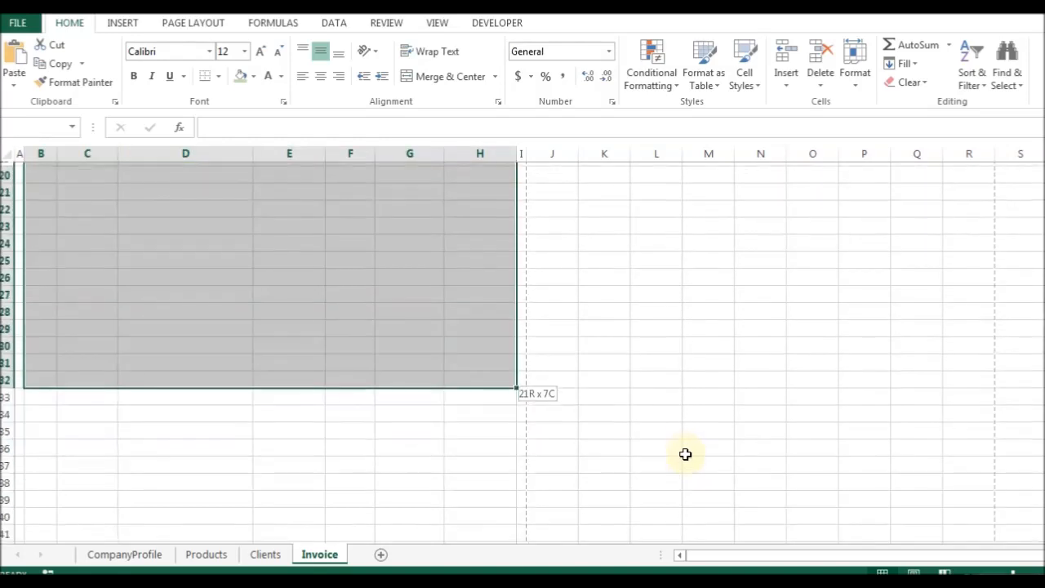
key("alt+h")
type("oh19.5")
key("Return")
Add inside and outline borders to the item grid B12:H32.
key("ctrl+1")
key("alt+o")
key("alt+i")
key("Return")
scroll(455, 356, "down", 4)
scroll(390, 371, "down", 3)
scroll(389, 370, "up", 3)
Preview the invoice to confirm it still fits on one A4 page.
key("ctrl+p")
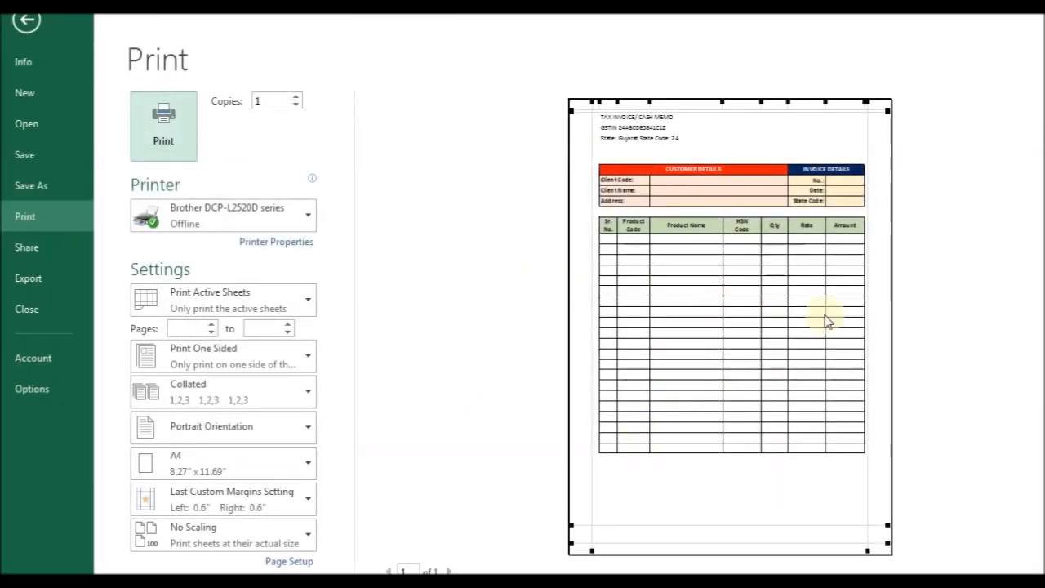
key("Escape")
key("ctrl+Home")
key("Right")
key("Right")
key("Right")
key("Right")
key("Right")
key("Right")
key("Right")
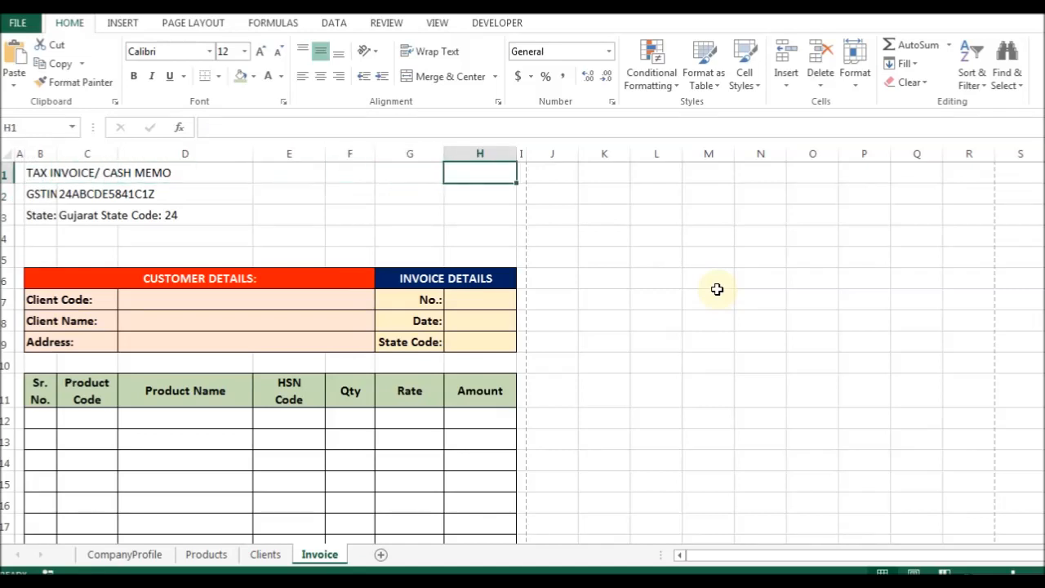
Move the three header lines from column B to column H, right-aligned.
key("Left")
key("Left")
key("Left")
key("Left")
key("Left")
key("Left")
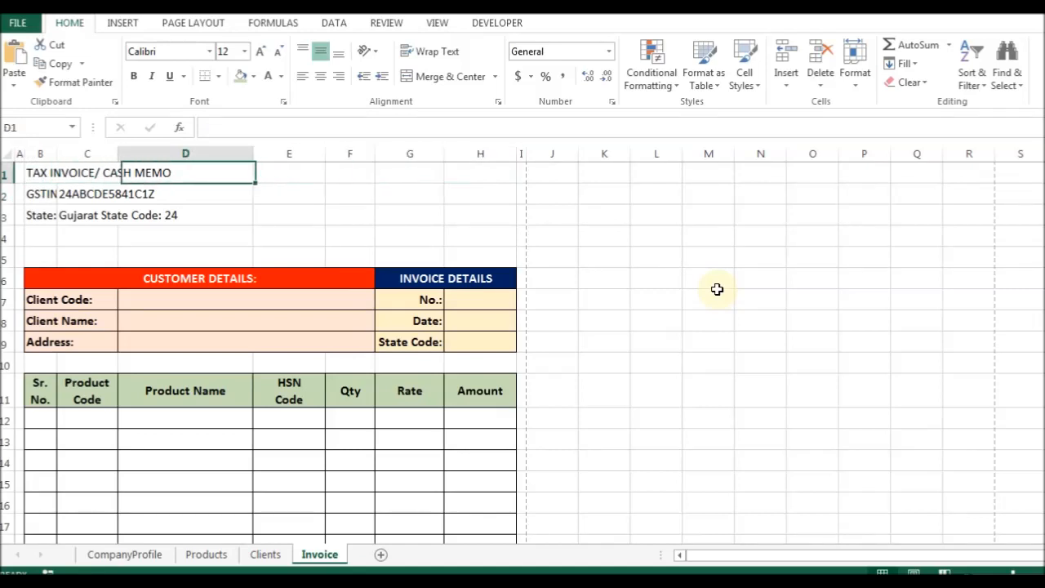
key("Down")
key("Down")
key("Down")
key("Up")
key("Up")
key("Up")
key("Right")
key("Left")
key("shift+Down")
key("shift+Down")
key("shift+Down")
key("shift+Up")
key("ctrl+c")
key("Right")
key("Right")
key("Right")
key("Right")
key("Right")
key("Right")
key("ctrl+v")
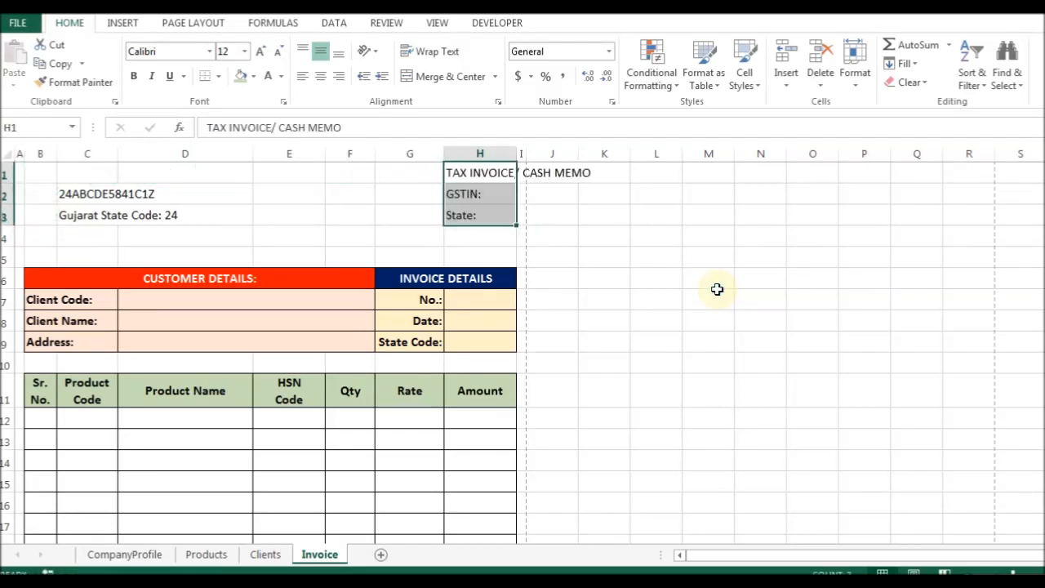
key("ctrl+1")
key("alt+Down")
key("Down")
key("Down")
key("Down")
key("Return")
key("Return")
Separate the GSTIN and State labels from their values, placing values in column G.
key("Down")
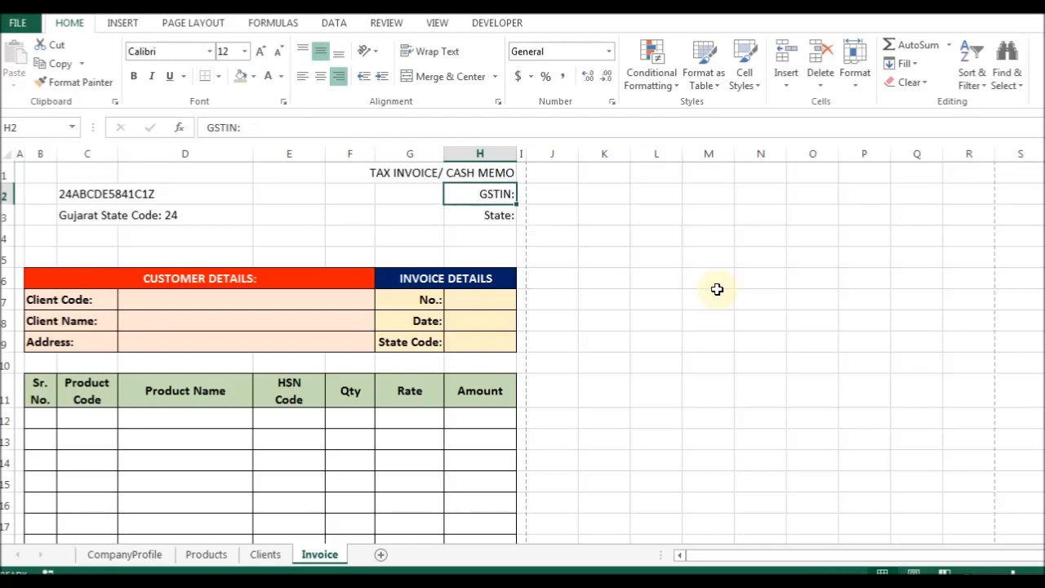
key("shift+Down")
key("ctrl+c")
key("Left")
key("Left")
key("Left")
key("ctrl+v")
key("Left")
key("Left")
key("shift+Down")
key("ctrl+x")
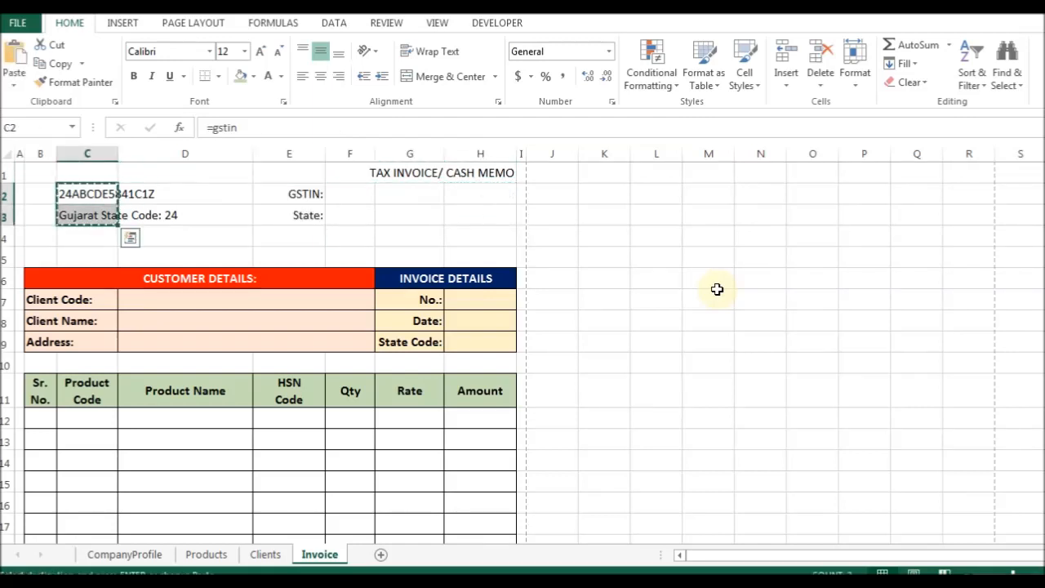
key("Right")
key("Right")
key("Right")
key("Right")
key("ctrl+v")
Merge the GSTIN and State value cells across columns G and H.
key("Up")
key("Down")
key("shift+Right")
key("ctrl+1")
key("Return")
key("Down")
key("shift+Right")
key("F4")
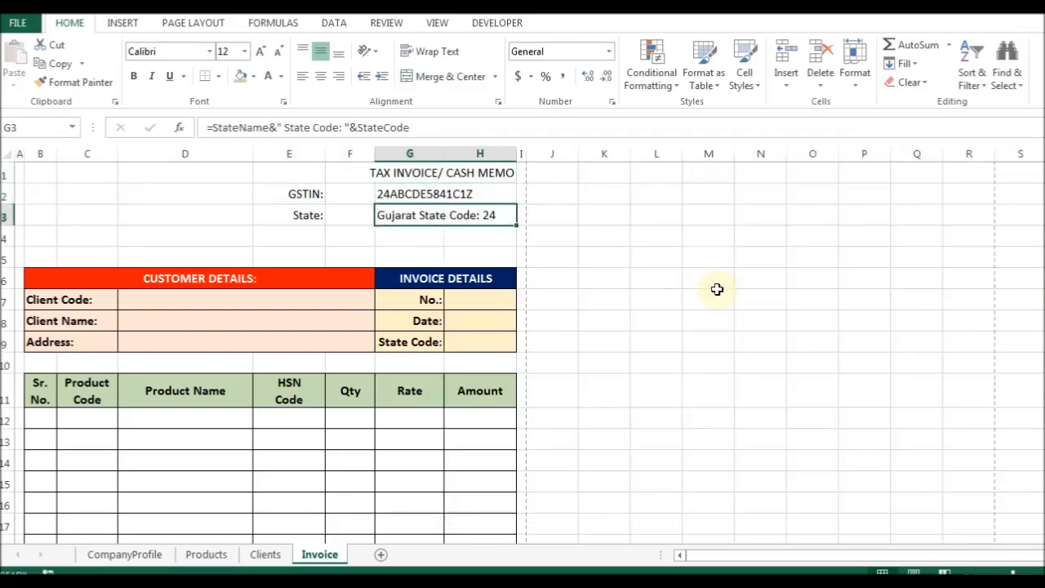
Put the GSTIN: and State: labels in F2:F3 and clear the old label cells.
key("Left")
key("Up")
key("ctrl+r")
key("Down")
key("ctrl+r")
key("Left")
key("Delete")
key("Up")
key("Delete")
Merge F1:H1 for the TAX INVOICE/ CASH MEMO heading.
key("Right")
key("Up")
key("Right")
key("Right")
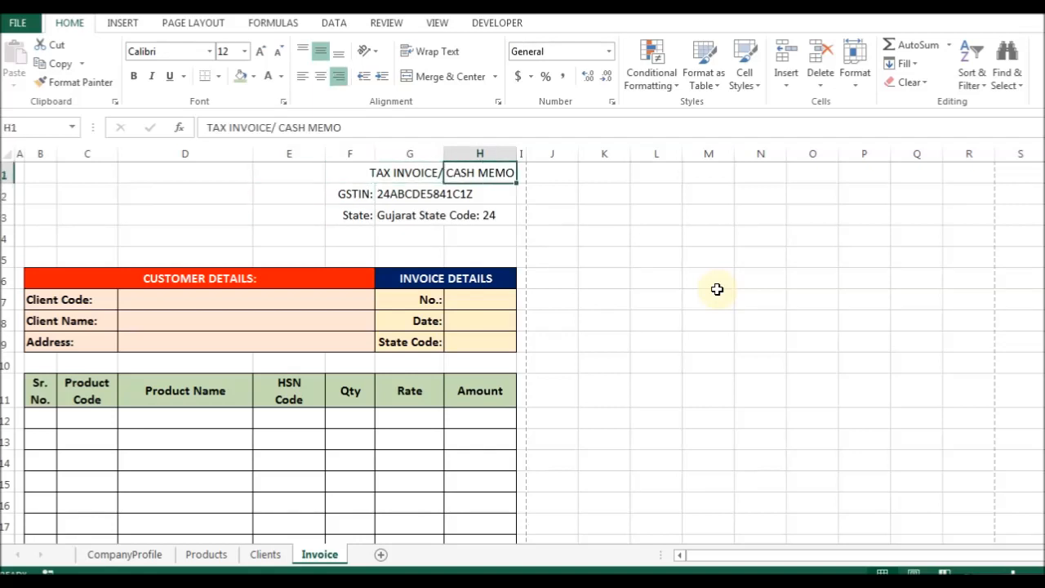
key("shift+Left")
key("shift+Left")
key("ctrl+1")
key("alt+m")
key("Return")
Left-align the whole header block F1:H3.
key("shift+Down")
key("shift+Down")
key("ctrl+1")
key("alt+h")
key("alt+Down")
key("Down")
key("Return")
key("Return")
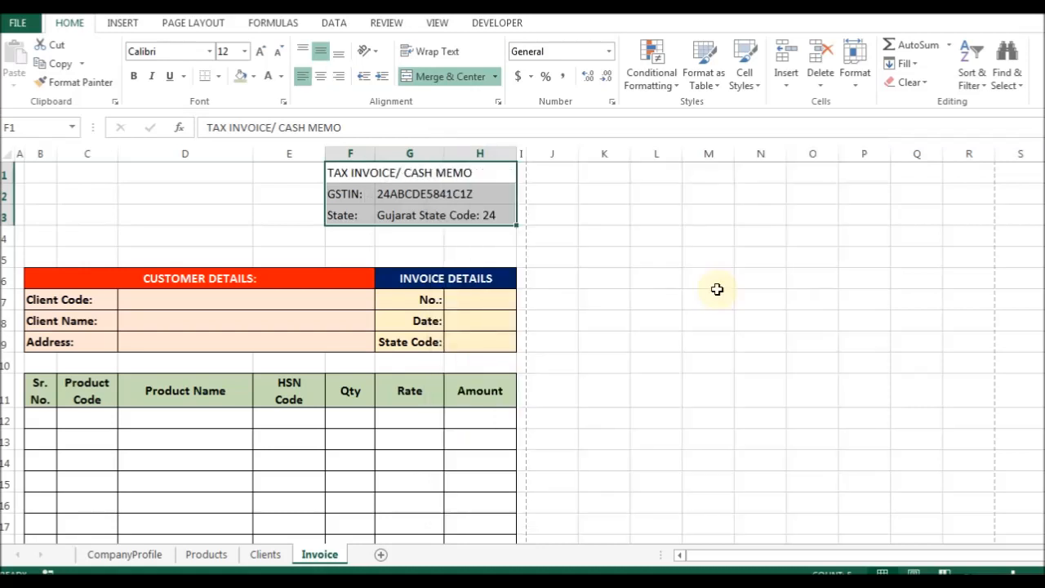
Make the TAX INVOICE heading, GSTIN line and State line bold.
key("Down")
key("Up")
key("ctrl+b")
key("Down")
key("shift+Right")
key("shift+Right")
key("ctrl+b")
key("Down")
key("shift+Right")
key("shift+Right")
key("ctrl+b")
key("Down")
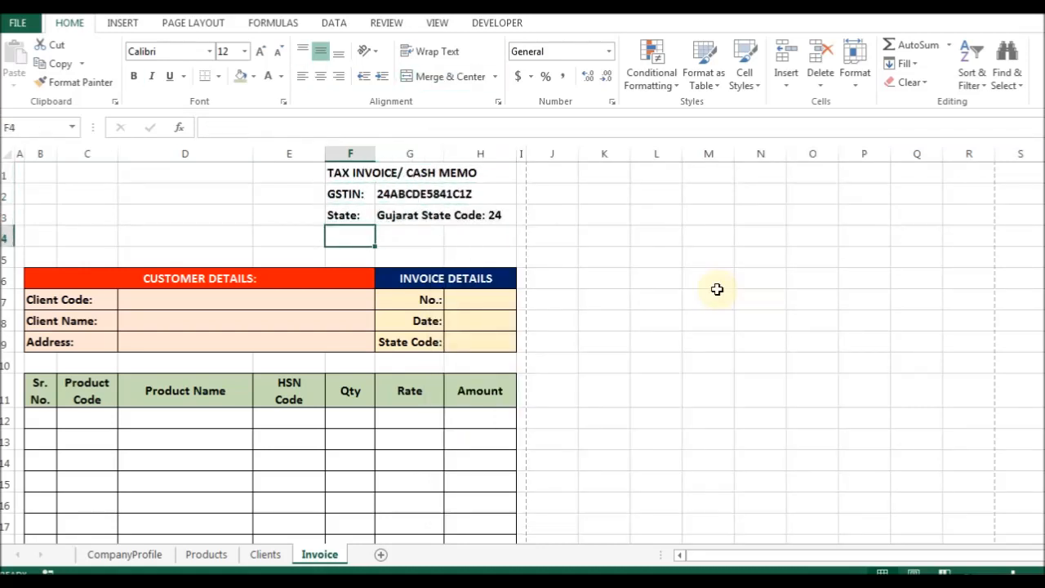
Go to cell B1 to insert a new row above the header.
key("Home")
key("Up")
key("Up")
key("Up")
key("Right")
key("ctrl+shift+plus")
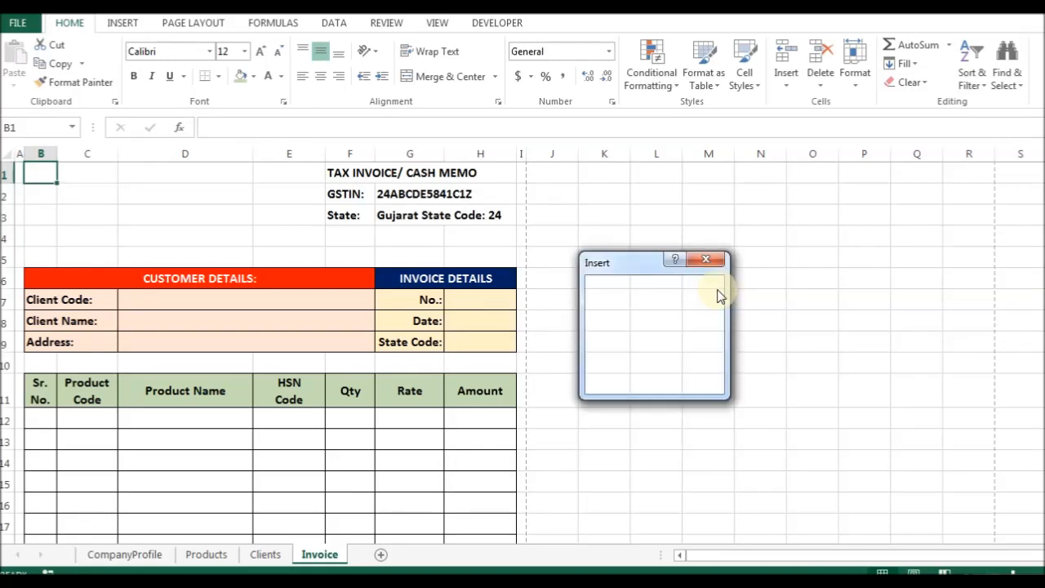
Insert a blank top row and enter =companyName in cell B2.
key("alt+r")
key("Return")
type("=")
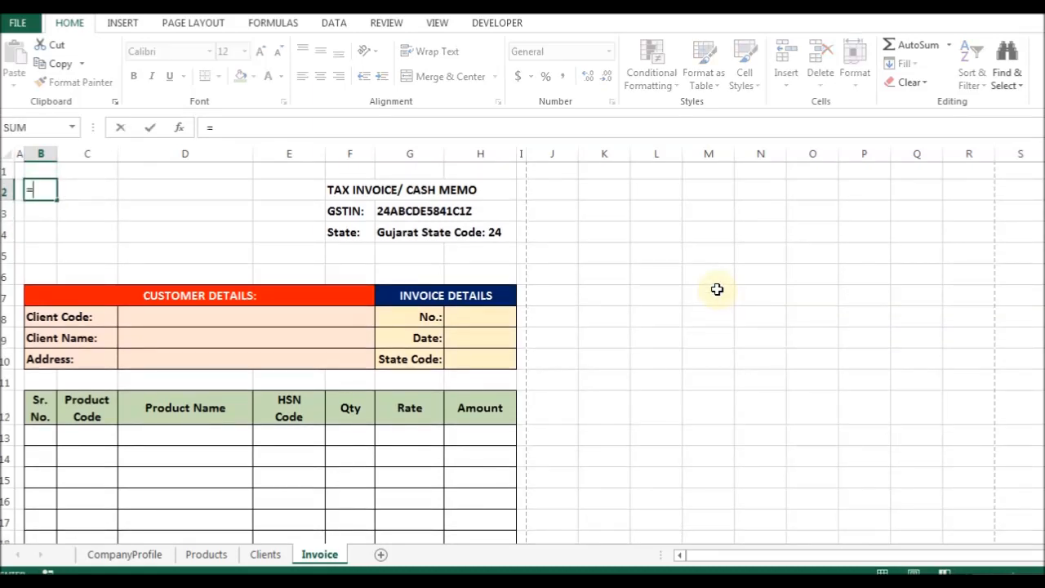
type("comp")
key("Return")
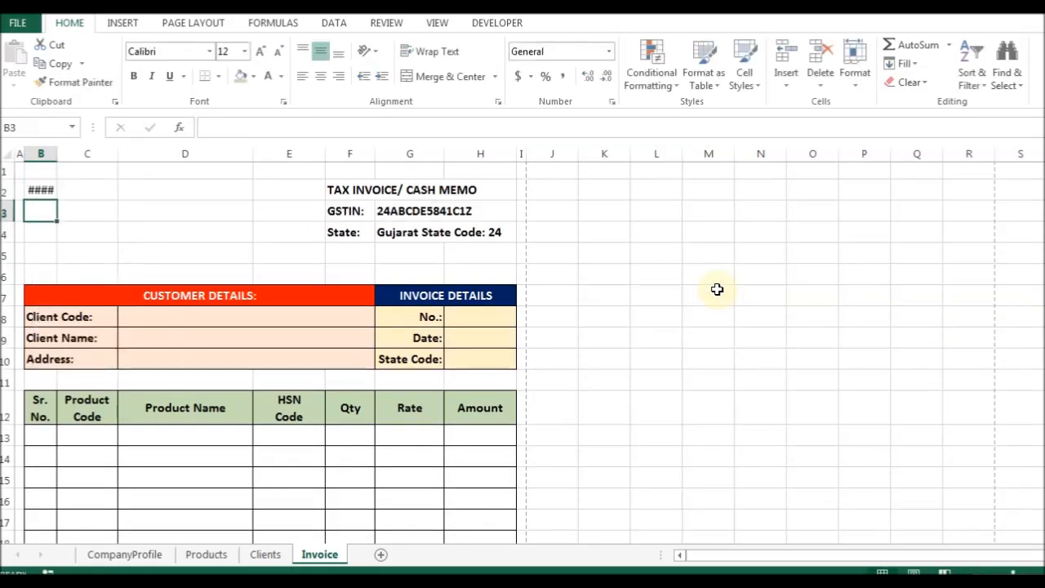
key("Up")
key("F2")
type("a")
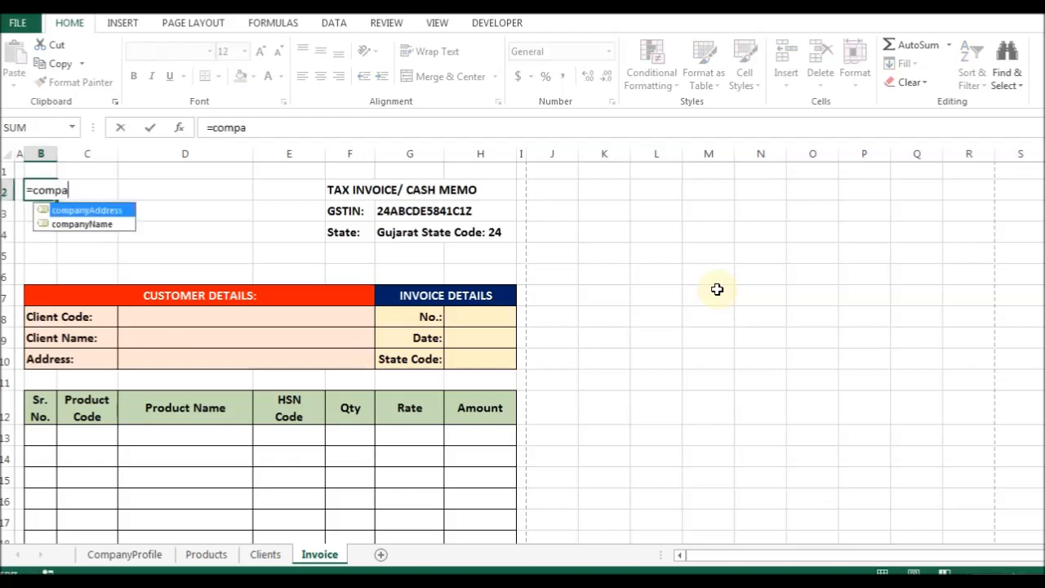
key("Tab")
key("BackSpace")
key("BackSpace")
key("BackSpace")
key("BackSpace")
key("BackSpace")
key("BackSpace")
key("BackSpace")
key("Down")
key("Tab")
key("Return")
key("Up")
Merge B2:E3 and format the company name as bold, size 20, top- and left-aligned.
key("shift+Right")
key("shift+Right")
key("shift+Right")
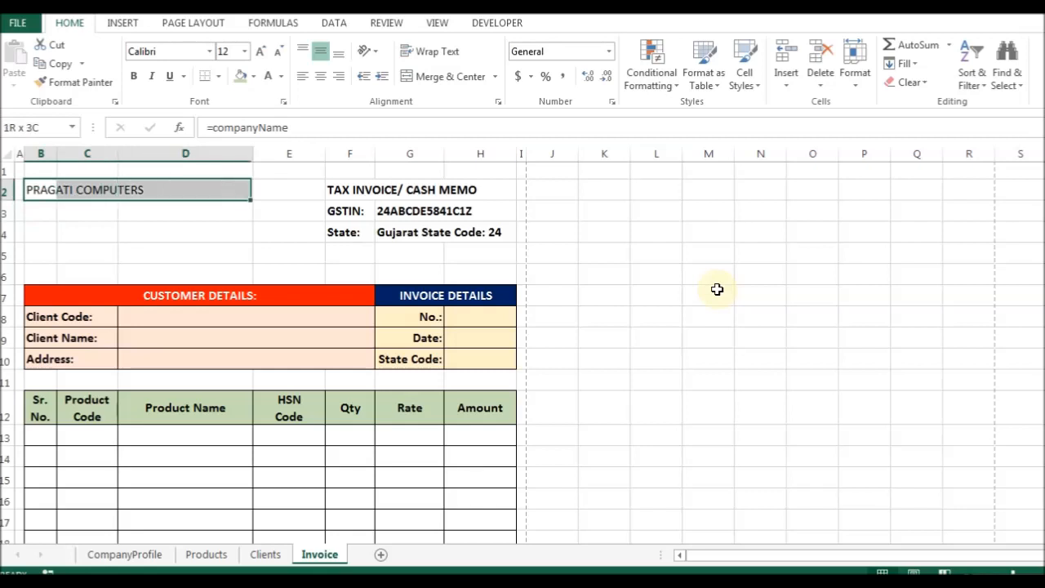
key("shift+Down")
key("shift+Down")
key("shift+Up")
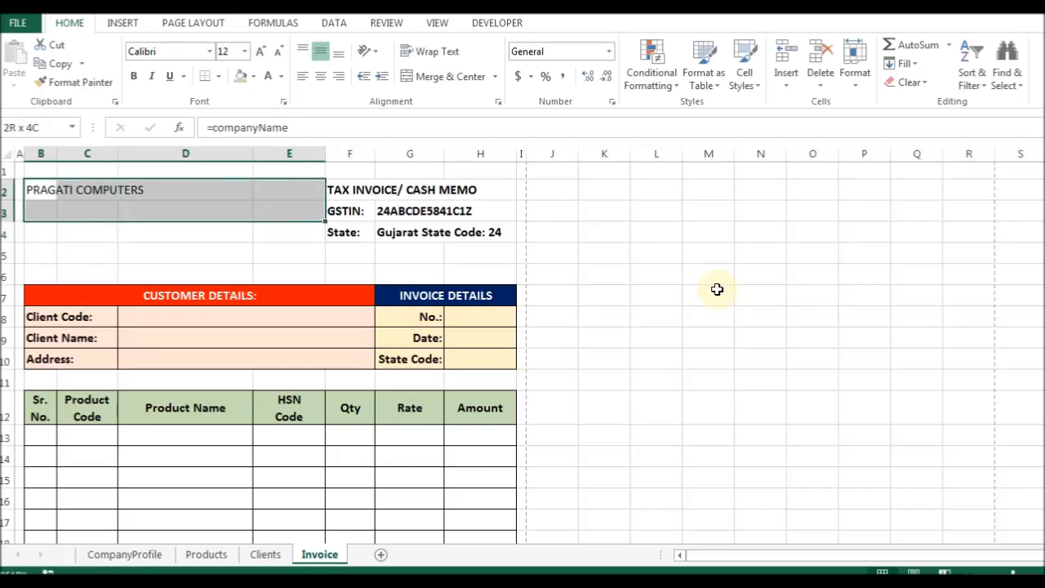
left_click(432, 76)
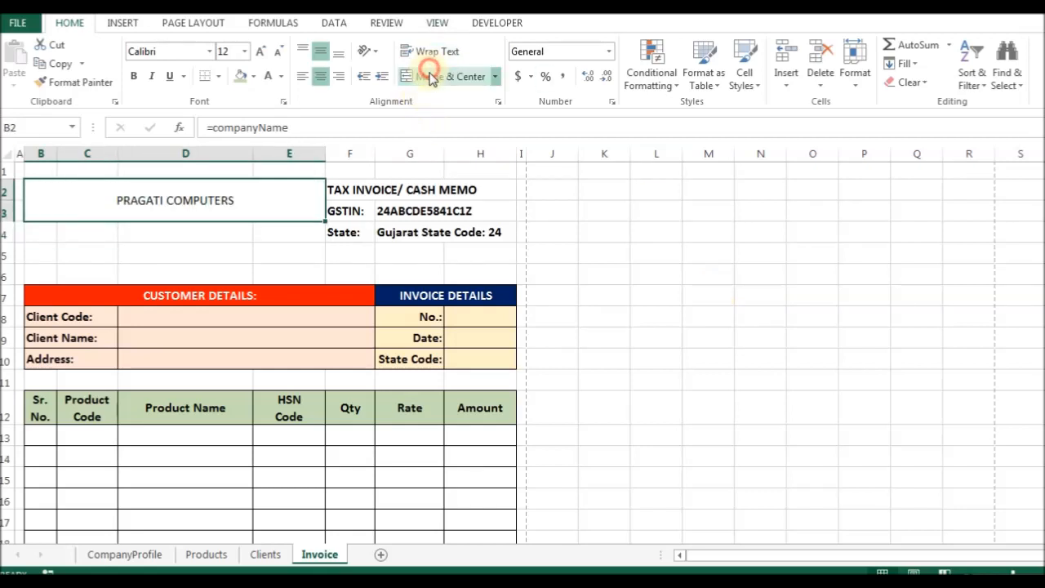
left_click(260, 51)
left_click(260, 52)
left_click(261, 52)
left_click(260, 52)
left_click(301, 51)
left_click(301, 78)
left_click(133, 76)
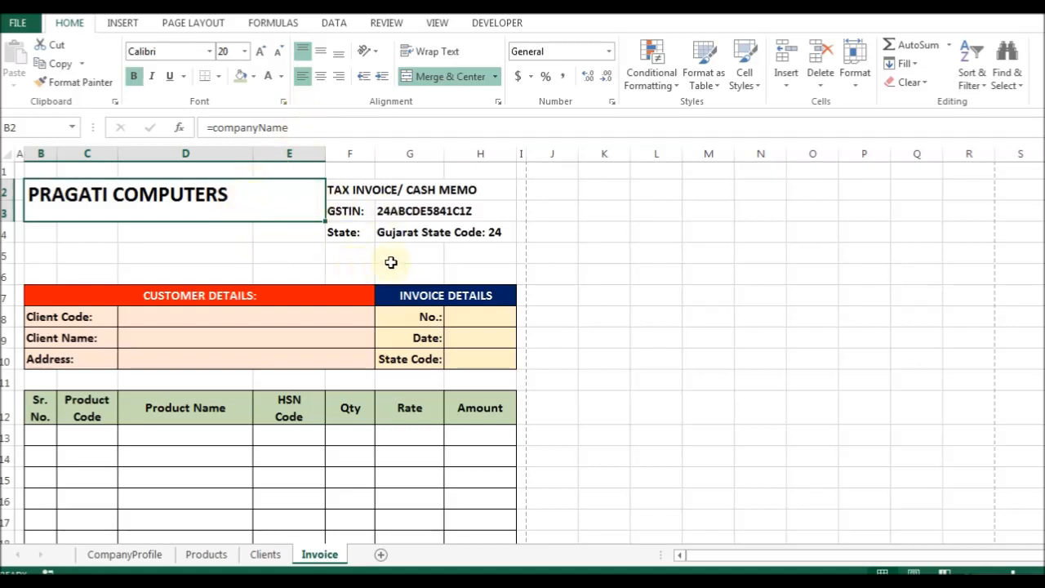
Open the CompanyProfile sheet and select the company name entry.
left_click(384, 188)
left_click(158, 196)
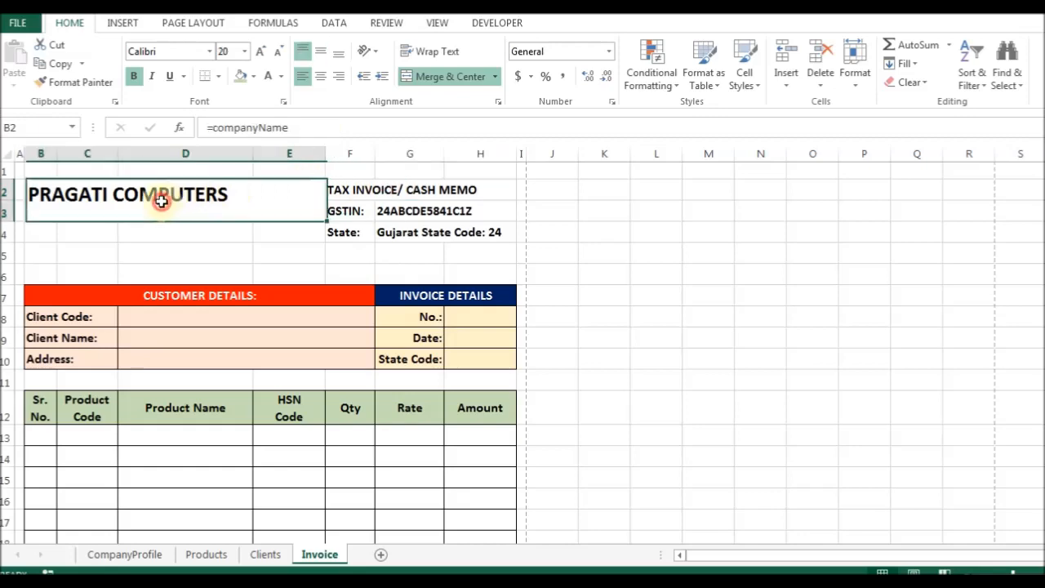
left_click(126, 553)
left_click(205, 248)
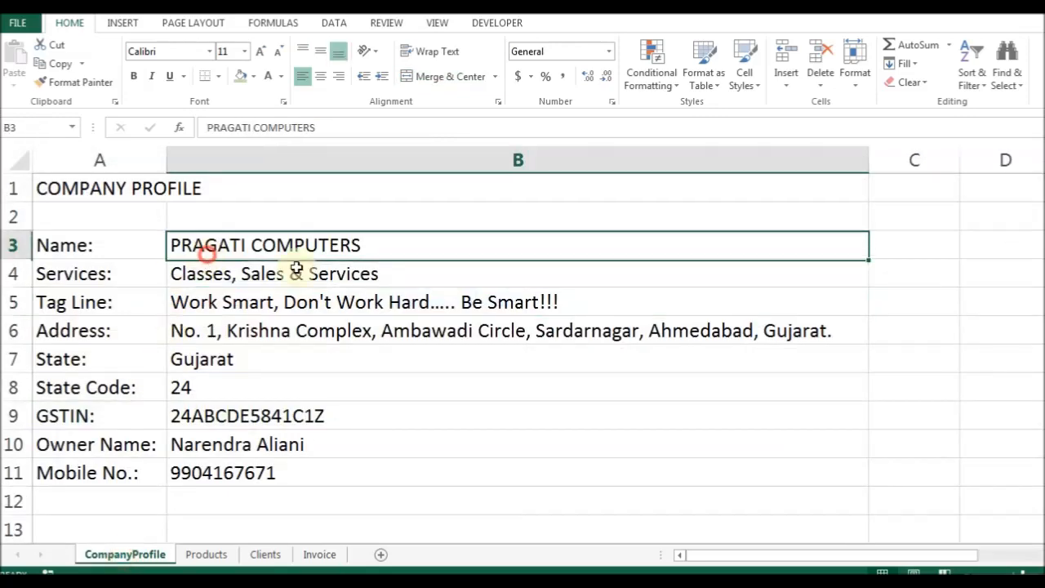
Append 'PVT. LTD.' to the company name in B3, correcting the LDT typo to LTD.
key("F2")
type("PVT. LDT.")
key("Return")
key("Up")
key("F2")
key("Left")
key("Left")
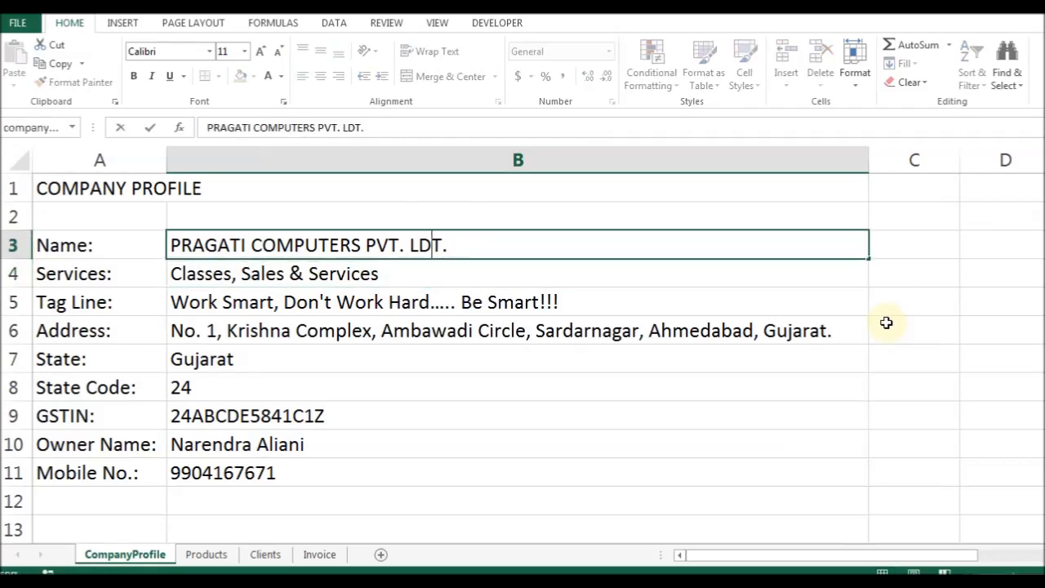
key("Return")
key("Up")
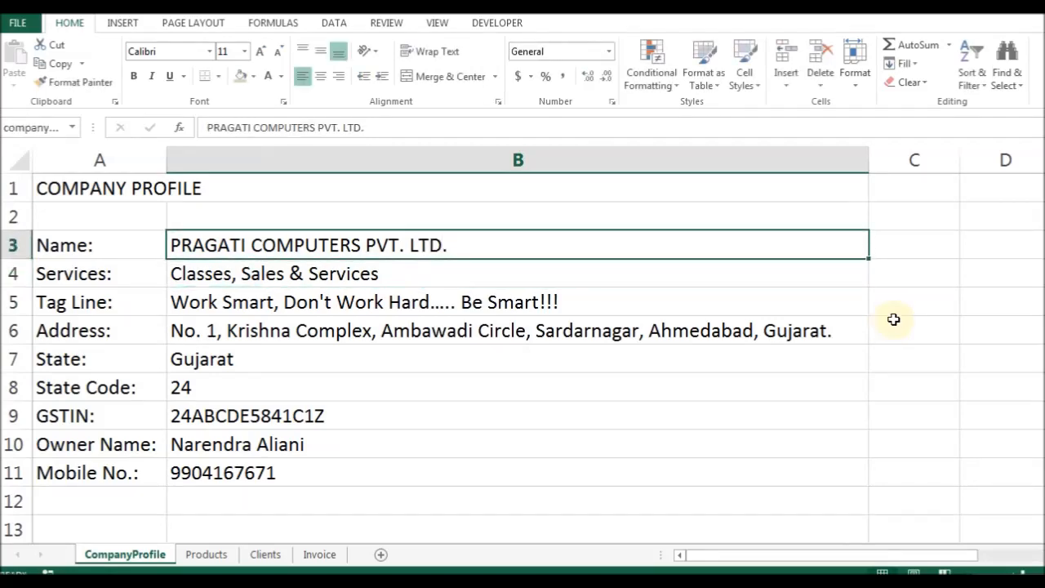
Insert '& INFOTECH' before PVT. and check the new name in the Invoice title.
left_click(309, 553)
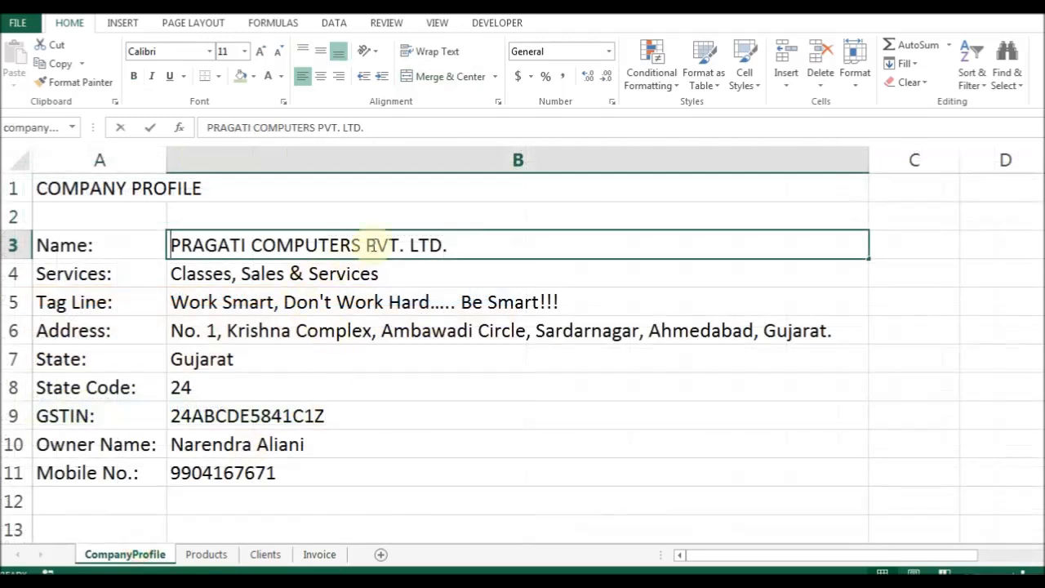
double_click(371, 245)
type("& INFOTECH")
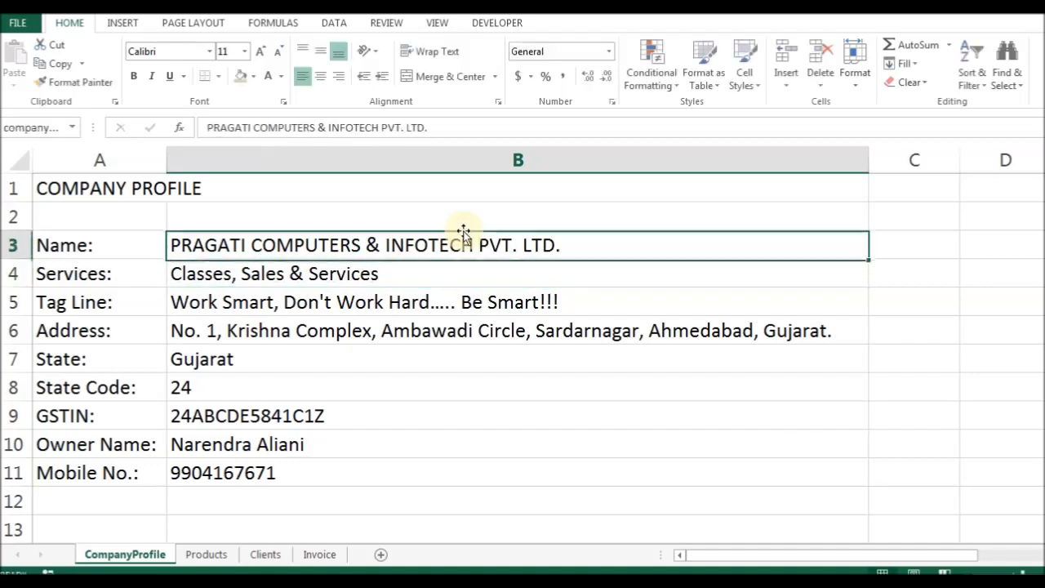
left_click(319, 555)
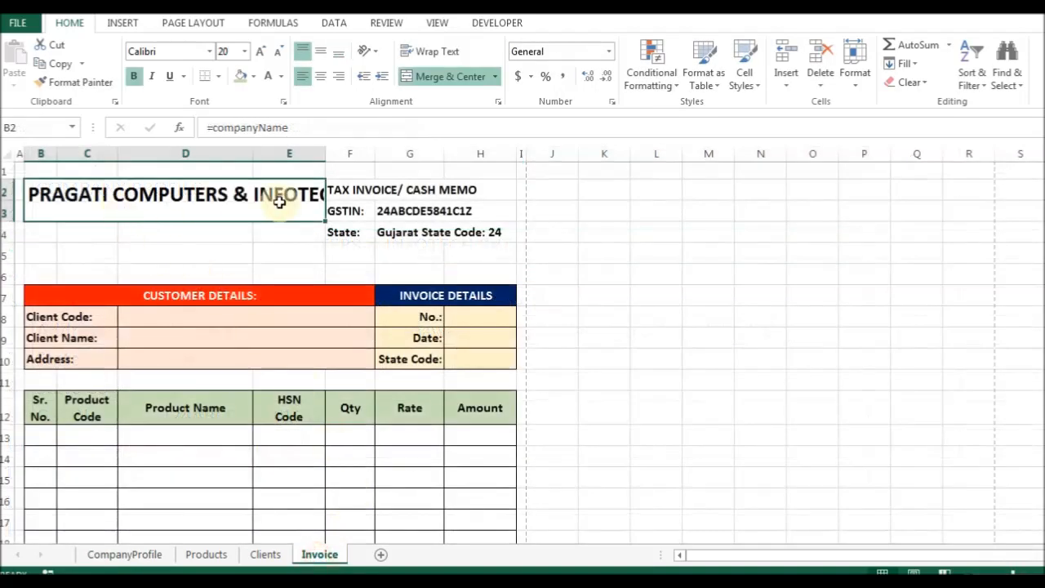
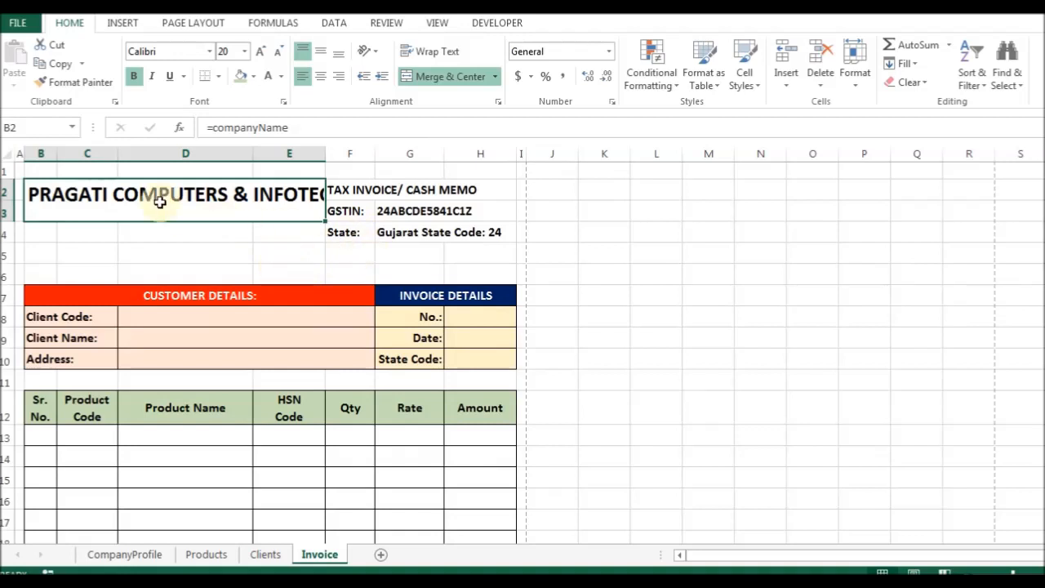
Move the TAX INVOICE/ CASH MEMO title to G2 and merge it across G2:H2.
left_click(390, 189)
key("shift+Down")
key("shift+Down")
key("ctrl+1")
key("Return")
key("Return")
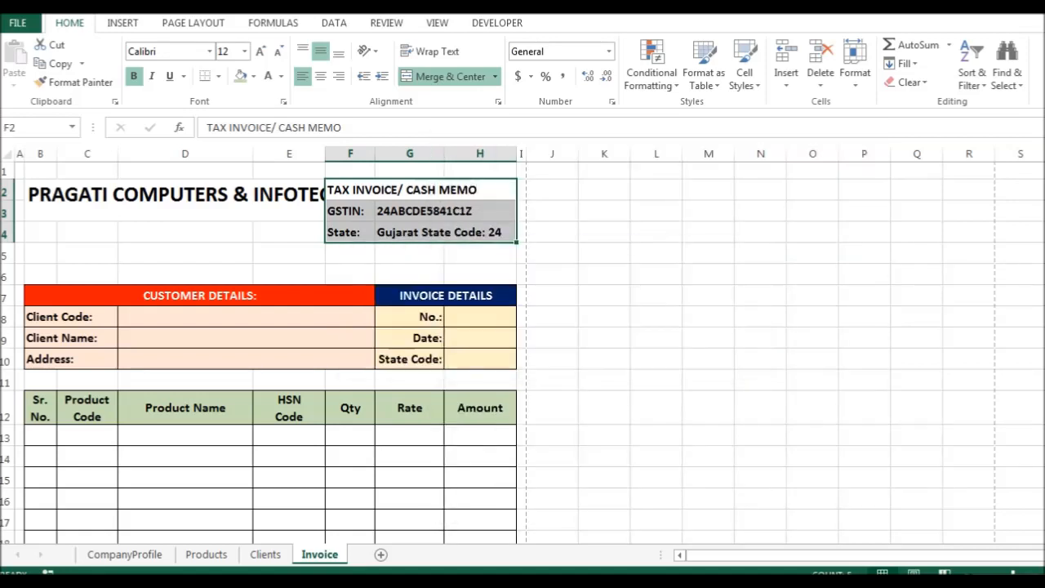
key("ctrl+1")
key("Return")
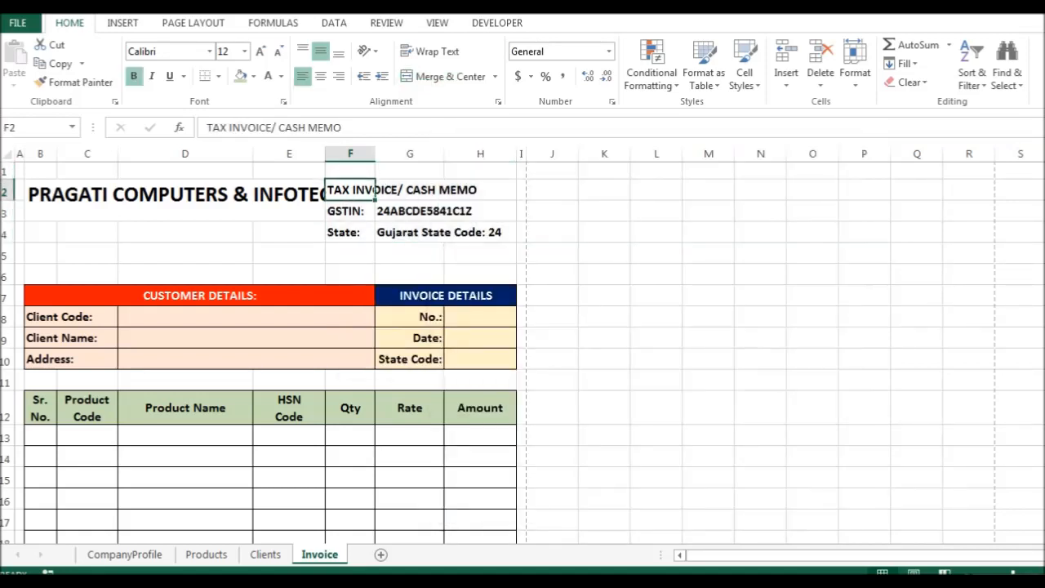
key("ctrl+z")
key("ctrl+z")
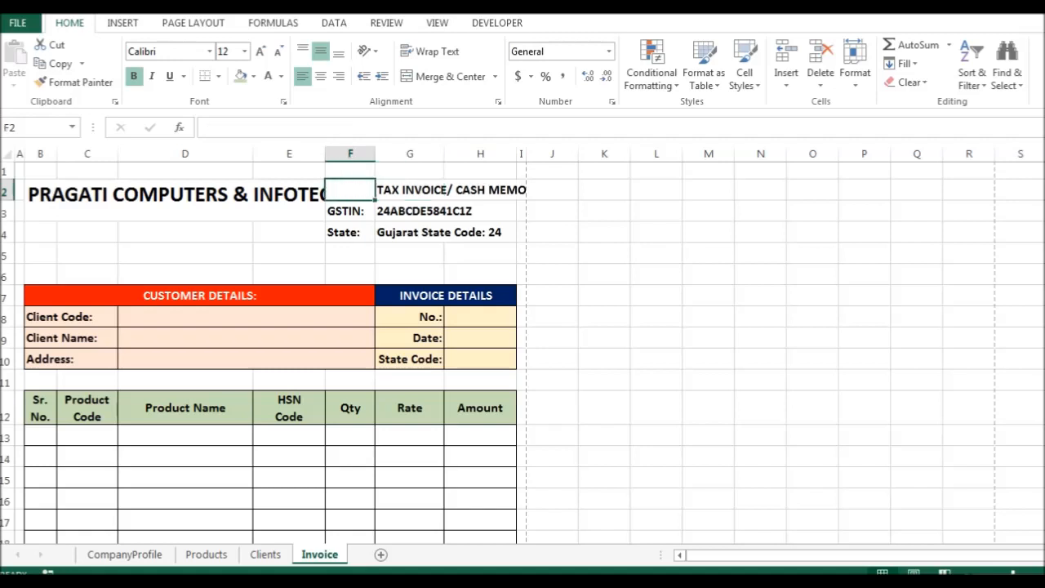
key("Right")
key("ctrl+1")
key("alt+m")
key("Return")
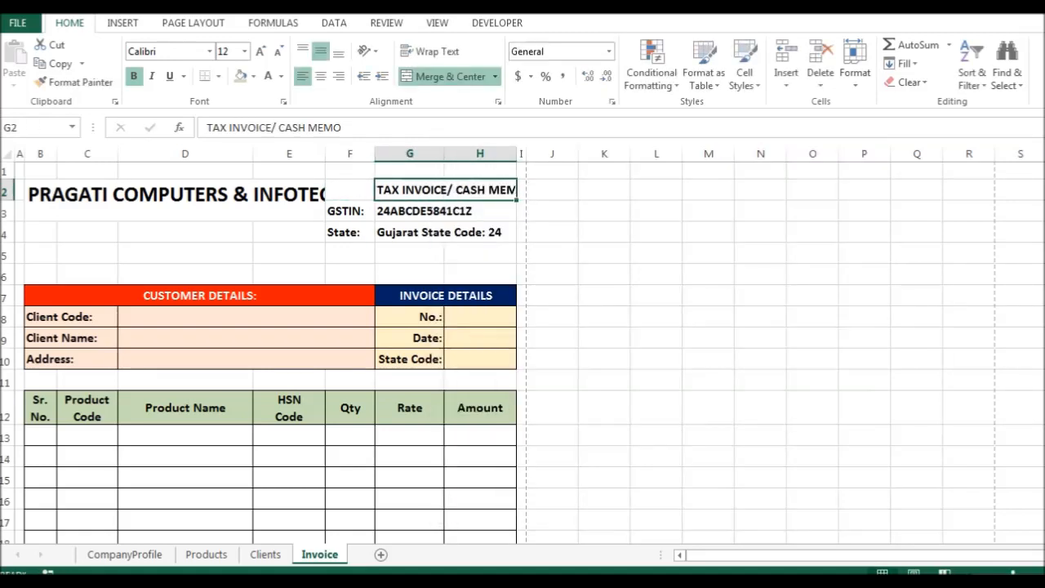
Shrink the title to 10-point font, right-aligned and vertically centred.
left_click(278, 52)
left_click(278, 52)
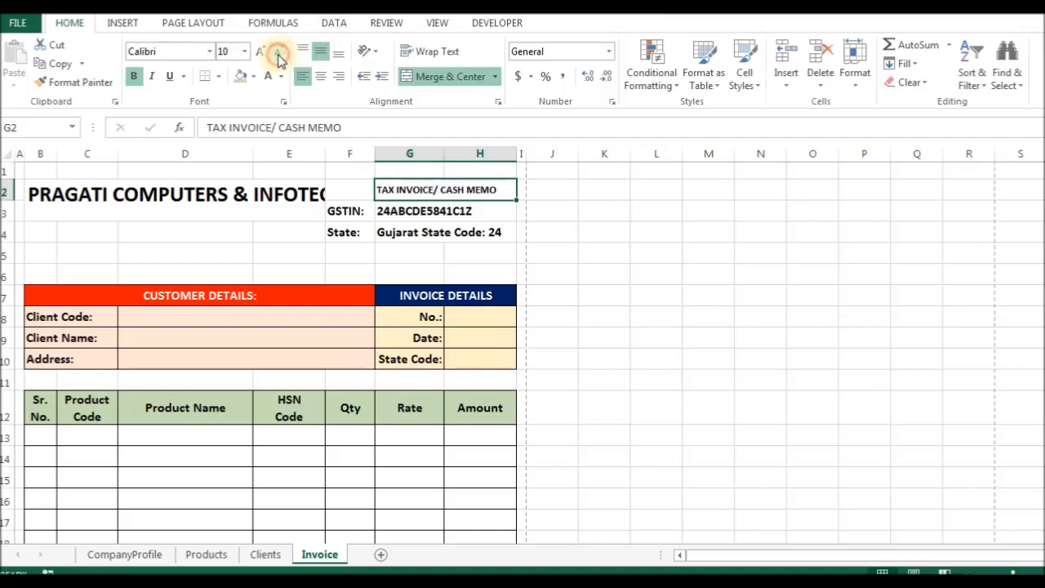
left_click(338, 52)
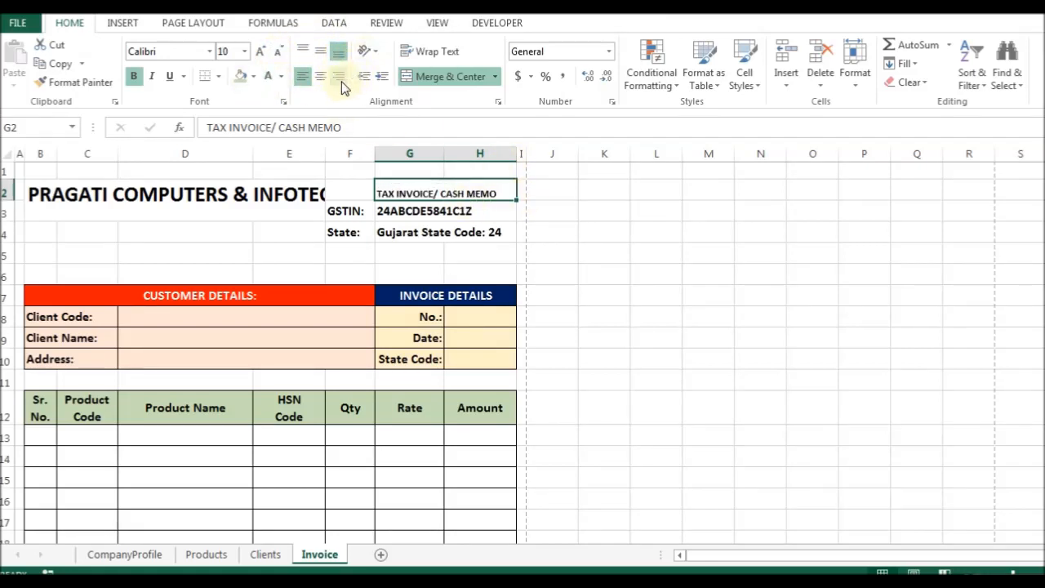
left_click(340, 77)
left_click(321, 51)
left_click(399, 210)
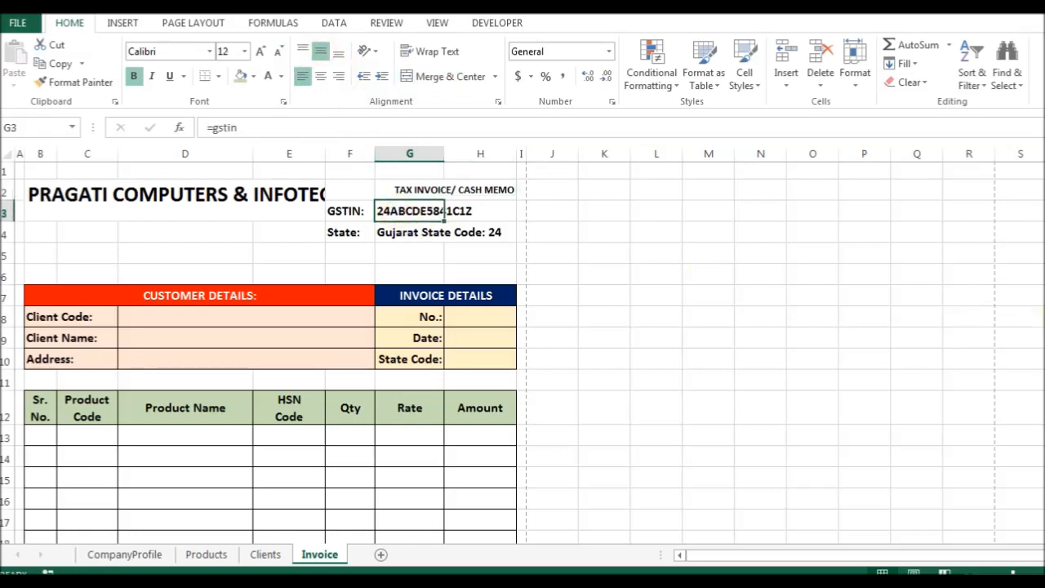
Build the combined formula ="GSTIN: "&gstin in the GSTIN label cell F3.
key("Left")
key("Right")
key("Left")
key("F2")
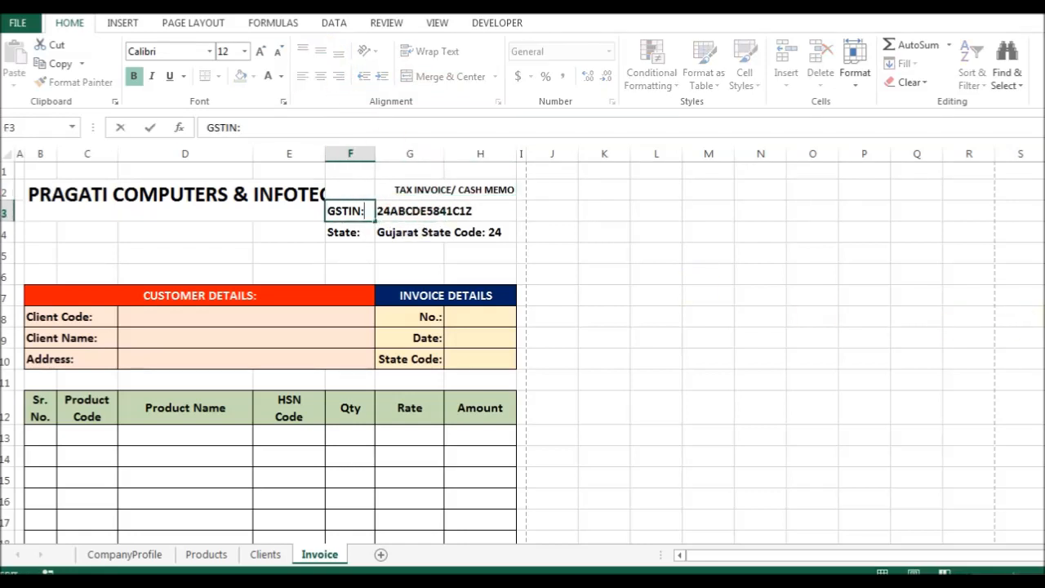
key("Tab")
key("F2")
key("Return")
key("Up")
key("Left")
key("F2")
key("F2")
key("Home")
type("=\"GSTIN:")
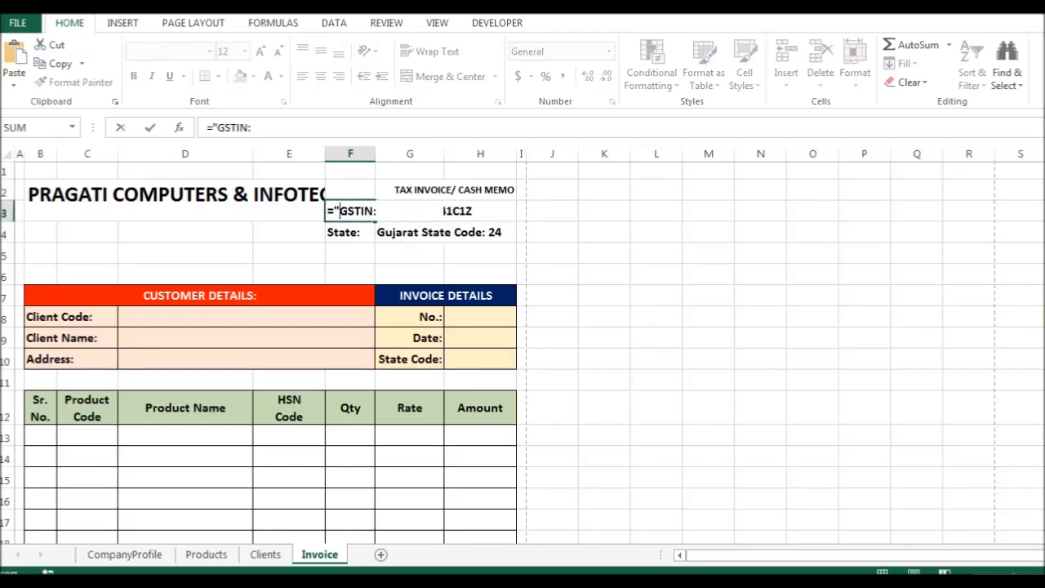
type(" \"&=gstin")
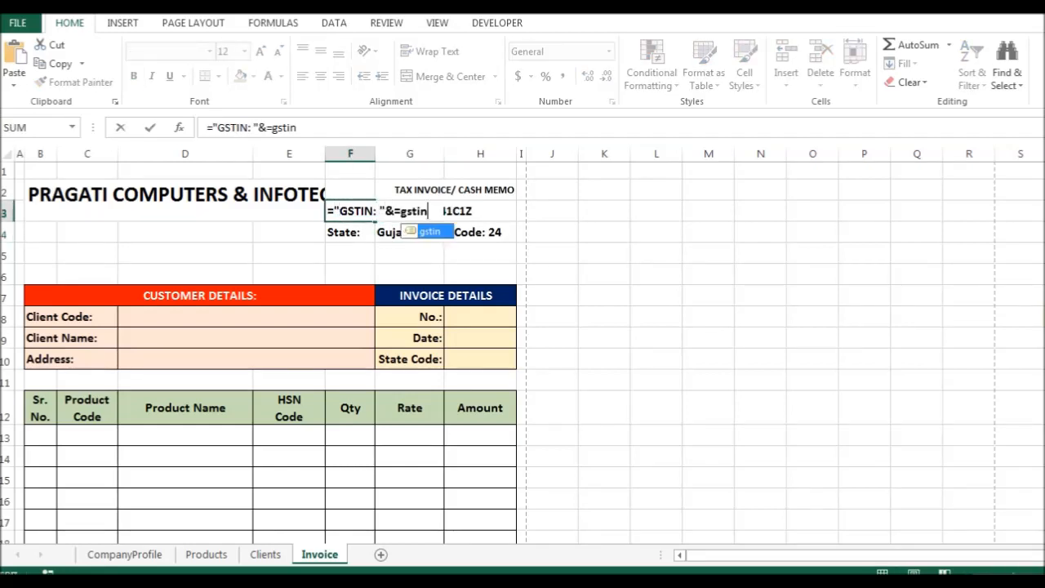
key("Delete")
key("Return")
Move the GSTIN formula into G3, clearing F3, and right-align the GSTIN line.
key("Up")
key("Right")
key("Delete")
key("Left")
key("F2")
key("shift+Home")
key("ctrl+x")
key("Tab")
key("ctrl+1")
key("Escape")
key("F2")
key("ctrl+v")
key("Return")
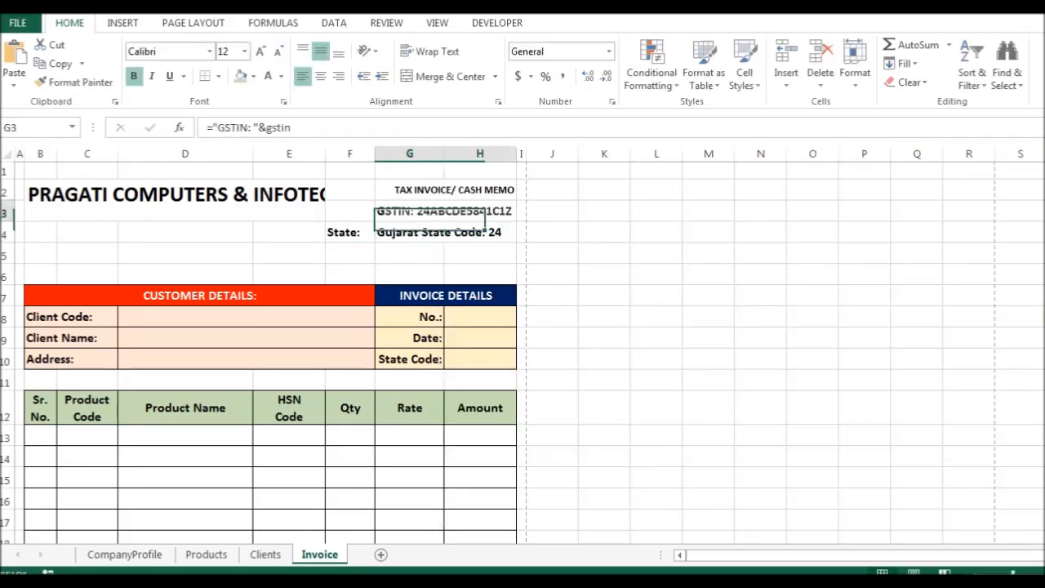
key("Up")
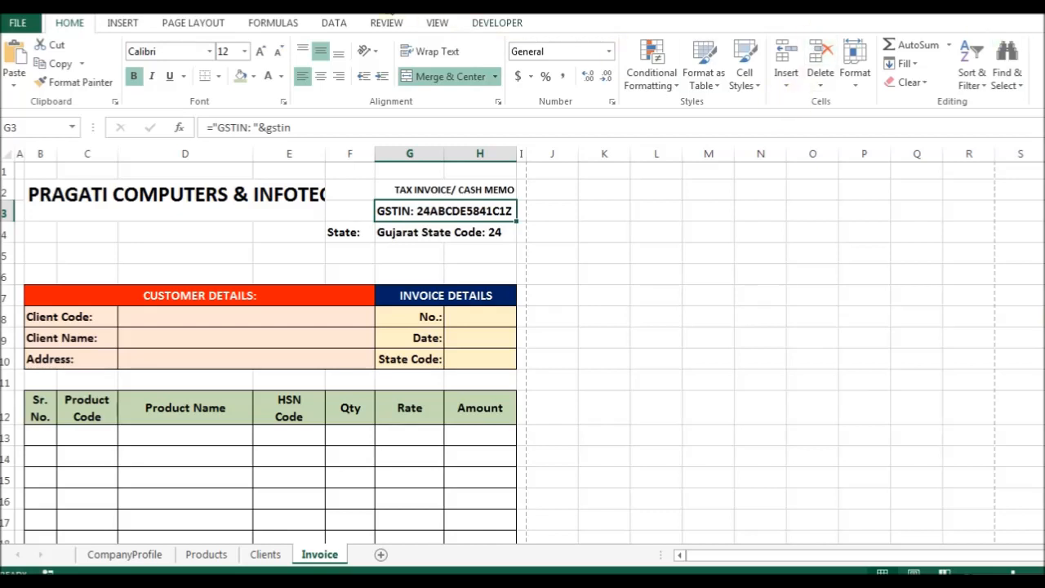
left_click(338, 76)
Clear the State label and prefix the G4 formula with "State: "&.
key("Down")
key("Left")
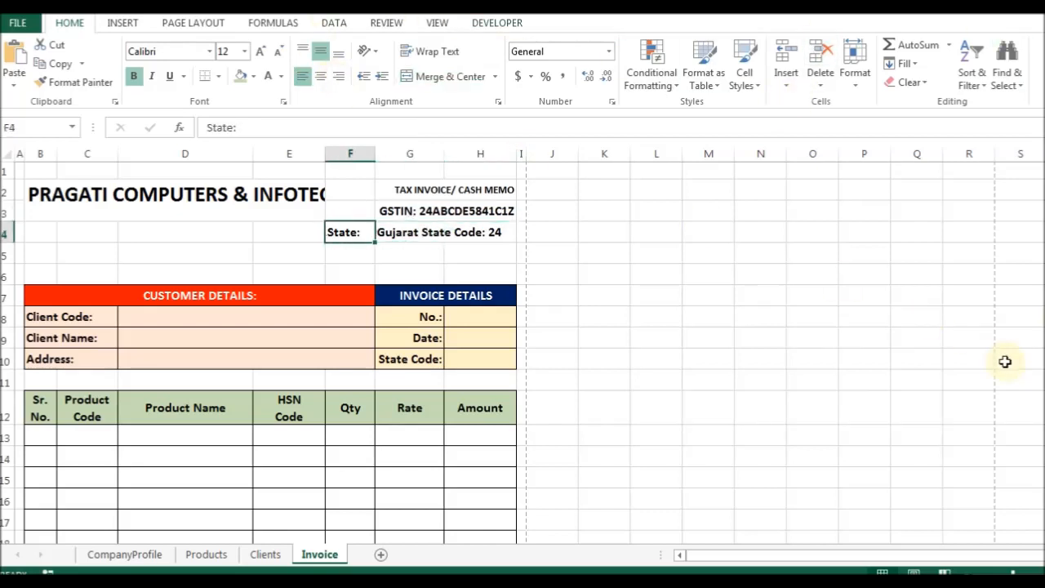
key("F2")
key("Tab")
key("F2")
key("Home")
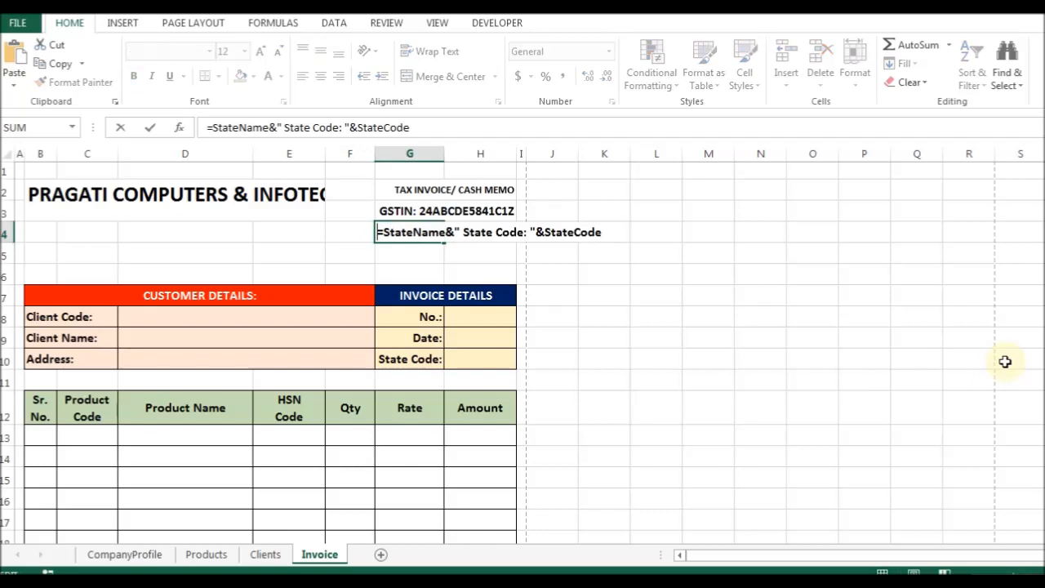
key("Right")
type("\"State: \"")
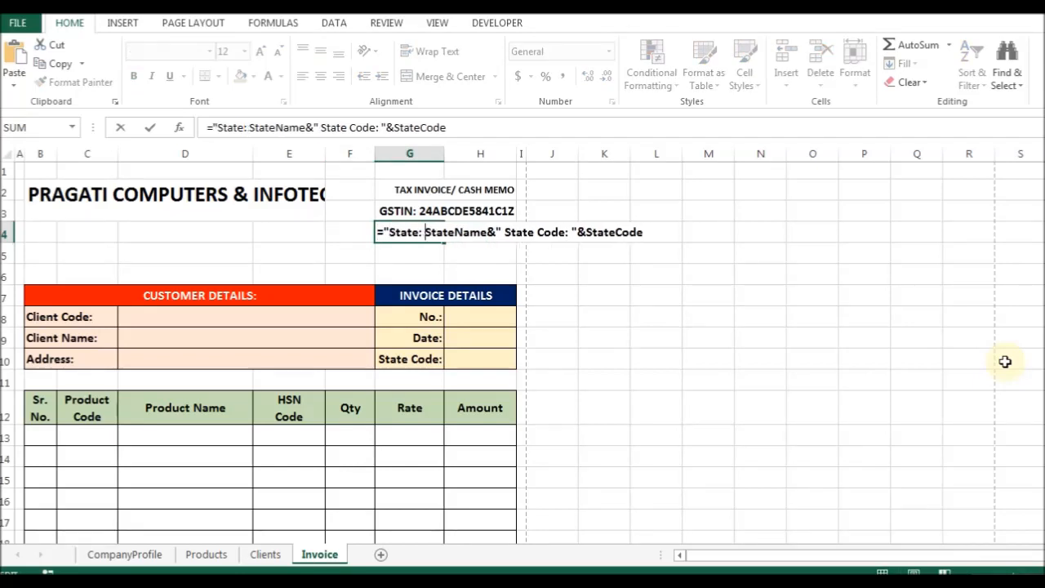
key("Return")
key("Tab")
key("Return")
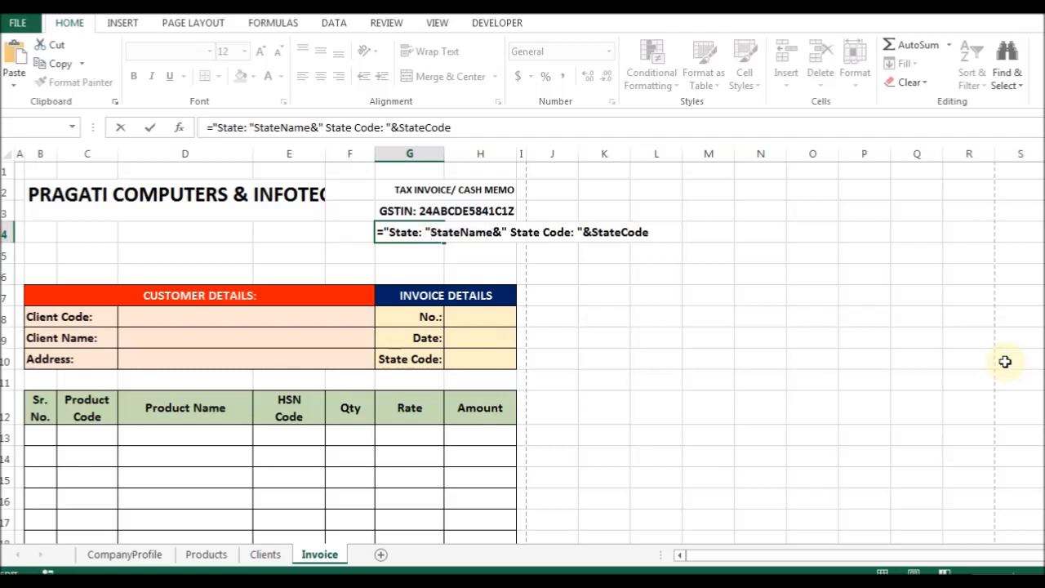
type("&")
key("Return")
Merge G4:H4 and remove the repeated word State from the state line.
key("Up")
key("shift+Right")
key("ctrl+1")
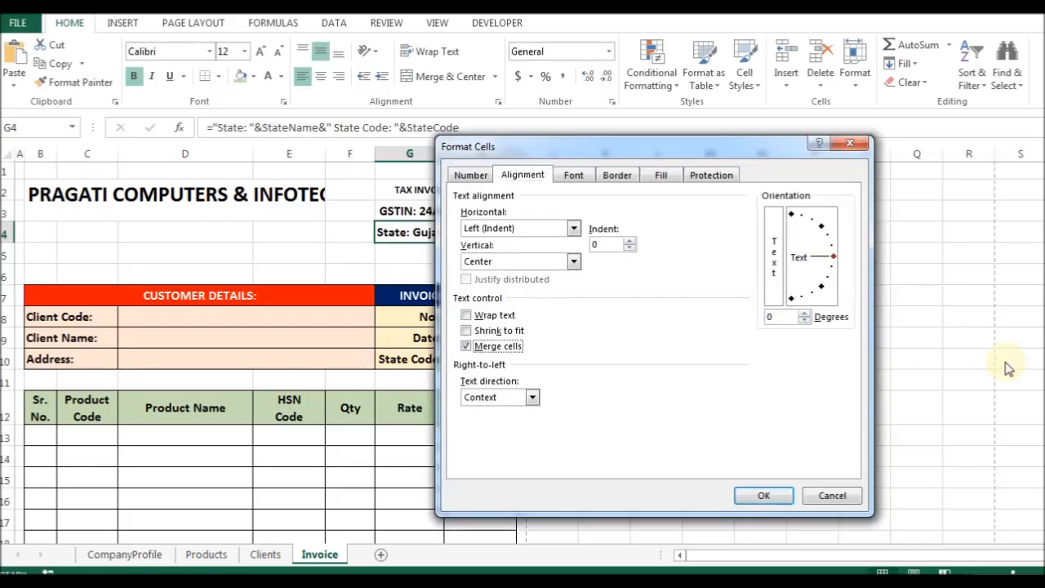
key("Return")
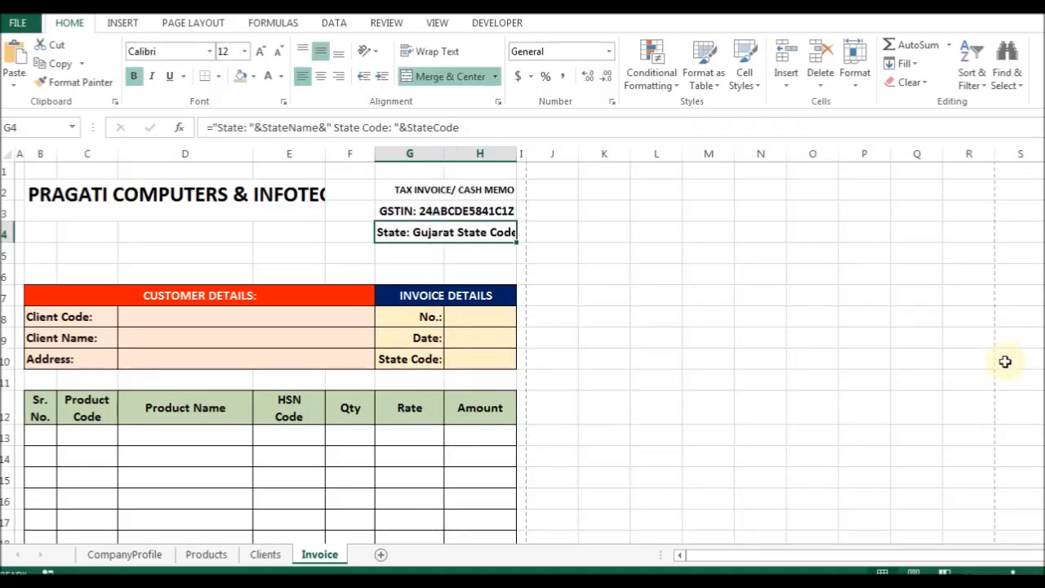
key("F2")
key("ctrl+Left")
key("ctrl+shift+Left")
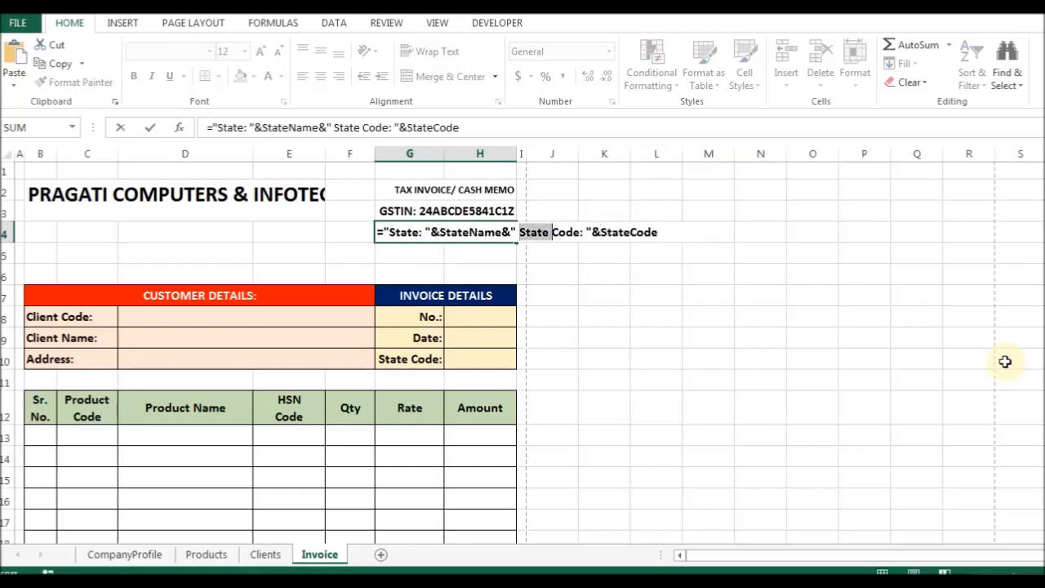
key("BackSpace")
key("Return")
key("Up")
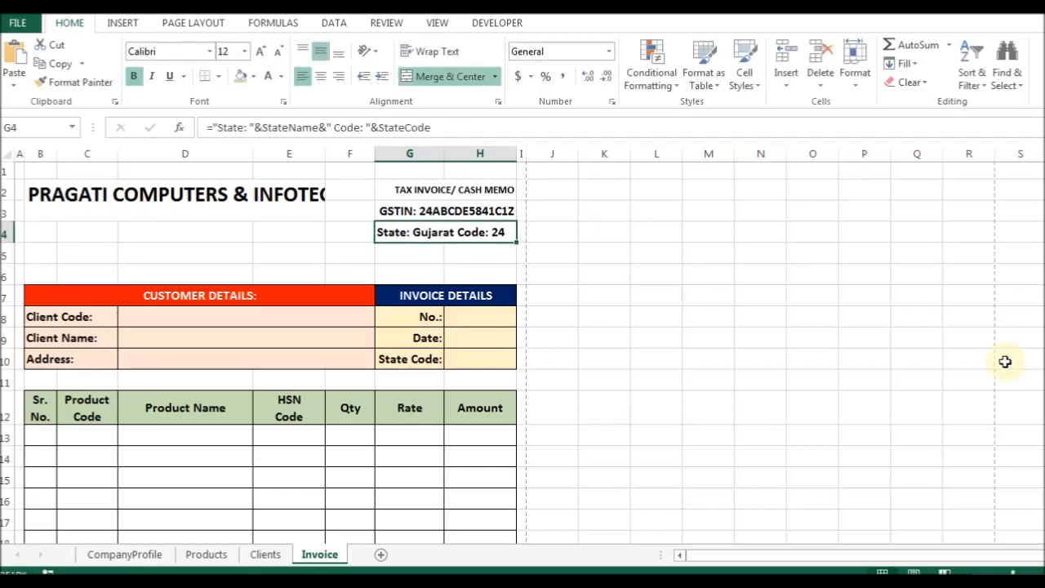
Add a comma before 'Code:' in the state line formula.
key("F2")
key("ctrl+Left")
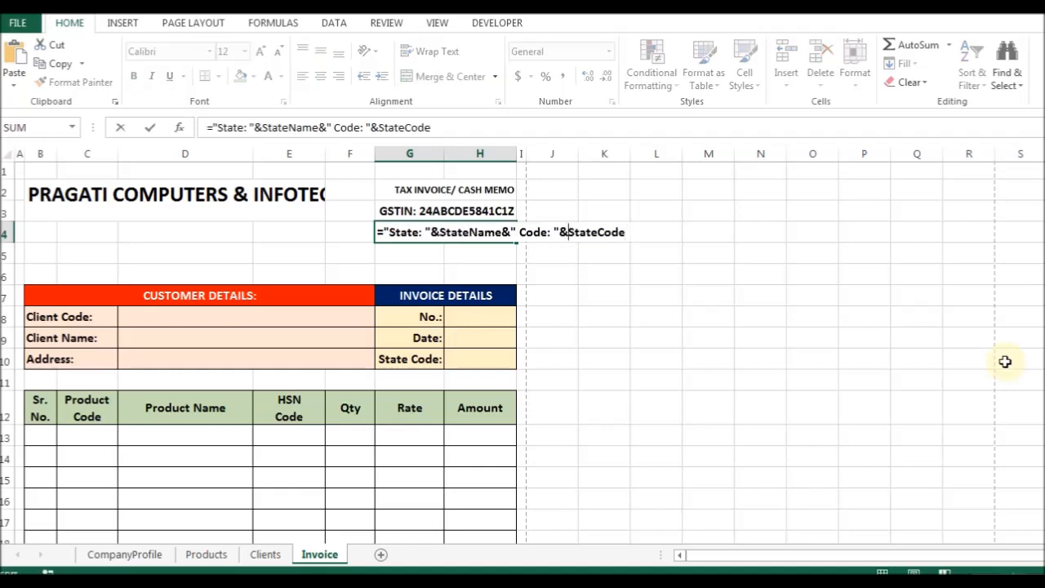
key("ctrl+Left")
type(",")
key("Return")
key("Up")
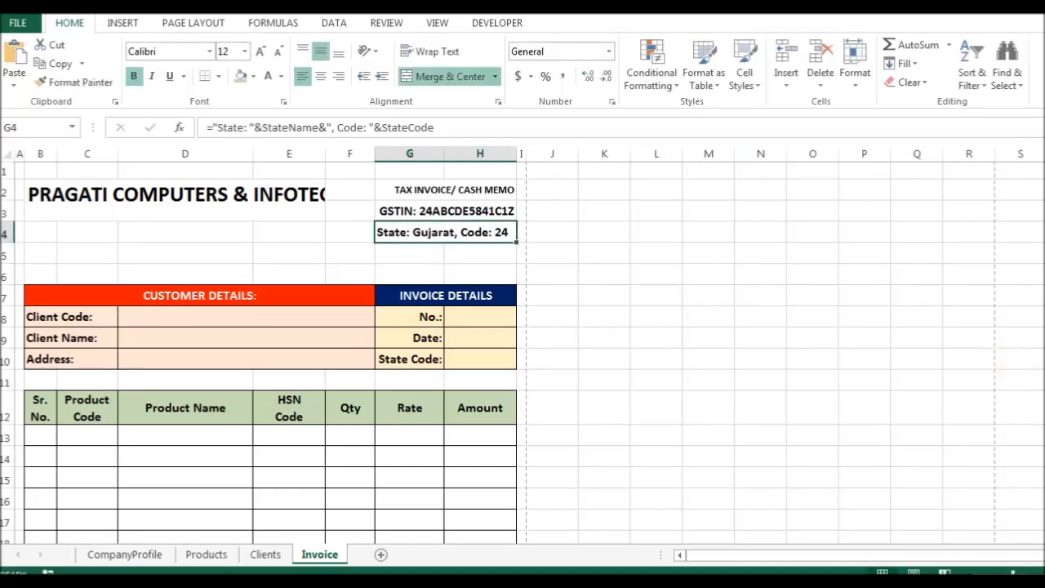
Turn on Shrink to fit for header lines G2:H4 and the company name in B2.
left_click_drag(485, 190, 486, 233)
key("ctrl+1")
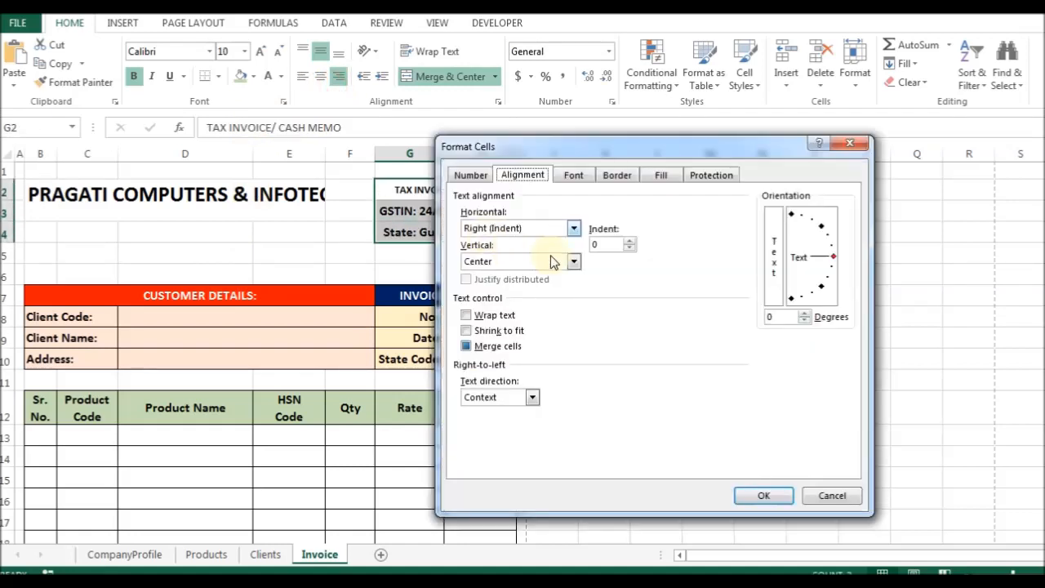
left_click(496, 331)
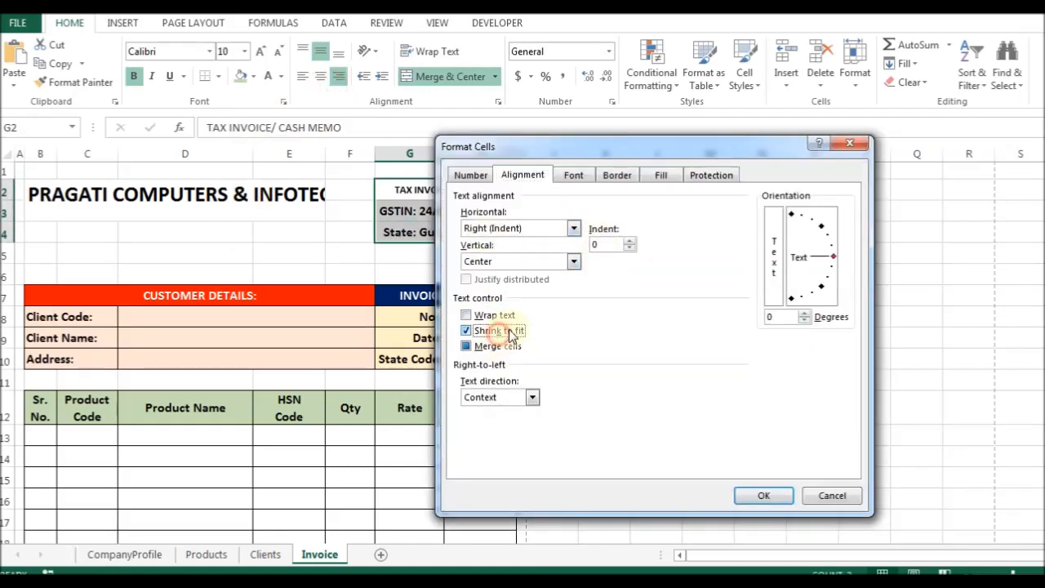
left_click(761, 492)
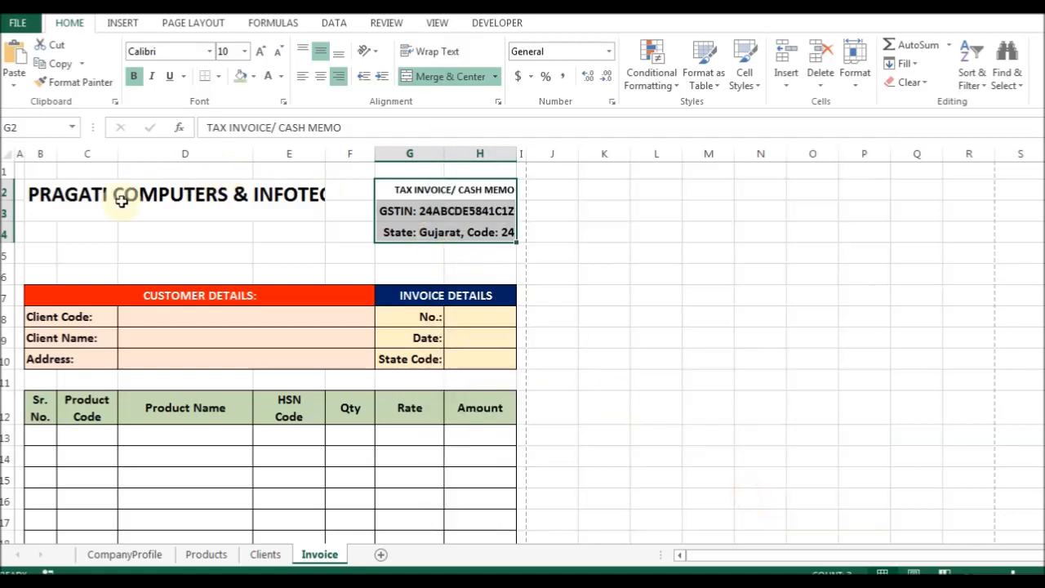
left_click(87, 201)
key("ctrl+1")
left_click(482, 331)
left_click(761, 495)
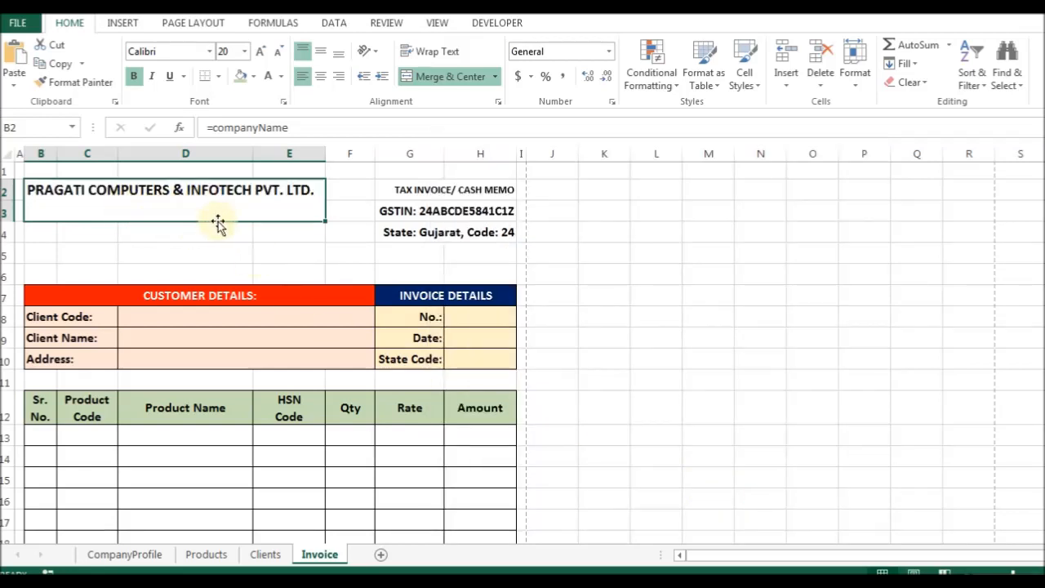
Merge the company name across B2:F3 and turn off Shrink to fit.
left_click(258, 199)
left_click_drag(258, 200, 349, 203)
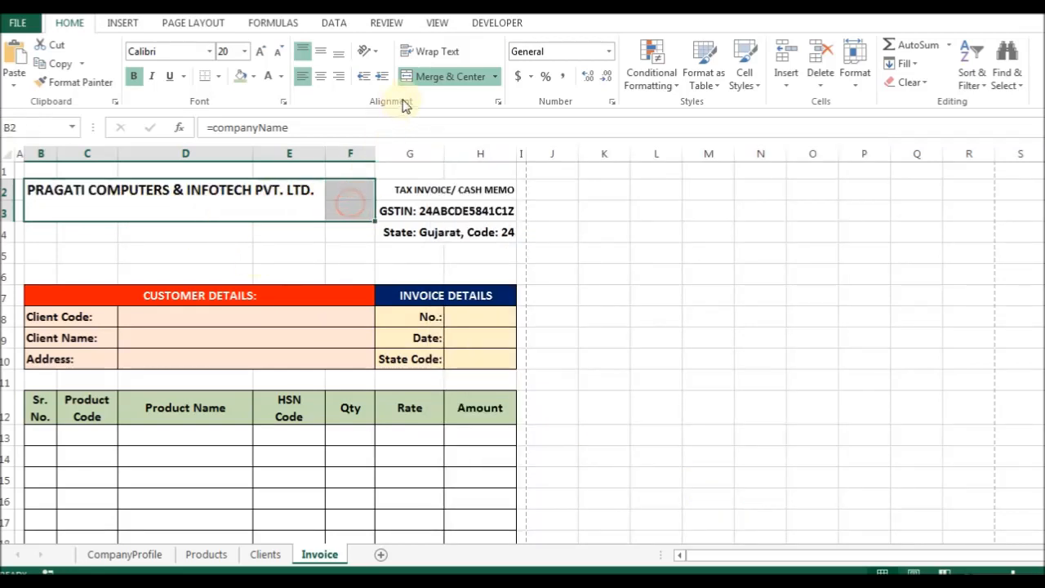
left_click(427, 77)
left_click(427, 80)
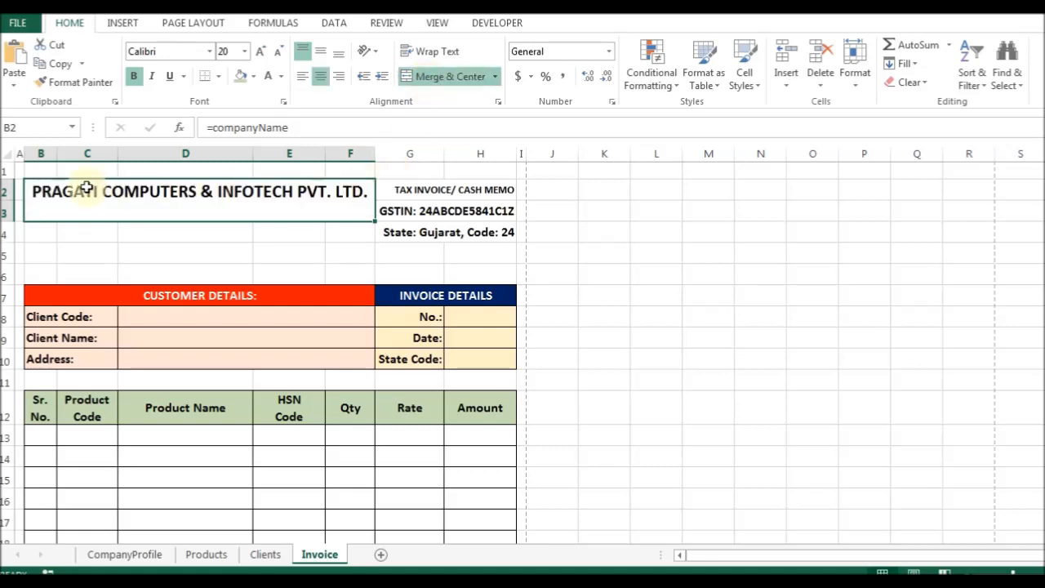
key("ctrl+1")
left_click(486, 333)
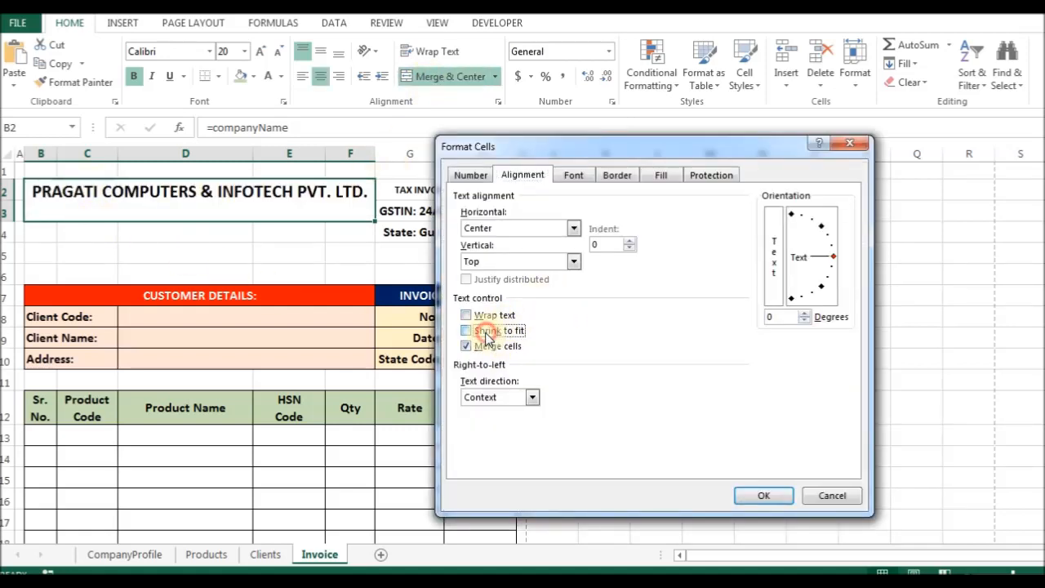
left_click(753, 494)
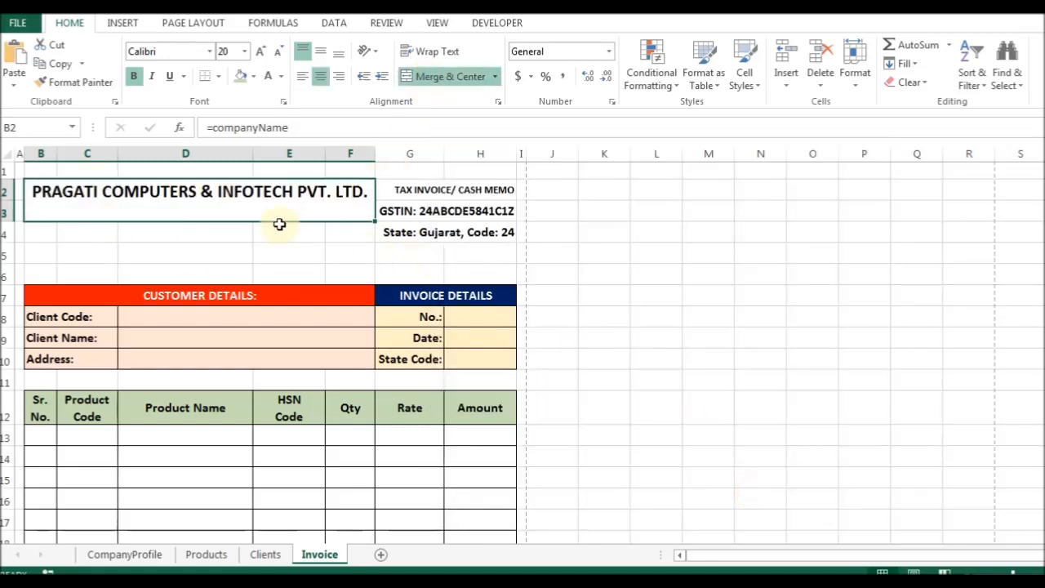
Shorten the company name in CompanyProfile!B3 to PRAGATI COMPUTERS, removing '& BROS.'.
left_click(134, 555)
key("F2")
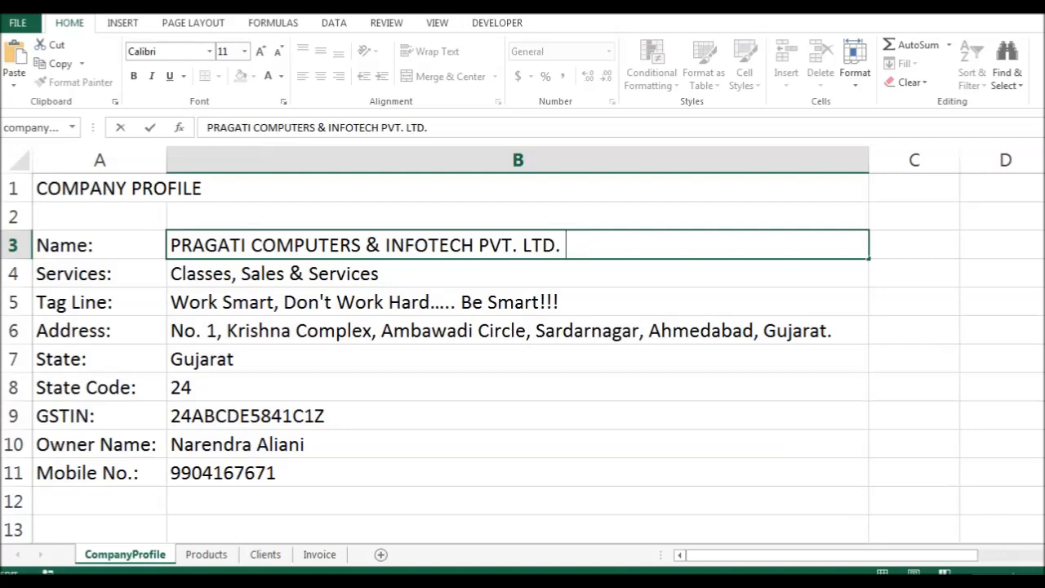
key("Escape")
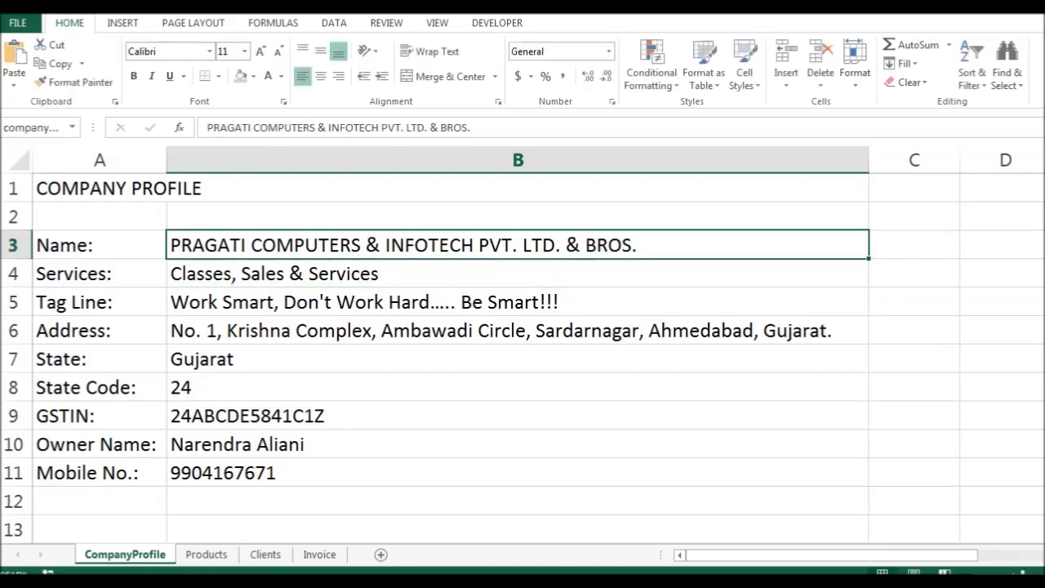
key("ctrl+Page_Down")
key("ctrl+Page_Down")
key("ctrl+Page_Down")
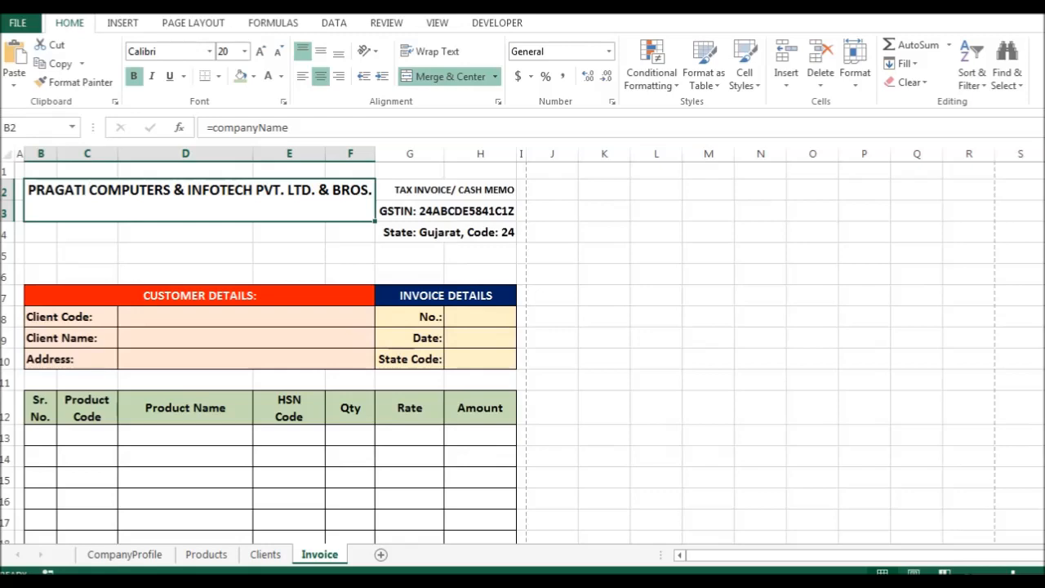
key("ctrl+Page_Up")
key("ctrl+Page_Up")
key("ctrl+Page_Up")
key("F2")
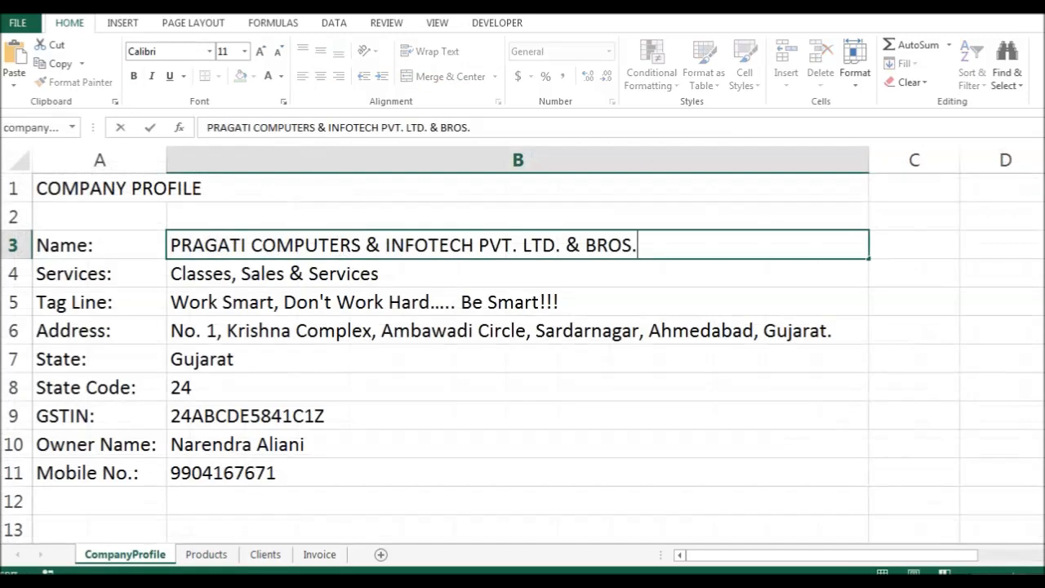
key("ctrl+Delete")
key("Return")
key("ctrl+Page_Down")
key("ctrl+Page_Down")
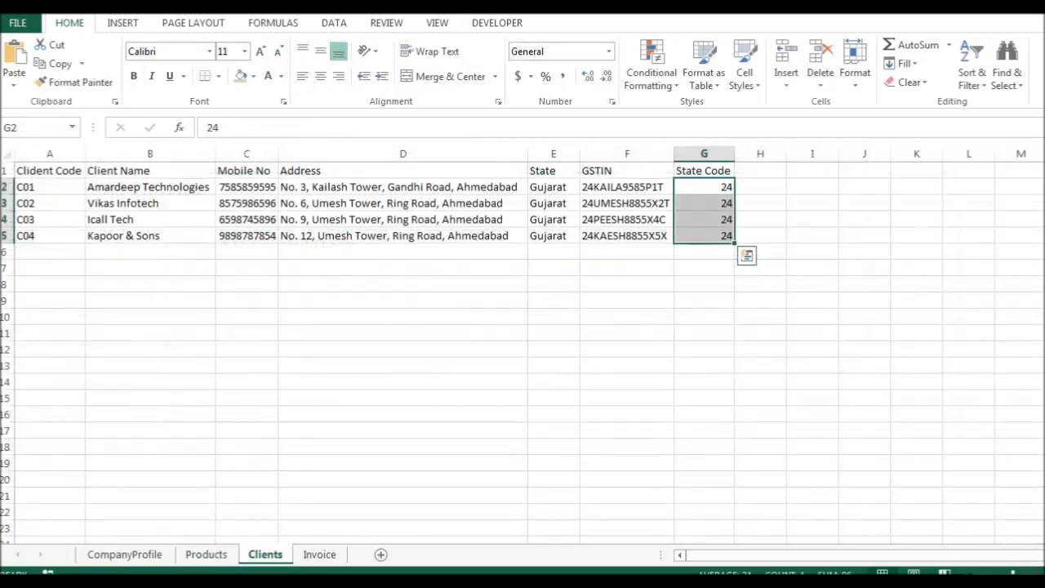
key("ctrl+Page_Down")
Make the invoice's company title 28-point and left-aligned.
left_click(199, 200)
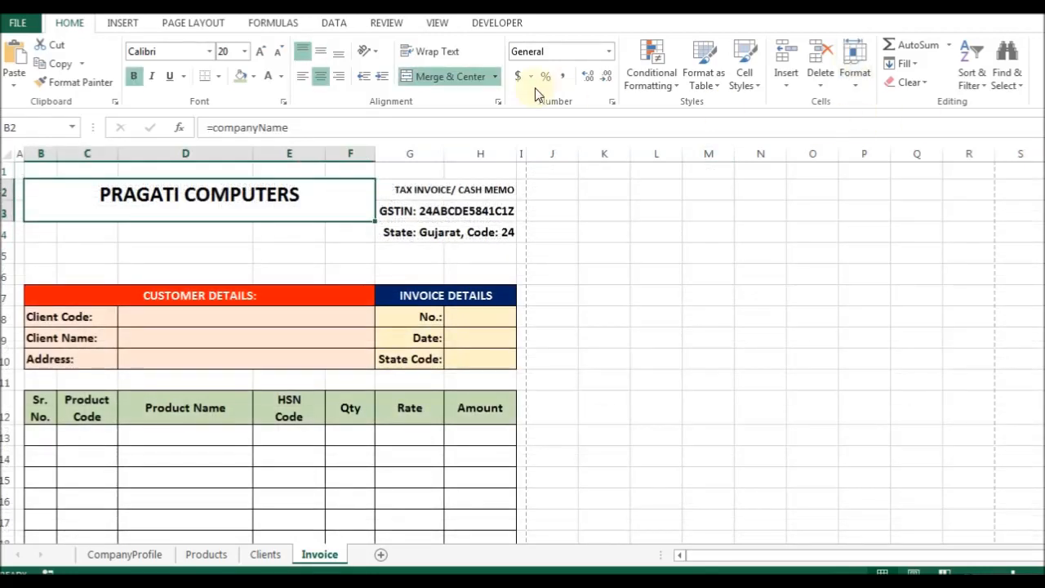
left_click(302, 75)
left_click(260, 51)
left_click(261, 51)
left_click(260, 51)
left_click(261, 51)
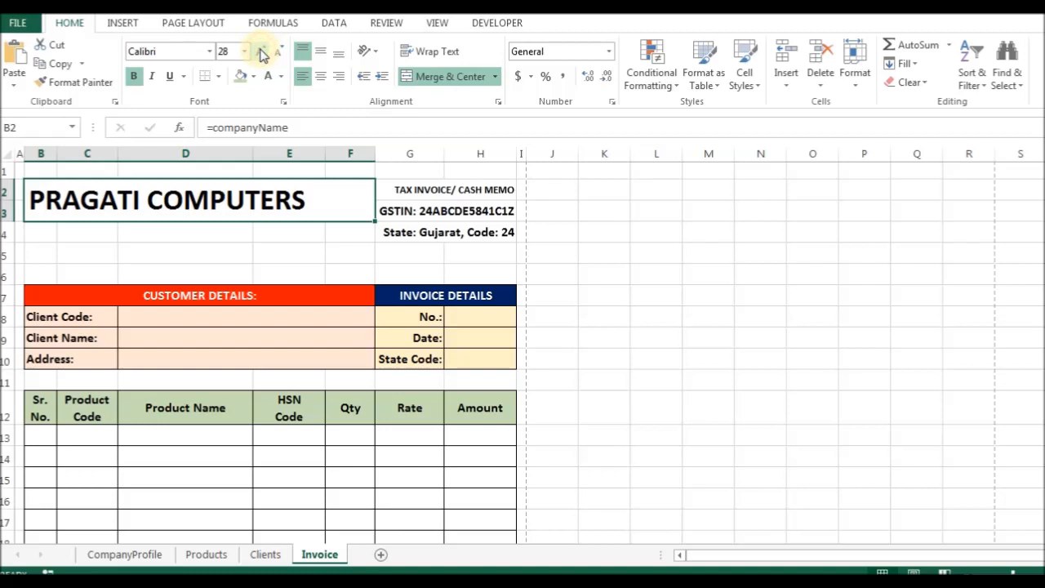
left_click(261, 51)
left_click(277, 51)
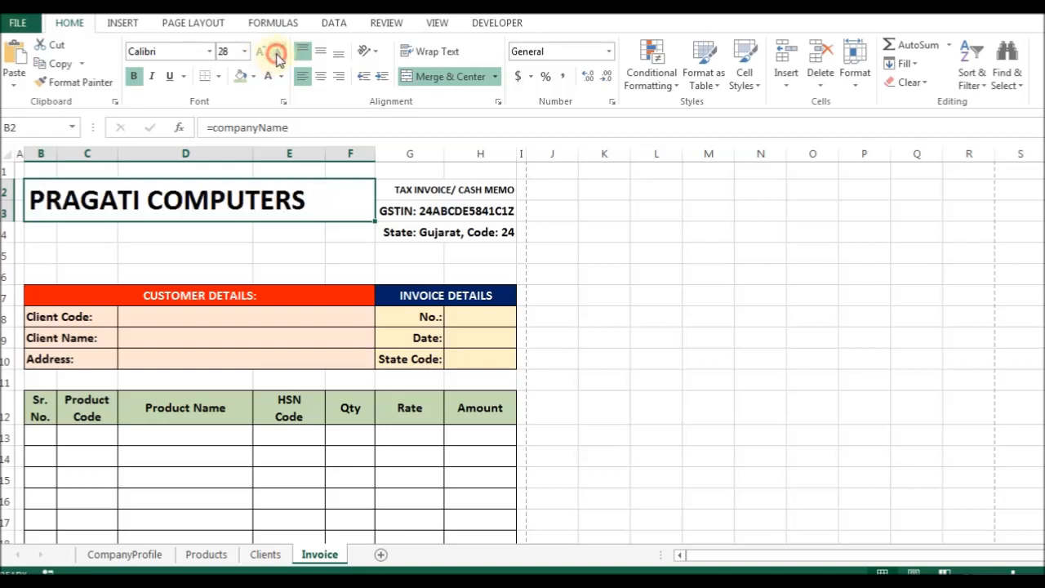
left_click(320, 76)
left_click(321, 52)
left_click(298, 76)
left_click_drag(33, 232, 348, 228)
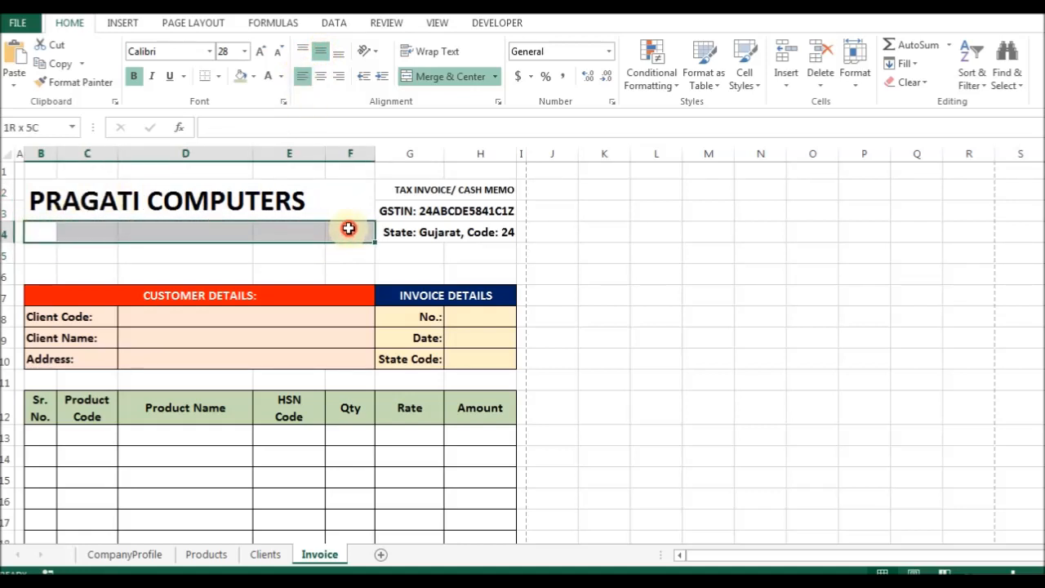
Merge B4:F4, left-align it, and enter =companyAddress in bold with Shrink to fit.
left_click(444, 76)
left_click(302, 77)
type("=COMNPA")
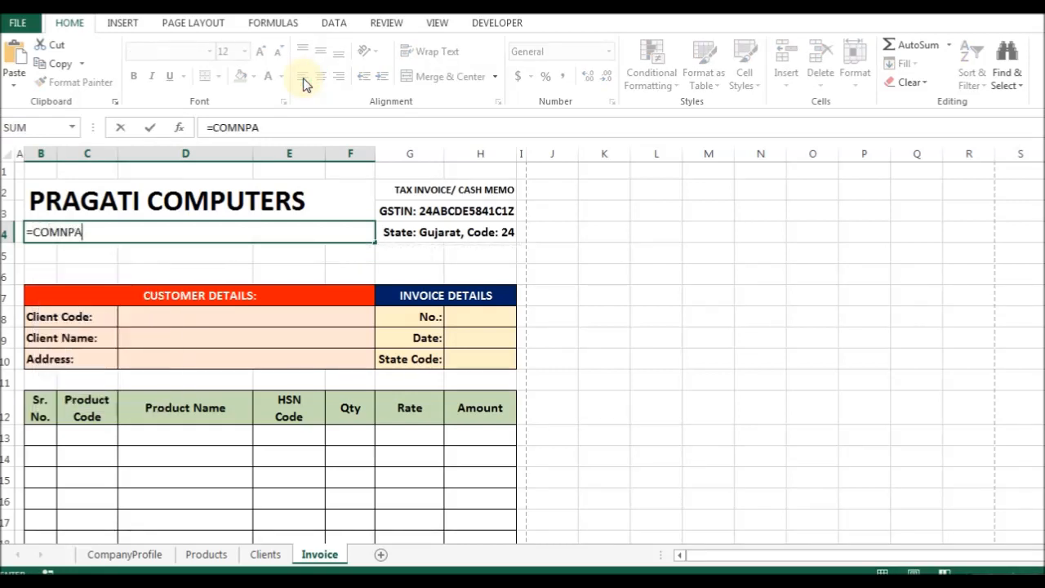
key("BackSpace")
key("BackSpace")
key("Down")
key("Down")
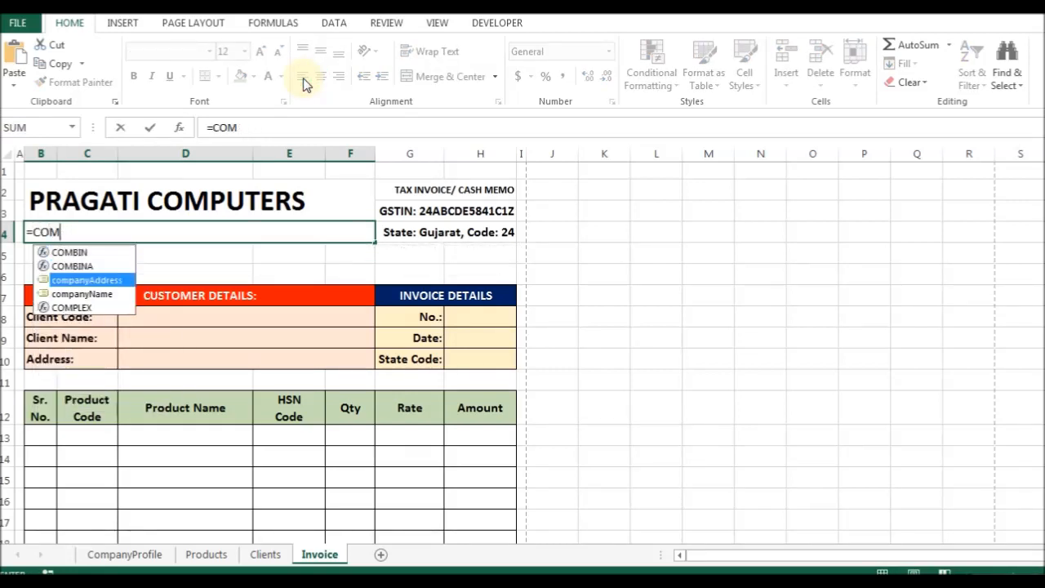
key("Tab")
key("Return")
key("Up")
key("ctrl+1")
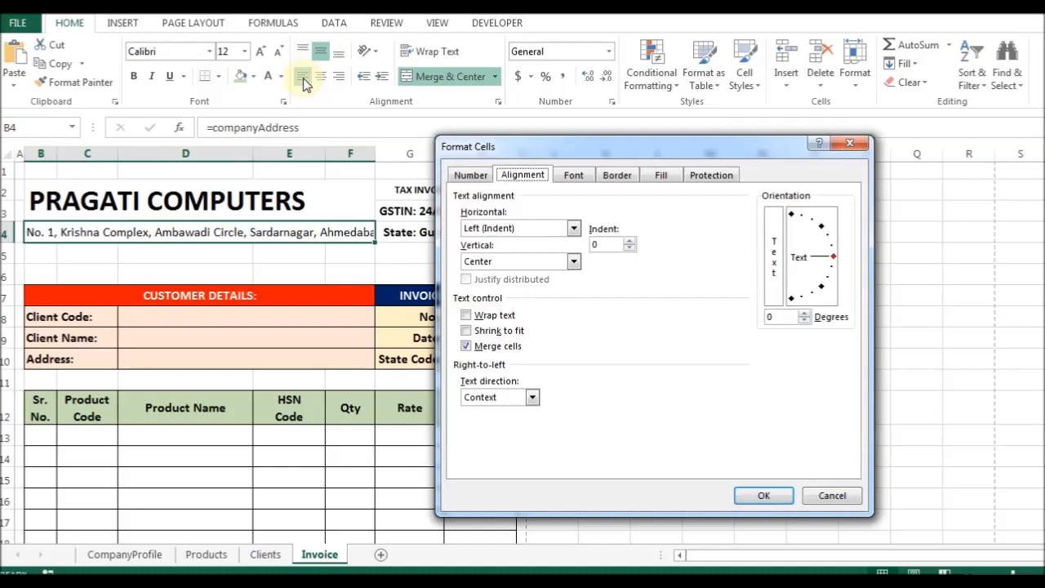
key("Return")
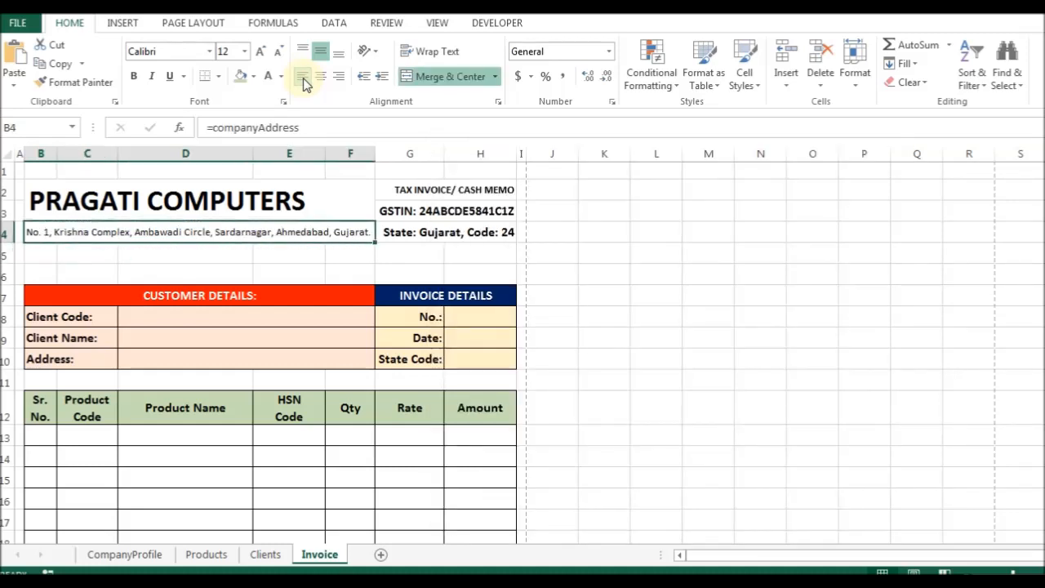
key("ctrl+b")
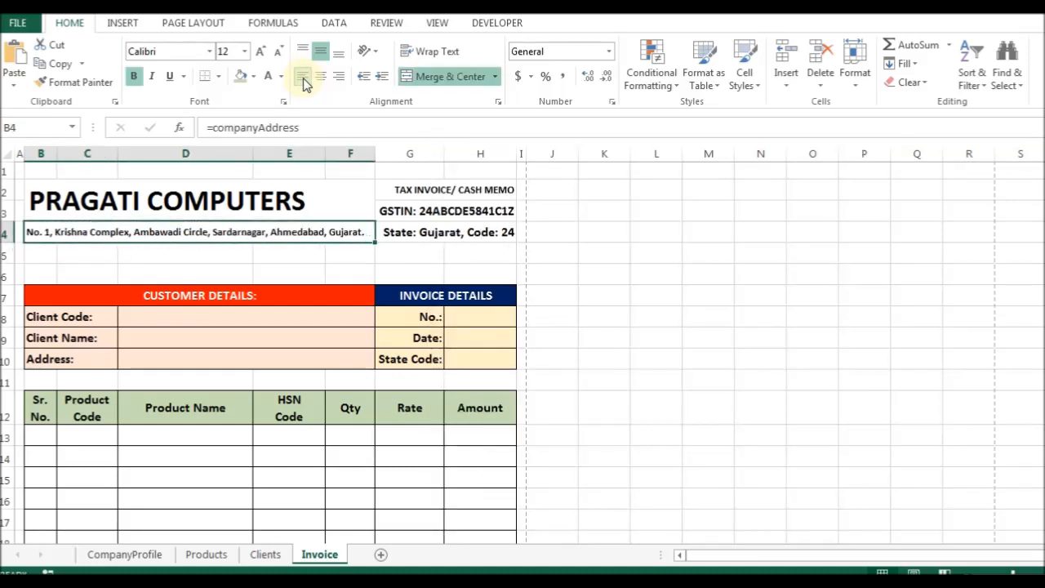
Move through the header cells to check the title, address and GSTIN lines.
key("Down")
key("shift+Right")
key("shift+Right")
key("shift+Right")
key("shift+Right")
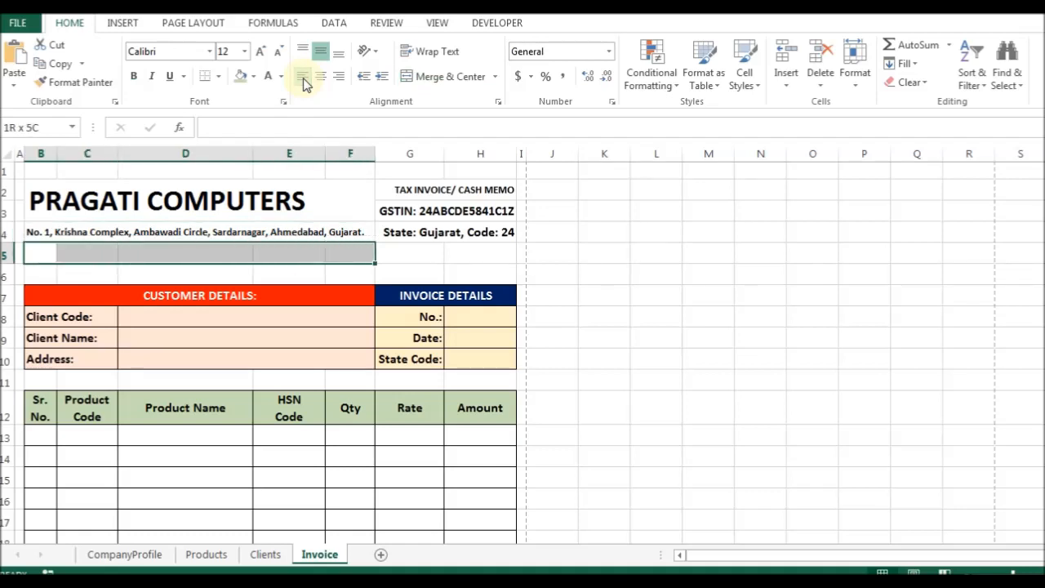
key("Up")
key("Up")
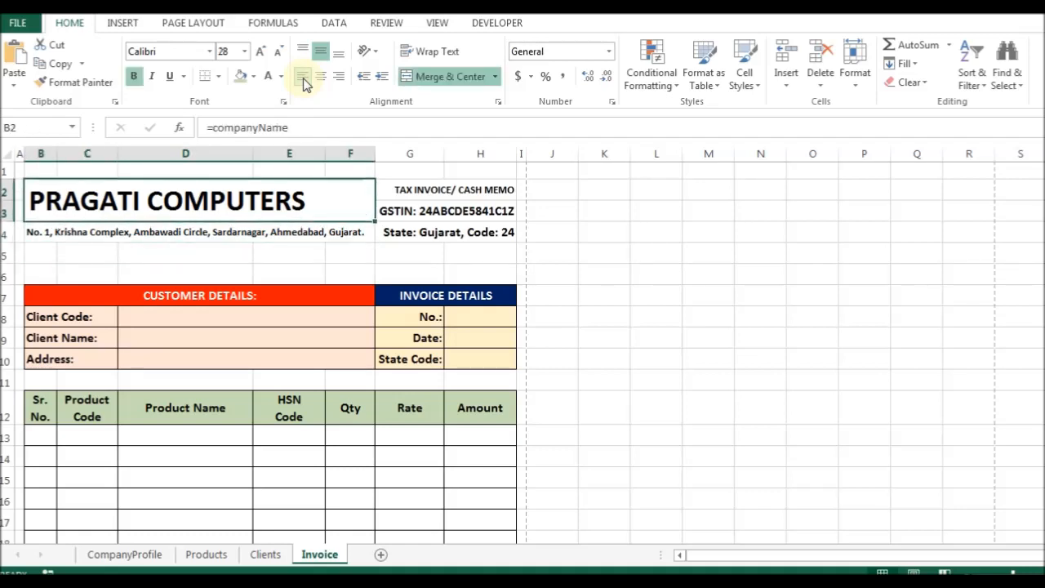
key("Down")
key("Up")
key("Up")
key("Right")
key("Right")
key("Right")
key("Right")
key("Right")
key("Down")
key("Down")
key("Down")
key("Left")
key("Down")
key("Up")
key("Down")
key("ctrl+Page_Up")
key("ctrl+Page_Up")
key("ctrl+Page_Up")
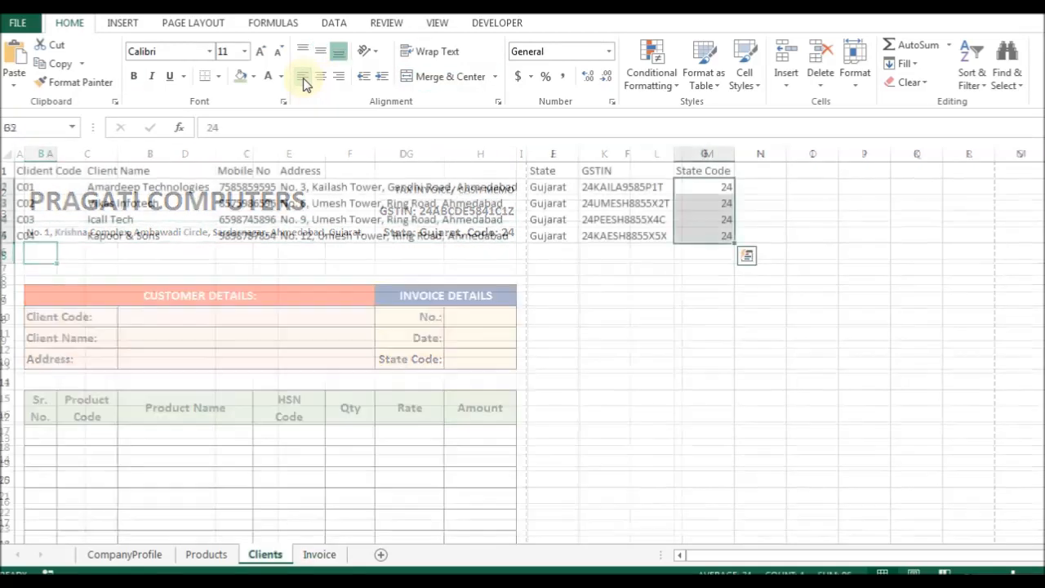
key("ctrl+Down")
key("Up")
key("Down")
key("Down")
key("Up")
key("Down")
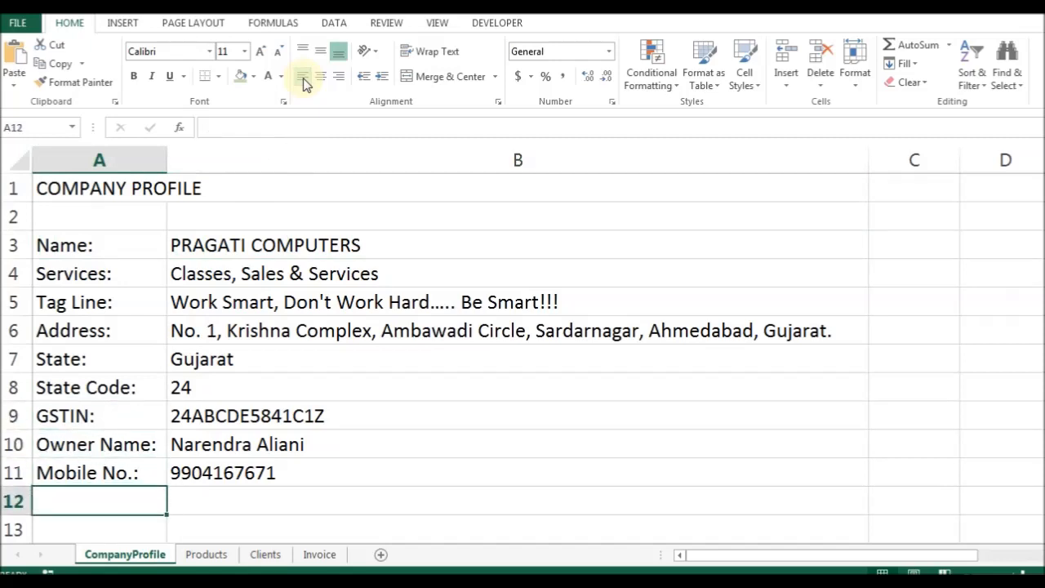
type("wEBSITE:")
key("Return")
key("Up")
key("Right")
type("www.")
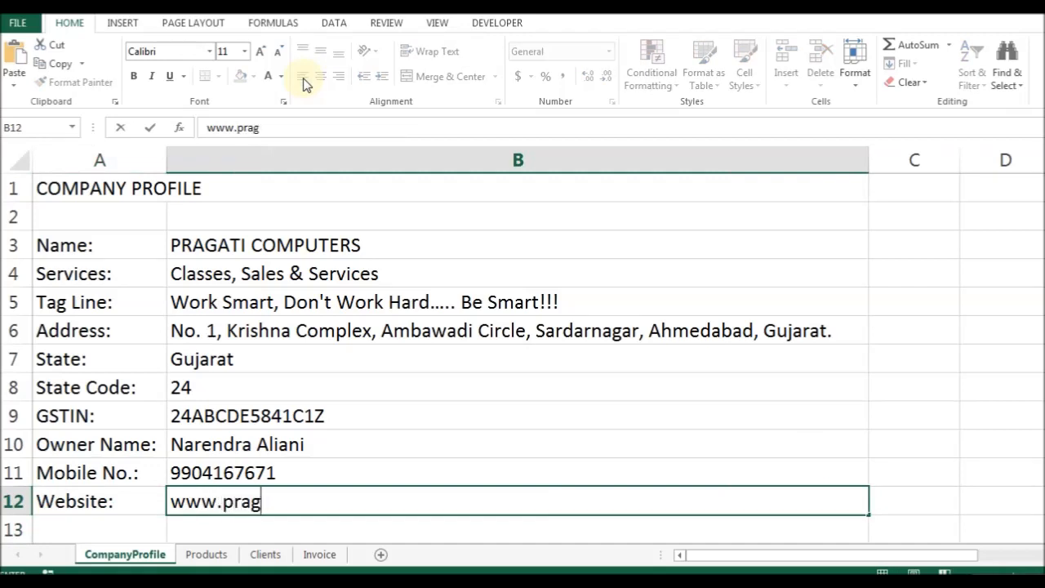
type("pragaticomputers.com")
key("Return")
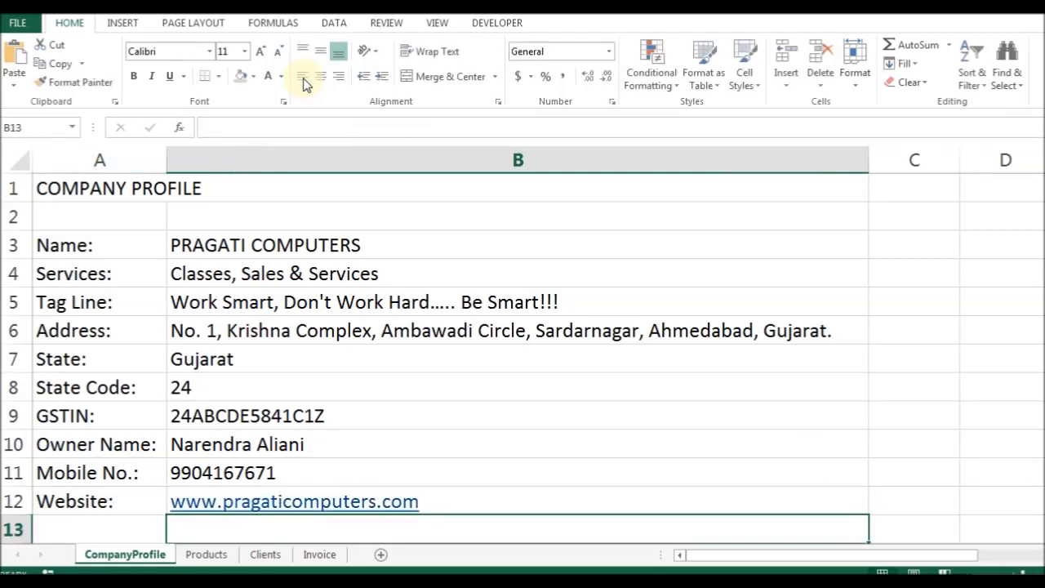
Try underline and bold on the website cell, then revert both.
key("Up")
key("ctrl+u")
key("ctrl+b")
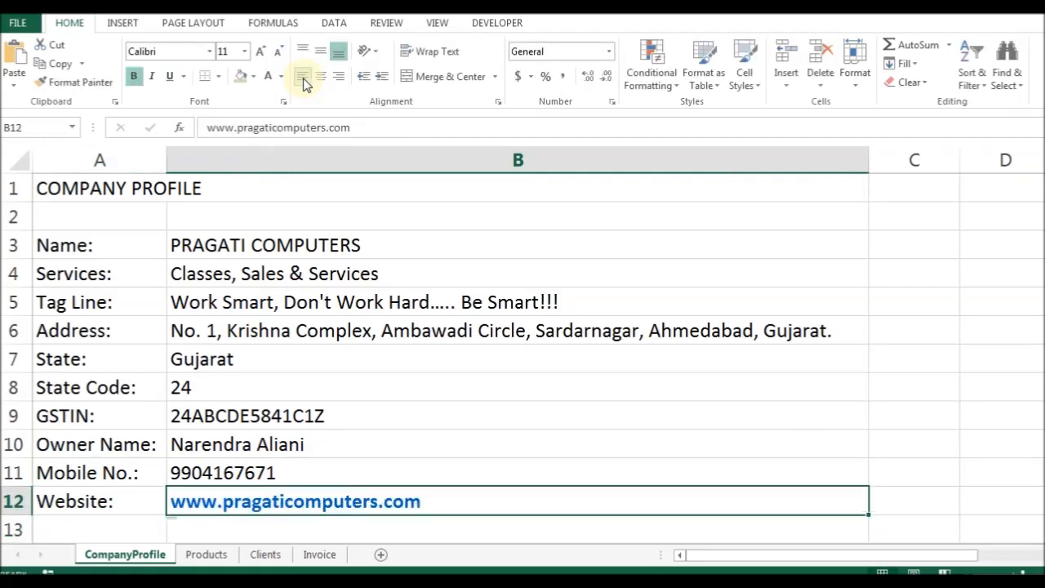
key("ctrl+u")
key("ctrl+u")
key("ctrl+b")
key("Down")
key("Left")
Add an E-mail: label in A13 with the company's e-mail address in B13.
type("E-")
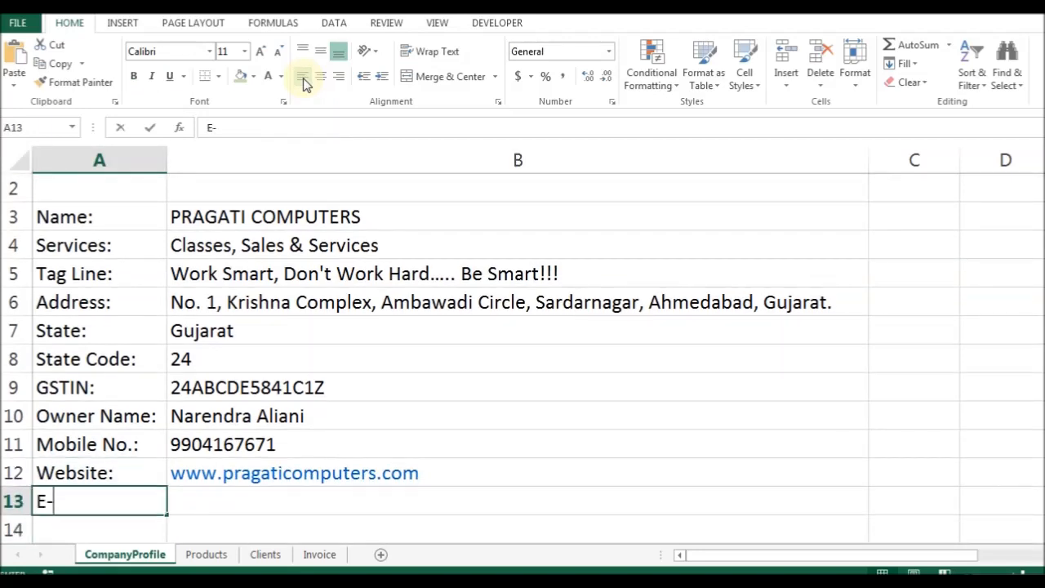
key("Tab")
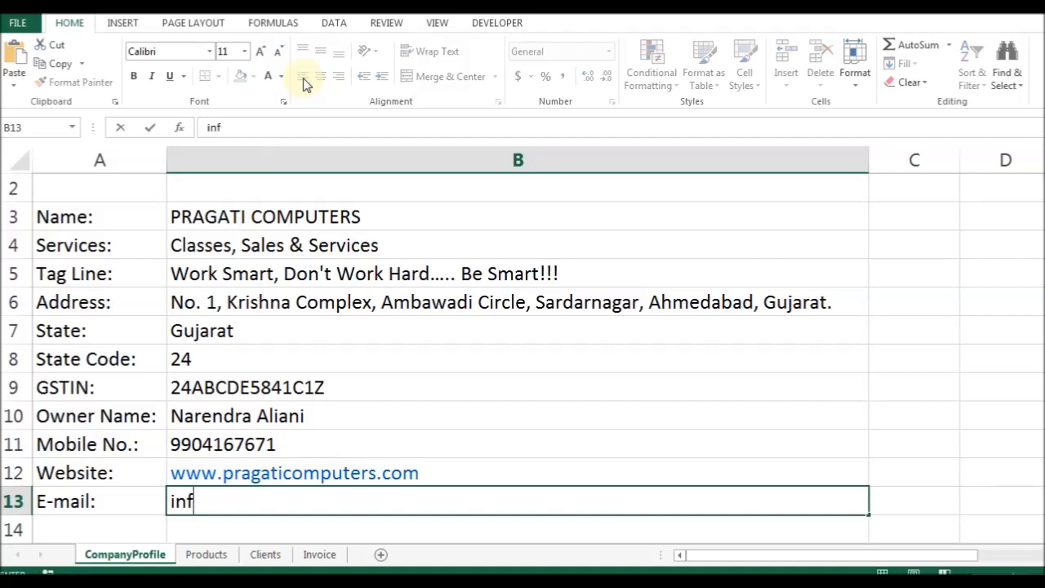
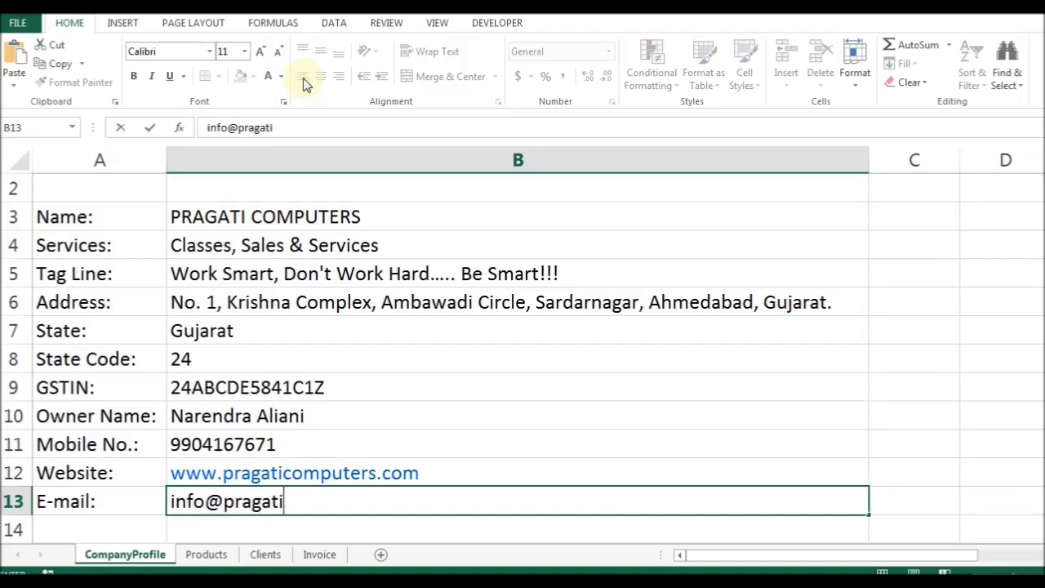
key("Return")
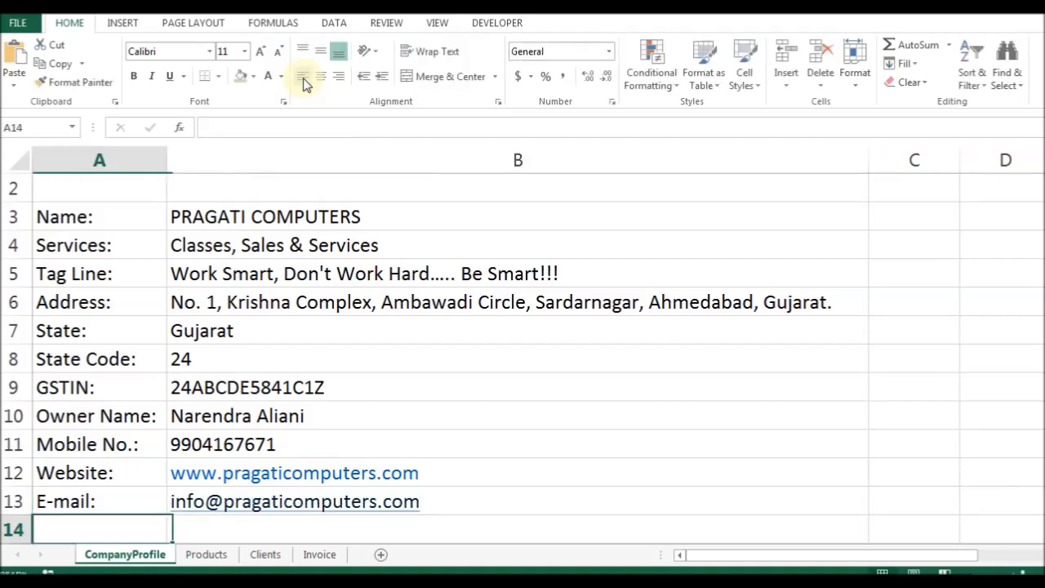
key("Up")
key("Right")
key("Down")
key("Left")
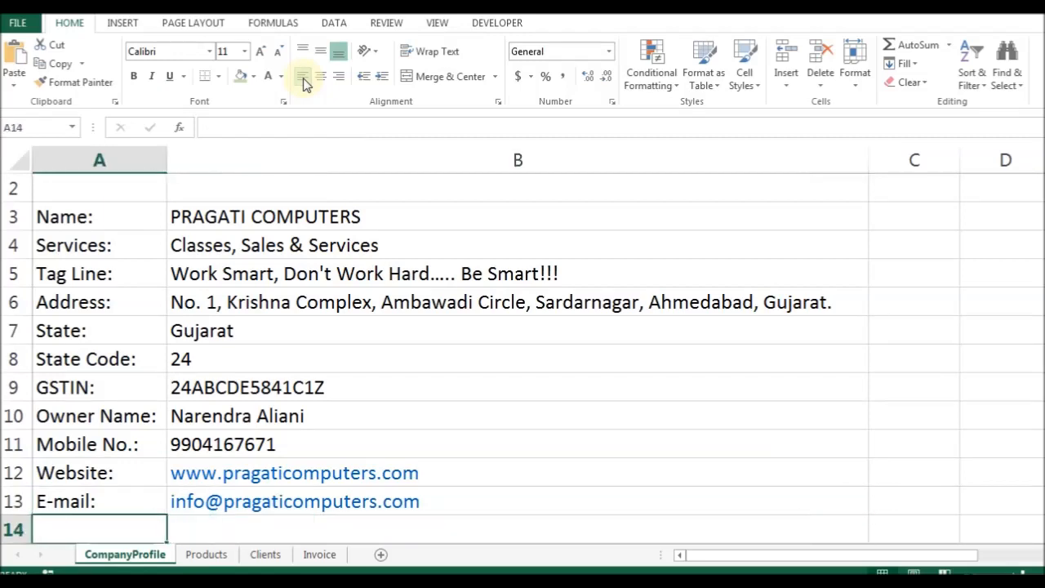
key("Down")
key("Up")
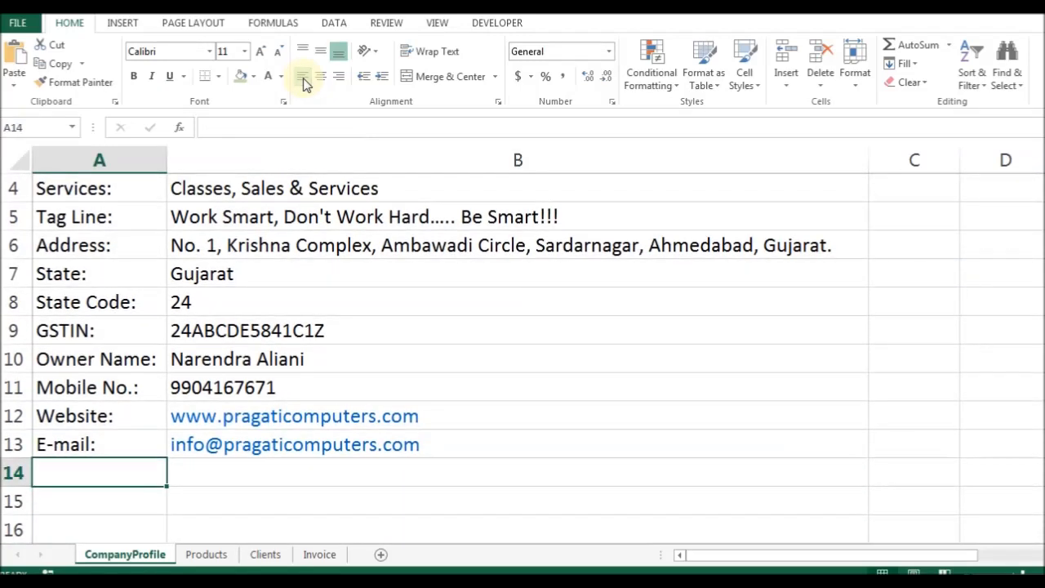
Look over the CompanyProfile list and the neighbouring worksheets.
key("Up")
key("ctrl+Up")
key("Down")
key("ctrl+Down")
key("ctrl+Page_Down")
key("ctrl+Page_Down")
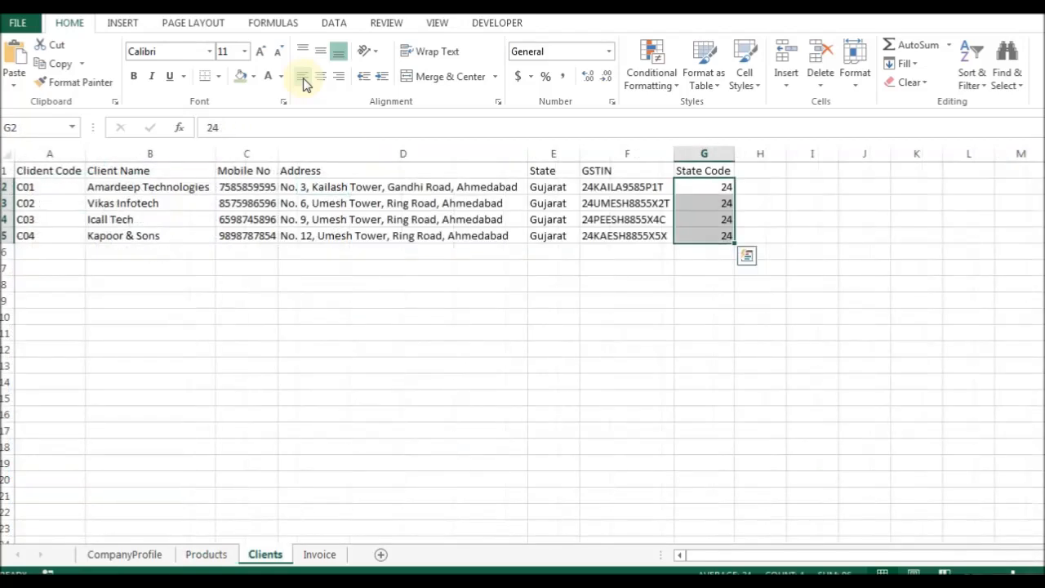
key("ctrl+Page_Down")
key("ctrl+Page_Up")
key("ctrl+Page_Up")
key("ctrl+Page_Up")
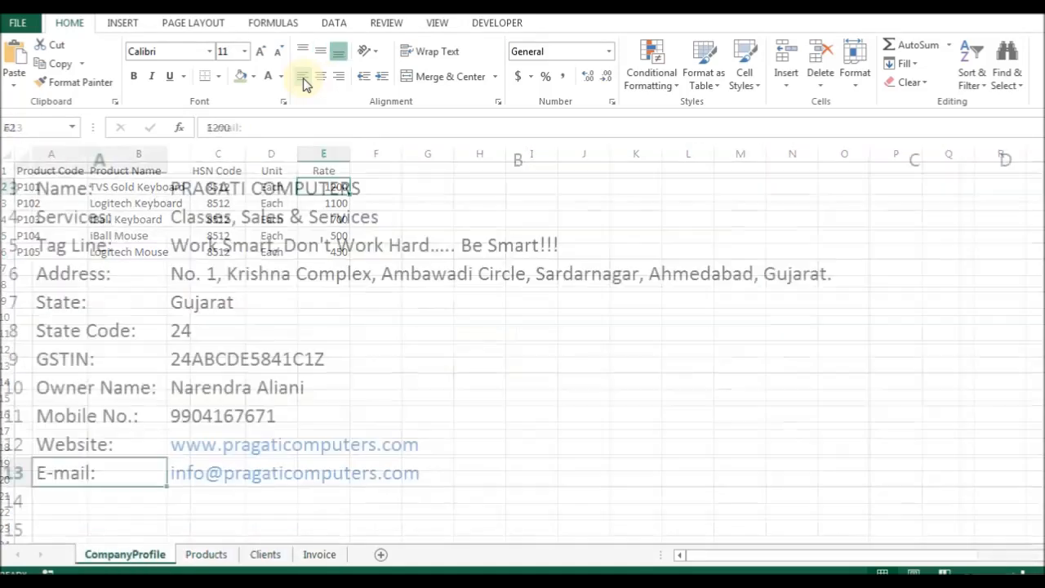
key("Up")
key("Down")
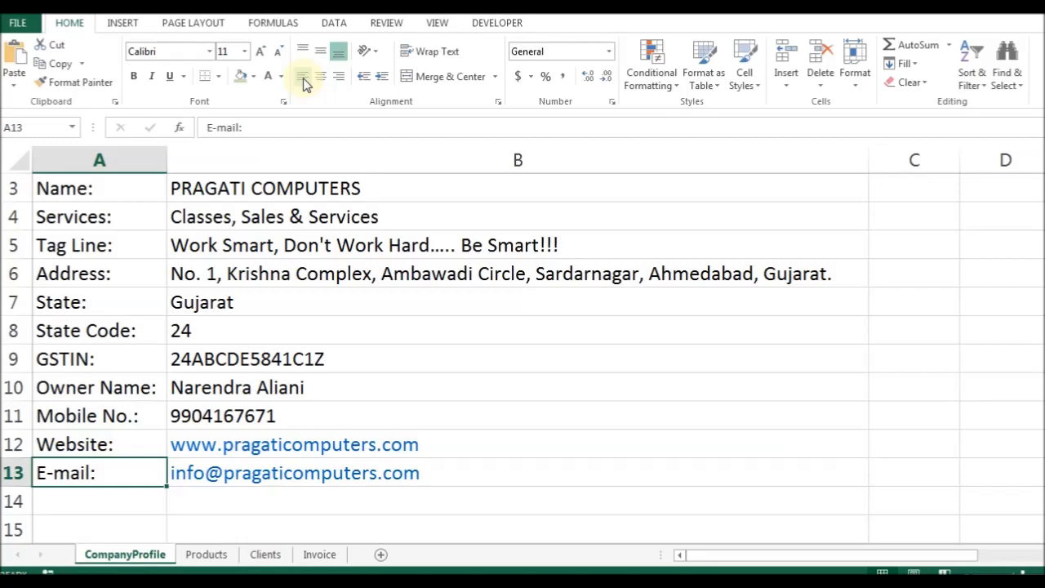
key("ctrl+Up")
key("Up")
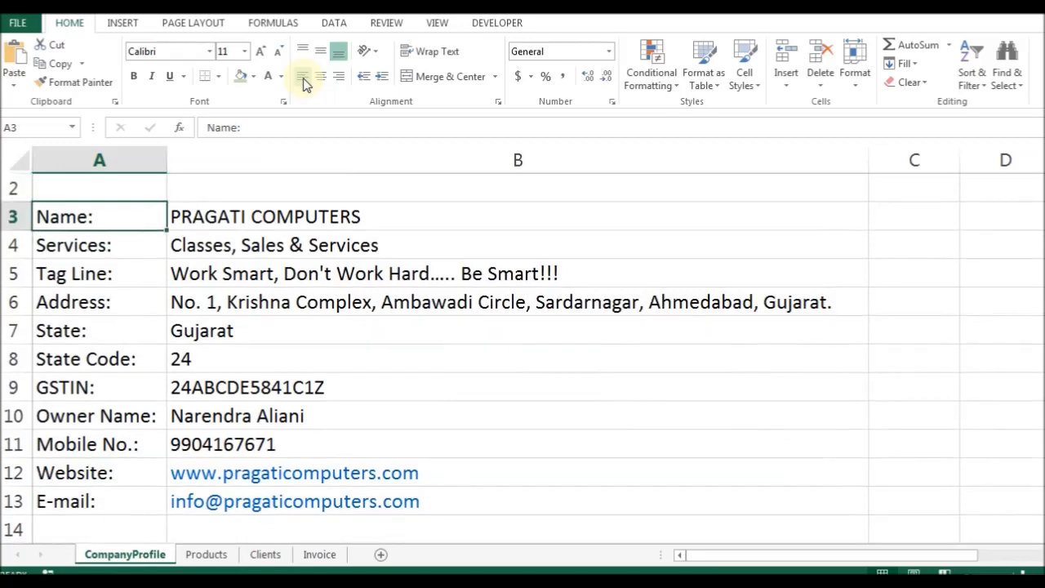
key("ctrl+Page_Down")
key("ctrl+Page_Down")
key("ctrl+Page_Down")
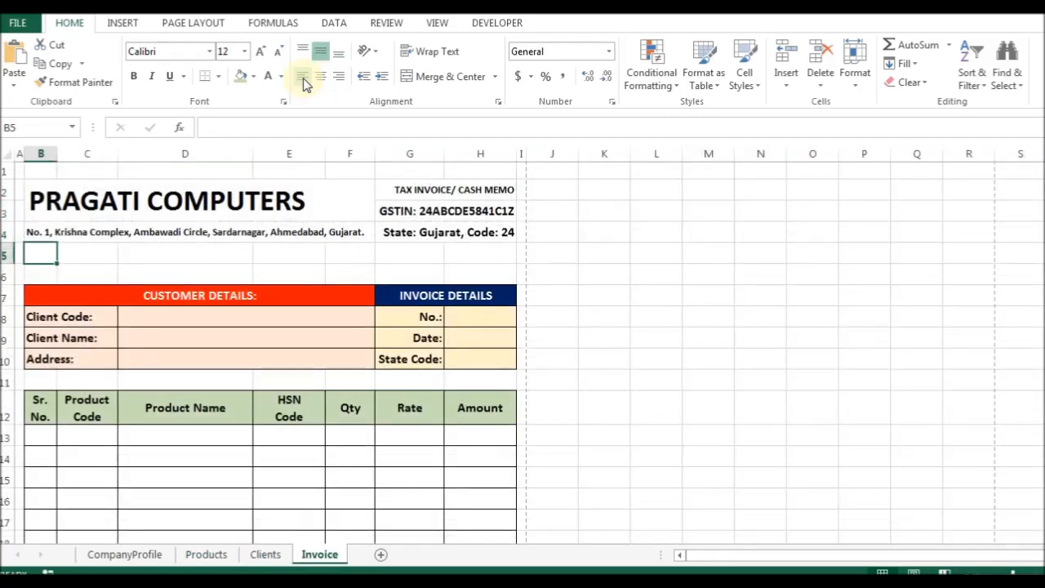
key("ctrl+Page_Up")
key("ctrl+Page_Up")
key("ctrl+Page_Up")
Confirm in the Name Box that B12 is named website and B13 is named email.
key("Down")
key("Down")
key("ctrl+Down")
key("Up")
key("Right")
left_click(36, 128)
type("w")
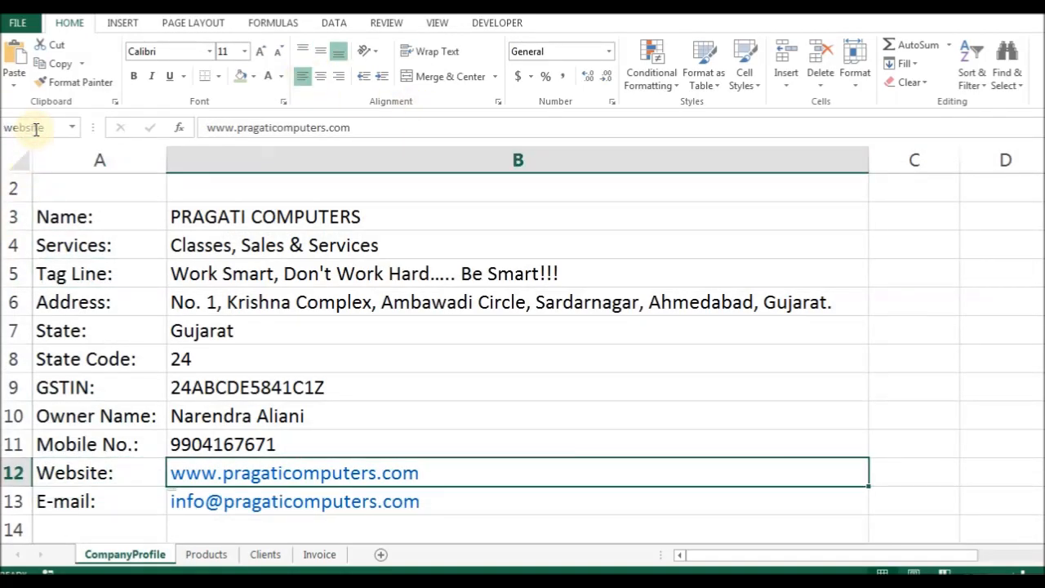
key("Down")
left_click(36, 128)
type("email")
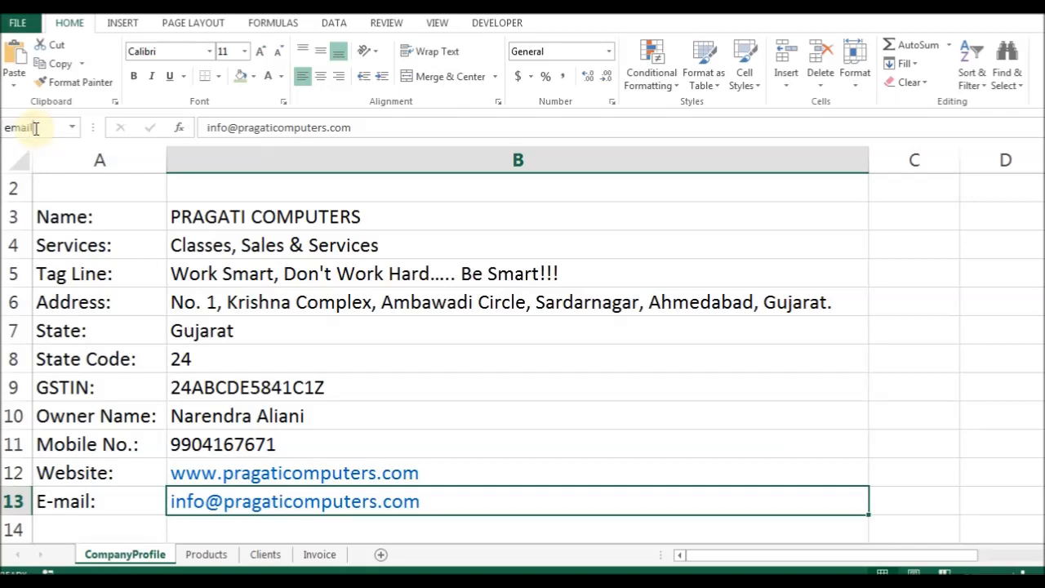
On the Invoice sheet, merge cells B5 through H5 with Format Cells.
key("ctrl+Page_Down")
key("ctrl+Page_Down")
key("ctrl+Page_Down")
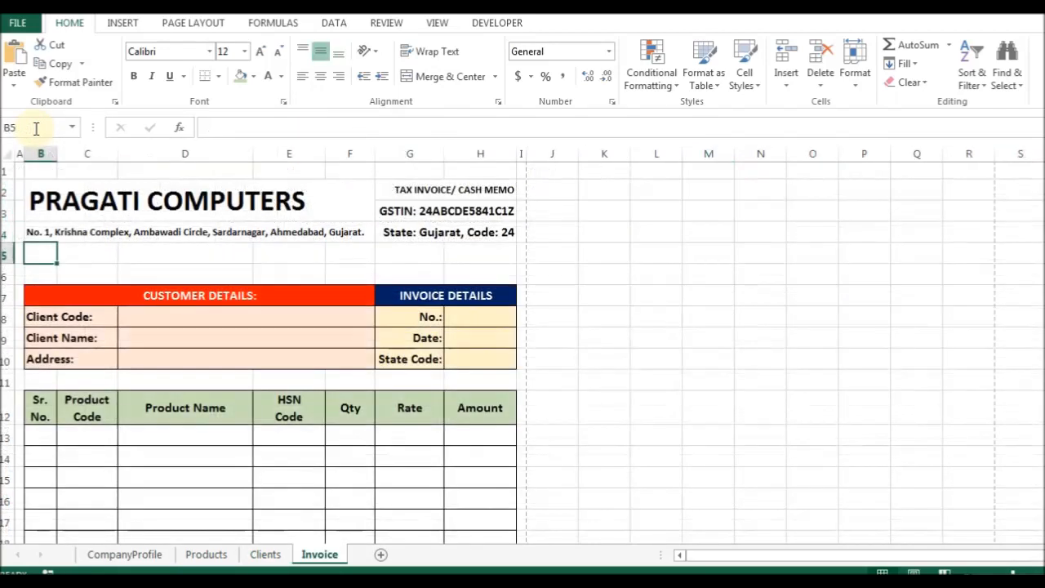
key("shift+Right")
key("shift+Right")
key("shift+Right")
key("shift+Right")
key("shift+Right")
key("shift+Right")
key("ctrl+1")
key("alt+m")
key("Return")
Left-align merged B5 and enter the formula ="Website: "&website.
left_click(304, 76)
type("\"")
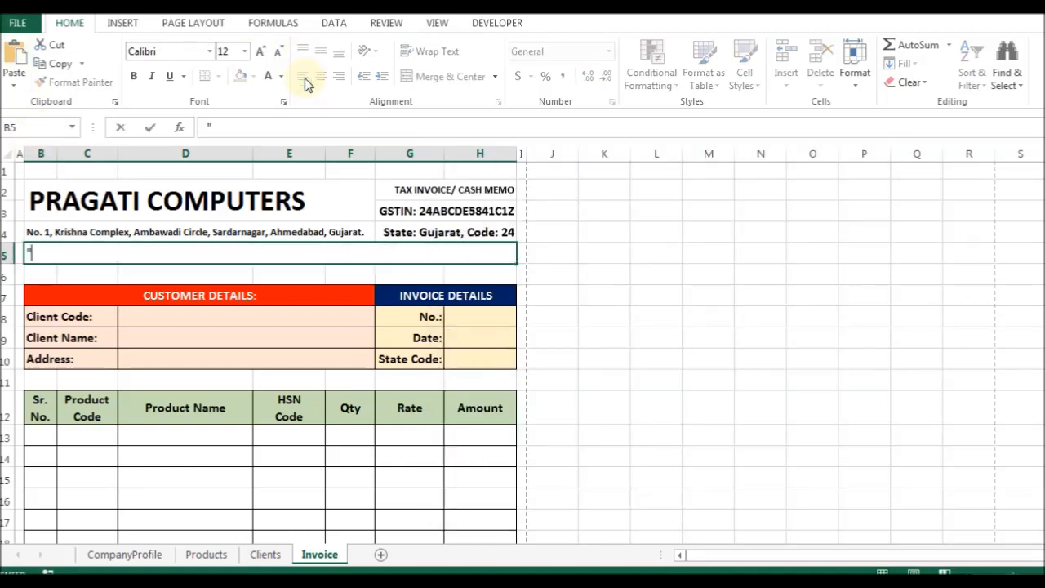
type("=\"Website: \"&web")
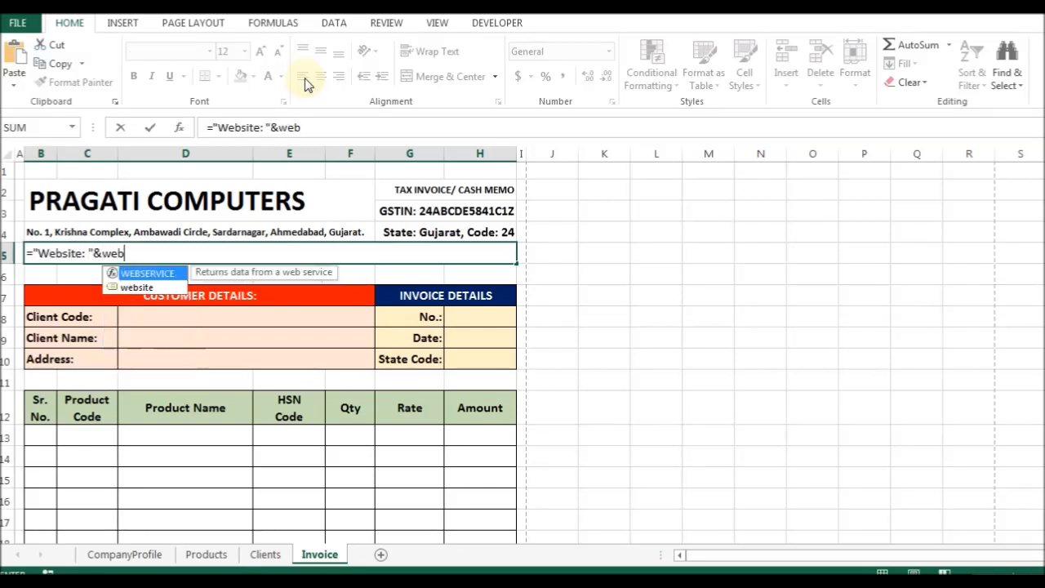
key("Down")
key("Tab")
key("ctrl+Return")
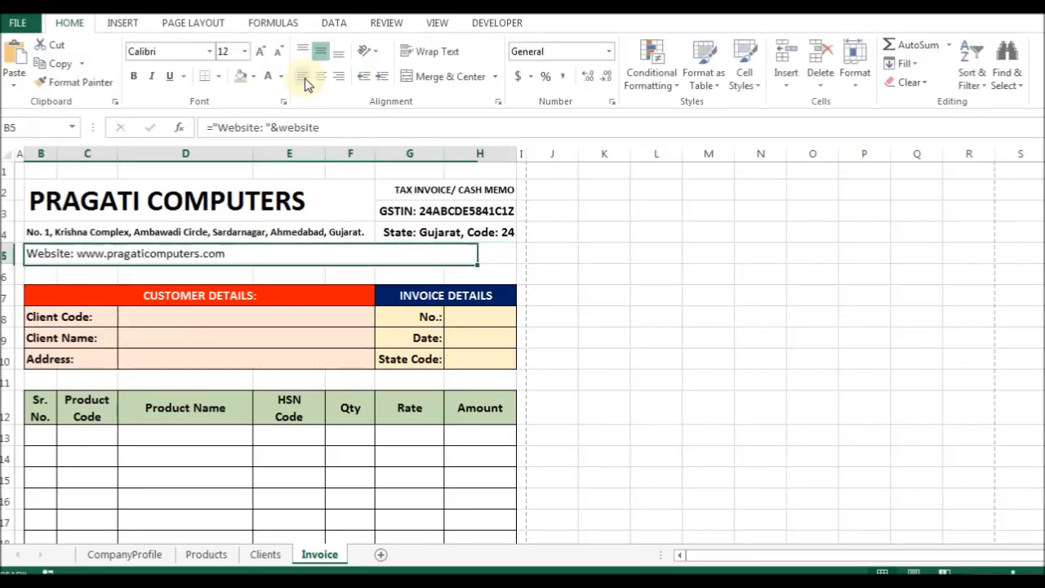
Extend the B5 formula with " | E-mail:"&email and " | M.: "&mobileNo.
key("F2")
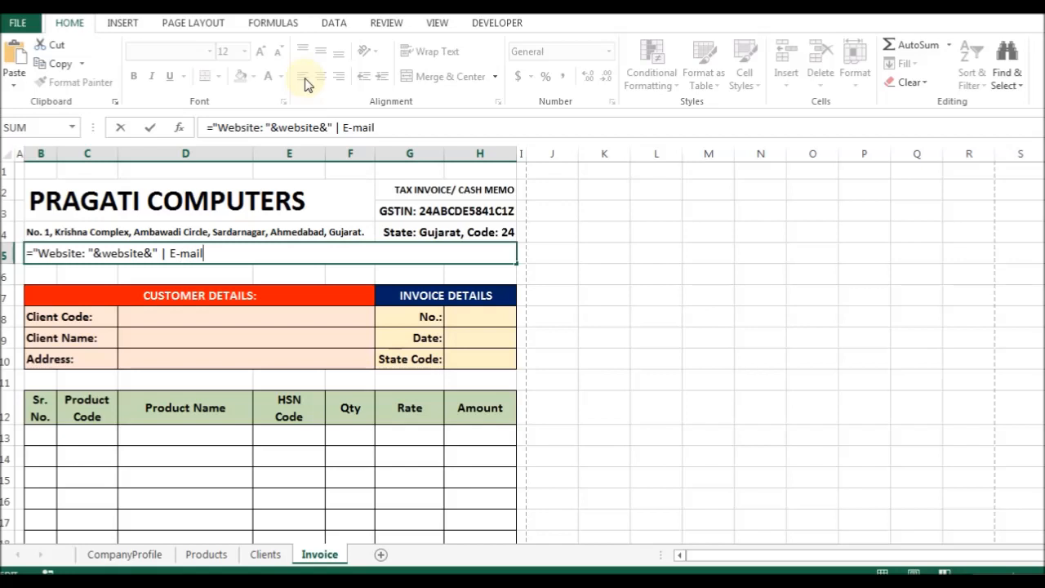
key("BackSpace")
key("BackSpace")
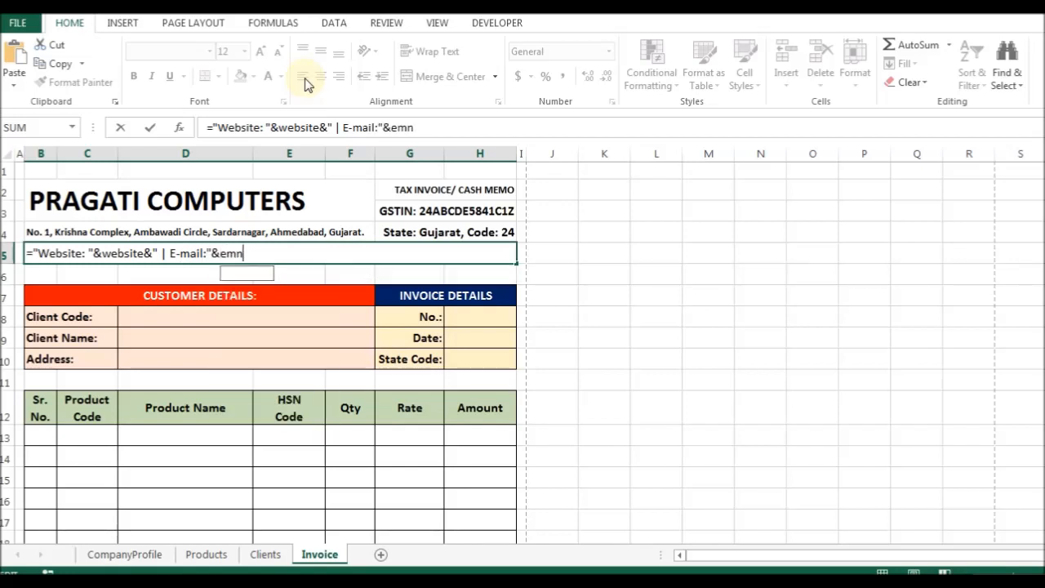
type("emau")
key("BackSpace")
type("il&\" | M.:")
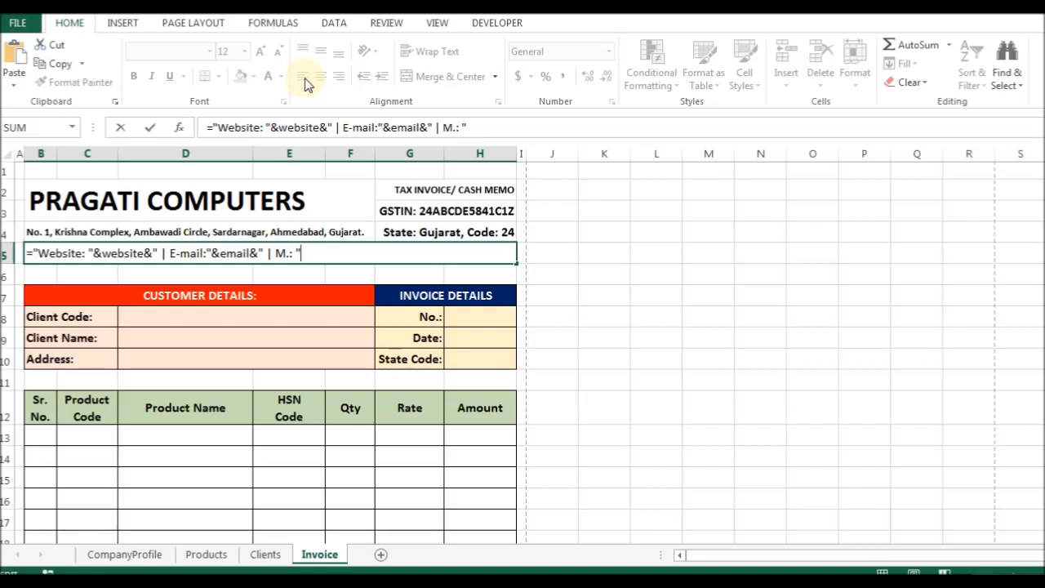
type("mob")
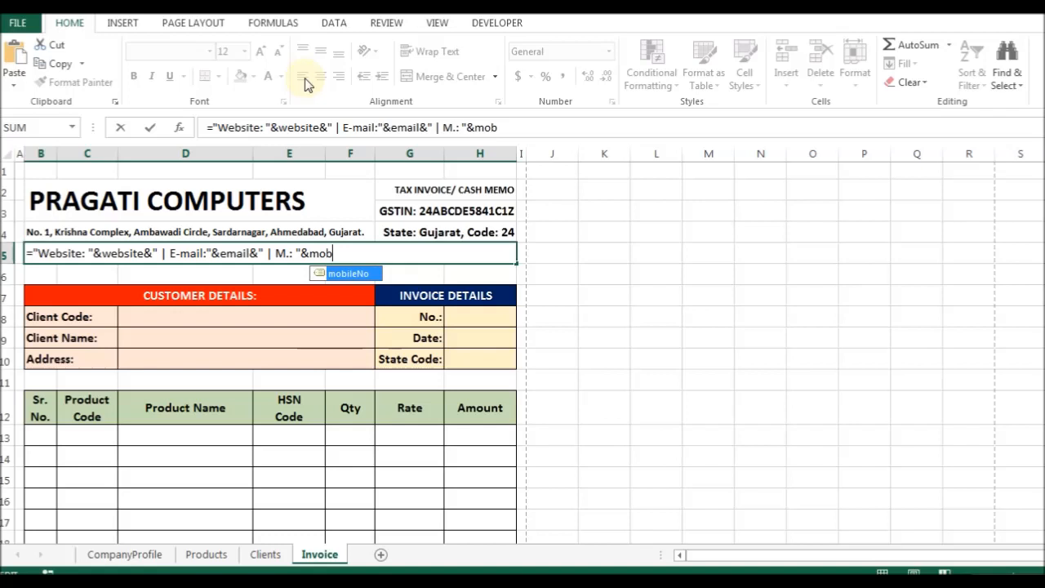
key("Tab")
key("Return")
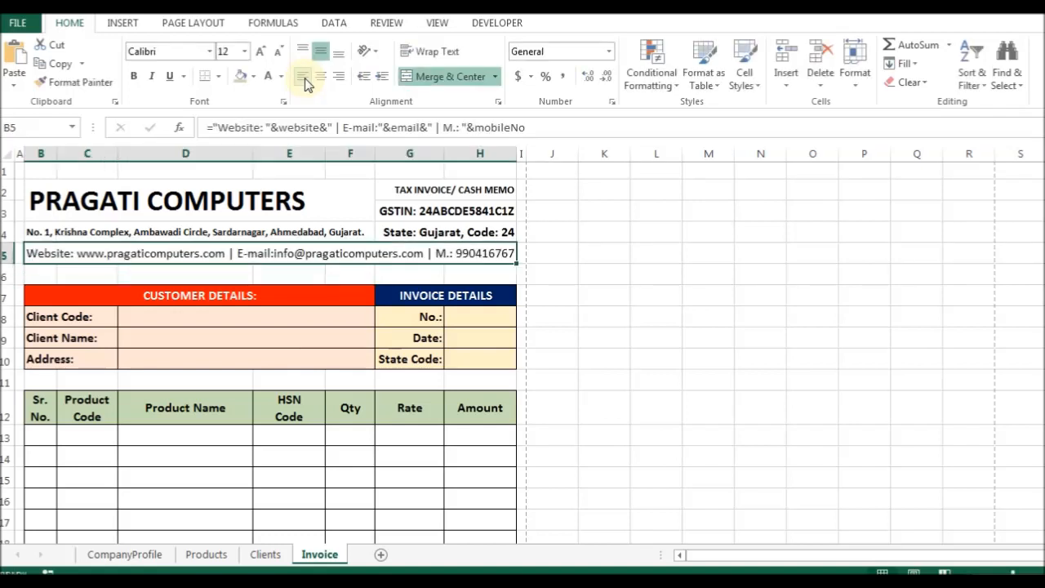
Turn on Shrink to fit for merged B5, then centre and bold the contact line.
key("ctrl+1")
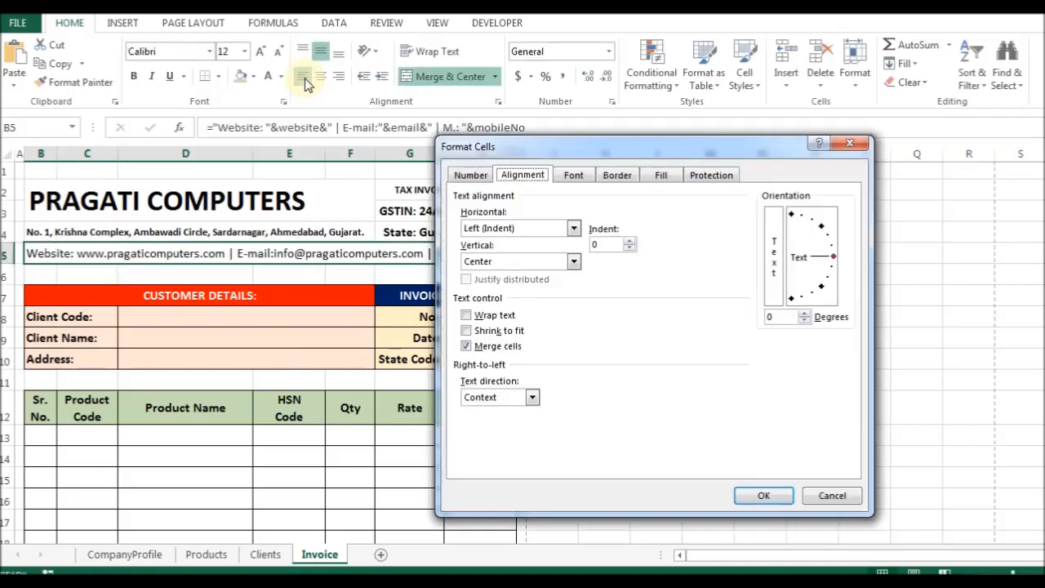
left_click(512, 331)
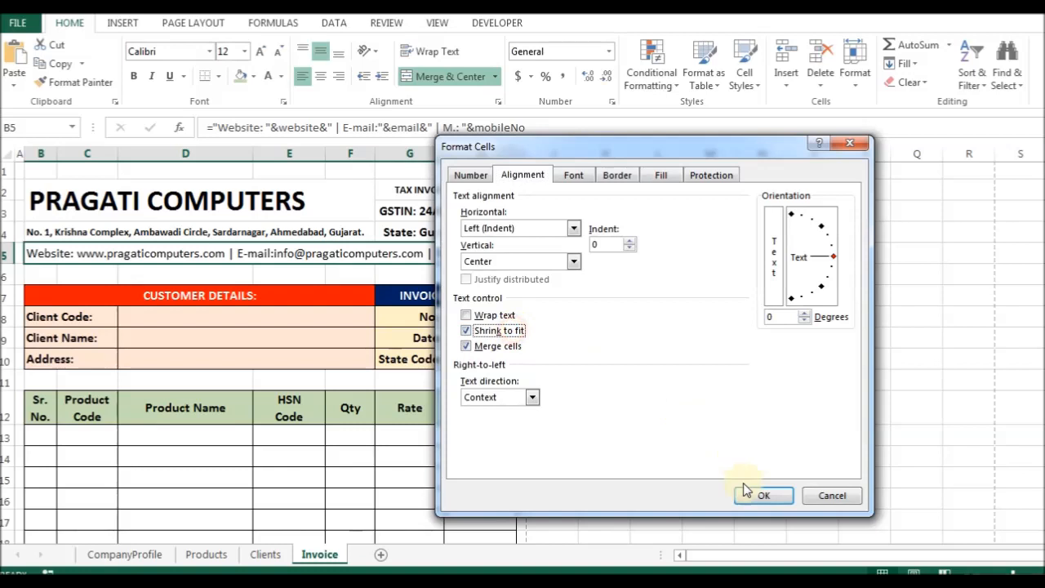
left_click(752, 494)
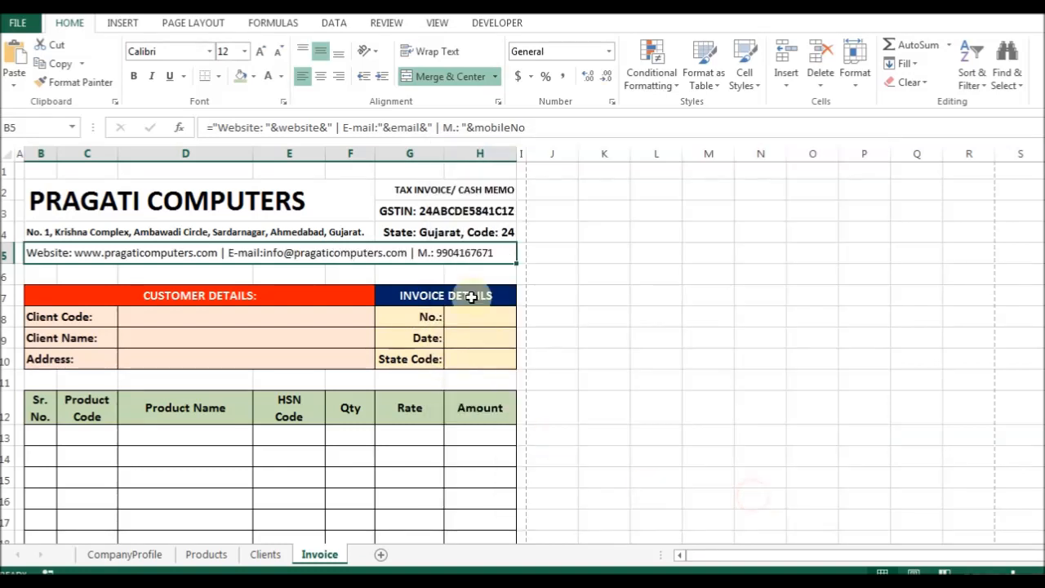
left_click(323, 78)
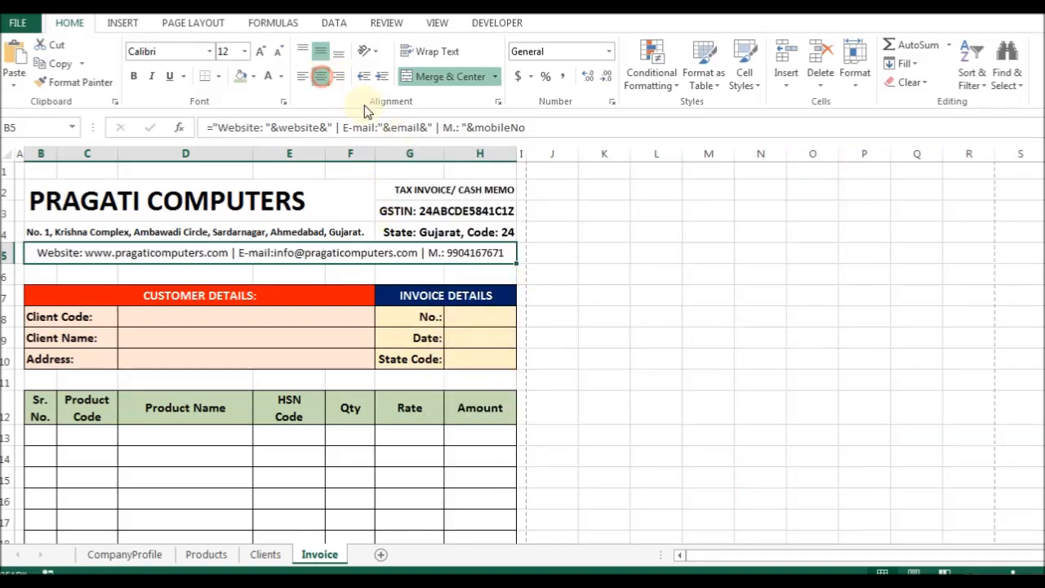
left_click(132, 76)
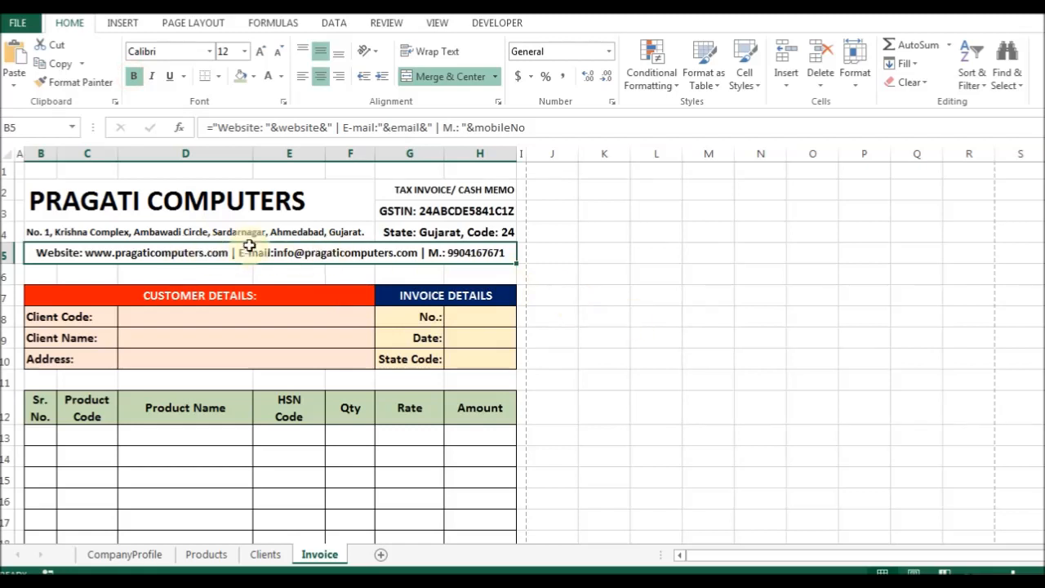
left_click(74, 232)
Apply an Outline border around the header block B2:H5.
left_click(196, 194)
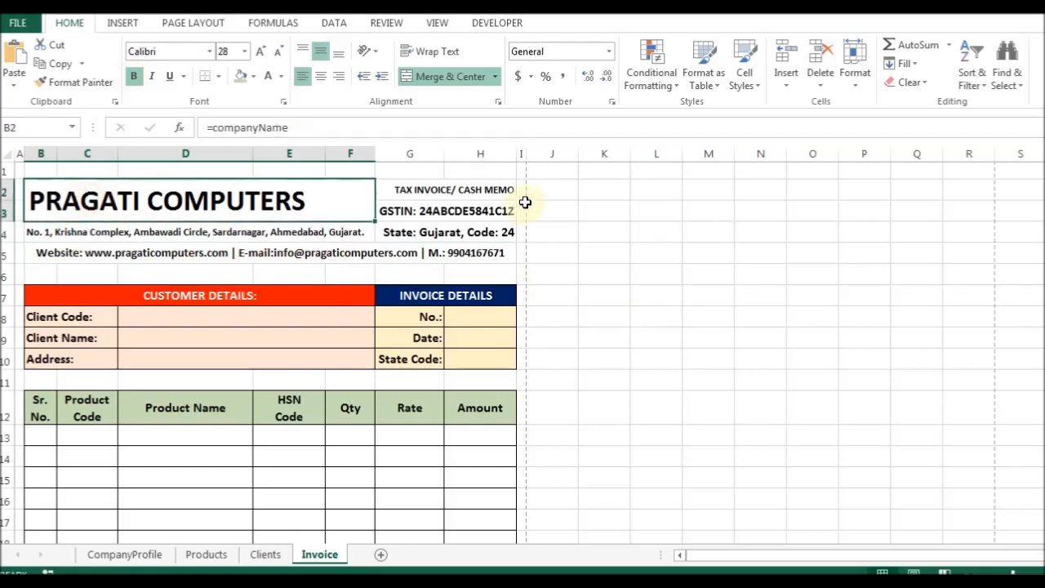
left_click(512, 210)
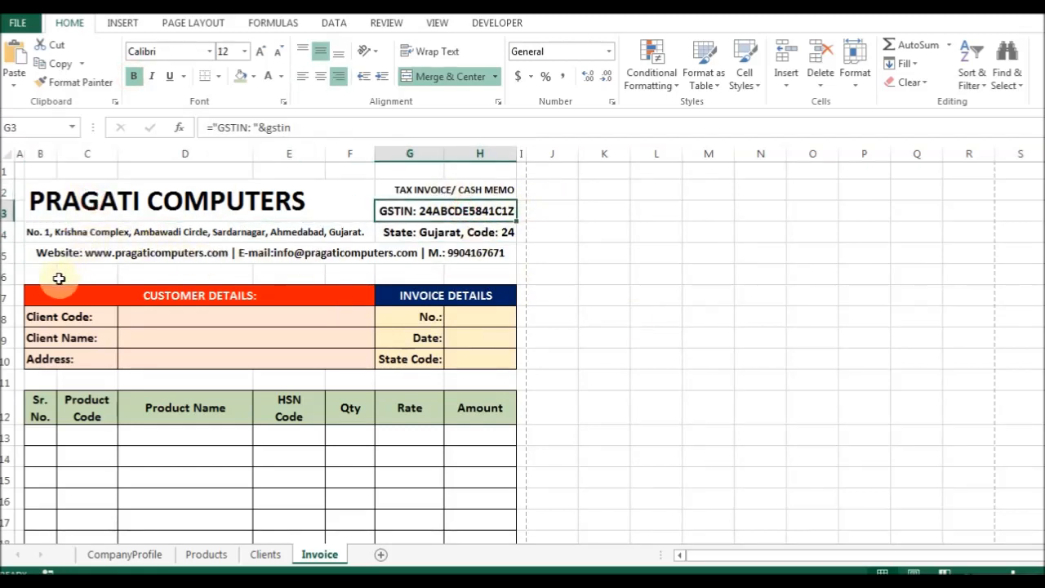
left_click_drag(39, 200, 455, 243)
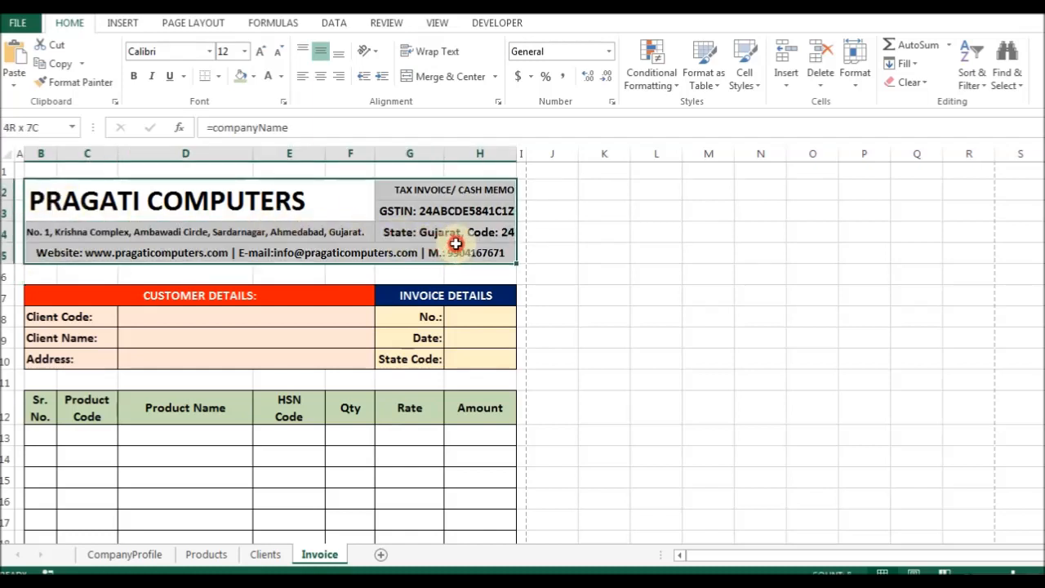
left_click(40, 171)
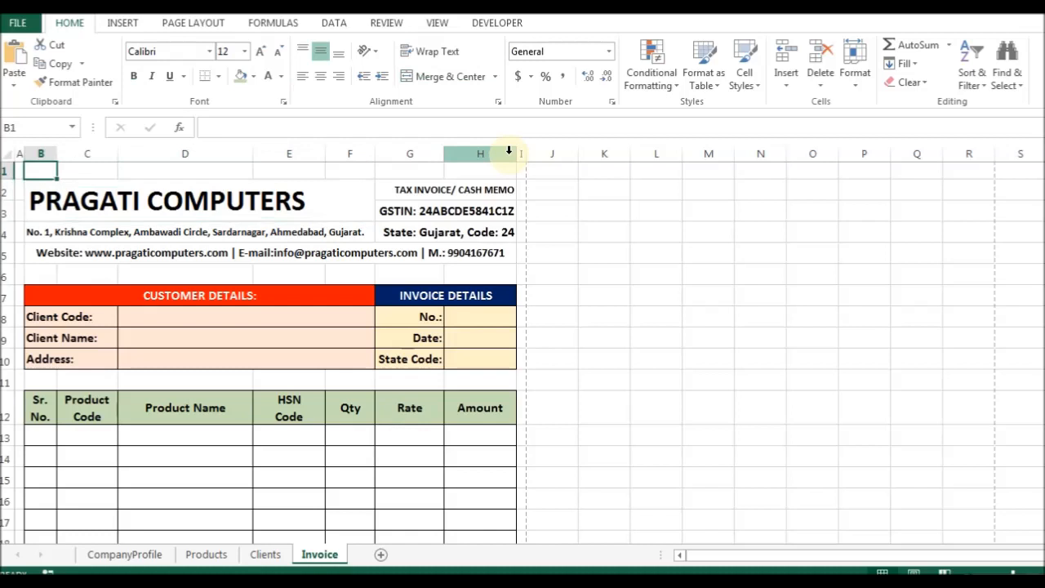
key("Down")
key("shift+Down")
key("shift+Right")
key("shift+Down")
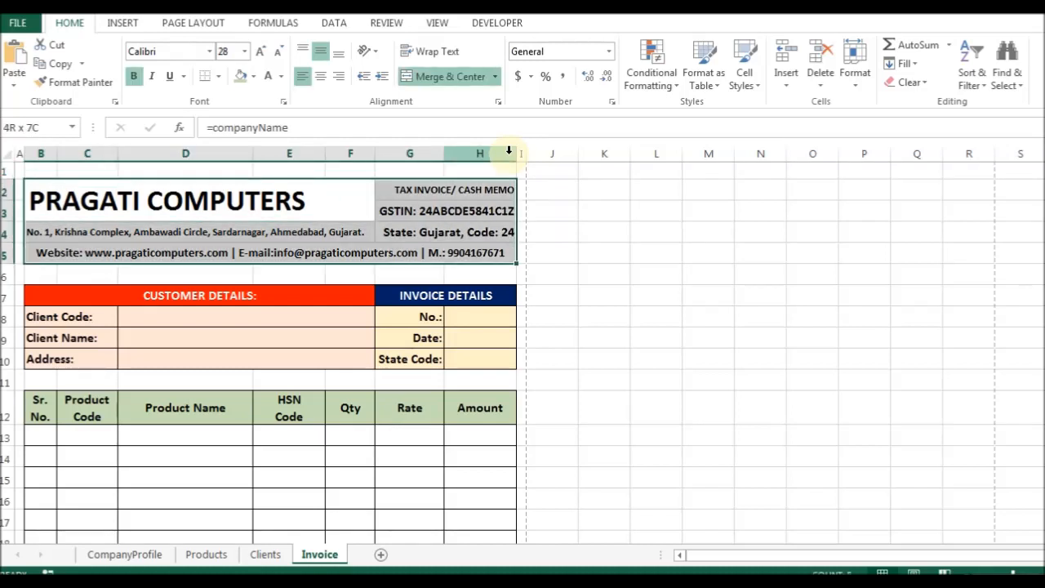
key("ctrl+1")
key("alt+o")
key("Return")
Check the invoice page in print preview and return to the sheet.
key("Up")
key("Down")
key("shift+Down")
key("Return")
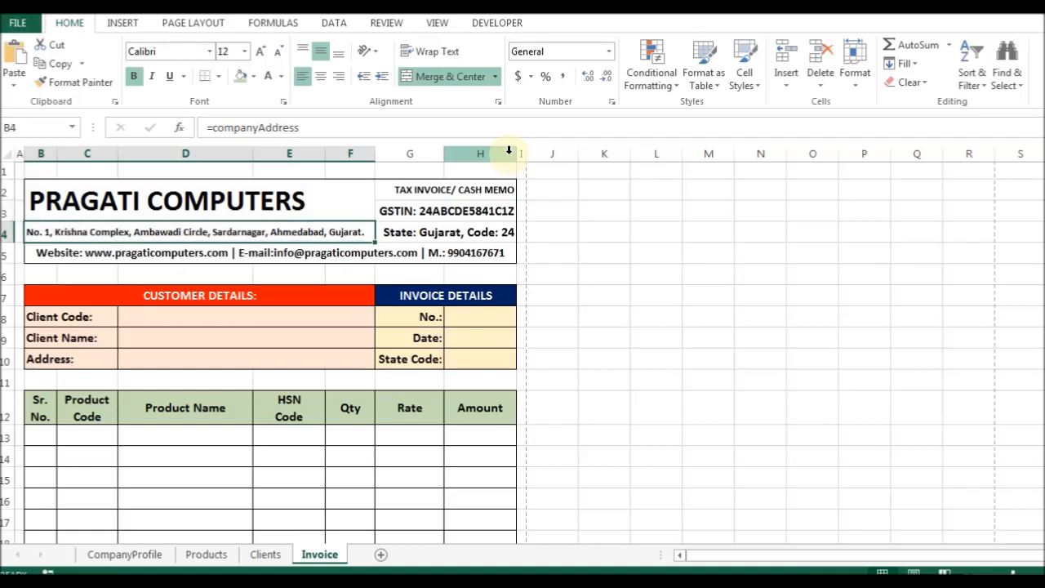
key("ctrl+p")
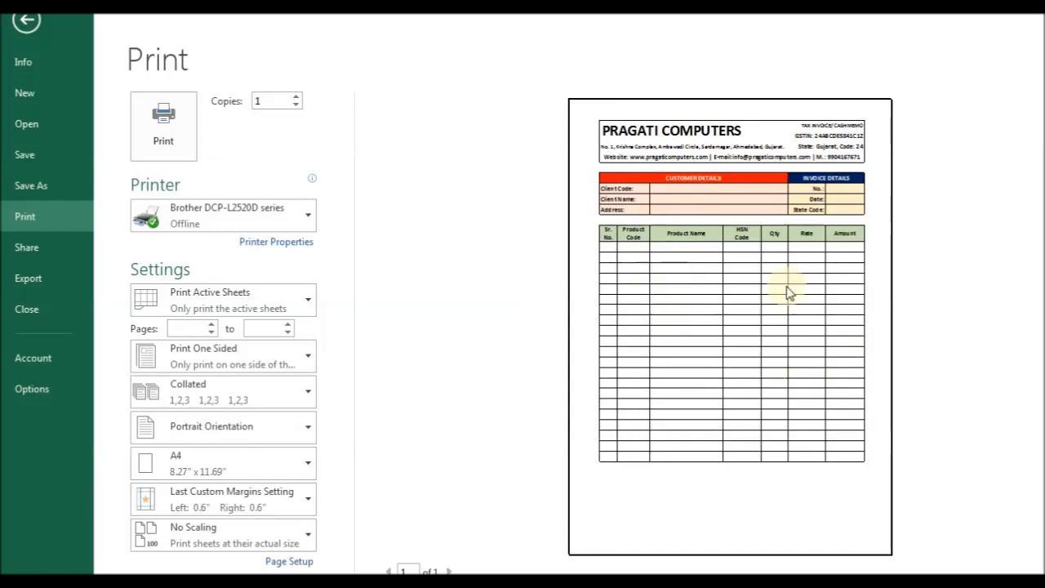
key("Escape")
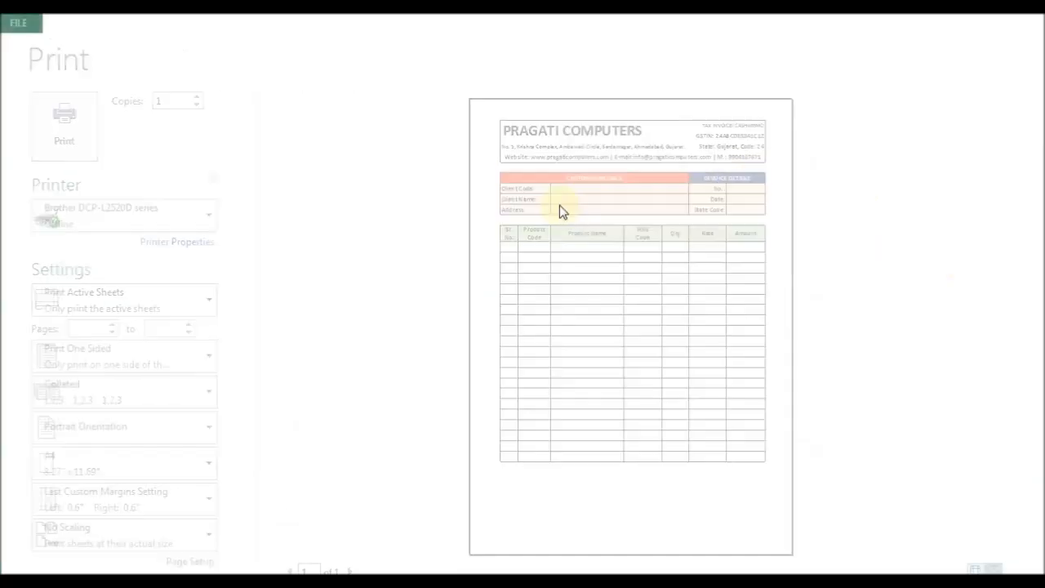
left_click_drag(145, 201, 473, 258)
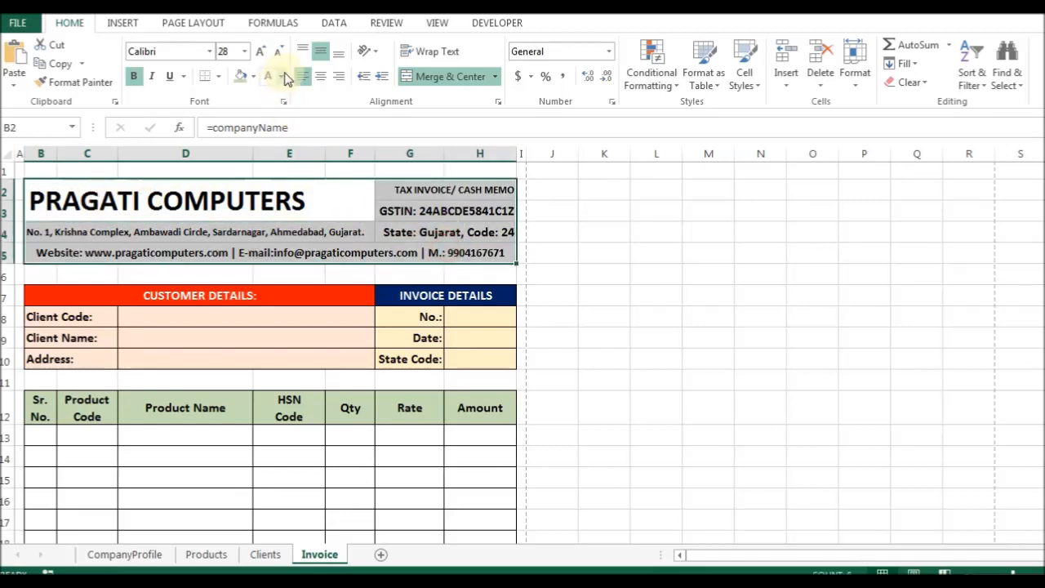
Recolour the header text and the G2:H4 tax invoice details dark blue.
left_click(281, 76)
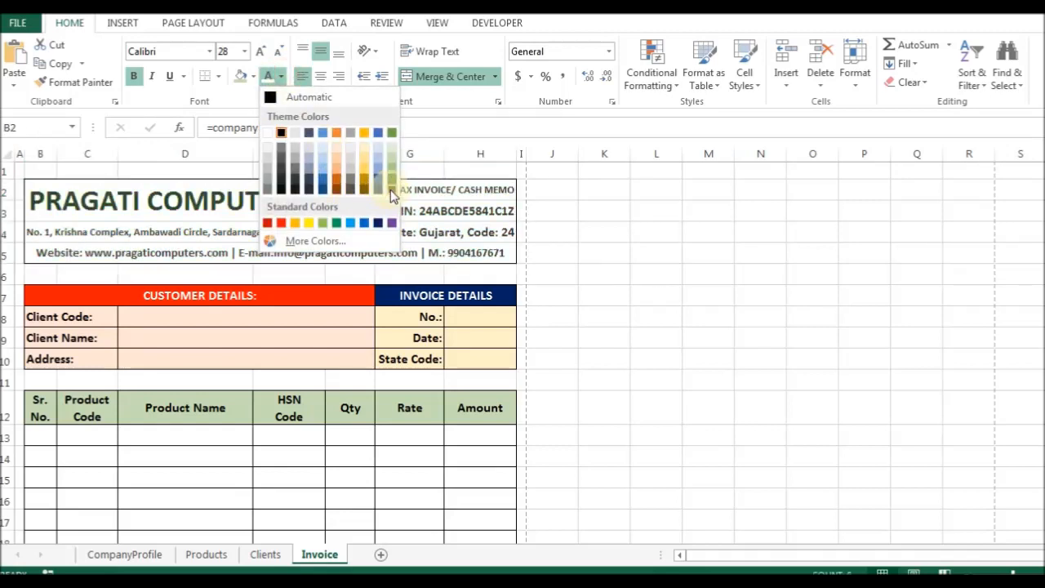
left_click(276, 223)
left_click(422, 228)
left_click_drag(428, 192, 430, 233)
left_click(283, 79)
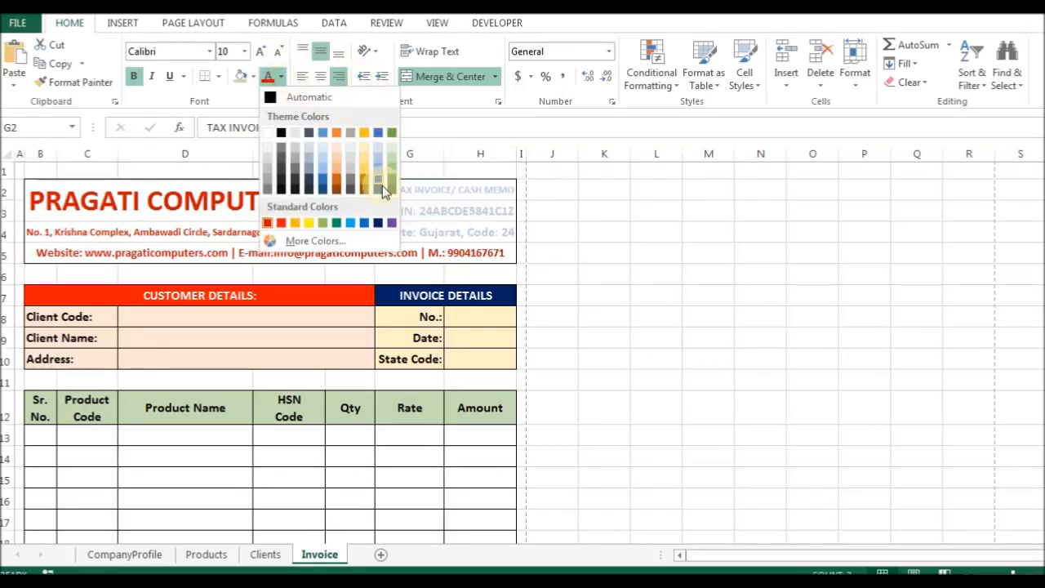
left_click(380, 217)
Give row 5 light gold text on dark blue, and the address line dark blue fill with white text.
left_click(452, 253)
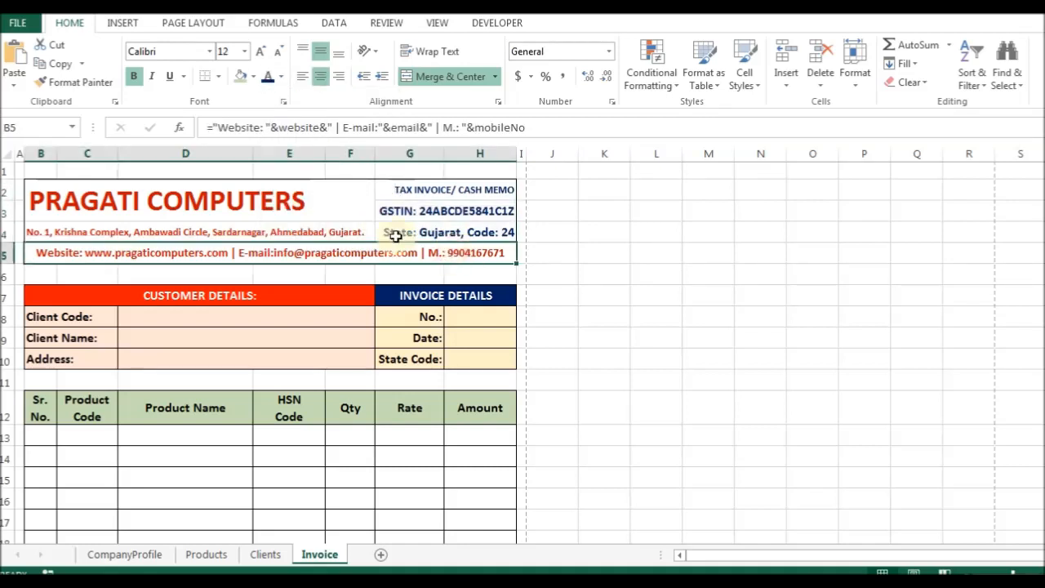
left_click(281, 78)
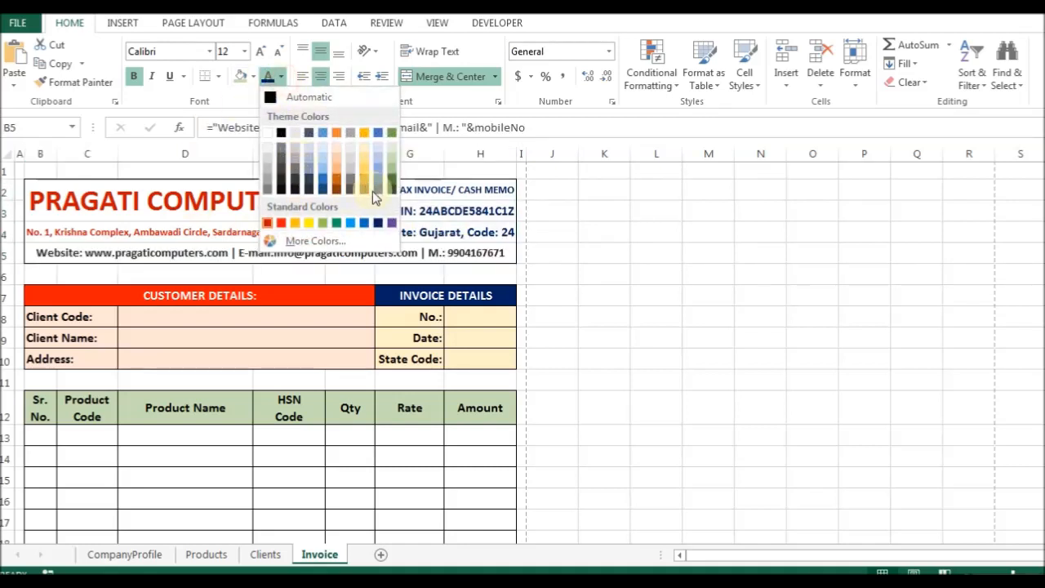
left_click(367, 171)
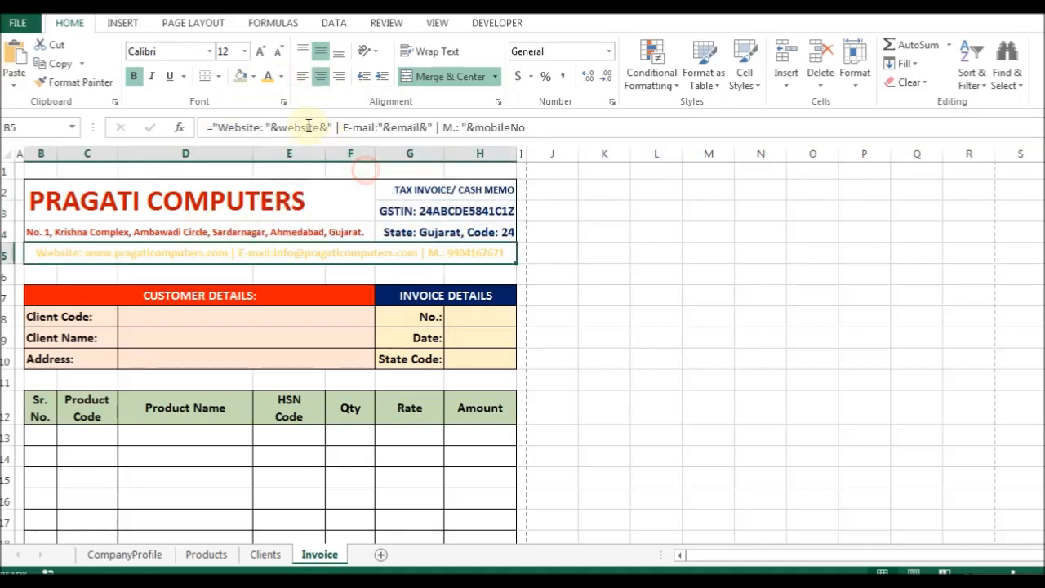
left_click(254, 75)
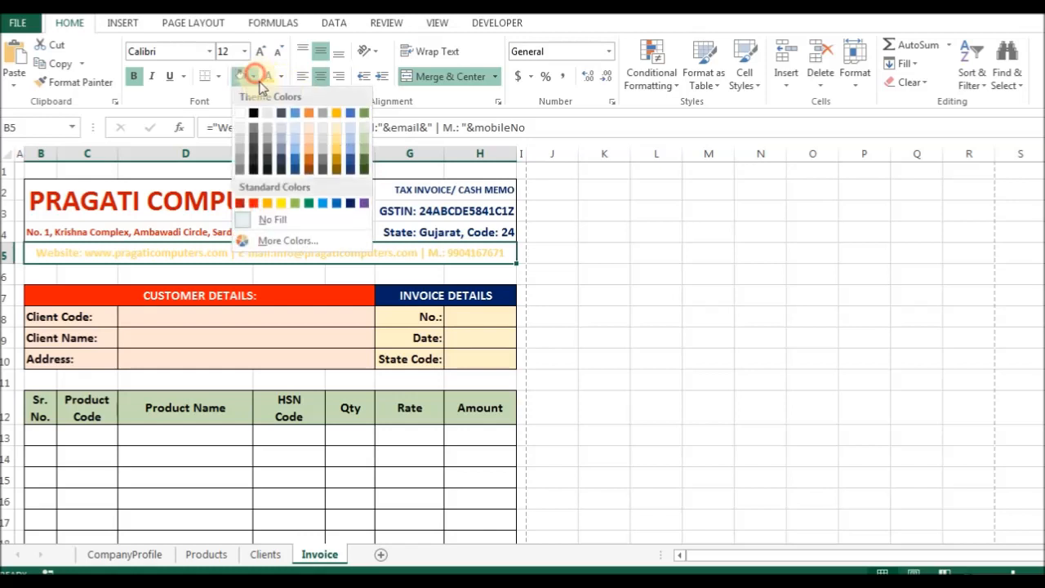
left_click(351, 202)
left_click(243, 234)
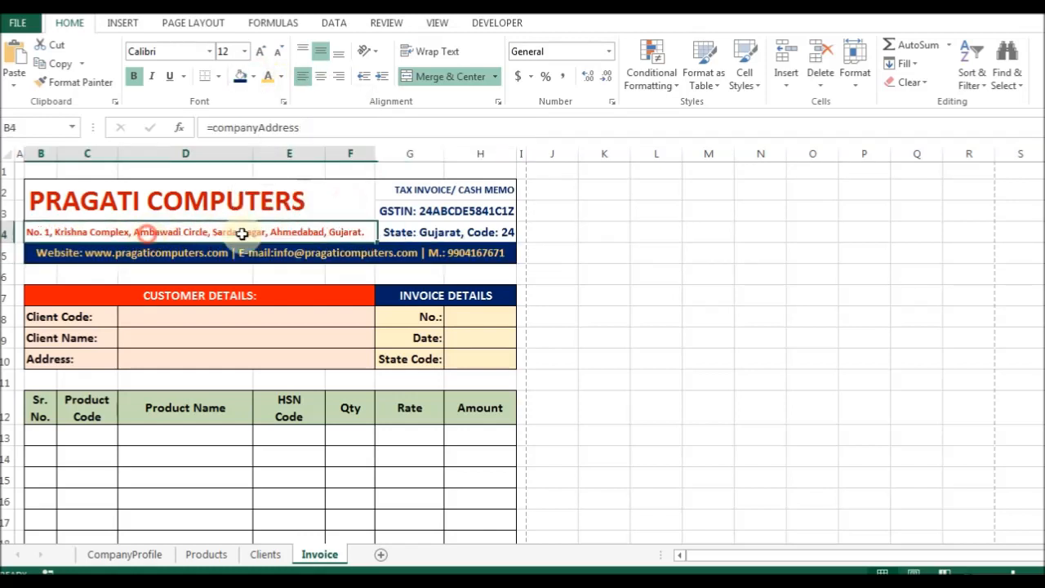
left_click(240, 76)
left_click(282, 77)
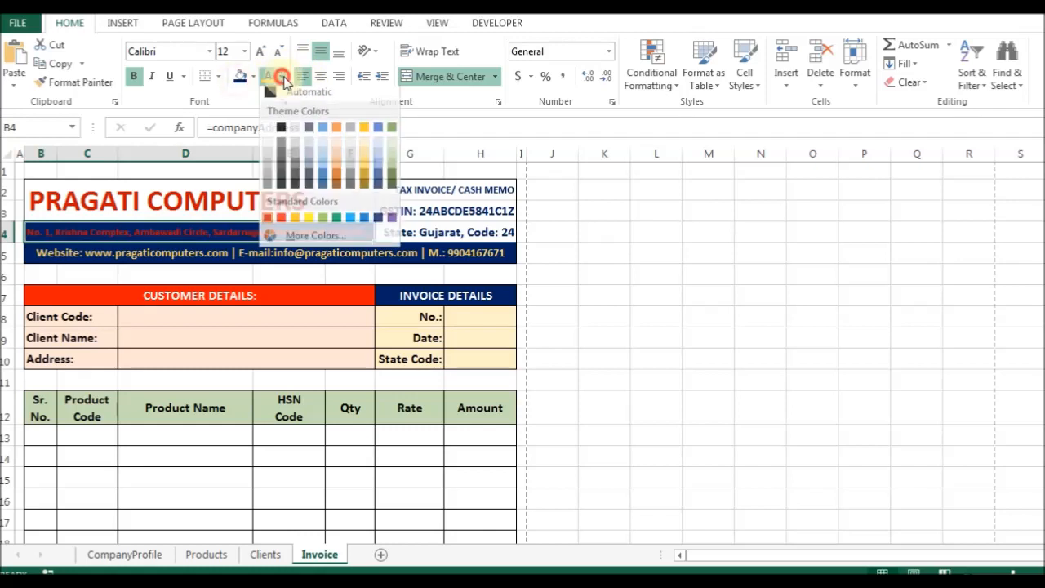
left_click(267, 128)
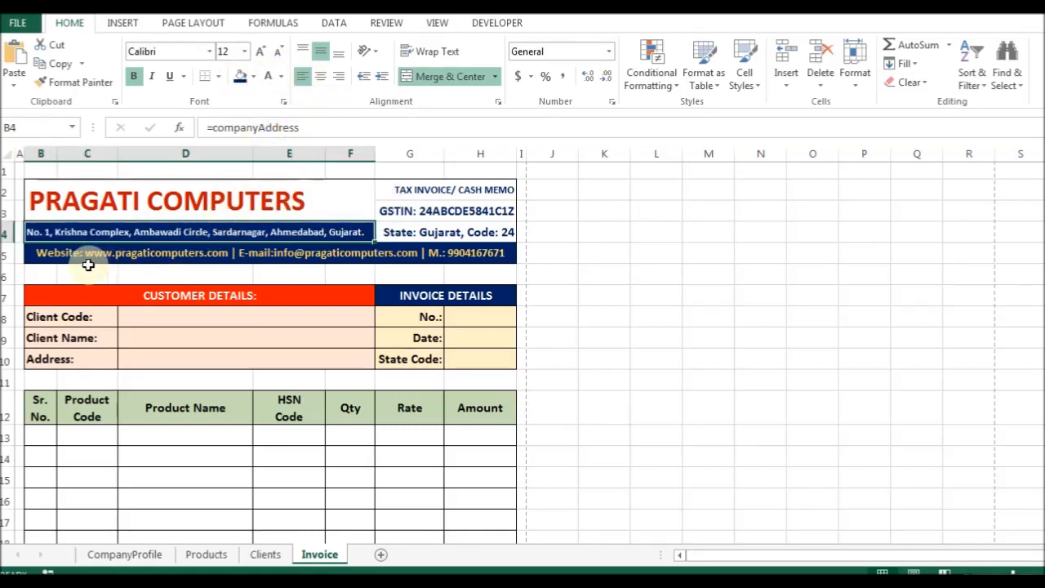
Fill the whole B2:H5 header dark blue and make the G2:H4 details white.
left_click_drag(49, 254, 405, 180)
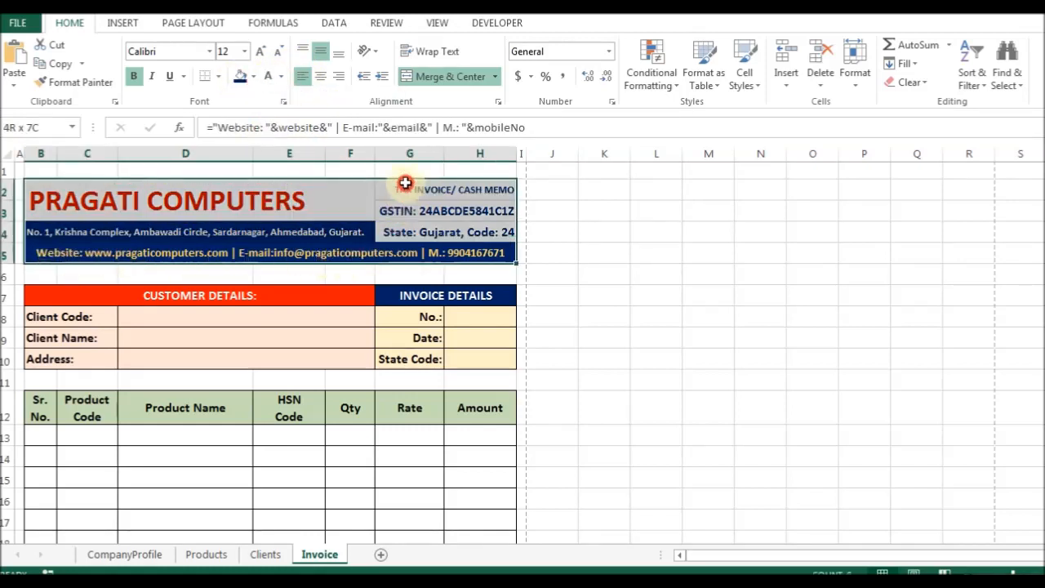
left_click(240, 75)
left_click(548, 249)
left_click(437, 193)
left_click_drag(437, 193, 444, 227)
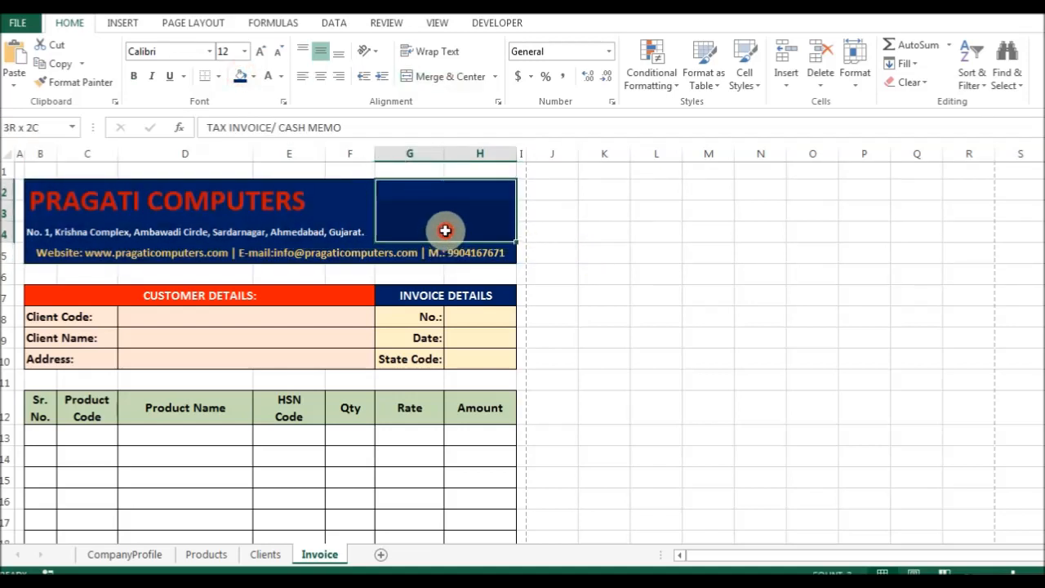
left_click(268, 77)
left_click(460, 212)
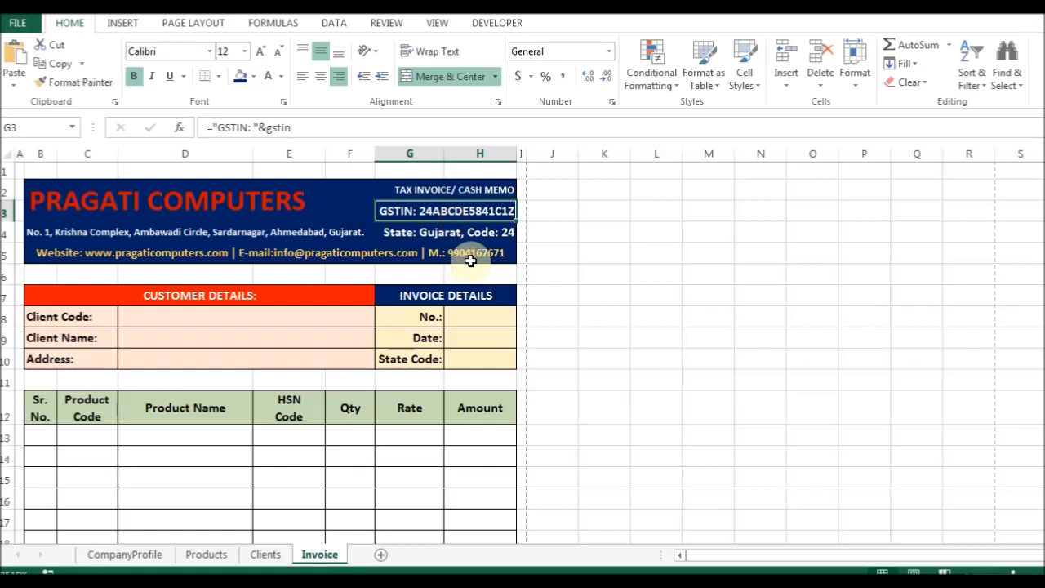
left_click(463, 253)
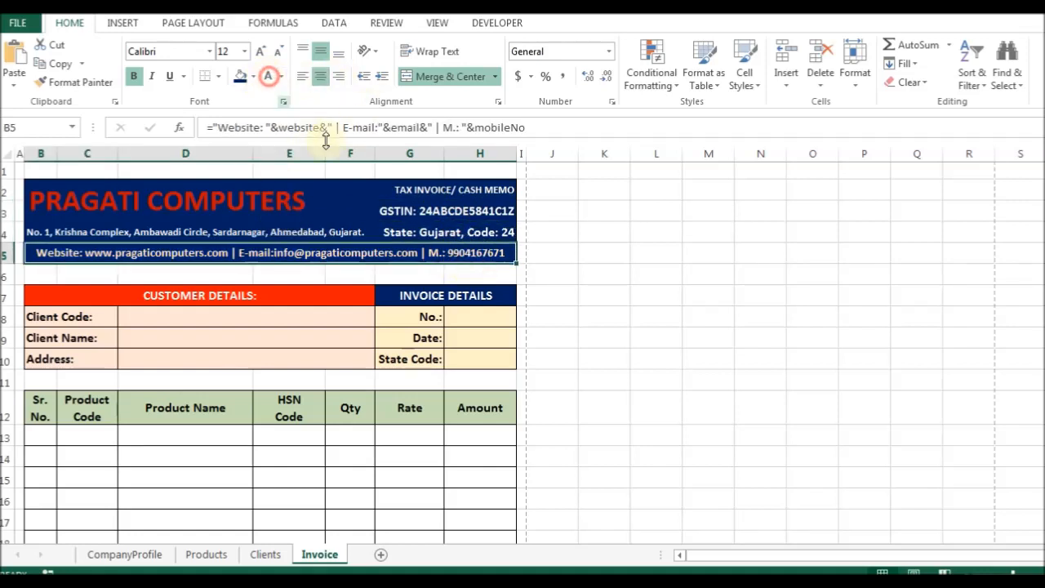
Make the company name in B2 gold, then select spacer row 6 to adjust its height.
left_click(232, 212)
left_click(278, 77)
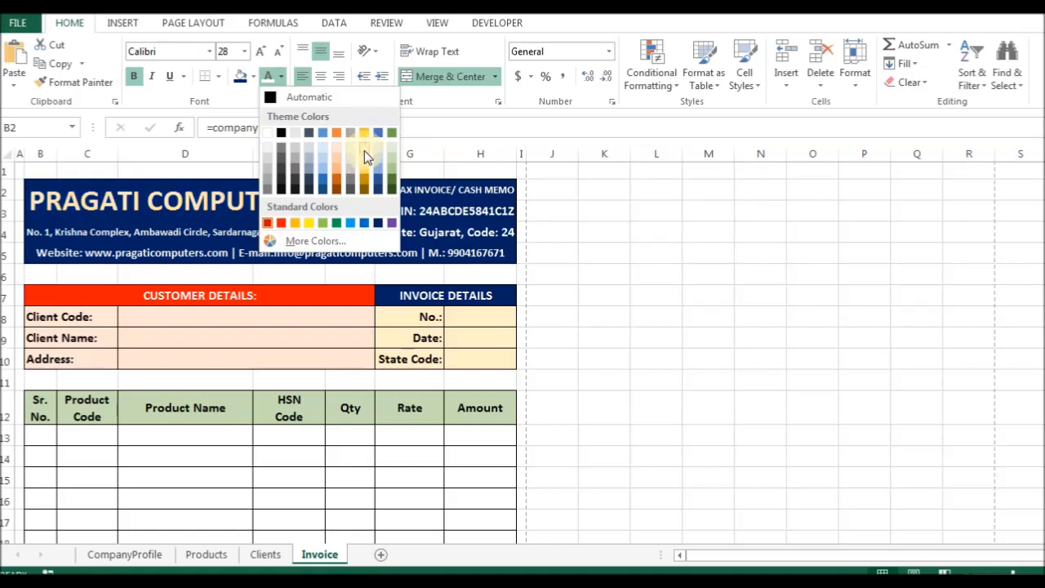
left_click(294, 222)
left_click(147, 247)
left_click(190, 235)
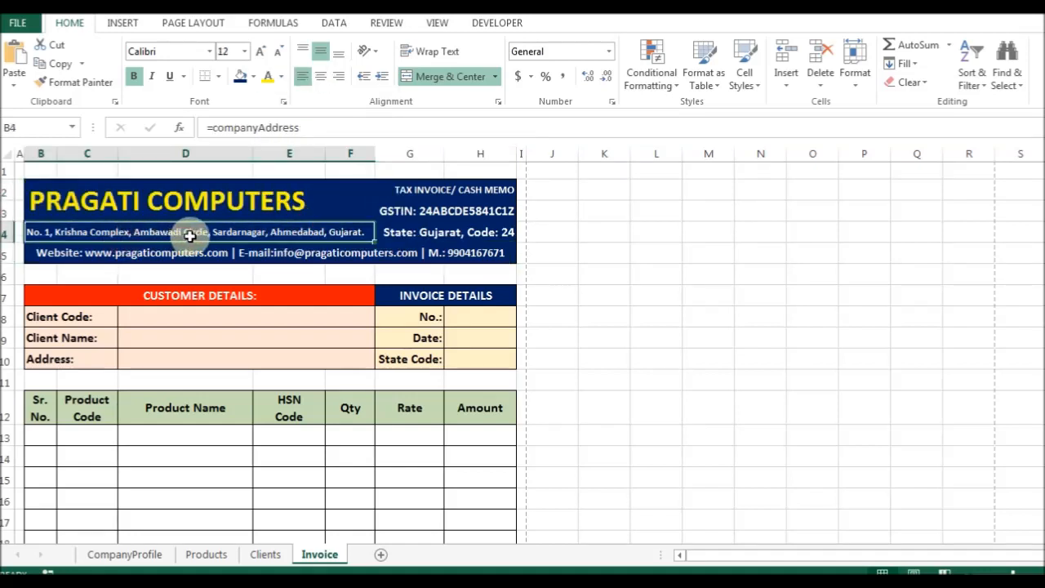
left_click(245, 255)
left_click(221, 272)
key("alt+o")
Shrink spacer rows 6, 11 and 1 to thin slivers with a row height of 3.
type("re3")
key("Return")
key("Down")
key("Down")
key("Down")
key("Down")
key("Down")
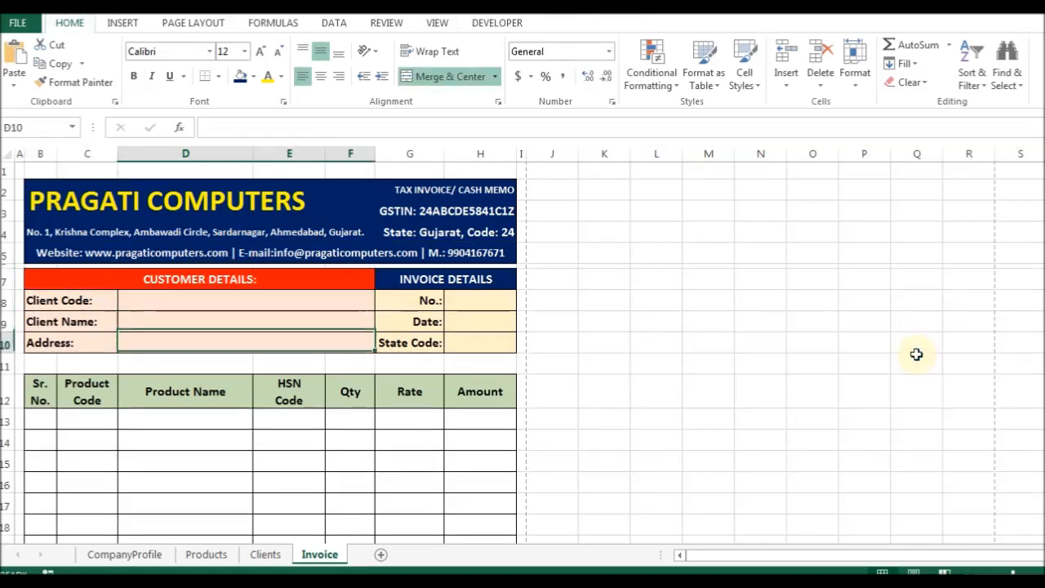
key("F4")
key("ctrl+Home")
key("Right")
key("F4")
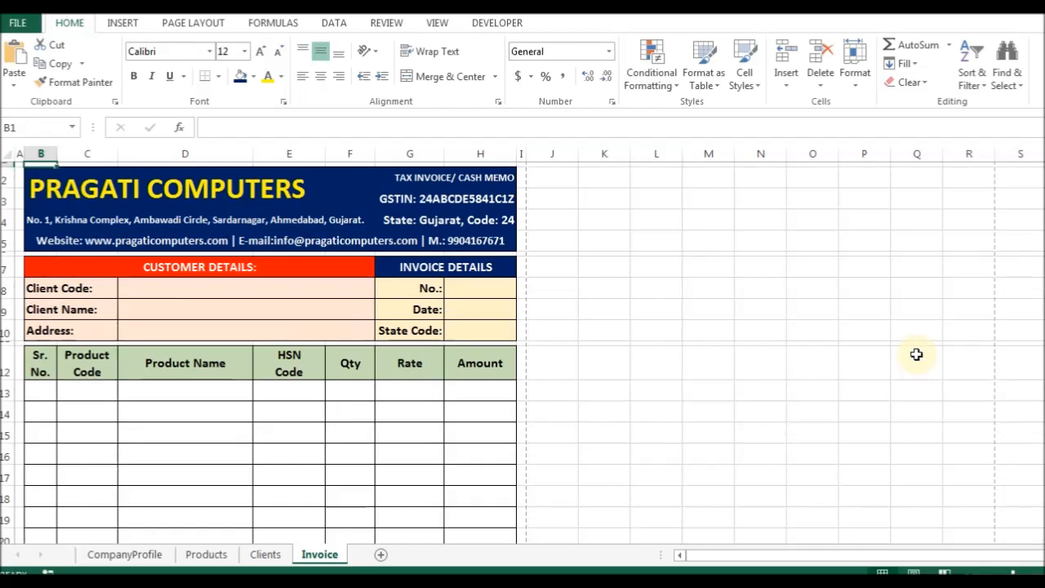
key("Down")
key("Down")
key("Down")
Preview the printed invoice page, then come back to the sheet.
key("ctrl+p")
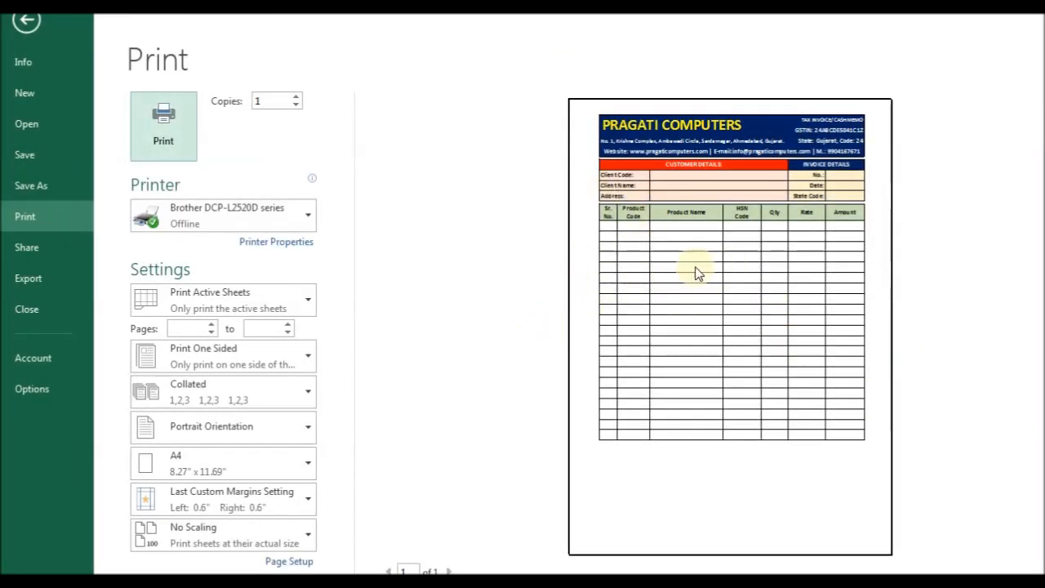
key("Escape")
left_click(40, 389)
Look over the client detail cells, ending on the Client Code value cell.
scroll(315, 405, "down", 2)
scroll(334, 386, "up", 2)
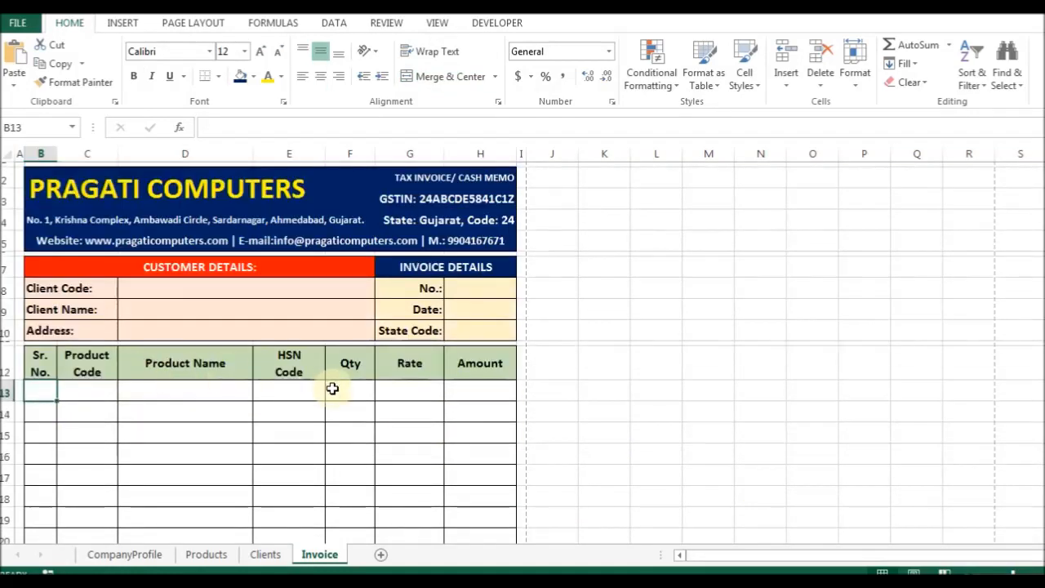
left_click(152, 289)
left_click(134, 311)
left_click(138, 335)
left_click(138, 309)
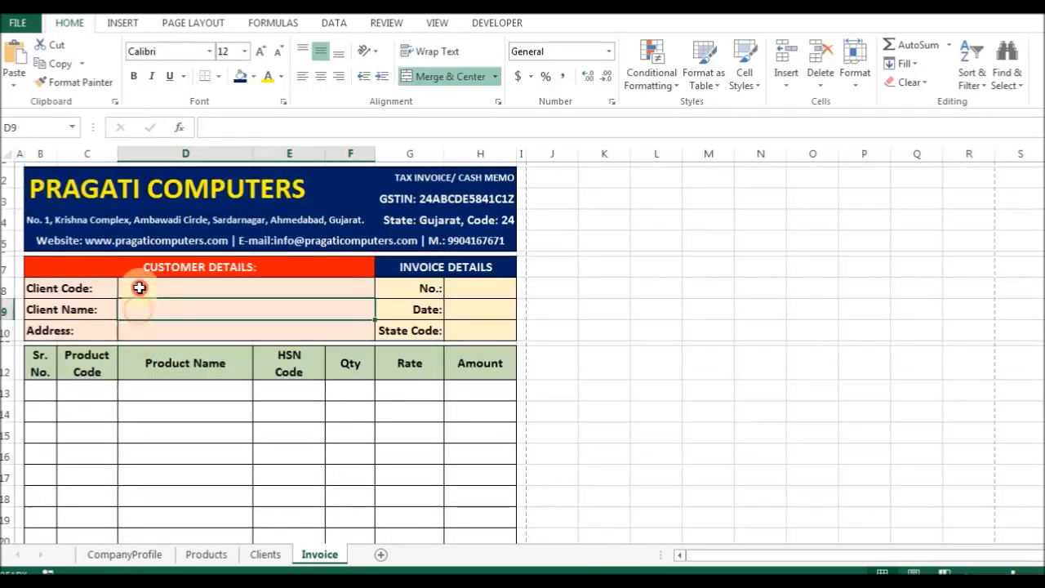
left_click(140, 287)
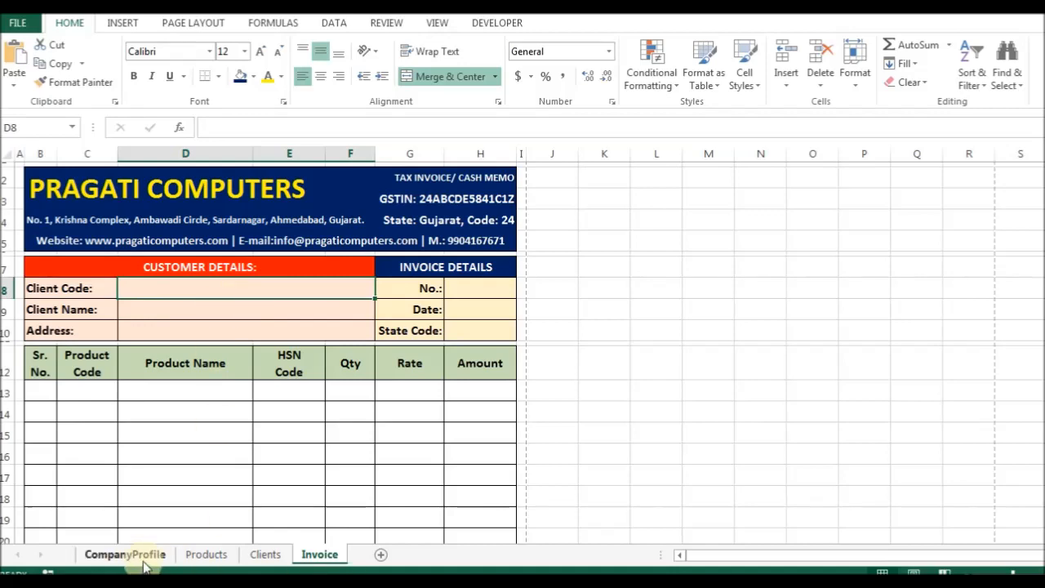
Convert the client list on the Clients sheet into a table, Table1.
left_click(265, 554)
left_click(88, 269)
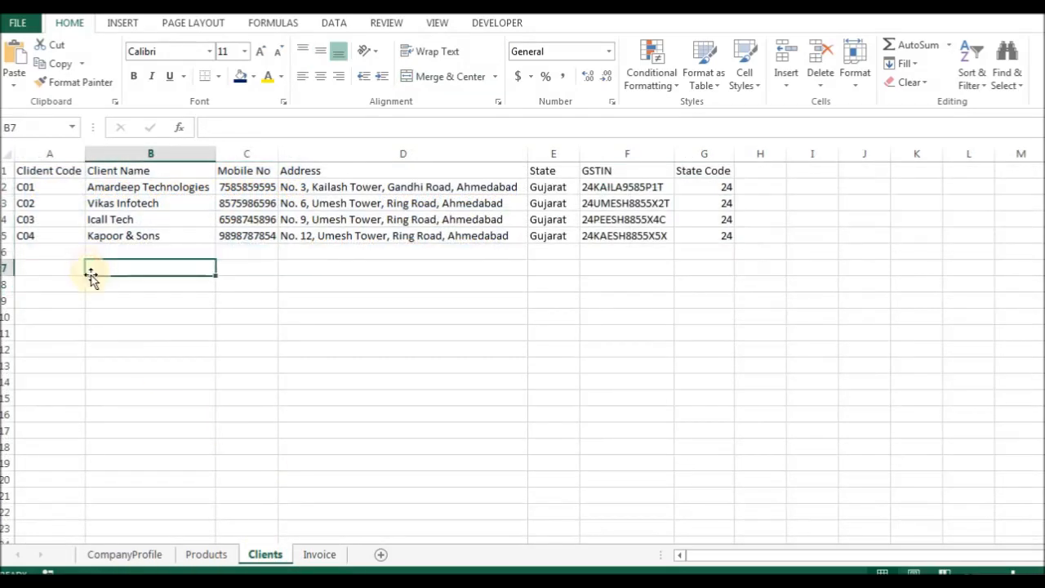
left_click_drag(35, 172, 713, 236)
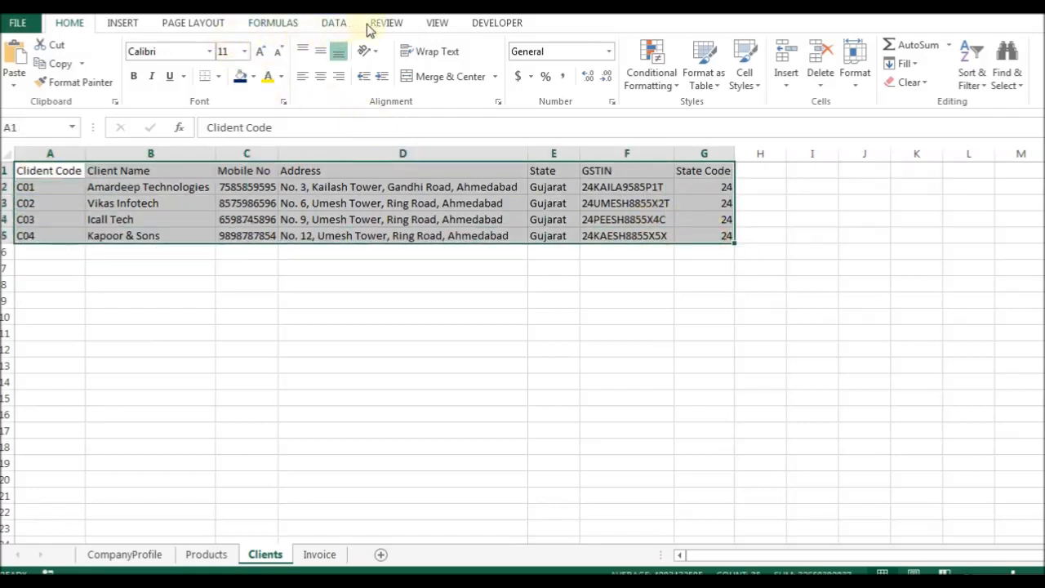
left_click(123, 24)
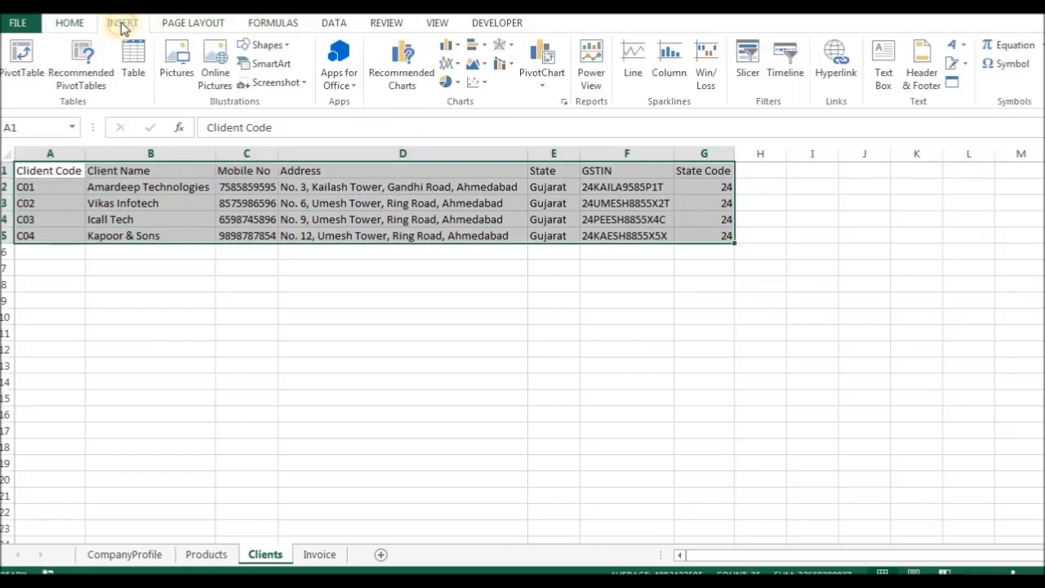
left_click(135, 61)
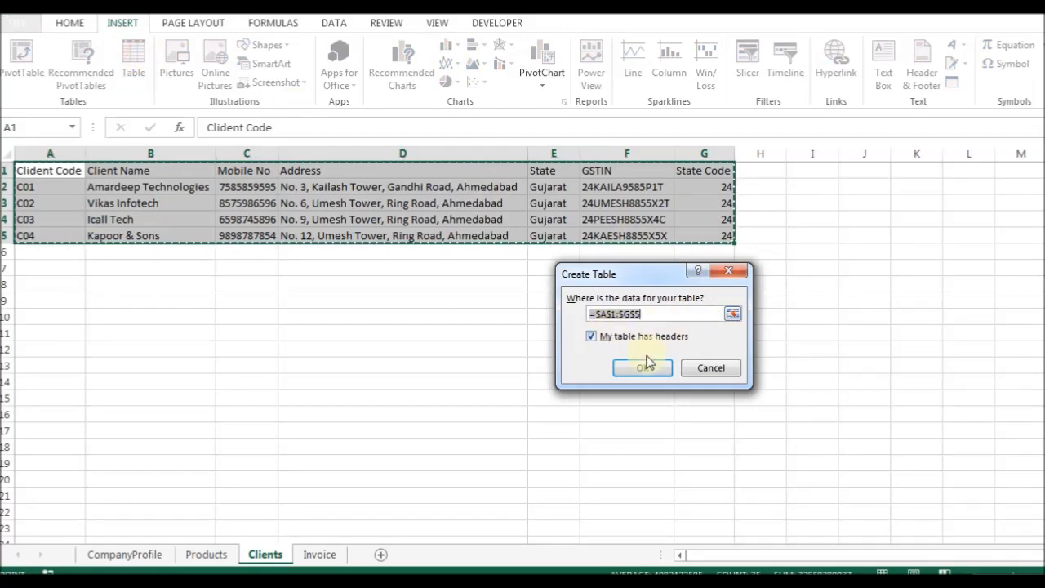
left_click(622, 314)
left_click(648, 365)
left_click(644, 369)
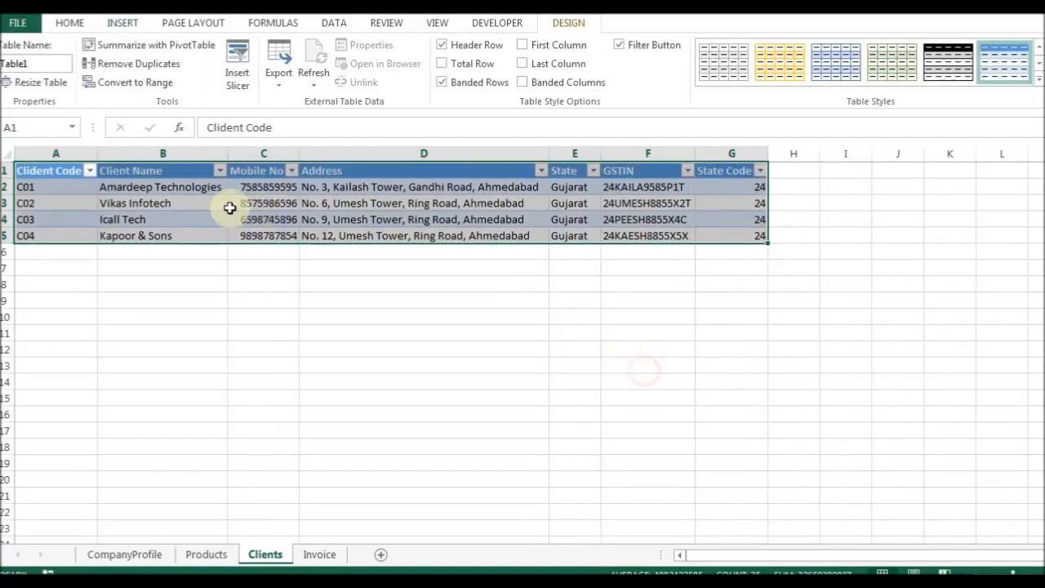
Check the Client Code column (C01 to C04) in the table, then go back to Invoice.
left_click(175, 203)
left_click(49, 203)
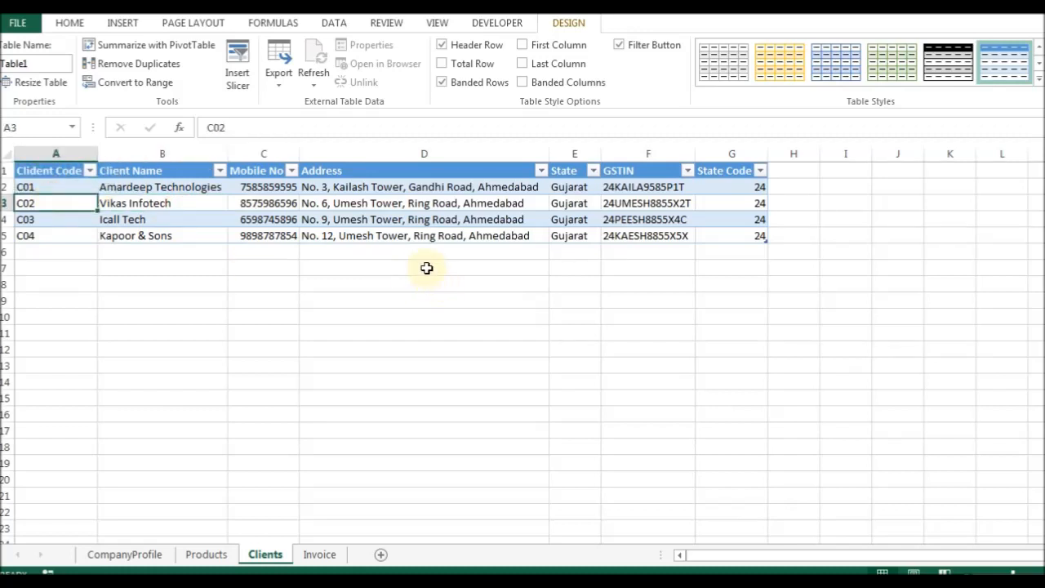
left_click_drag(41, 173, 42, 235)
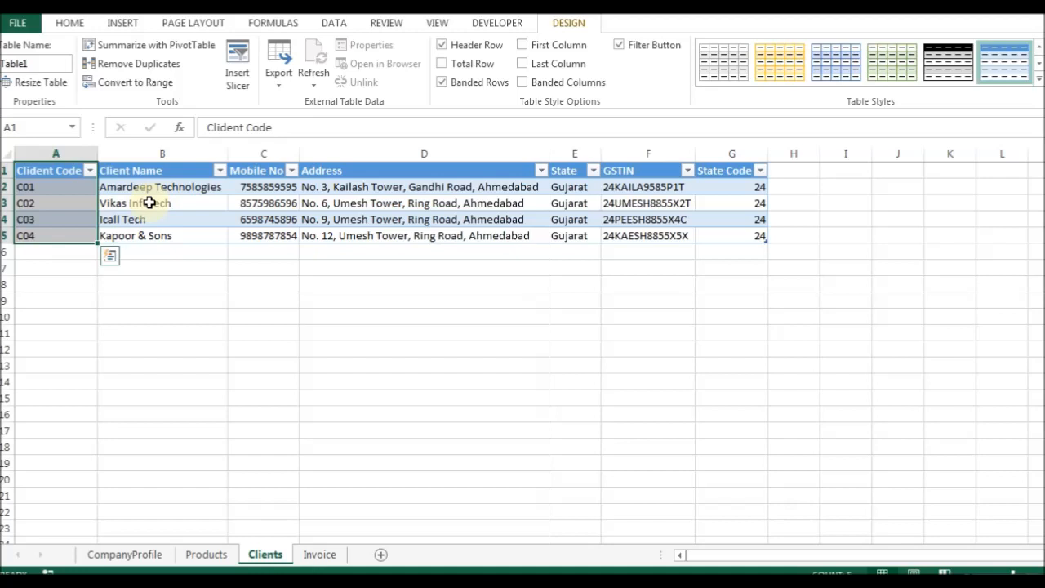
left_click(135, 217)
left_click_drag(49, 187, 46, 240)
left_click(44, 170)
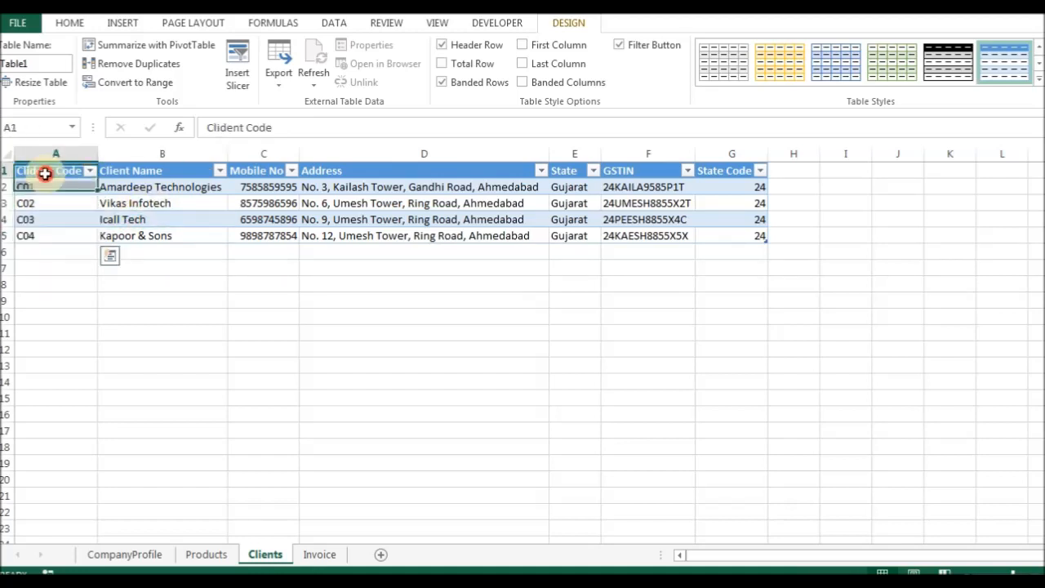
left_click(319, 555)
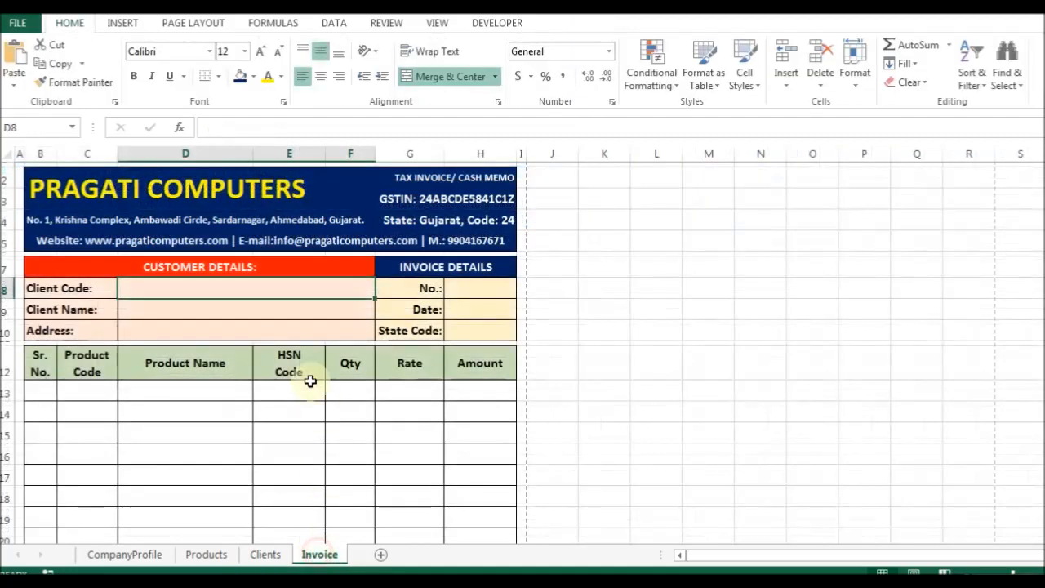
Restrict D8 to a validation list of client codes from Clients!$A$1:$A$5.
key("alt+a")
key("v")
key("v")
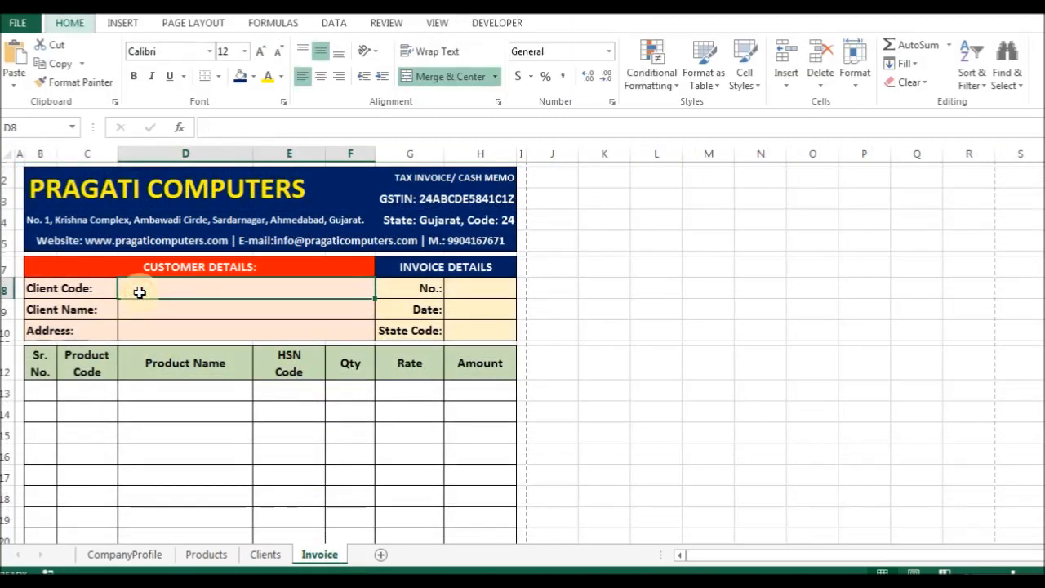
left_click(553, 286)
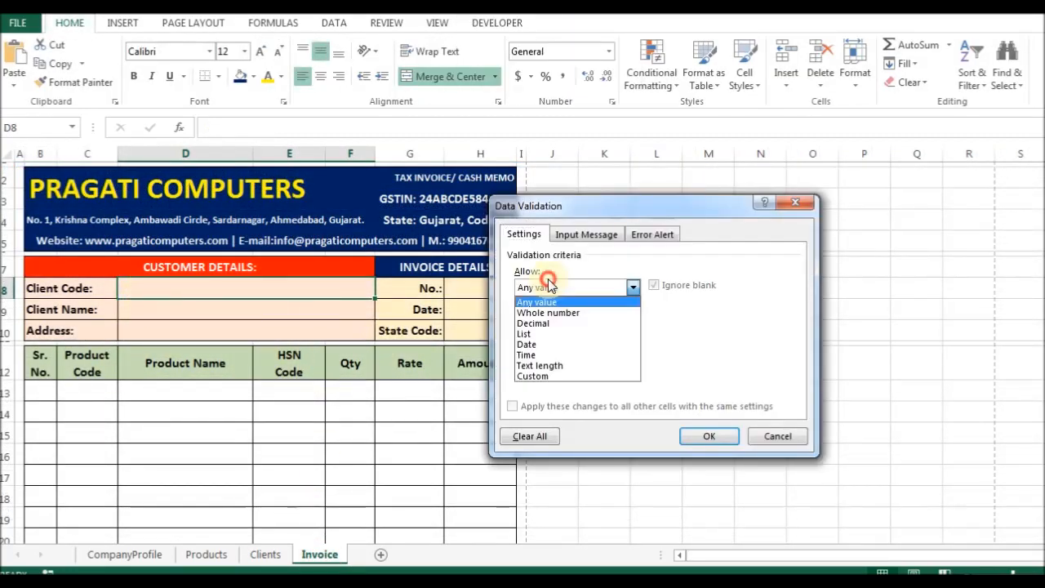
left_click(551, 331)
left_click(600, 354)
left_click(727, 354)
left_click(265, 554)
left_click_drag(51, 170, 52, 237)
left_click(792, 209)
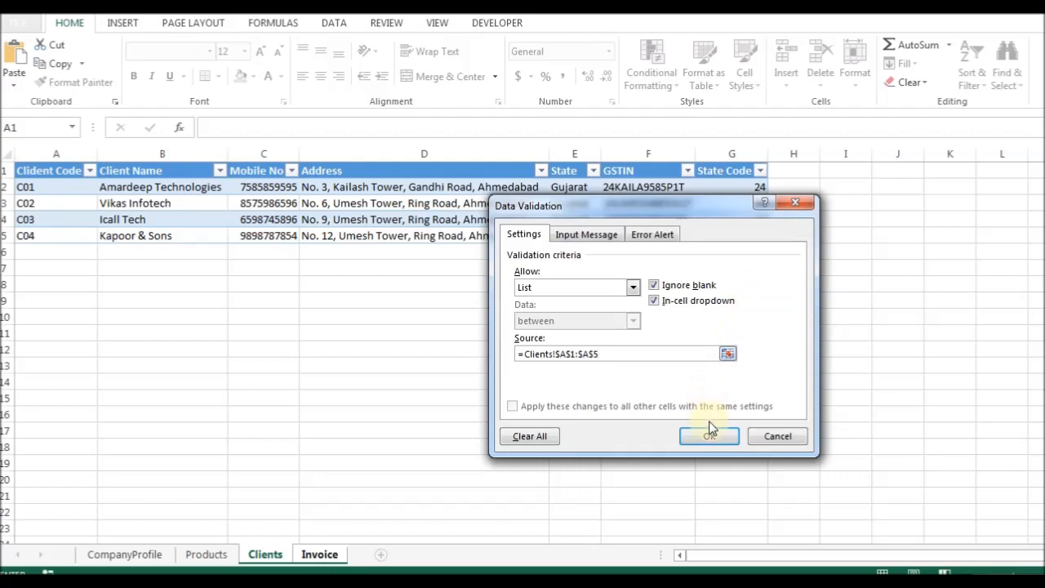
left_click(709, 436)
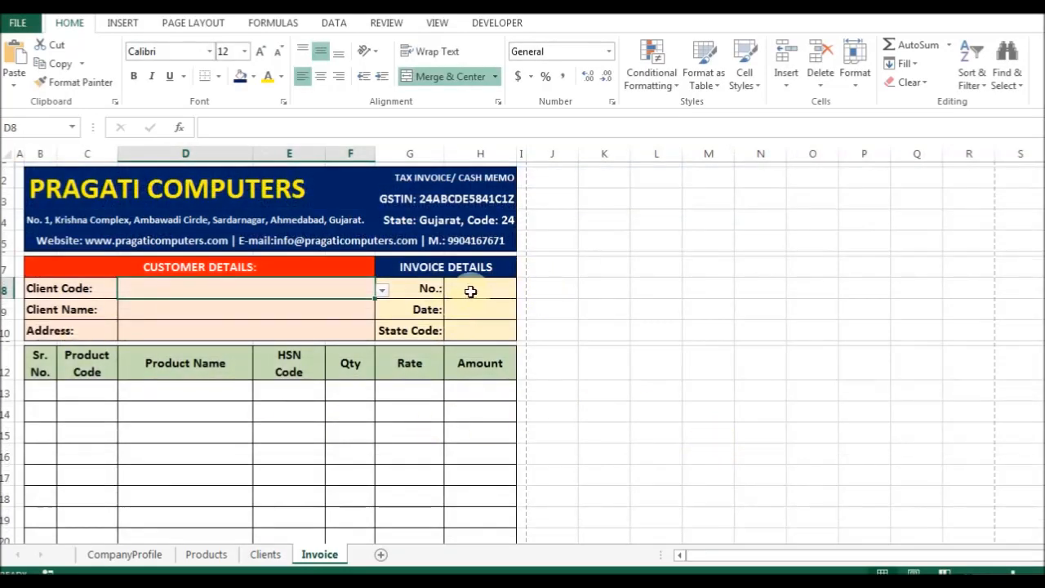
Choose client code C01 from the new dropdown.
left_click(382, 289)
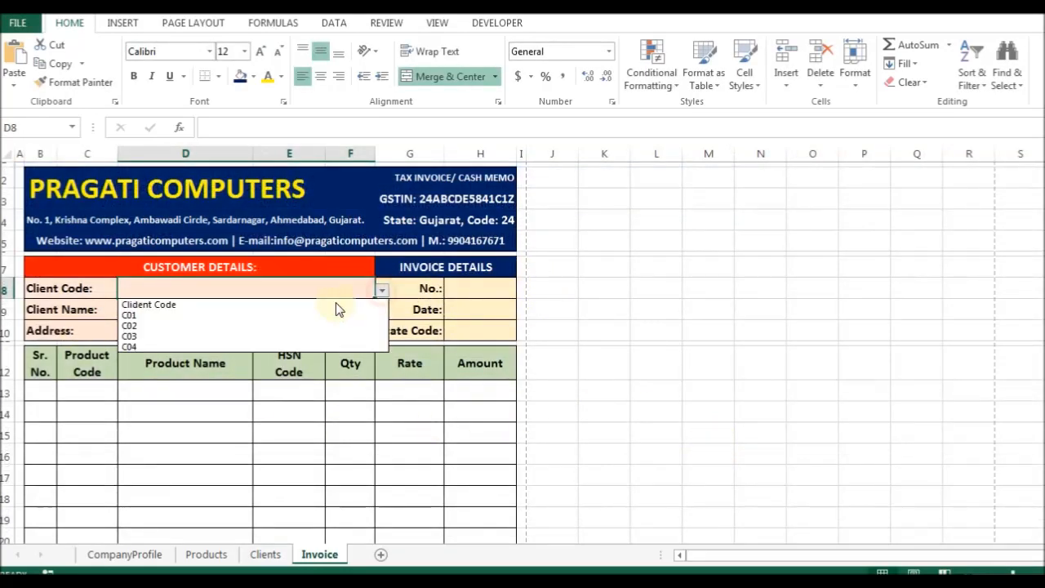
left_click(269, 315)
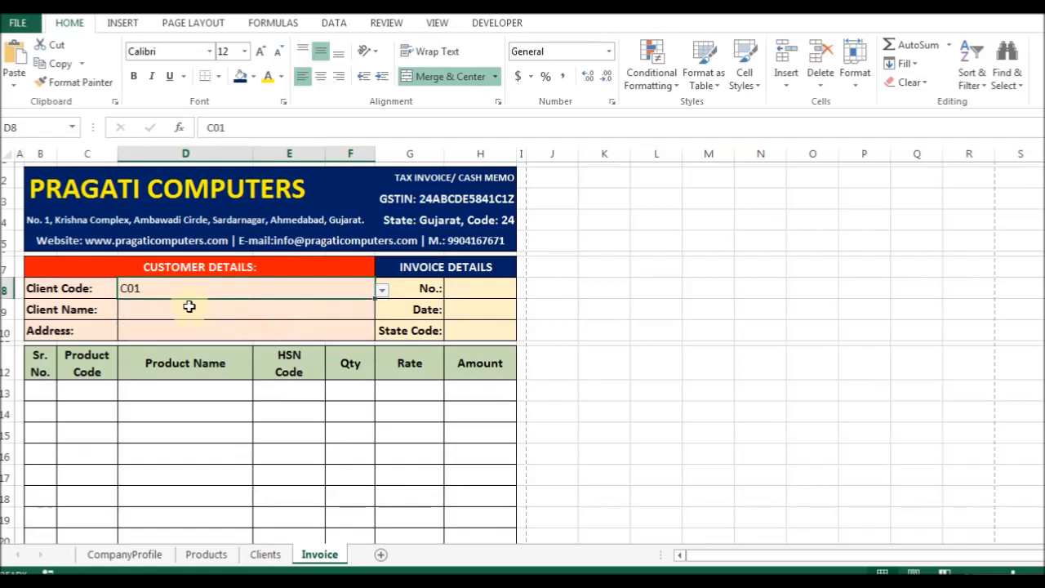
left_click(205, 312)
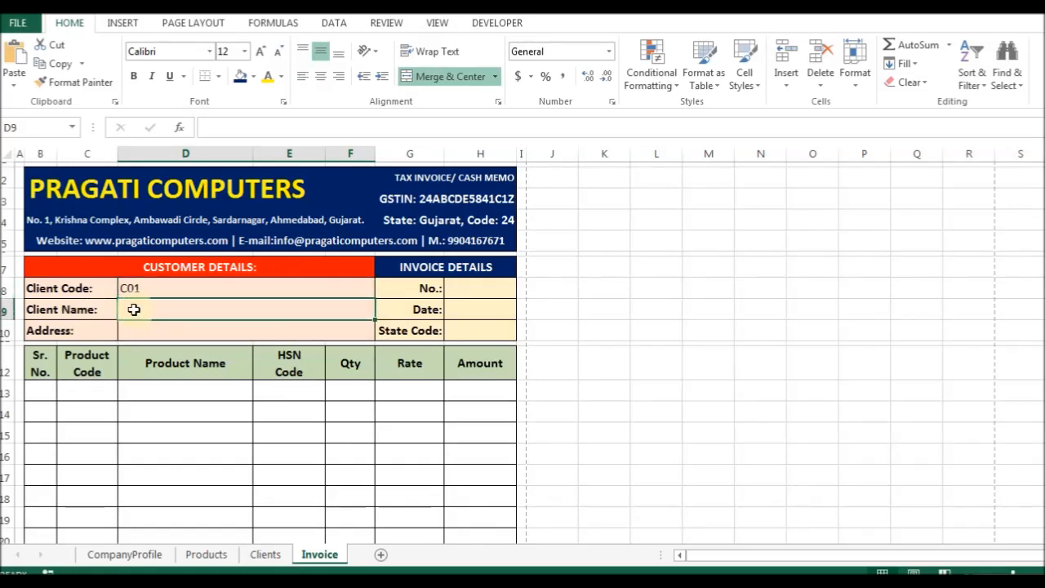
Begin a VLOOKUP on client code D8 in the Client Name cell.
type("=vl")
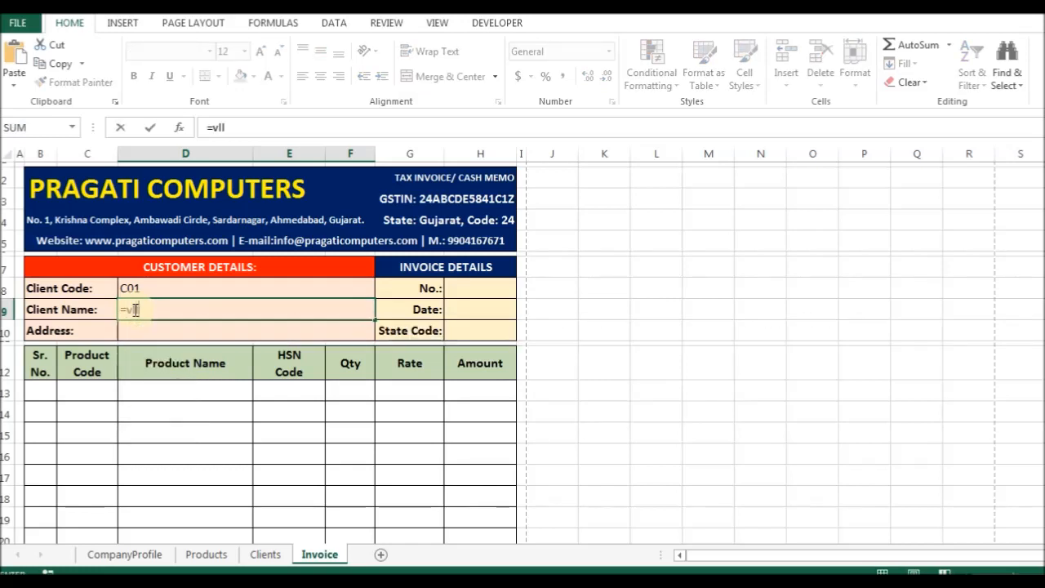
key("Tab")
key("Up")
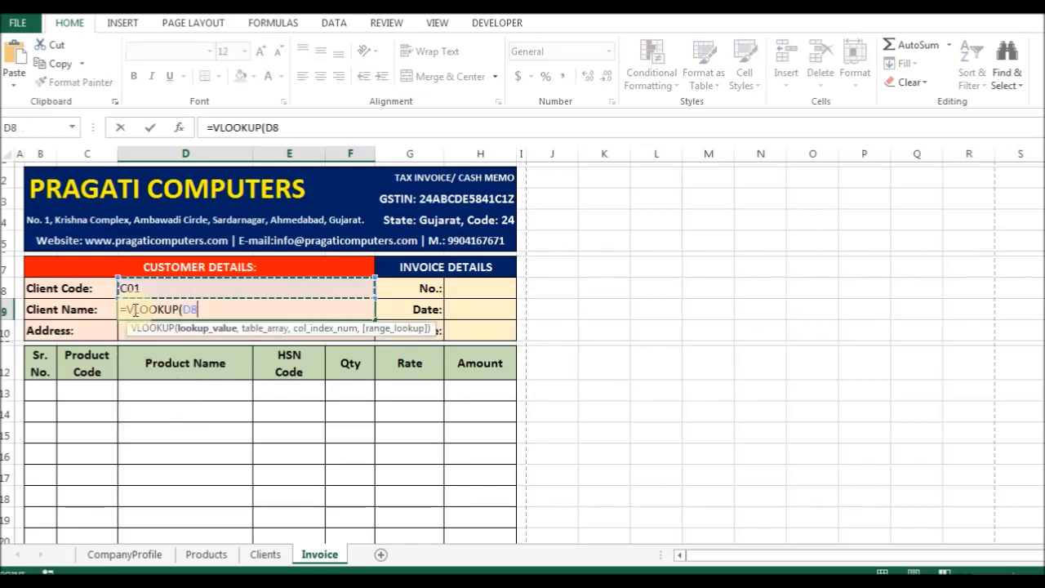
type(",")
key("ctrl+Page_Down")
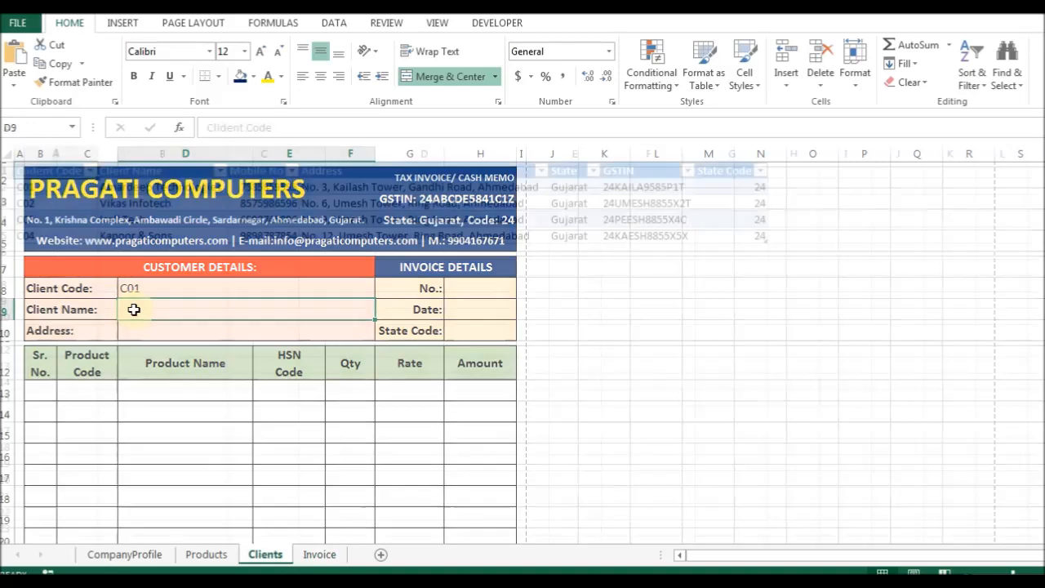
Rename the Table1 defined name to Clients in the Name Manager.
key("ctrl+F3")
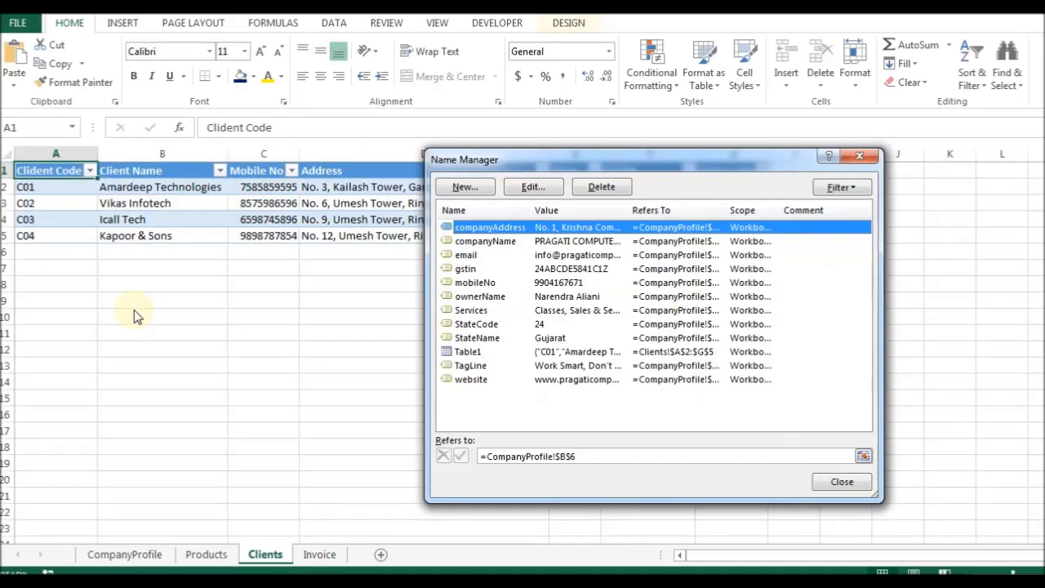
left_click(469, 353)
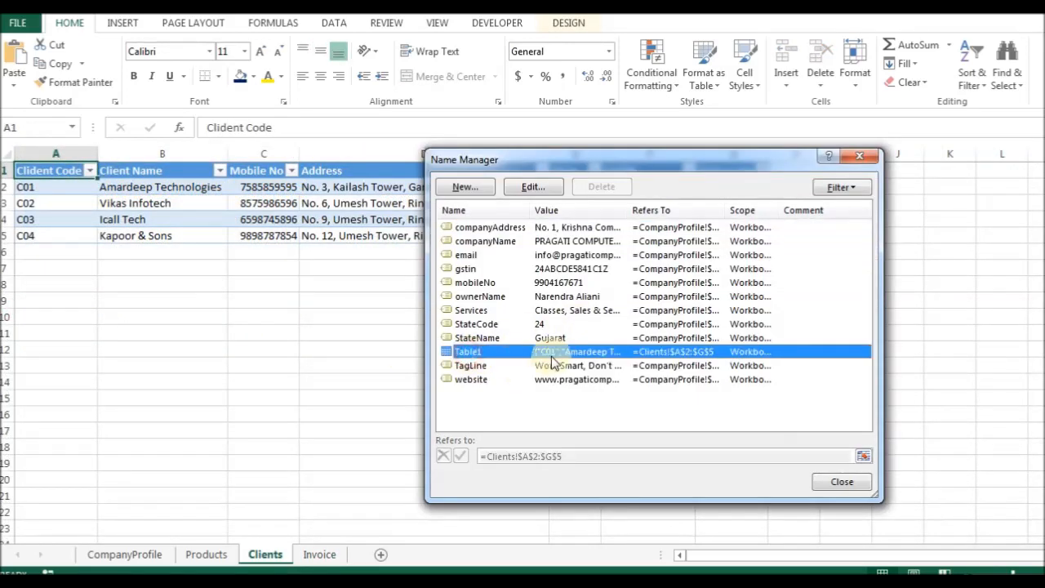
left_click(531, 187)
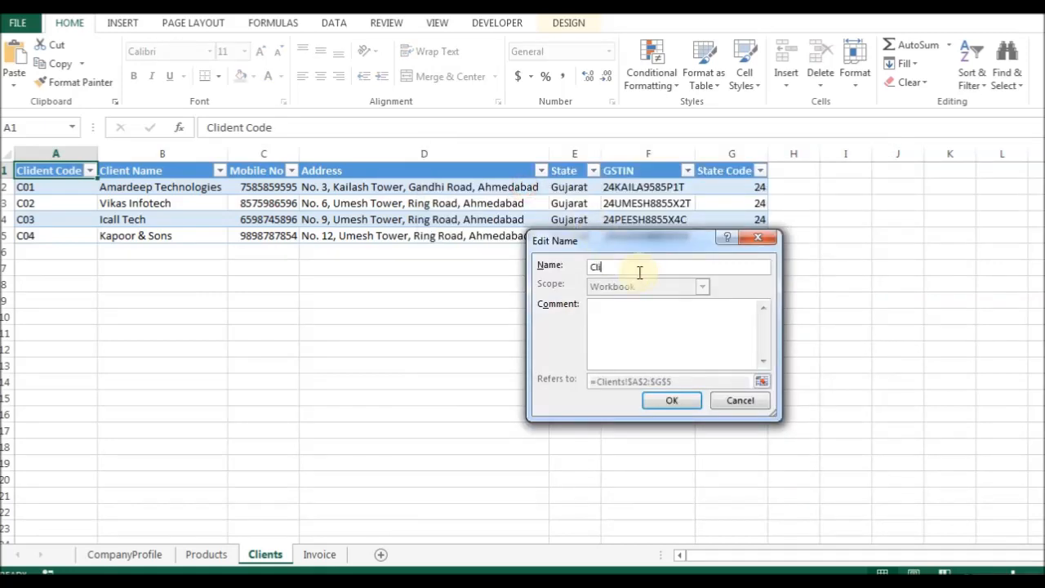
key("Return")
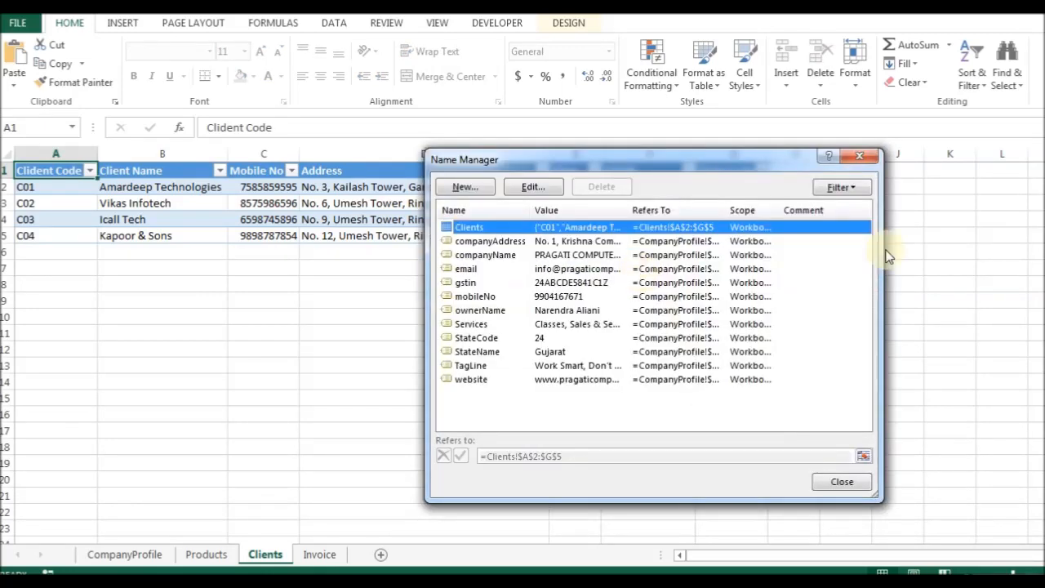
left_click(840, 482)
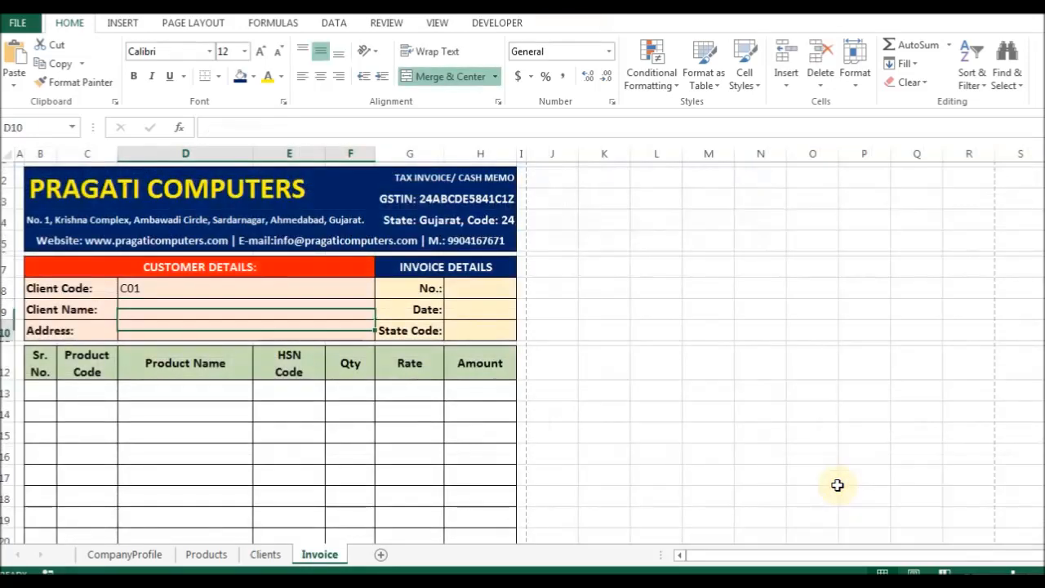
Enter =VLOOKUP(D8,Clients,2,0) in the Client Name cell D9.
type("=v")
key("Tab")
key("BackSpace")
key("BackSpace")
key("BackSpace")
key("BackSpace")
key("BackSpace")
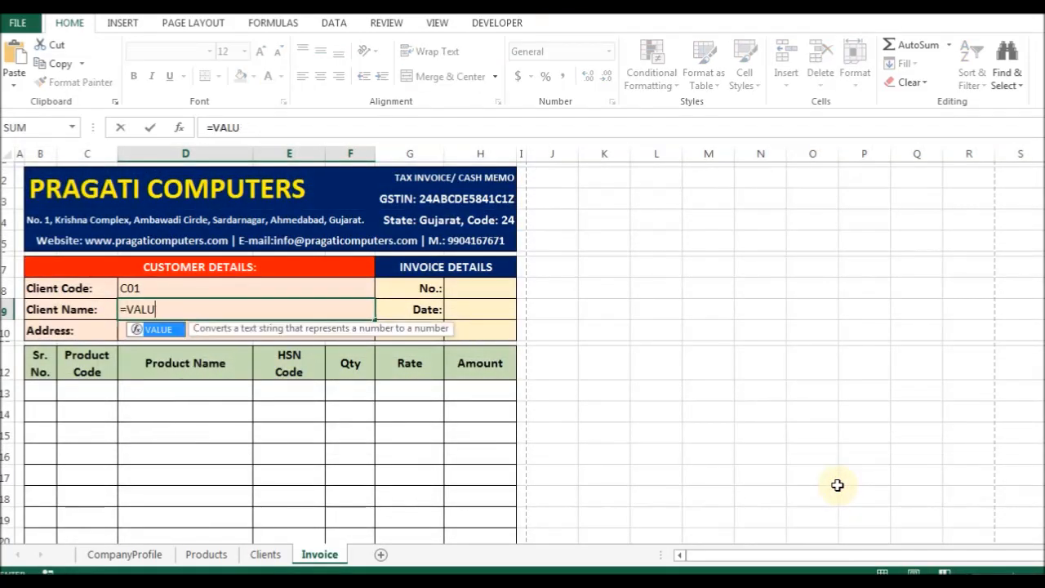
type("lo")
key("Tab")
key("Up")
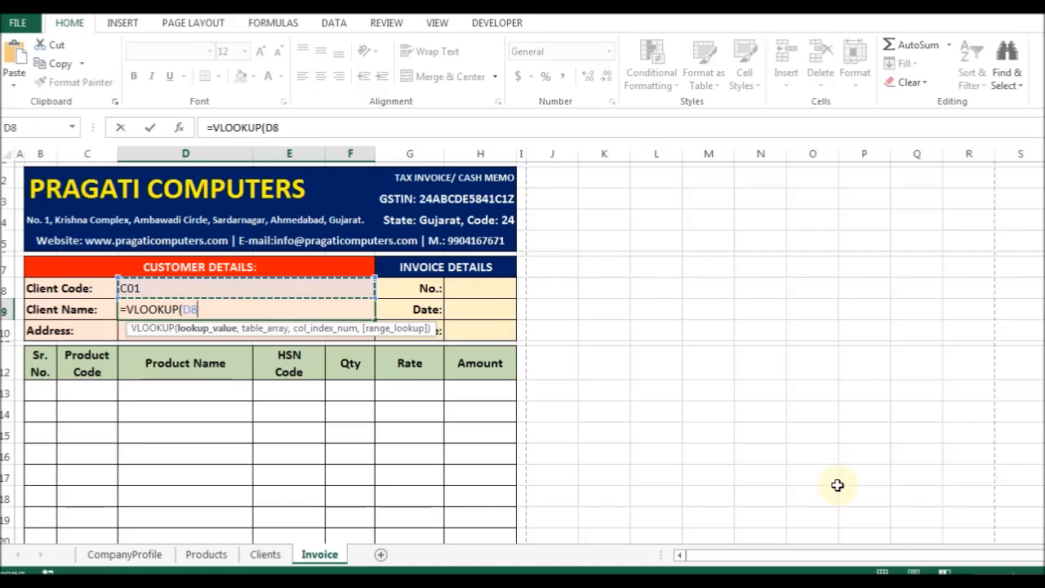
type(",cli")
key("Tab")
type(",2,0")
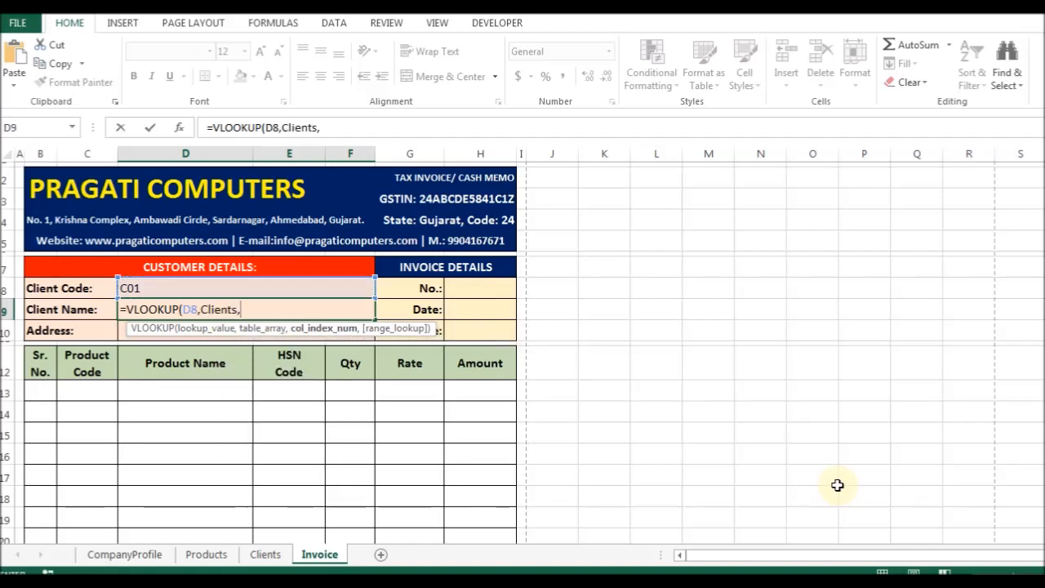
key("BackSpace")
type("0)")
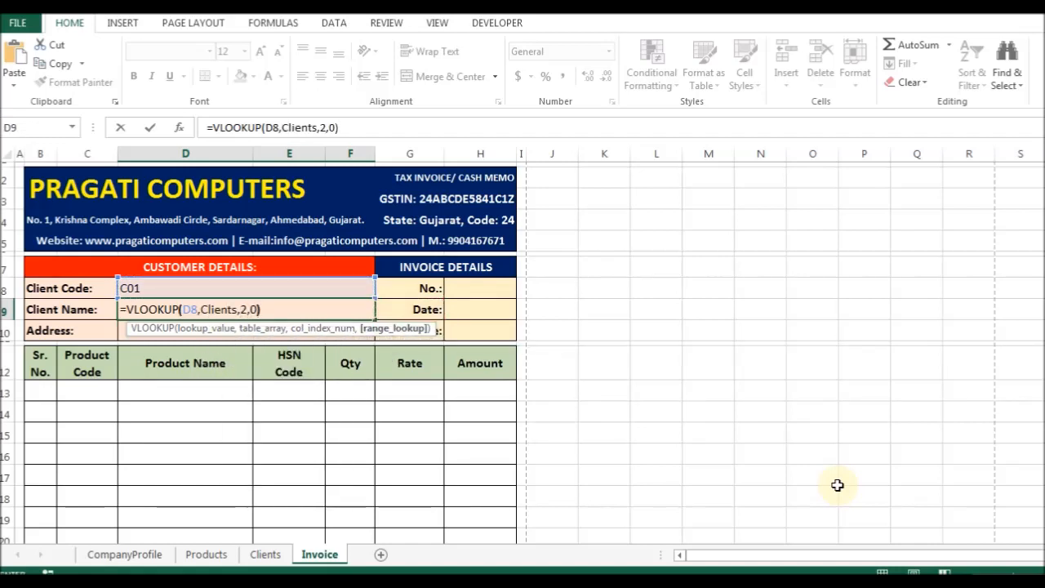
key("ctrl+Return")
key("F2")
key("Escape")
Change the client code in D8 to C03 from the dropdown.
key("Up")
key("alt+Down")
key("Down")
key("Return")
key("alt+Down")
key("Down")
key("Return")
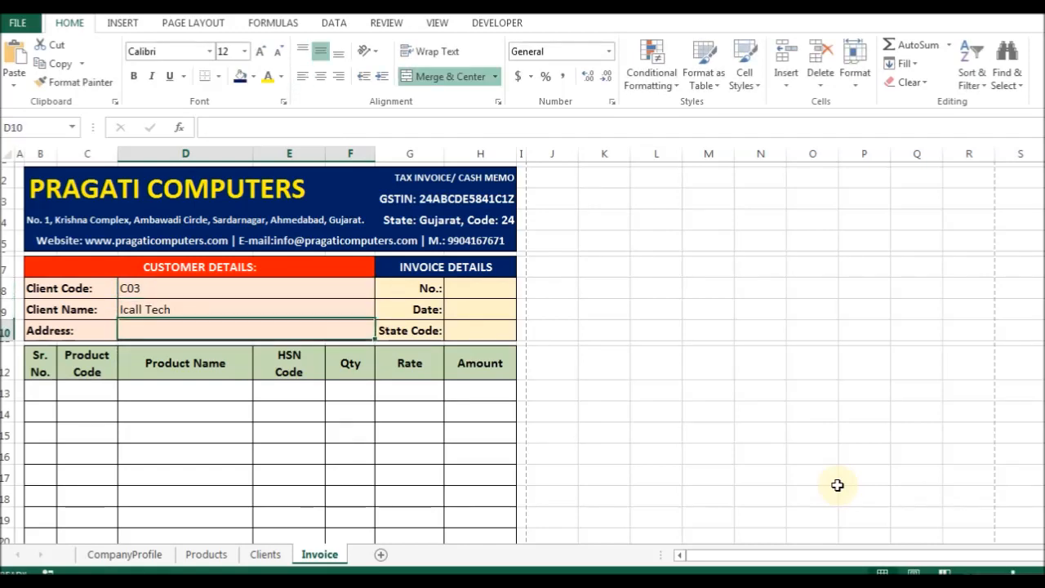
Copy the lookup into the Address cell D10 with column index 4.
key("ctrl+Page_Up")
key("Right")
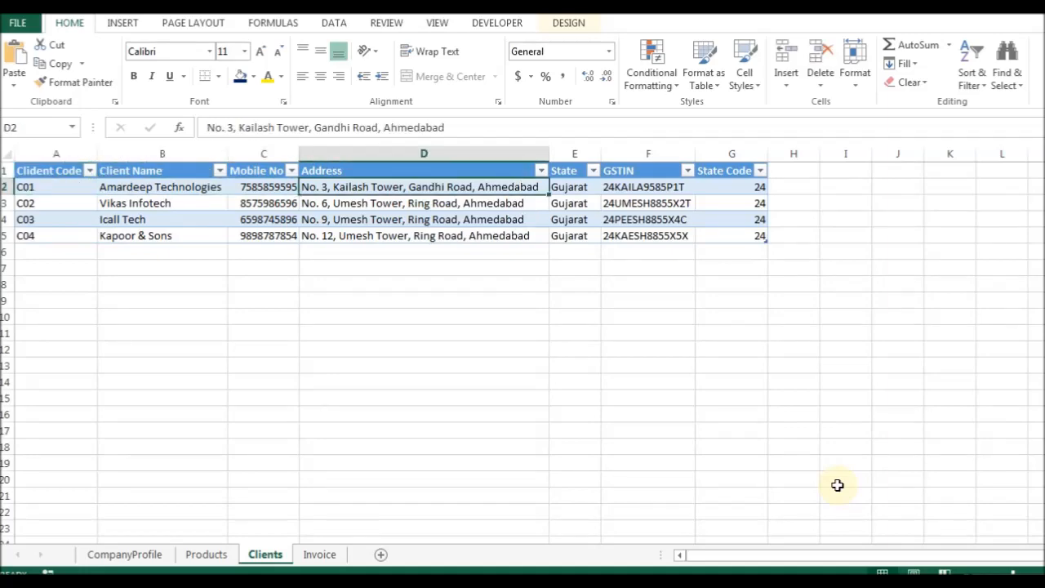
key("ctrl+Page_Down")
key("F2")
key("shift+Home")
key("ctrl+c")
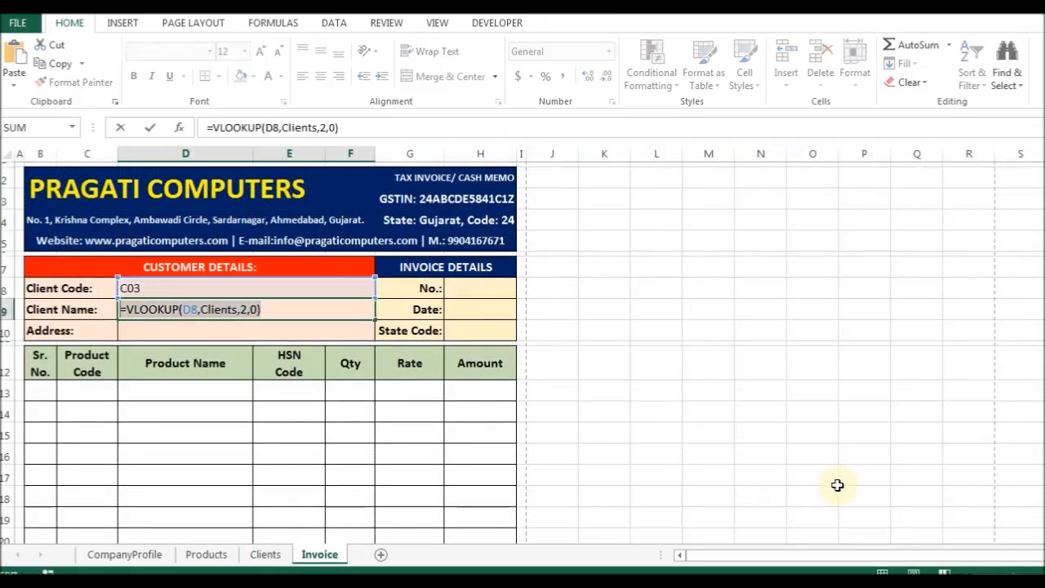
key("Return")
key("F2")
key("ctrl+v")
key("Left")
key("Left")
key("Left")
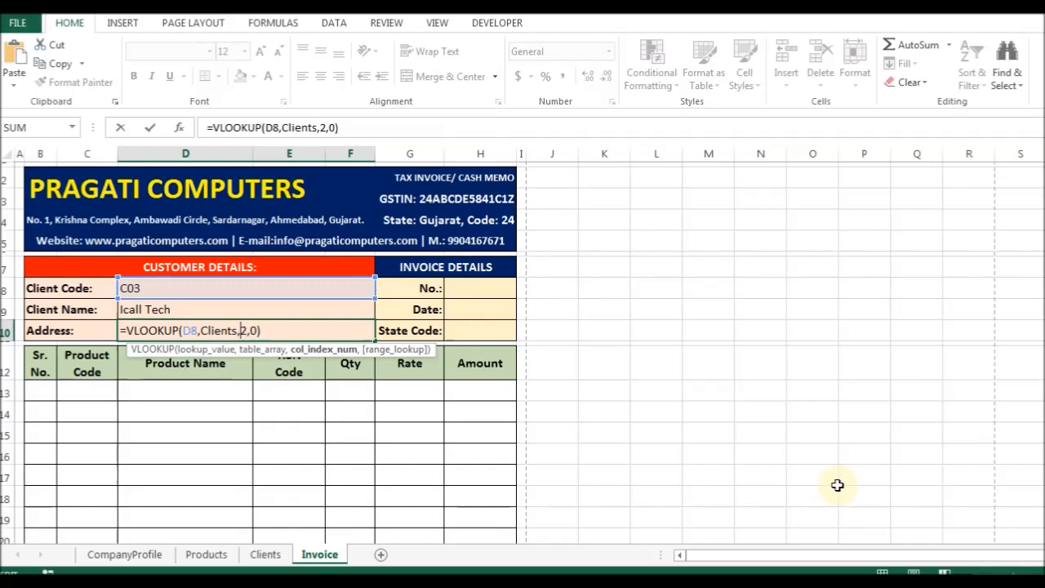
key("ctrl+Return")
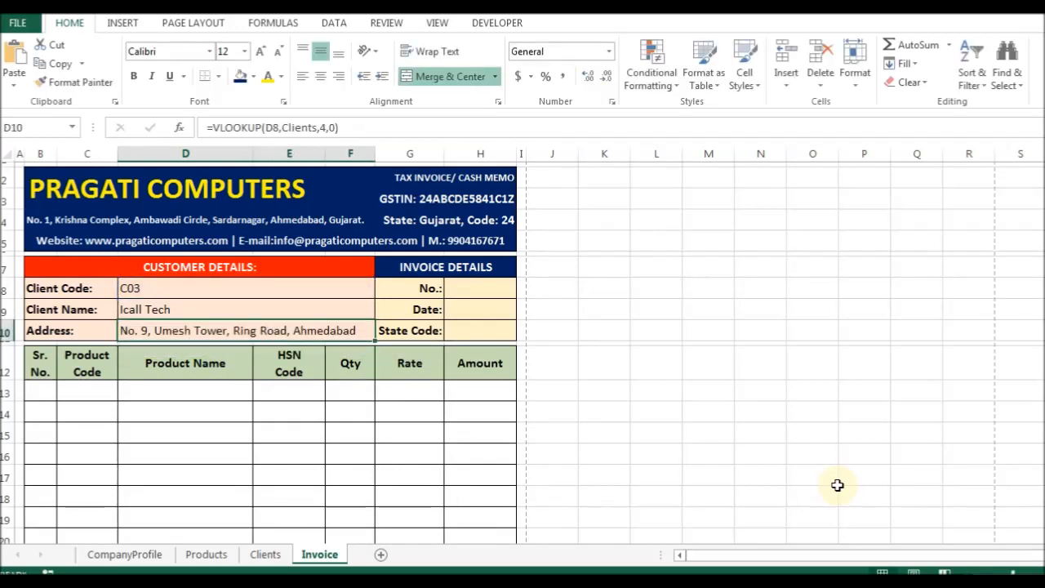
Review the address formula and its cell formatting, leaving both unchanged.
key("ctrl+1")
left_click(836, 488)
double_click(333, 324)
key("Escape")
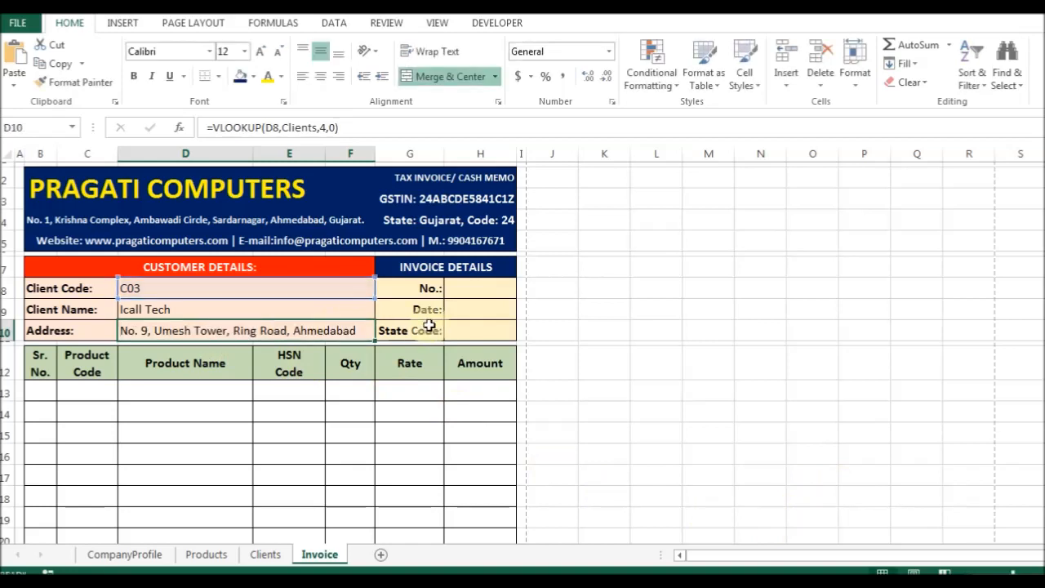
left_click(457, 309)
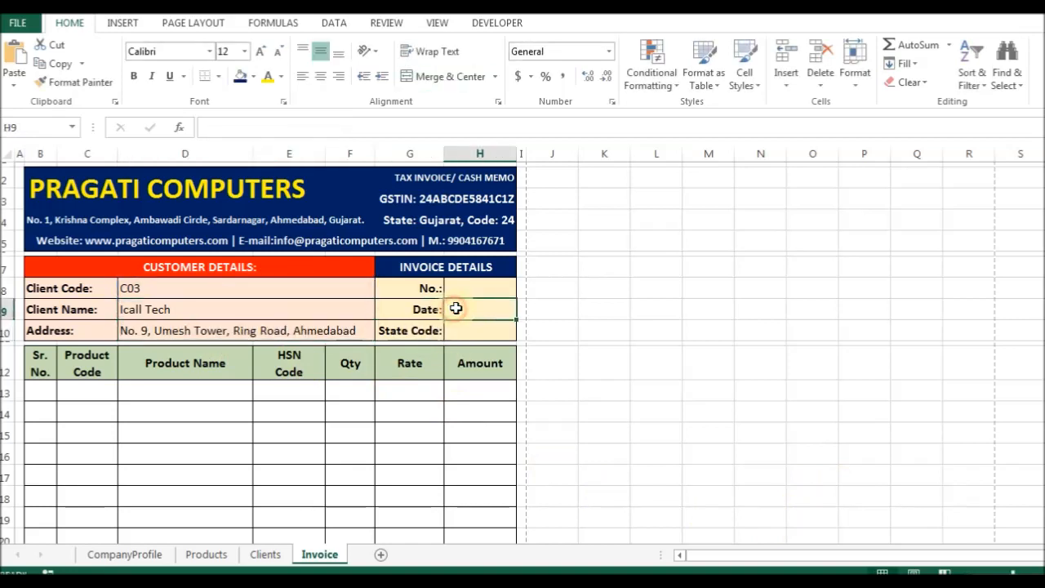
Enter =TODAY() as the invoice date in H9, left-aligned and bold.
type("=today")
key("Tab")
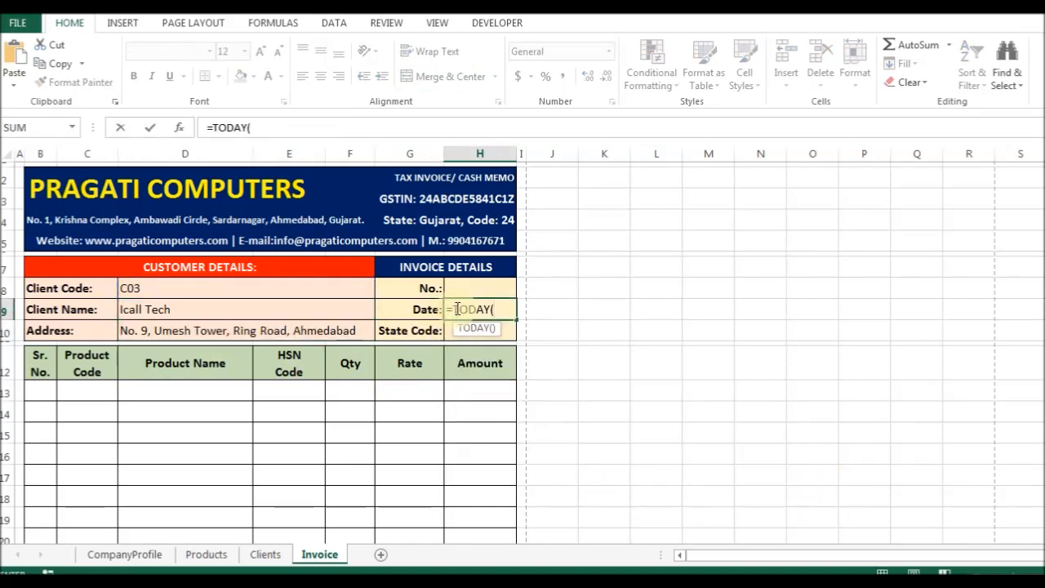
type(")")
key("ctrl+Return")
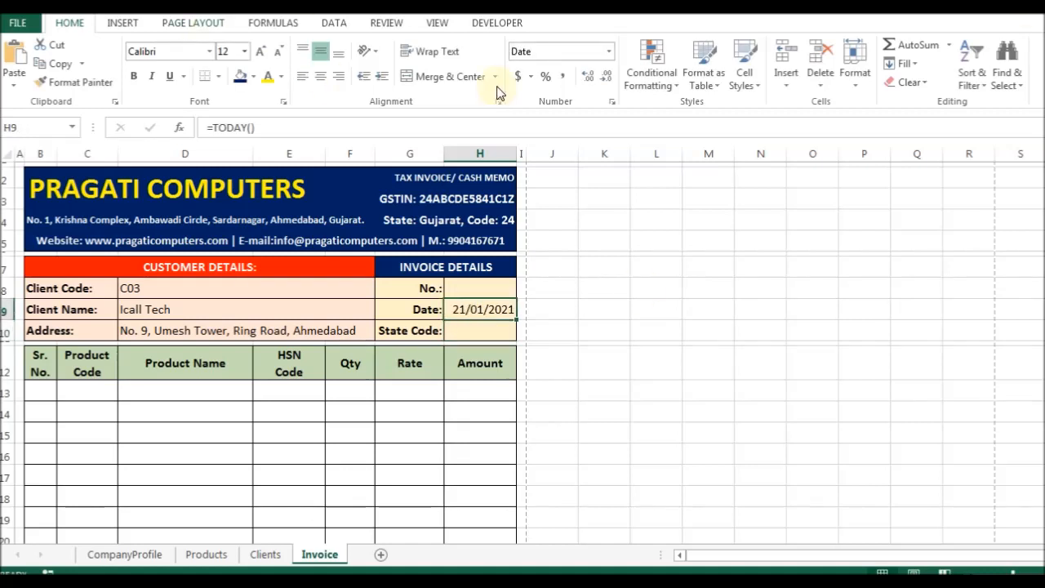
left_click(302, 78)
key("ctrl+b")
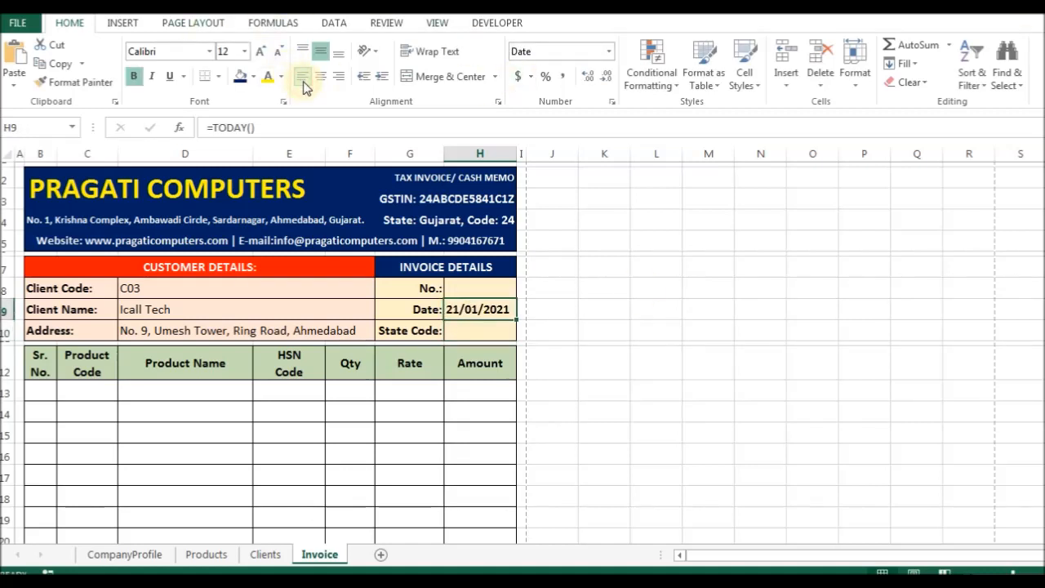
Remove the tan fill from the details block B8:H10.
key("Up")
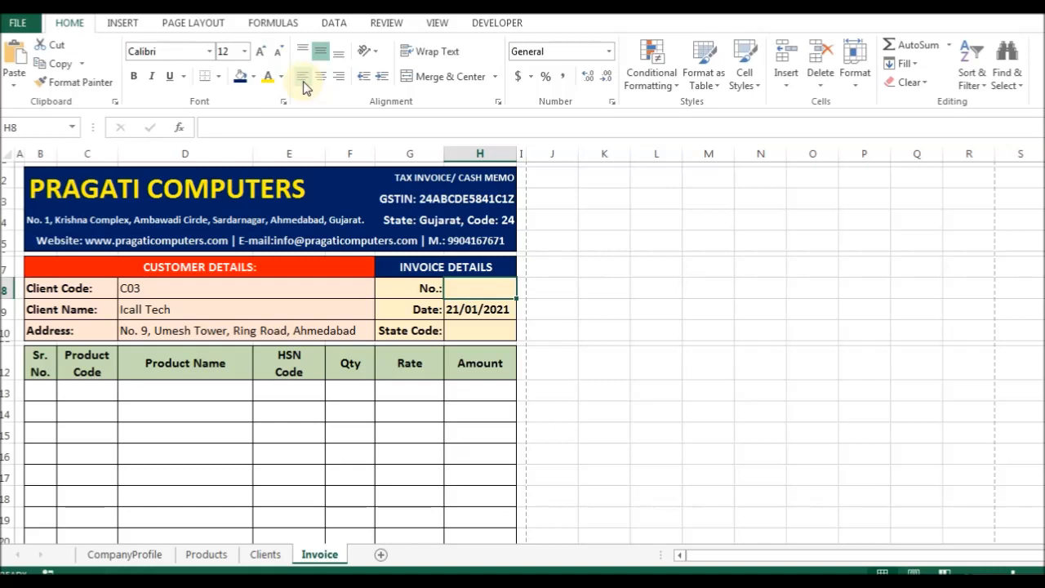
key("shift+Down")
key("shift+Down")
key("shift+Left")
key("shift+Left")
key("shift+Left")
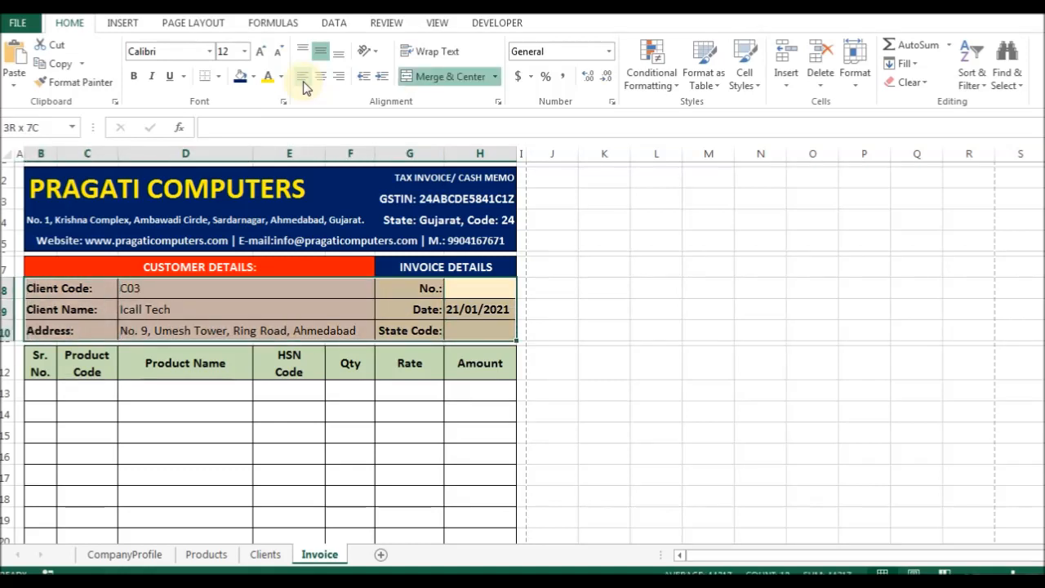
left_click(255, 78)
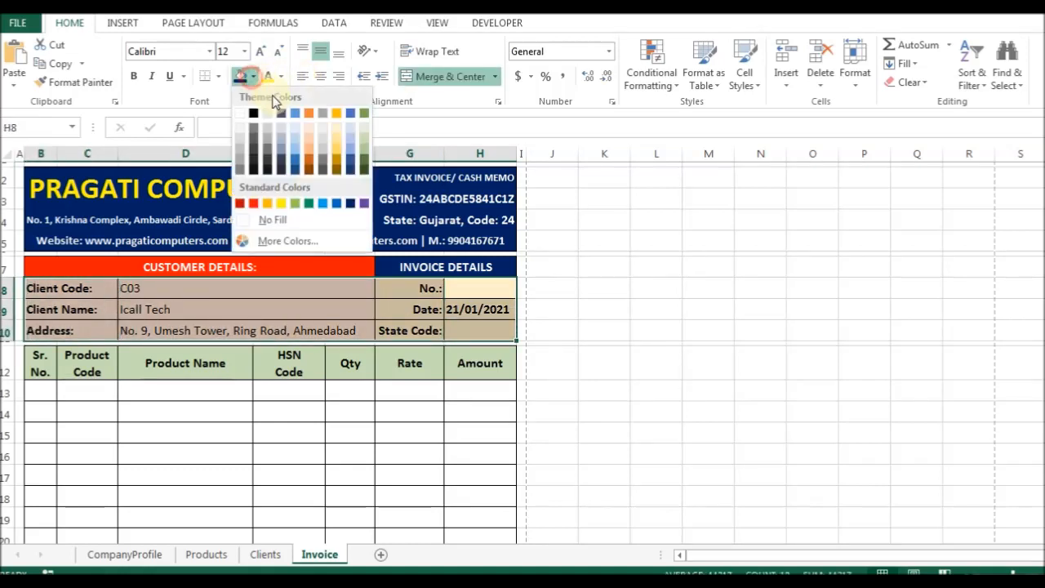
left_click(273, 219)
Separate details rows 8–10 with dotted inside horizontal borders and no inside verticals.
left_click(180, 309)
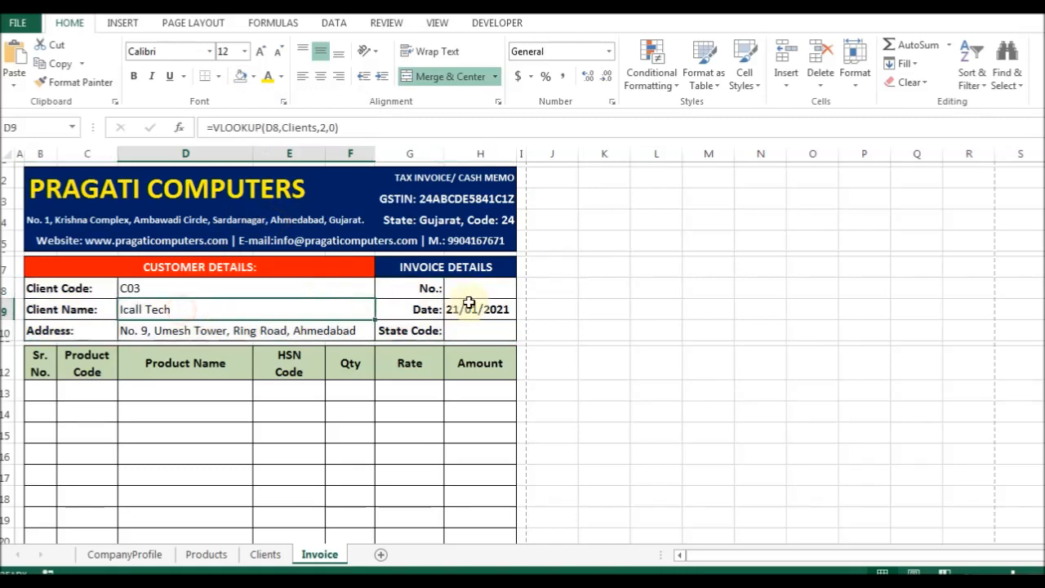
left_click(473, 289)
key("Left")
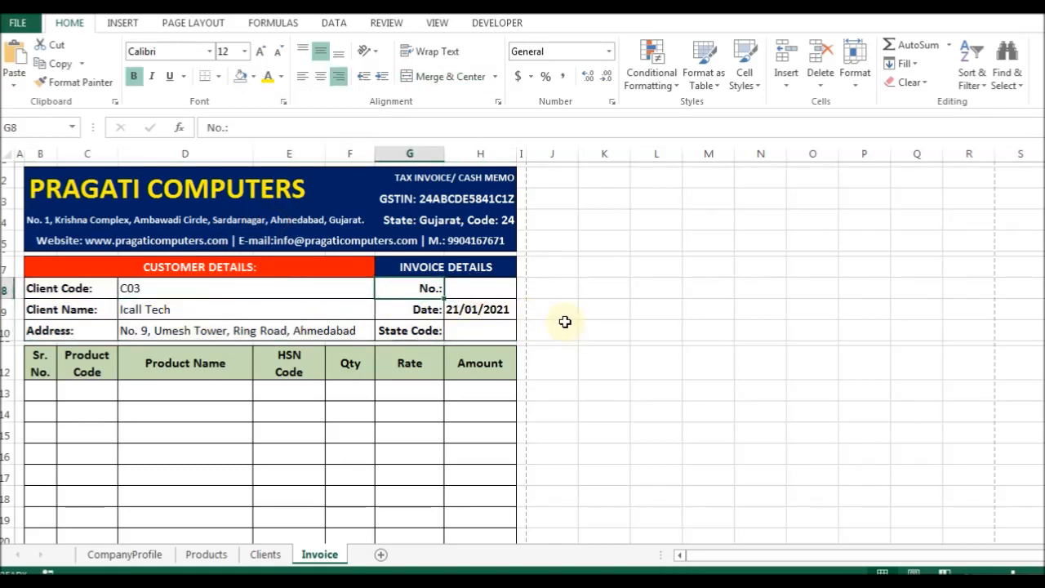
key("Left")
key("Left")
key("shift+Down")
key("shift+Down")
key("shift+Right")
key("shift+Right")
key("shift+Right")
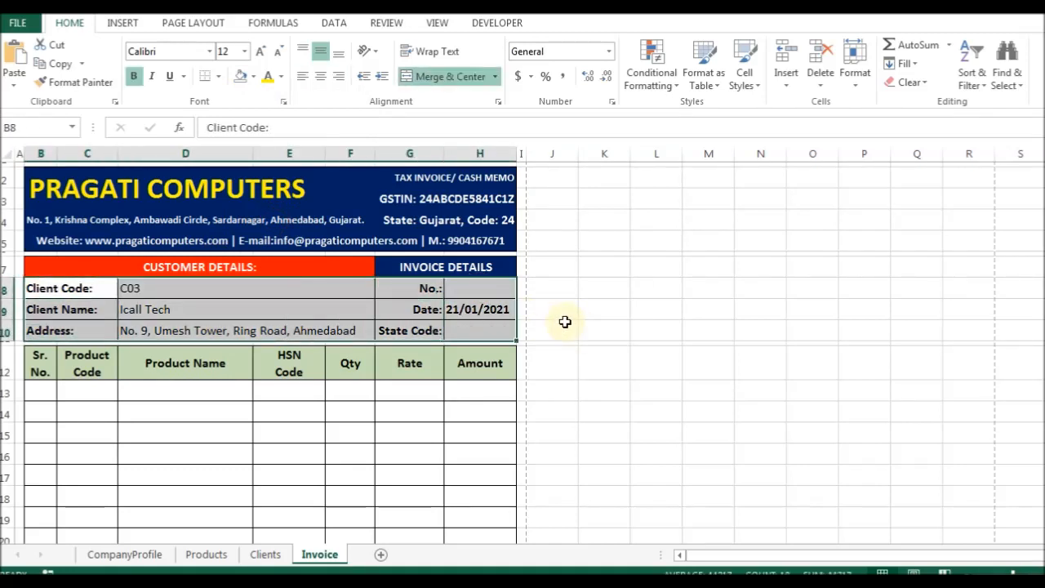
key("ctrl+1")
key("alt+v")
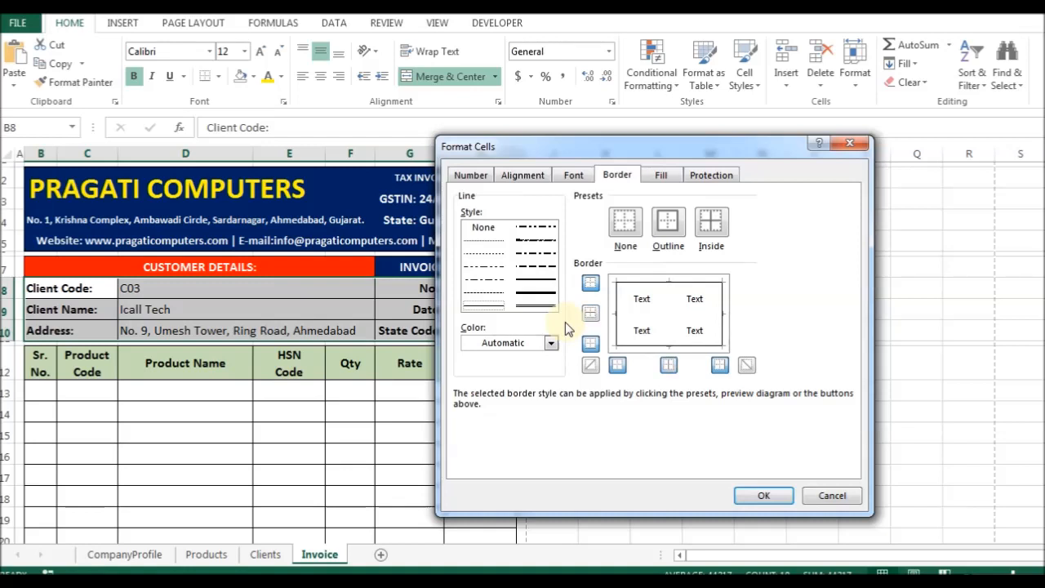
left_click(484, 254)
left_click(590, 313)
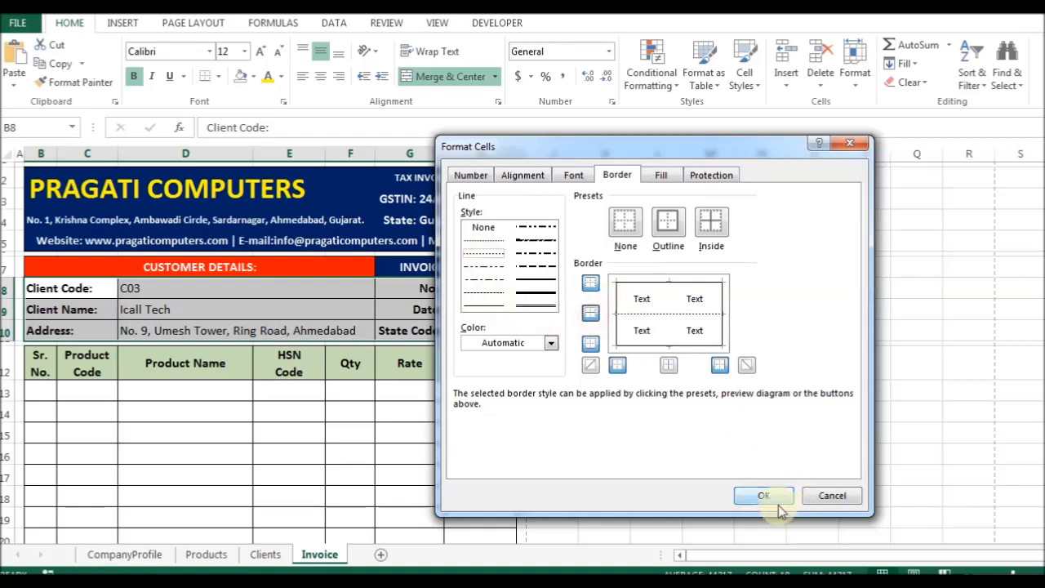
left_click(763, 494)
left_click(232, 367)
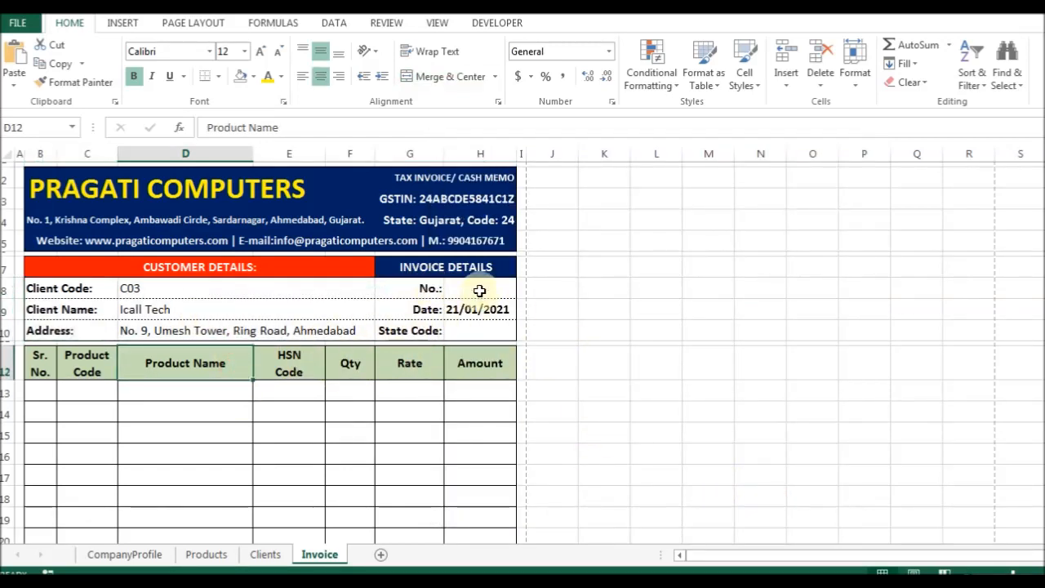
Set the invoice number in H8 to 1.
left_click(479, 289)
type("1")
key("ctrl+Return")
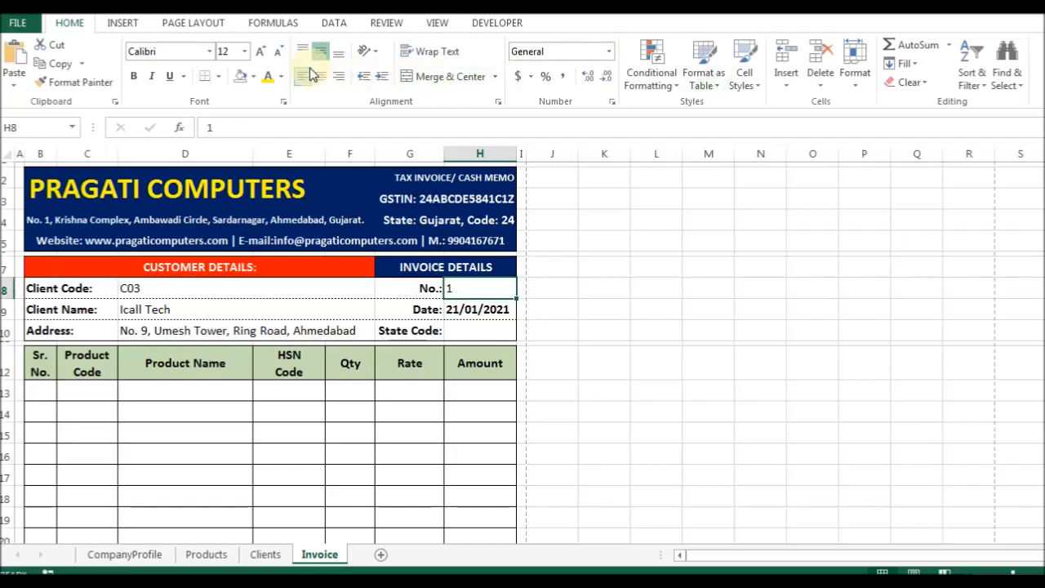
Fill State Code H10 with =VLOOKUP(D8,Clients,5,0), showing Gujarat.
key("Down")
key("Down")
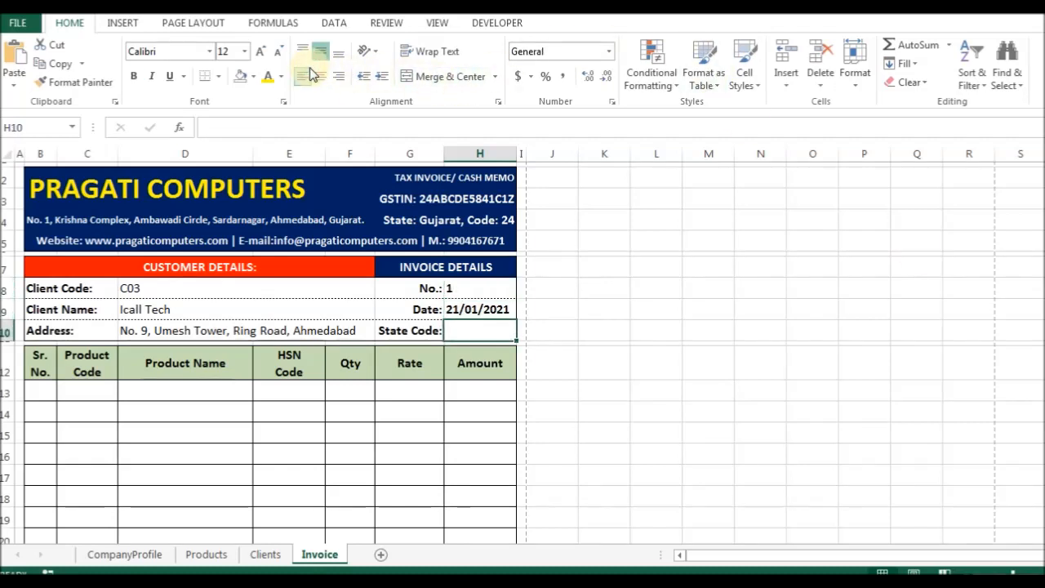
type("=v")
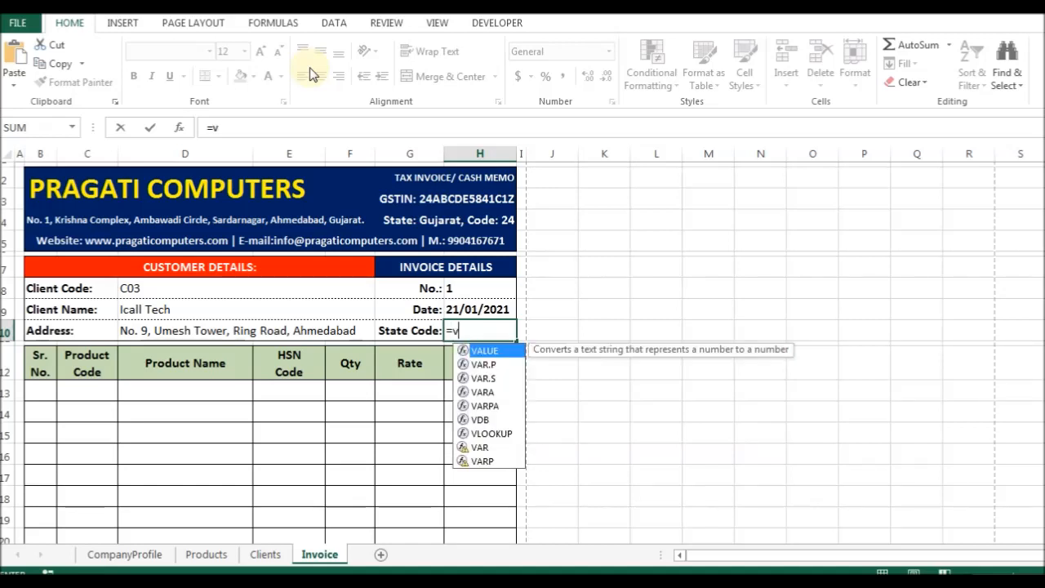
type("l")
key("Tab")
key("Up")
key("Left")
key("Left")
key("Up")
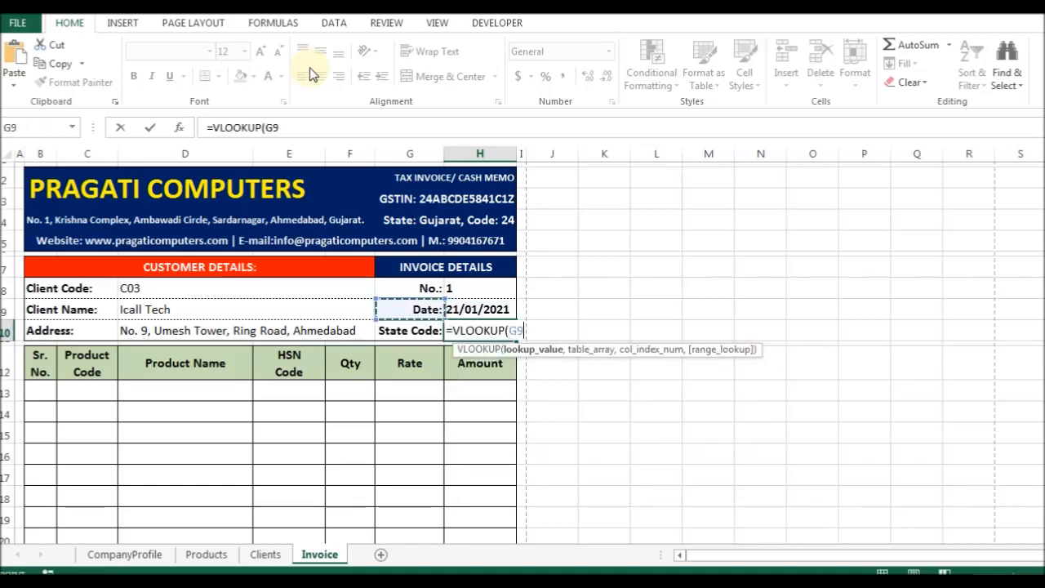
type(",cli")
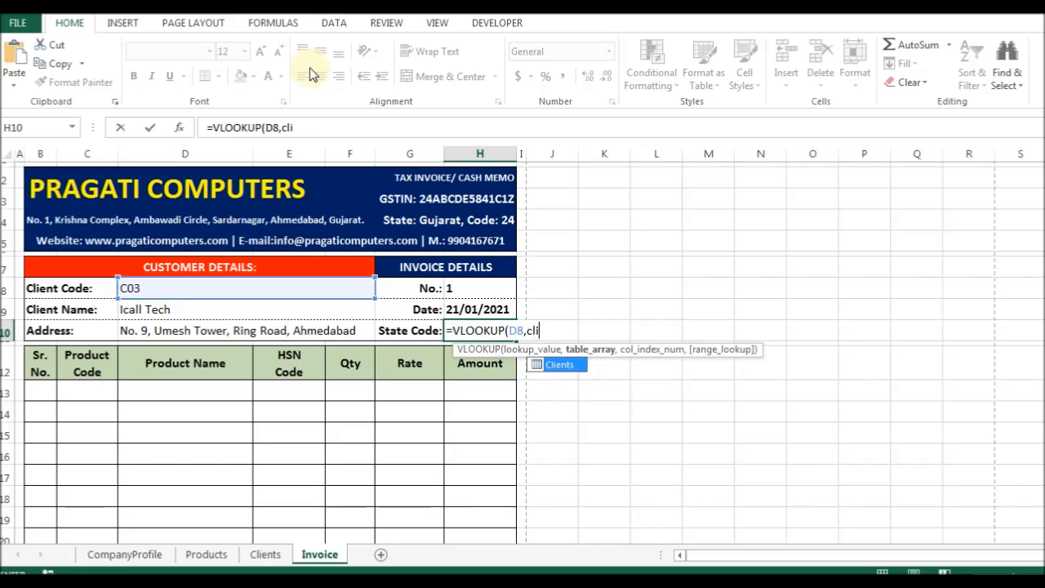
key("Tab")
type(",")
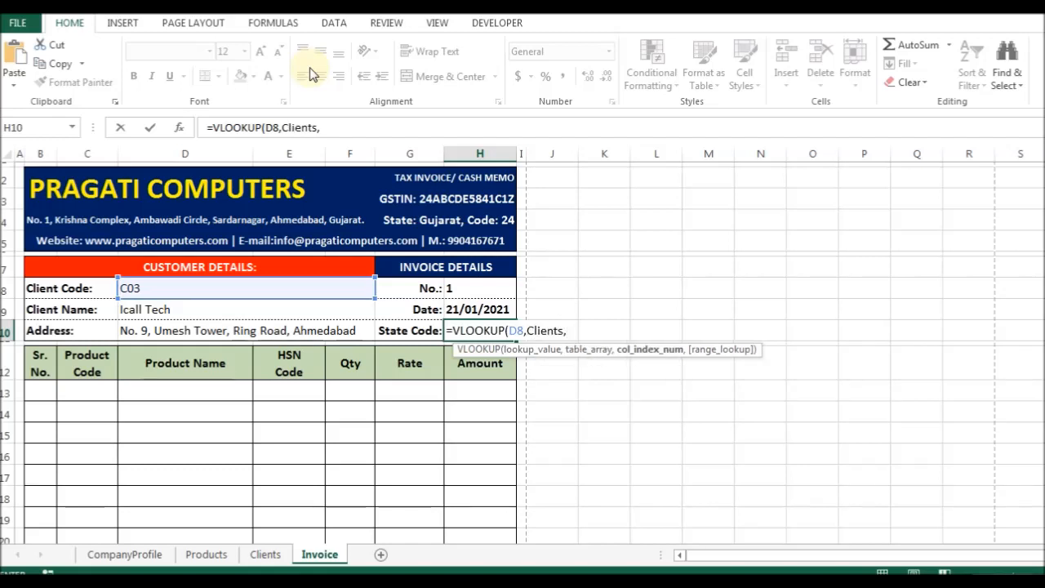
type("5,0")
key("ctrl+Return")
key("Left")
key("ctrl+Page_Up")
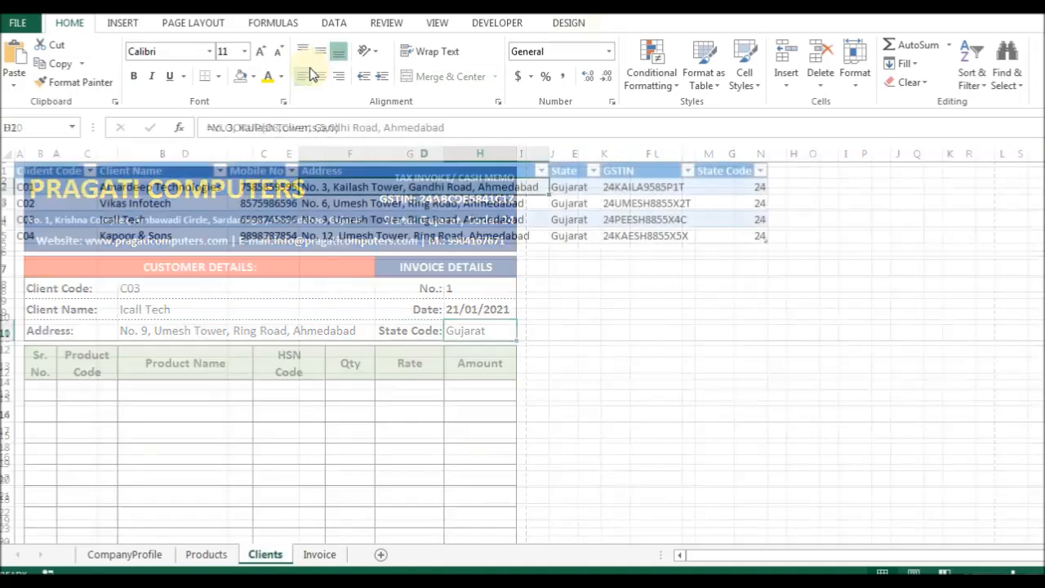
key("Right")
key("Right")
key("Right")
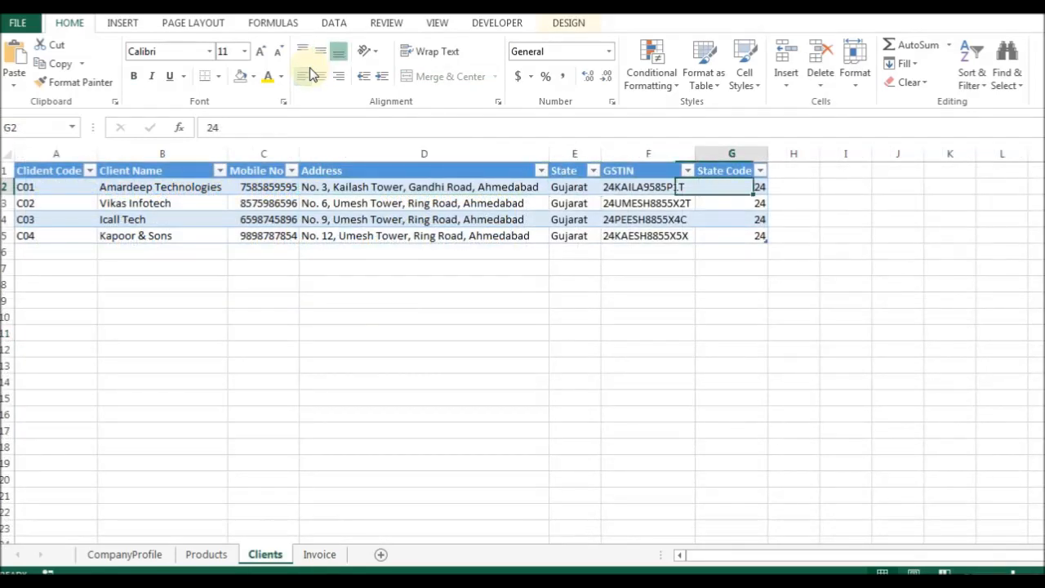
key("ctrl+Page_Down")
Insert an entire blank row 11 above the product table.
key("Left")
key("Down")
key("ctrl+plus")
key("r")
key("Return")
key("Up")
key("Left")
key("Left")
key("Left")
key("Left")
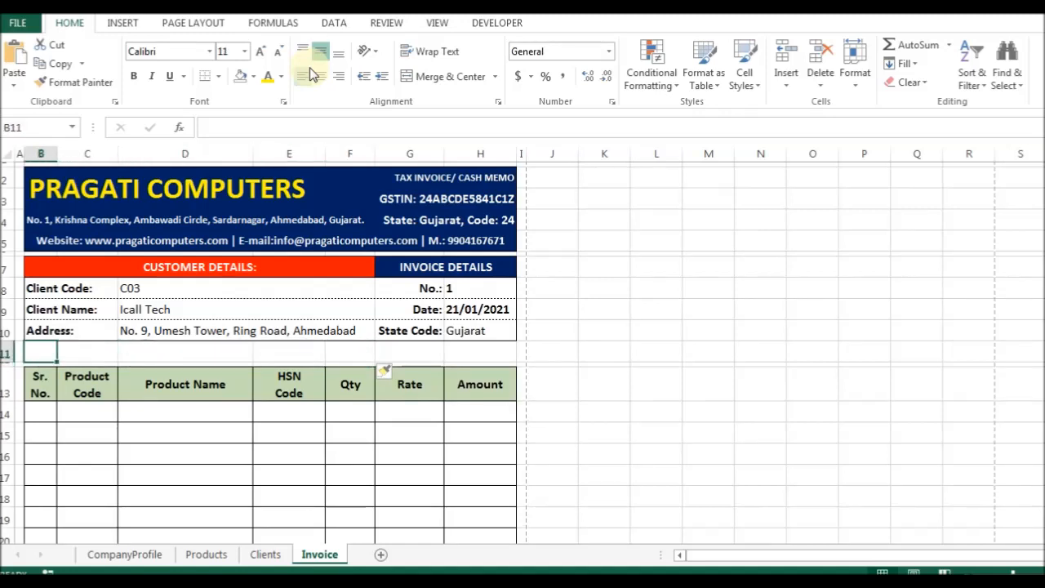
Fill the row 10 layout down into row 11 and label it 'GSTIN:'.
key("shift+Right")
key("shift+Right")
key("shift+Right")
key("shift+Right")
key("shift+Right")
key("shift+Right")
key("ctrl+d")
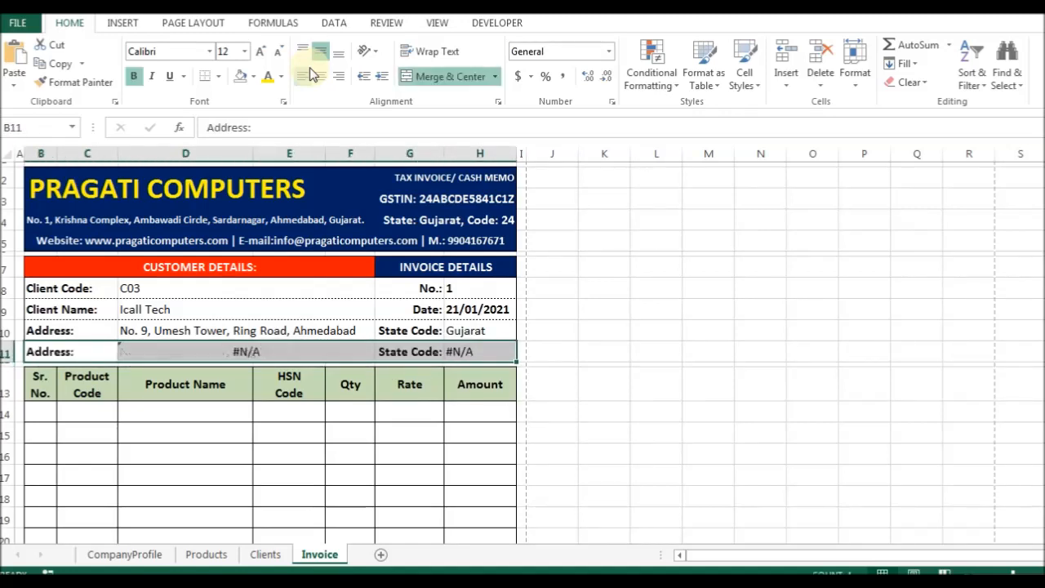
type("GSTIN")
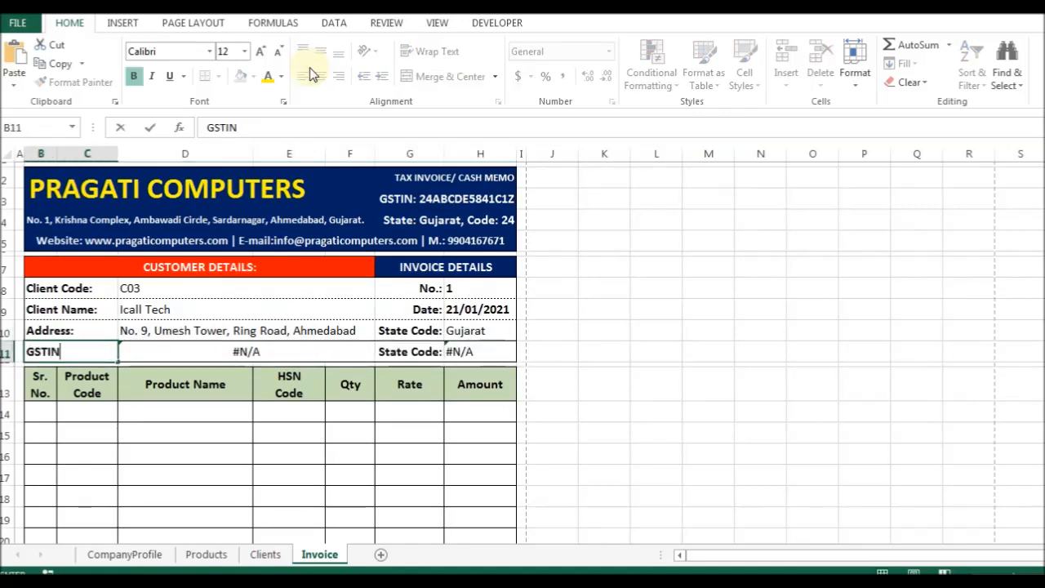
type(":")
key("Tab")
Unmerge the GSTIN value cells in row 11.
key("ctrl+1")
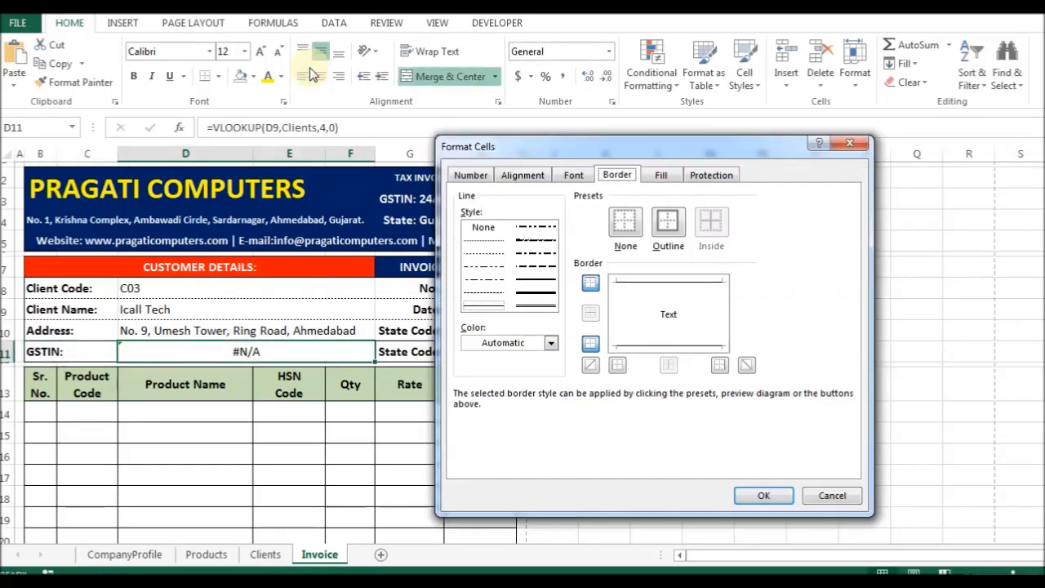
key("a")
key("alt+m")
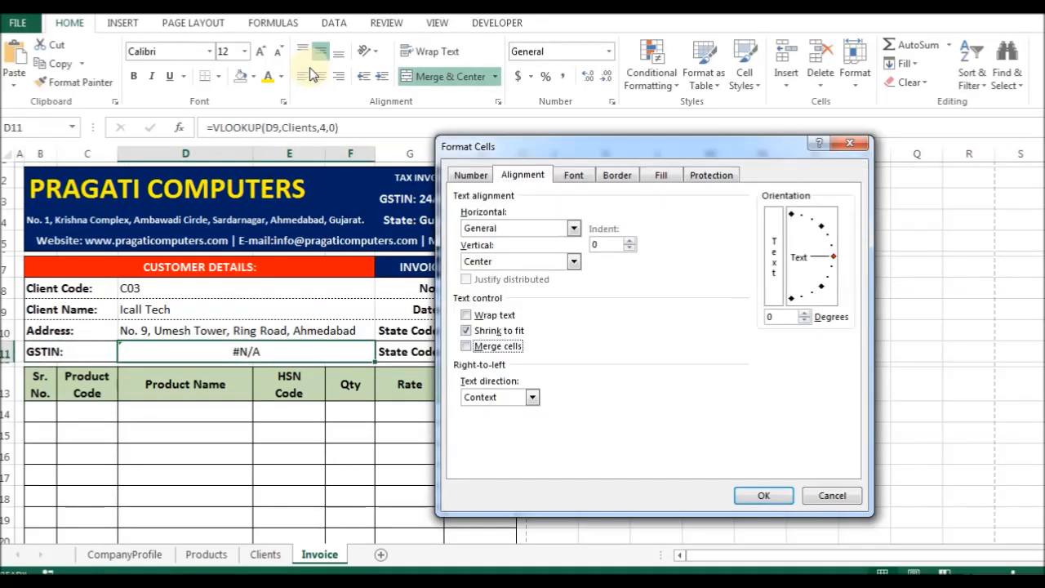
key("Return")
Clear the copied address lookup from the GSTIN value cell, abandoning a first VLOOKUP attempt.
key("Right")
key("Right")
key("Right")
key("Left")
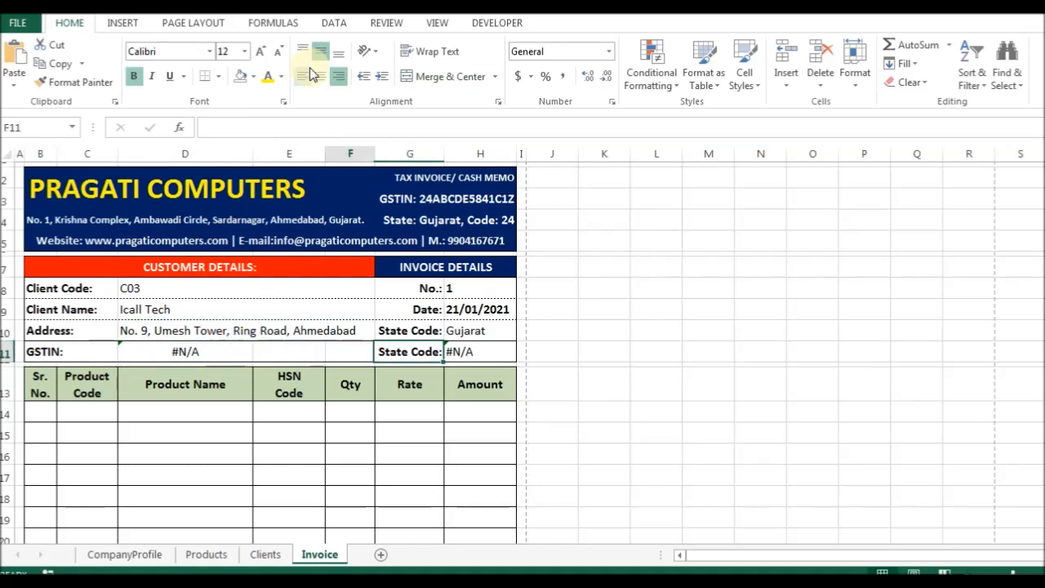
key("Left")
key("Left")
key("Delete")
type("=vl")
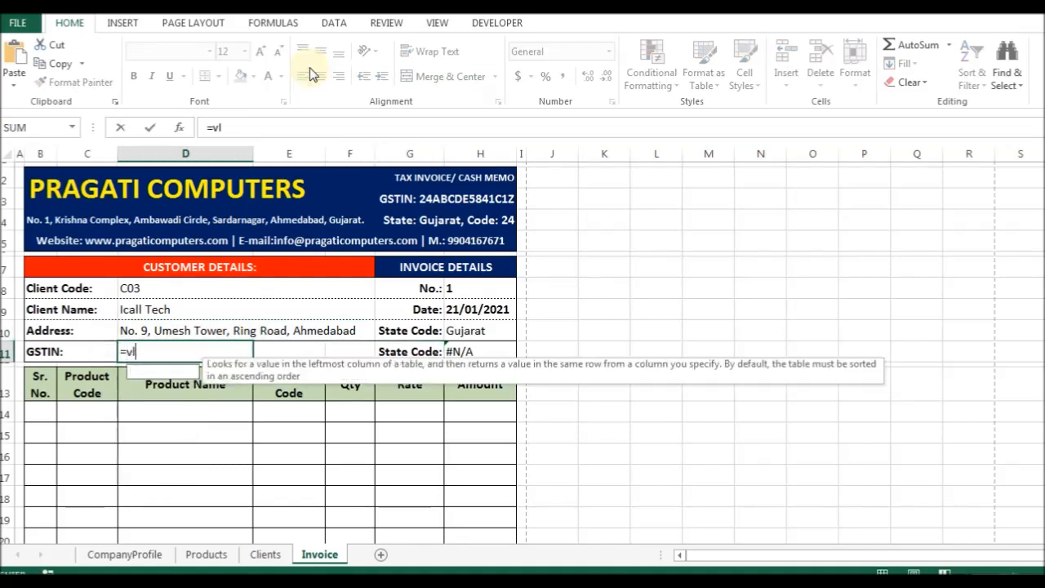
key("Tab")
key("Left")
type(",")
key("Escape")
Enter =VLOOKUP(D8,Clients,5,0) in the GSTIN value cell D11.
type("=chj")
key("Tab")
key("Left")
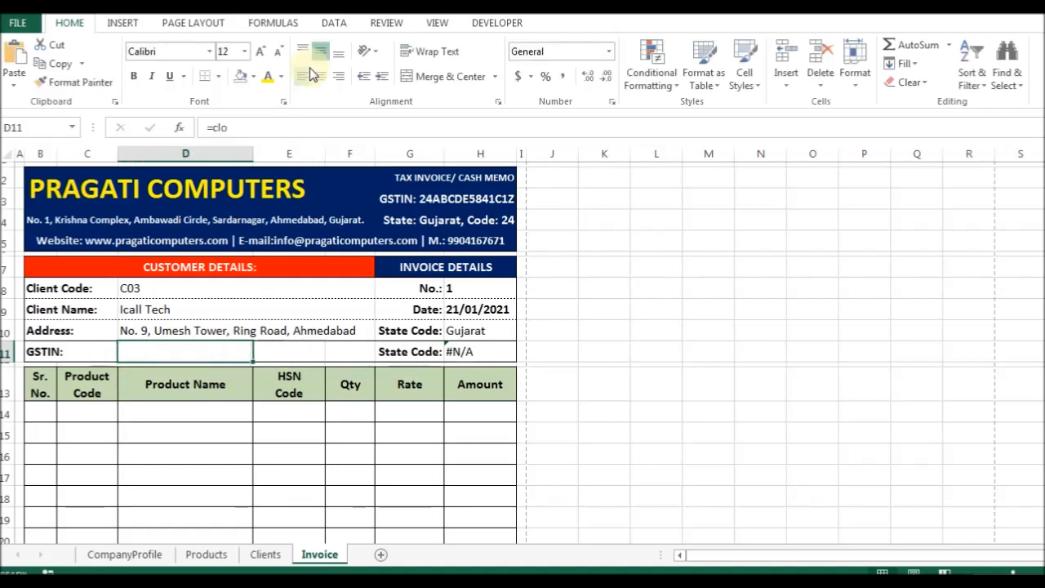
type("=vlo")
key("Tab")
key("Up")
key("Up")
key("Up")
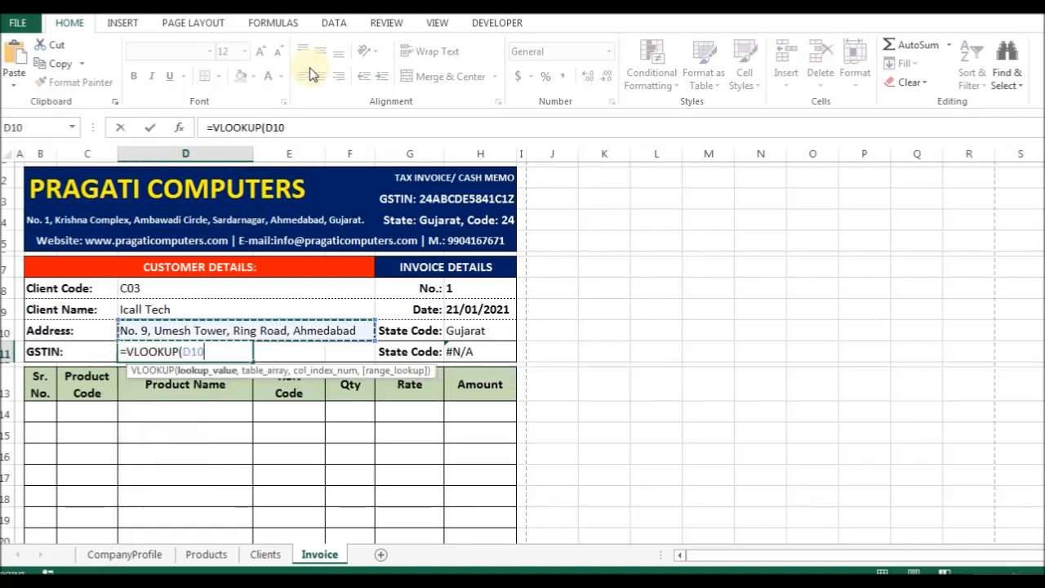
type(",cl")
key("Down")
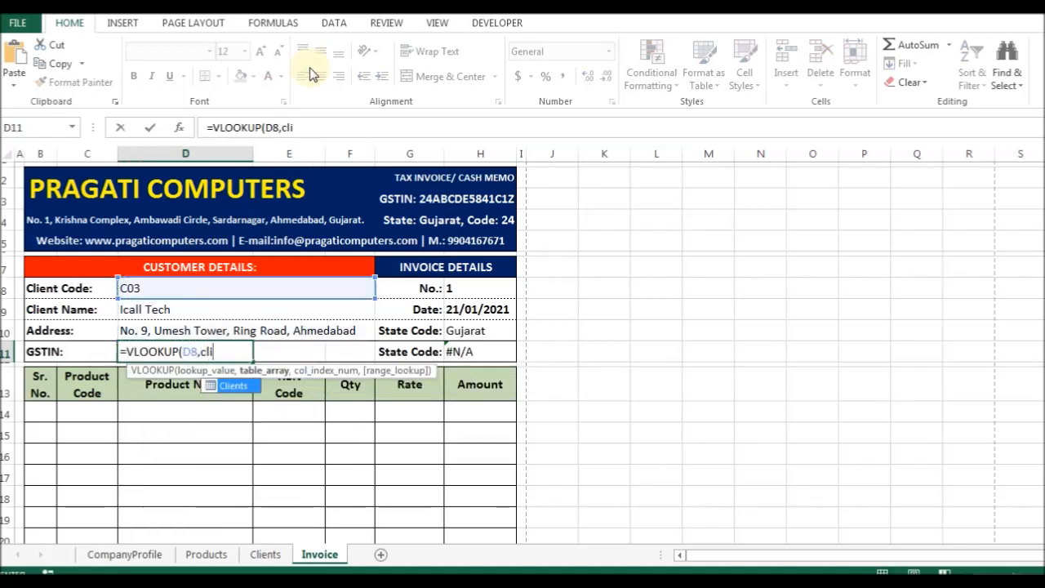
key("Tab")
type(",5,0")
key("ctrl+Return")
Change D11's column index so it reads =VLOOKUP(D8,Clients,6,0), showing the client's GSTIN.
key("ctrl+1")
key("Escape")
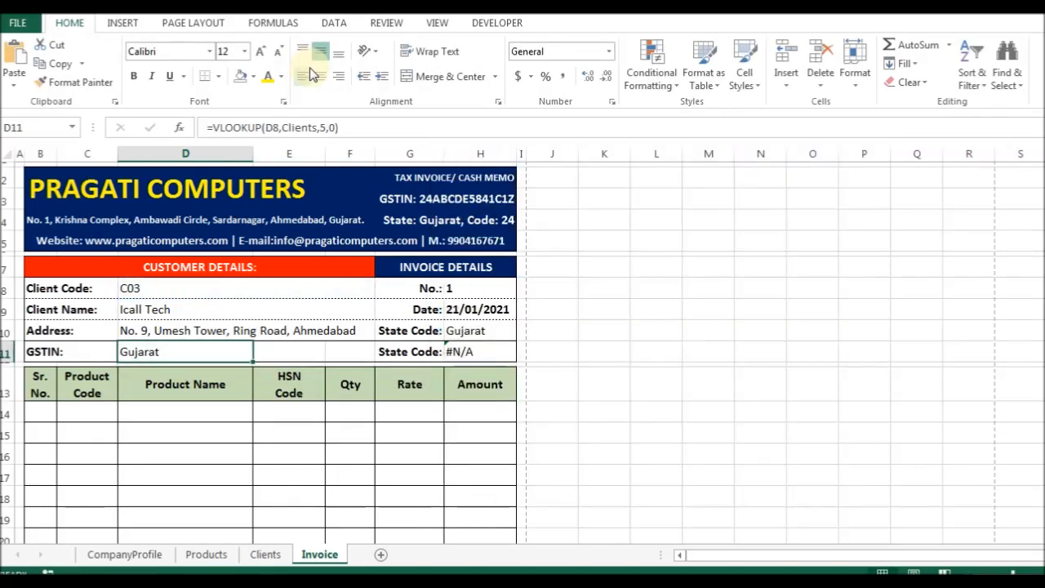
key("F2")
key("Left")
key("Left")
key("Left")
key("BackSpace")
type("4")
key("Return")
key("Up")
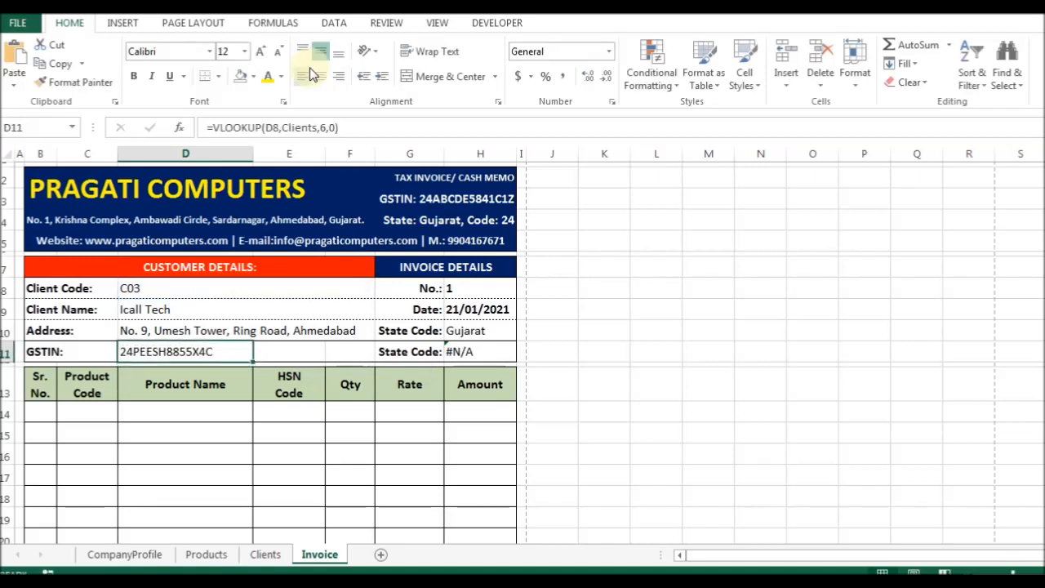
key("Left")
key("Right")
key("Right")
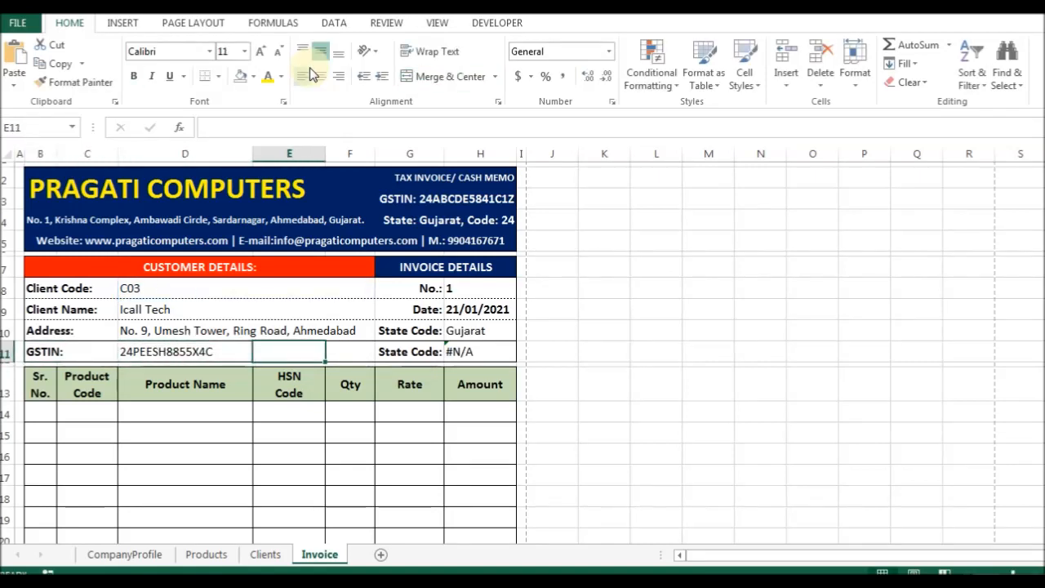
Type a bold 'State:' label in E11.
type("State:")
key("ctrl+Return")
key("ctrl+b")
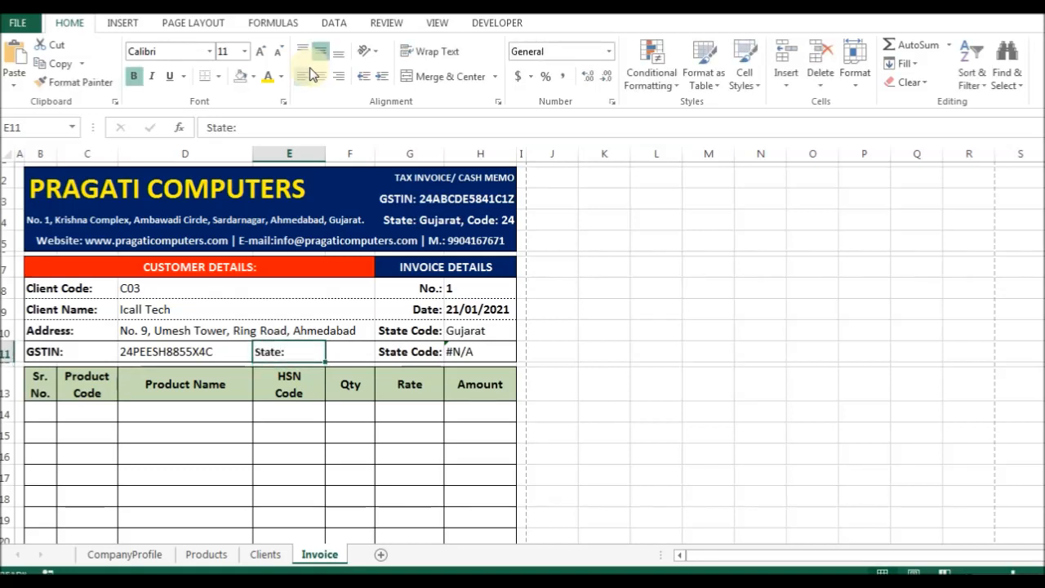
Enter =VLOOKUP(D8,Clients,6,0) in F11.
key("Right")
key("Right")
key("Left")
key("Left")
key("Right")
type("=vlo")
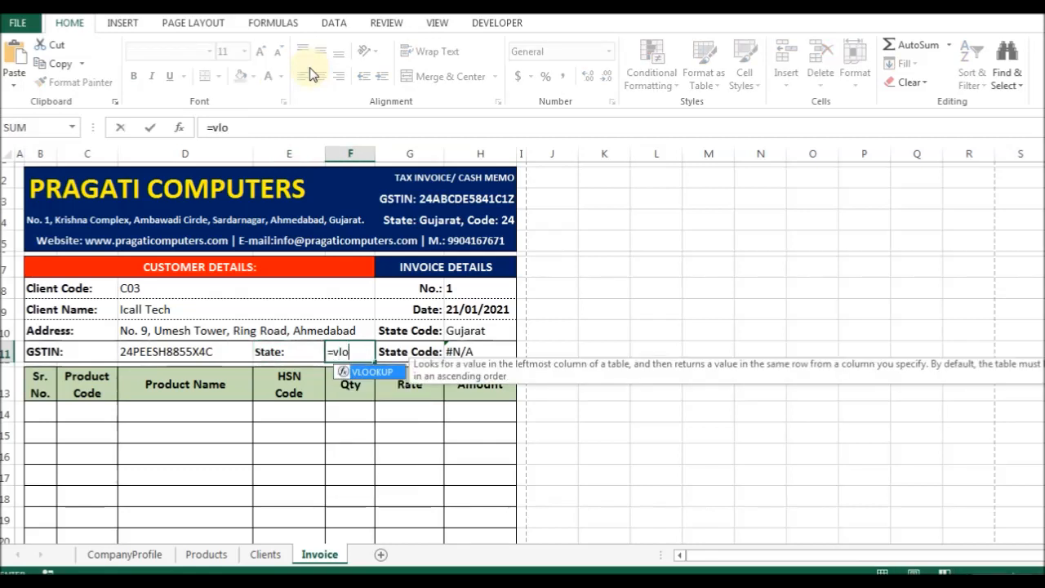
key("Tab")
key("Left")
key("Left")
key("Up")
key("Up")
key("Up")
type(",")
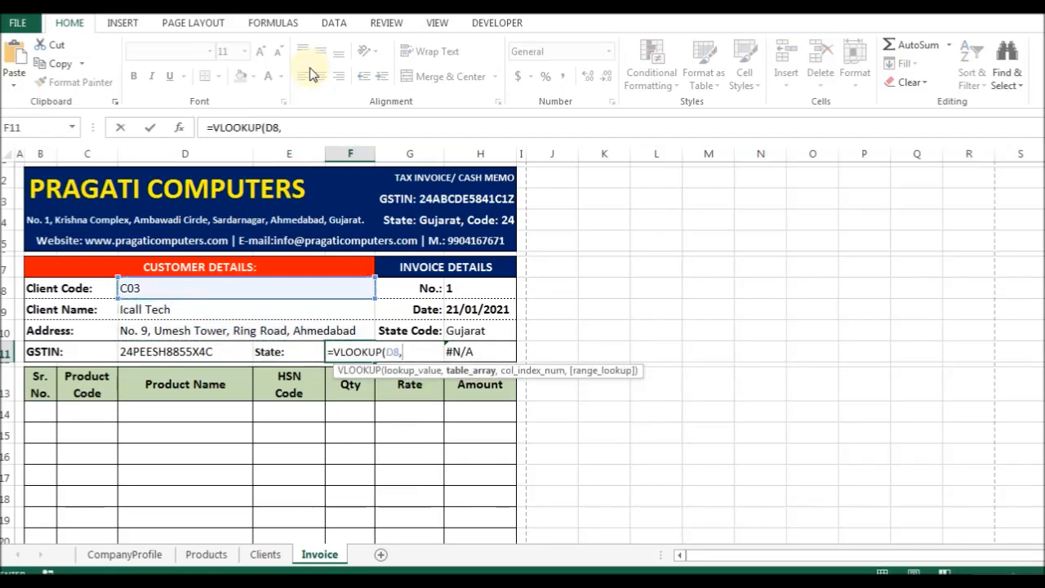
type("cli")
key("Tab")
type(",6,0")
key("Return")
Change F11's column index from 6 to 5 so it shows Gujarat.
key("Up")
key("F2")
key("Left")
key("Left")
key("Left")
key("BackSpace")
type("5")
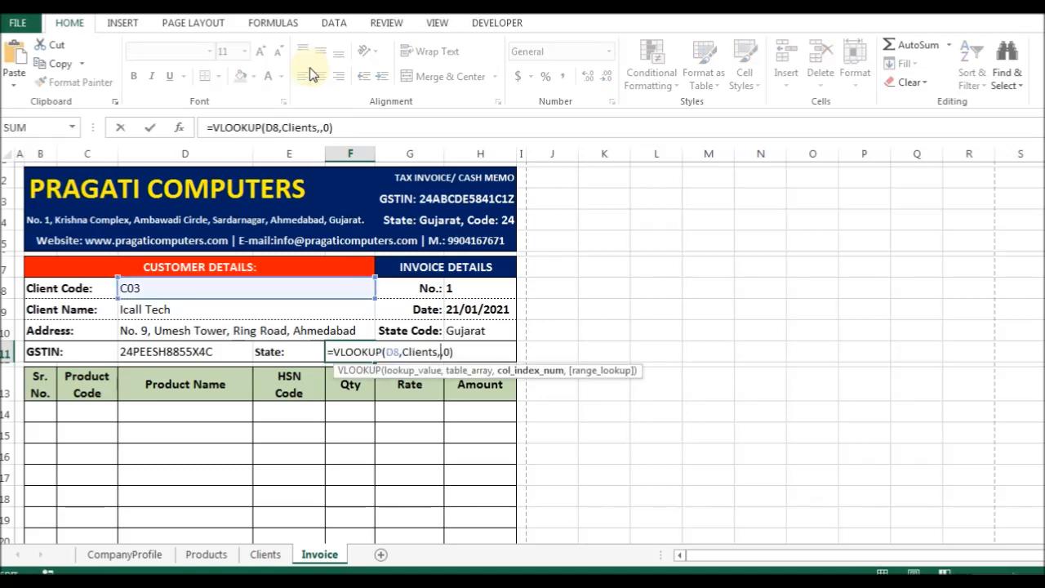
key("Return")
Make the Gujarat state value bold and move to the HSN Code header.
key("Up")
key("ctrl+1")
key("Escape")
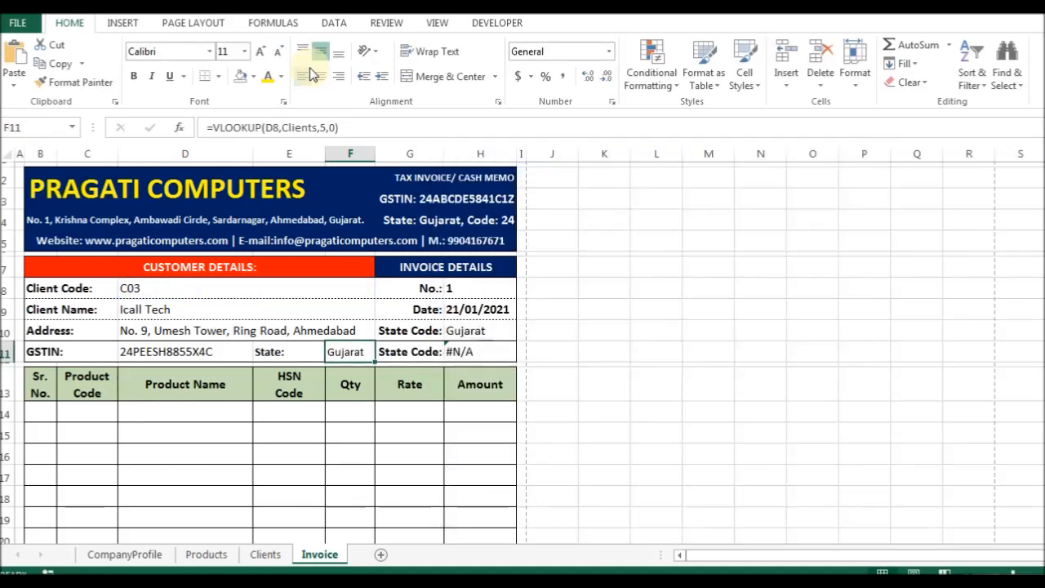
key("Left")
key("Right")
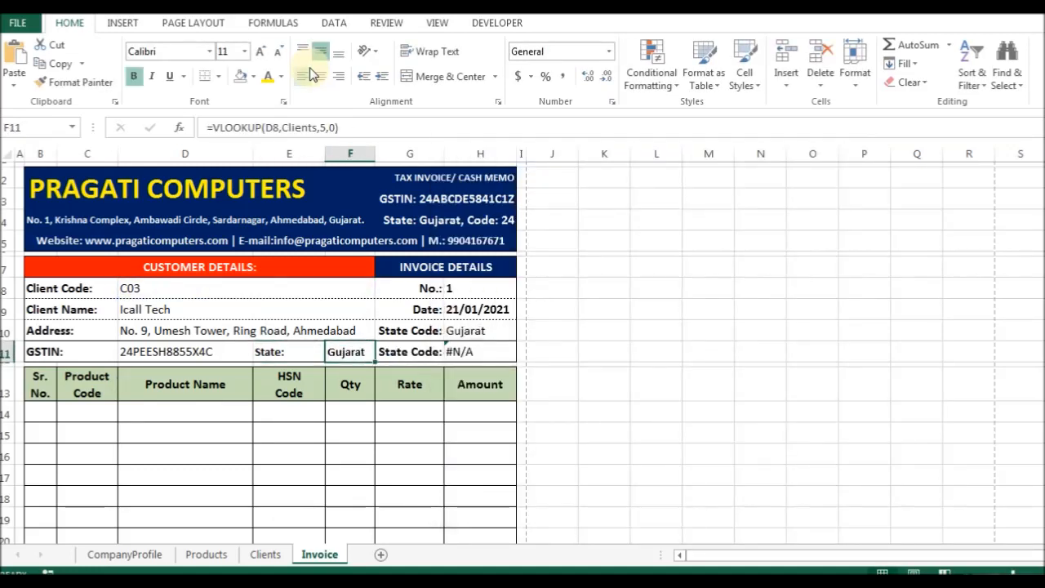
key("Left")
key("Down")
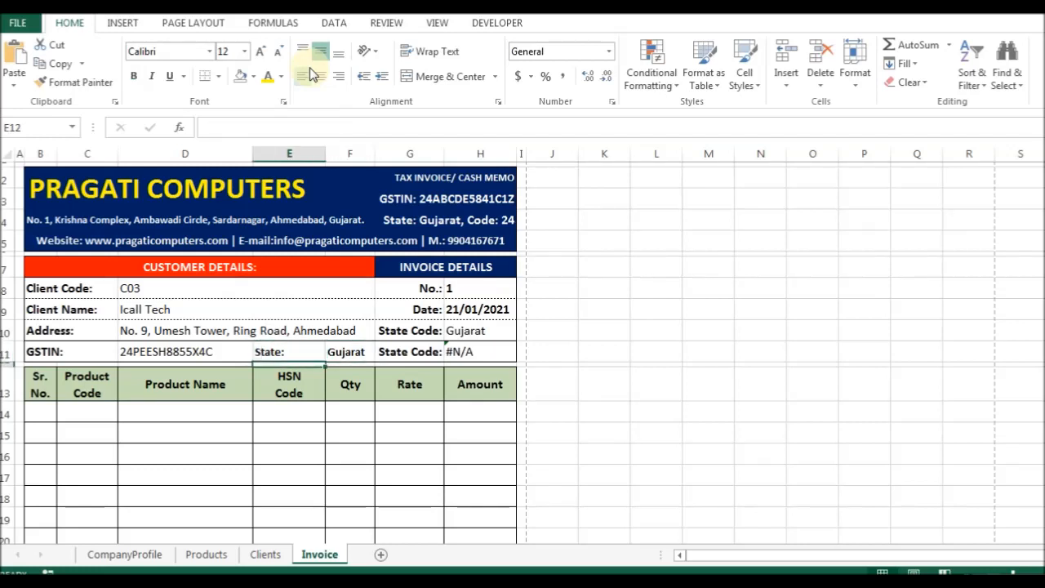
key("Down")
key("alt+o")
Set the HSN Code column E to width 10 and resize the Qty column F.
key("c")
type("w10")
key("Return")
key("Right")
key("alt+o")
type("cw8")
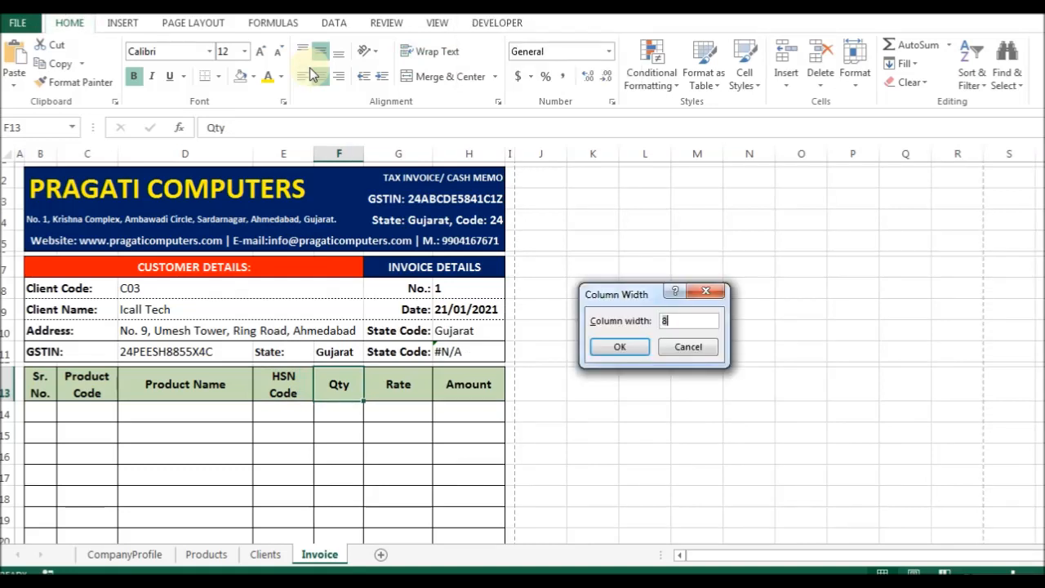
type("0")
key("Return")
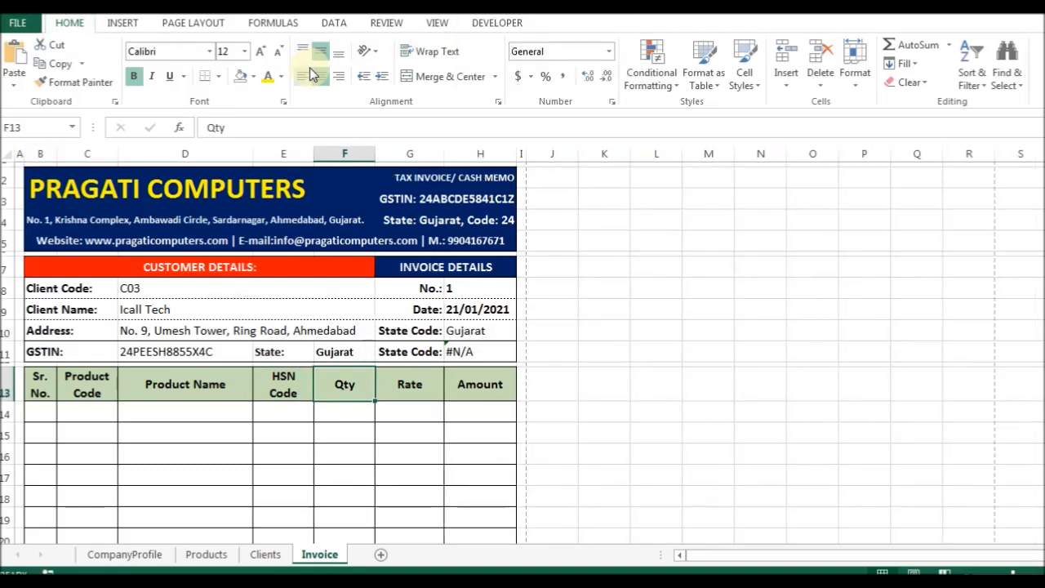
Set the Rate column G to width 12, cancelling a width change on column H.
key("Right")
key("alt+o")
key("c")
key("w")
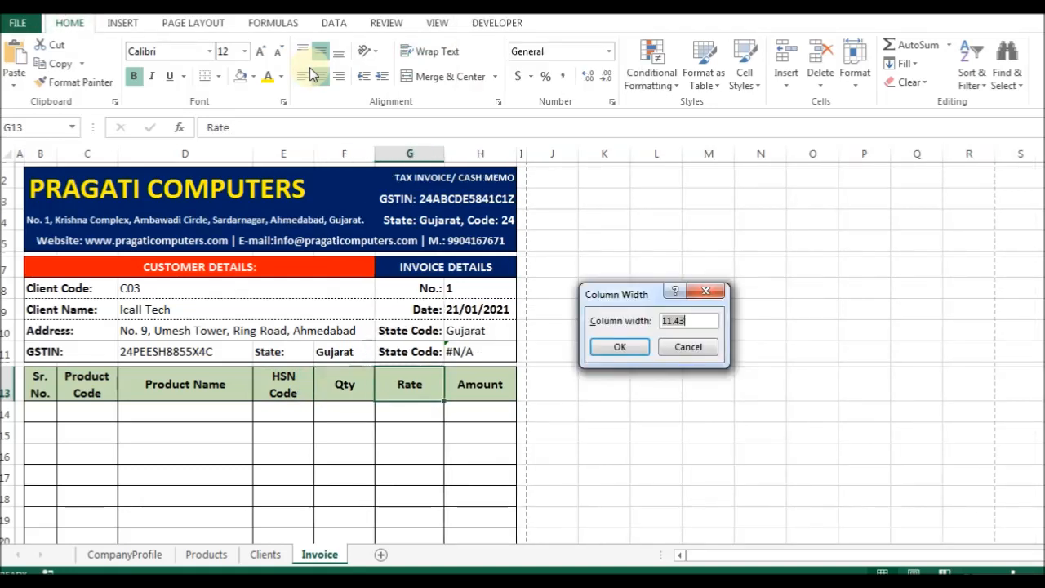
type("12")
key("Return")
key("Right")
key("alt+o")
key("c")
key("w")
key("Return")
key("Left")
Set the Rate column to width 11 and the Amount column to width 13.
key("alt+o")
type("cw11")
key("Return")
key("Right")
key("alt+o")
type("cw")
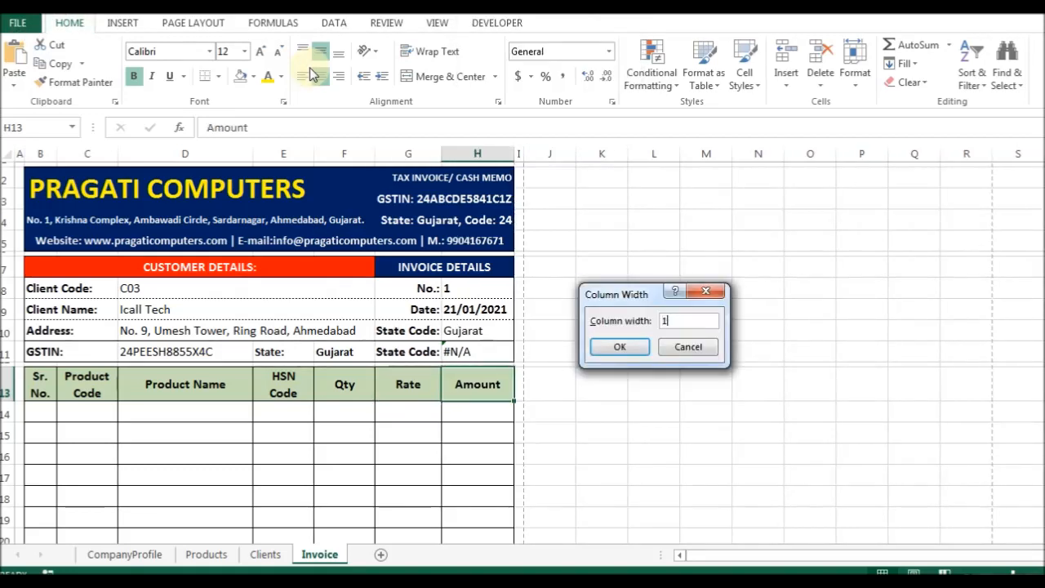
type("13")
key("Return")
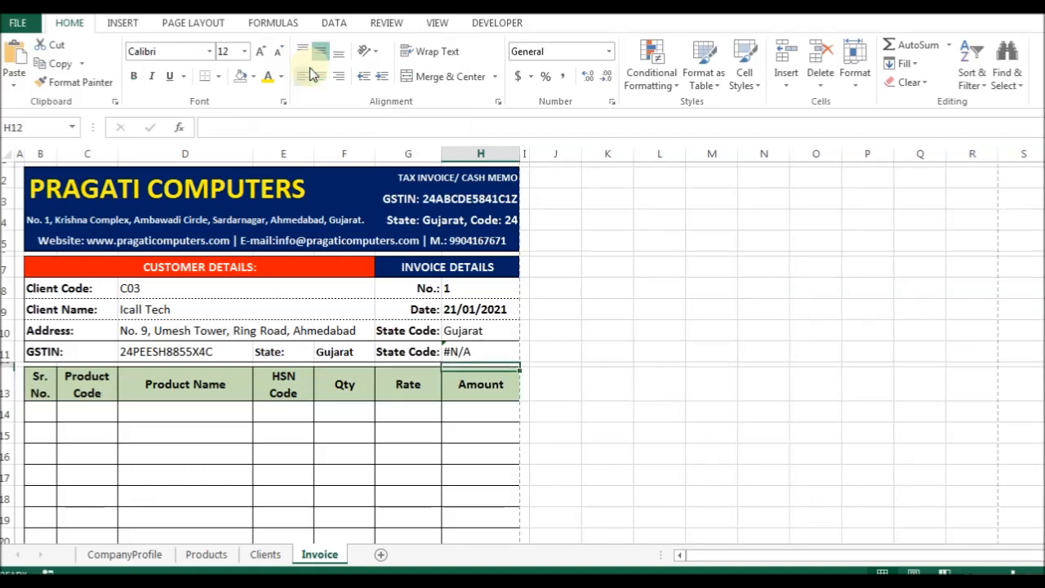
Re-enter H11's State Code formula, which still shows #N/A.
key("Left")
key("Left")
key("Right")
key("Up")
key("Right")
key("F2")
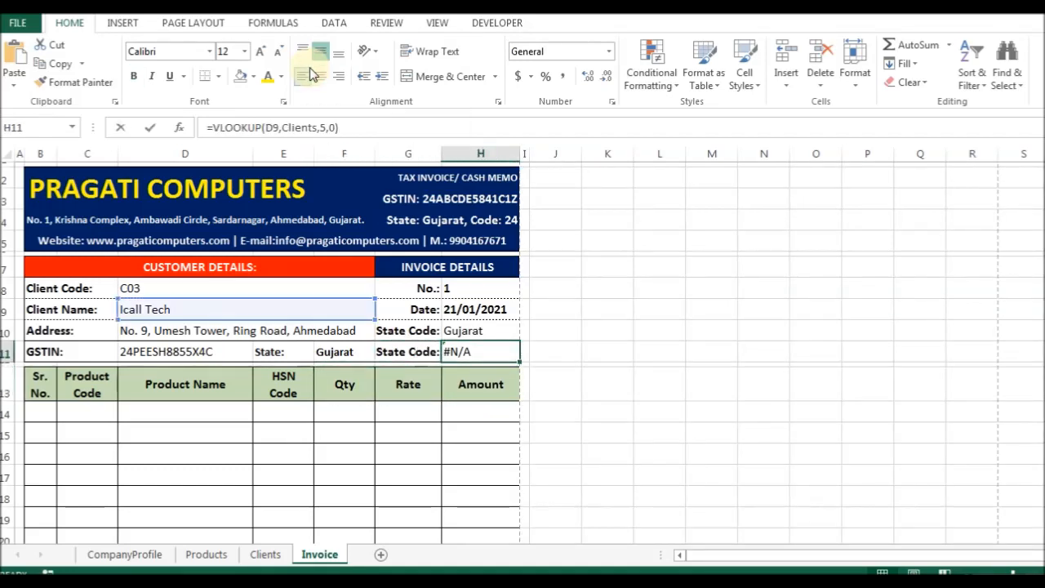
key("ctrl+Return")
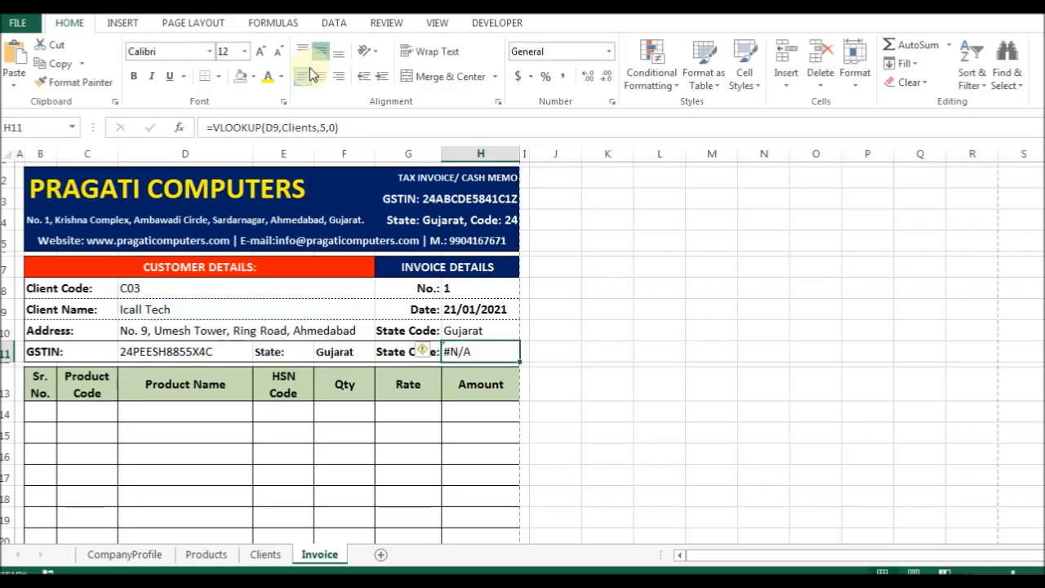
Check on the Clients sheet which column holds the State Code.
key("ctrl+Page_Up")
key("Left")
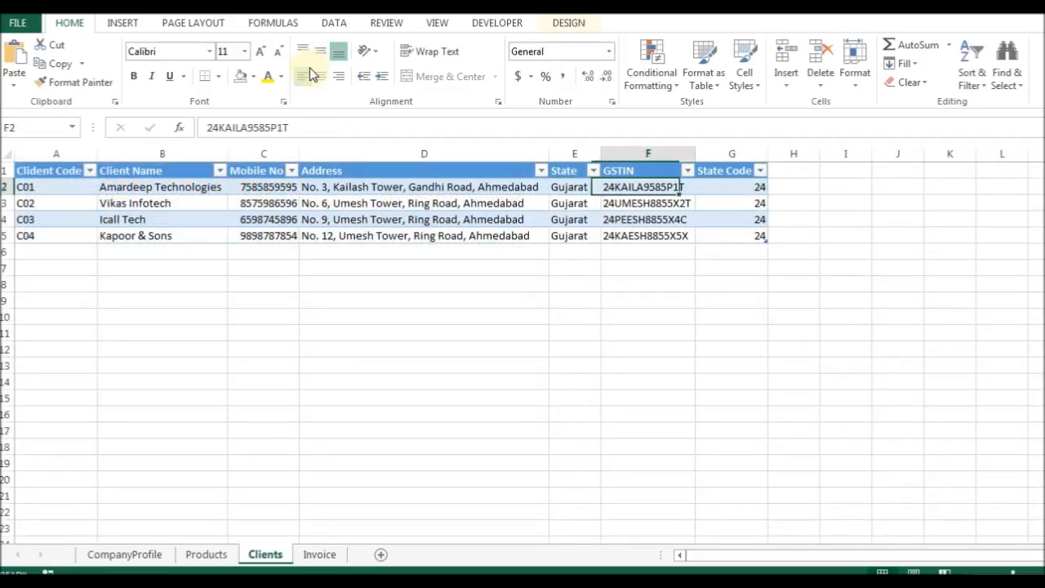
key("Right")
key("Up")
key("ctrl+Page_Down")
Change H11's lookup reference from D9 to C9.
key("F2")
key("Left")
key("Left")
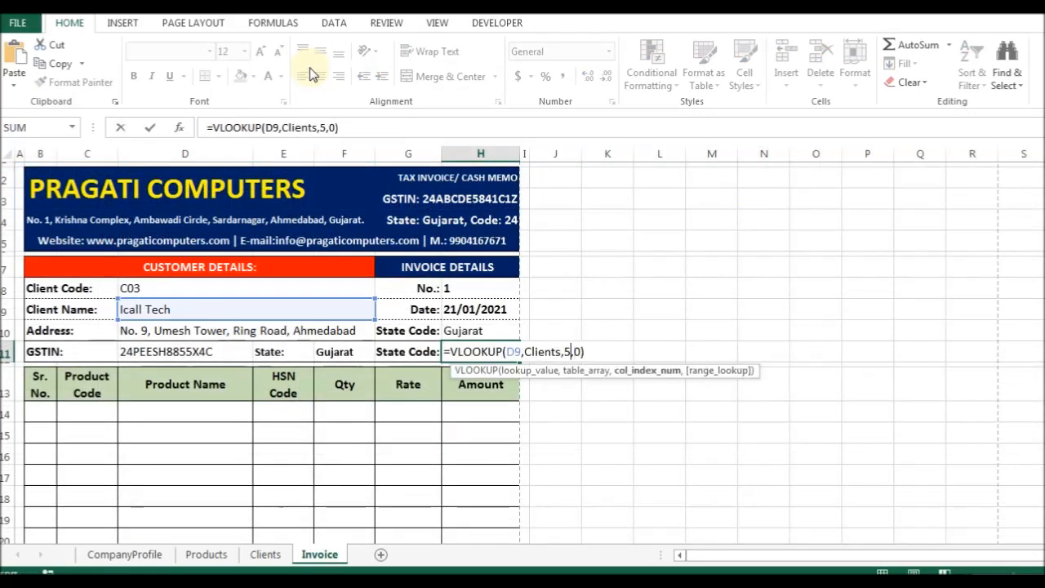
key("Left")
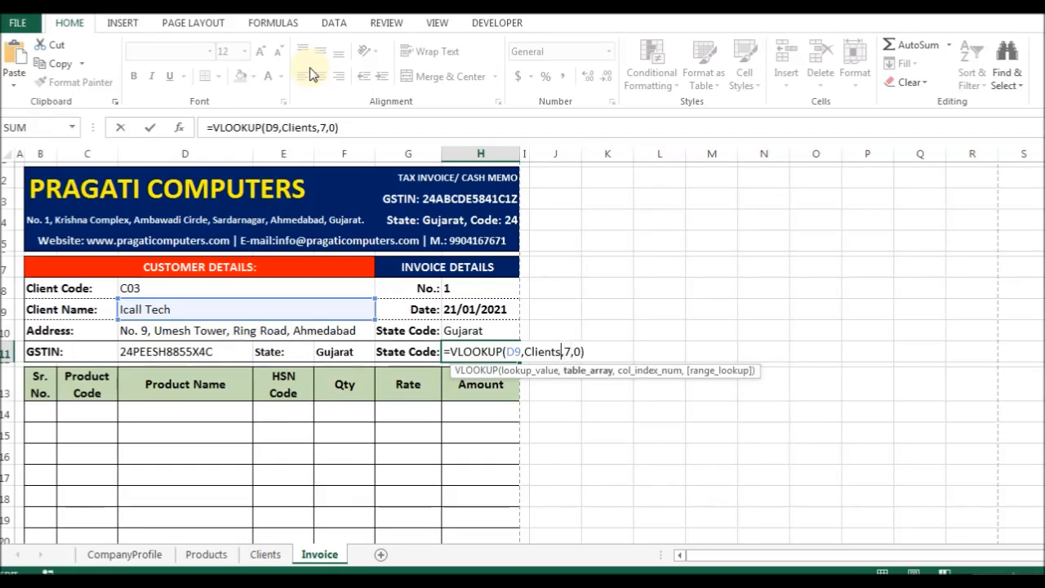
key("Left")
key("Left")
key("BackSpace")
key("BackSpace")
type("C9")
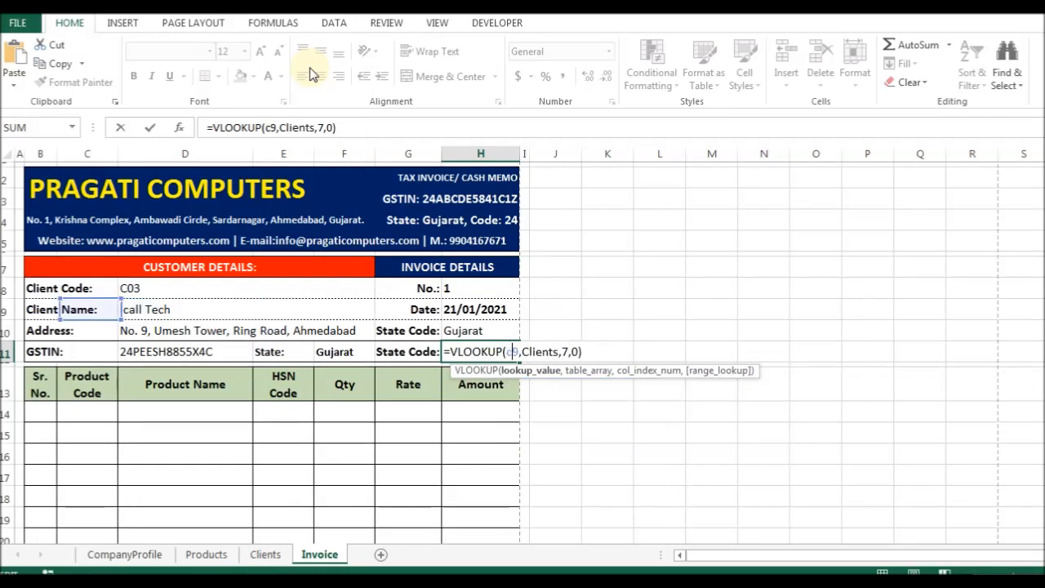
key("Return")
Change H11's column index from 7 to 5.
key("Up")
key("F2")
key("Left")
key("Left")
key("Left")
key("Left")
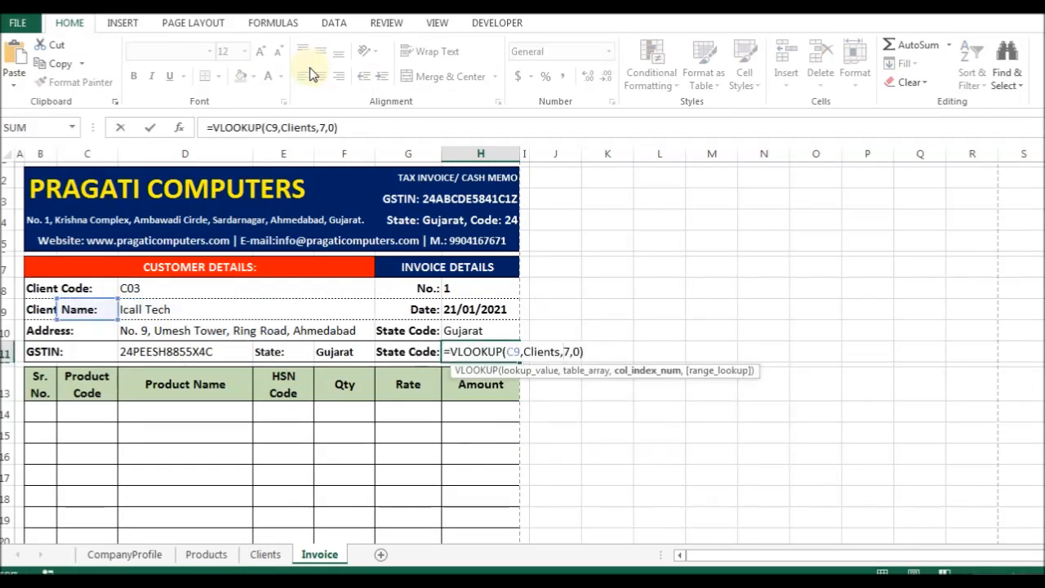
key("Delete")
type("5")
key("Return")
Correct H11 to =VLOOKUP(D8,Clients,7,0) so State Code shows 24.
key("F2")
key("Left")
key("Left")
key("Left")
key("Left")
key("Left")
key("Left")
key("Left")
key("Left")
key("Left")
key("Delete")
type("8")
key("Right")
key("Right")
key("Right")
key("Right")
key("Right")
key("Right")
key("Right")
key("Right")
key("Right")
key("Right")
key("Right")
type("7")
key("Return")
Review H11's formula, then start editing the word 'Code' in the G10 State Code: label.
key("Up")
key("F2")
key("Escape")
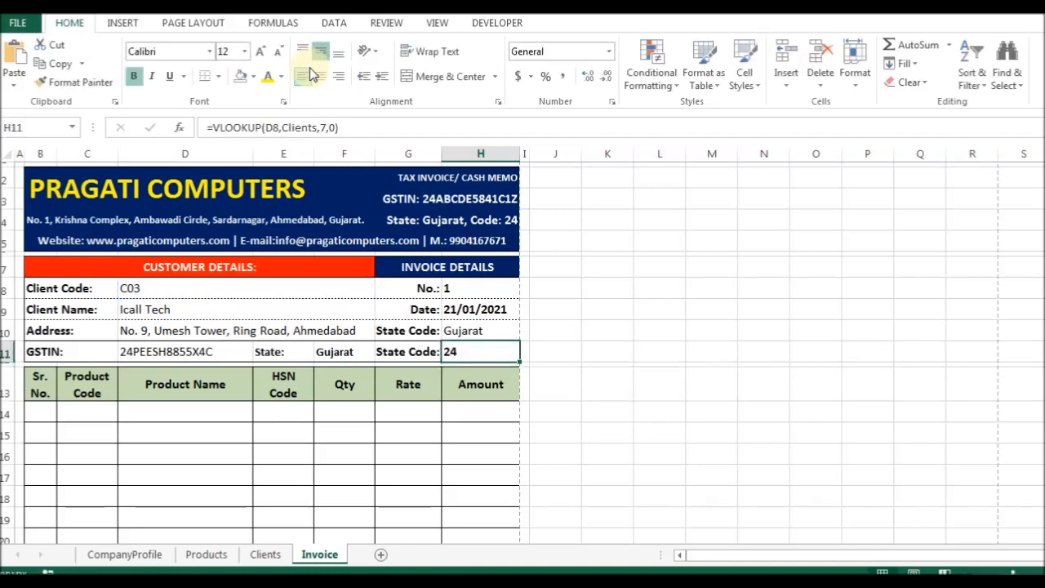
key("Up")
key("Left")
key("F2")
key("Left")
key("Left")
key("Left")
key("Left")
key("Left")
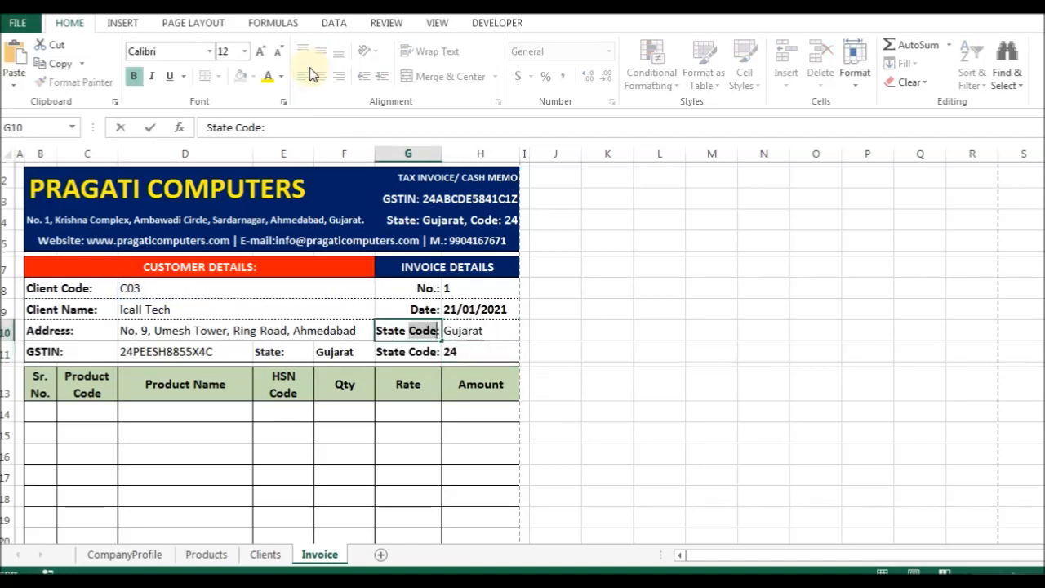
Cancel the label edit and re-merge the address value across D10:H10.
key("Delete")
key("Escape")
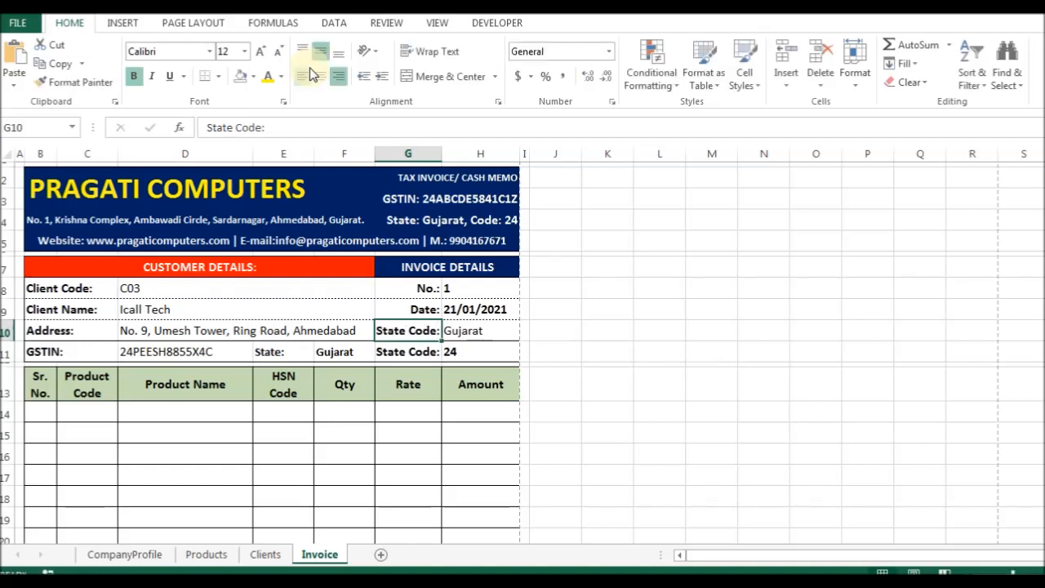
key("ctrl+z")
key("ctrl+z")
key("ctrl+z")
key("shift+Right")
key("shift+Right")
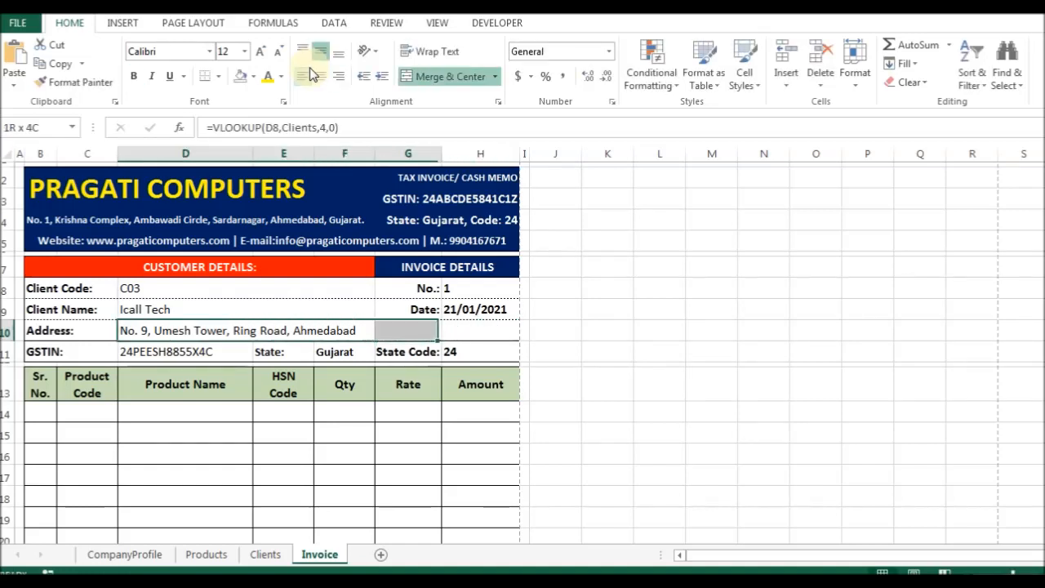
key("ctrl+1")
key("Return")
Add a dotted border line between the Address row and the GSTIN row.
key("Up")
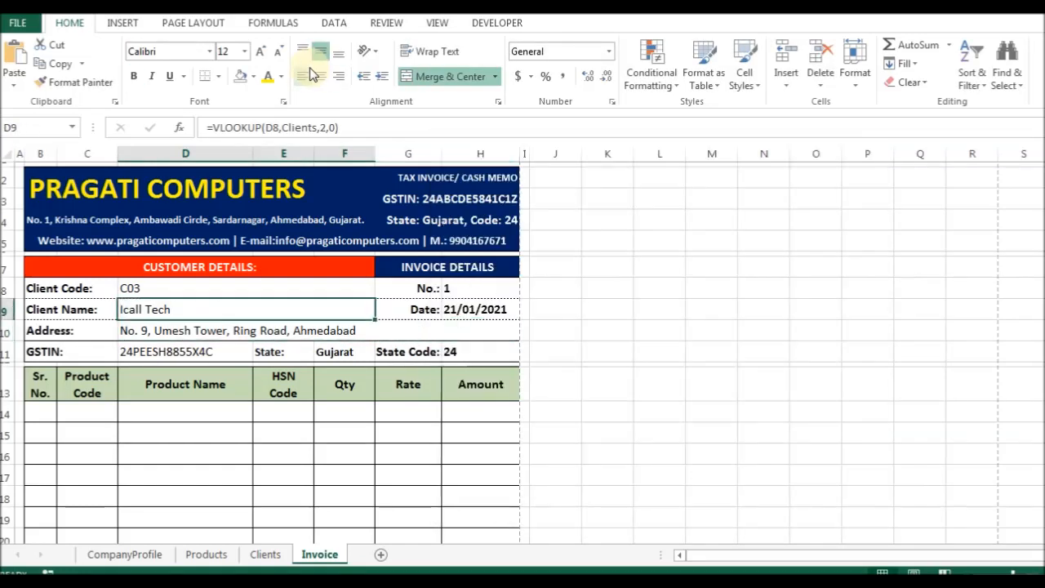
key("Down")
key("Left")
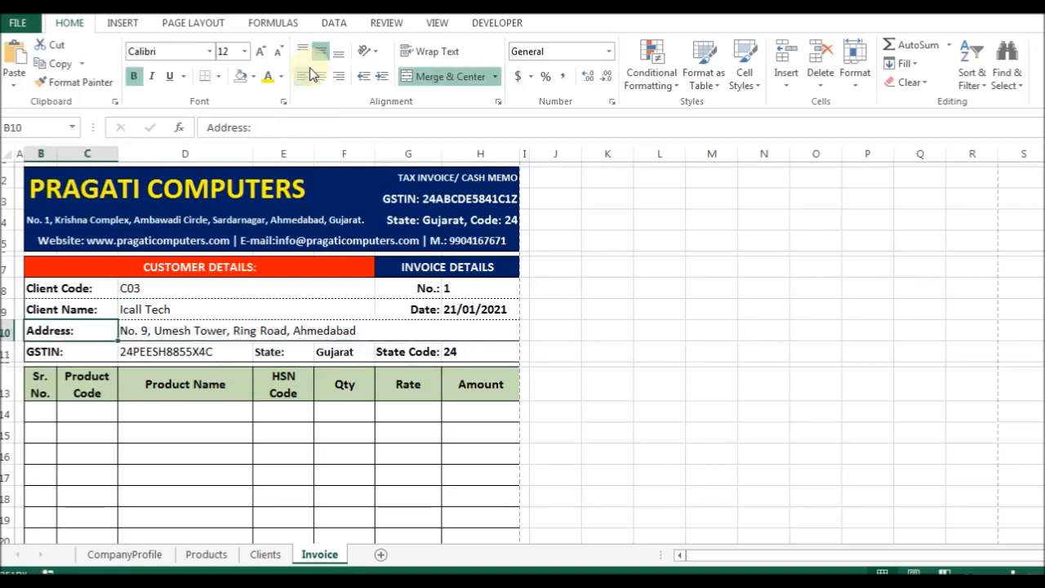
key("shift+Right")
key("shift+Right")
key("ctrl+1")
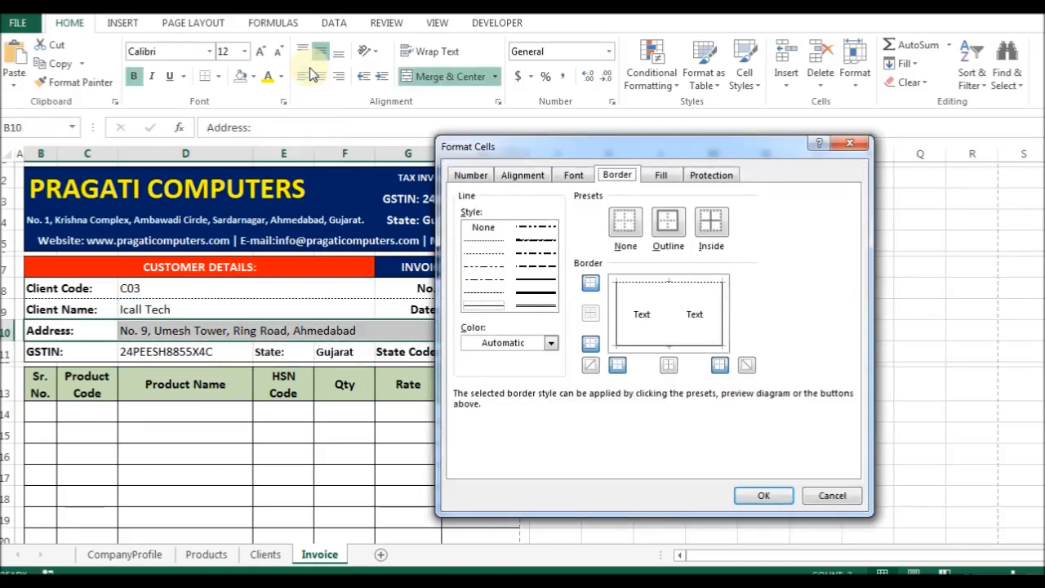
left_click(480, 251)
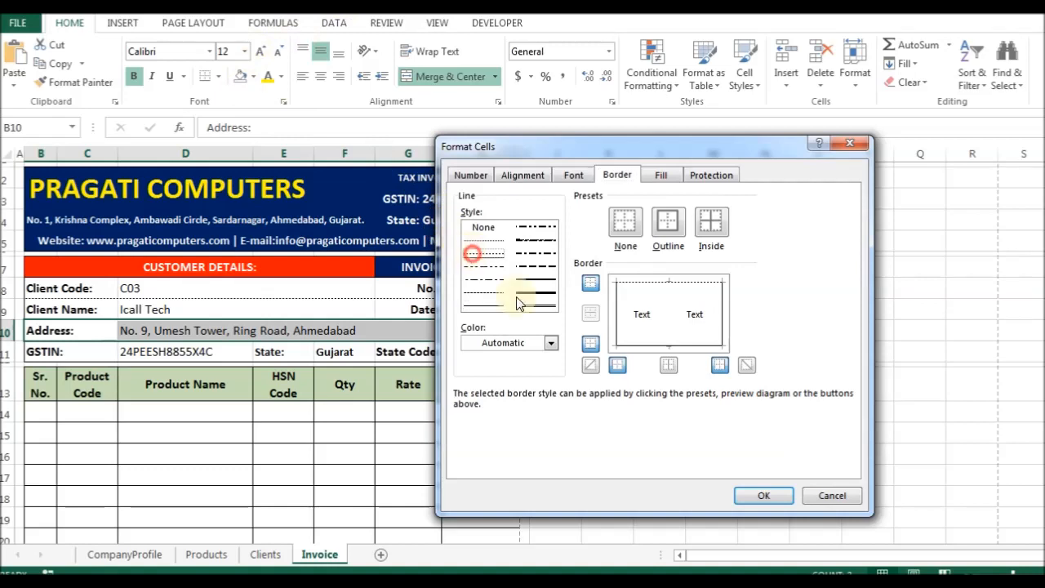
left_click(594, 344)
left_click(763, 495)
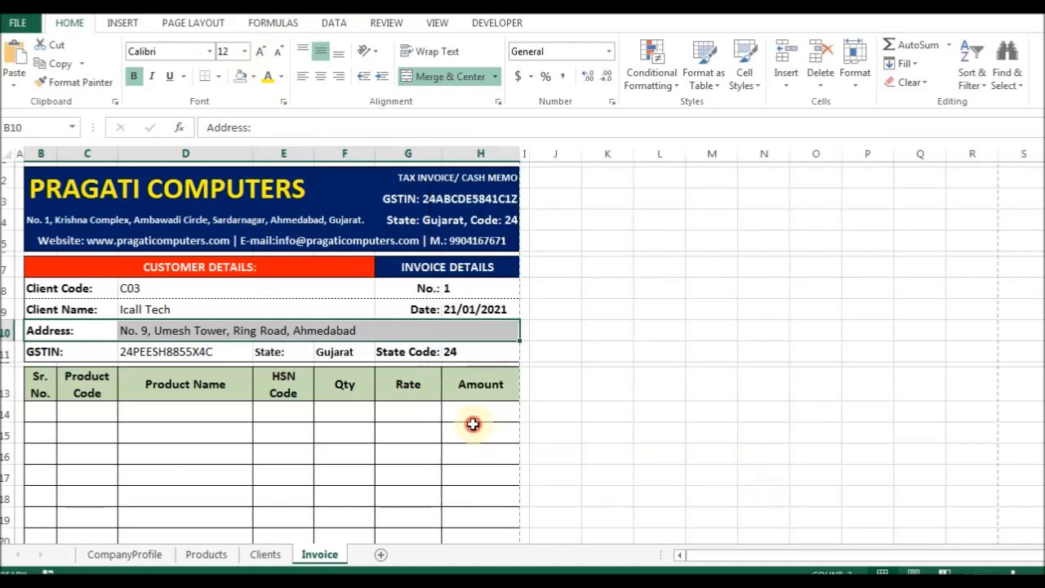
Check the address, date and State Code 24 values, then select the customer and invoice detail rows.
left_click(265, 331)
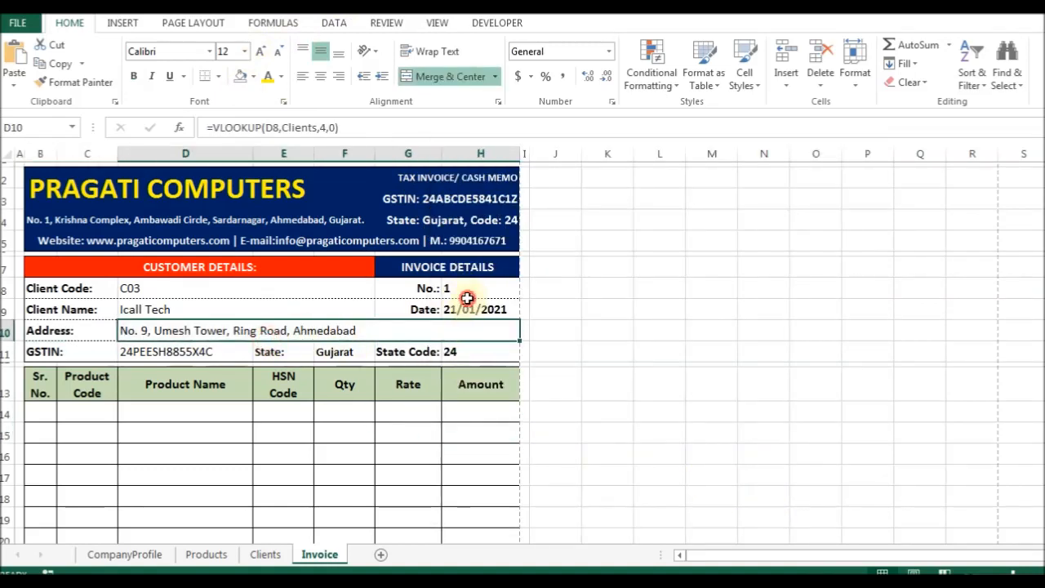
left_click(466, 308)
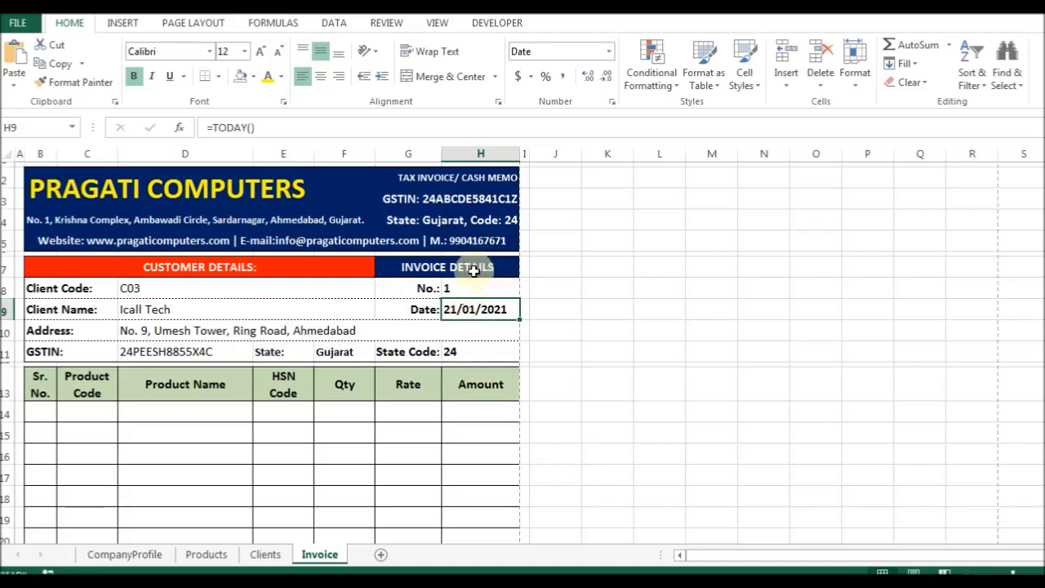
left_click(471, 351)
left_click(424, 351)
left_click(464, 354)
left_click_drag(465, 291, 446, 345)
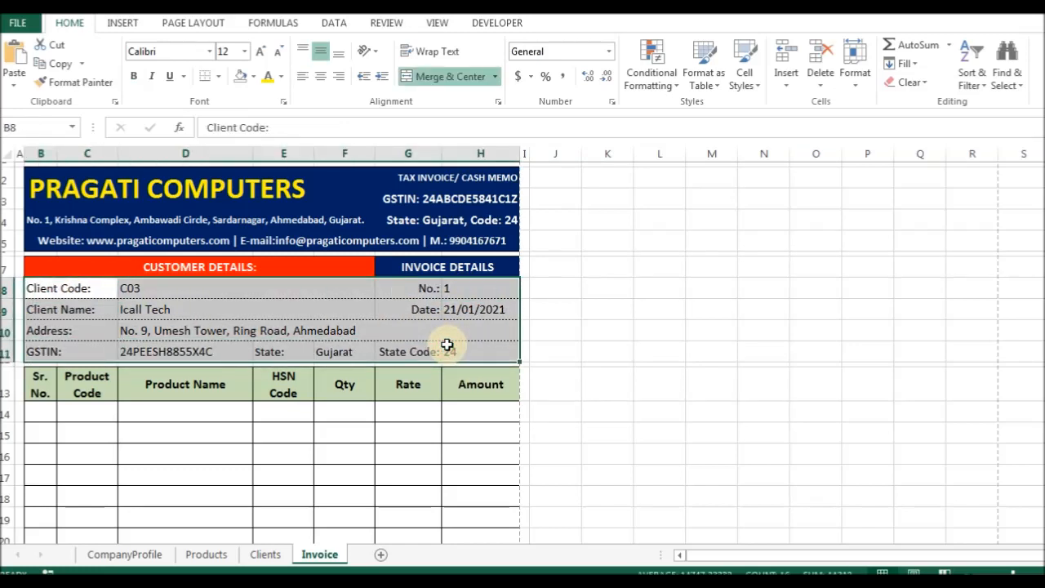
Bold the client code, client name, address, GSTIN and state Gujarat values.
key("Left")
key("Right")
key("Right")
key("ctrl+b")
key("Down")
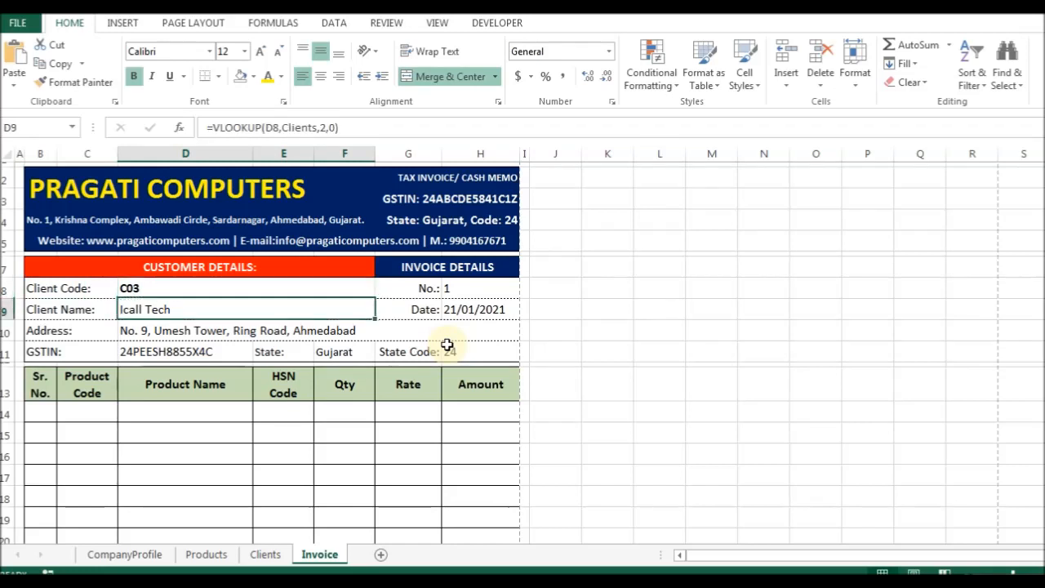
key("ctrl+b")
key("Down")
key("ctrl+b")
key("Down")
key("ctrl+b")
key("Right")
key("Right")
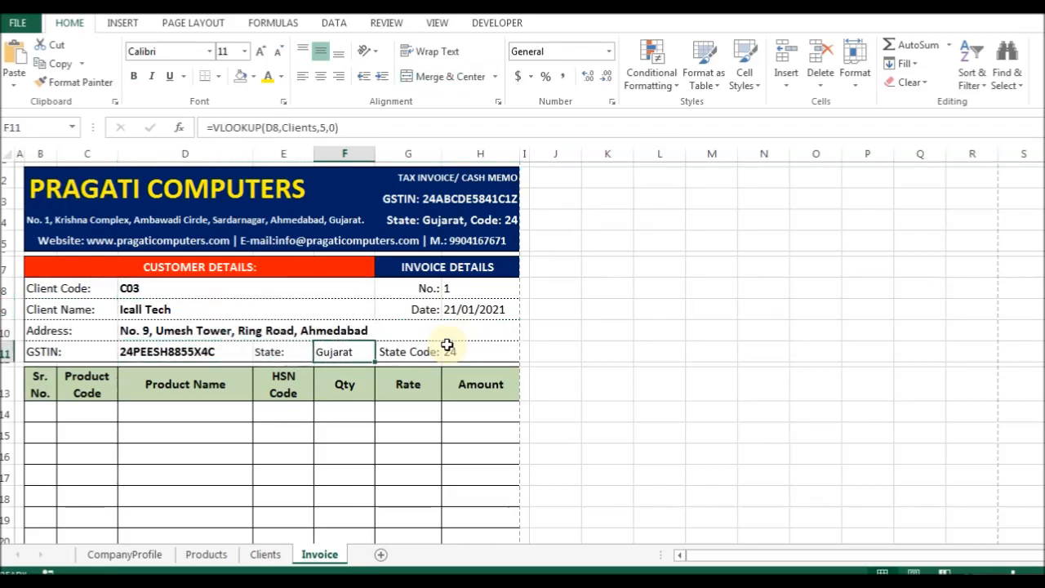
key("ctrl+b")
key("Right")
key("Right")
key("Up")
key("Up")
key("Up")
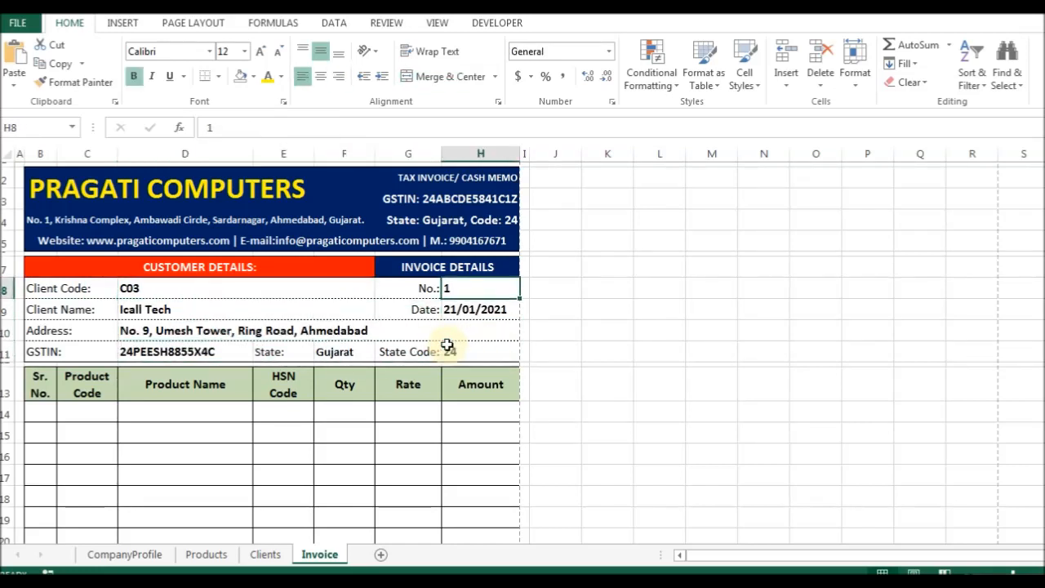
Colour the invoice number and date values dark blue, then check the other detail values.
left_click_drag(469, 295, 474, 324)
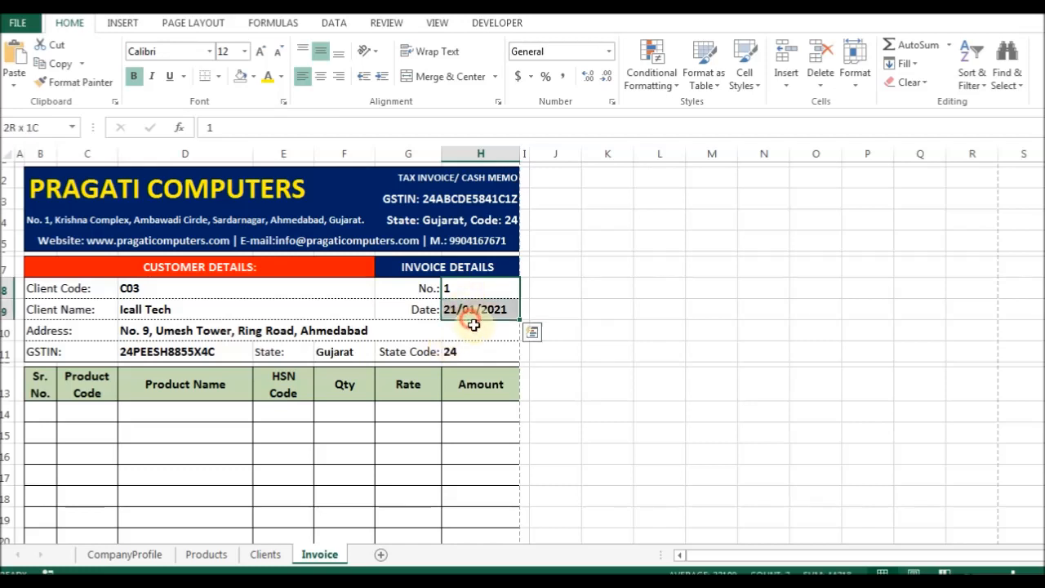
left_click(281, 77)
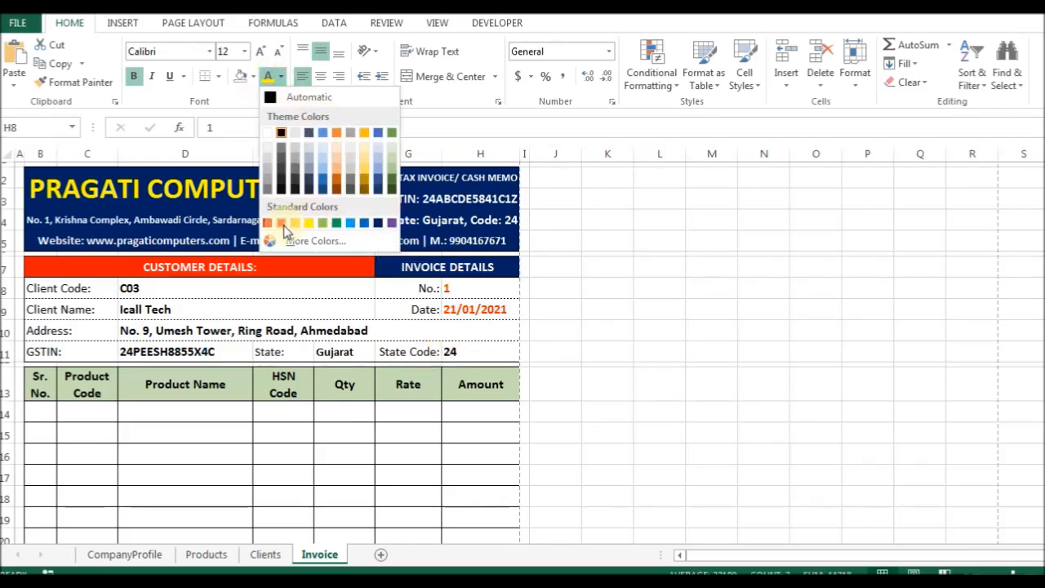
left_click(377, 223)
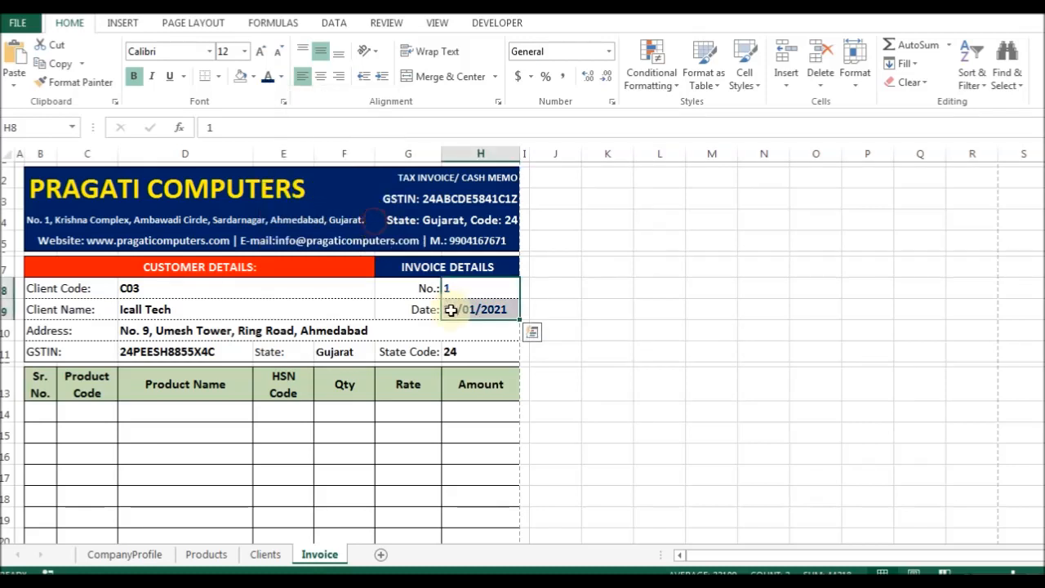
left_click(462, 352)
left_click(155, 333)
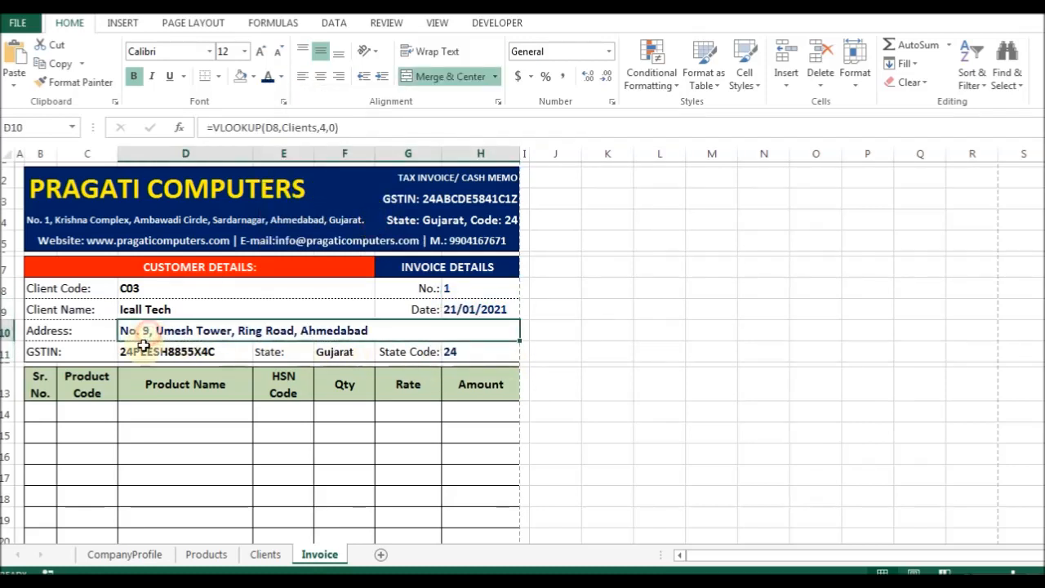
left_click(147, 349)
left_click(145, 307)
left_click(141, 289)
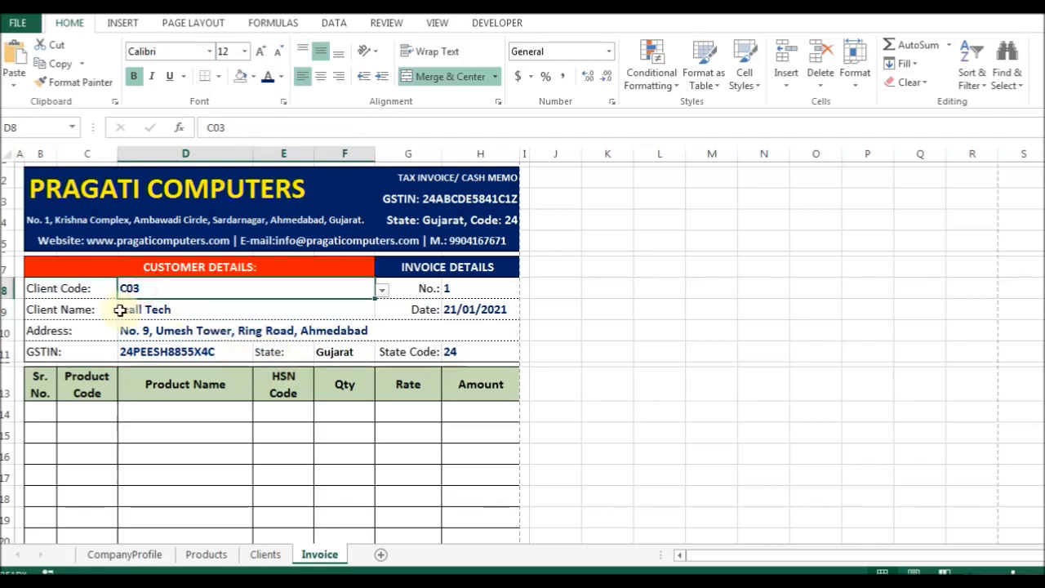
Test the client lookup by choosing C01 from the client code list, then switch back to C03.
left_click(382, 290)
left_click(238, 318)
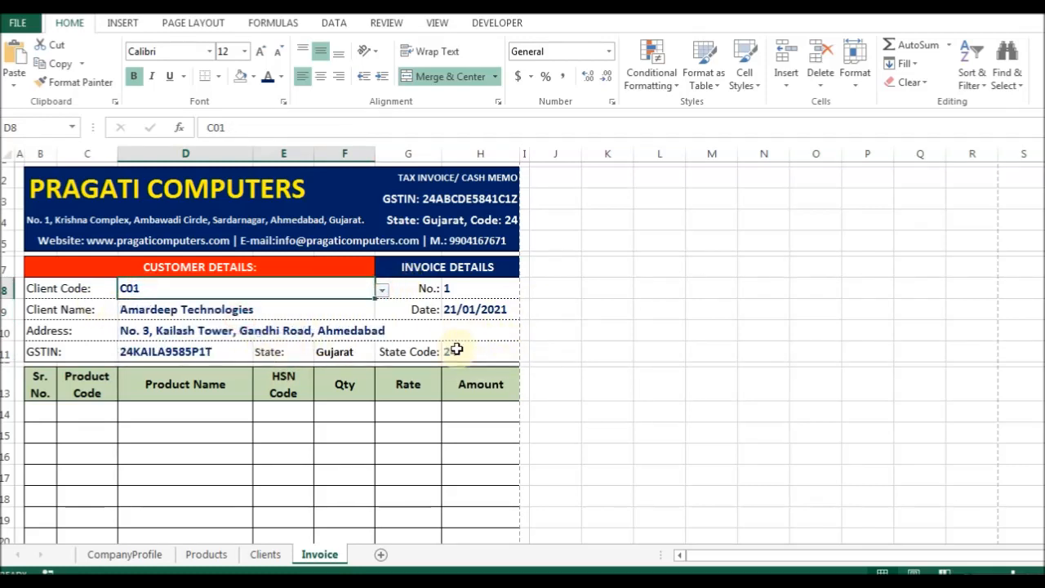
left_click(382, 292)
left_click(258, 333)
Give B14:H34 dotted inside horizontal and vertical border lines.
scroll(303, 318, "down", 2)
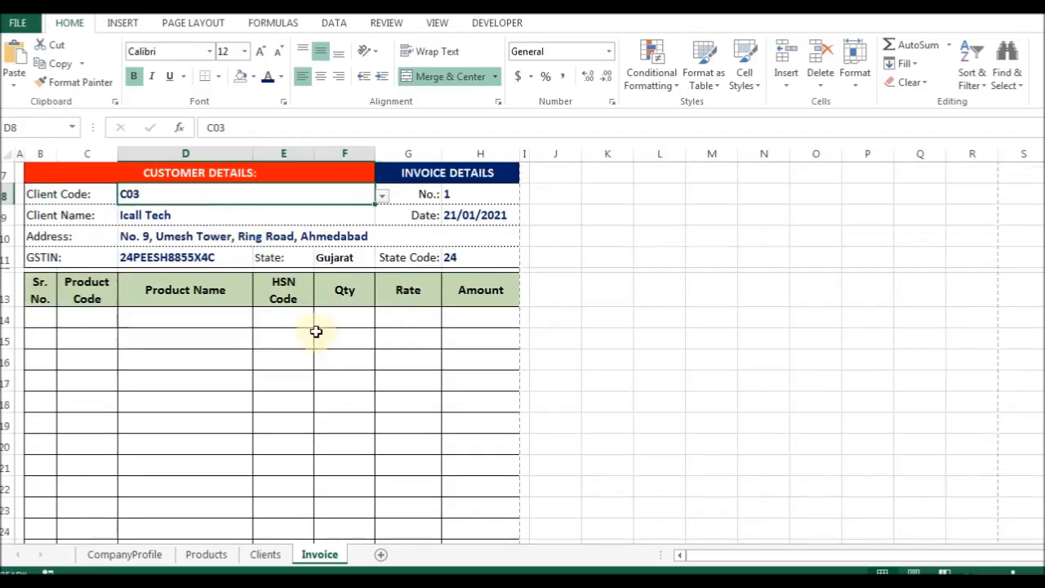
left_click(49, 320)
scroll(207, 361, "down", 2)
scroll(174, 356, "up", 4)
scroll(226, 368, "down", 7)
left_click(466, 430, "shift")
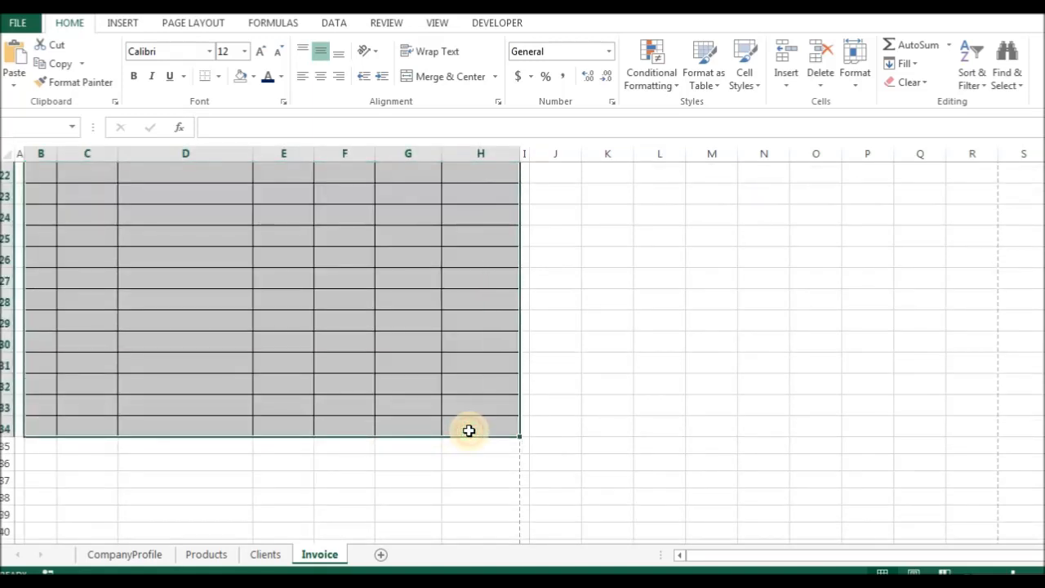
key("ctrl+1")
left_click(483, 252)
left_click(590, 313)
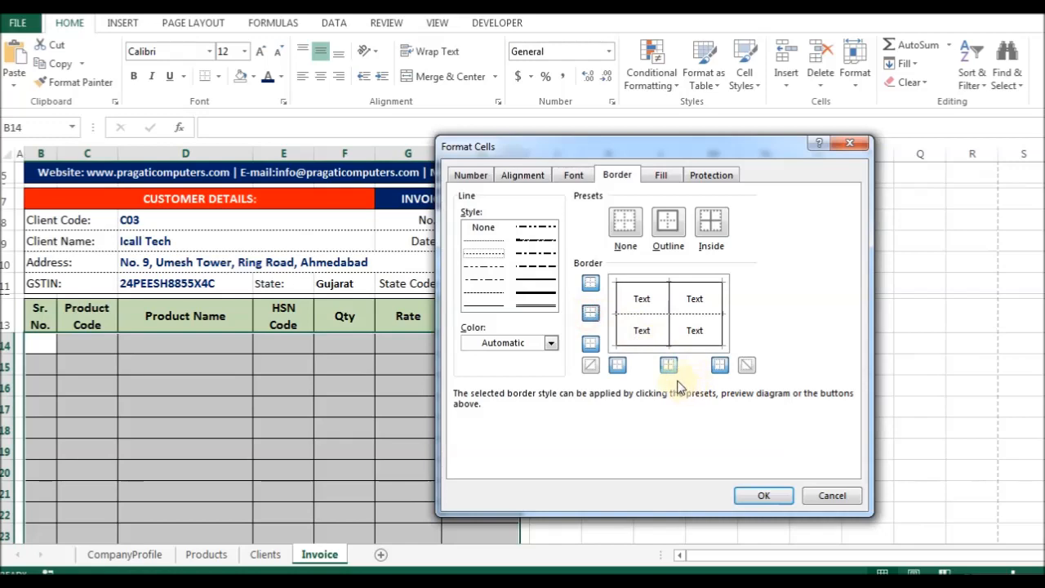
left_click(669, 367)
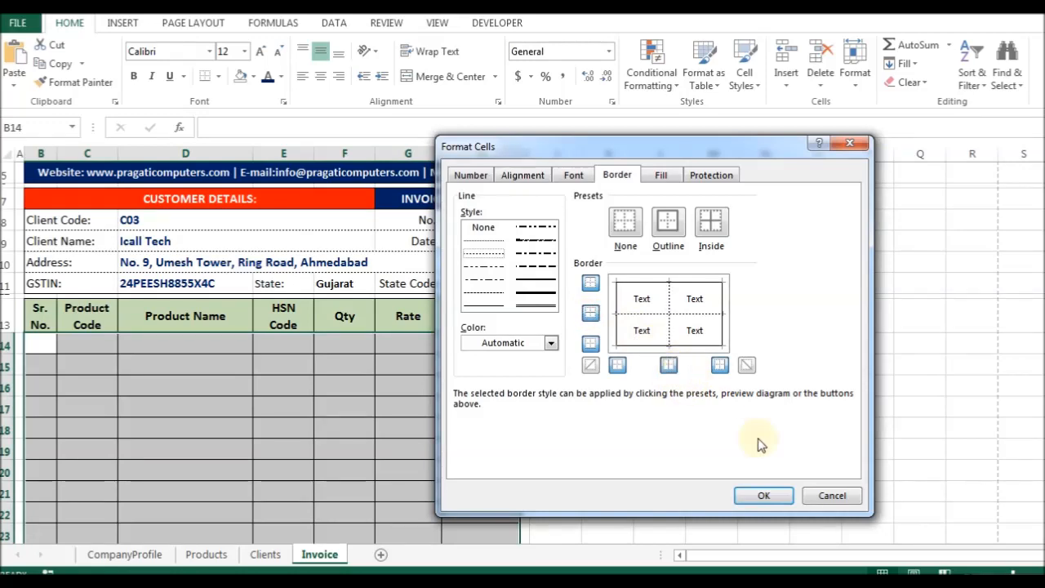
left_click(761, 495)
Review the item table and its header row, then bring up the invoice print preview.
left_click(293, 363)
scroll(348, 359, "down", 4)
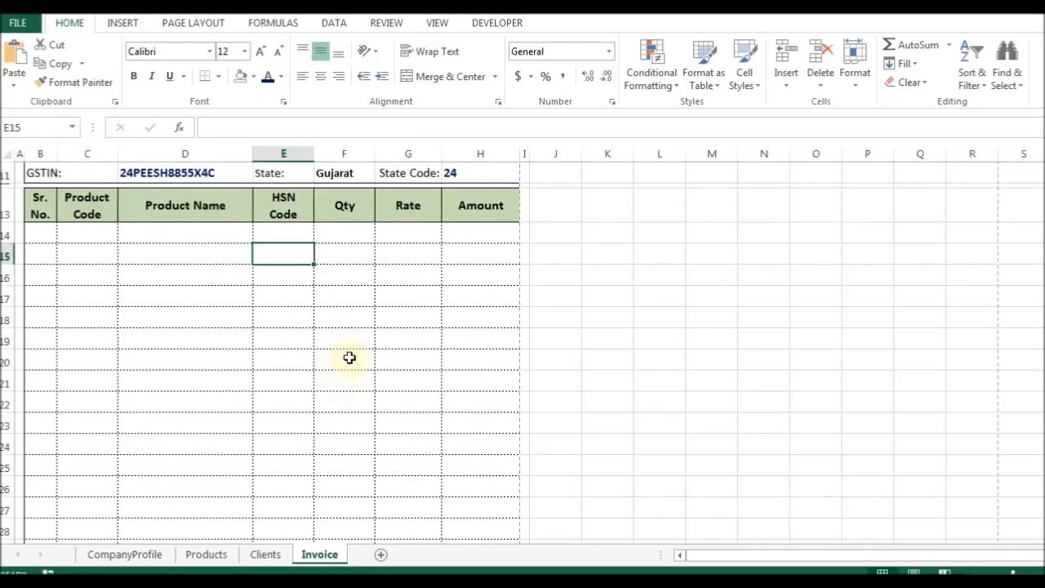
scroll(365, 362, "down", 6)
scroll(366, 364, "up", 9)
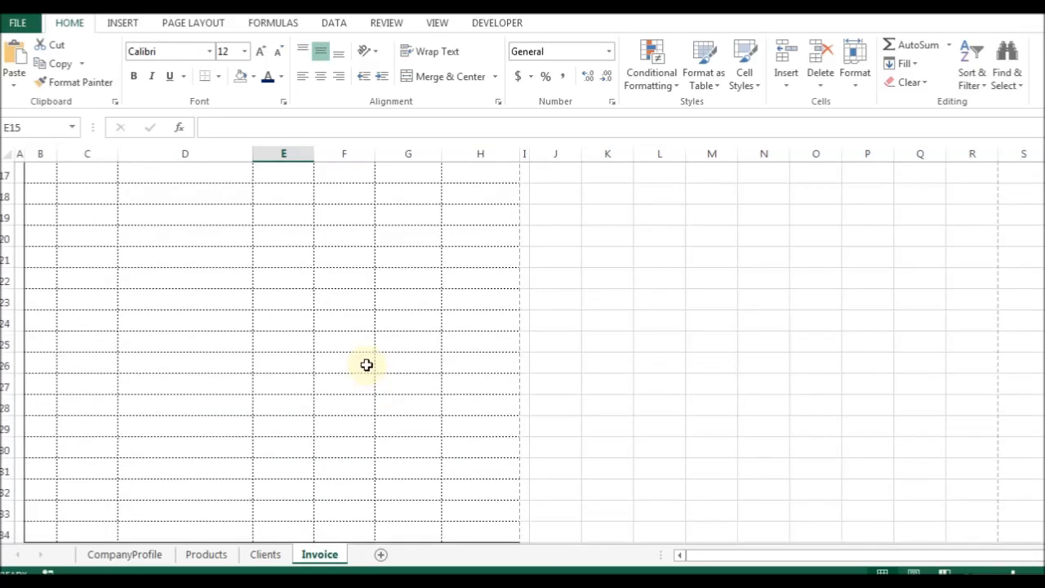
left_click_drag(41, 273, 483, 273)
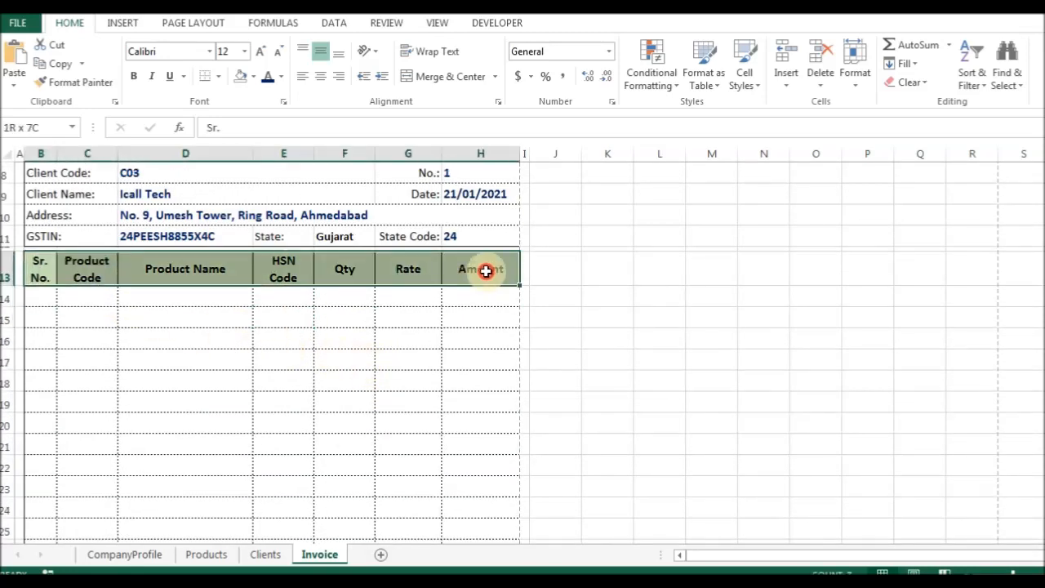
left_click(301, 333)
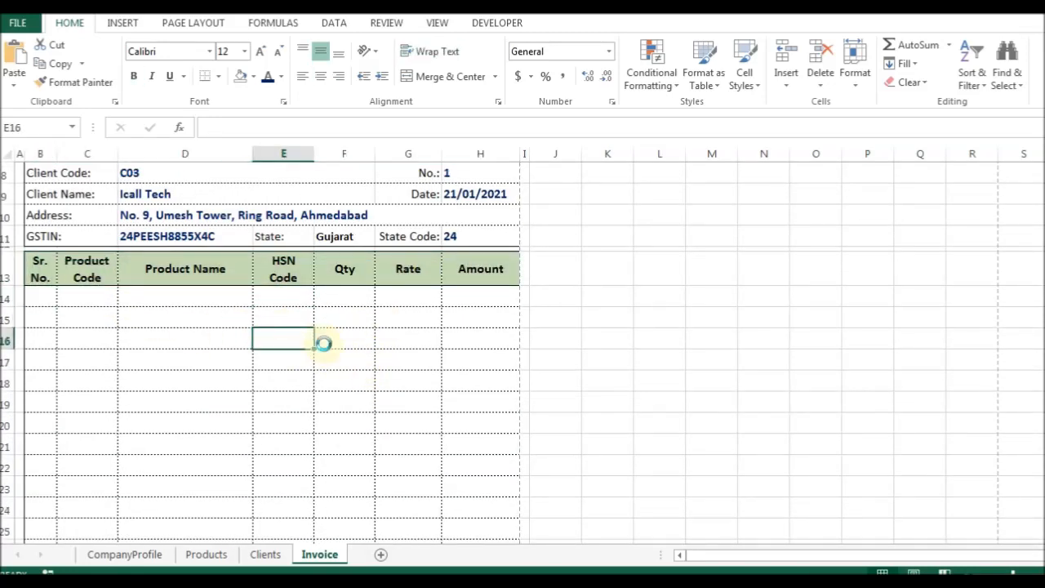
key("ctrl+p")
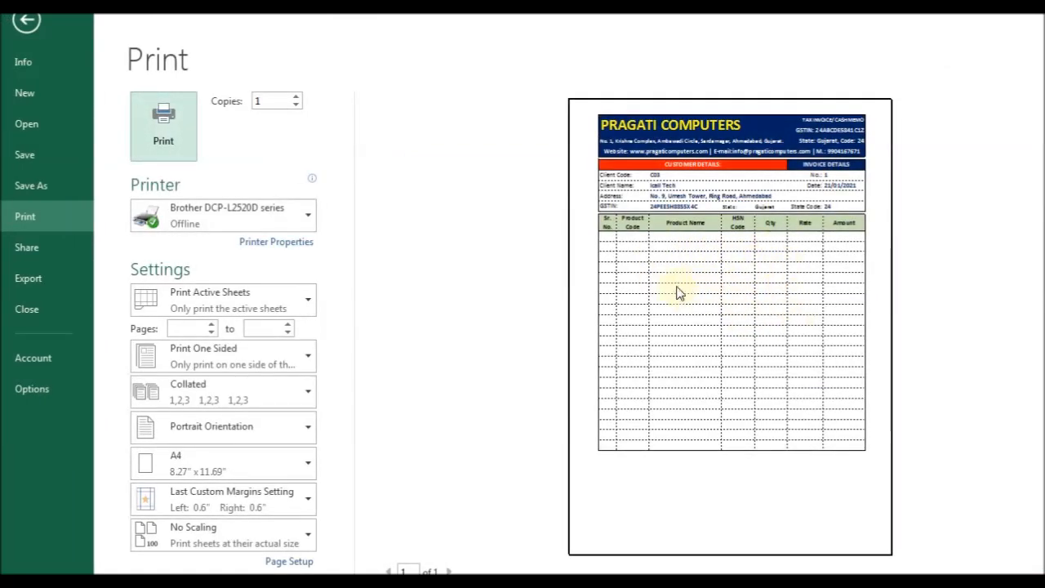
Close the print preview and return to the Invoice sheet.
key("Escape")
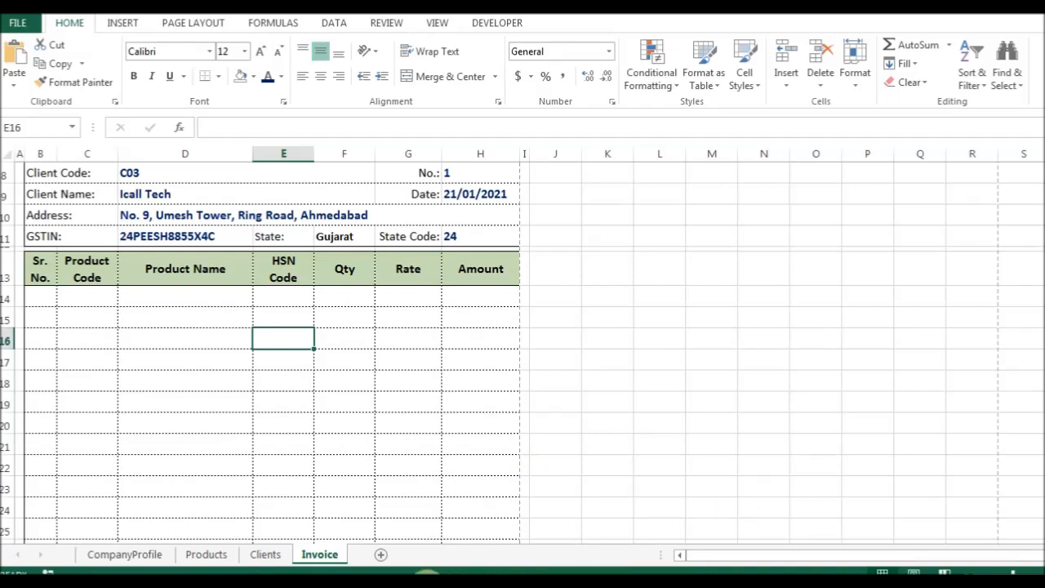
left_click(424, 582)
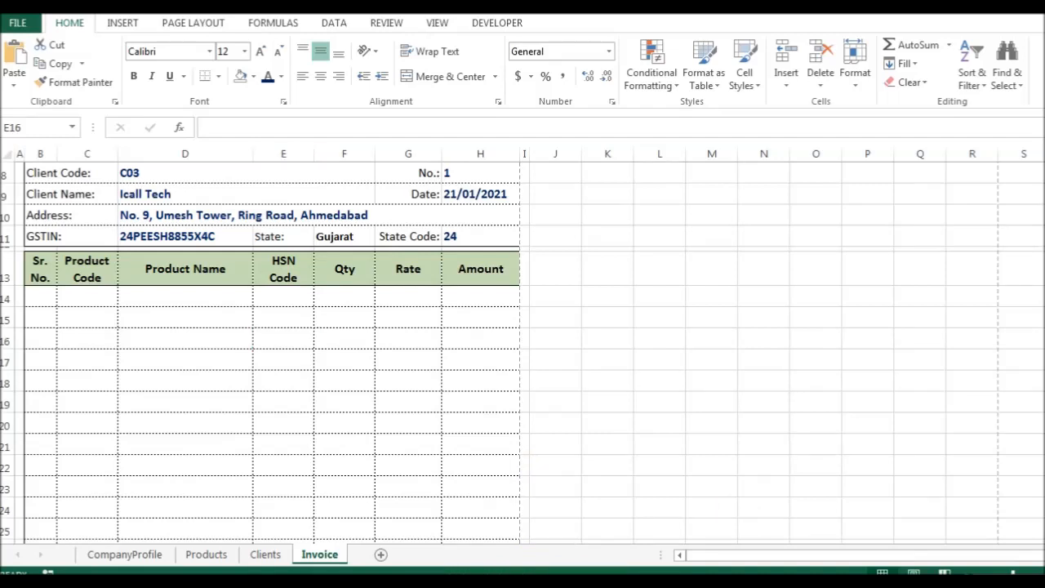
left_click(184, 317)
scroll(196, 309, "up", 2)
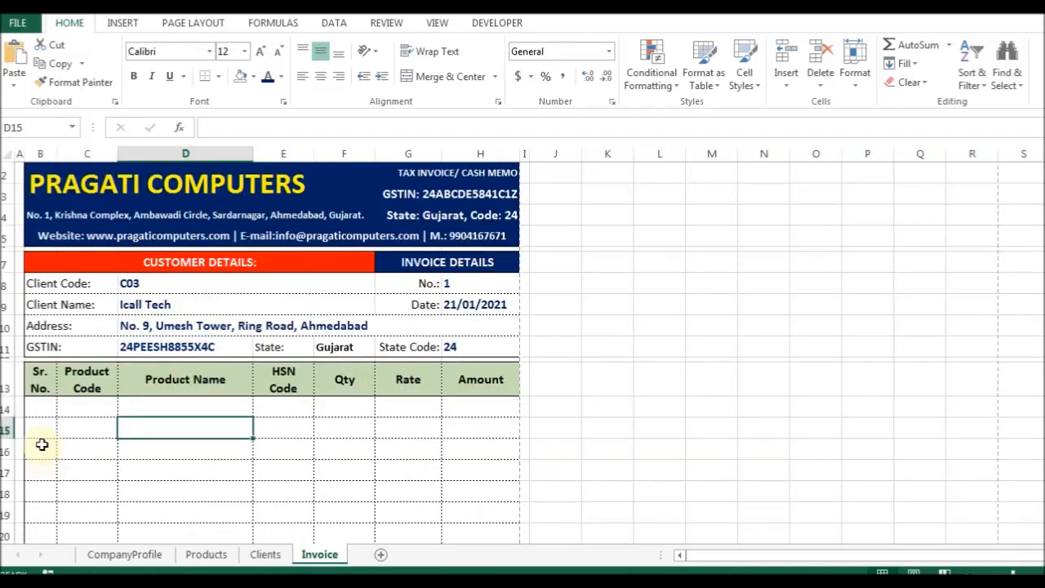
Select the State Code value 24 and show the fill colour choices.
left_click(338, 349)
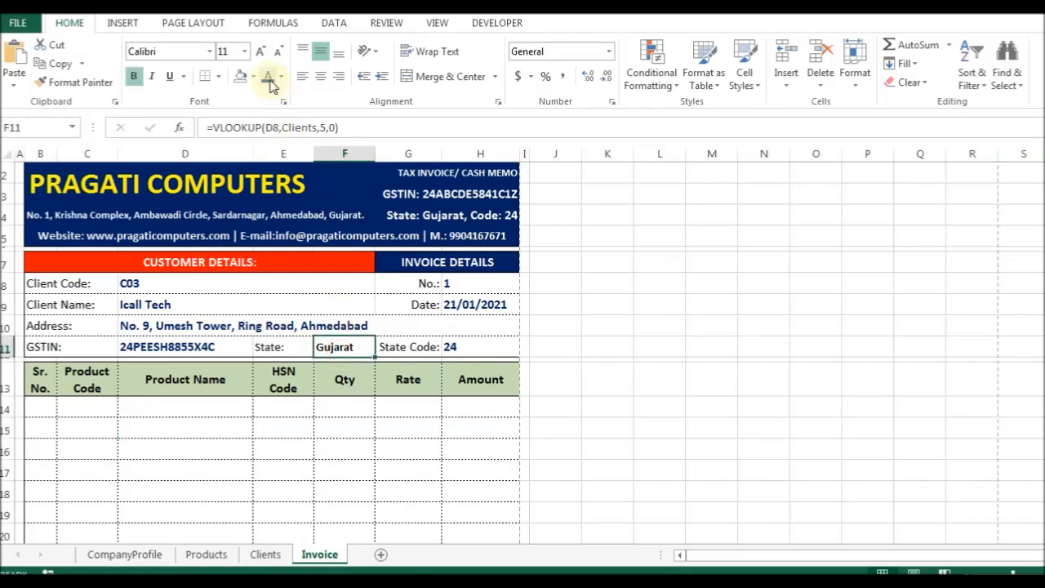
left_click(474, 346)
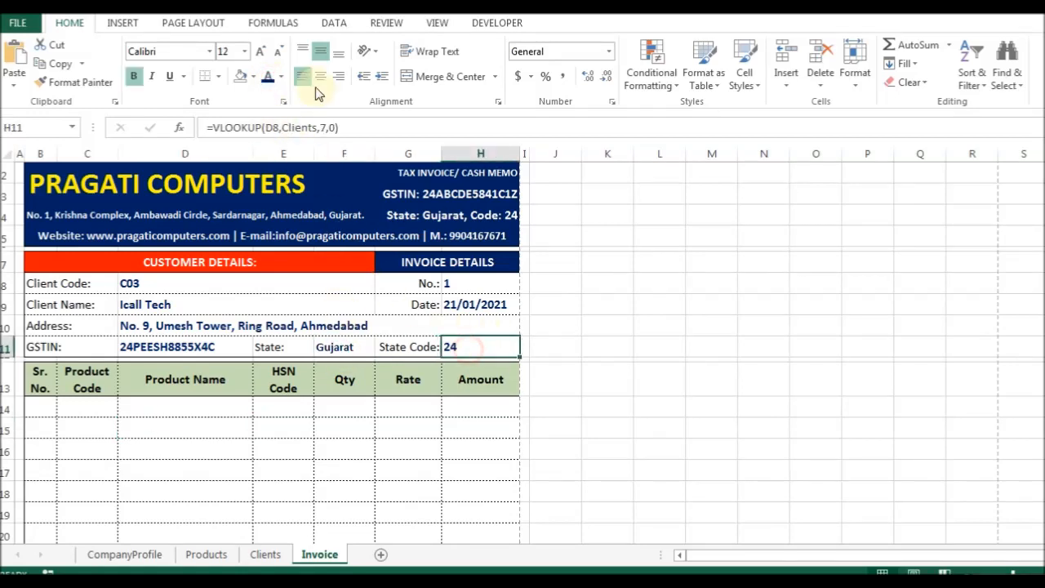
left_click(253, 77)
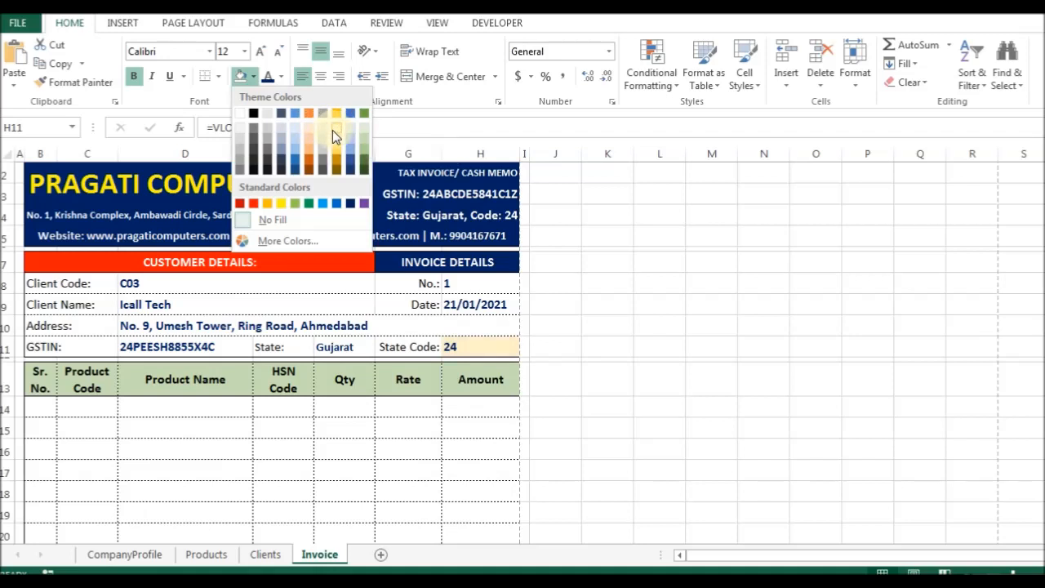
Give the State Code value H11 a light fill and review the detail cells D8:H11.
left_click(334, 129)
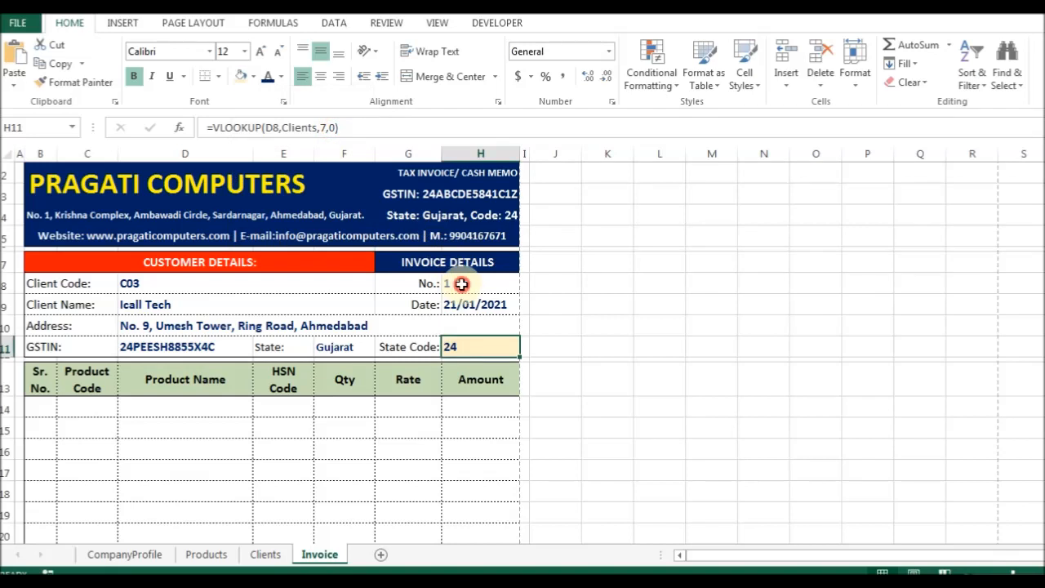
left_click_drag(461, 283, 466, 318)
left_click(478, 283)
left_click(479, 304)
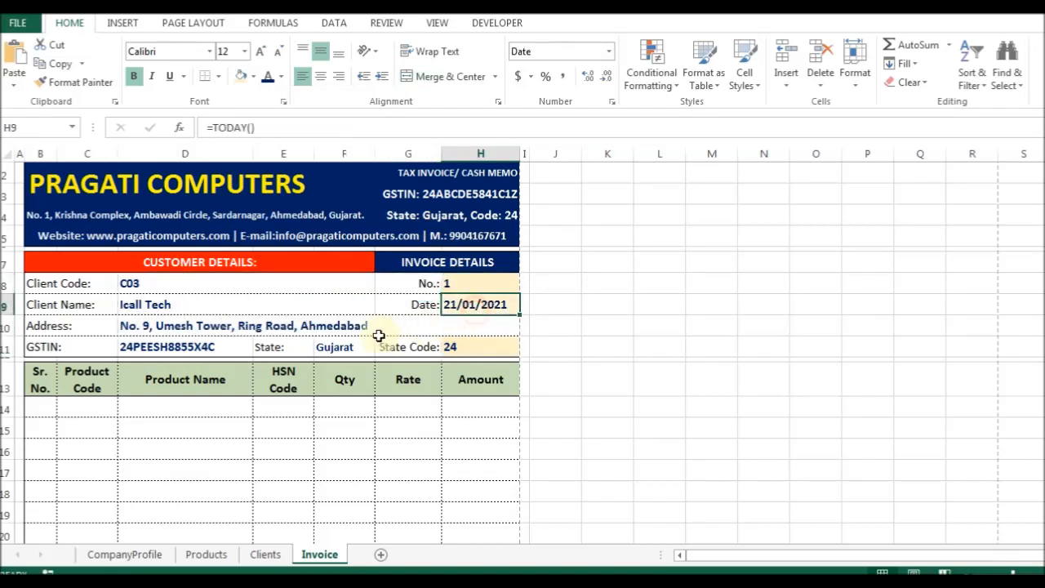
left_click(376, 326)
left_click(195, 345)
left_click(333, 348)
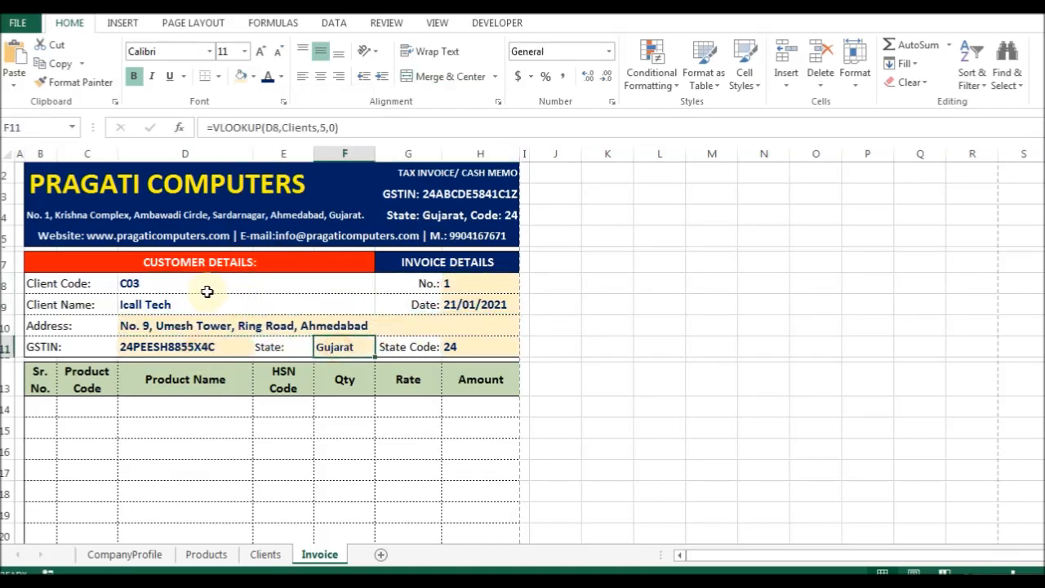
left_click(198, 286)
left_click(184, 302)
Fill the No., Date, State Code, State and Client Code–GSTIN labels light orange.
left_click_drag(418, 283, 420, 301)
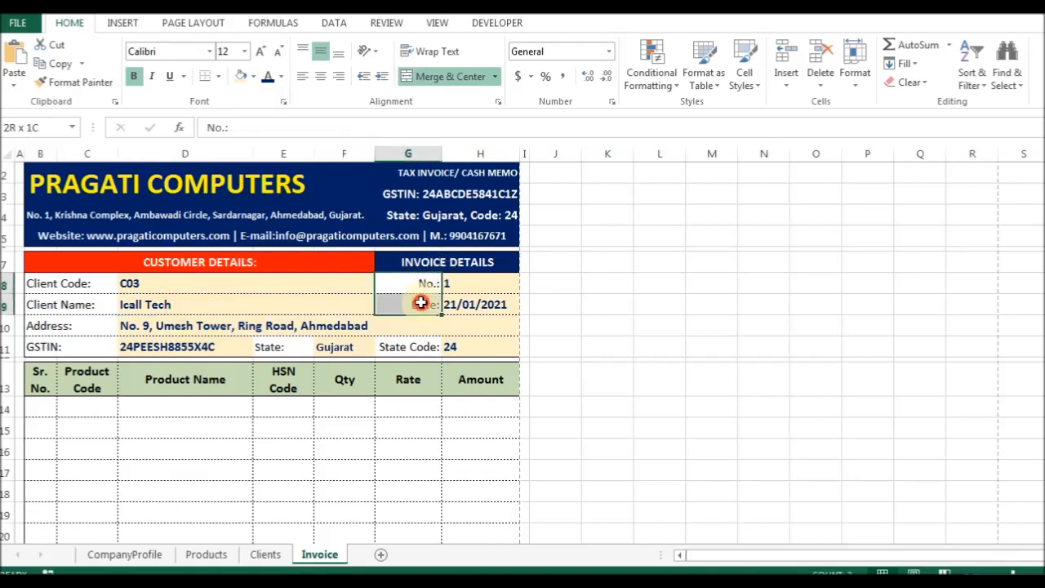
left_click(254, 77)
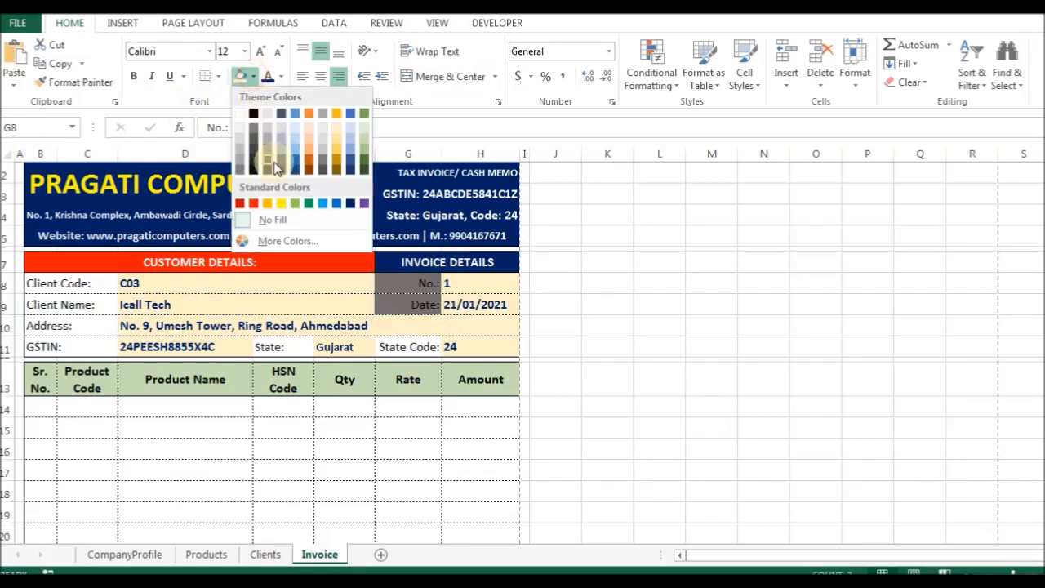
left_click(307, 136)
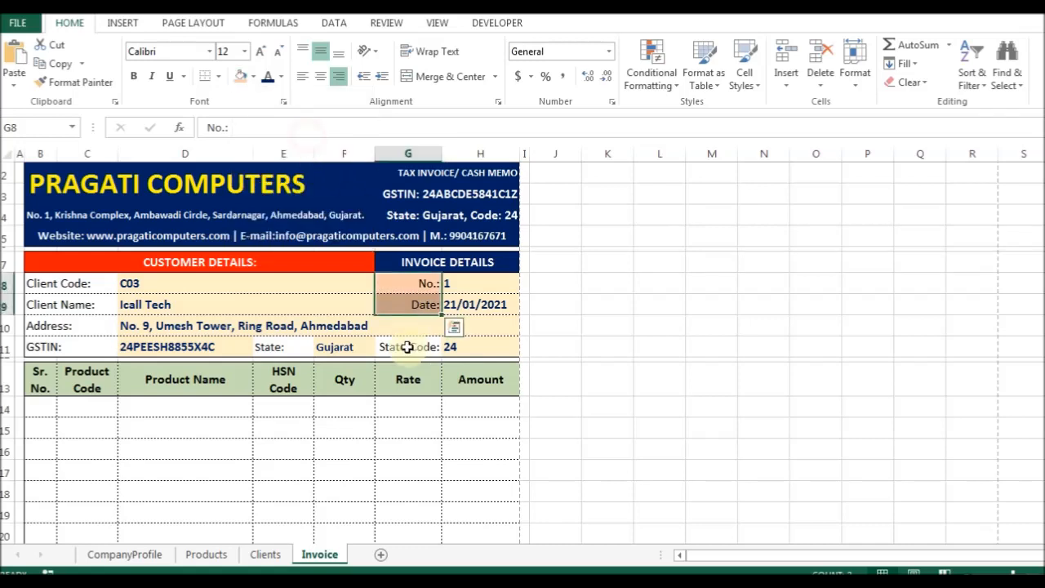
left_click(406, 347)
key("F4")
left_click(278, 350)
key("F4")
left_click_drag(57, 284, 57, 342)
key("F4")
Review the filled client detail labels and their value cells.
left_click(213, 303)
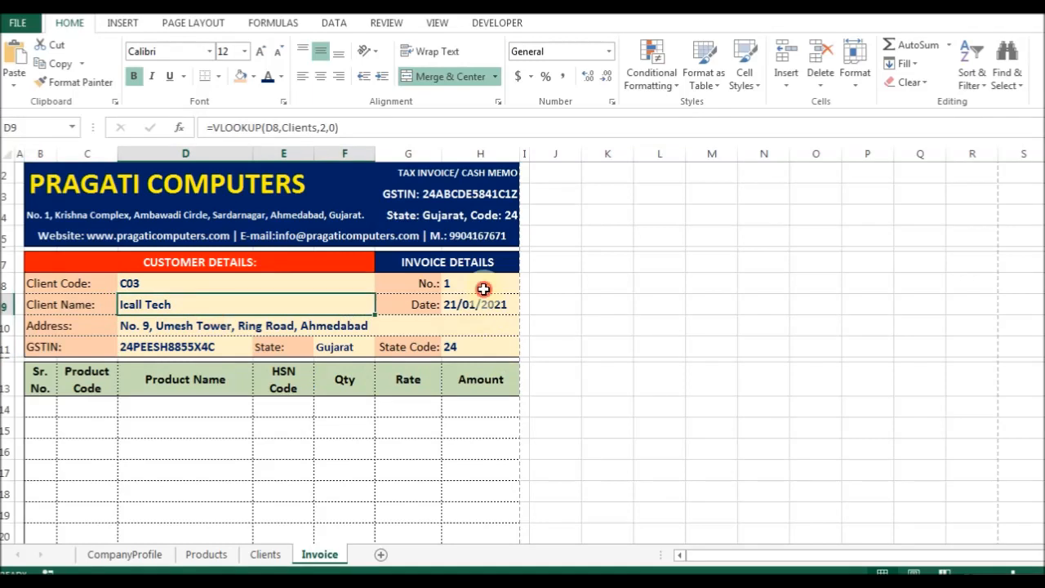
left_click(461, 325)
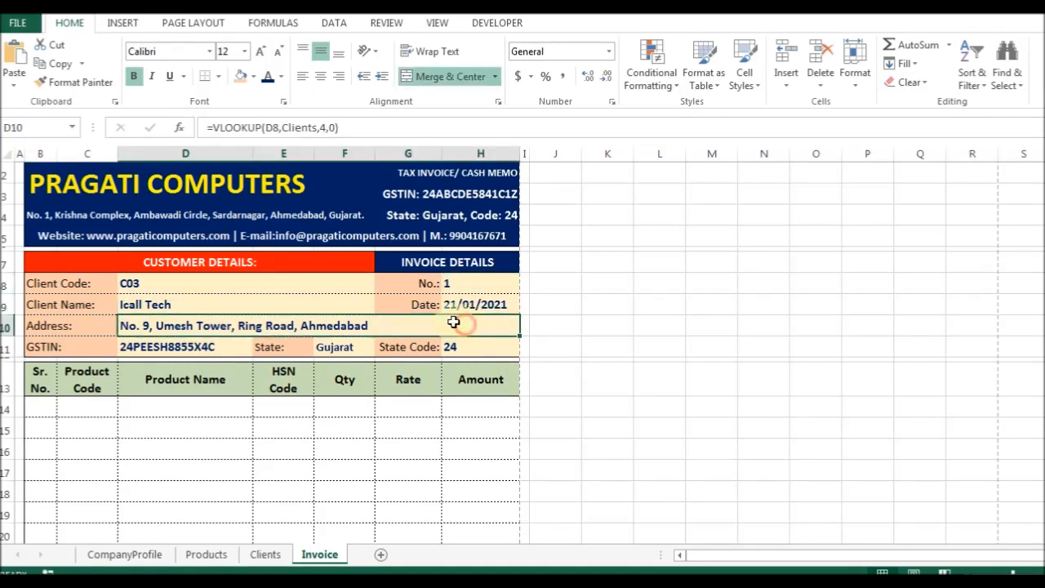
left_click(151, 283)
left_click(70, 282)
left_click(408, 284)
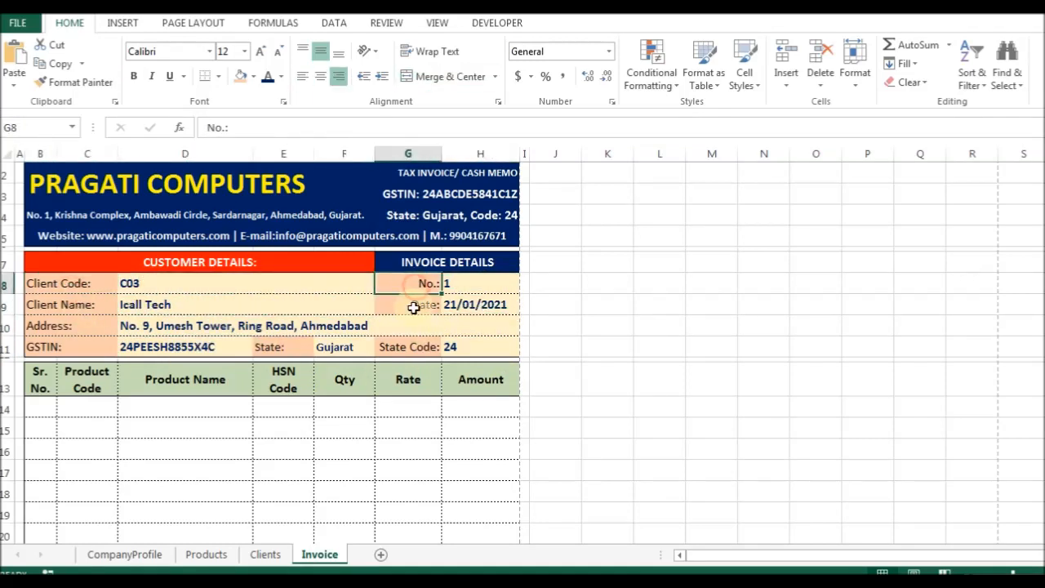
scroll(380, 356, "down", 1)
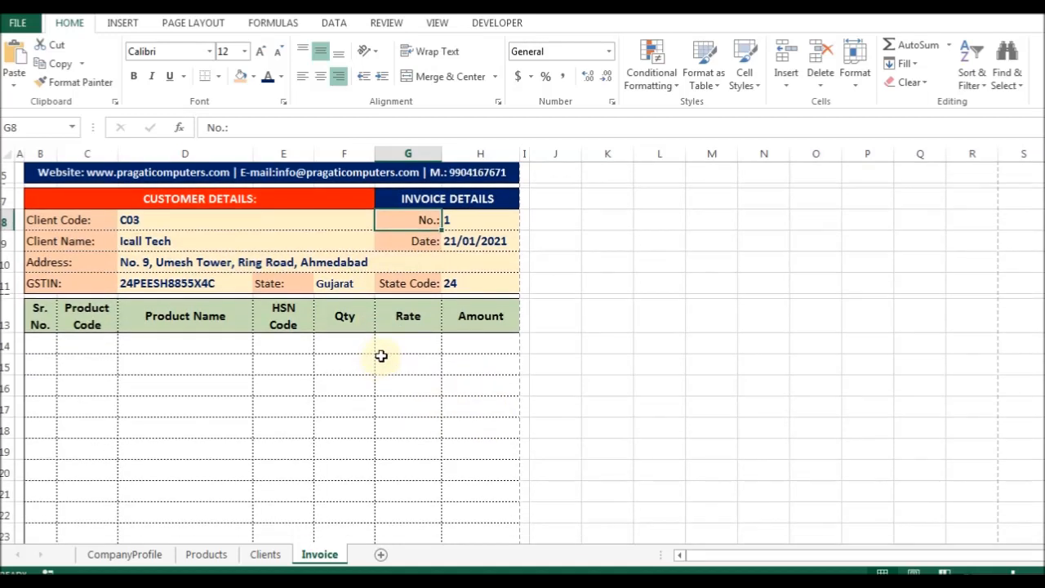
Enter serial number 1 in B14 and centre it.
left_click(43, 344)
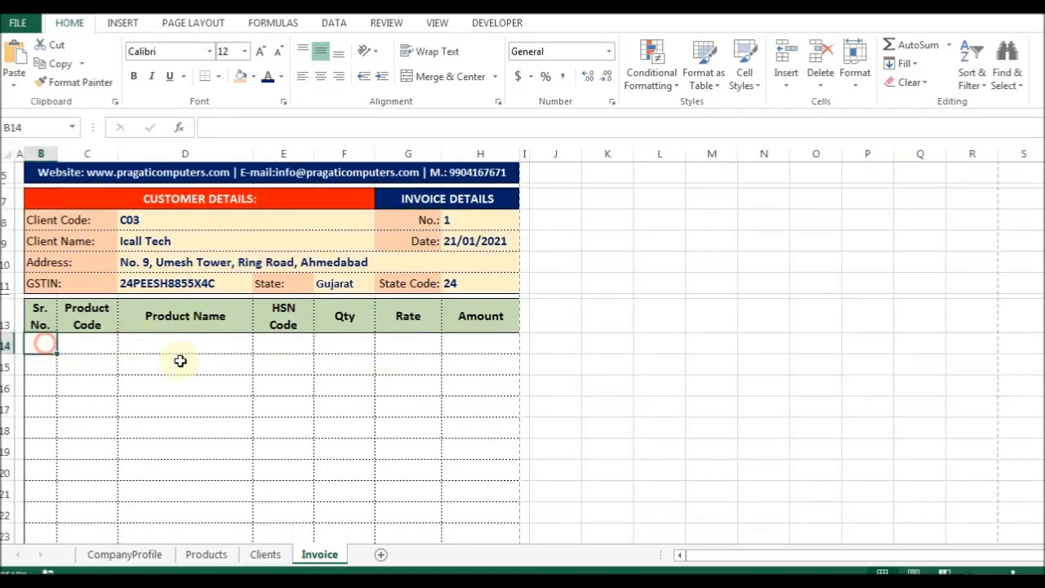
type("1")
key("Return")
key("Up")
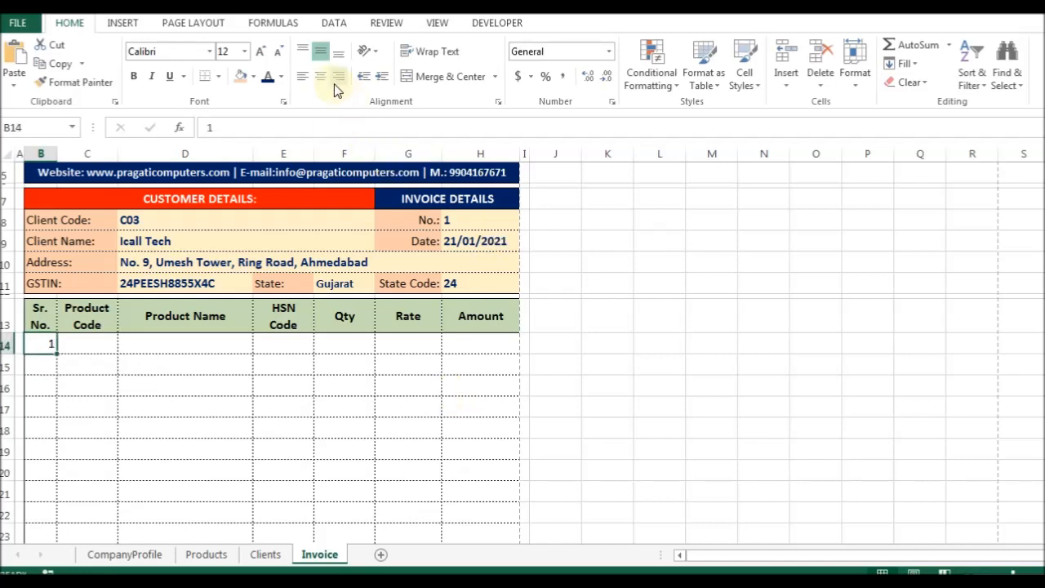
left_click(323, 81)
Centre-align the Sr. No. and Product Code cells down the item rows.
scroll(65, 389, "down", 2)
left_click_drag(42, 240, 49, 532)
scroll(209, 320, "down", 4)
left_click_drag(42, 324, 90, 321)
left_click(319, 77)
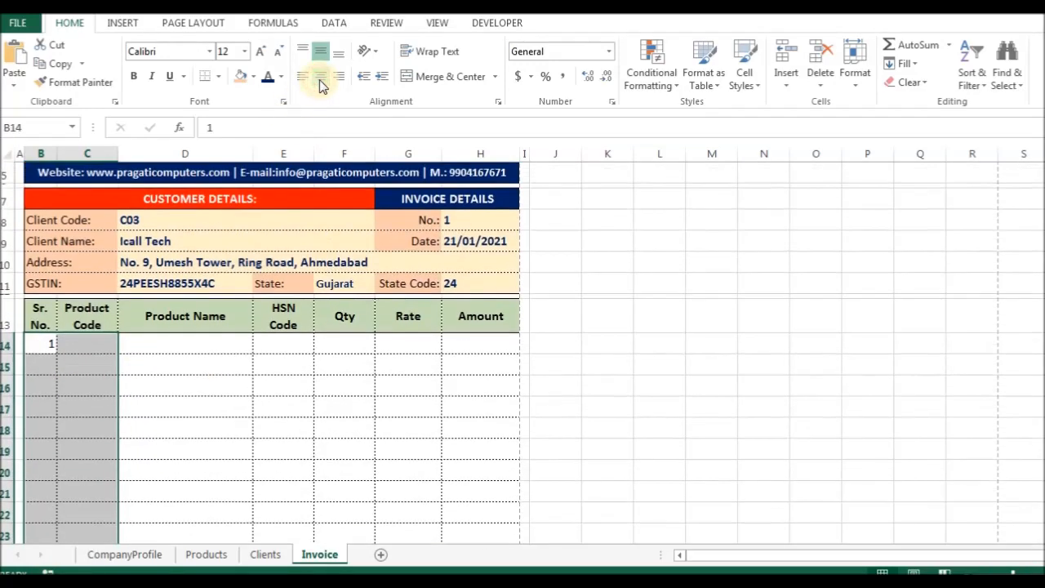
Return to B14, then move to the Products sheet.
left_click(90, 347)
left_click(42, 346)
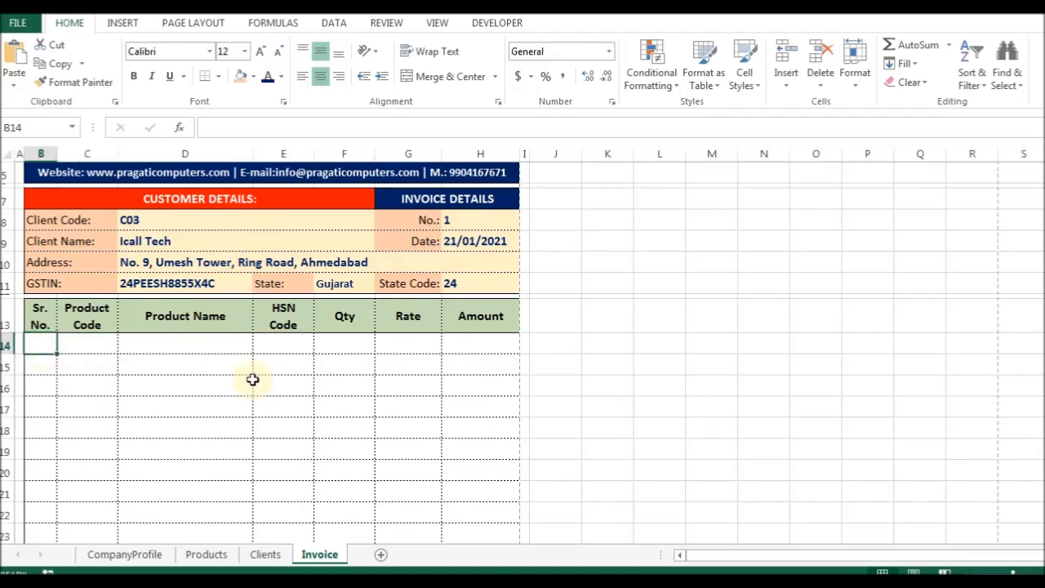
key("ctrl+Page_Up")
key("ctrl+Page_Up")
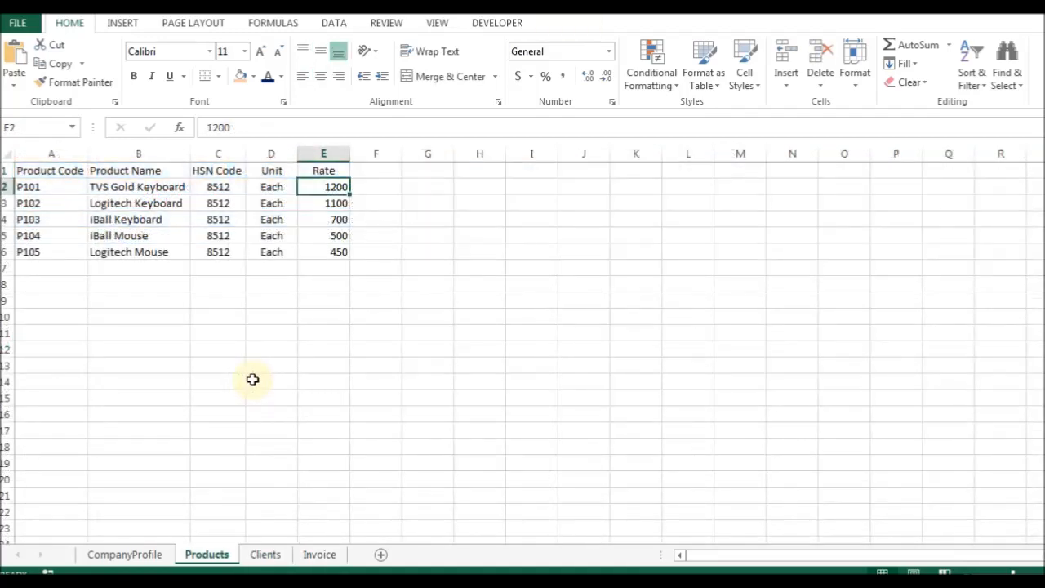
Convert the product list into a table with headers.
key("ctrl+Home")
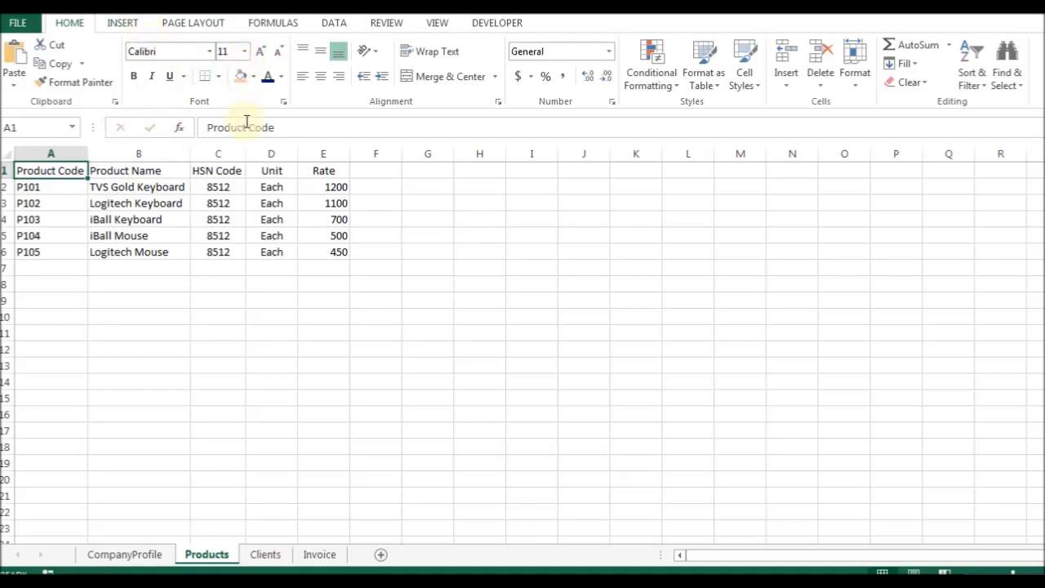
key("ctrl+t")
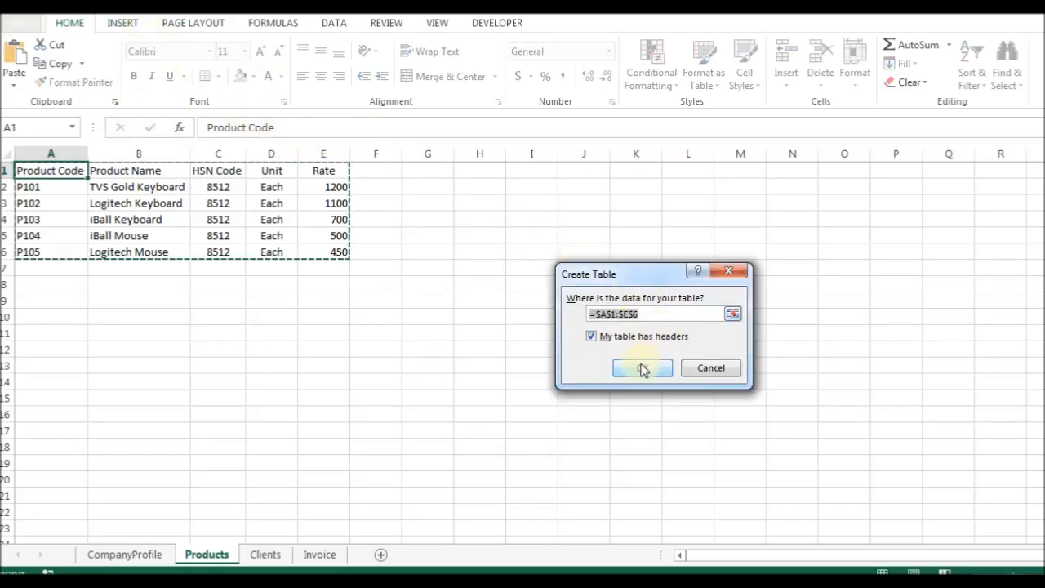
left_click(643, 368)
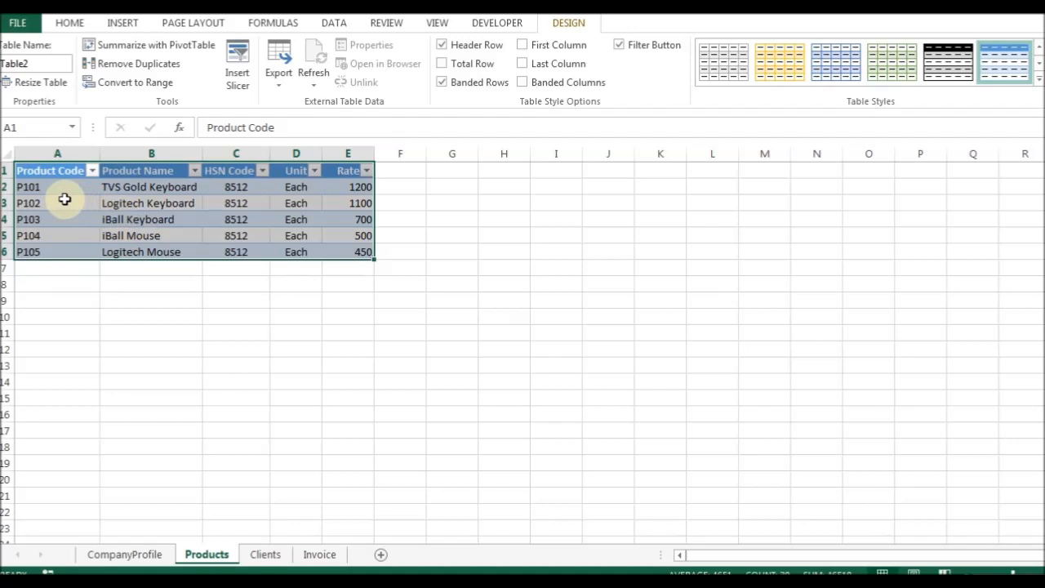
Rename the table Table2 to Products in the Name Manager.
key("ctrl+F3")
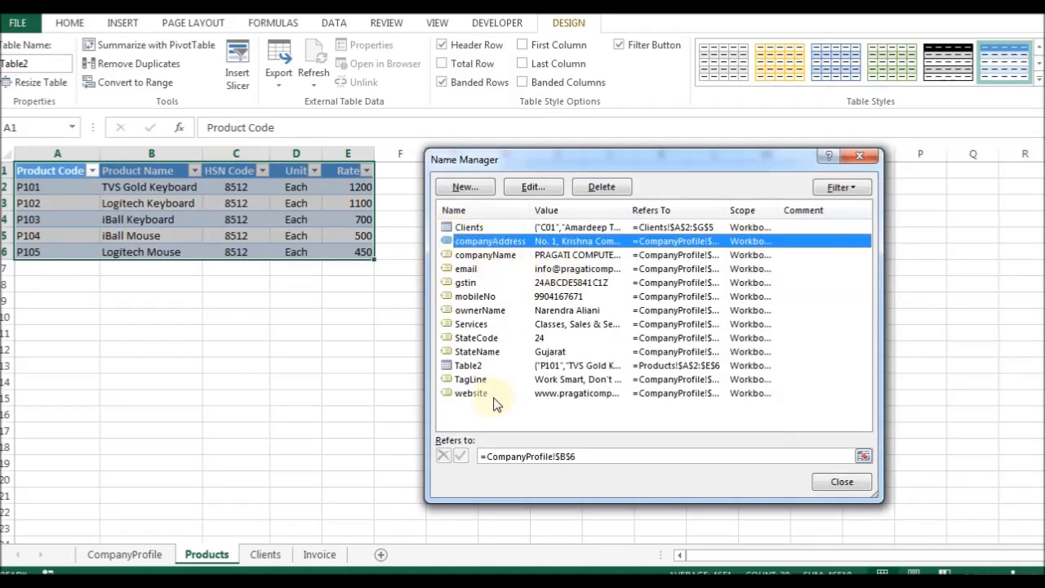
left_click(477, 366)
left_click(532, 187)
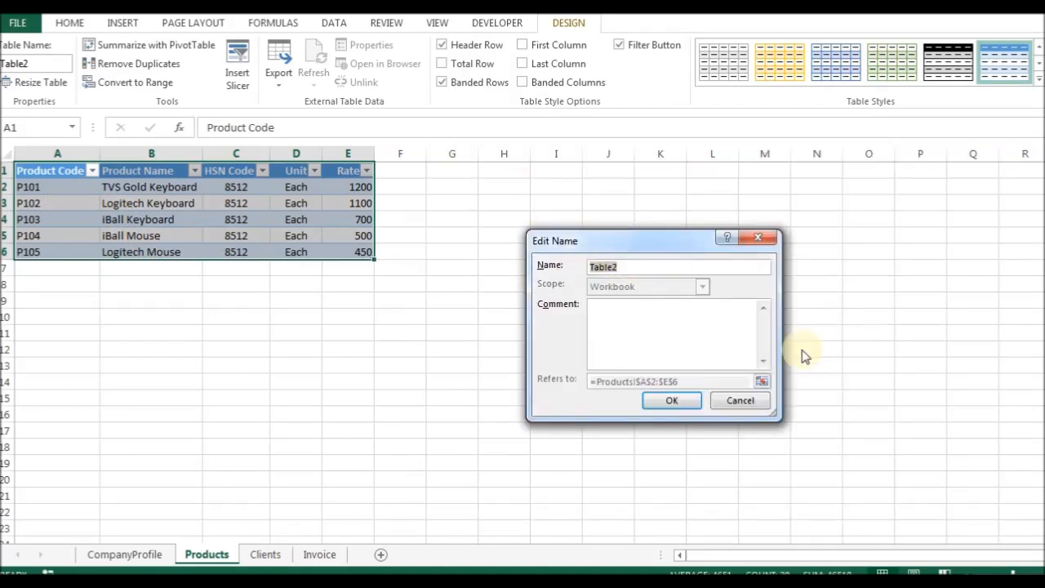
type("Products")
key("Return")
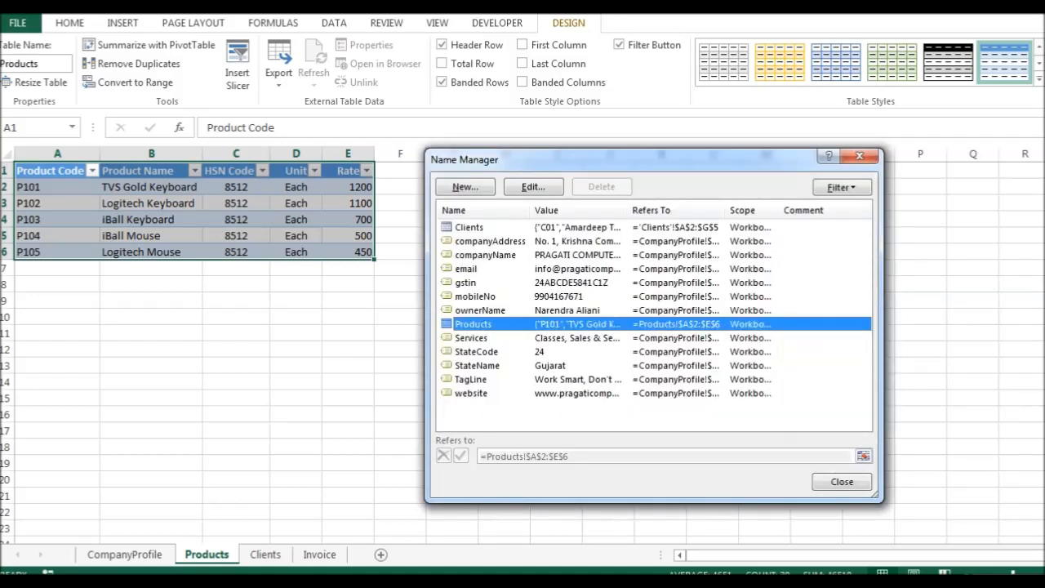
left_click(841, 482)
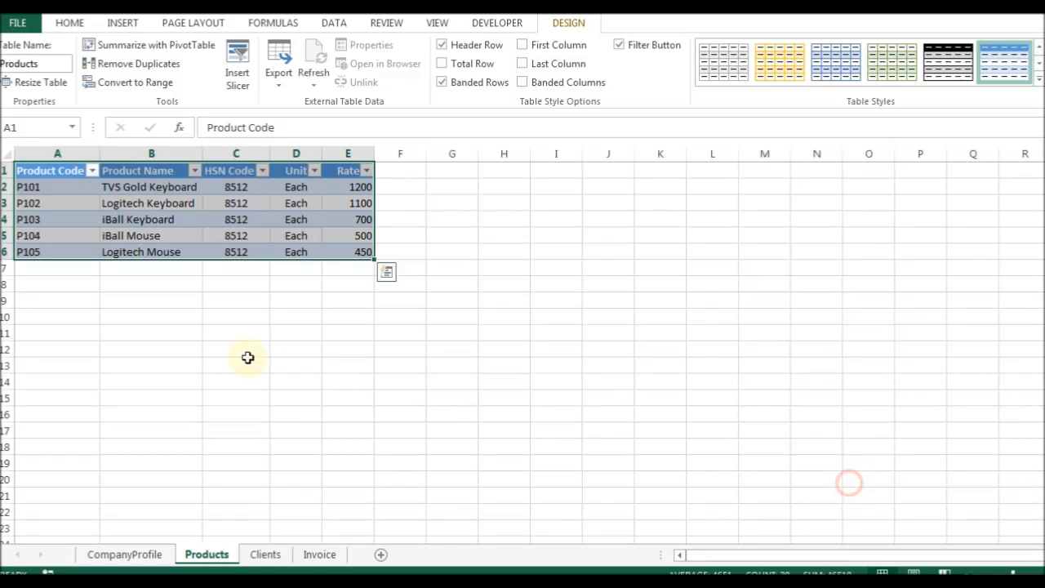
Go to the Product Code header, then switch to the Clients sheet.
left_click(78, 219)
left_click(58, 172)
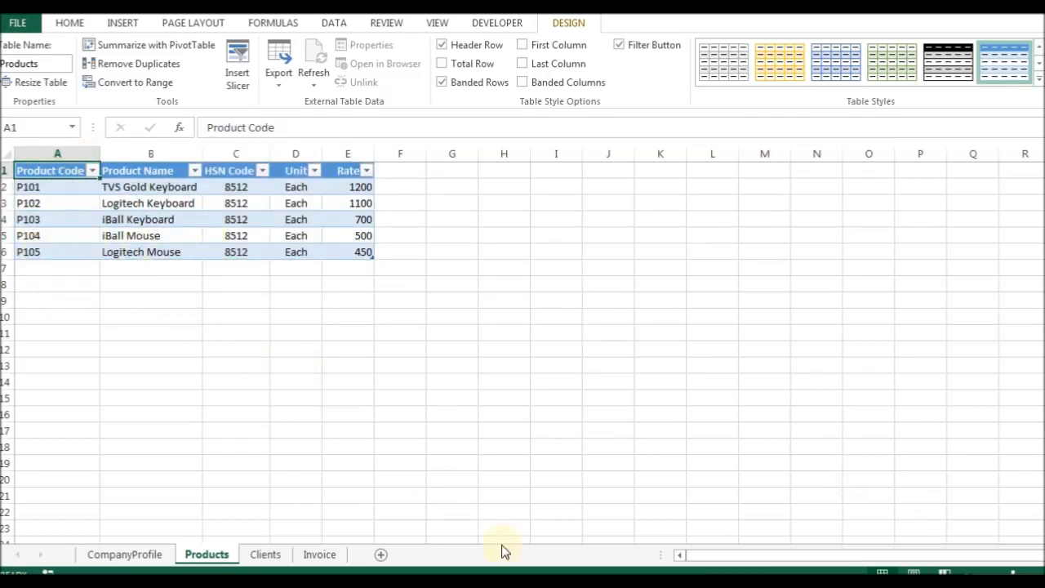
left_click(268, 554)
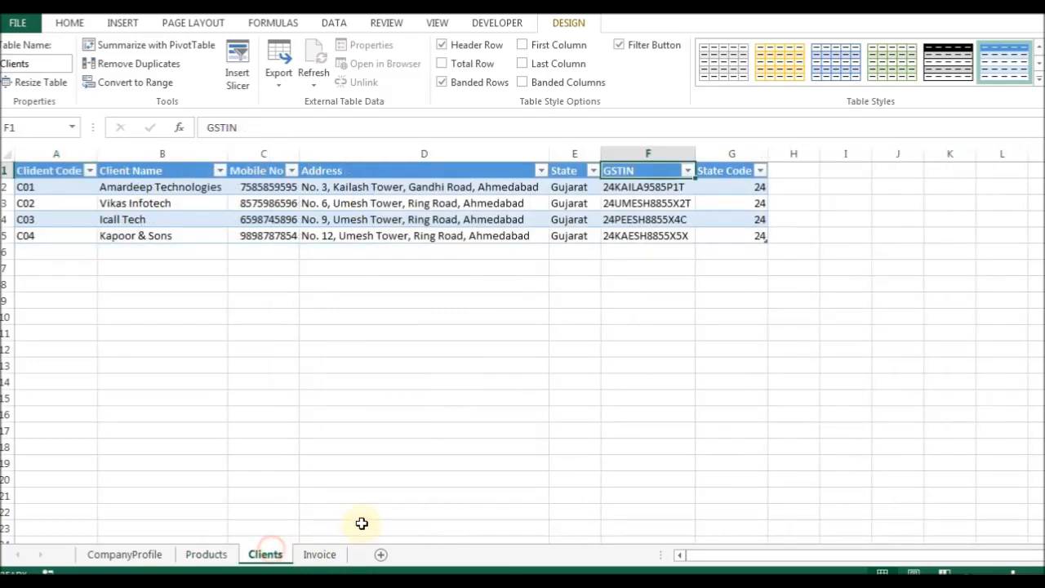
left_click(322, 557)
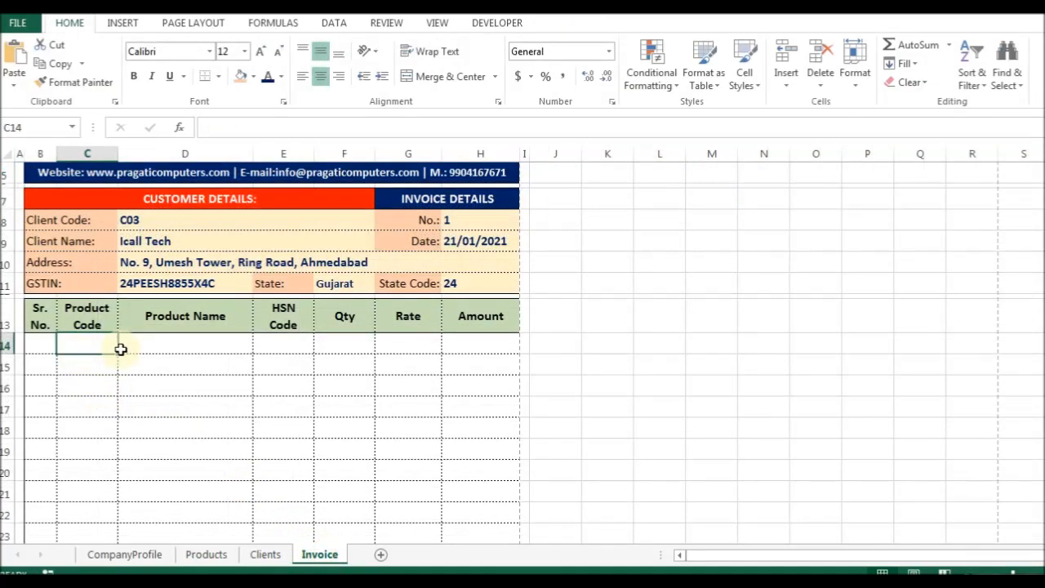
key("alt+d")
key("l")
key("l")
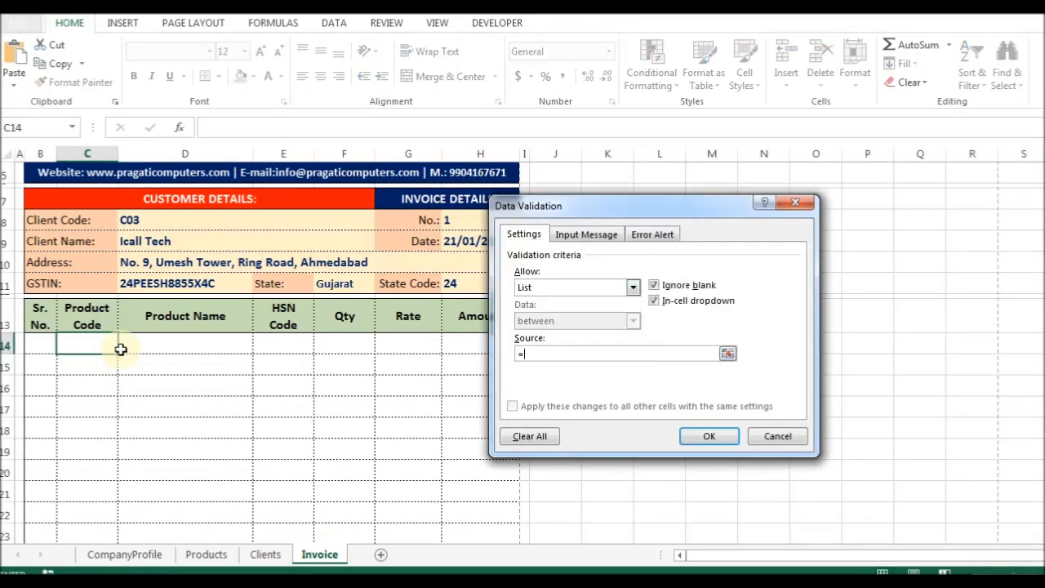
type("=@Product")
key("Return")
key("Return")
key("Return")
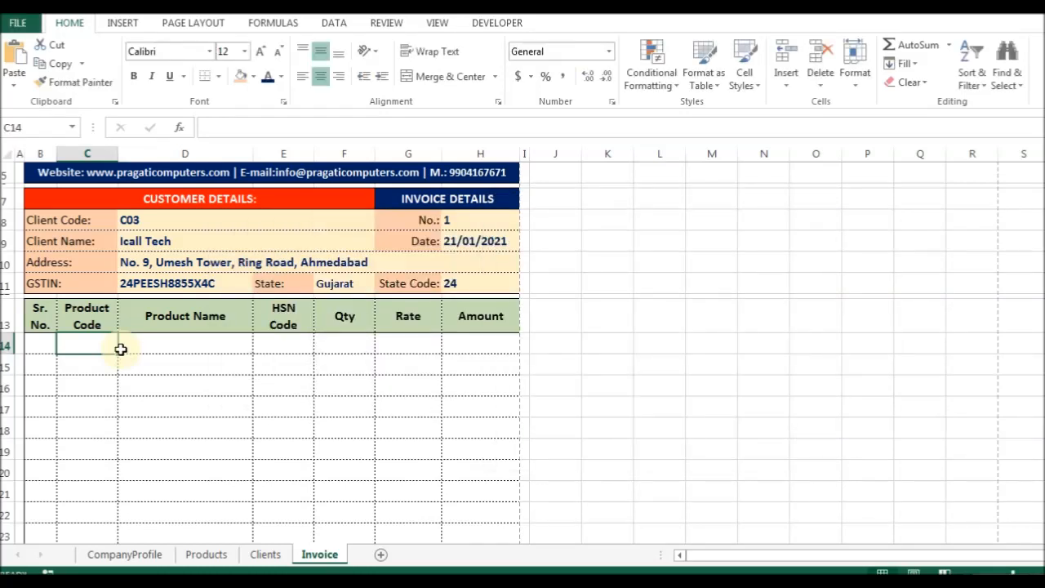
Select the product codes on the Products sheet and name the range ProductCode.
key("ctrl+Page_Up")
key("ctrl+Page_Up")
key("ctrl+Page_Up")
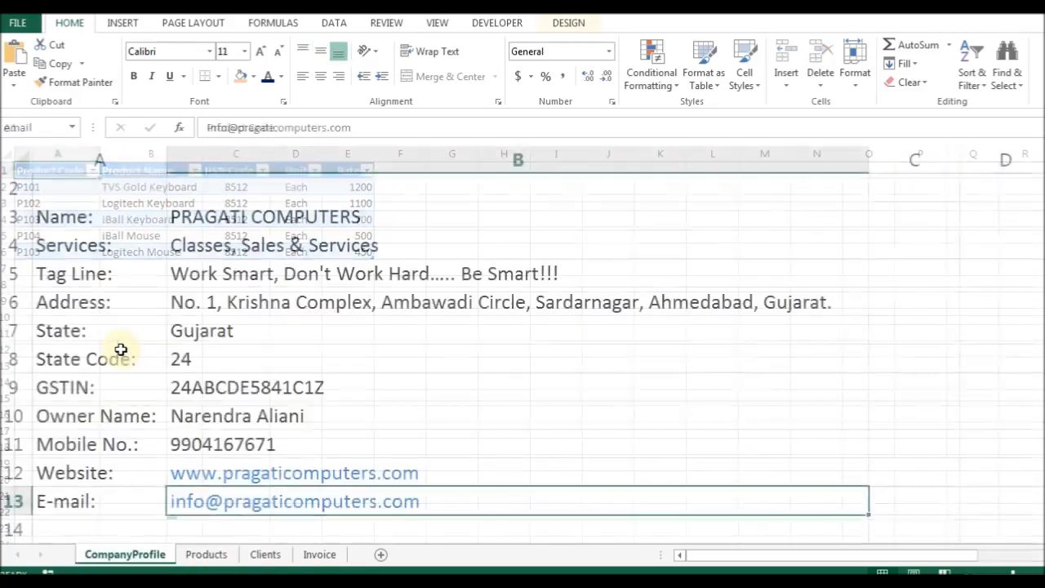
key("ctrl+Page_Down")
key("ctrl+Page_Down")
key("ctrl+Home")
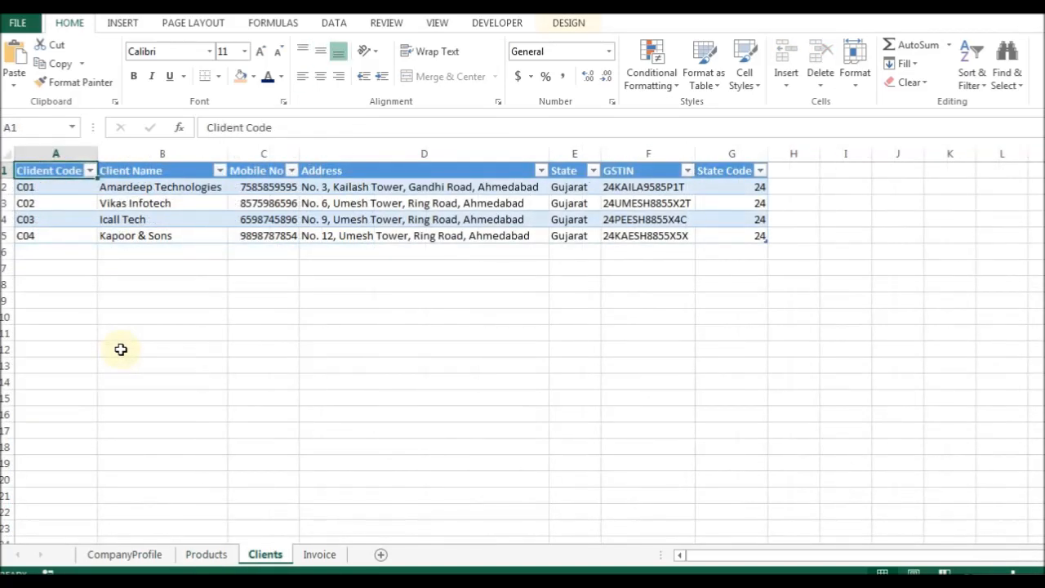
key("ctrl+Page_Up")
key("Down")
key("Up")
key("ctrl+shift+Down")
left_click(38, 125)
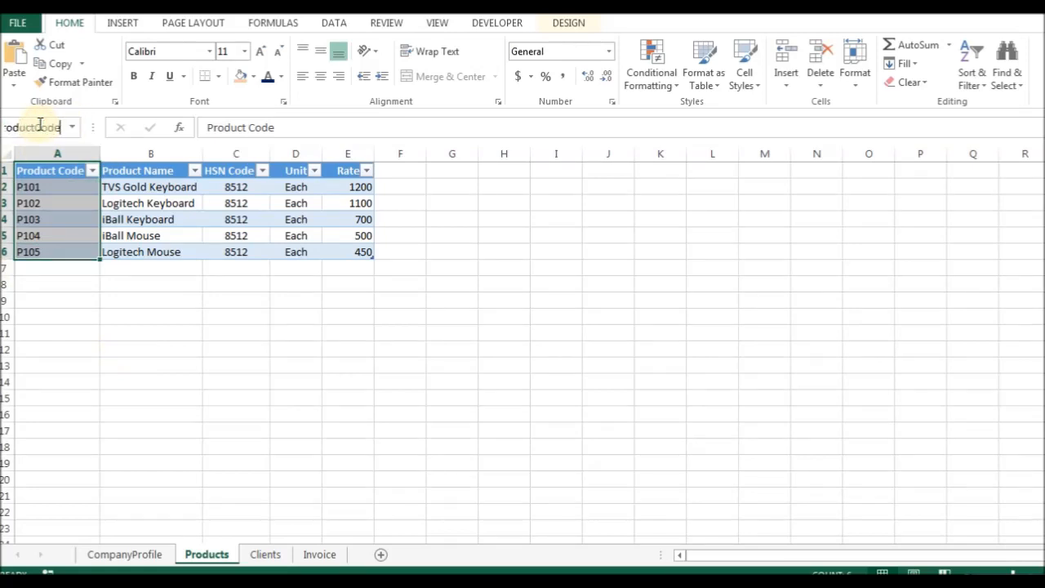
key("Return")
Verify the ProductCode range with Go To (F5), then return to the Invoice sheet.
key("ctrl+Page_Down")
key("ctrl+Page_Down")
key("ctrl+Page_Up")
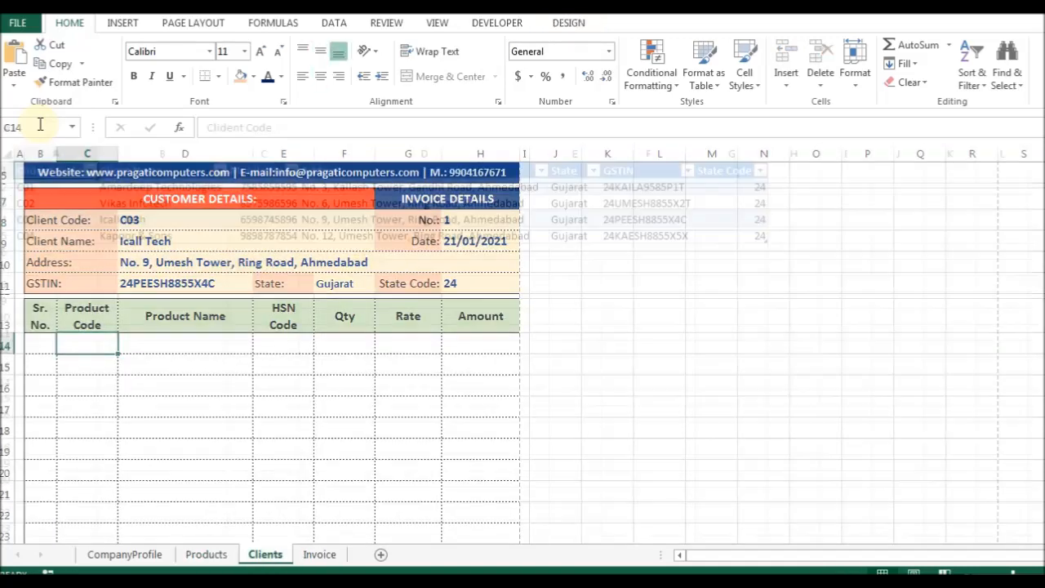
key("ctrl+Page_Up")
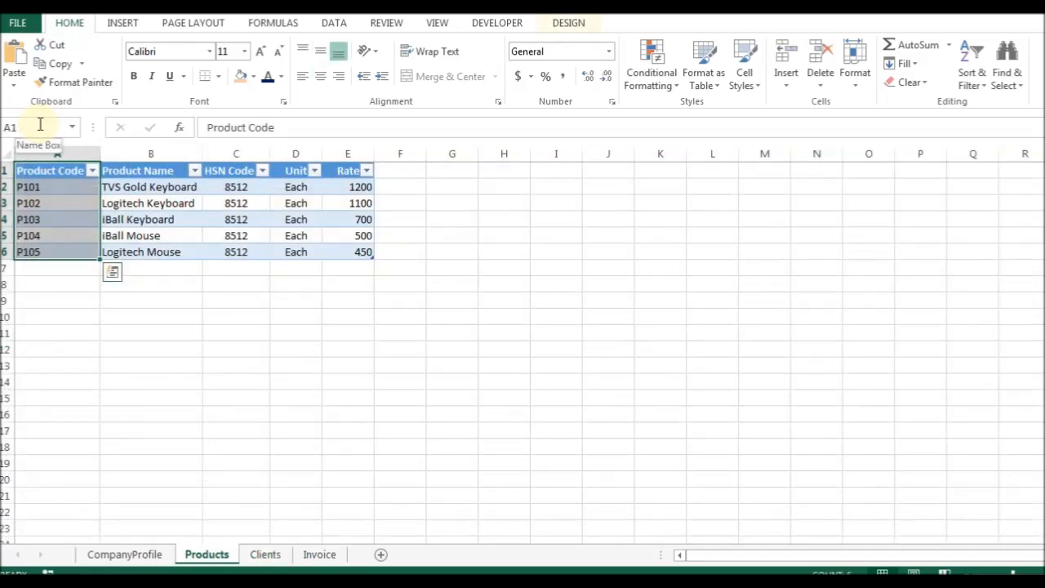
key("F5")
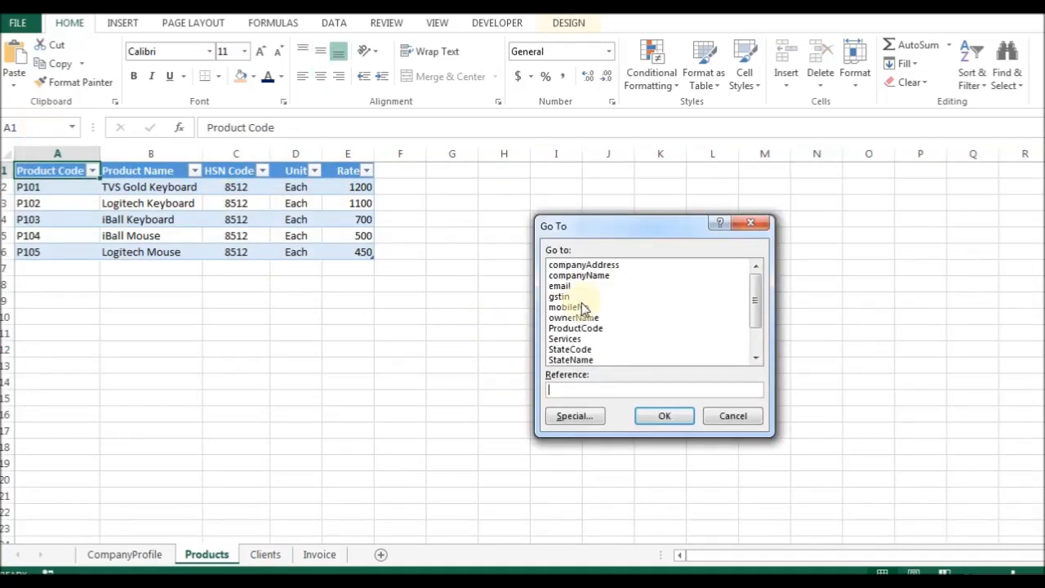
left_click(587, 338)
left_click(581, 327)
left_click(660, 416)
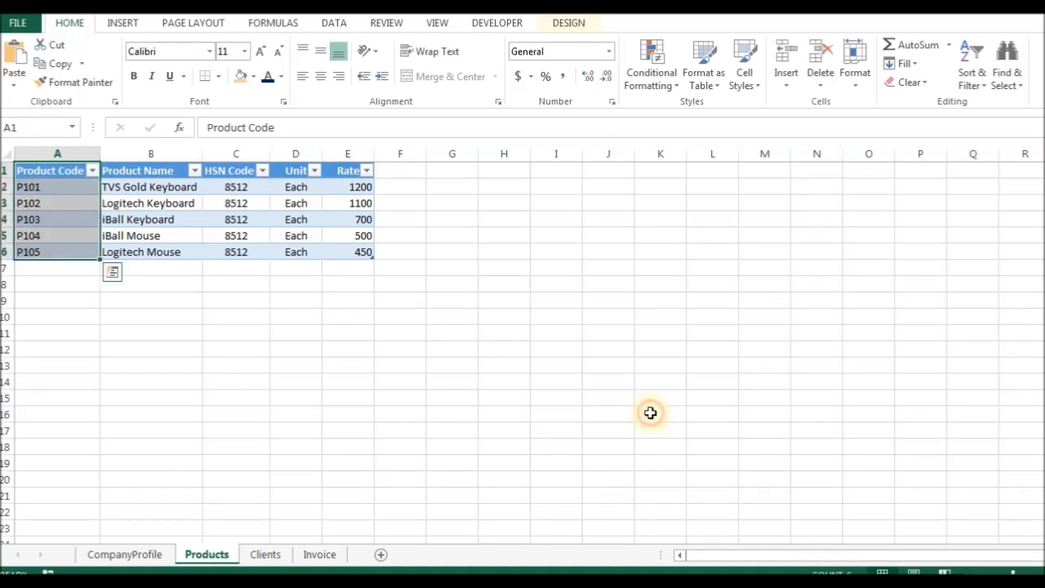
left_click(339, 561)
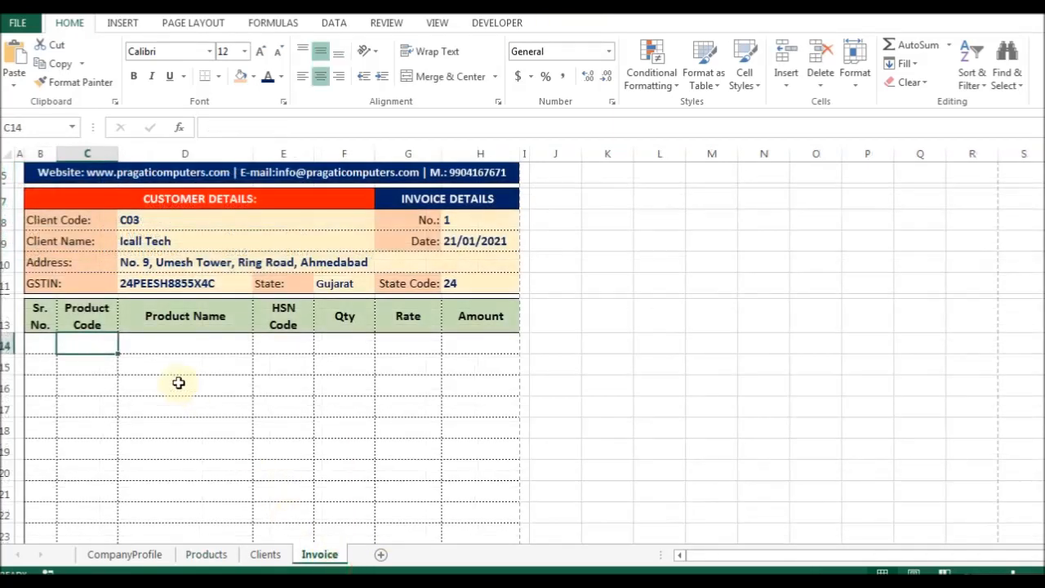
Give C14 a list validation with source =productcode and check its dropdown.
key("alt+d+l")
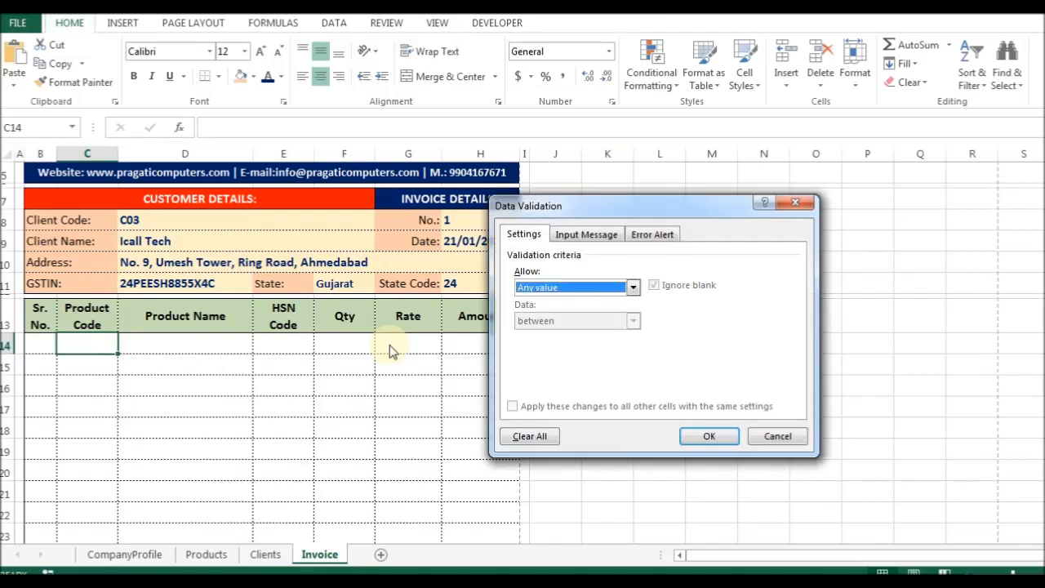
key("alt+Down")
key("Down")
key("Down")
key("Down")
key("Return")
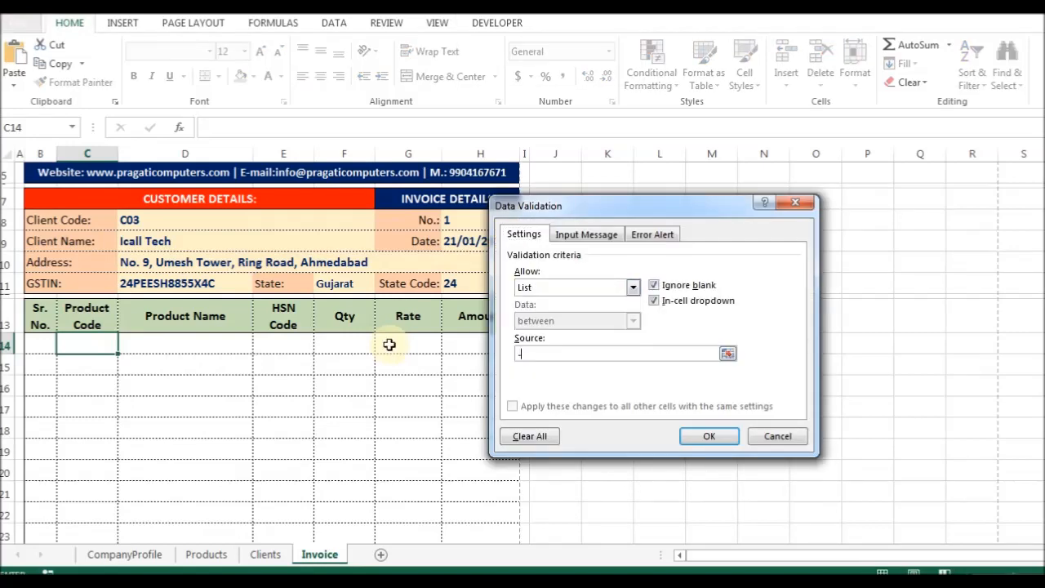
type("=productcode")
key("Return")
key("alt+Down")
key("Escape")
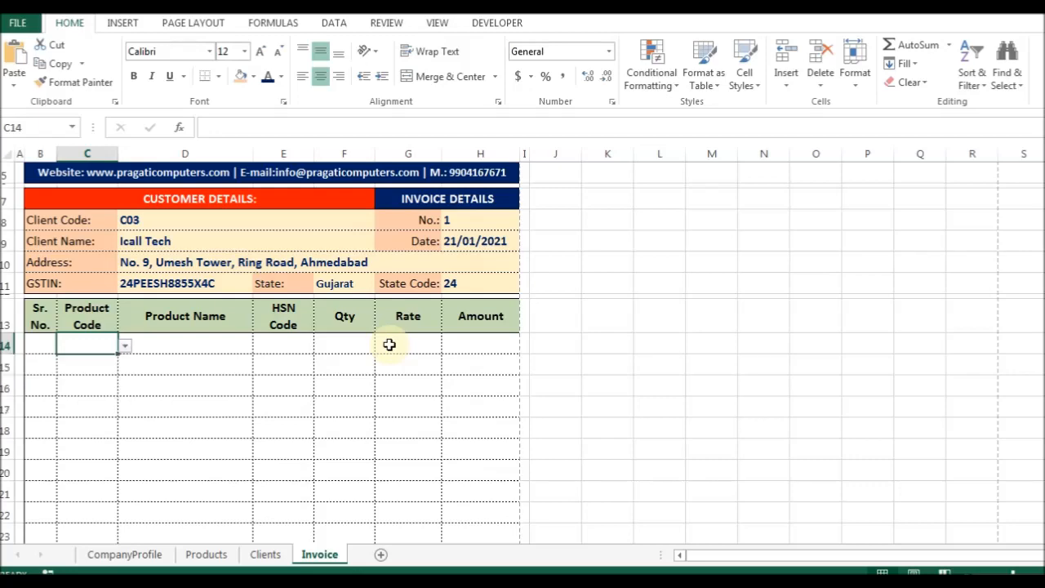
Extend the Product Code selection down to C34 and check C16's dropdown.
key("Down")
scroll(109, 444, "down", 4)
scroll(110, 444, "down", 3)
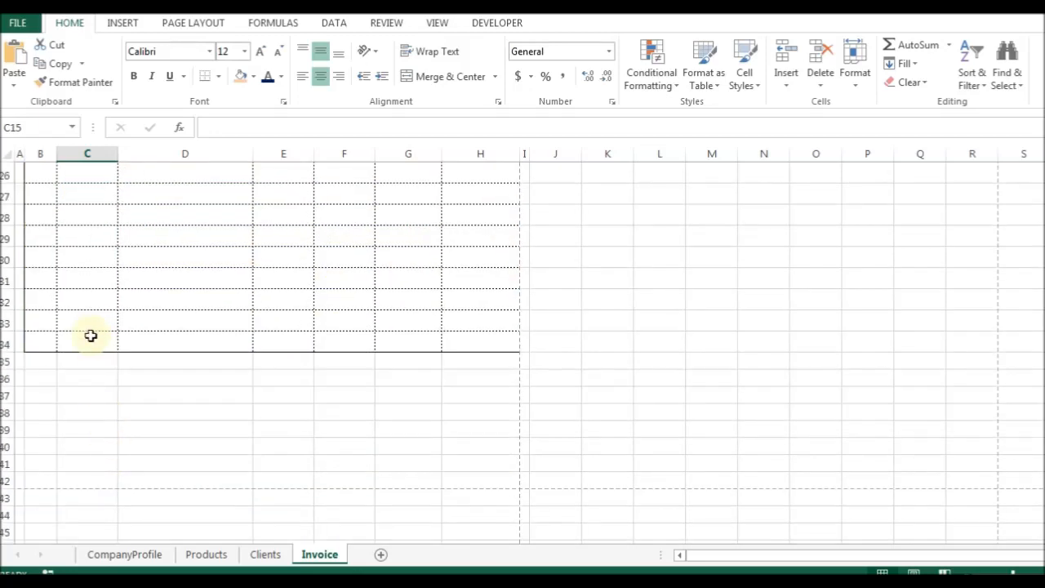
left_click(81, 348, "shift")
scroll(207, 341, "up", 6)
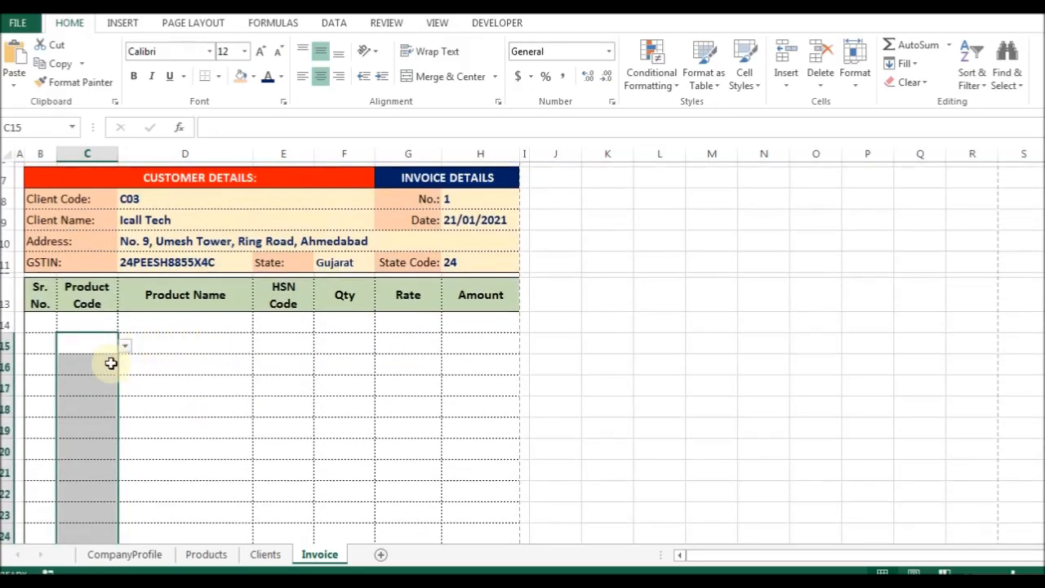
left_click(109, 366)
left_click(132, 368)
left_click(104, 363)
left_click(125, 366)
Enter =IF(C14="","",MAX(B$13:B13)) as the serial-number formula in B14.
left_click(125, 366)
left_click(45, 321)
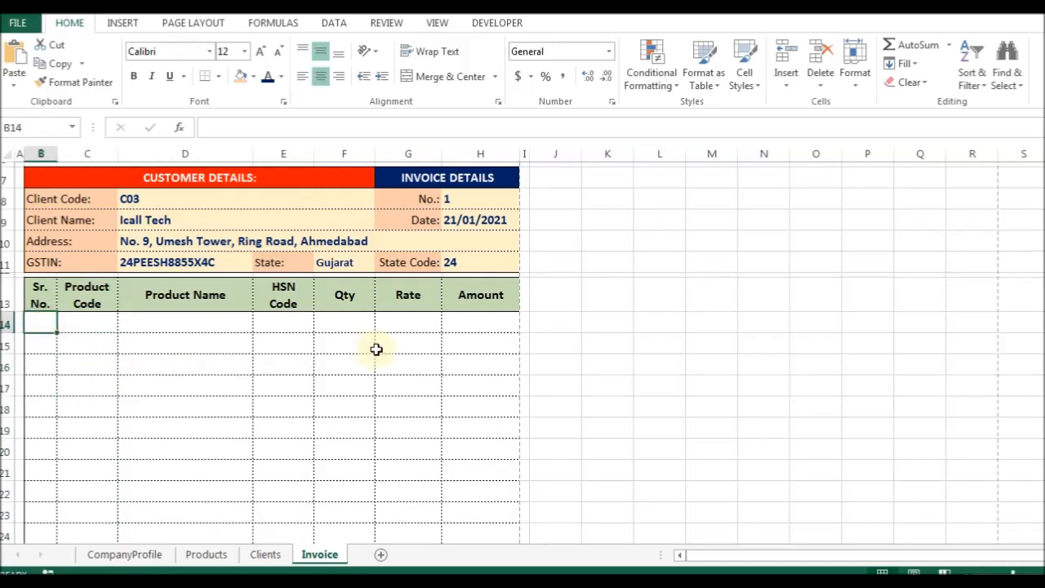
type("=if")
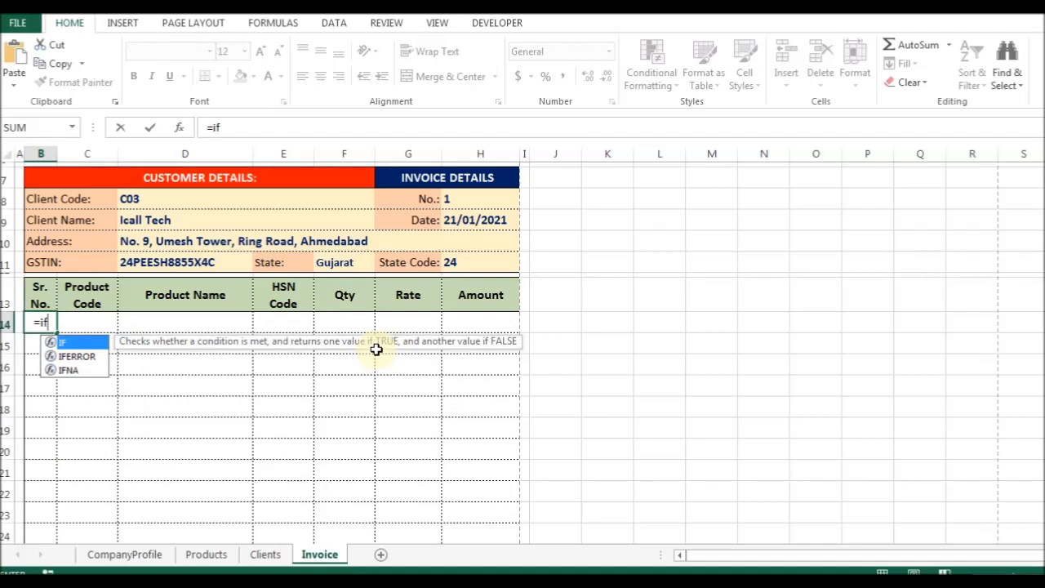
key("Tab")
key("Right")
type("=\"\",\"\",max(")
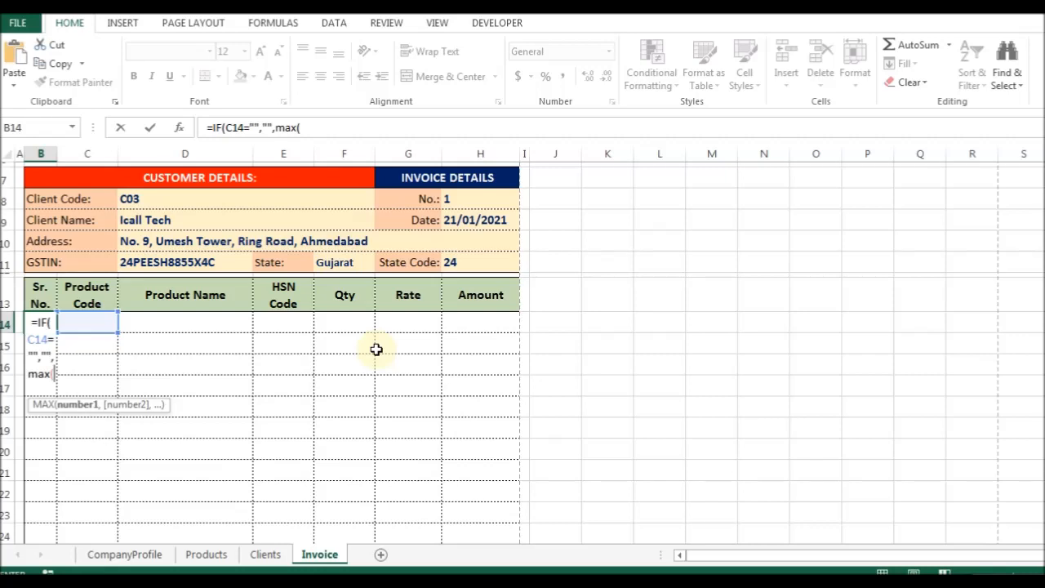
type("b$13")
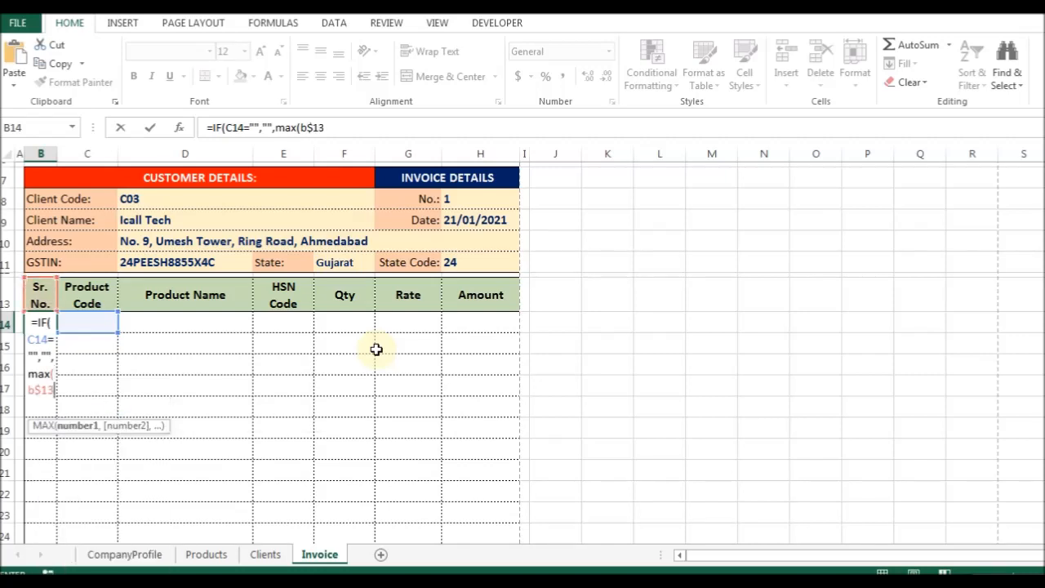
type(":b13")
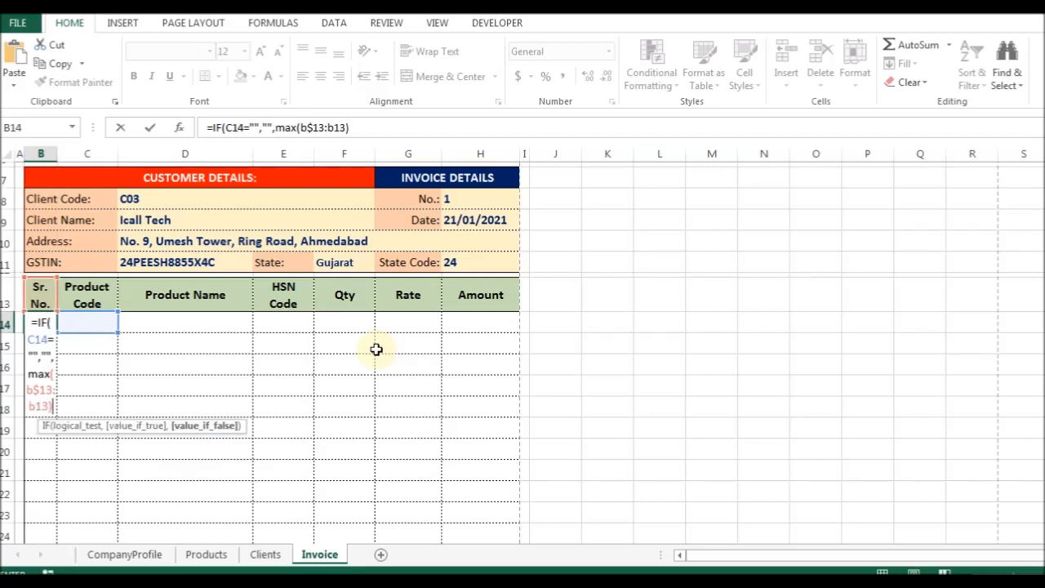
key("Return")
Try adding +1 to B14's formula, testing by entering and clearing P101 in C14.
key("Up")
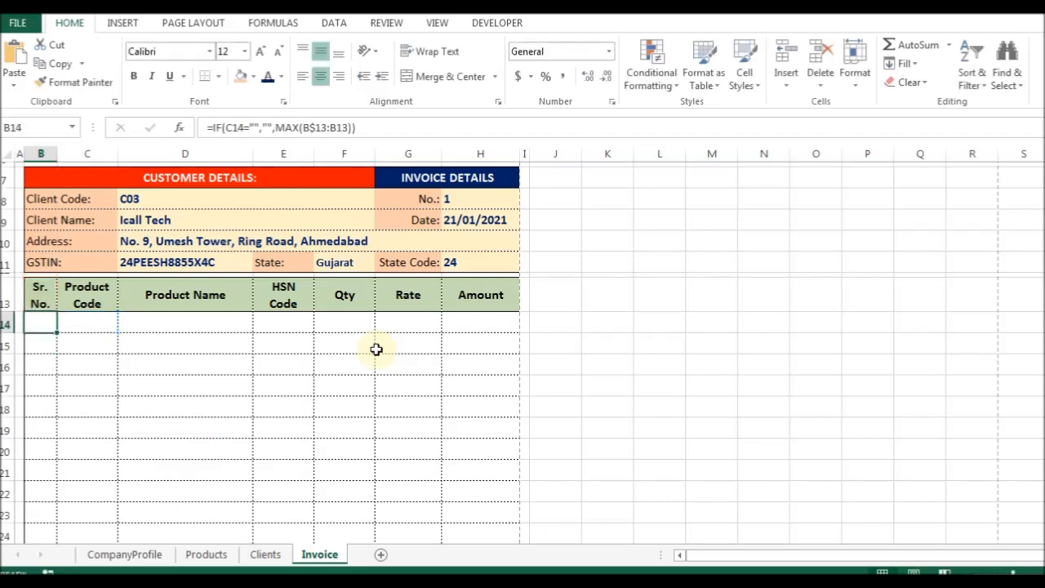
key("F2")
type("+1")
key("alt+Down")
key("Down")
key("Return")
key("Left")
key("Right")
key("Delete")
key("Left")
Pick P101 in C14 again and append +1 to B14's formula.
key("Right")
key("alt+Down")
key("Down")
key("Return")
key("Left")
key("F2")
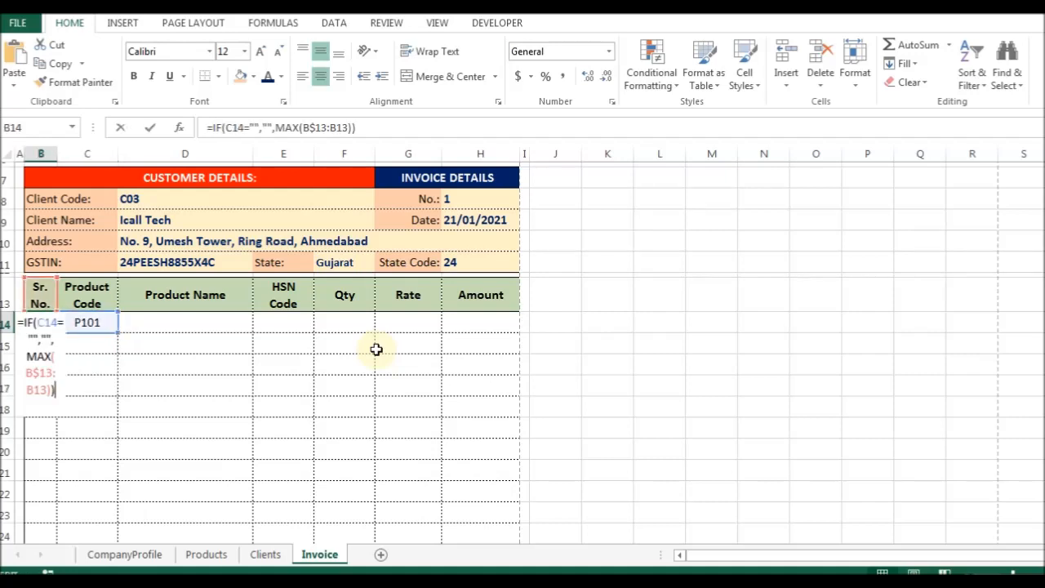
type("+1")
key("Return")
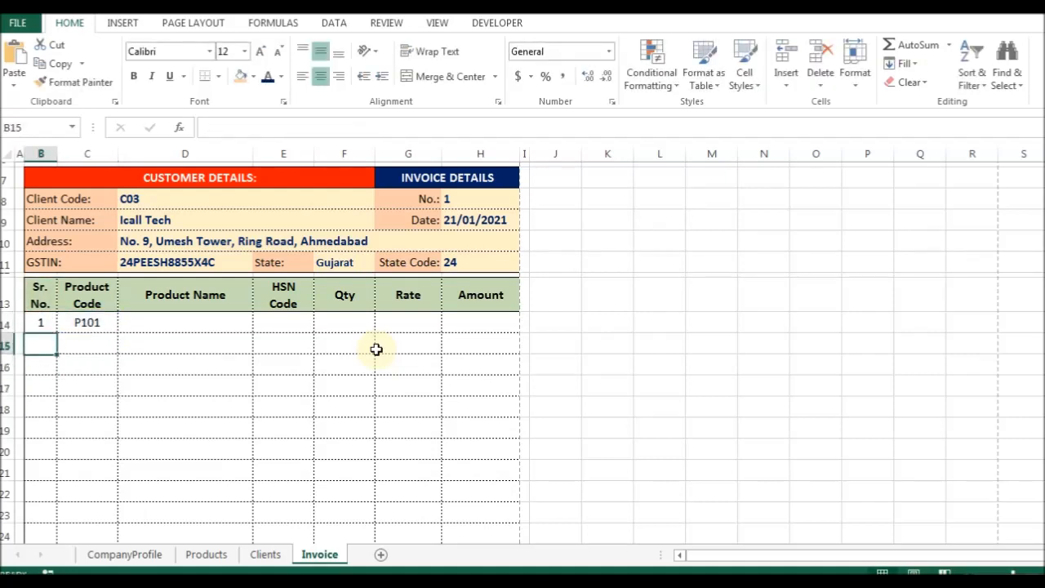
Clear C14 to check B14's result when no product code is chosen.
key("Up")
key("Right")
key("Delete")
key("Left")
key("Right")
key("Left")
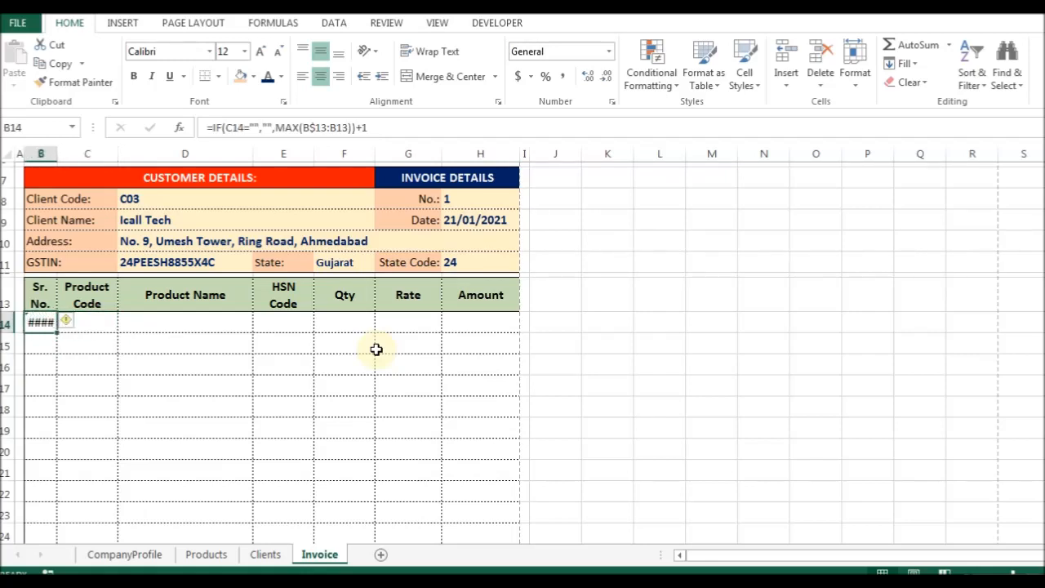
Wrap B14's serial-number formula in IFERROR with a blank fallback.
key("F2")
type("ife")
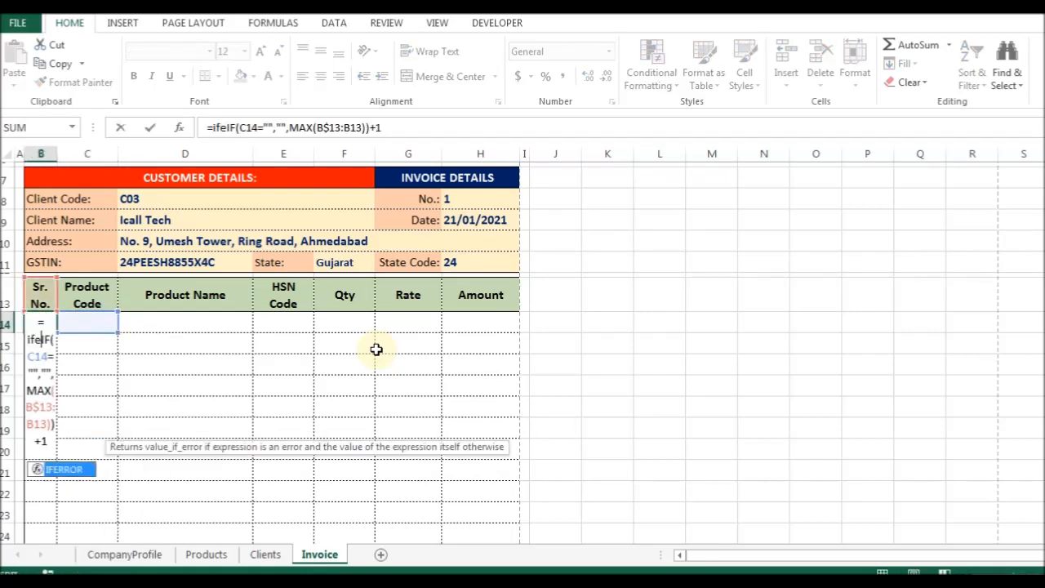
key("Tab")
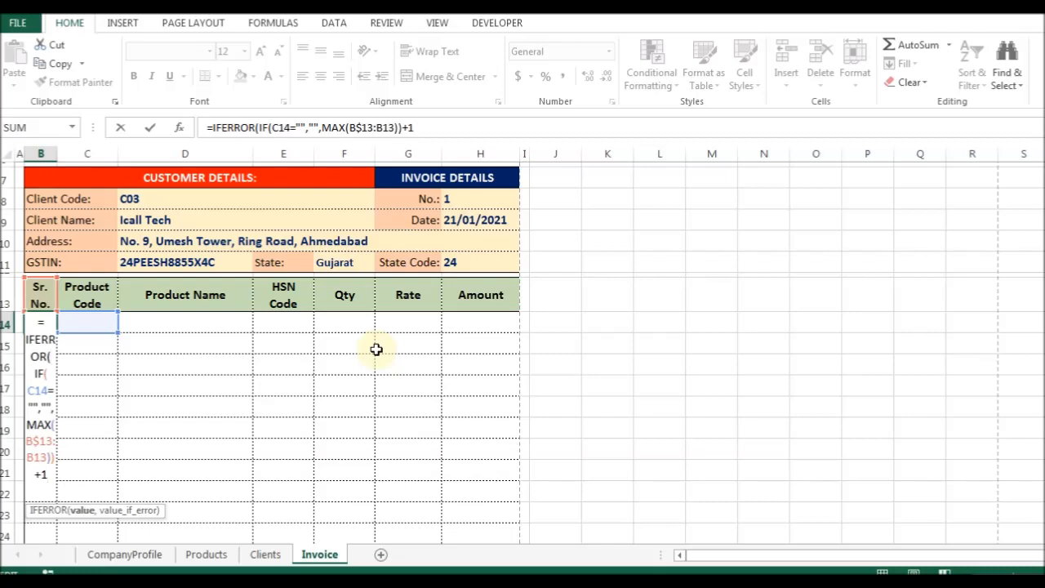
type(",")
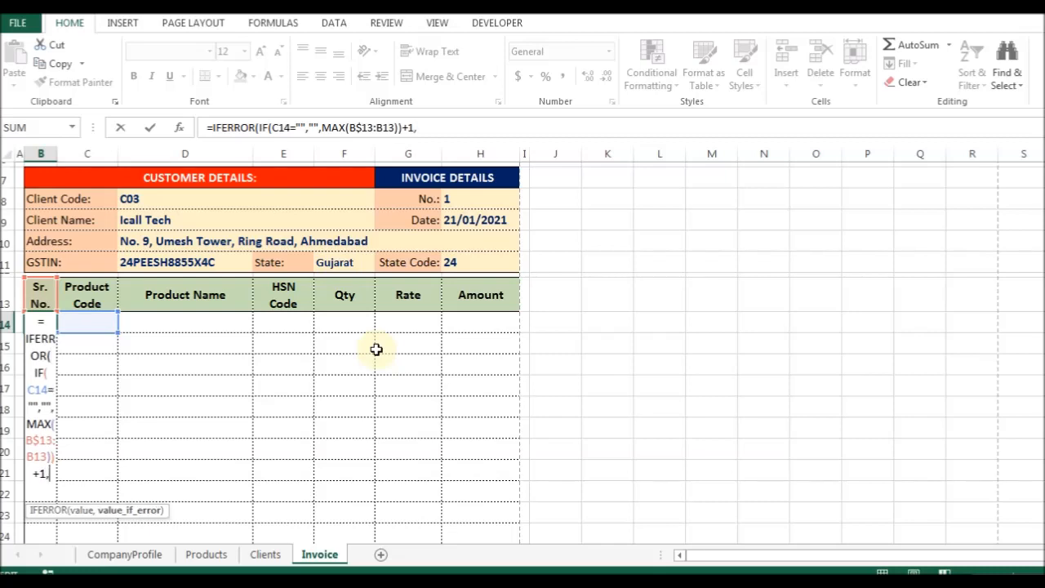
type("\"\")")
key("ctrl+Return")
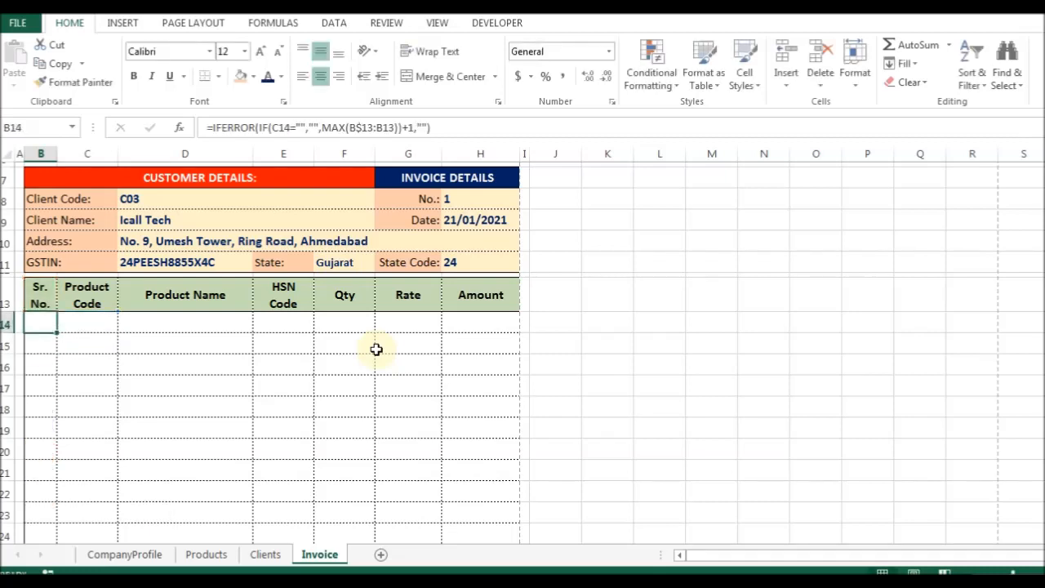
Choose P101 in C14 to confirm B14 shows 1, then copy B14.
key("Right")
key("alt+Down")
key("Down")
key("Down")
key("Return")
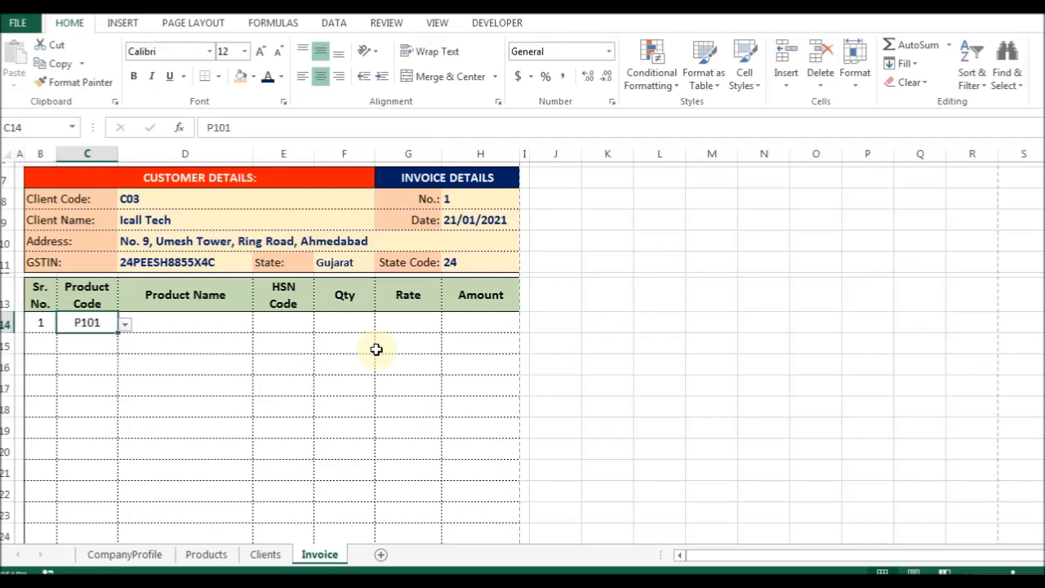
key("Left")
key("ctrl+c")
key("Down")
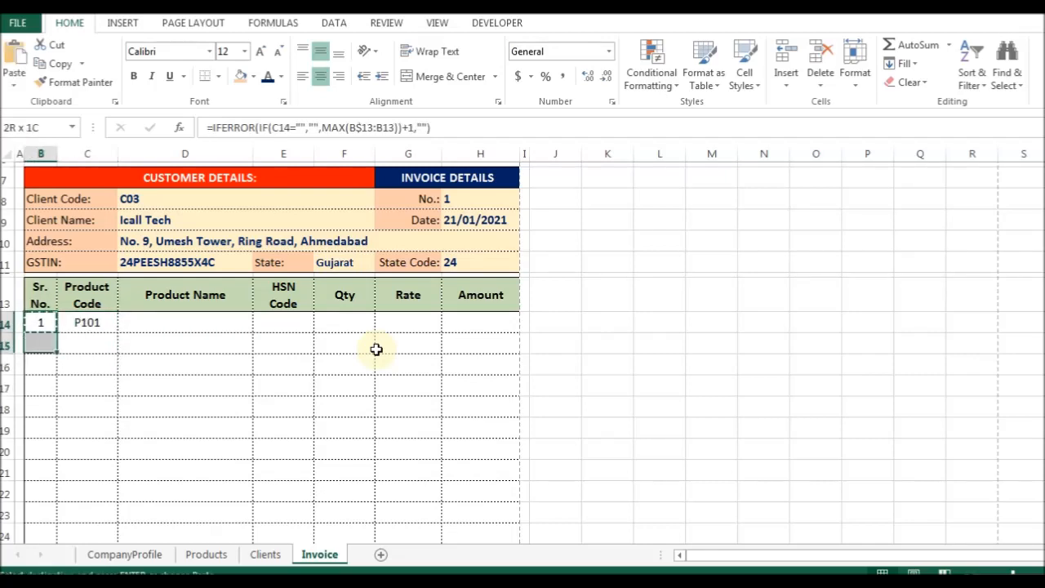
Paste the serial-number formula, formulas only, down the Sr. No. column B15:B34.
key("shift+Down")
key("shift+Down")
key("shift+Down")
key("shift+Down")
key("shift+Down")
key("shift+Down")
key("shift+Down")
key("shift+Down")
key("shift+Down")
key("shift+Down")
key("shift+Down")
key("shift+Down")
key("shift+Down")
key("shift+Down")
key("shift+Down")
key("shift+Down")
key("shift+Down")
key("shift+Down")
key("shift+Down")
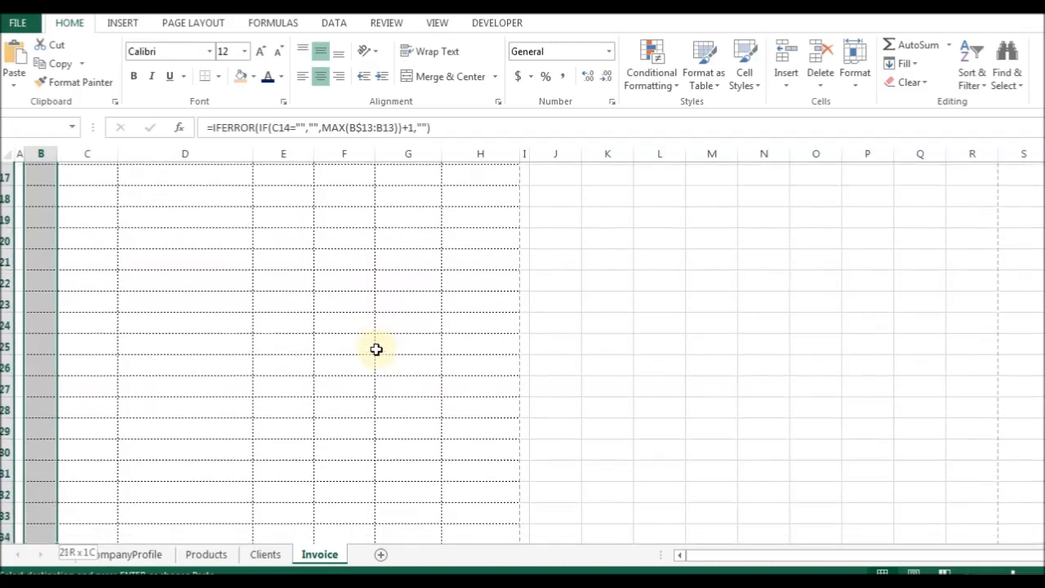
key("ctrl+alt+v")
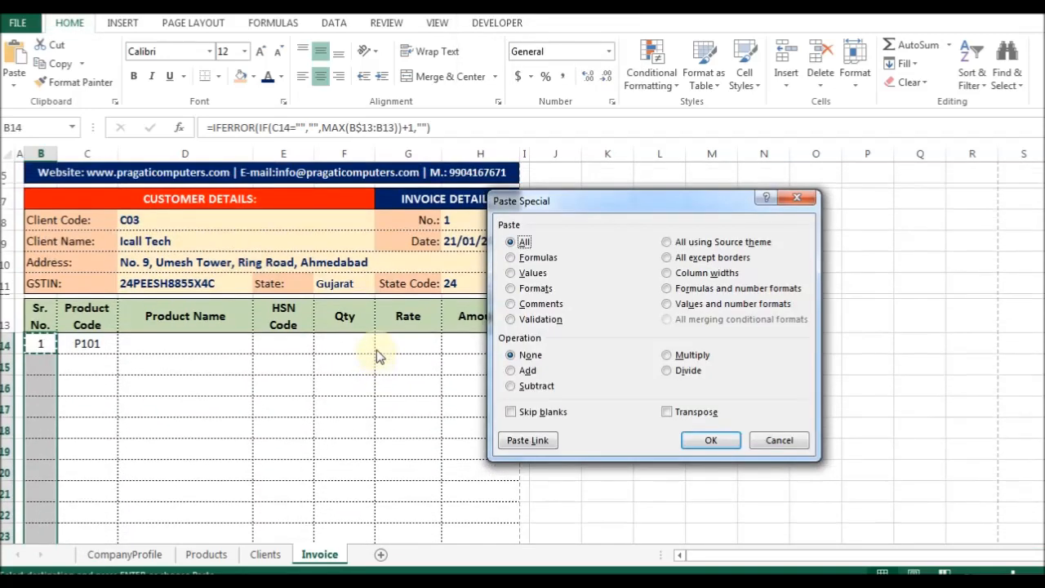
left_click(535, 257)
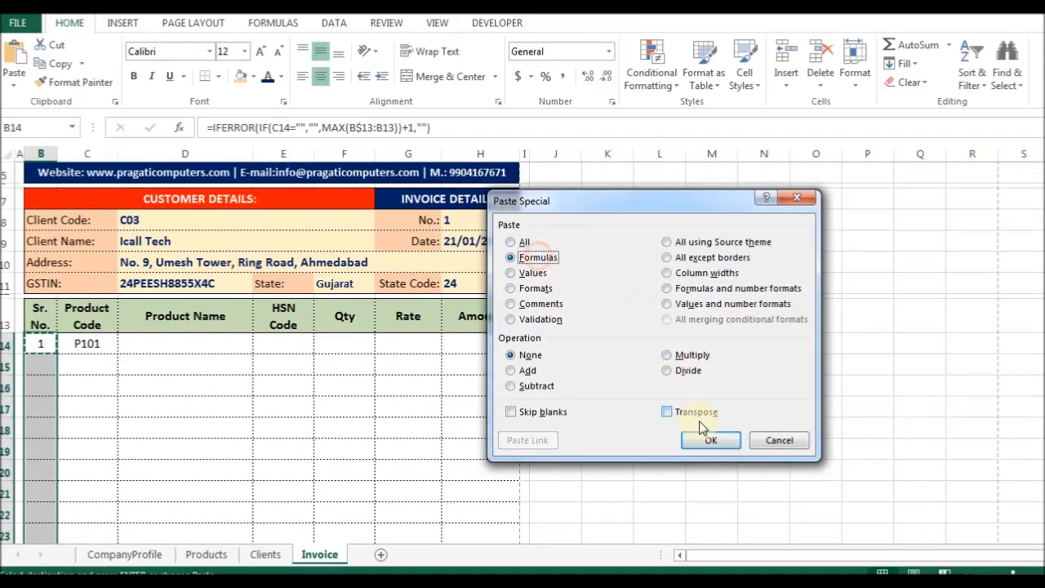
left_click(707, 440)
Test the numbering by choosing product code P103 in C15 and C16.
left_click(45, 366)
left_click(40, 403)
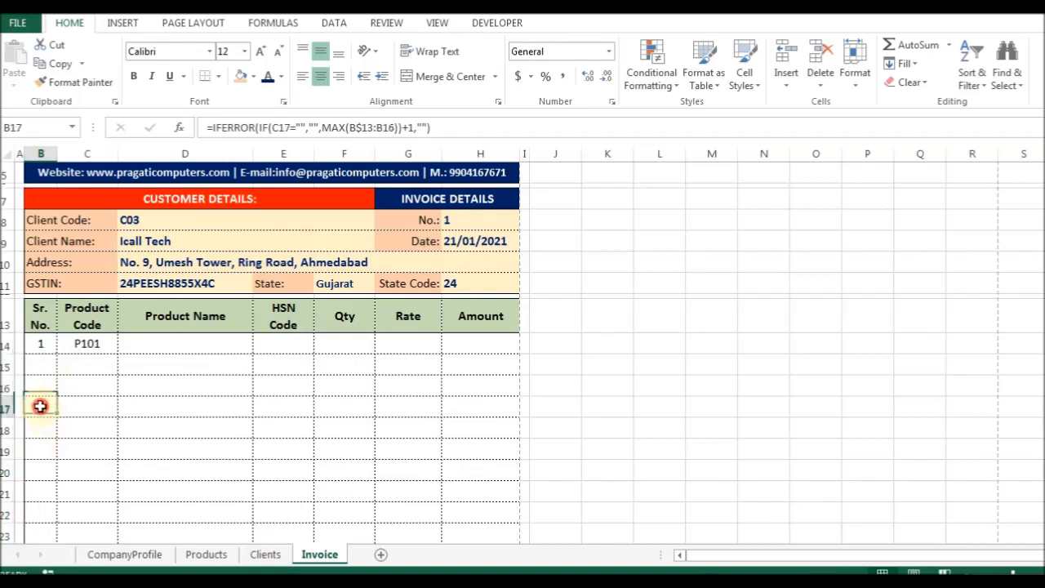
left_click(101, 362)
left_click(126, 365)
left_click(66, 412)
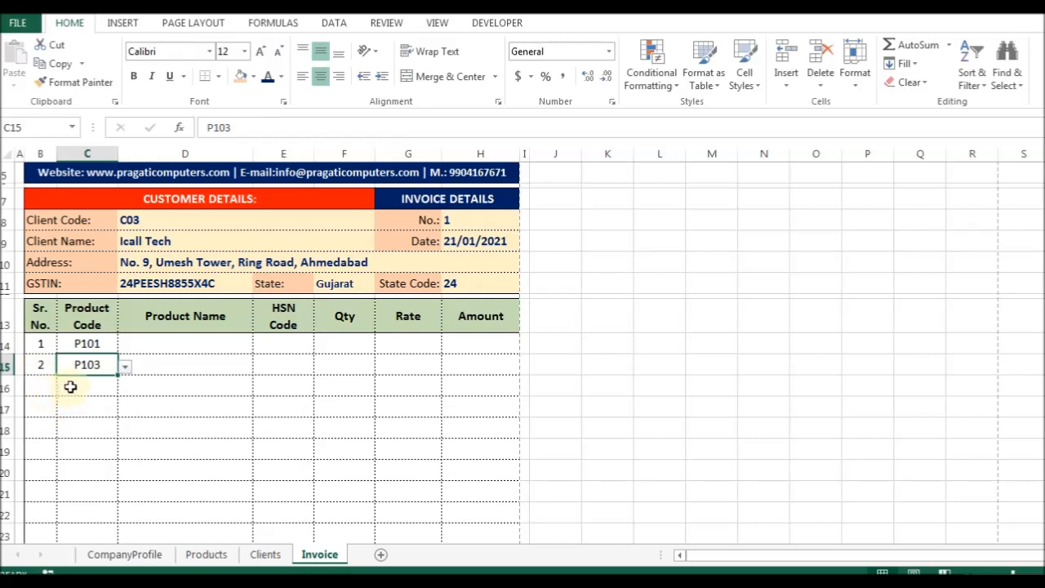
key("Down")
key("alt+Down")
key("Down")
key("Down")
key("Down")
key("Down")
key("Return")
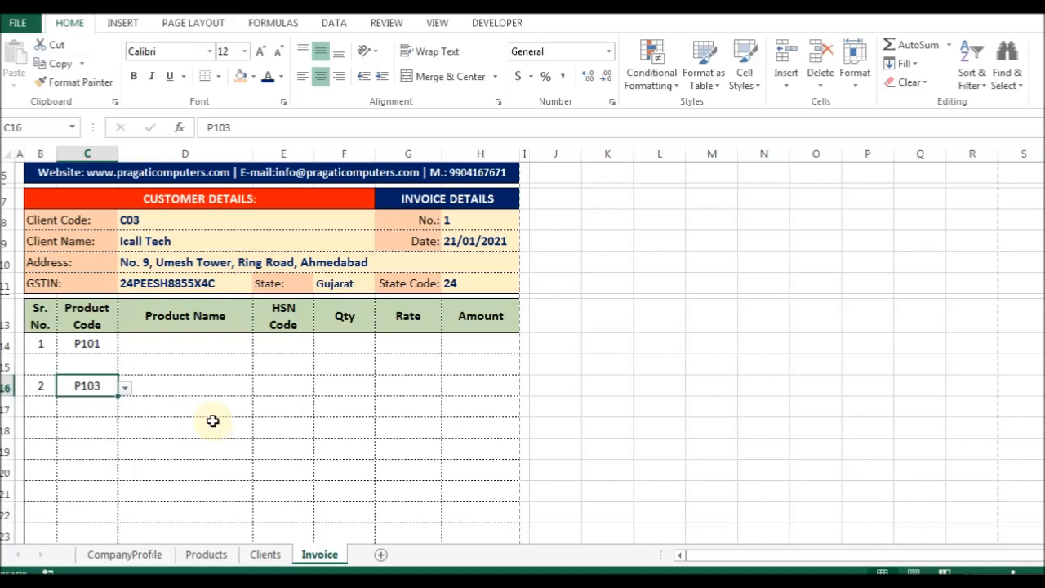
Enter =VLOOKUP(C14,Products,2,0) in D14 to show the product name.
key("Up")
key("Up")
key("Right")
key("Left")
key("Right")
type("=V")
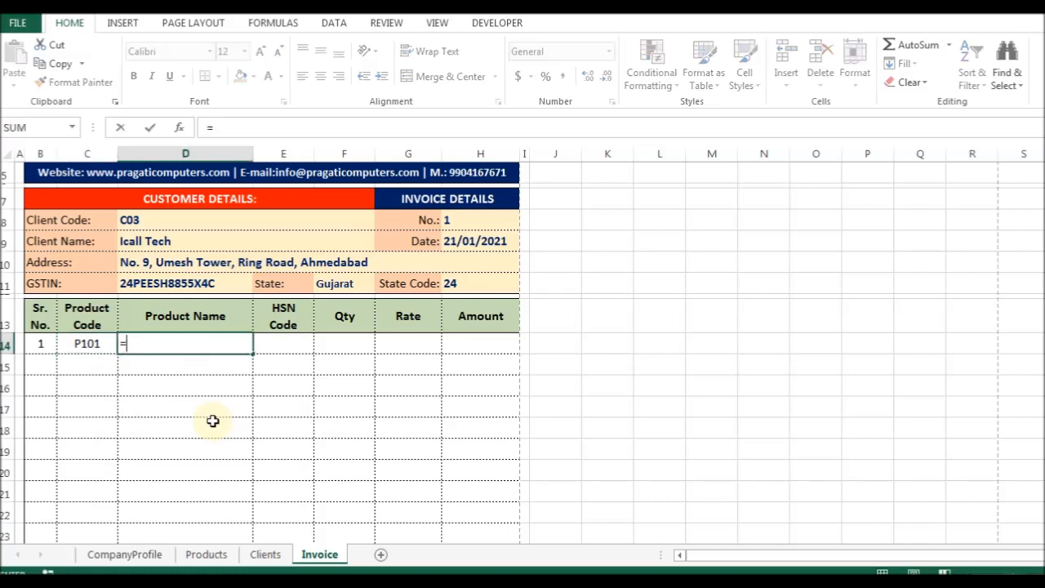
key("Tab")
key("BackSpace")
key("BackSpace")
key("BackSpace")
key("BackSpace")
key("BackSpace")
type("loo")
key("Tab")
key("Left")
type(",pro")
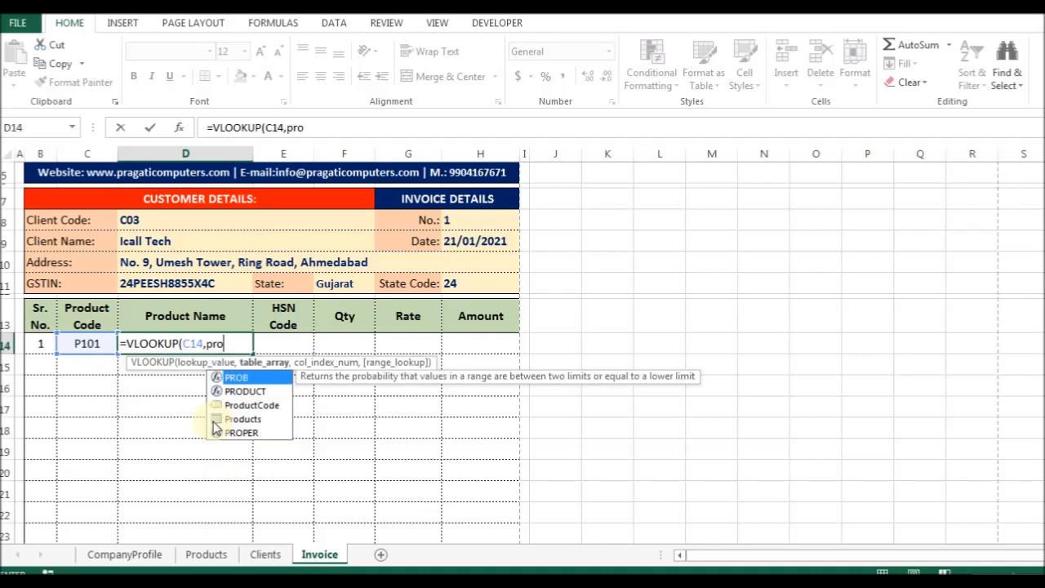
key("Down")
key("Tab")
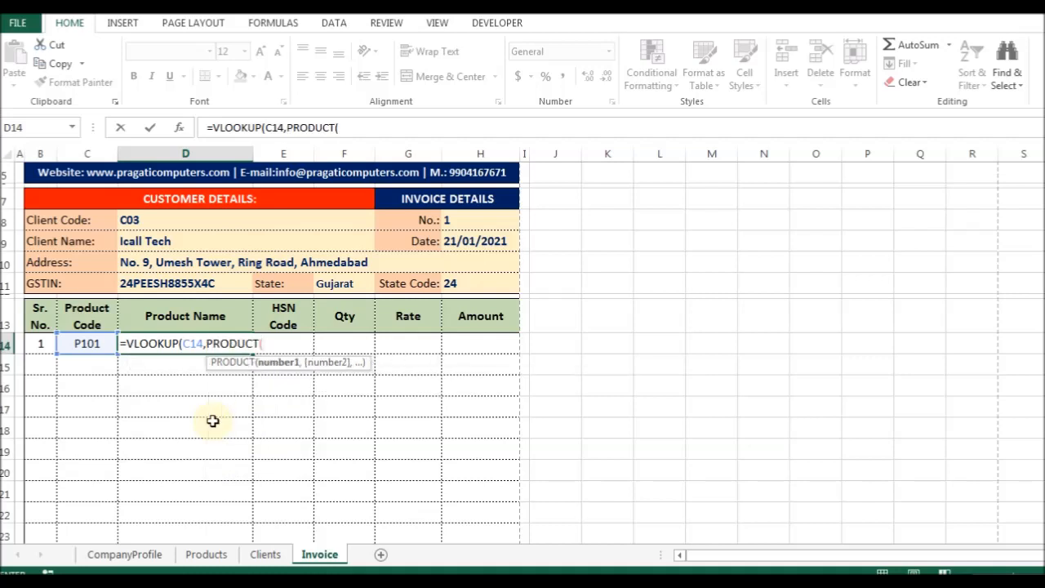
key("BackSpace")
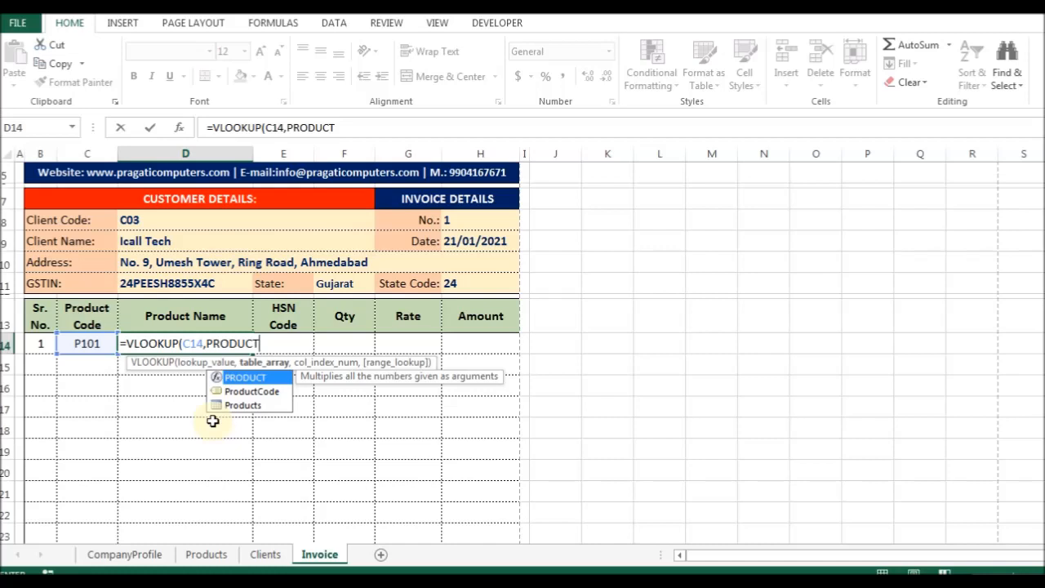
key("Down")
key("Down")
key("Tab")
type(",")
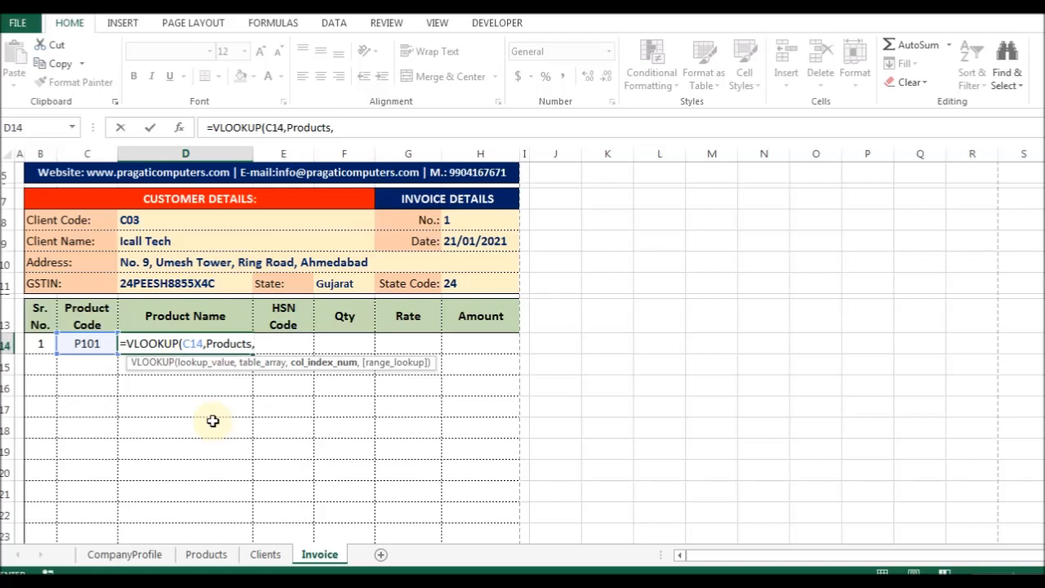
type("2,0)")
key("Return")
Test the lookup by switching C14's product code to P103 and back to P101.
key("Up")
key("F2")
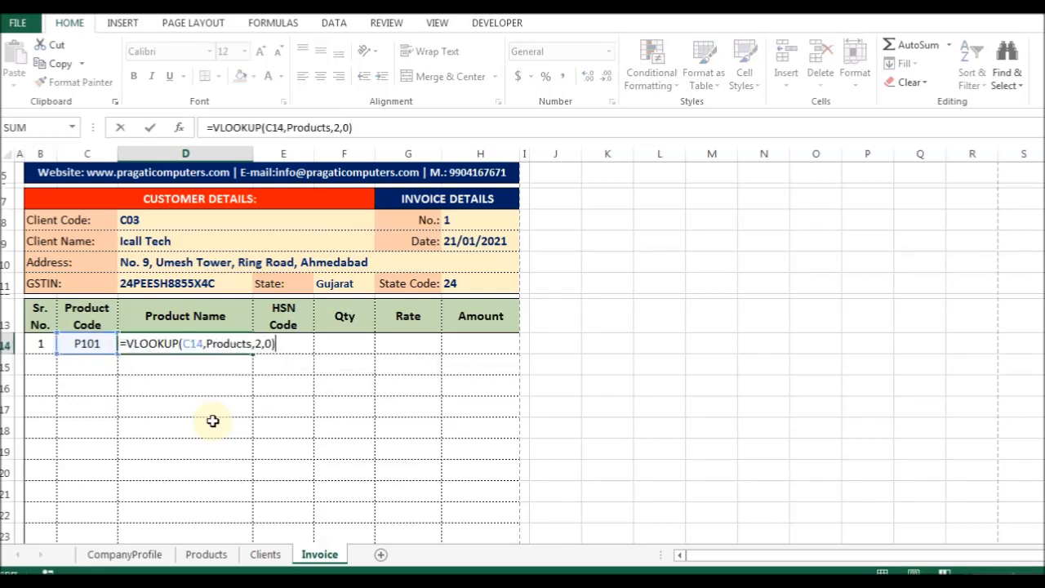
key("shift+Tab")
key("alt+Down")
key("Down")
key("Down")
key("Return")
key("alt+Down")
key("Up")
key("Up")
key("Return")
Anchor the lookup value to column C, making it $C14.
key("Tab")
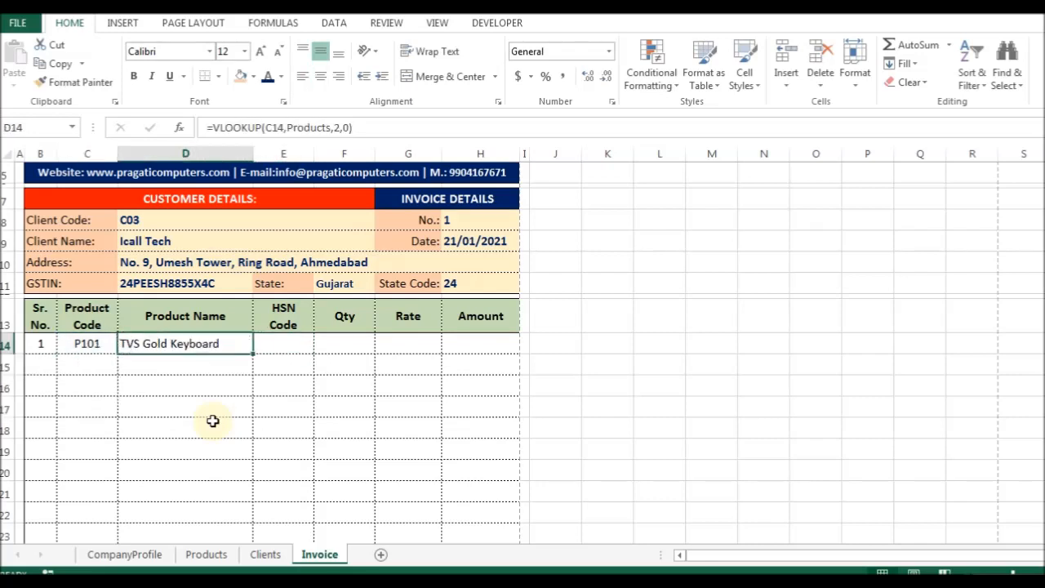
key("F2")
key("Left")
key("Left")
key("Left")
key("Left")
key("Left")
key("Left")
key("Left")
key("Left")
key("Left")
key("Left")
key("Left")
key("Left")
key("Left")
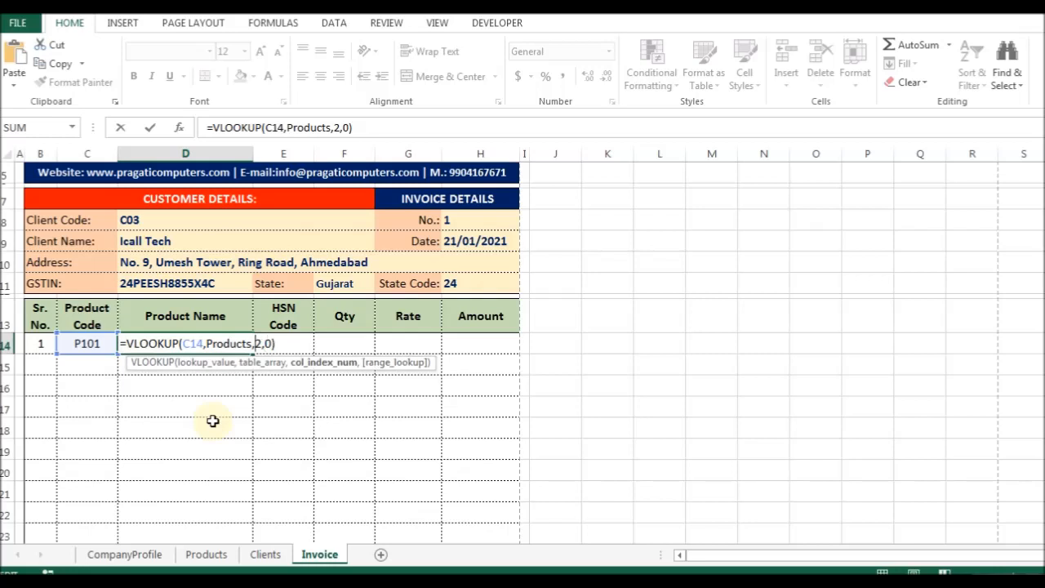
key("Left")
key("Left")
key("Left")
type("$")
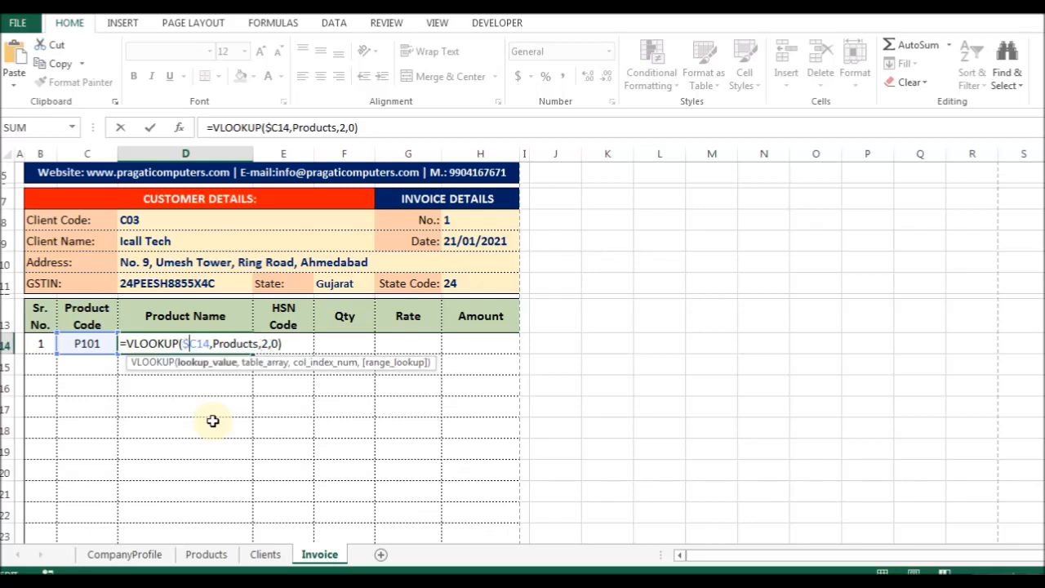
key("Return")
Copy D14's lookup formula into E14 as formulas only.
key("Up")
key("Right")
key("ctrl+r")
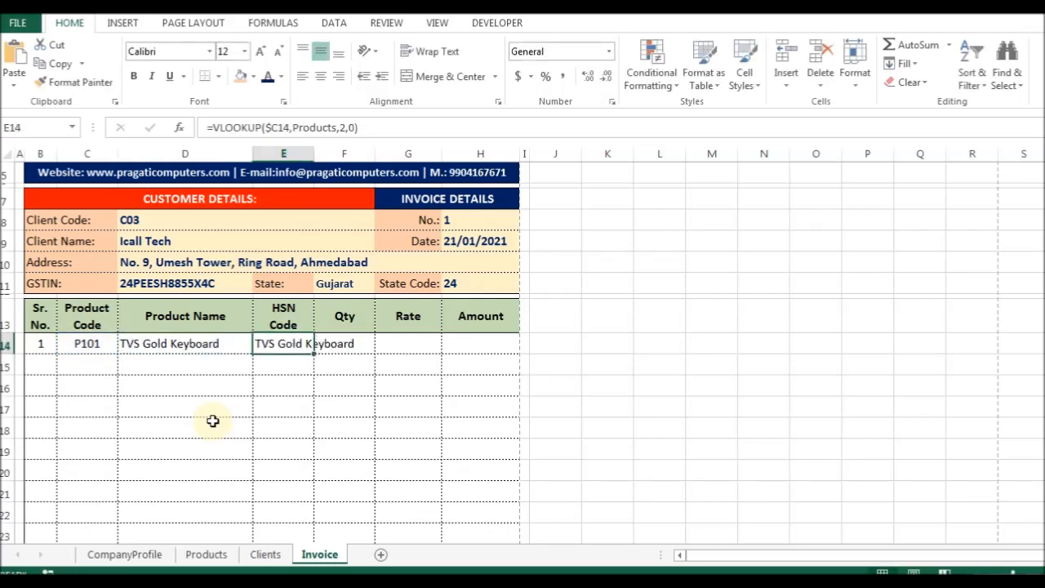
key("Delete")
key("Left")
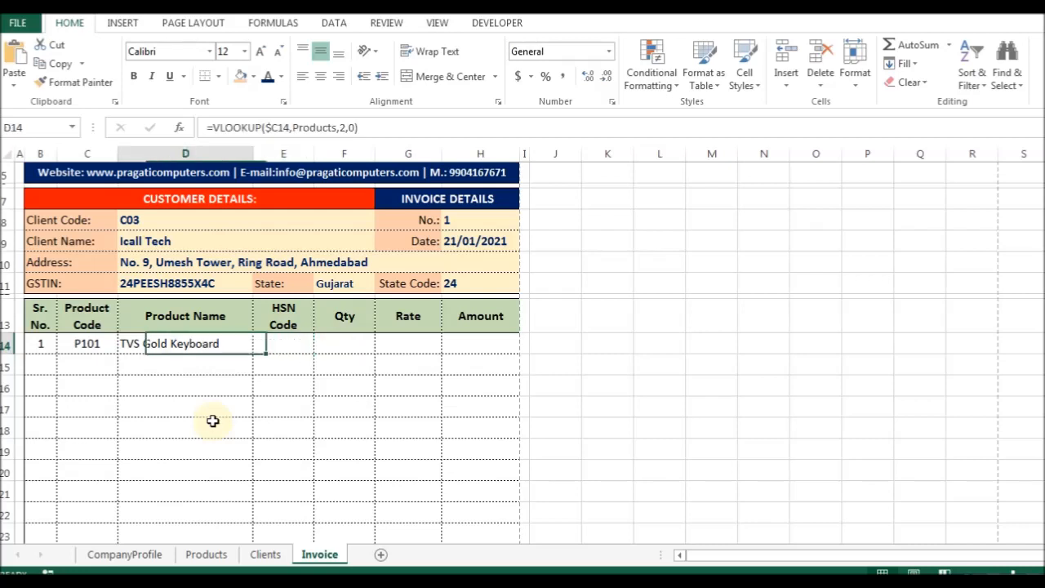
key("ctrl+c")
key("Right")
key("ctrl+alt+v")
key("f")
key("Return")
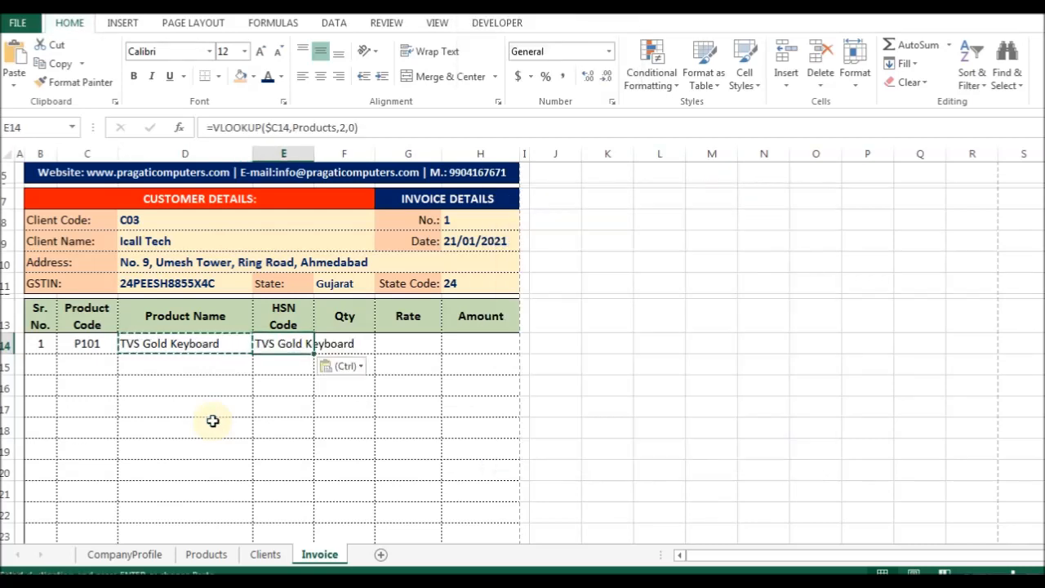
Change E14's column index to 3 so it shows HSN code 8512.
key("F2")
key("Left")
key("Left")
key("Left")
key("Left")
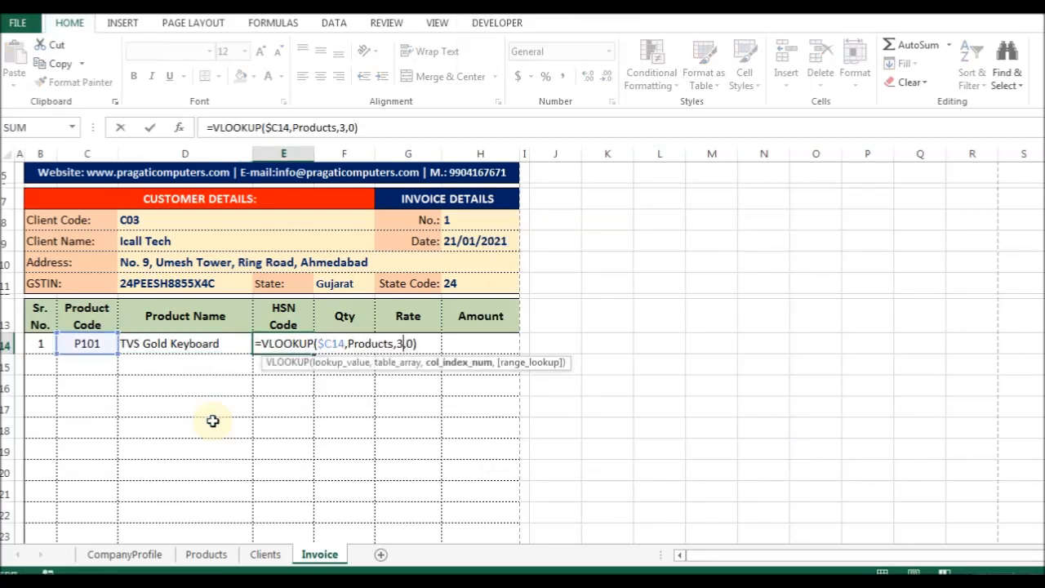
type("3")
key("Return")
key("Up")
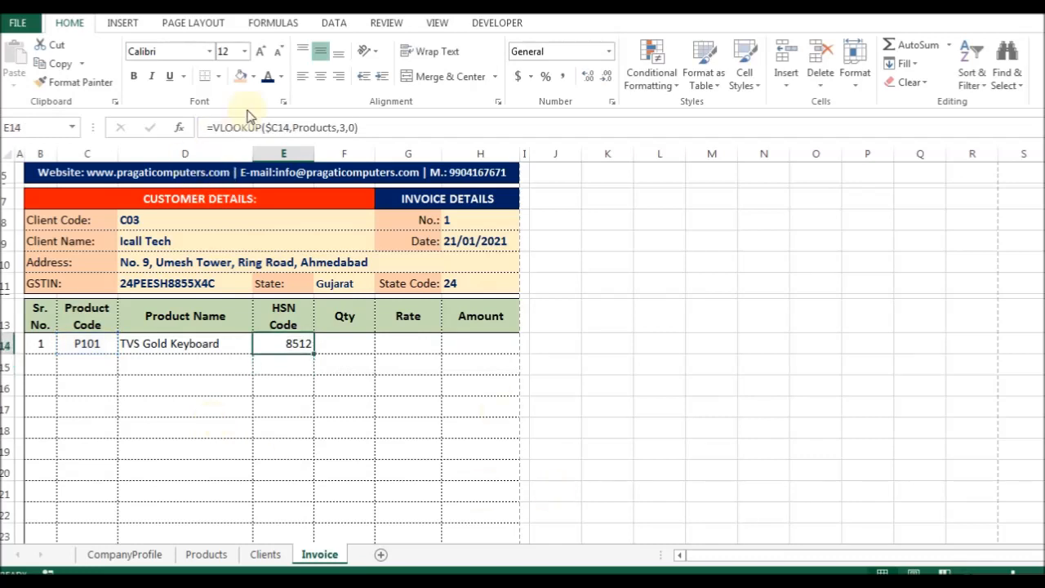
Centre the HSN code in E14 and fill the lookup formula across Qty and Rate.
left_click(320, 77)
key("Right")
key("ctrl+v")
key("Delete")
key("Left")
key("Right")
key("ctrl+r")
Clear the Qty cell and change the Rate lookup's column index to 4.
key("Right")
key("ctrl+r")
key("Left")
key("Delete")
key("Right")
key("F2")
key("Left")
key("Left")
key("Left")
key("BackSpace")
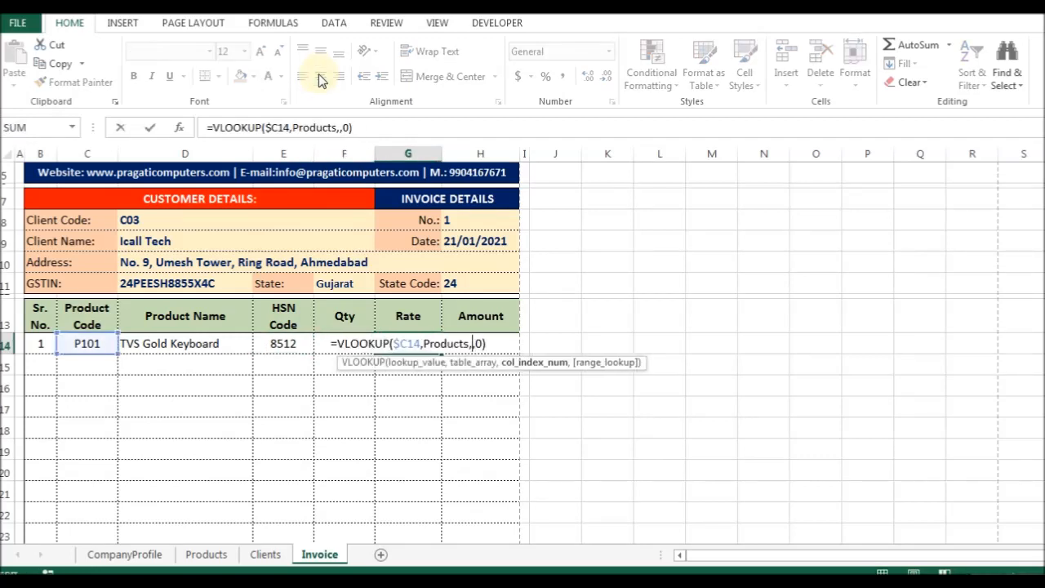
type("4")
key("Return")
key("Up")
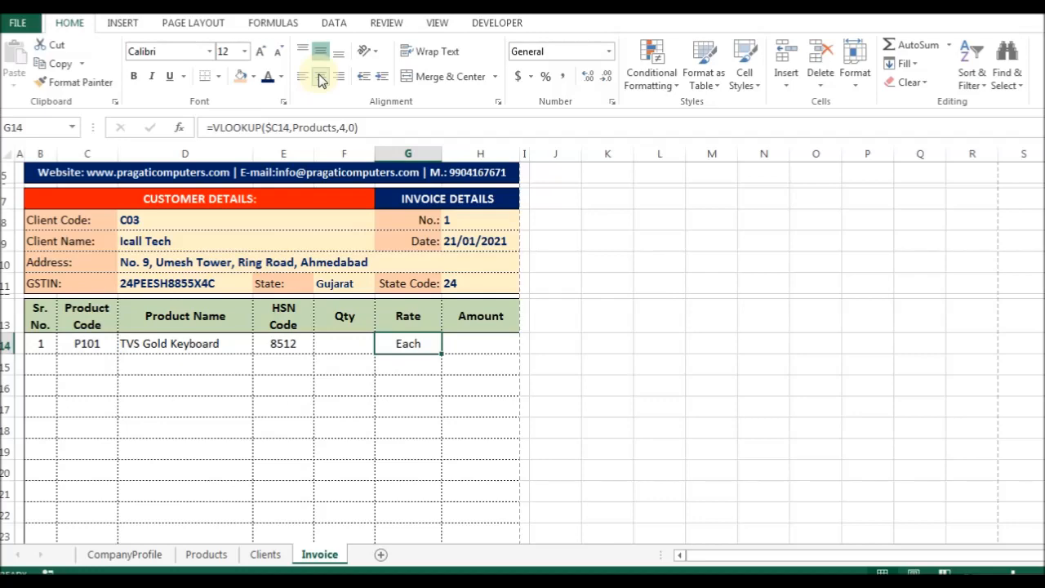
Insert an entire blank column before the Rate column.
key("Up")
key("Up")
key("Up")
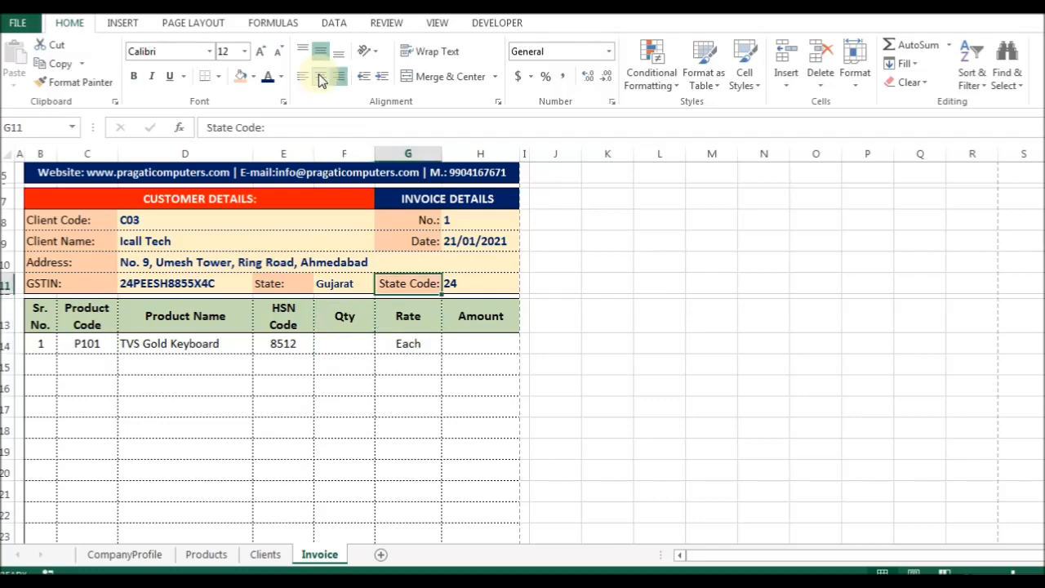
key("Page_Down")
key("Page_Up")
key("Up")
key("Down")
key("Down")
key("ctrl+shift+plus")
key("c")
key("Return")
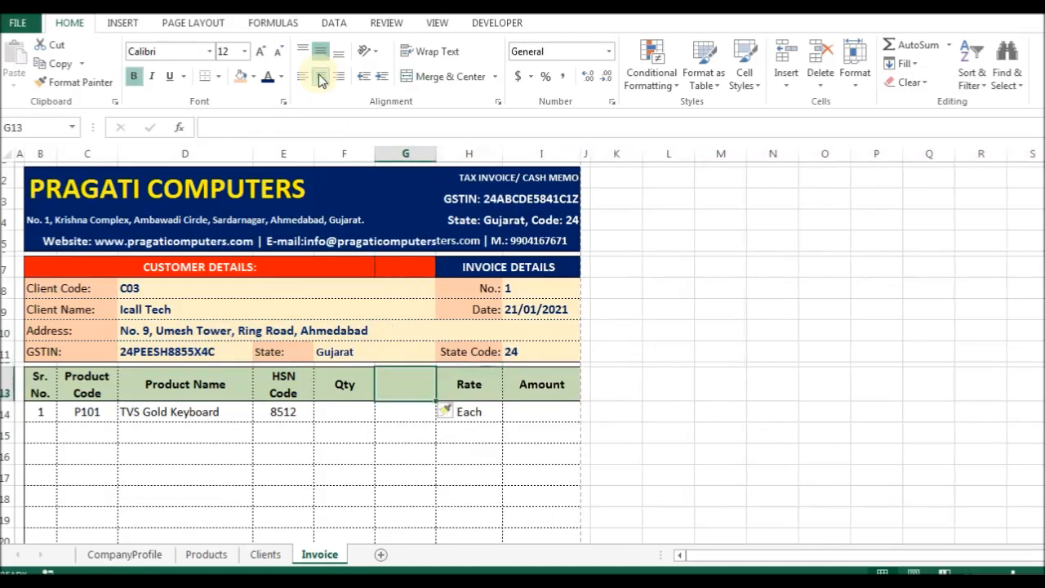
Label the new headers Unit and Qty.
type("Unit")
key("Return")
key("Up")
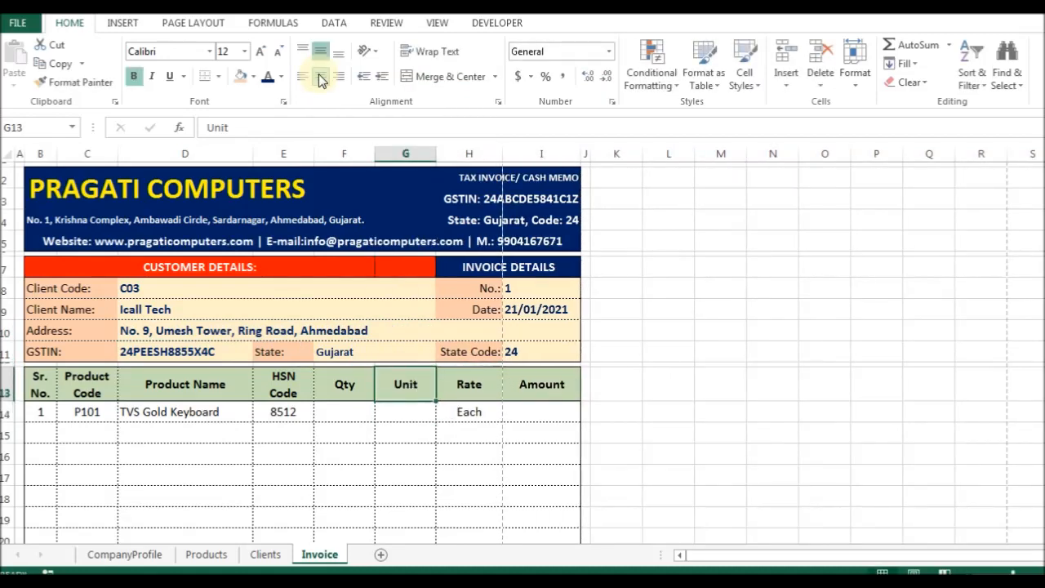
type("Qty")
key("Left")
type("Unit")
key("Return")
key("Right")
key("Right")
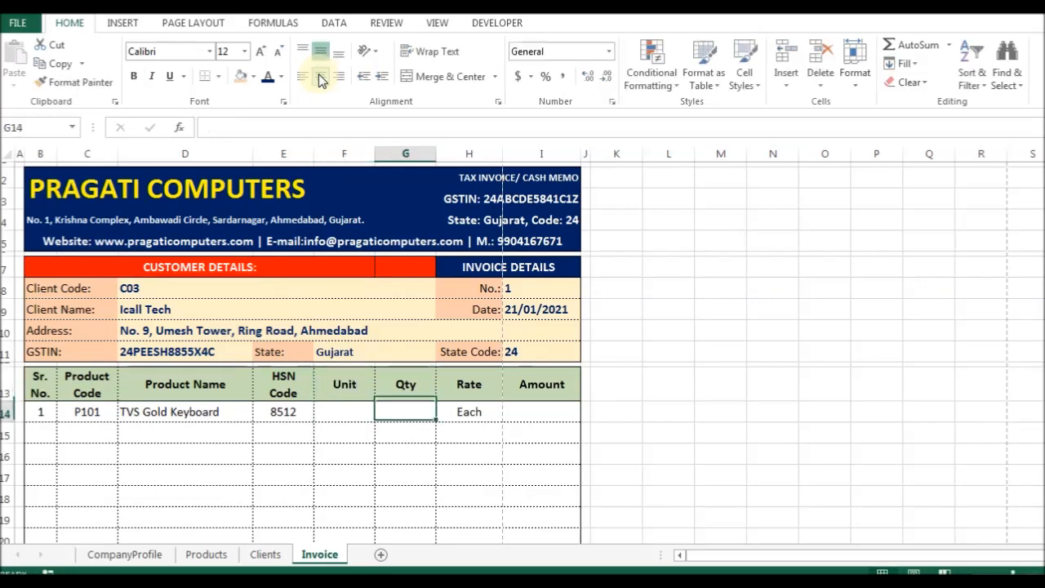
Copy the Rate lookup into the Unit cell and change Rate's column index to 5, showing 1200.
key("ctrl+c")
key("Left")
key("Left")
key("ctrl+v")
key("Right")
key("Right")
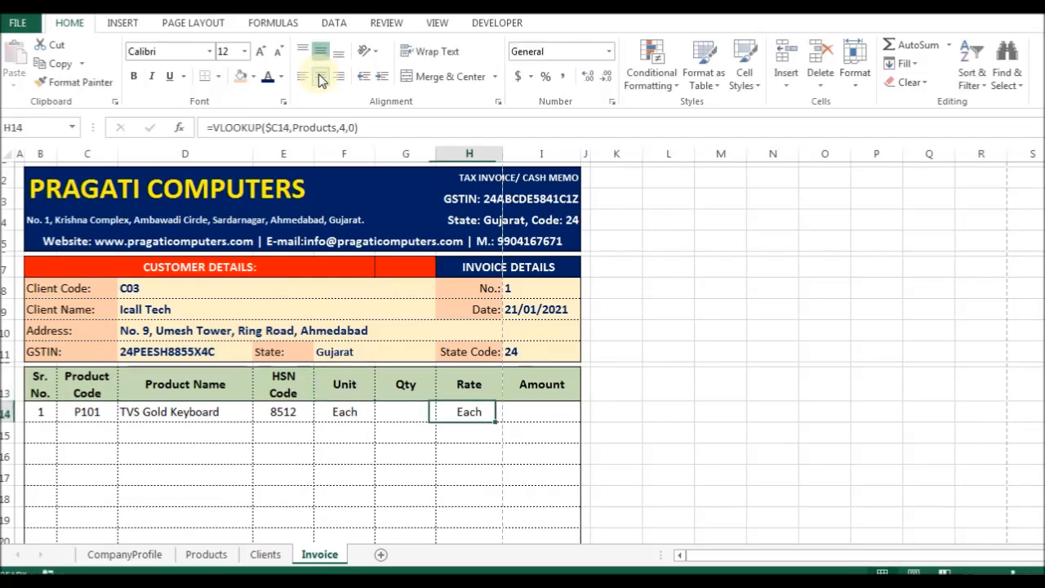
key("F2")
key("Left")
key("Left")
key("Left")
key("BackSpace")
type("5")
key("ctrl+Return")
Set the Unit and Qty column widths to 6.
key("Left")
key("Left")
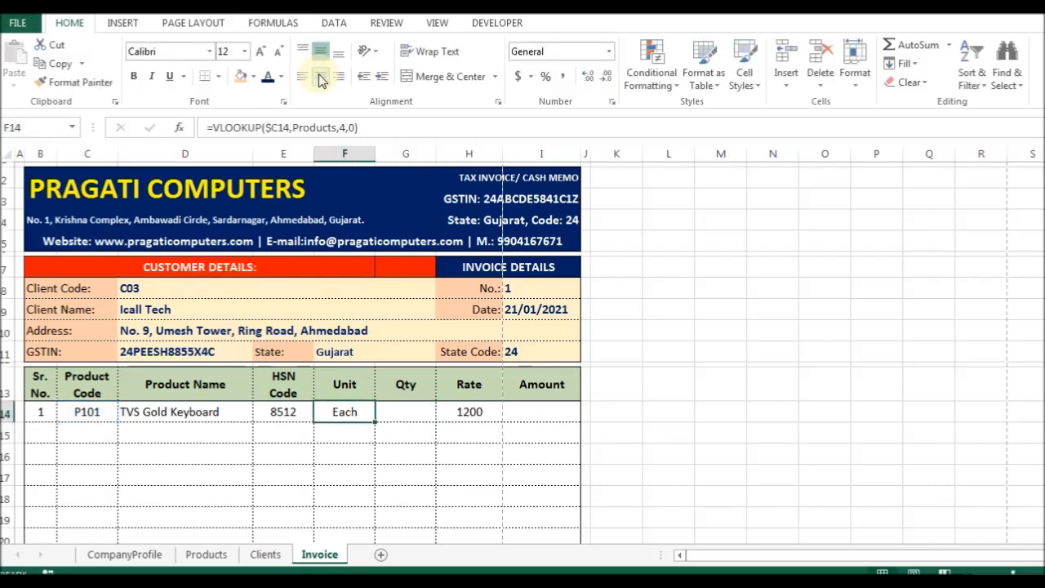
key("alt+h")
key("o")
key("w")
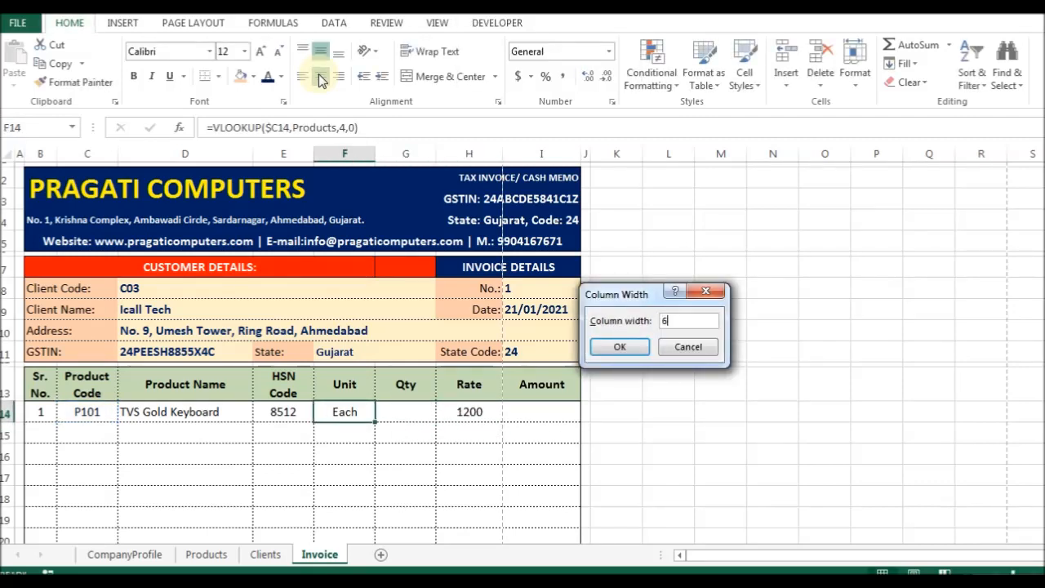
type("6")
key("Return")
key("Right")
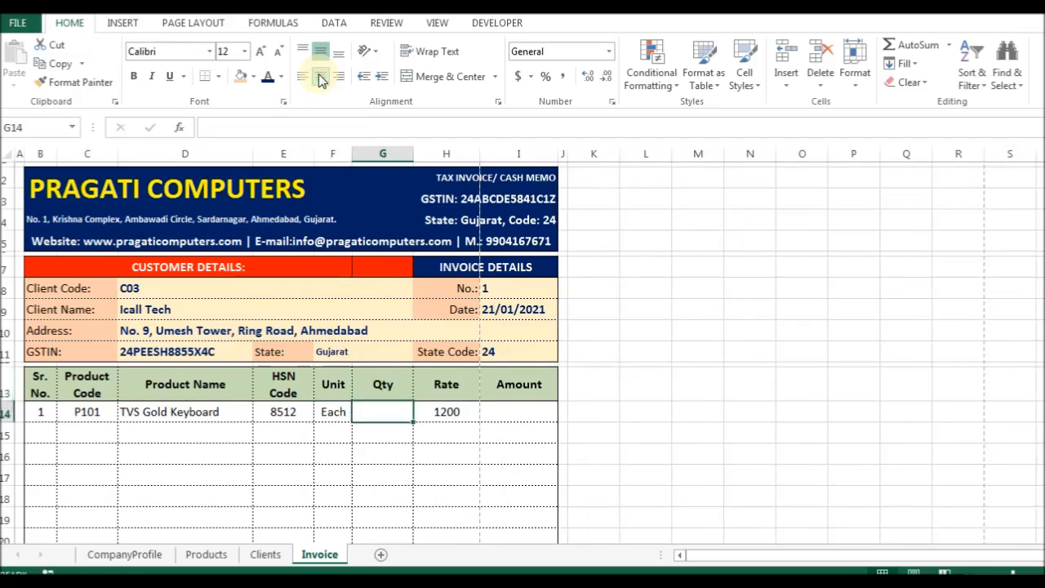
key("F4")
Set the Rate column width to 10 and the Amount column width to 12.
key("Right")
key("alt+h")
key("o")
key("w")
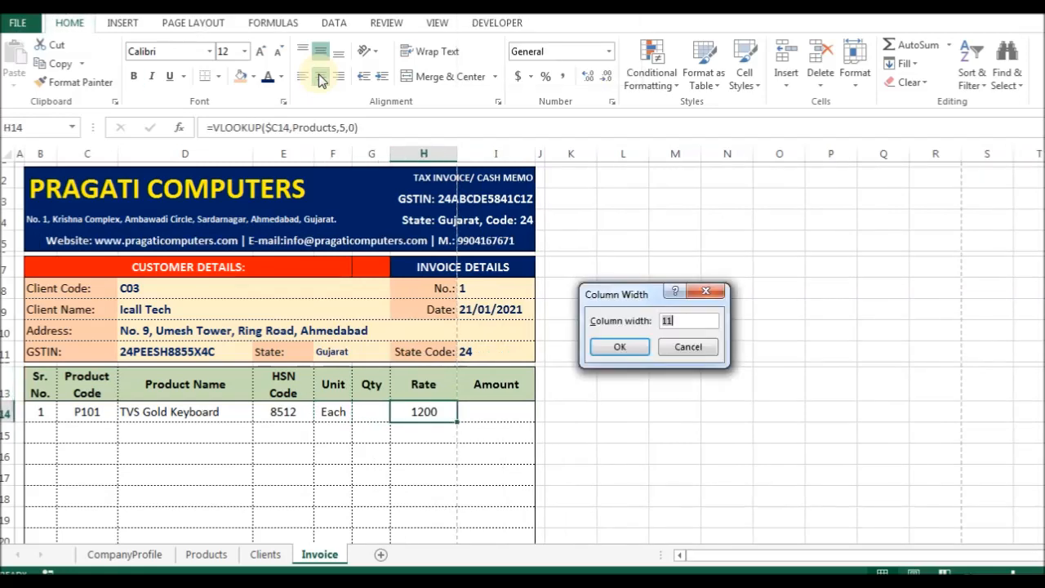
type("10")
key("Return")
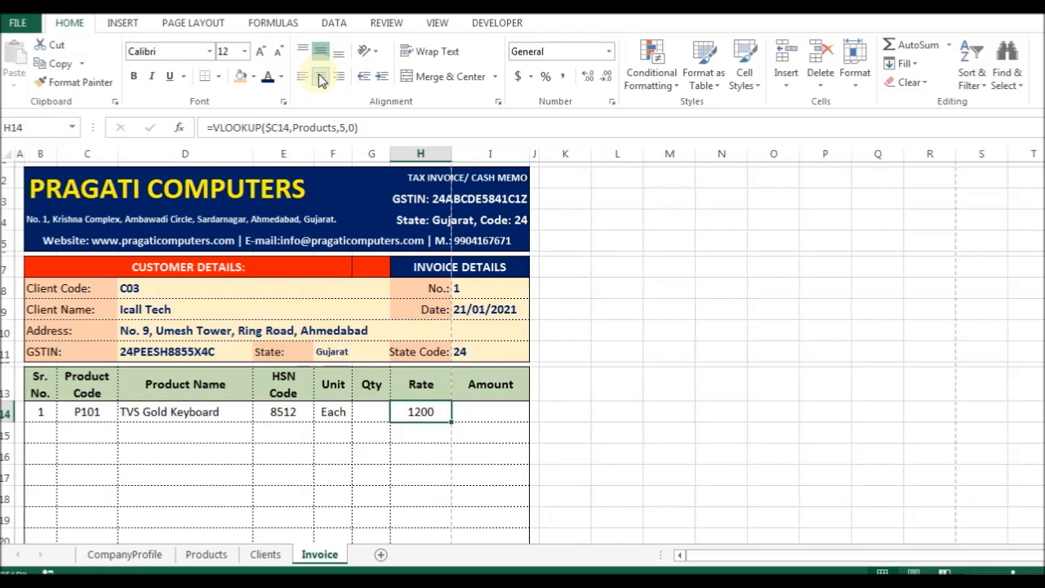
key("Right")
key("alt+h")
type("ow")
type("1")
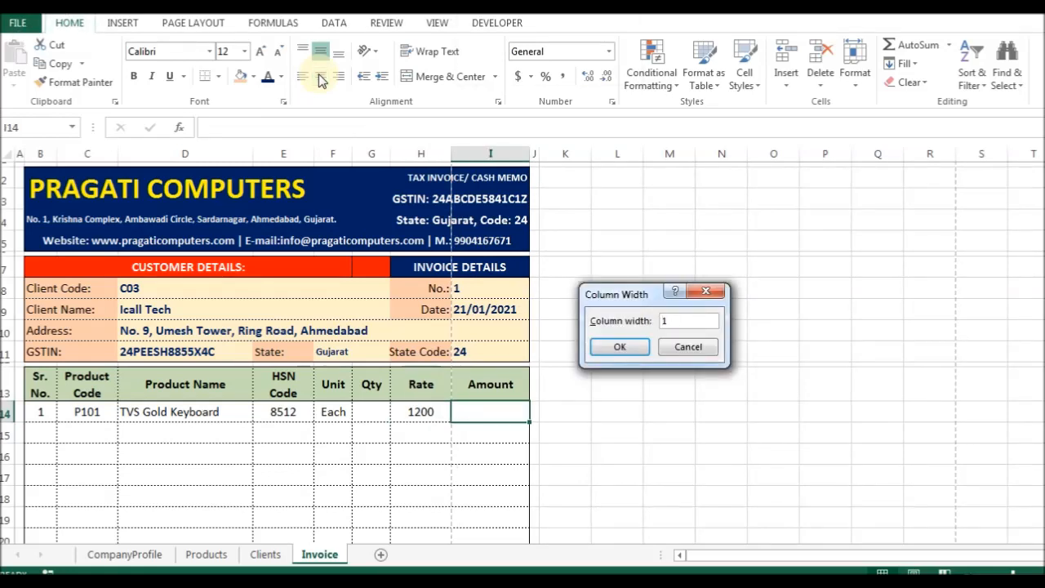
type("2")
key("Return")
key("Left")
key("Left")
key("Left")
key("Left")
key("alt+o")
Set the HSN Code column width to 9.
key("c")
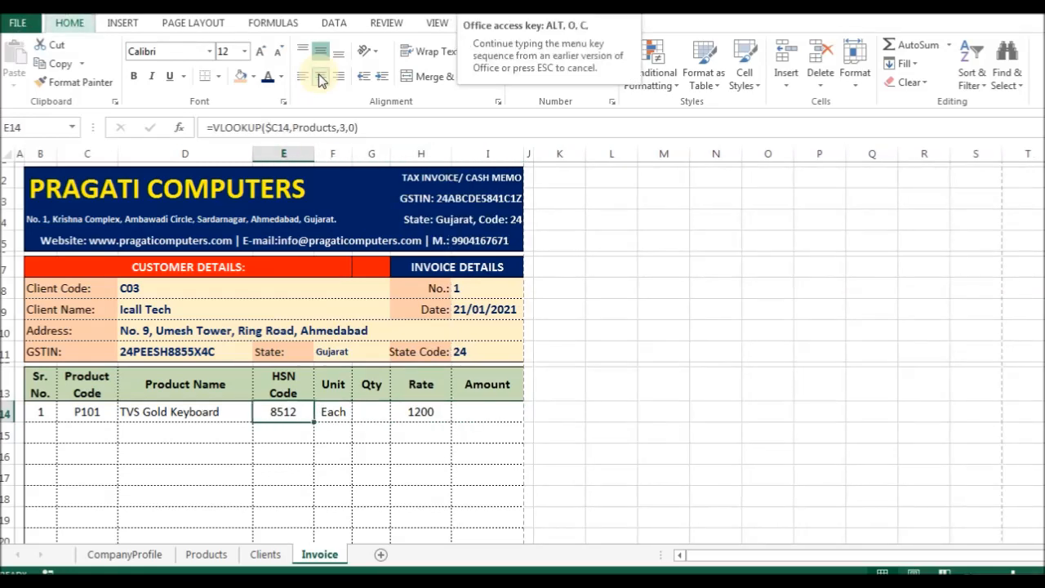
key("w")
type("9")
key("Return")
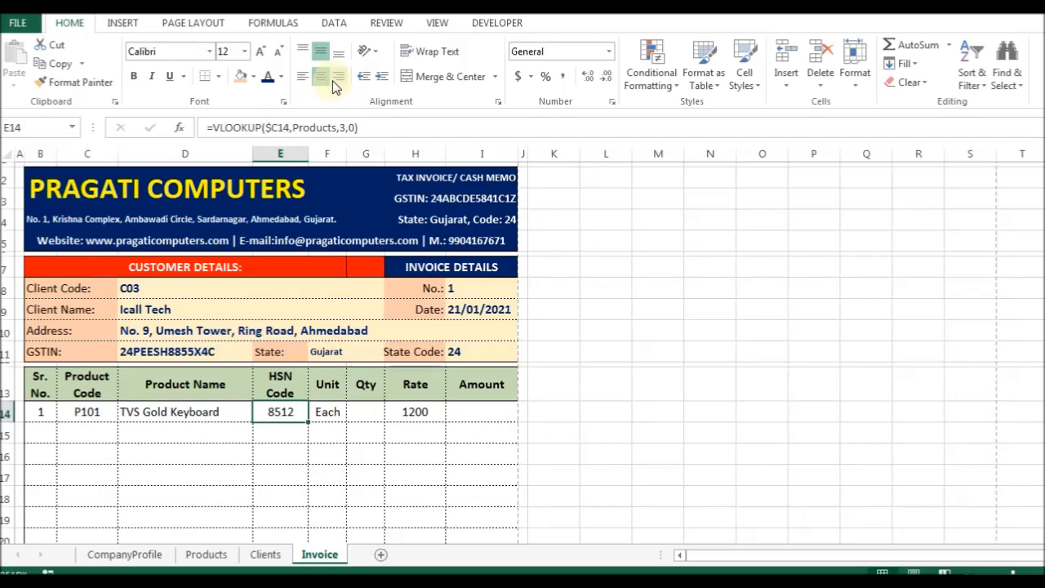
Merge the CUSTOMER DETAILS heading across B7:G7.
key("Right")
key("Right")
key("Left")
key("Right")
key("Right")
key("Left")
key("Left")
key("Up")
key("Up")
key("Up")
key("Up")
key("Up")
key("Up")
key("Up")
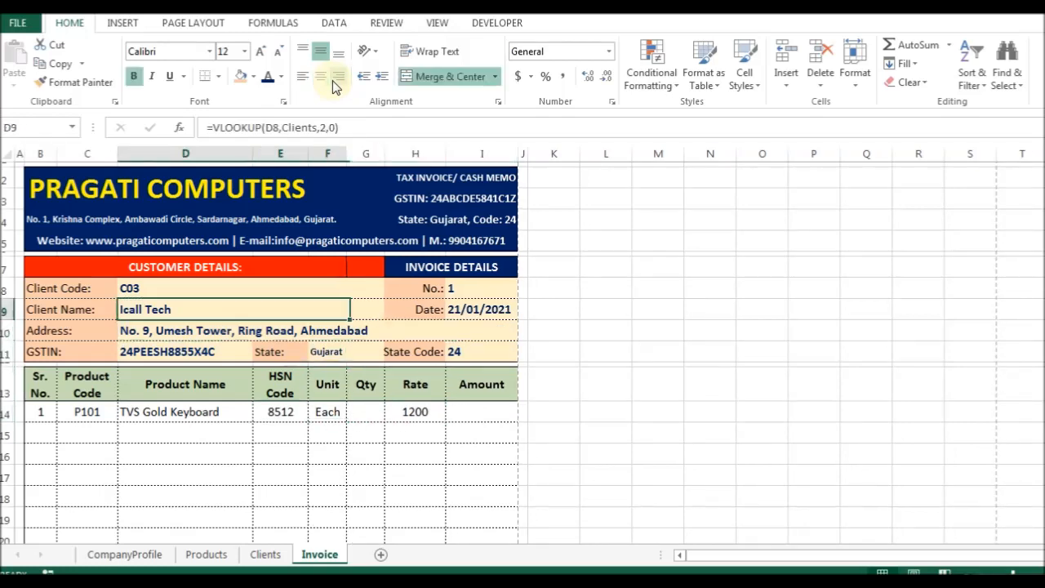
key("shift+Right")
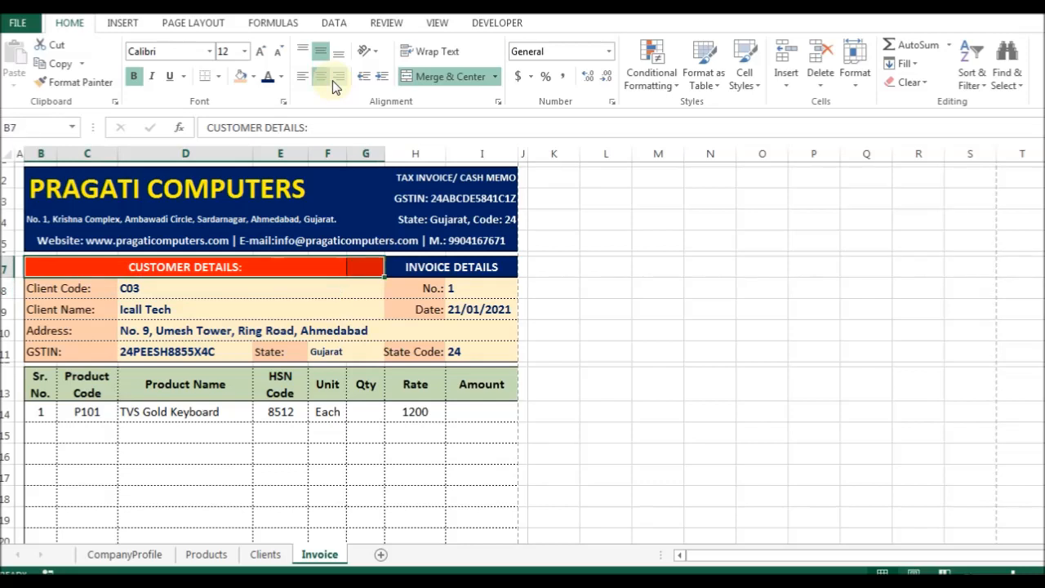
key("ctrl+1")
key("Escape")
key("shift+Down")
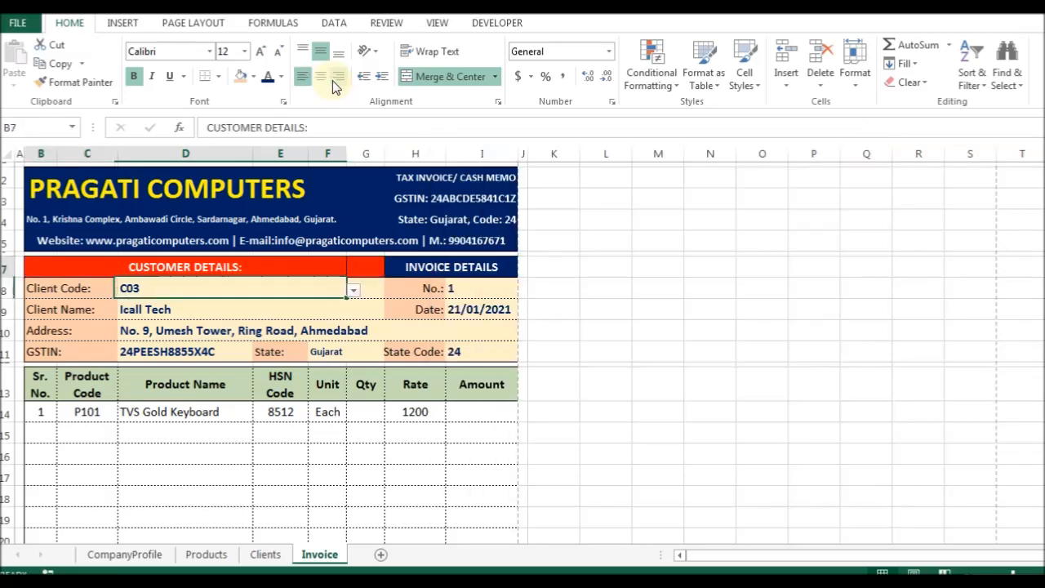
key("shift+Up")
key("shift+Left")
key("ctrl+1")
key("ctrl+shift+Tab")
key("ctrl+shift+Tab")
key("Escape")
key("shift+Right")
key("ctrl+1")
key("alt+m")
key("Return")
Merge the client code and client name cells (D8:G8, D9:G9) and left-align them.
key("Down")
key("Right")
key("Right")
key("Left")
key("shift+Right")
key("F4")
key("Down")
key("shift+Right")
key("F4")
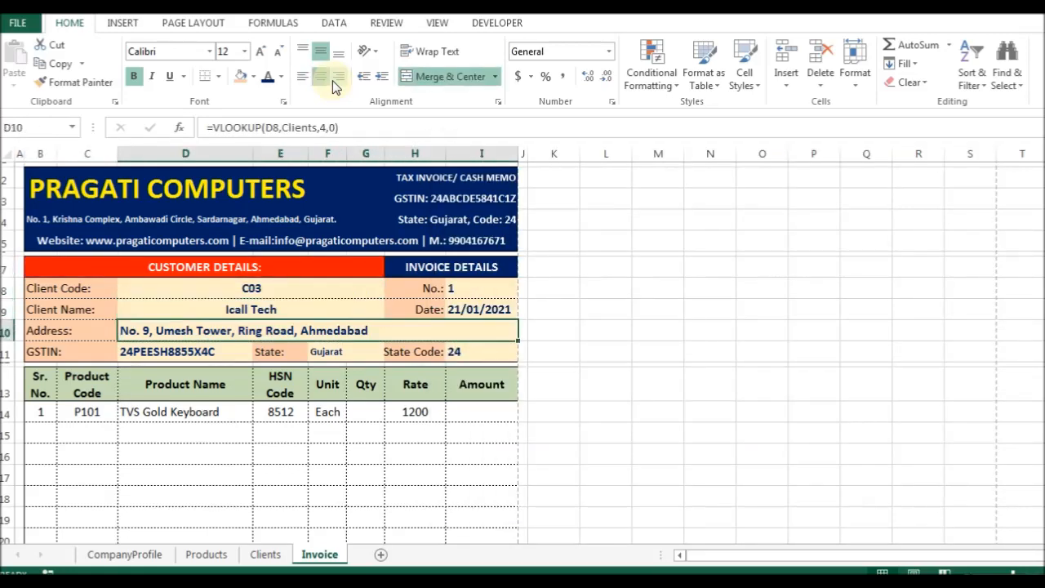
key("Up")
key("shift+Down")
key("ctrl+1")
key("alt+h")
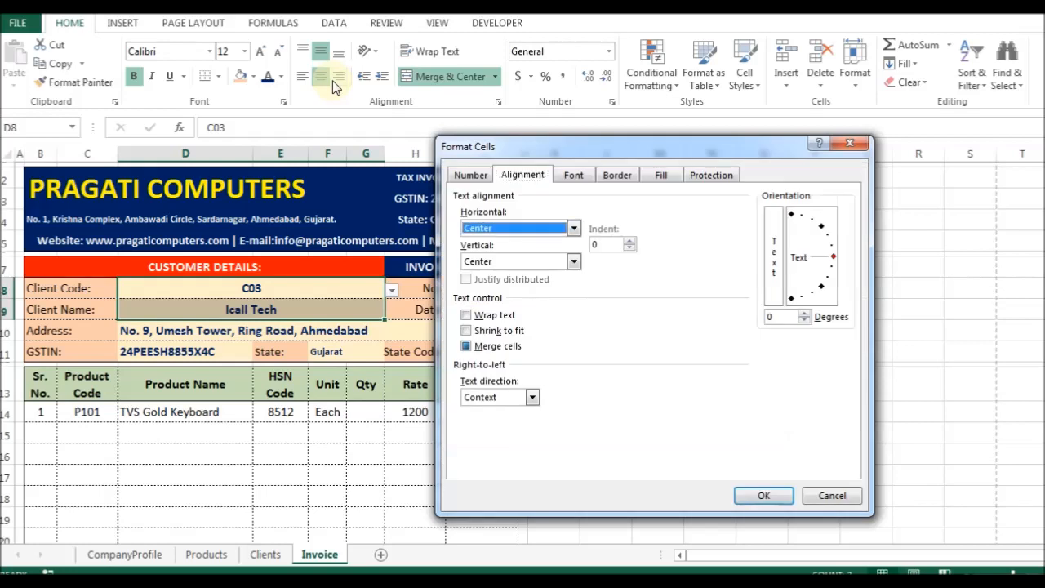
key("alt+Down")
key("Up")
key("Return")
key("Return")
Merge the state value cells F11:G11 and apply Shrink to fit to the State Code label.
key("Down")
key("Down")
key("Right")
key("Right")
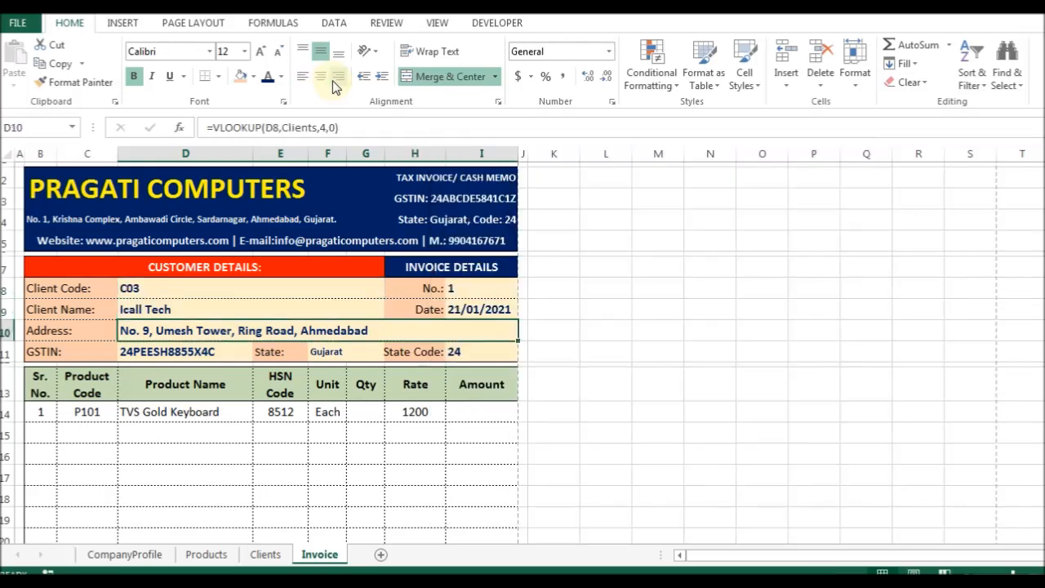
key("shift+Right")
key("ctrl+1")
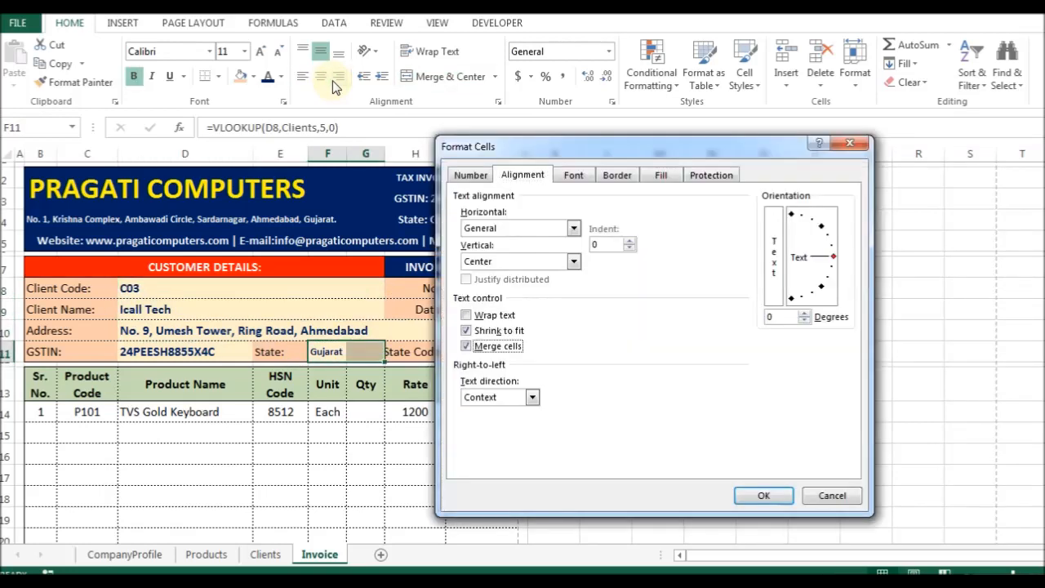
key("Return")
key("Return")
key("Up")
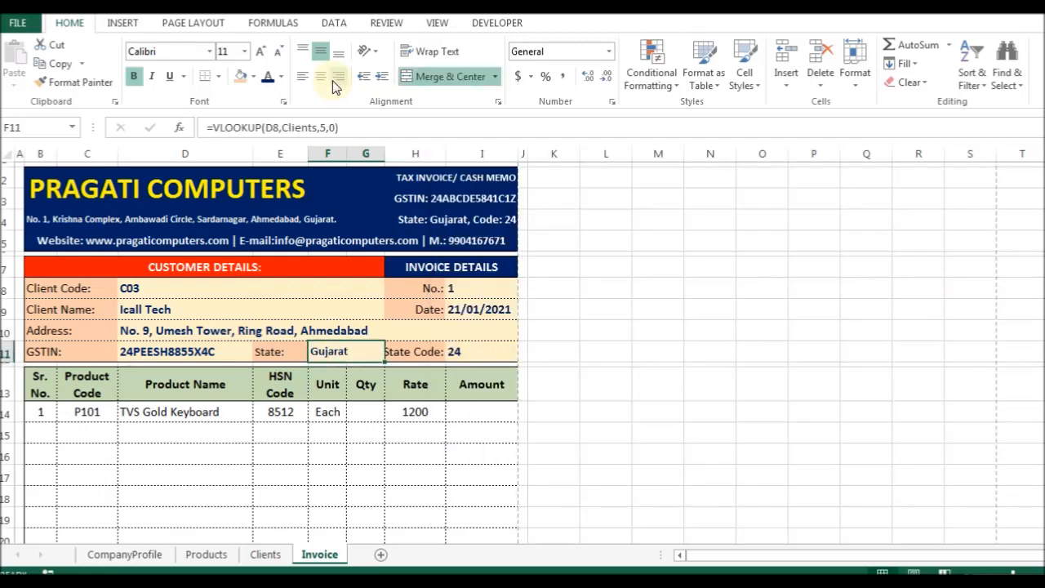
key("Right")
key("ctrl+1")
key("Return")
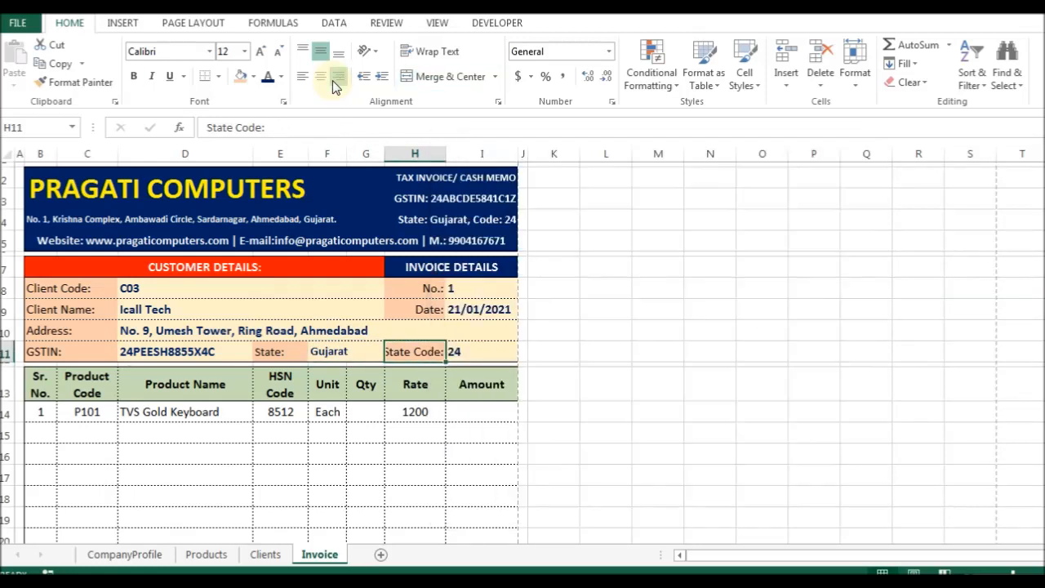
Enter Qty 4 in G14 and an Amount formula =G14*H14 in I14.
key("Down")
key("Down")
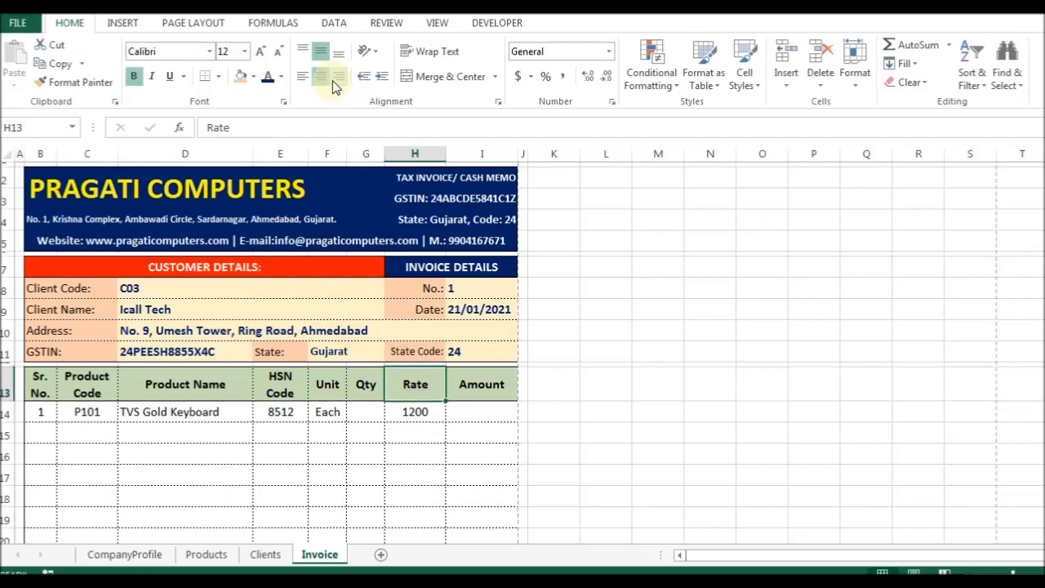
key("Left")
key("Left")
key("Right")
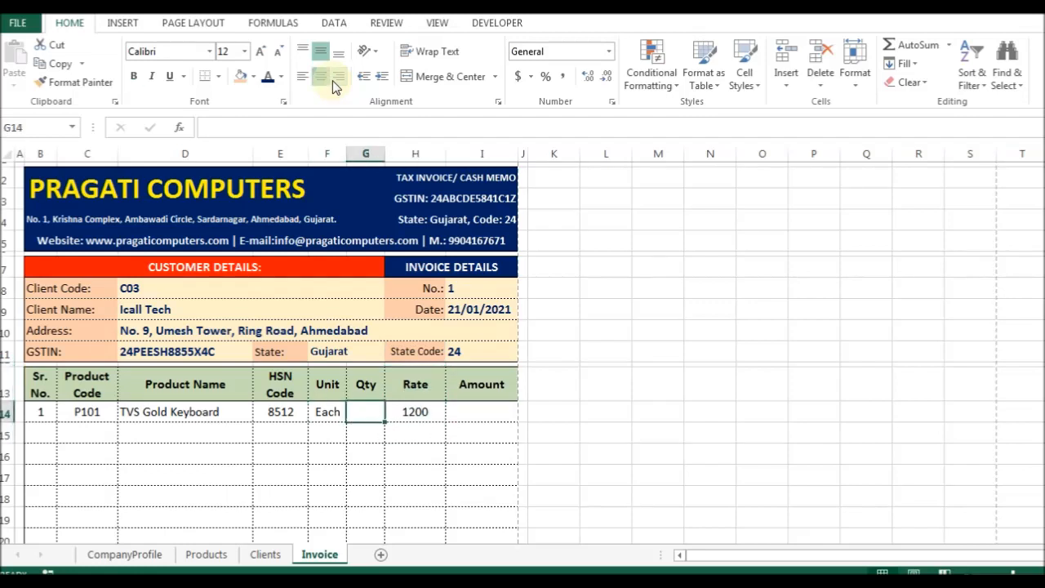
type("4")
key("Right")
key("Right")
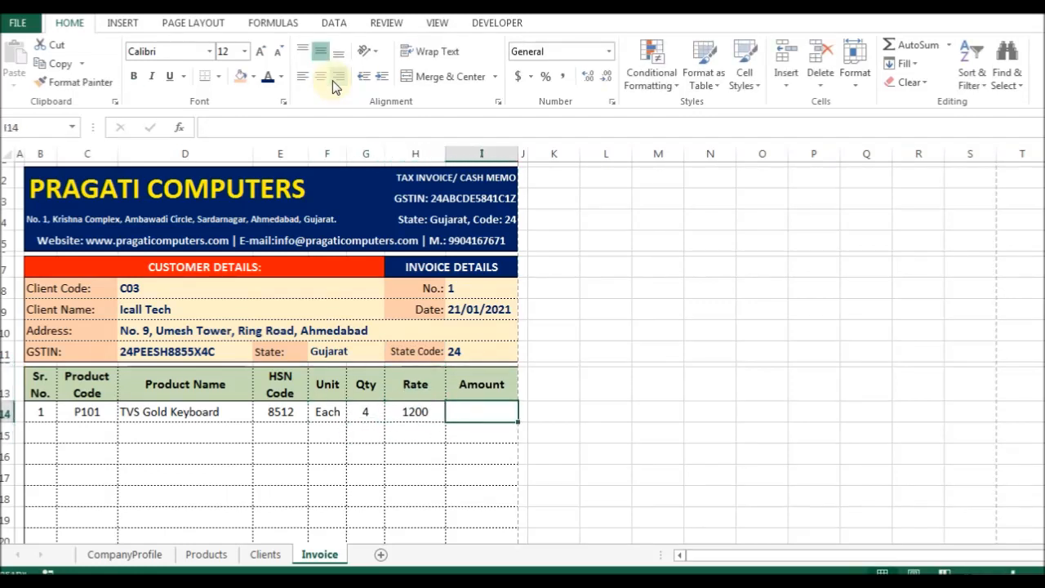
type("=")
key("Left")
key("Left")
type("*")
key("Left")
key("Return")
key("Up")
Clear the first item's product code in C14, leaving #N/A in its lookup cells.
key("Left")
key("Left")
key("Left")
key("Left")
key("Left")
key("Left")
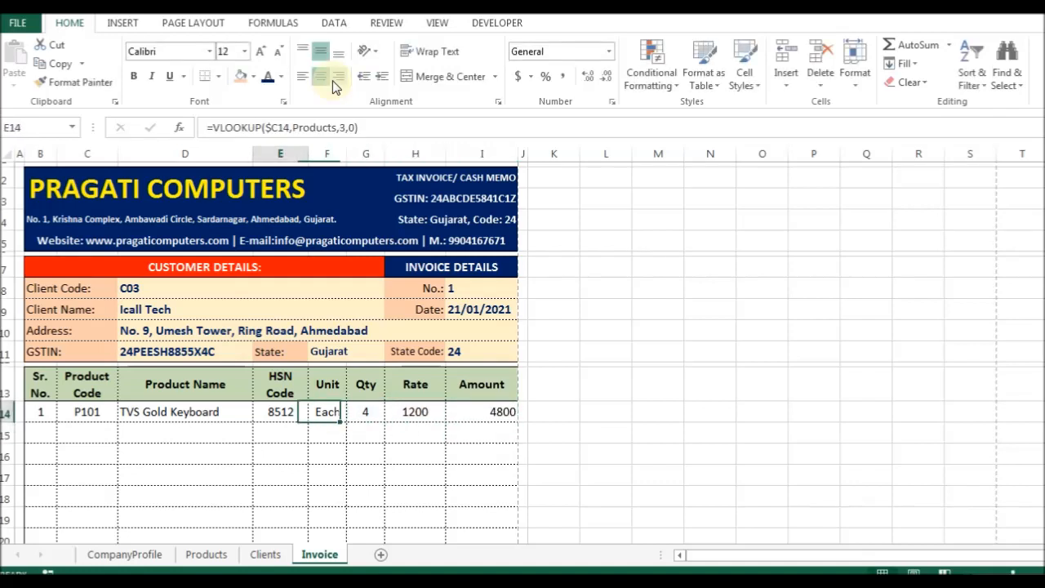
key("Delete")
key("Right")
key("Right")
key("Right")
key("Left")
key("Left")
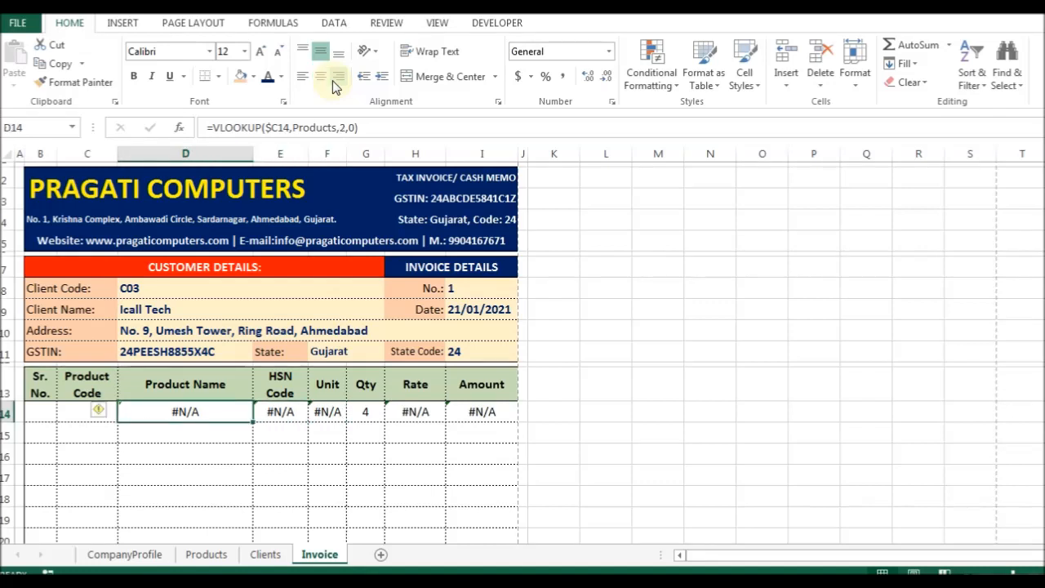
Wrap the Product Name and HSN Code lookups as IFERROR(formula,"").
key("F2")
type("if")
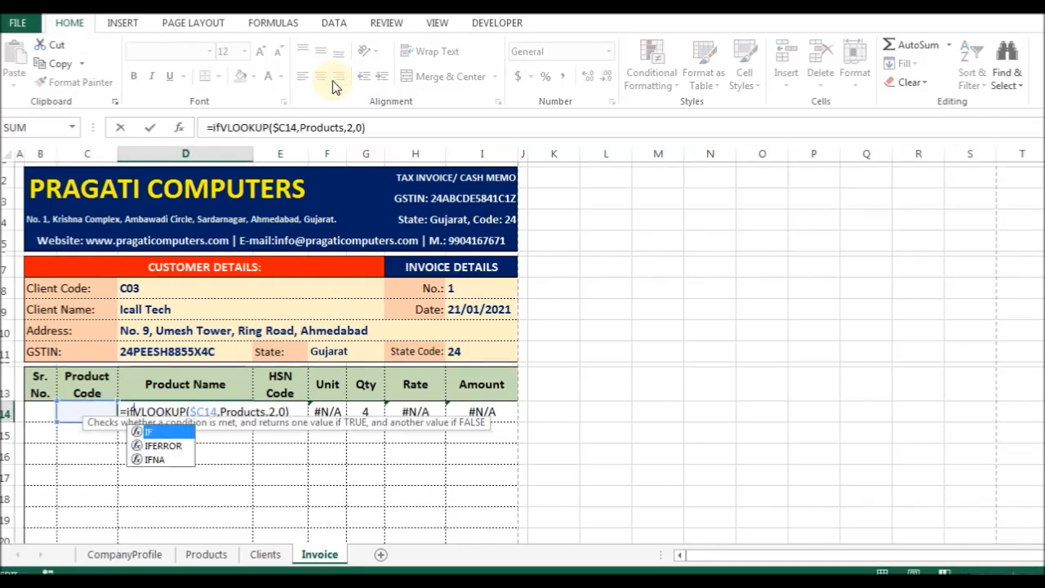
key("Down")
key("Tab")
type(",")
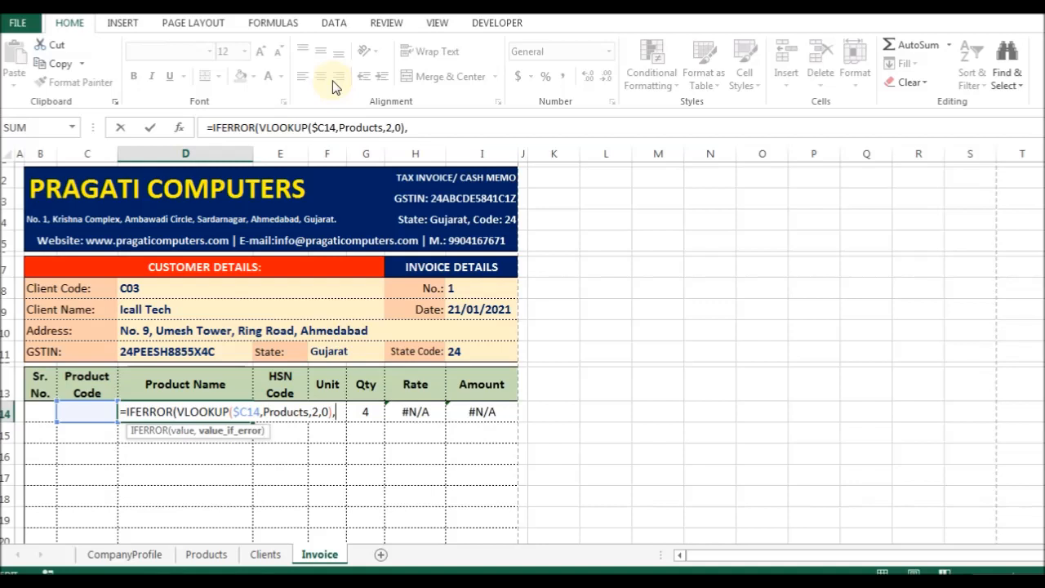
type("\"\"")
key("Return")
key("Up")
key("Right")
key("F2")
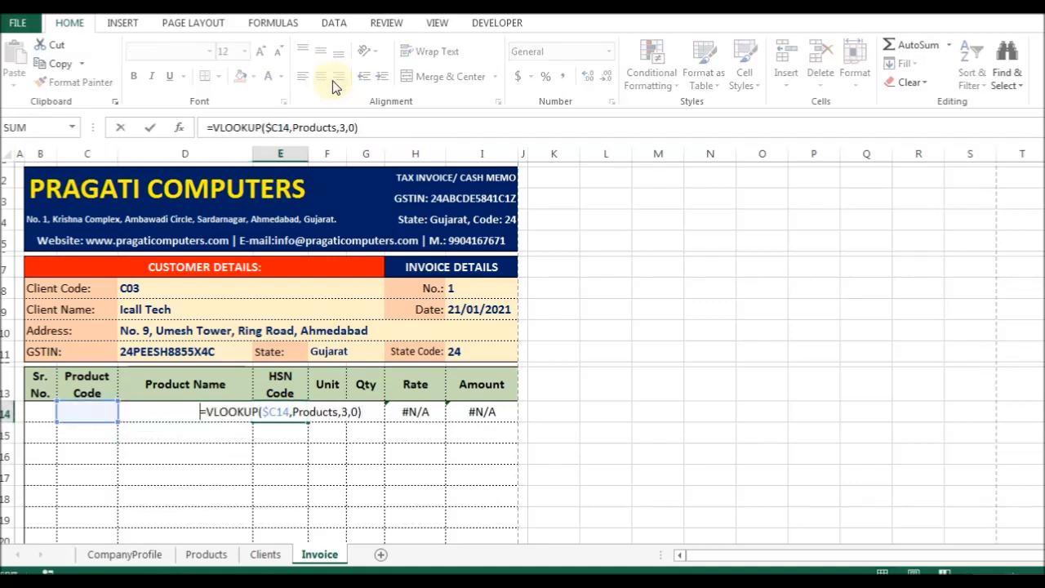
type("if")
key("Down")
key("Tab")
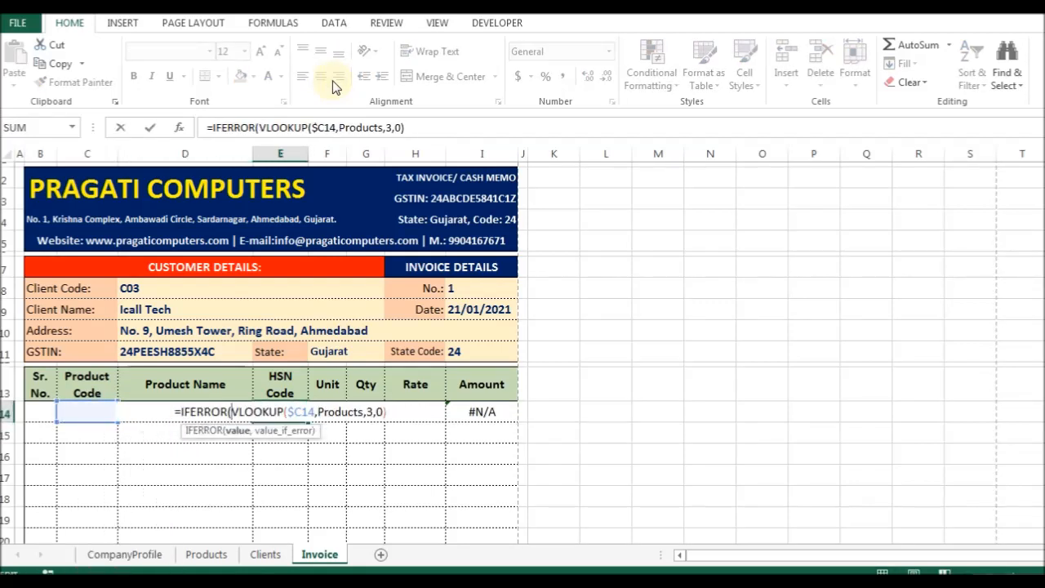
type(",\"\"")
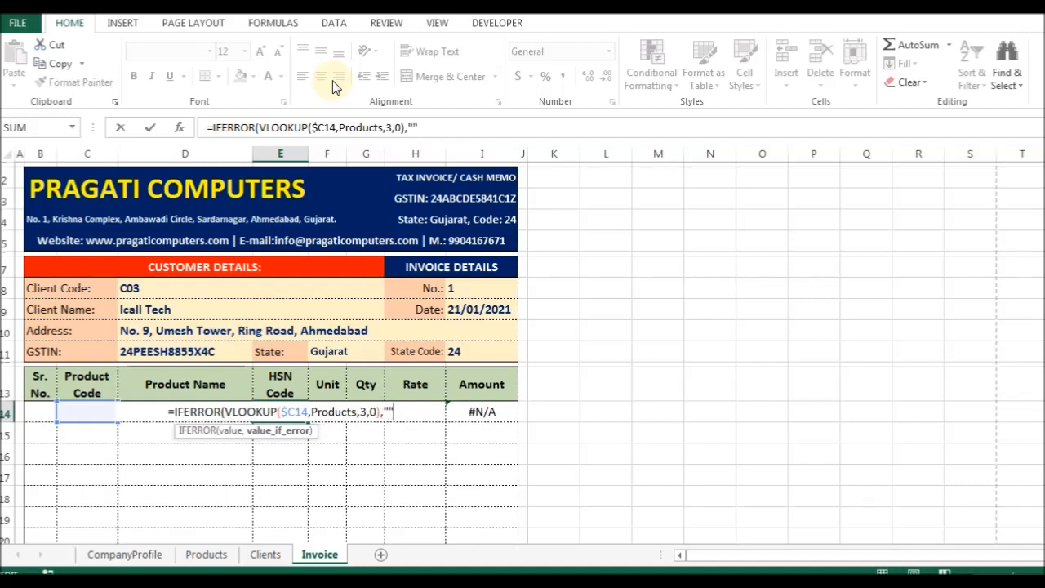
key("Return")
key("Return")
key("Up")
Wrap the Unit and Rate lookups in IFERROR with an empty-string fallback.
key("Right")
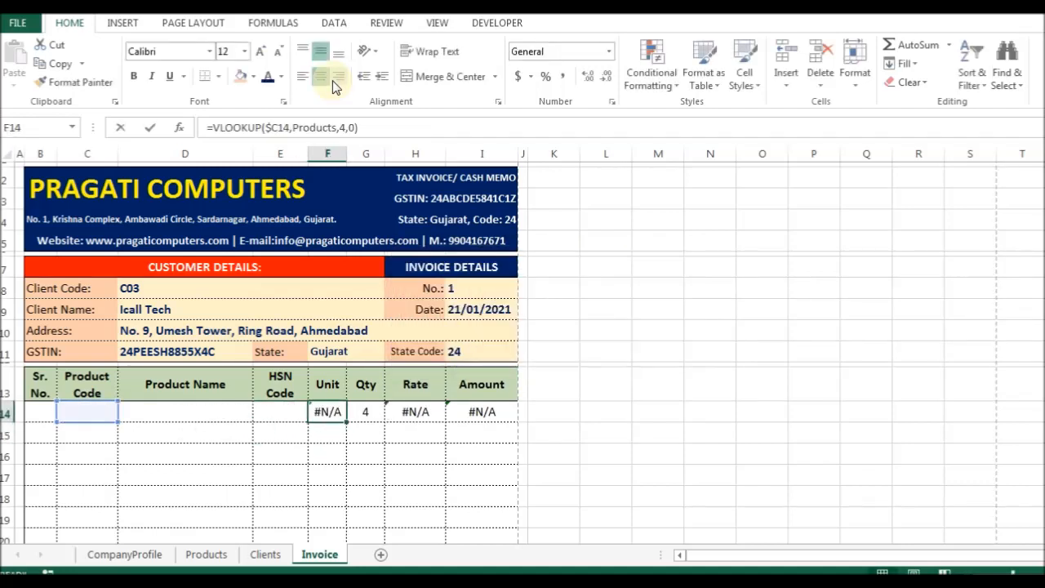
key("F2")
key("Home")
key("Right")
type("if")
key("Down")
key("Tab")
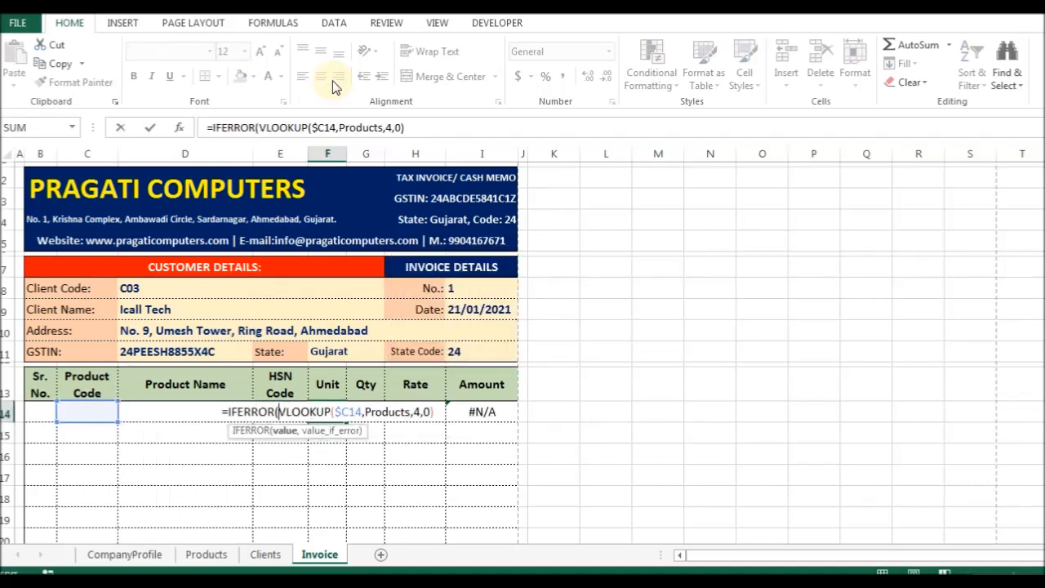
key("End")
type(",\"\")")
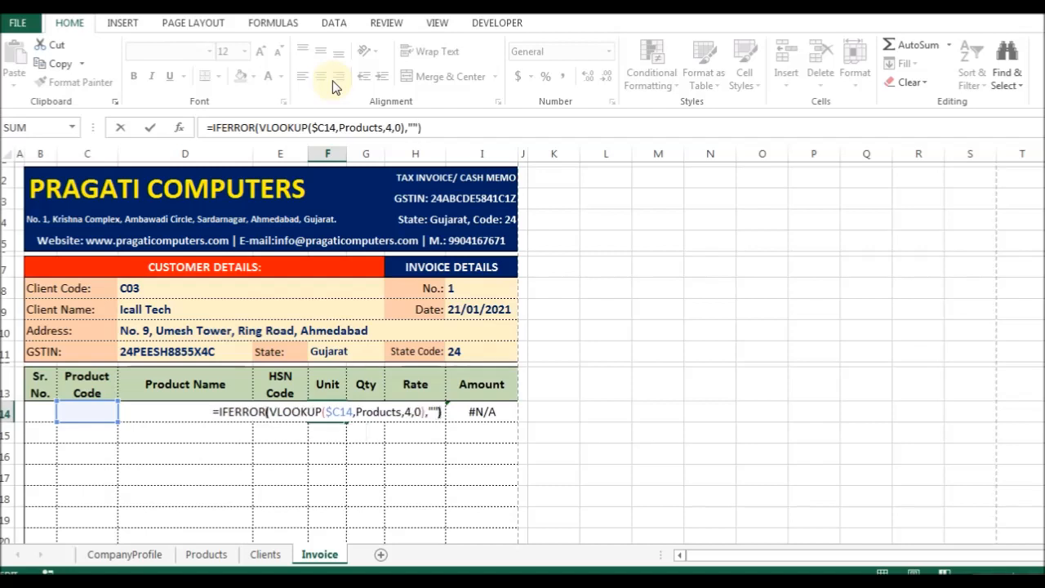
key("Tab")
key("Right")
key("F2")
key("Home")
key("Right")
type("if")
key("Down")
key("Tab")
type(",\"\")")
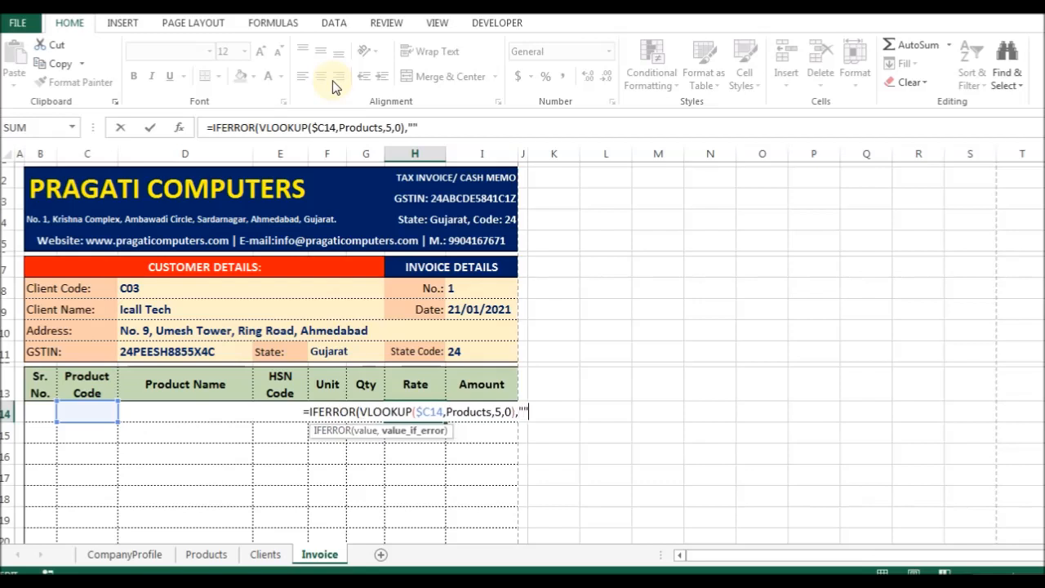
key("Tab")
Wrap the Amount formula in IFERROR with an empty-string fallback.
key("F2")
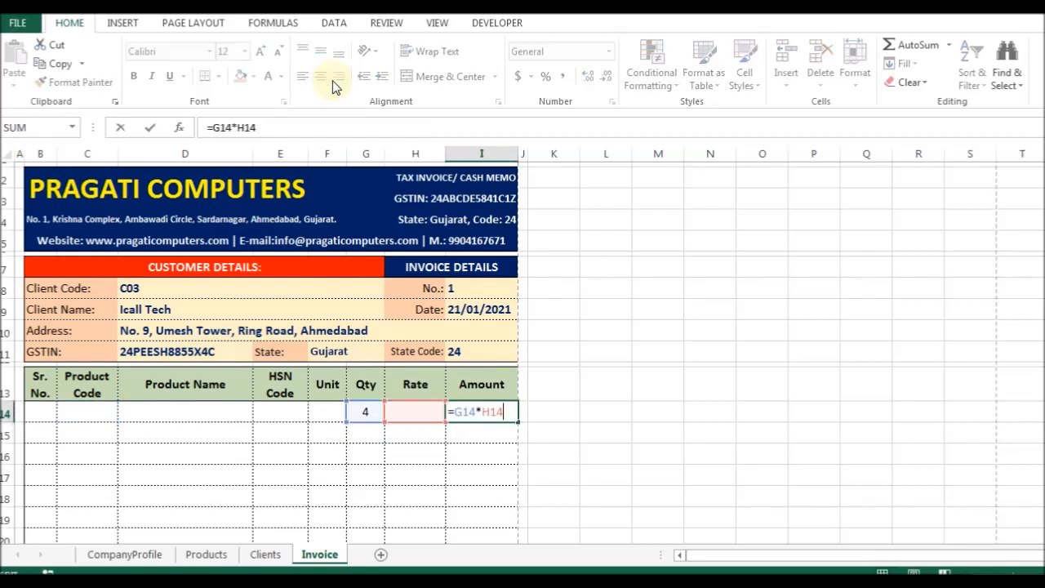
type("if")
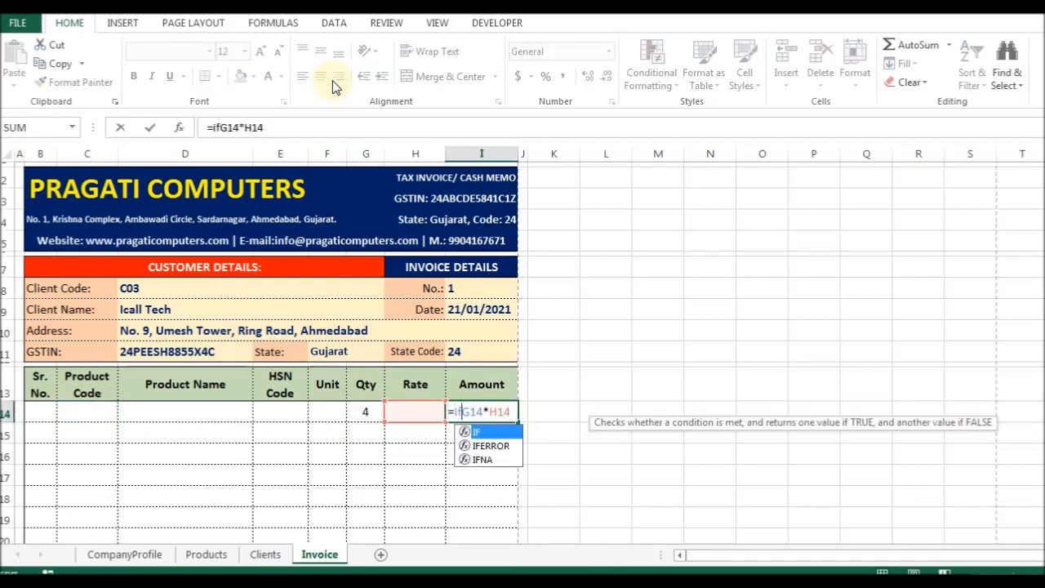
key("Tab")
key("BackSpace")
key("Down")
key("Tab")
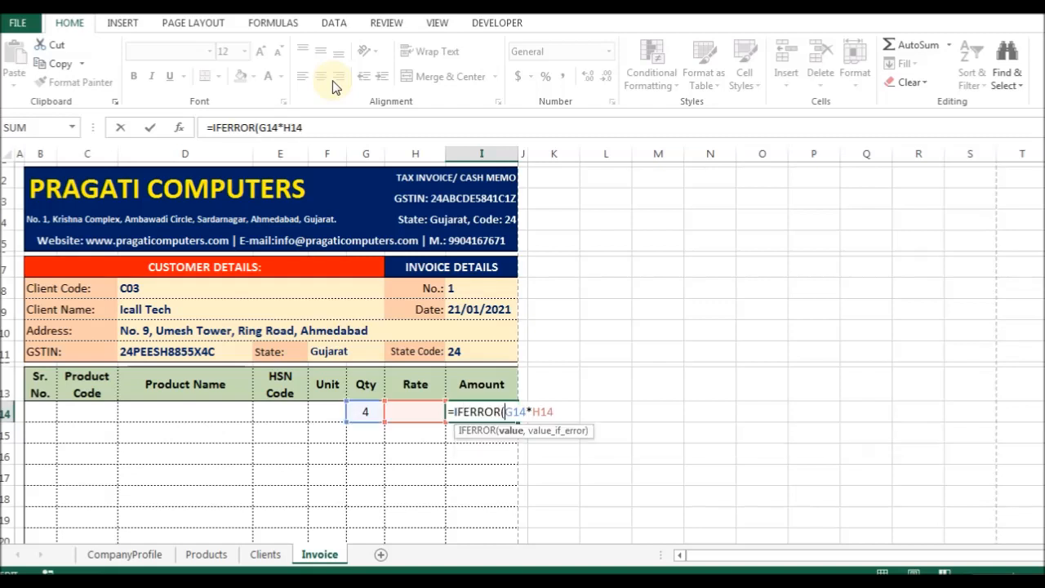
type(",\"\")")
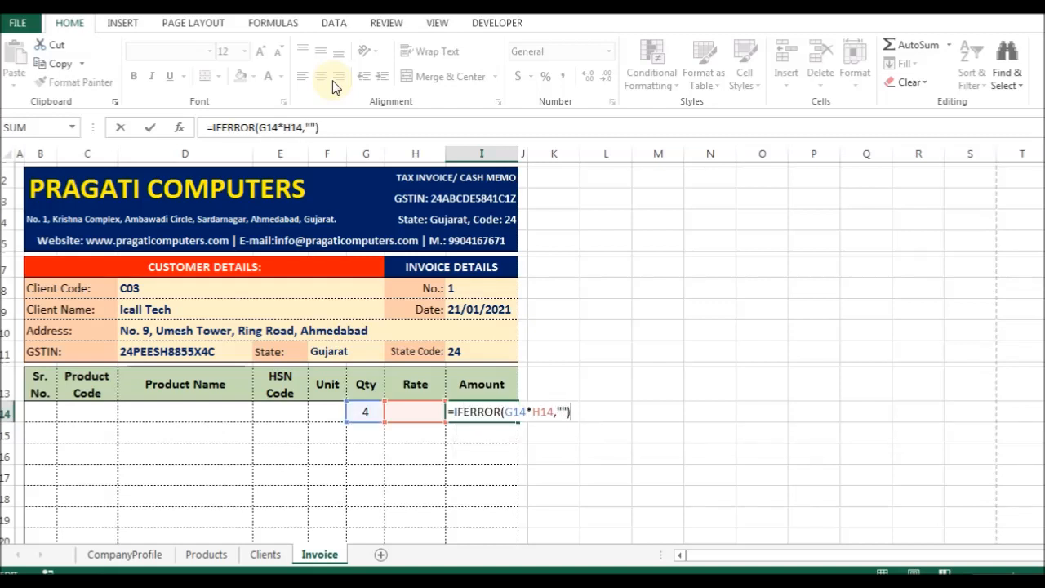
key("Return")
key("Up")
key("Left")
key("Left")
key("Left")
key("Left")
key("Left")
key("Left")
key("Left")
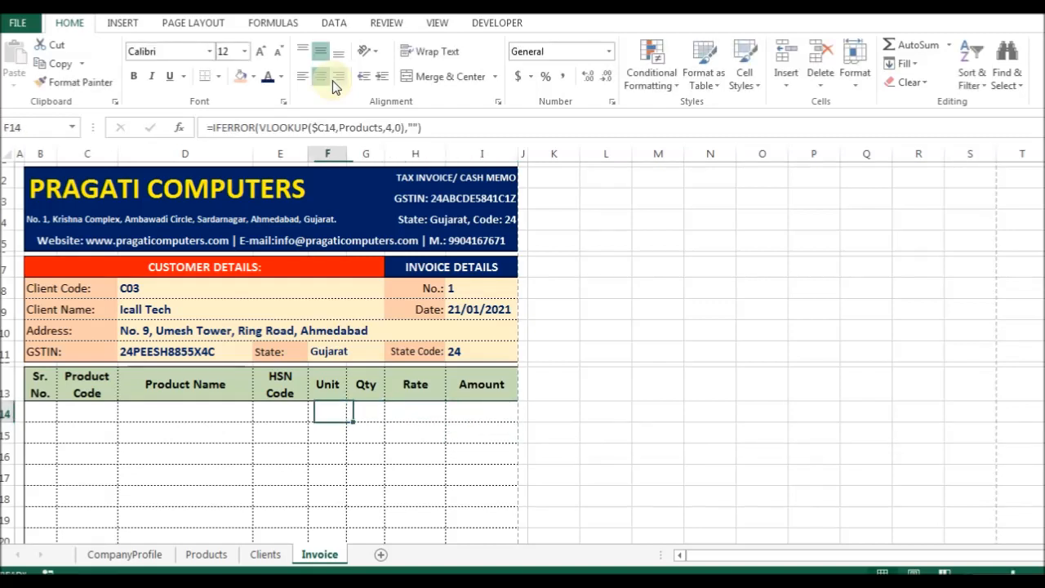
Choose product P102 for the first item and set its Qty to 4.
key("Right")
key("alt+Down")
key("Down")
key("Down")
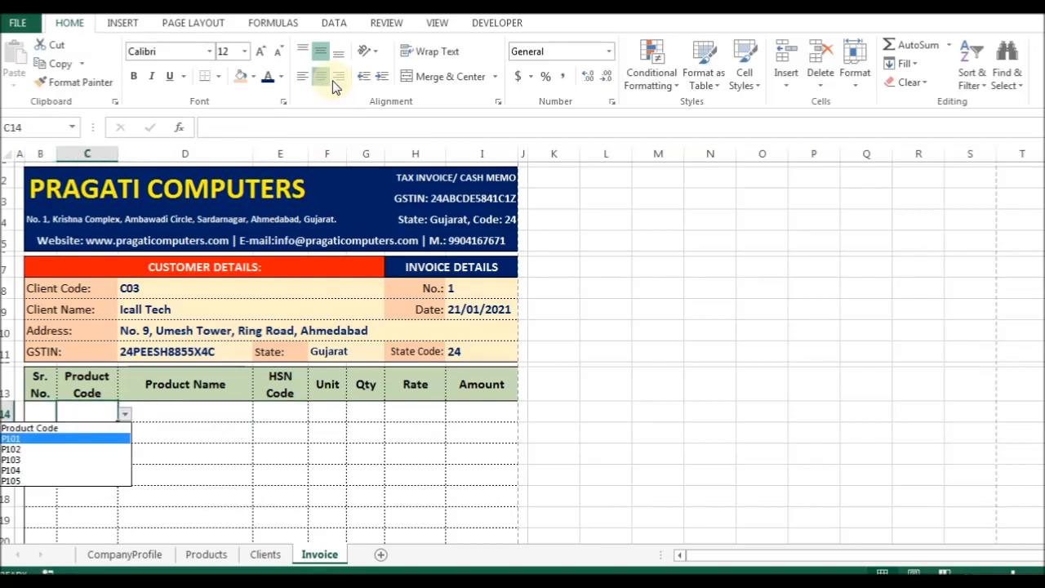
key("Return")
key("Right")
key("Right")
key("Right")
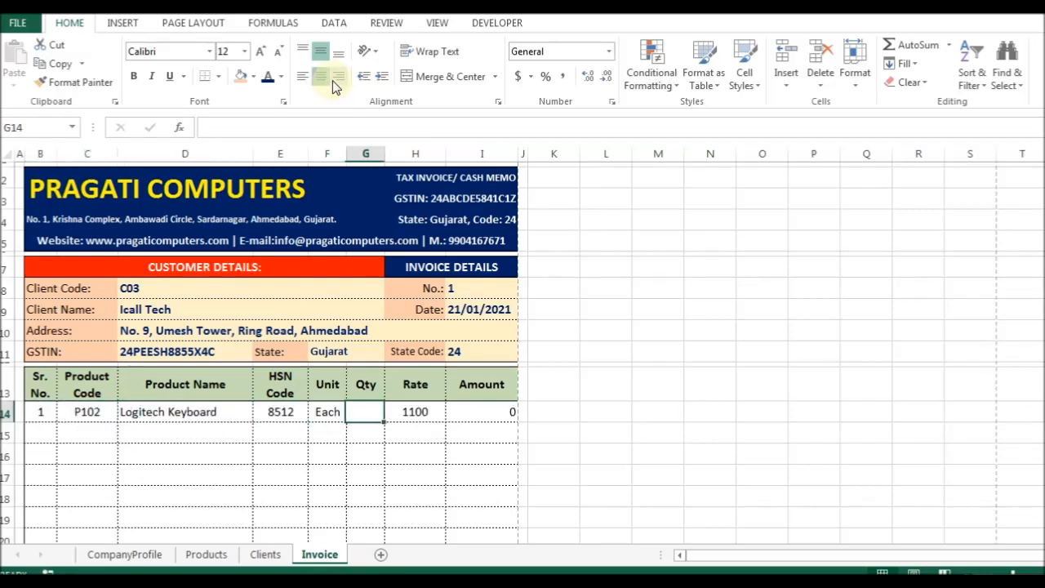
type("3")
key("Return")
key("Up")
type("4")
key("Return")
Select the filled first item row C14:I14 and copy it.
key("Left")
key("Left")
key("Left")
key("Left")
key("Left")
key("Right")
key("alt+Down")
key("Down")
key("Escape")
key("Up")
key("Right")
key("Right")
key("Left")
key("ctrl+shift+Right")
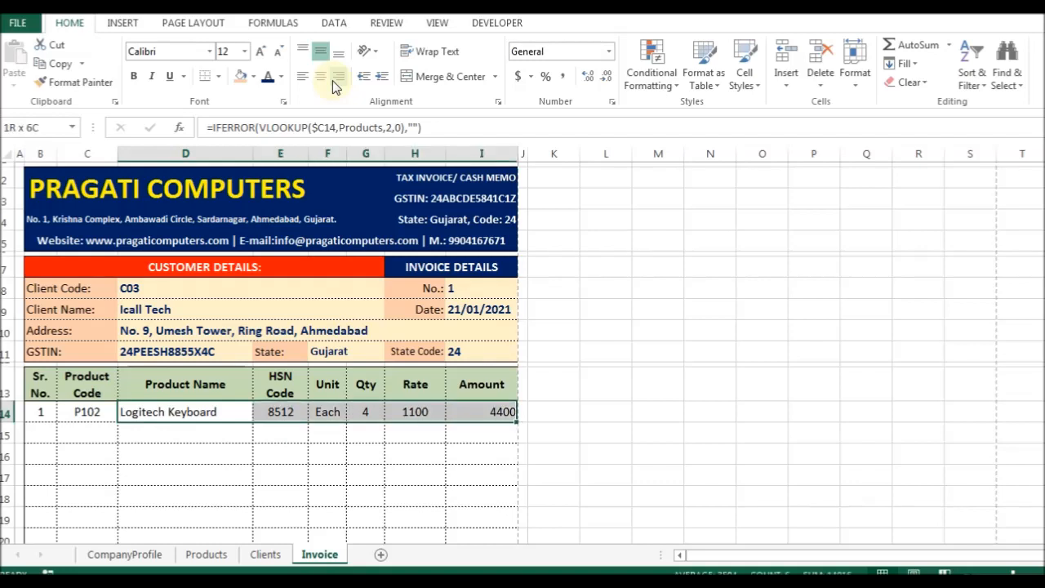
key("Left")
key("ctrl+shift+Right")
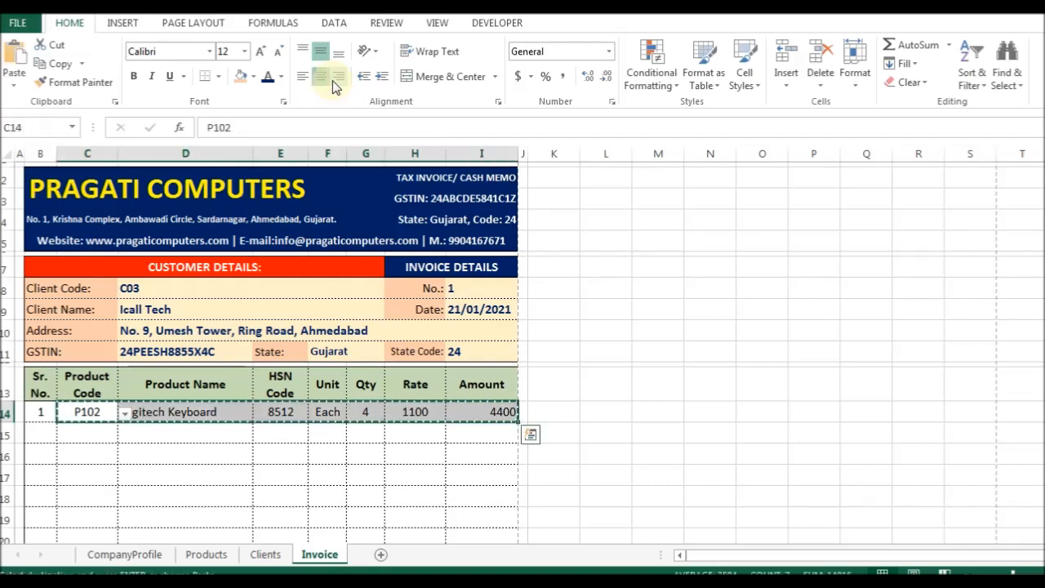
key("Up")
key("Down")
key("Right")
key("Right")
Delete P102 from C14 so the first item row goes blank.
key("Right")
key("Right")
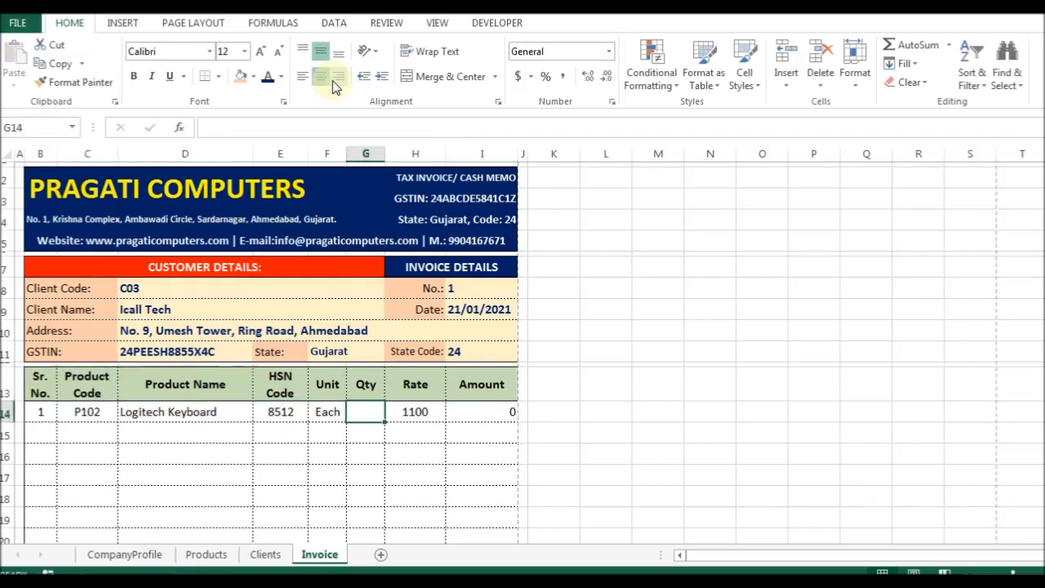
key("Right")
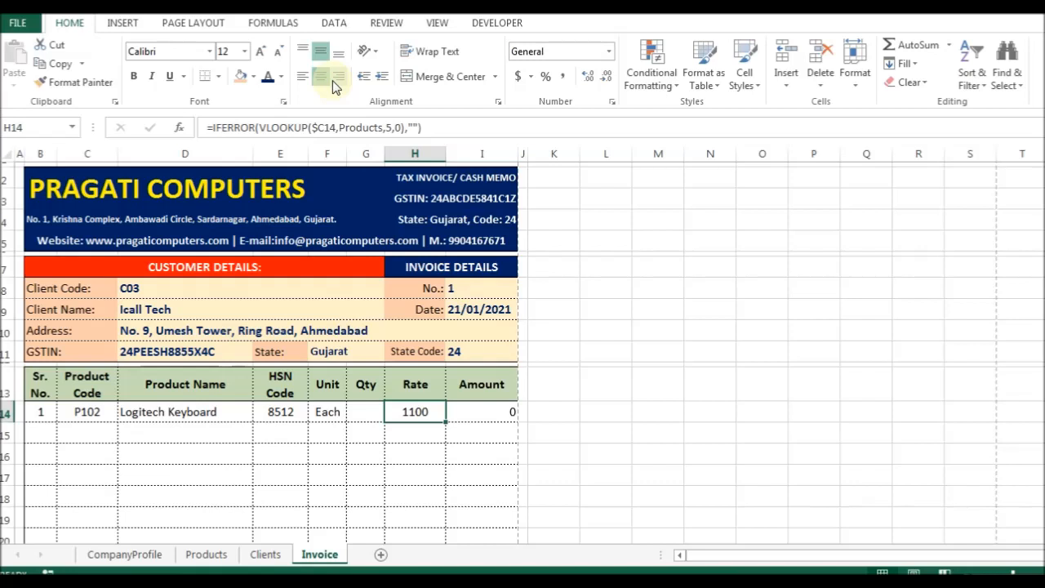
key("Left")
key("Left")
key("Left")
key("Left")
key("Left")
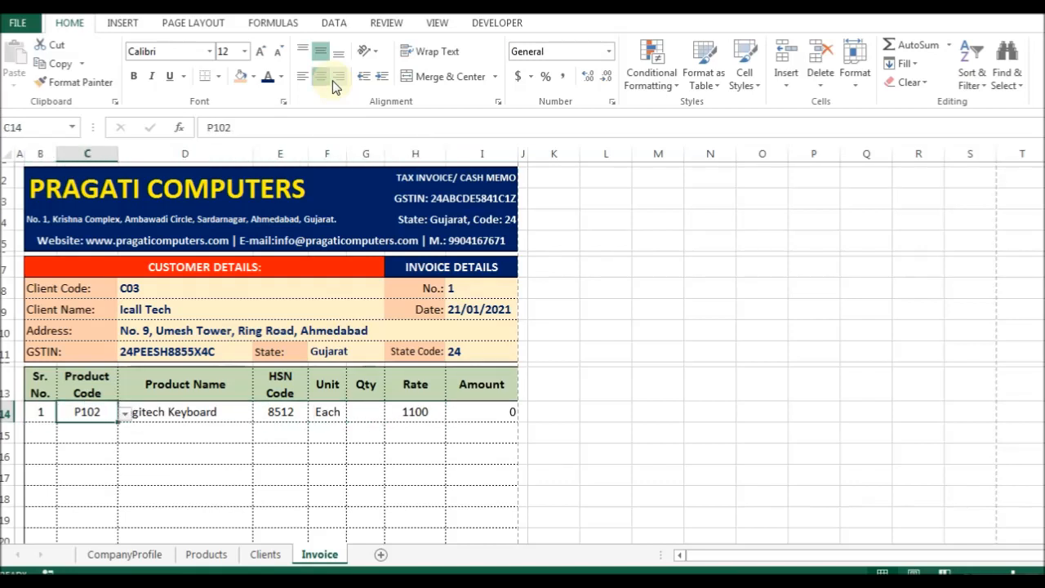
key("Delete")
key("Right")
key("Right")
key("Right")
key("Right")
key("Right")
key("Left")
key("Left")
key("Left")
key("Left")
key("Left")
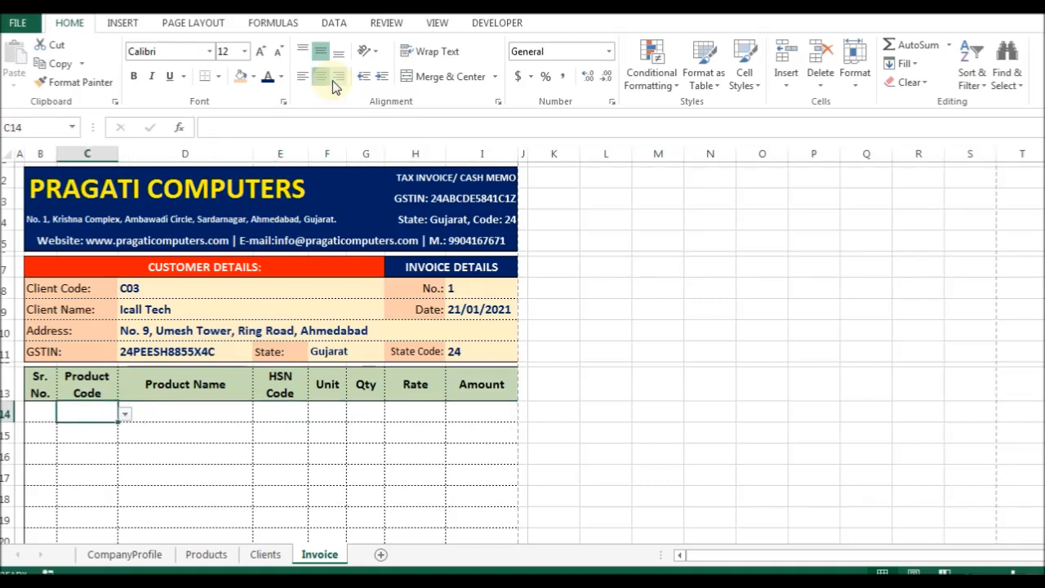
Toggle formula view with Ctrl+` to check the row's formulas, then return to values.
key("ctrl+grave")
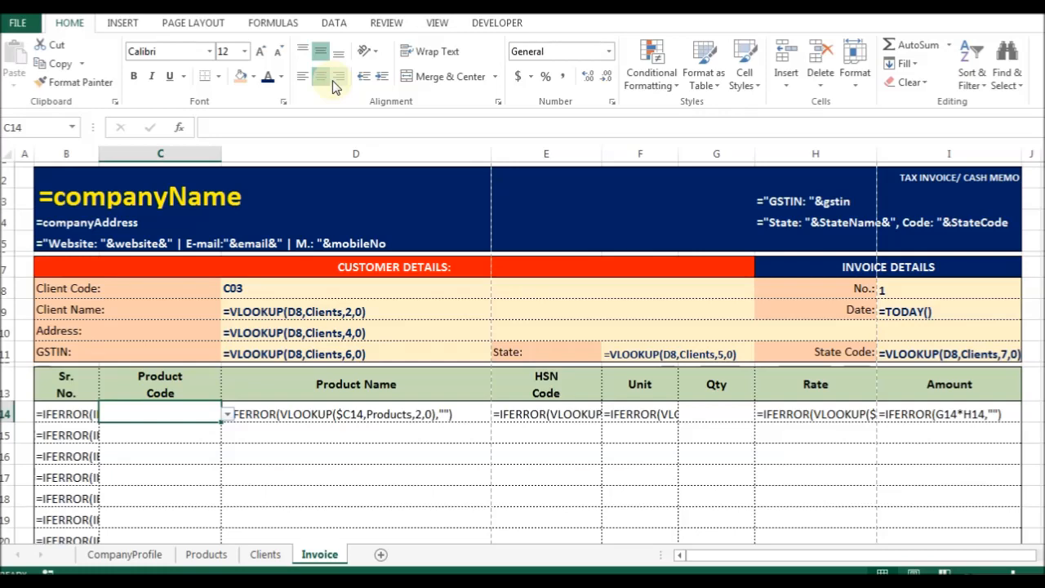
key("ctrl+grave")
key("ctrl+grave")
key("ctrl+grave")
key("ctrl+grave")
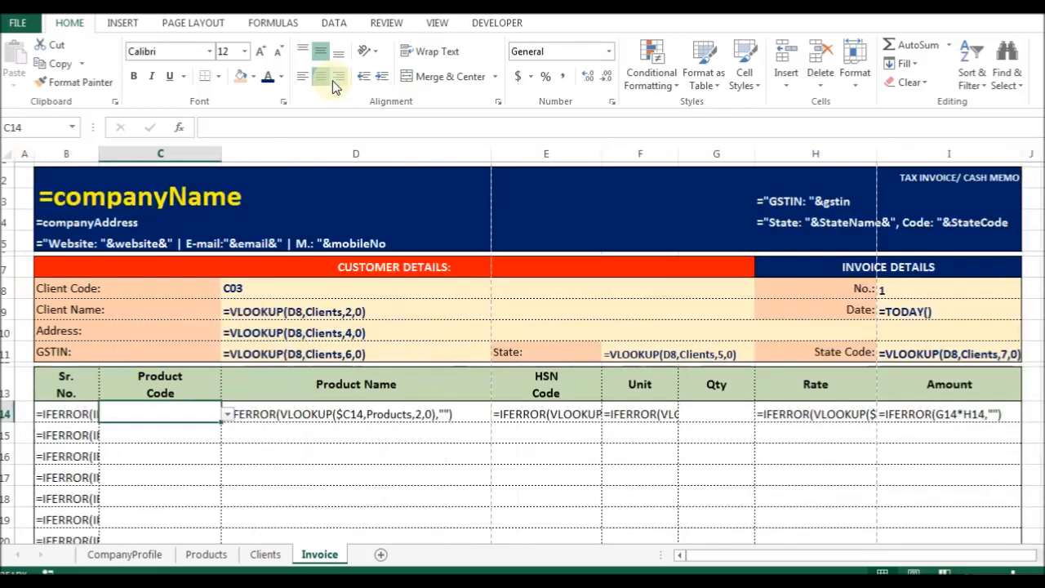
key("ctrl+grave")
key("ctrl+grave")
key("ctrl+grave")
key("ctrl+grave")
key("ctrl+grave")
key("ctrl+grave")
key("ctrl+grave")
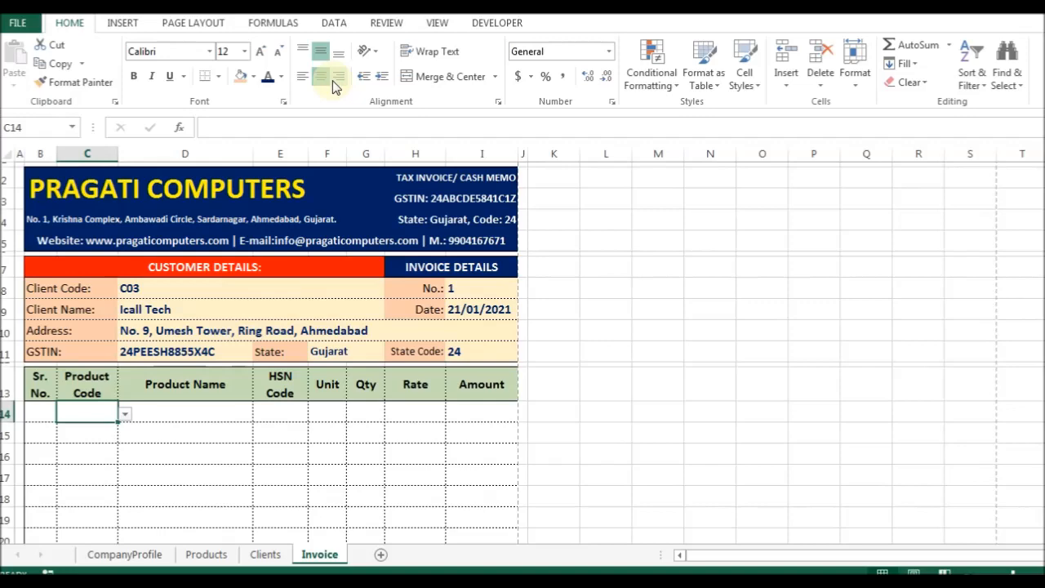
key("Left")
key("shift+Right")
Copy row 14's item formulas and paste only formulas into B14:I34.
key("shift+Right")
key("shift+Right")
key("shift+Right")
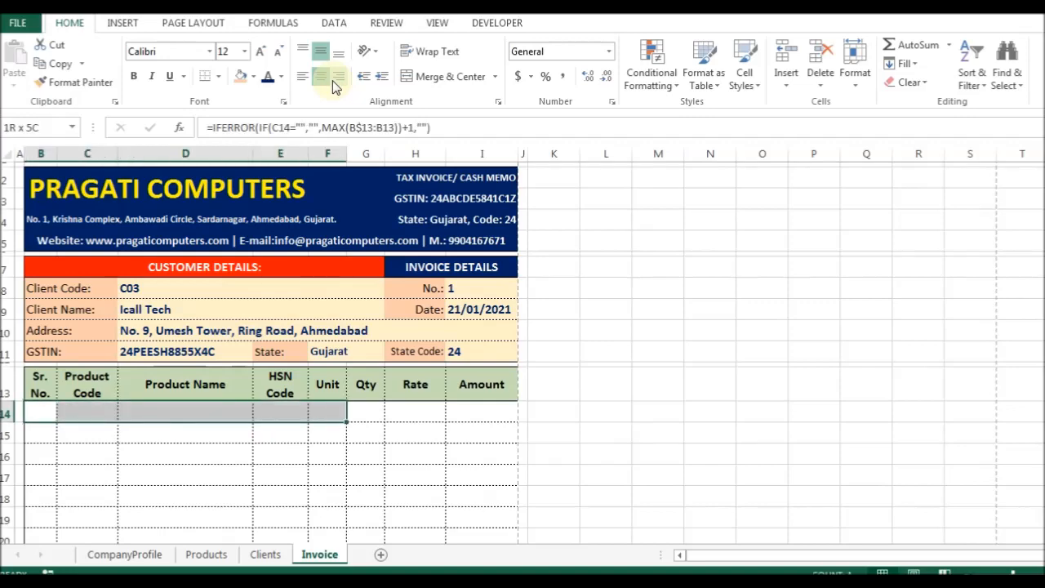
key("shift+Right")
key("shift+Right")
key("shift+Right")
key("ctrl+c")
key("shift+Down")
key("shift+Down")
key("shift+Down")
key("shift+Down")
key("shift+Down")
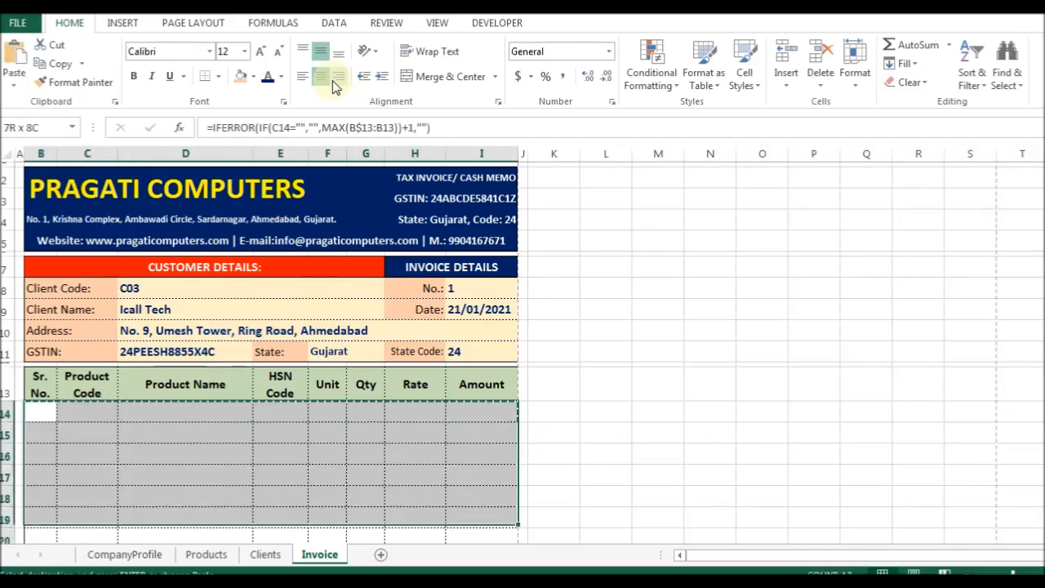
key("shift+Down")
key("shift+Down")
key("shift+Down")
key("shift+Down")
key("shift+Down")
key("shift+Down")
key("shift+Down")
key("shift+Down")
key("shift+Down")
key("shift+Down")
key("shift+Down")
key("shift+Down")
key("shift+Down")
key("shift+Down")
key("shift+Down")
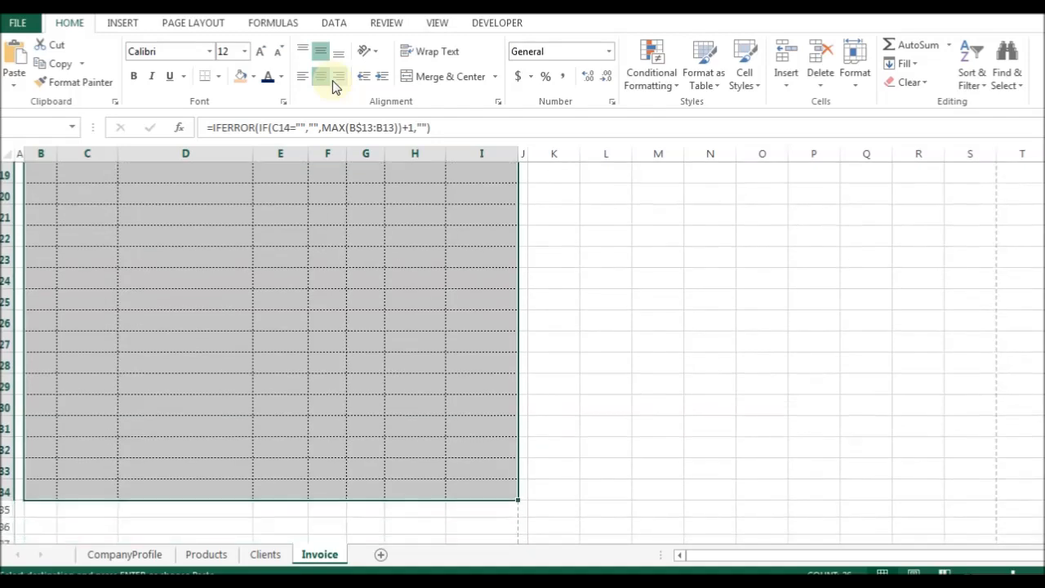
key("alt+e")
key("s")
key("v")
key("Down")
key("Up")
key("Up")
key("Return")
key("Escape")
key("Down")
key("Down")
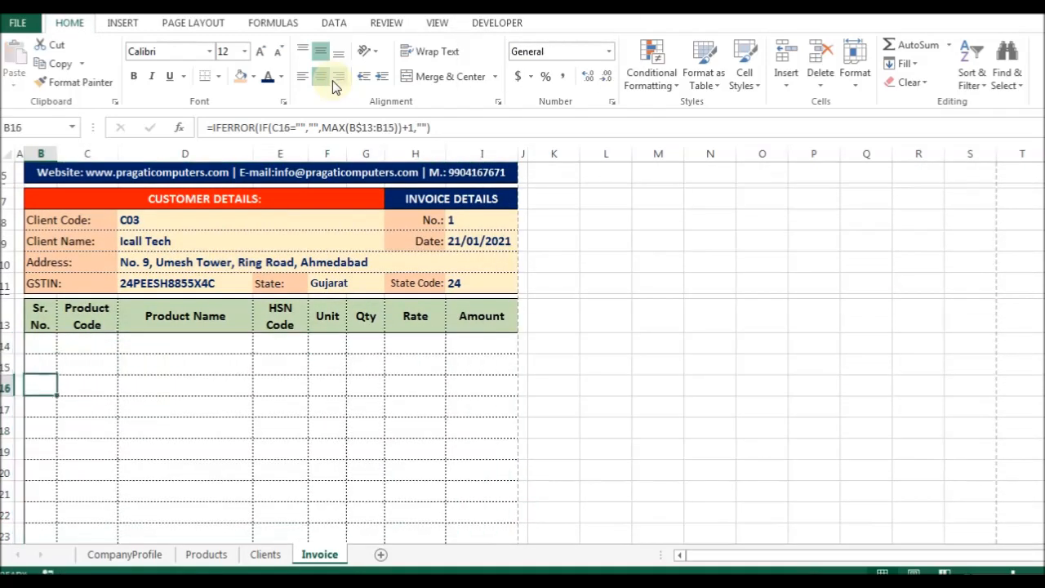
Choose product codes P102, P103, P104 and P104 for the first four item rows.
key("Up")
key("Right")
key("Up")
key("alt+Down")
key("Down")
key("Down")
key("Down")
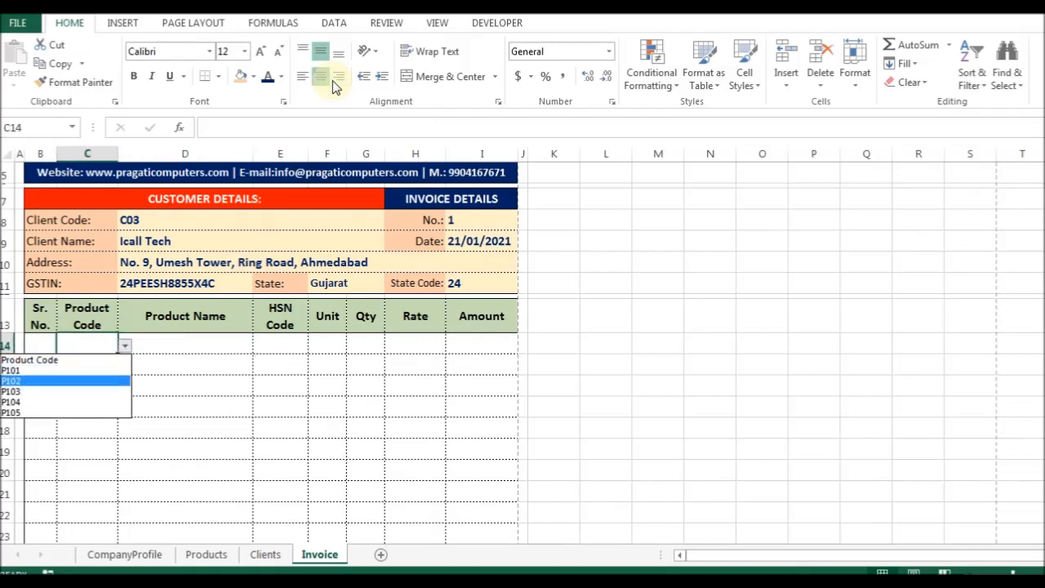
key("Return")
key("Down")
key("alt+Down")
key("Down")
key("Down")
key("Down")
key("Return")
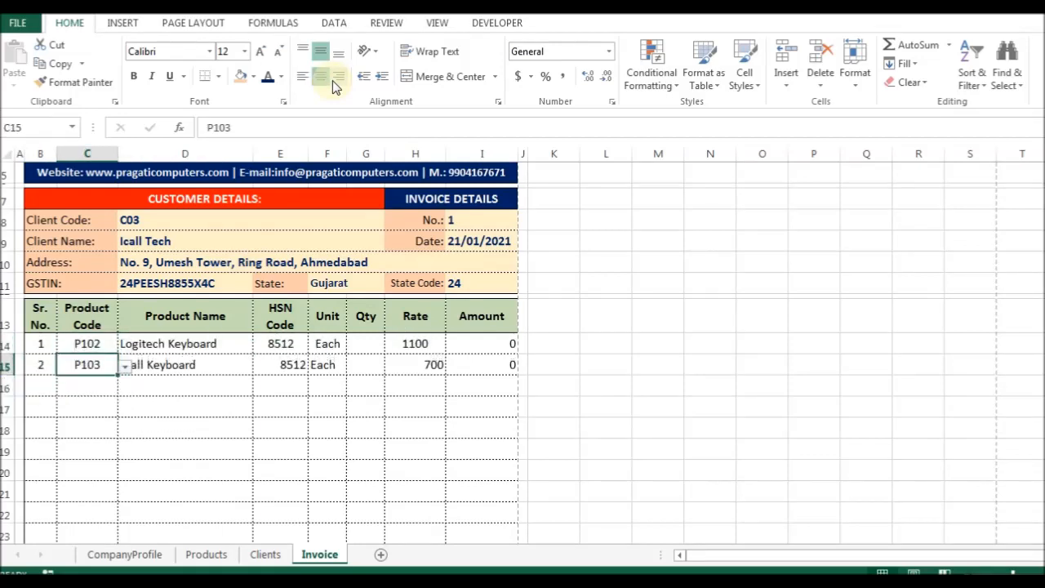
key("Down")
key("alt+Down")
key("Down")
key("Down")
key("Down")
key("Down")
key("Down")
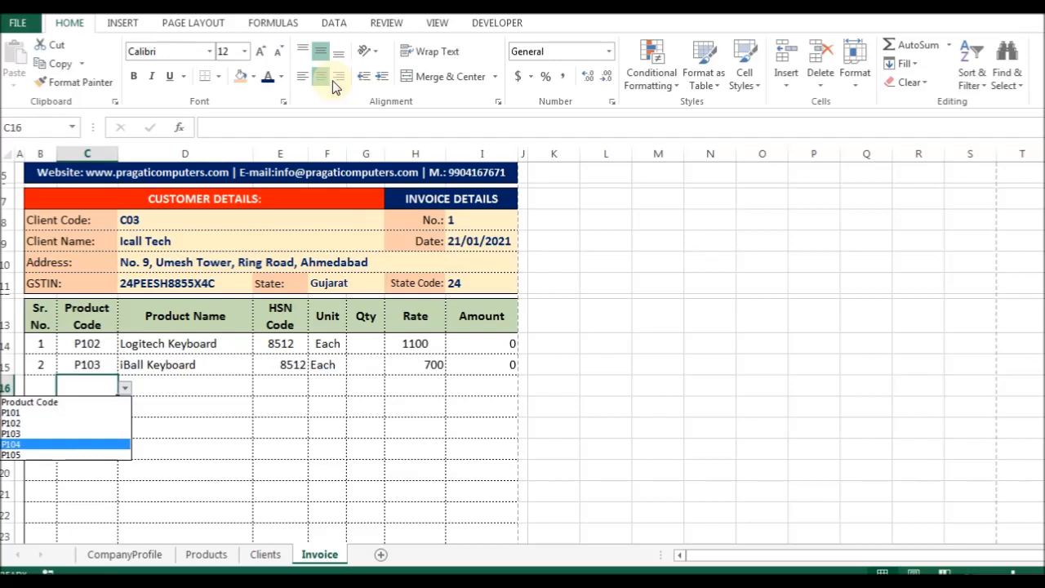
key("Return")
key("alt+Down")
key("Down")
key("Down")
key("Down")
key("Down")
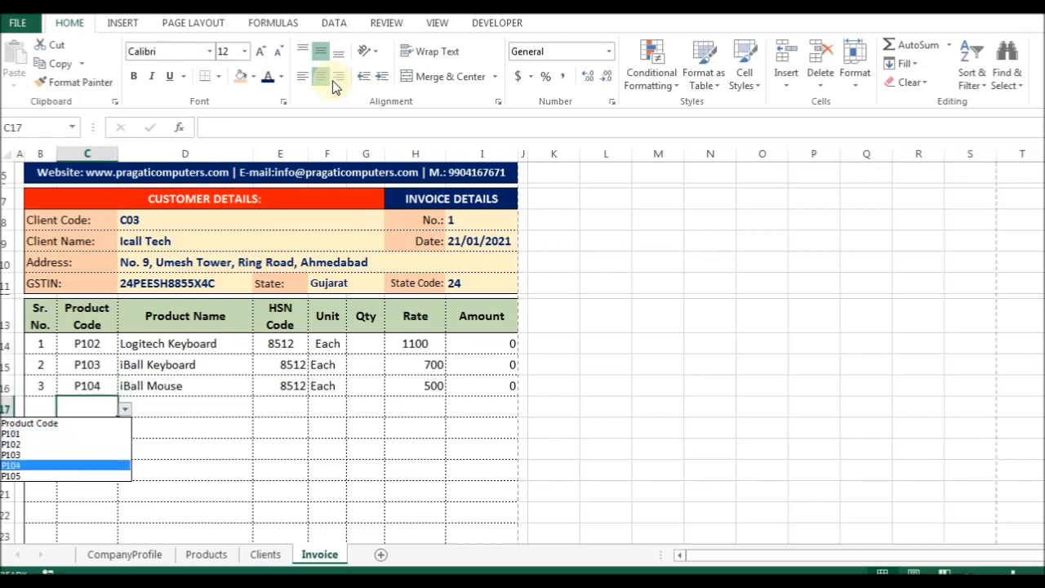
key("Return")
Select the HSN Code cells from E14 down to row 34.
key("Right")
key("Right")
key("Up")
key("Up")
key("Up")
key("shift+Down")
key("ctrl+shift+Down")
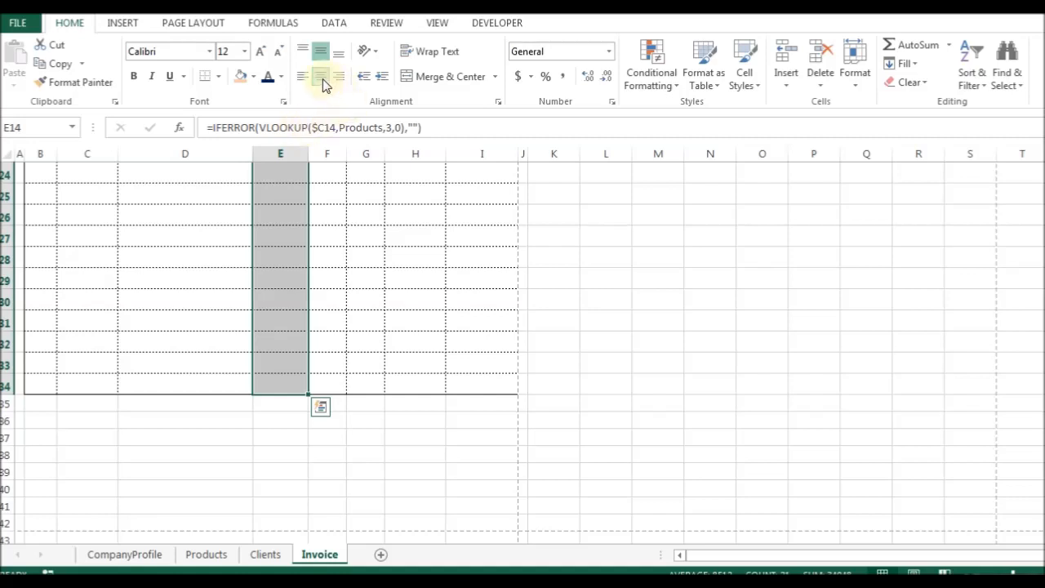
Centre the Unit through Amount entries in F15:I31.
scroll(338, 238, "up", 8)
left_click_drag(331, 365, 329, 343)
scroll(430, 426, "down", 3)
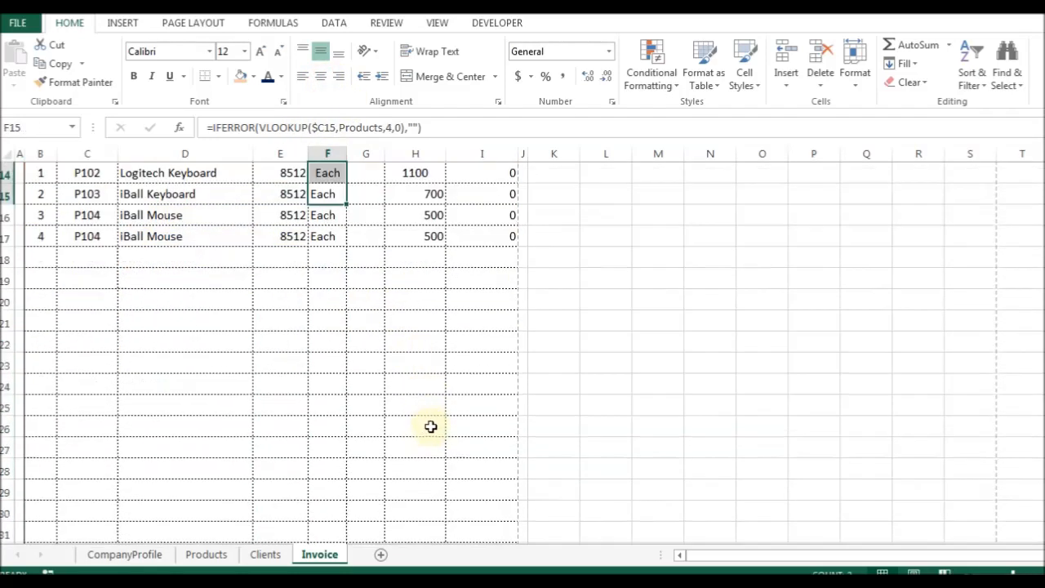
left_click(492, 535, "shift")
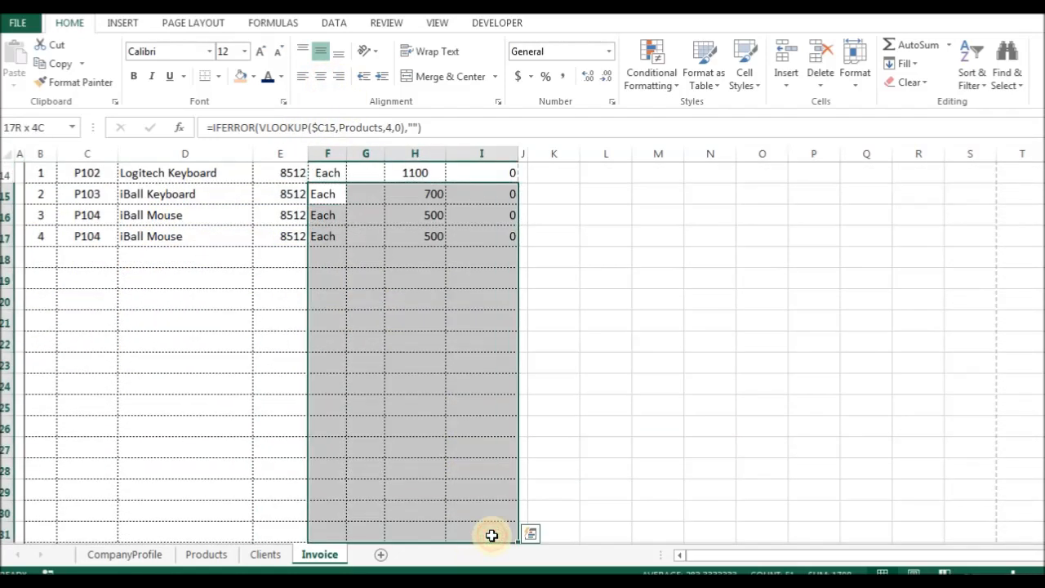
left_click(320, 76)
Right-align Rate and Amount in H14:I34 and show them with two decimal places.
left_click(478, 306)
scroll(408, 244, "up", 2)
left_click_drag(416, 296, 486, 501)
left_click(339, 76)
scroll(483, 102, "up", 4)
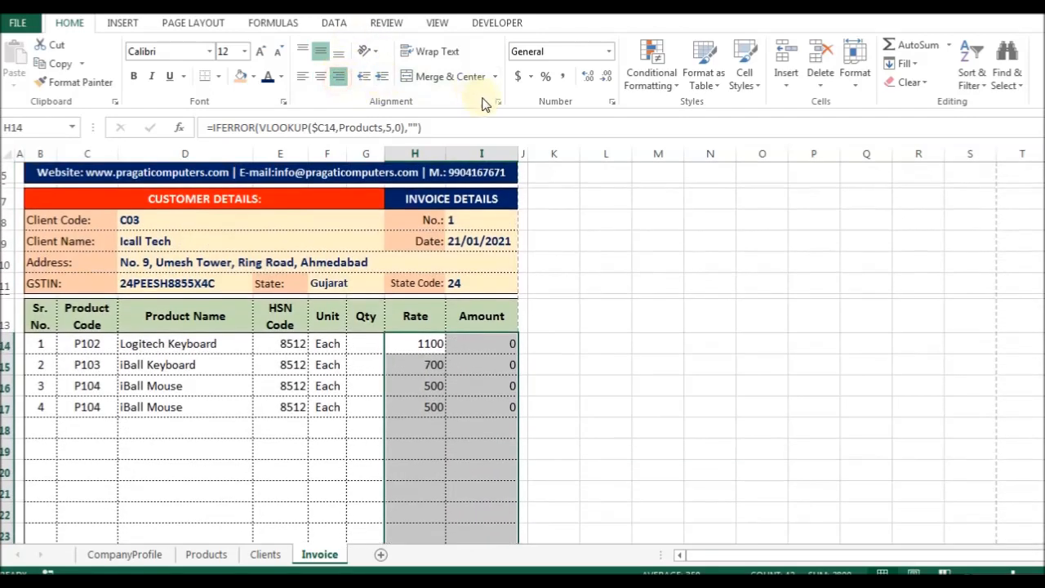
left_click(589, 81)
left_click(589, 81)
left_click(589, 80)
left_click(589, 81)
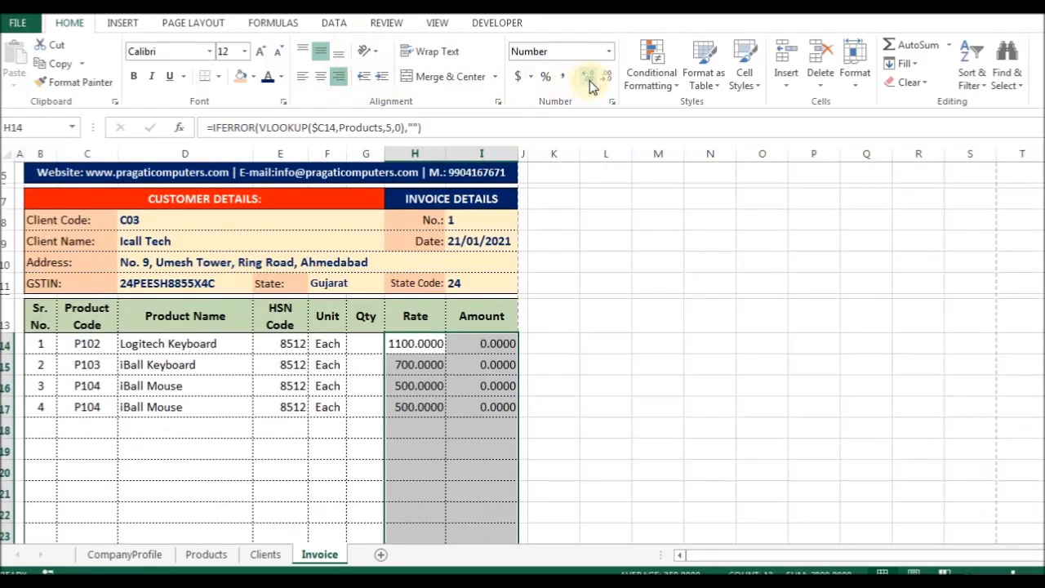
left_click(589, 82)
left_click(608, 81)
left_click(608, 81)
left_click(608, 81)
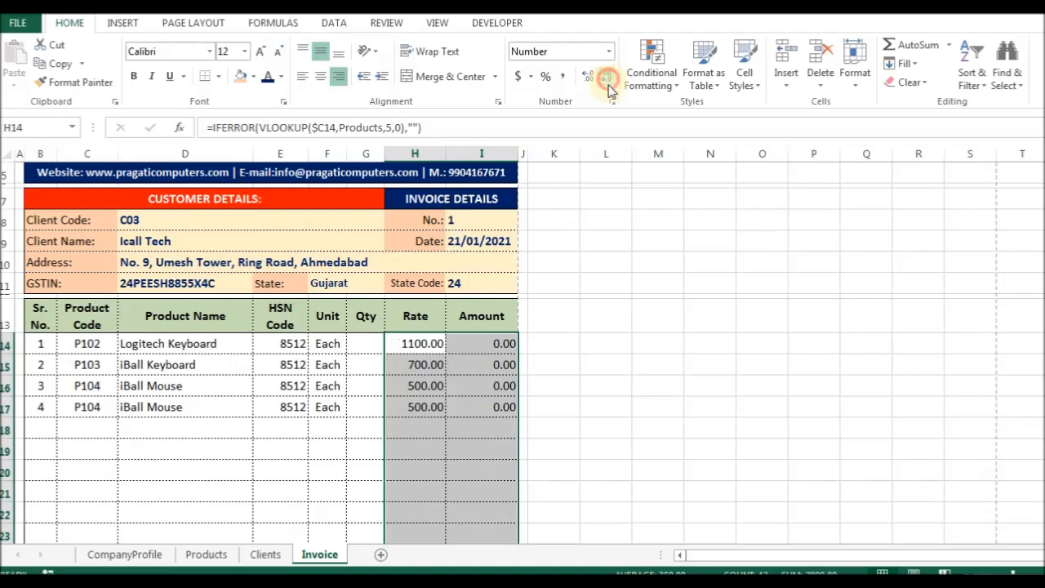
Check the I14 Amount formula, then enter quantities 4, 5, 3 and 2 in G14:G17.
left_click(479, 343)
key("F2")
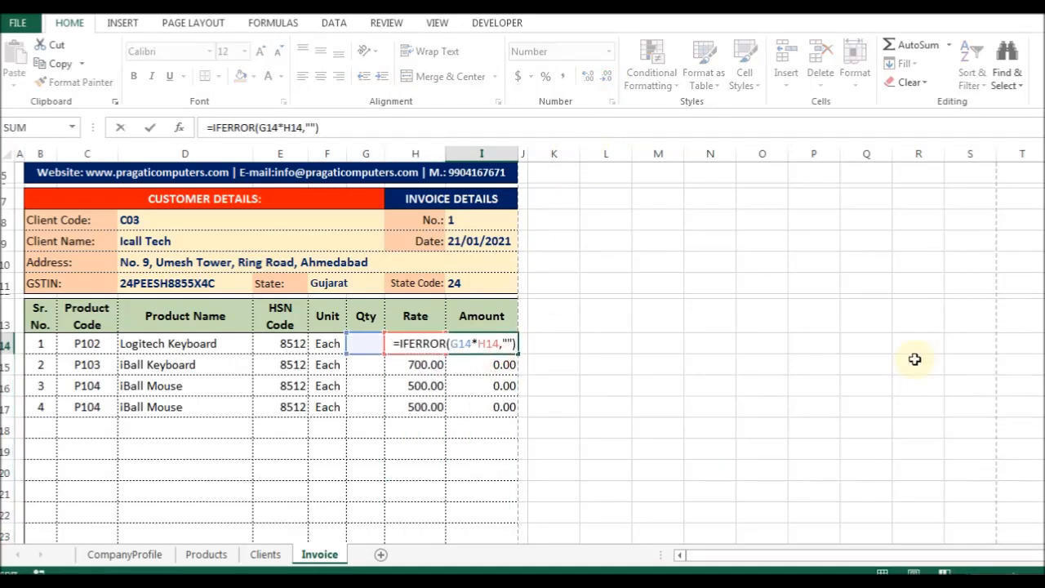
key("Escape")
key("Left")
key("Left")
type("4")
key("Return")
type("5")
key("Return")
type("3")
key("Return")
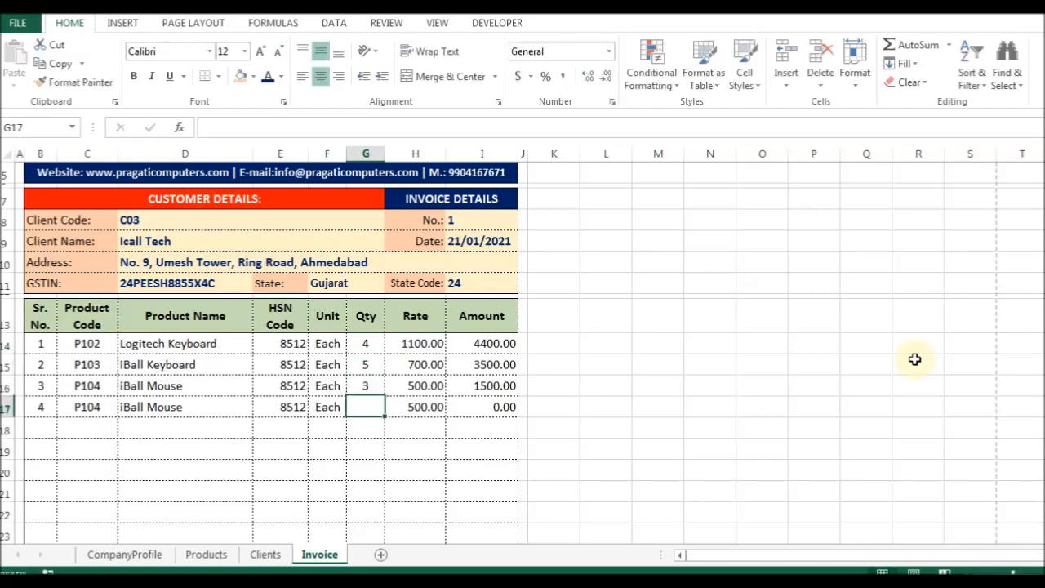
type("2")
key("Return")
Review the sheet, then switch to the photo of the paper invoice's tax totals.
key("Right")
key("Up")
scroll(699, 492, "down", 2)
scroll(345, 396, "down", 3)
scroll(390, 389, "up", 2)
scroll(354, 436, "down", 2)
scroll(356, 387, "up", 3)
scroll(357, 387, "down", 4)
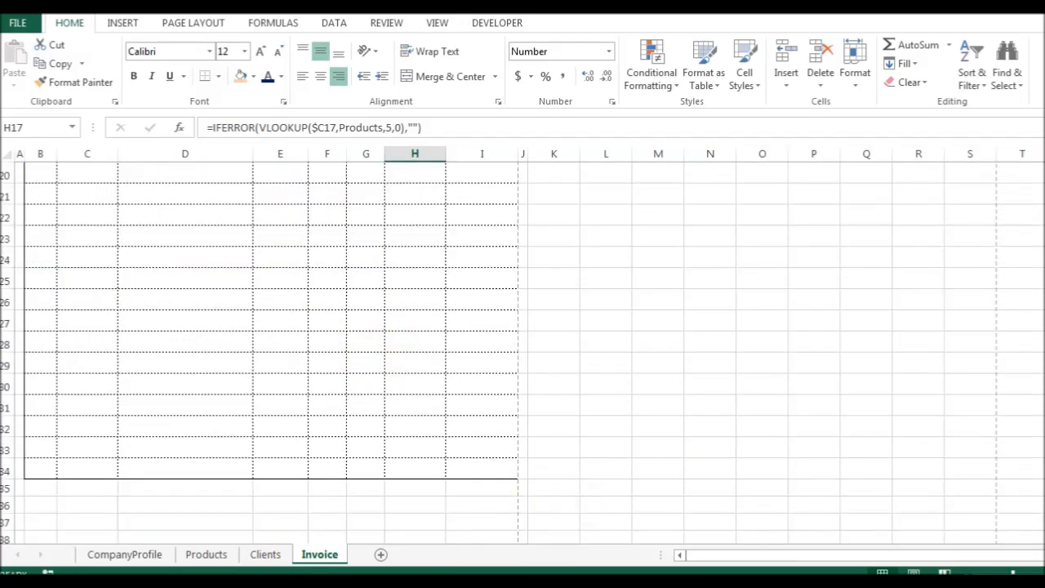
key("alt+Tab")
left_click_drag(482, 386, 580, 166)
left_click_drag(571, 372, 628, 236)
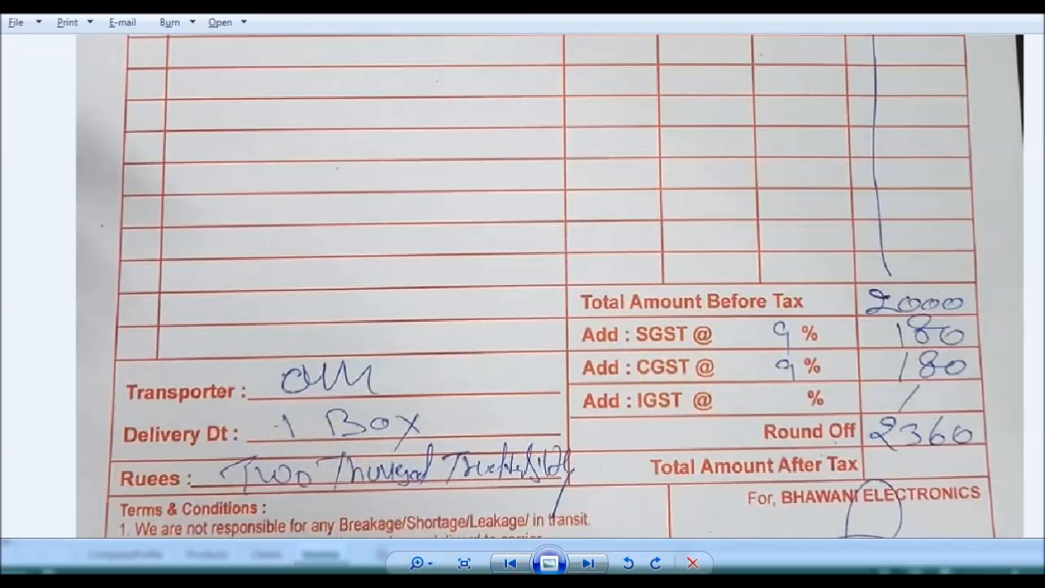
left_click_drag(252, 414, 242, 346)
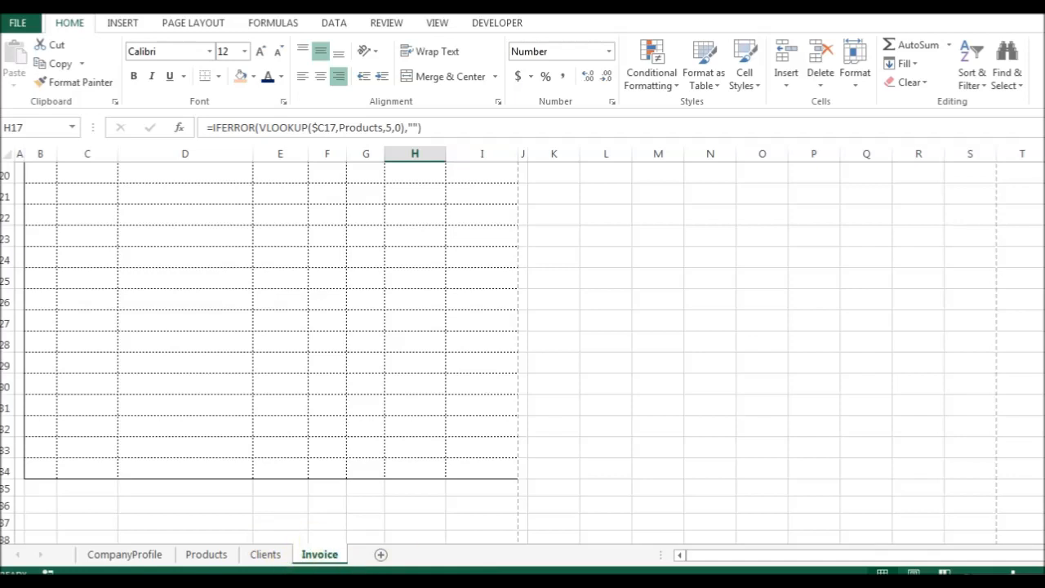
Enter a bold 'Total' label in cell H30.
mouse_move(570, 572)
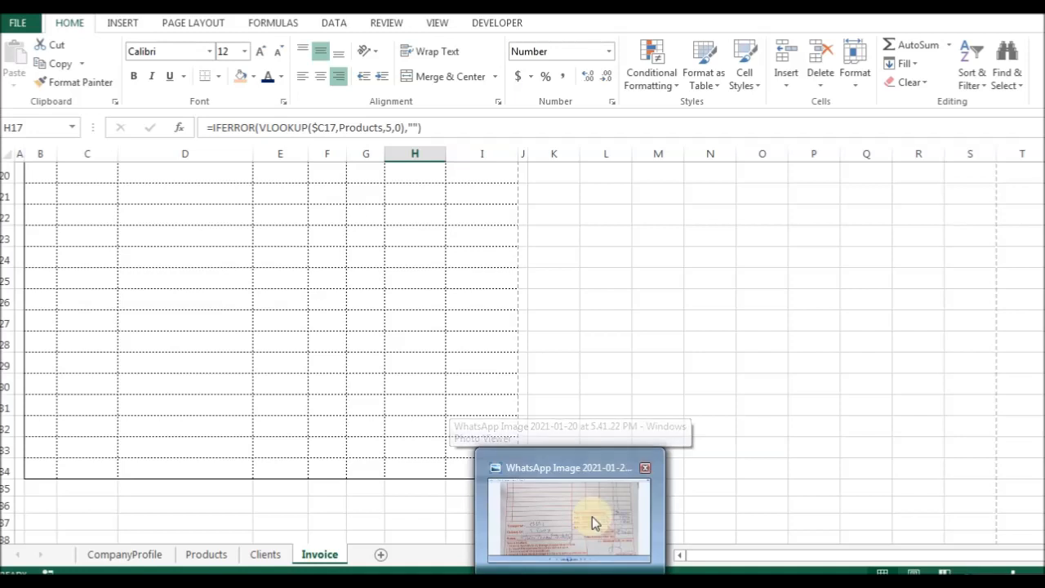
left_click(424, 405)
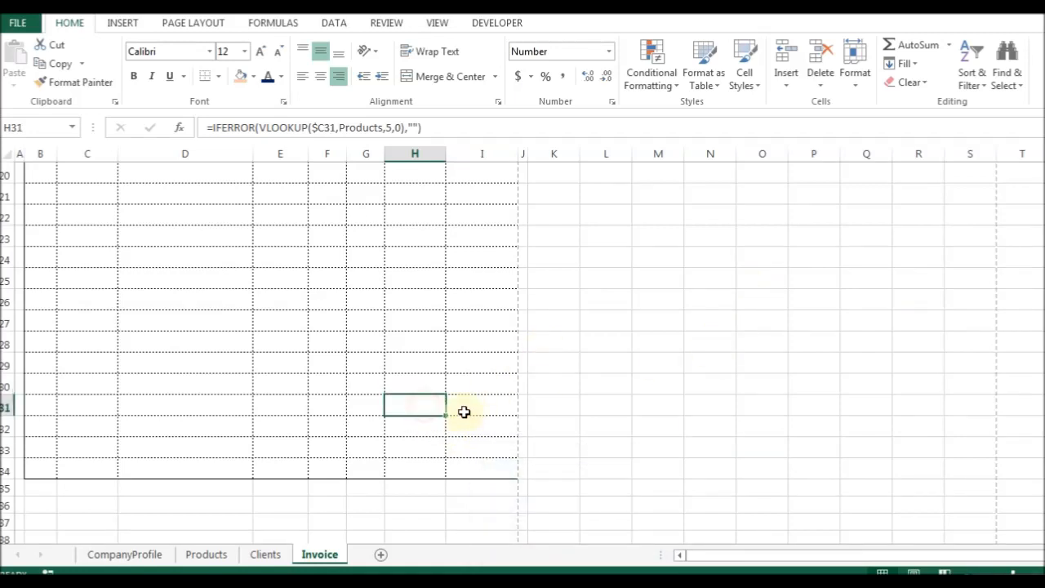
scroll(463, 412, "up", 2)
scroll(422, 489, "down", 2)
left_click(409, 387)
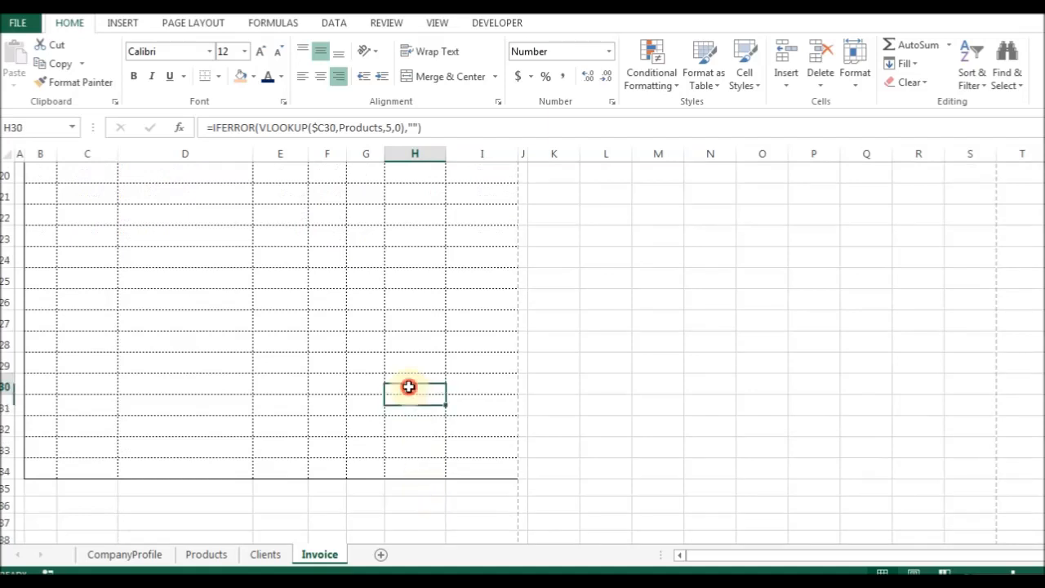
left_click(495, 384)
key("ctrl+shift+Down")
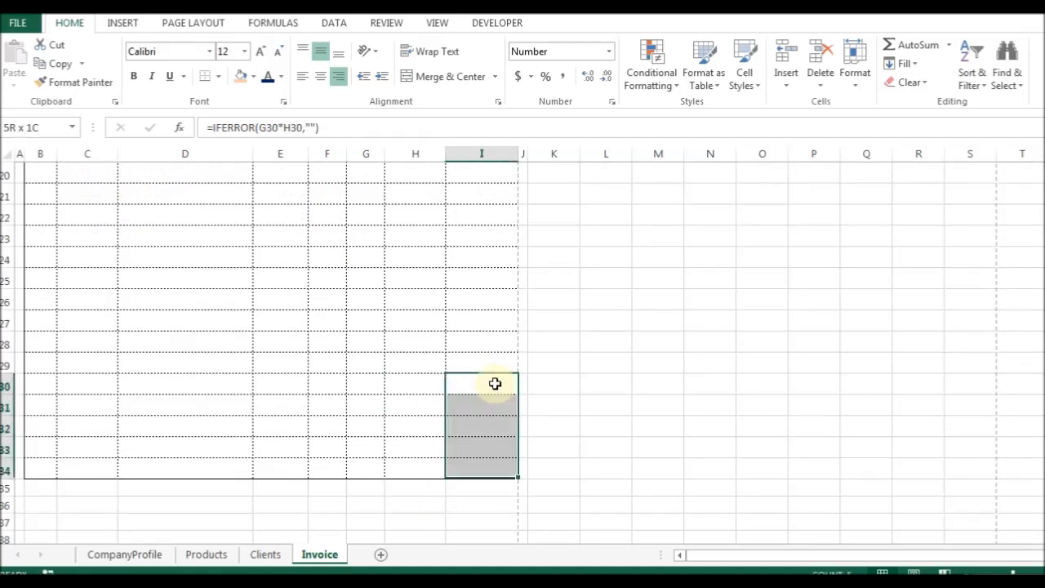
key("shift+Left")
key("shift+Left")
key("shift+Left")
key("shift+Left")
key("shift+Left")
key("shift+Left")
key("shift+Left")
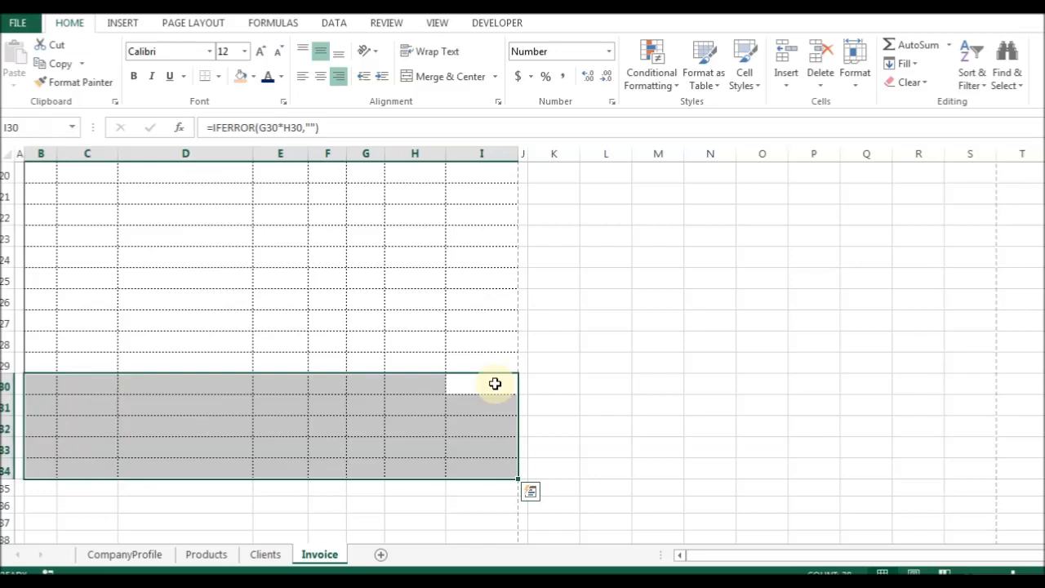
key("Up")
key("Down")
key("Left")
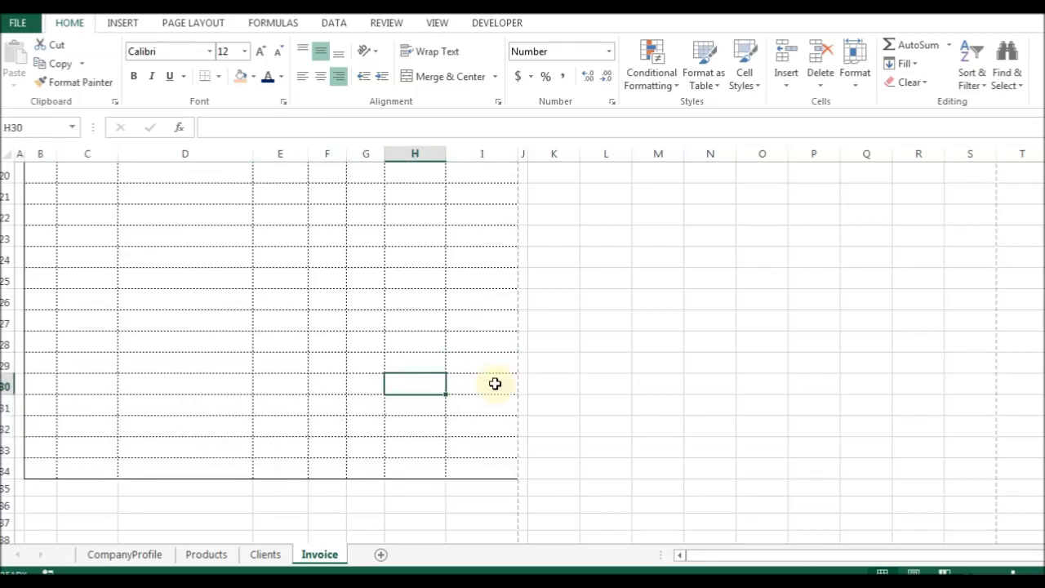
type("Total")
key("Return")
key("Up")
key("ctrl+b")
key("Up")
Add a bottom border under row 29 across B29:I29.
key("Right")
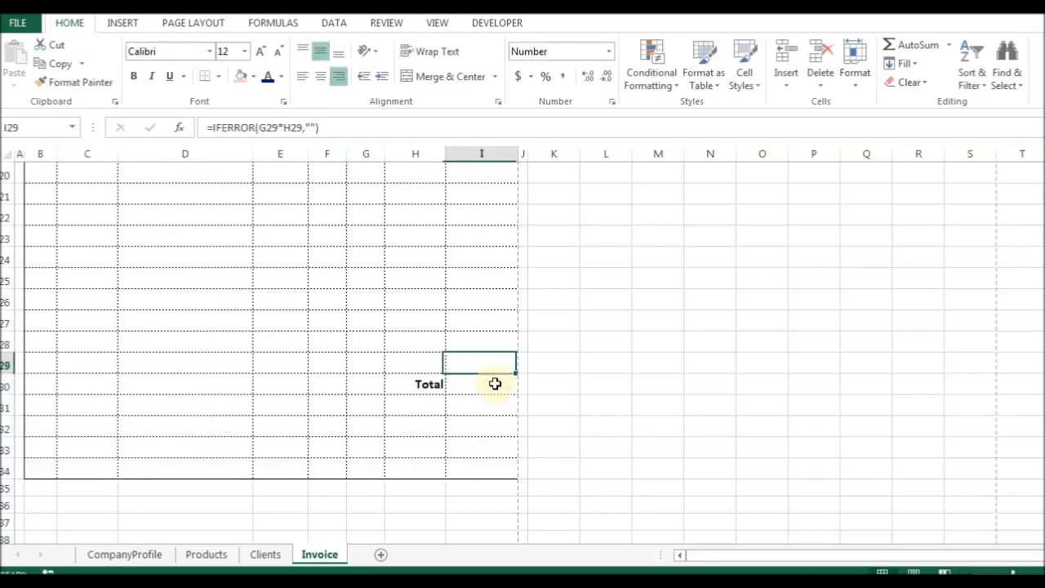
key("shift+Left")
key("shift+Left")
key("shift+Left")
key("shift+Left")
key("shift+Left")
key("shift+Left")
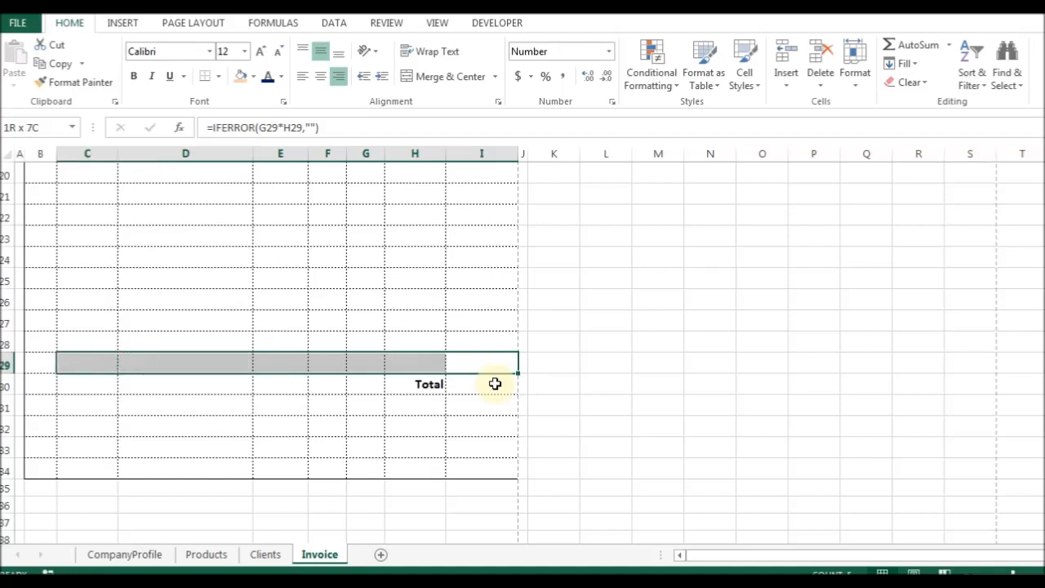
key("shift+Left")
key("ctrl+1")
key("ctrl+Tab")
key("ctrl+Tab")
key("Return")
left_click(495, 384)
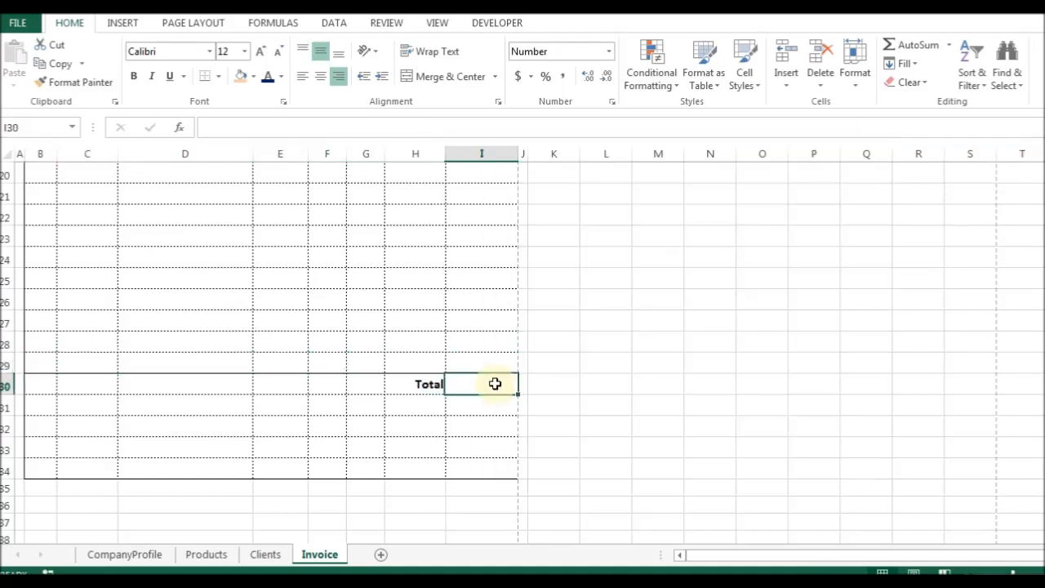
Enter =SUM(I14:I29) in I30, giving a total of 10400.00.
type("=su")
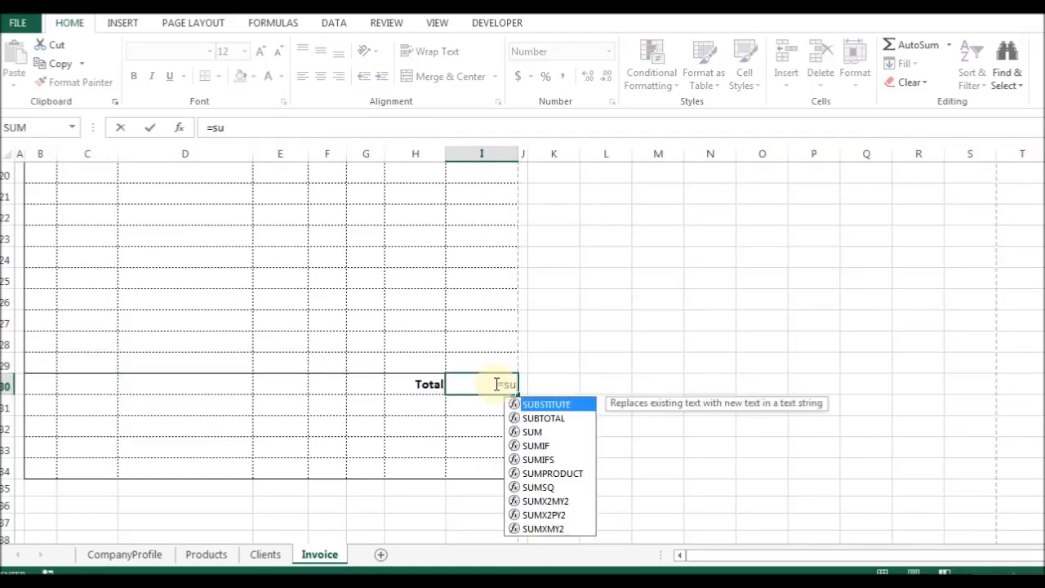
type("m")
key("Tab")
key("Up")
key("ctrl+shift+Up")
key("ctrl+shift+Up")
key("ctrl+shift+Up")
key("shift+Down")
key("shift+Down")
key("shift+Down")
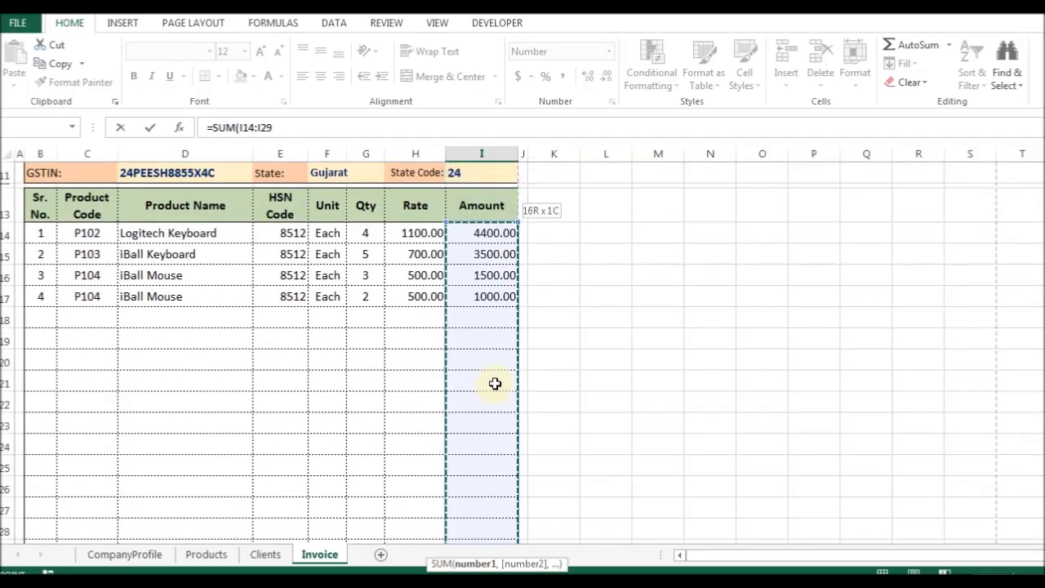
key("Return")
key("Up")
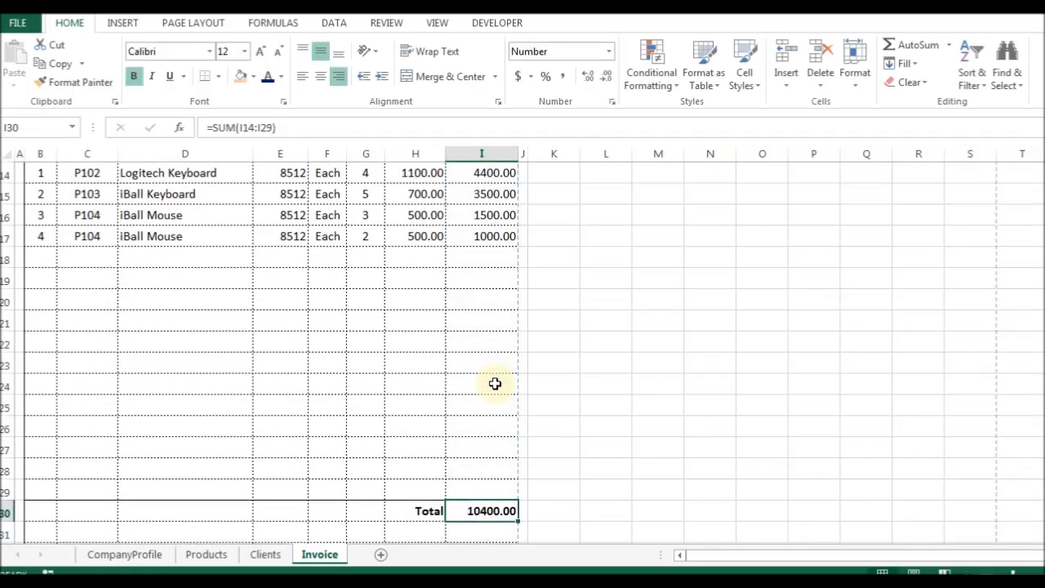
Test the total by clearing the Qty values G14:G17, then restoring them.
key("ctrl+Up")
key("ctrl+Up")
key("ctrl+Up")
key("Down")
key("Down")
key("Left")
key("Left")
key("ctrl+shift+Down")
key("Delete")
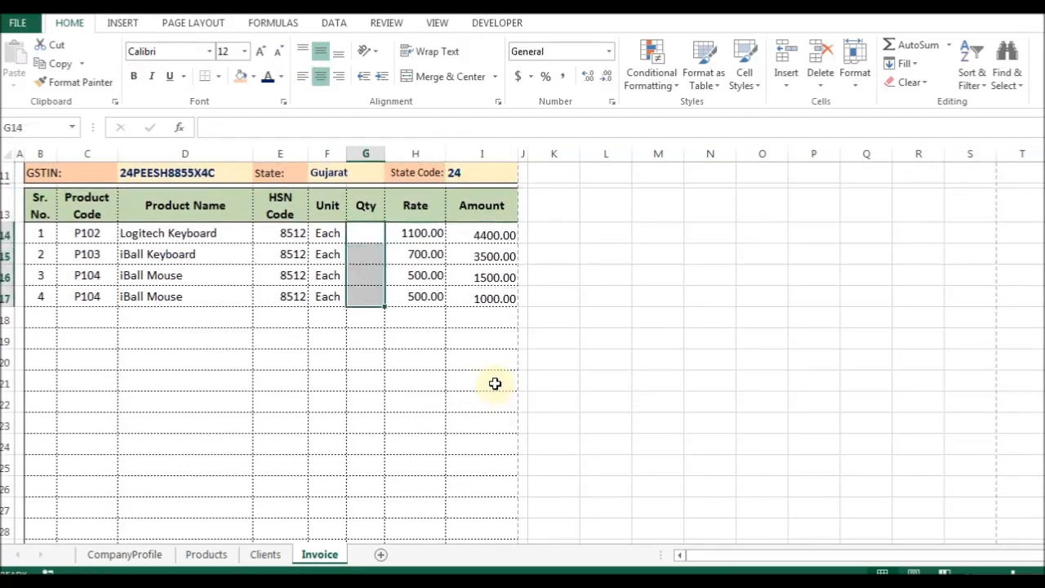
key("Right")
key("ctrl+Down")
key("ctrl+Down")
key("ctrl+Up")
key("ctrl+Up")
key("Left")
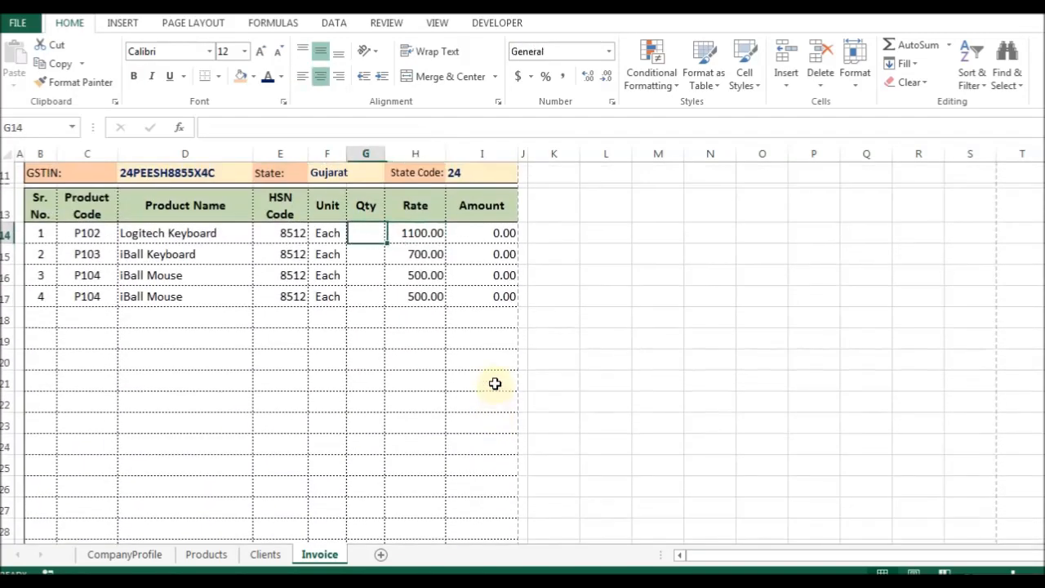
key("Left")
key("Right")
type("4 5 3 2")
key("Left")
key("Left")
key("Left")
key("Left")
key("Left")
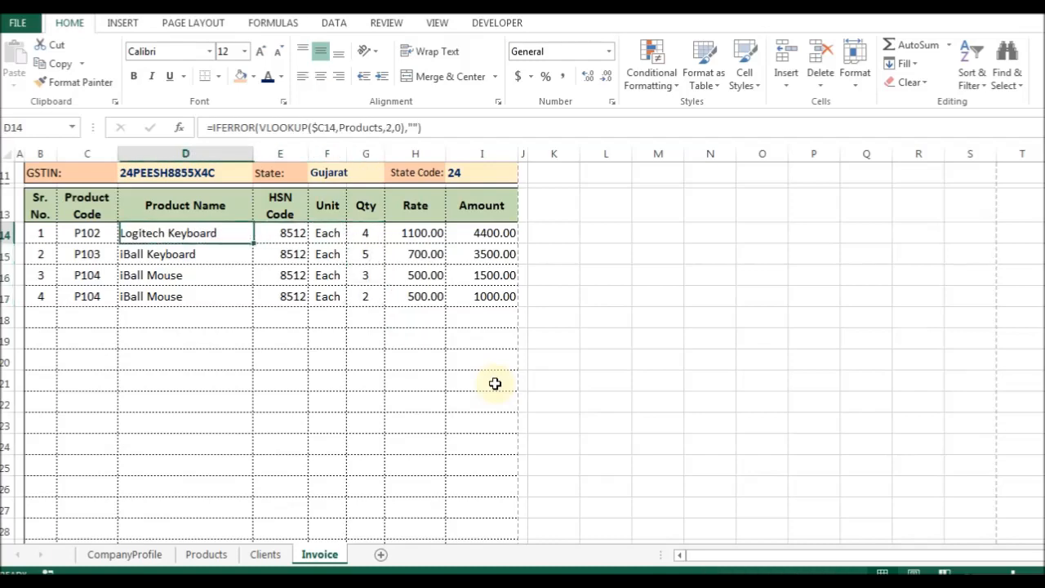
Clear product codes C14:C17 to test the lookups, undo, and recheck the I30 total formula.
key("Right")
key("ctrl+shift+Down")
key("Delete")
key("Right")
key("Right")
key("Right")
key("ctrl+Down")
key("Right")
key("Right")
key("Up")
key("Up")
key("Right")
key("ctrl+z")
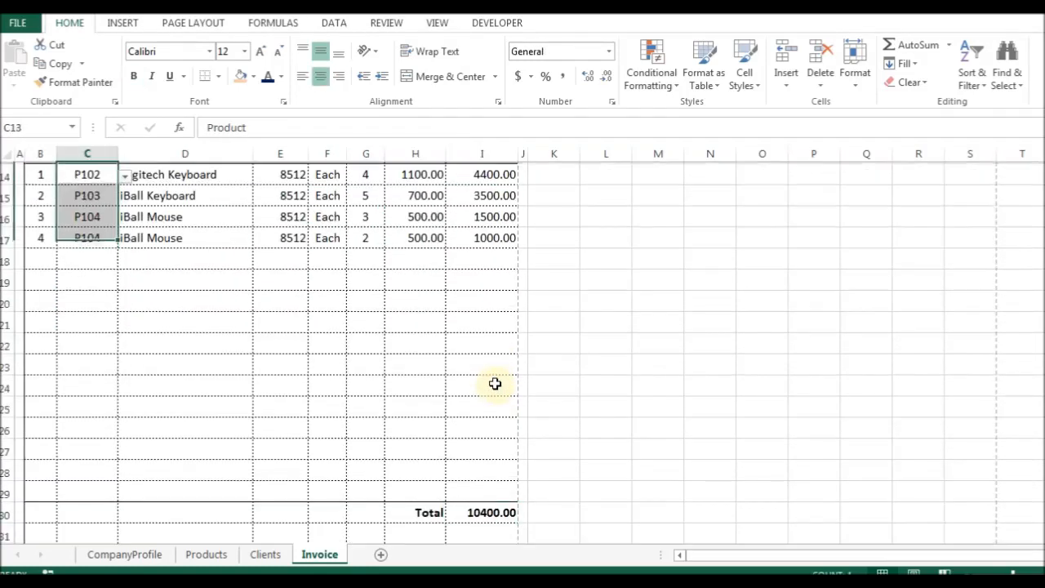
key("Right")
key("Right")
key("Left")
key("Left")
key("Right")
key("Right")
key("Right")
key("Right")
key("Right")
key("Right")
key("ctrl+Down")
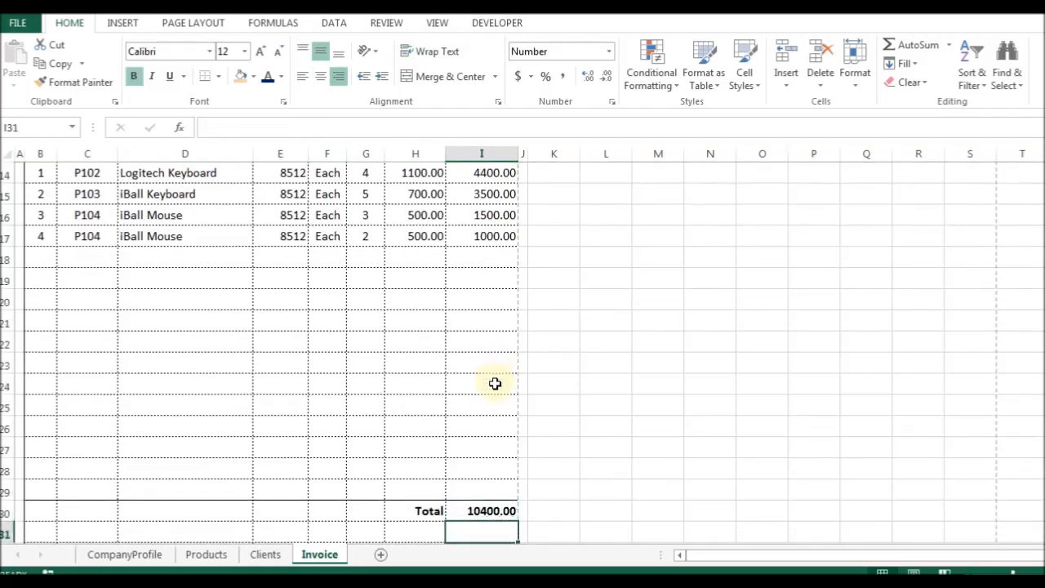
key("F2")
Change the I30 total to =IF(SUM(I14:I29)>0,SUM(I14:I29),"").
type("if(SUM(I14:I29")
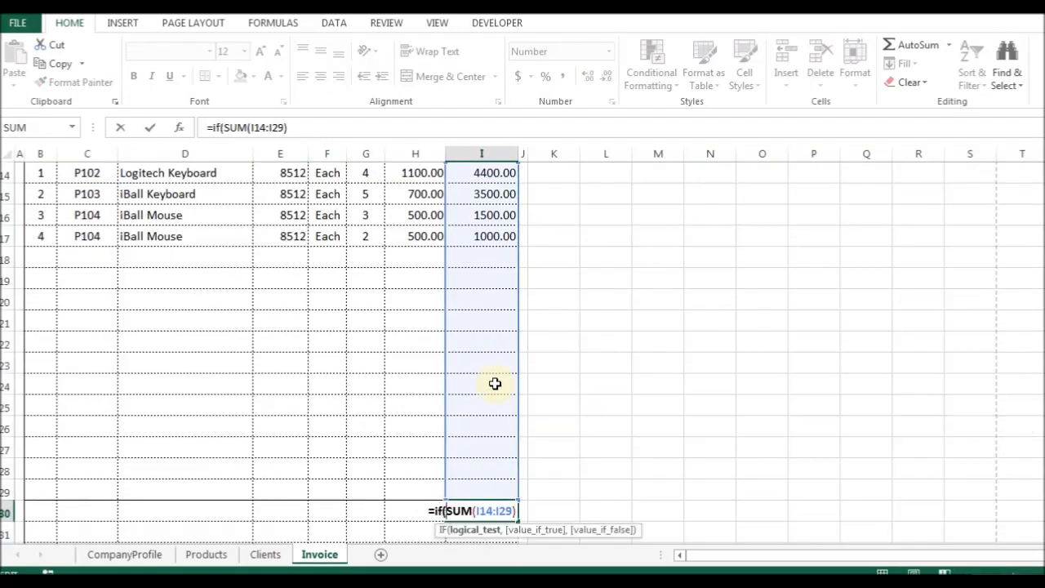
key("shift+Left")
key("shift+Left")
key("shift+Left")
key("shift+Left")
key("shift+Left")
key("shift+Left")
key("shift+Left")
key("shift+Left")
key("shift+Left")
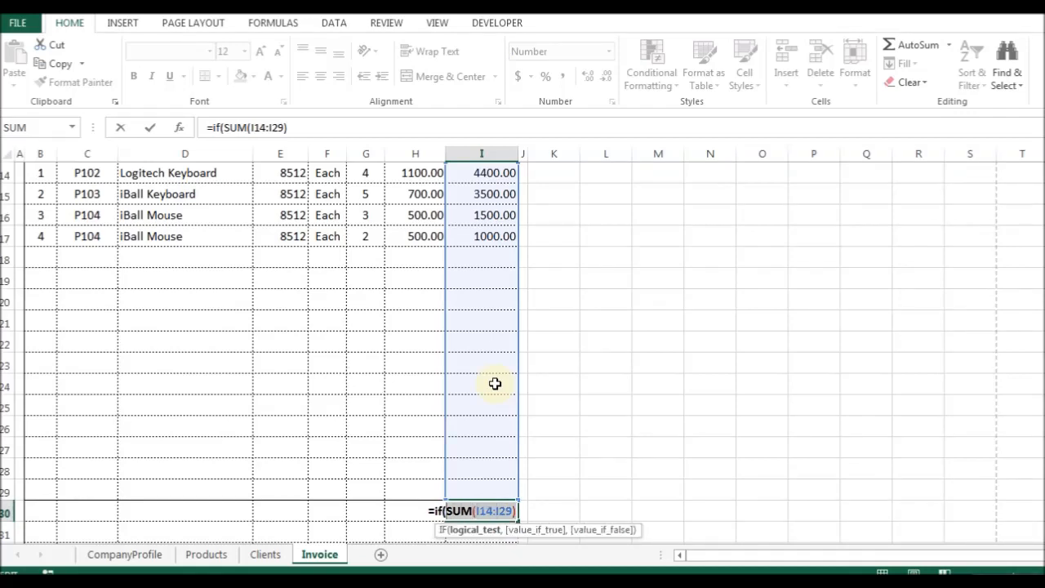
key("ctrl+c")
key("End")
type(">")
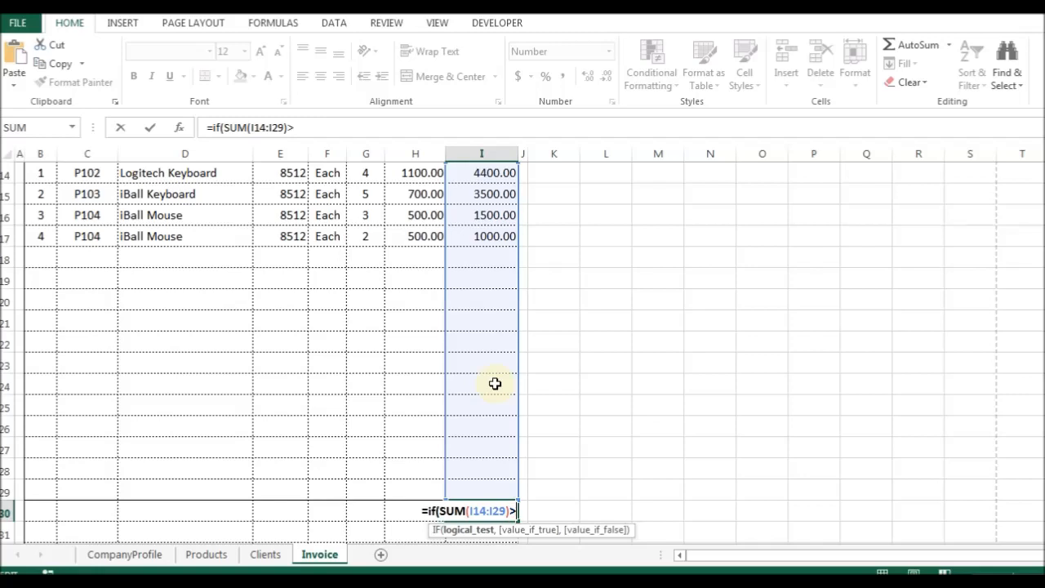
type("0,")
key("ctrl+v")
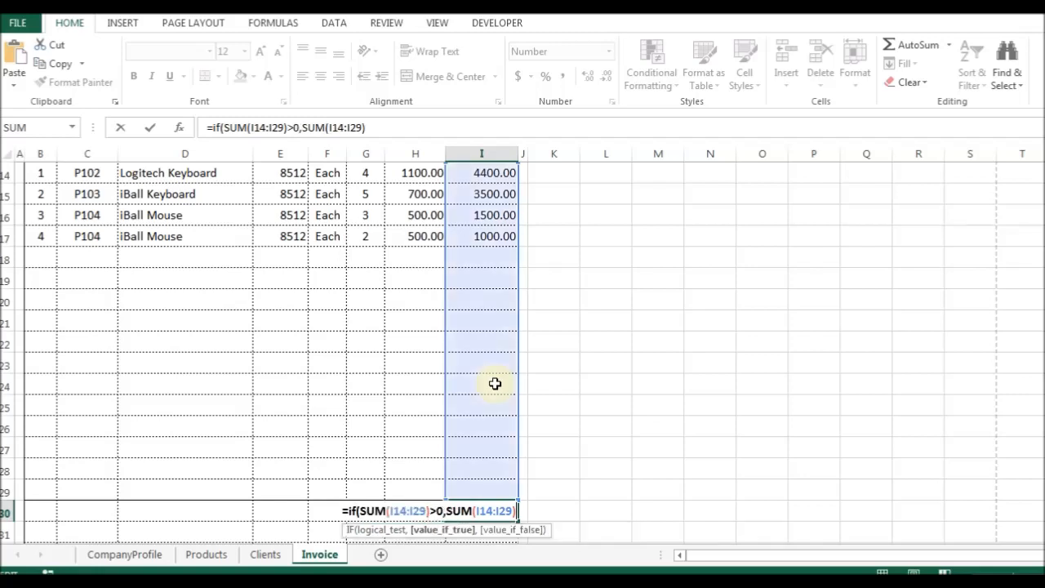
type(",\"\")")
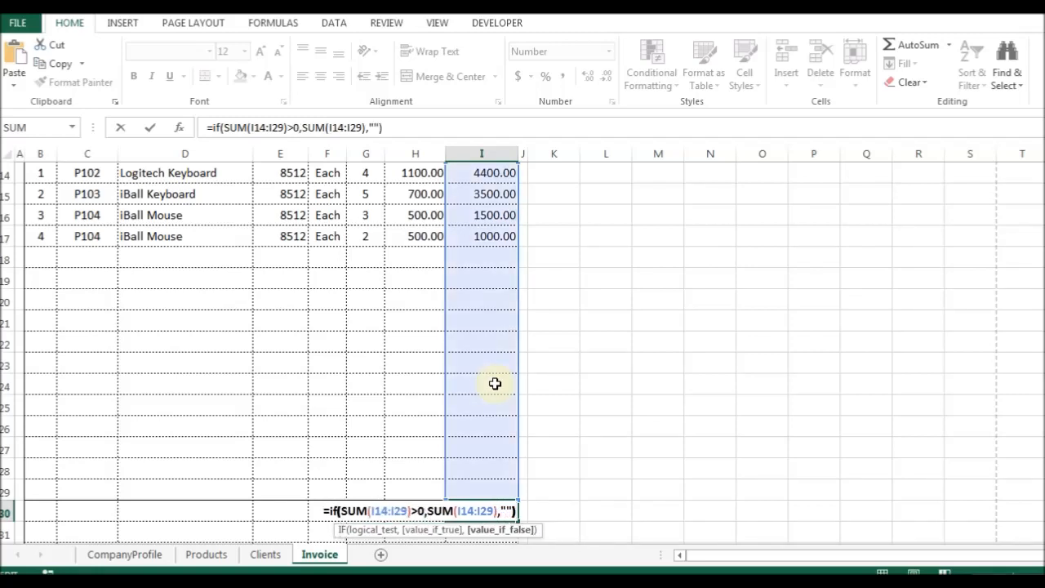
key("ctrl+Return")
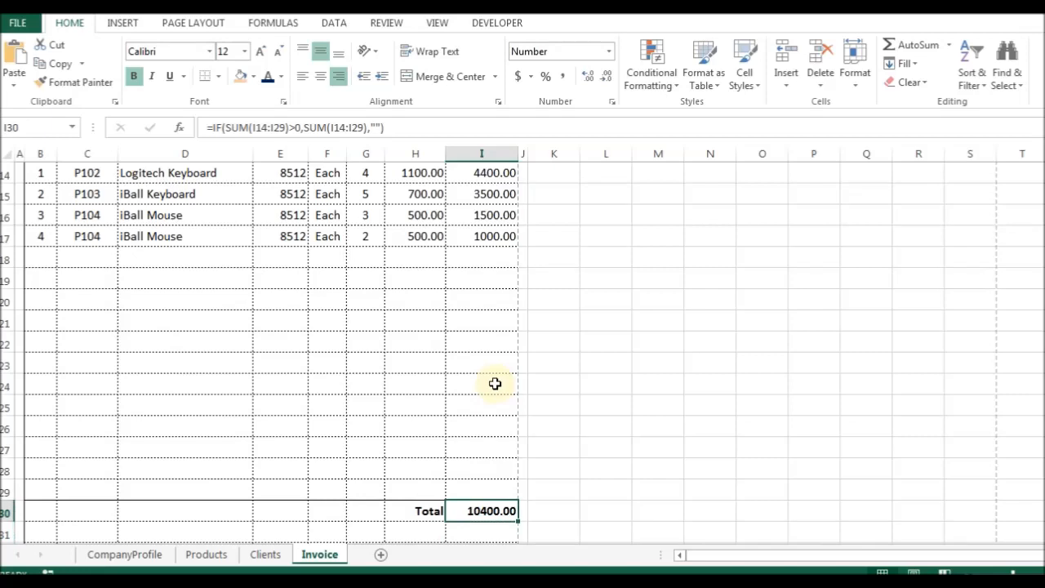
Test the total by clearing the Qty values G14:G17 and checking that I30 goes blank.
key("ctrl+Up")
key("ctrl+Up")
key("Down")
key("Down")
key("Left")
key("Left")
key("Up")
key("shift+Down")
key("shift+Down")
key("shift+Down")
key("Delete")
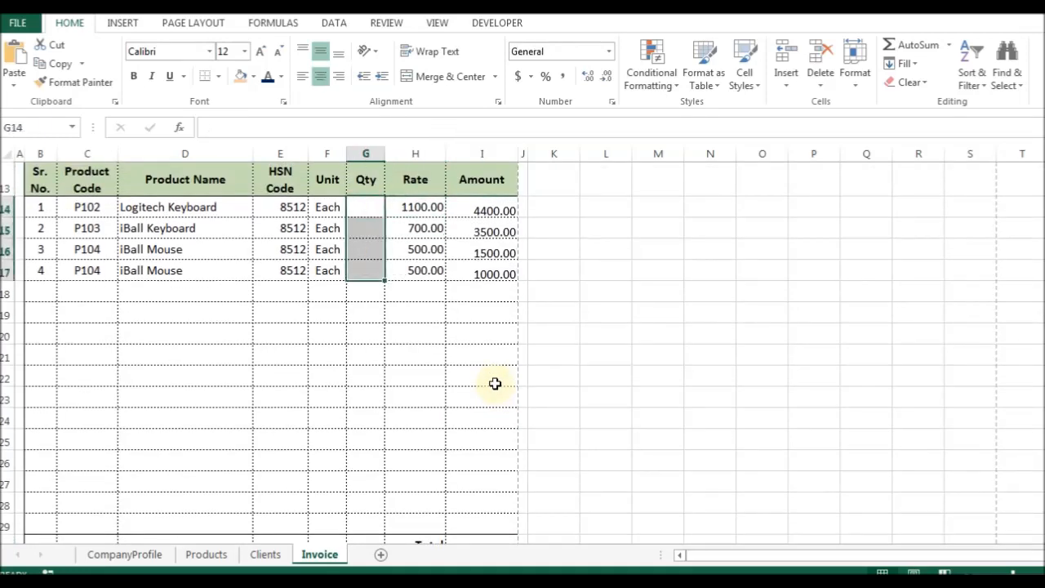
key("Right")
key("Right")
key("ctrl+Down")
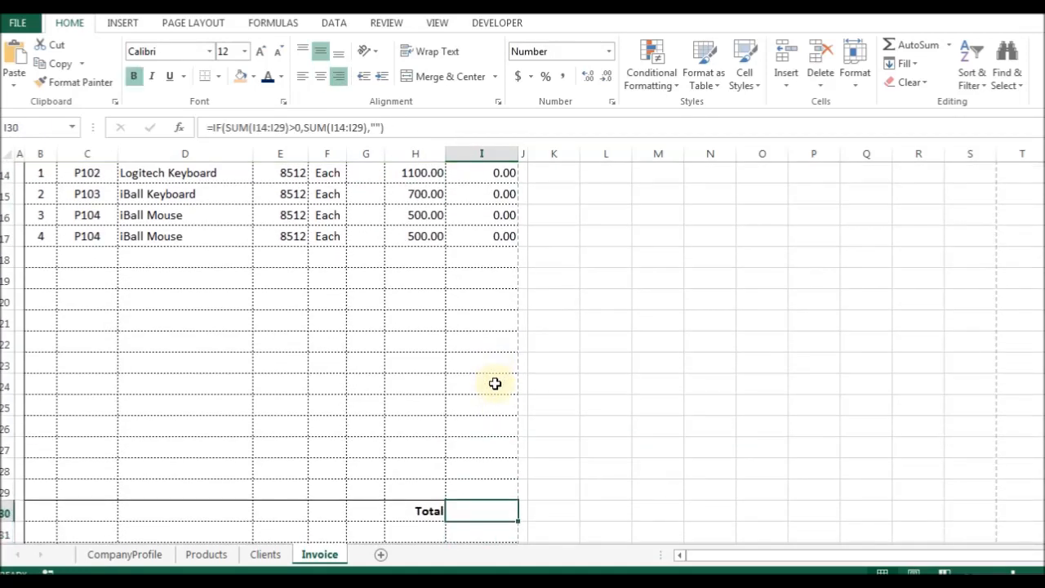
Undo to restore the Qty values, confirm I30 shows 10400.00, then view the invoice photo.
key("ctrl+Up")
key("ctrl+Up")
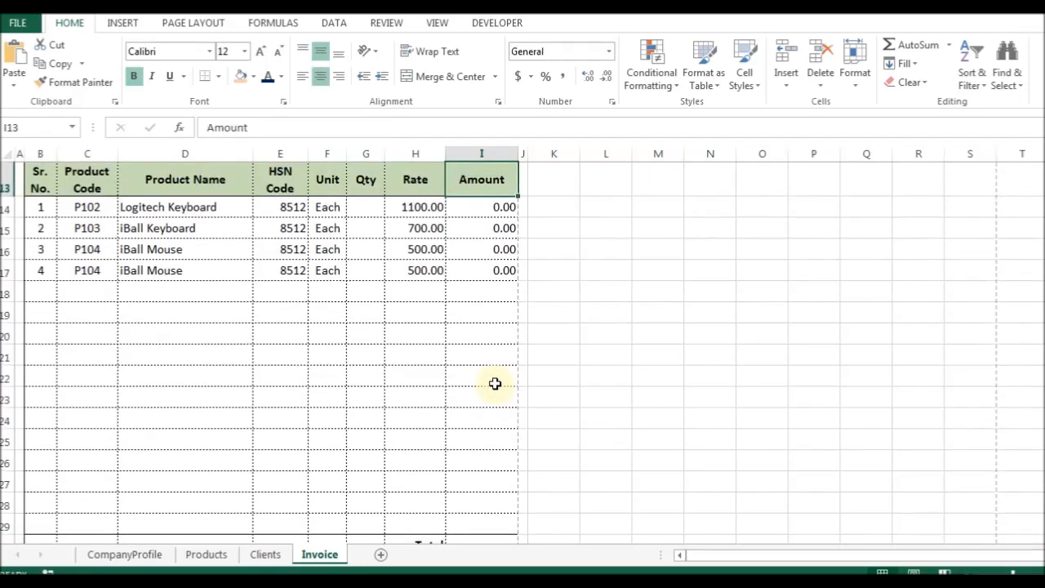
key("ctrl+z")
key("Right")
key("Right")
key("Down")
key("ctrl+Down")
key("ctrl+Down")
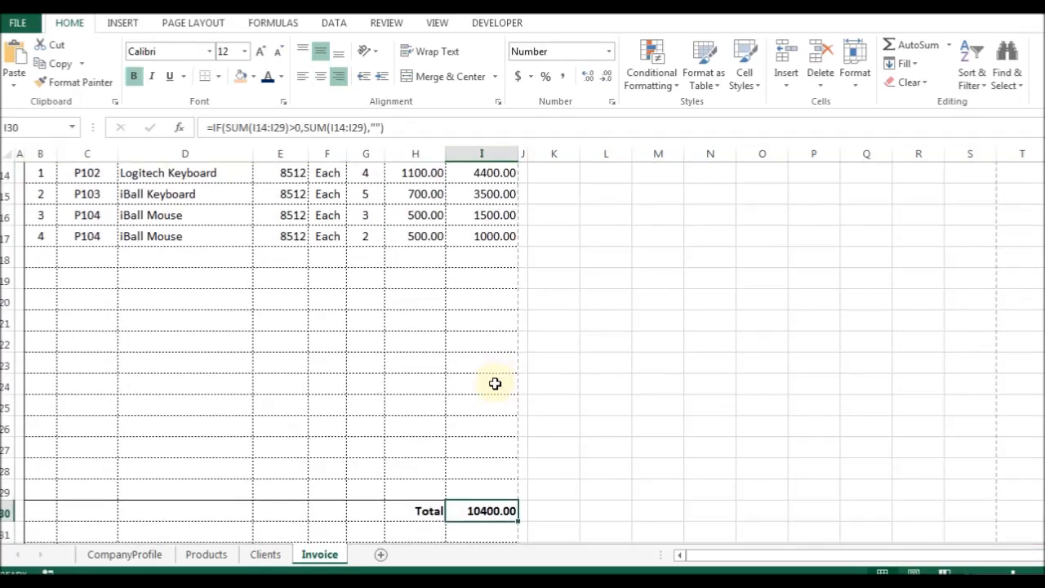
key("Down")
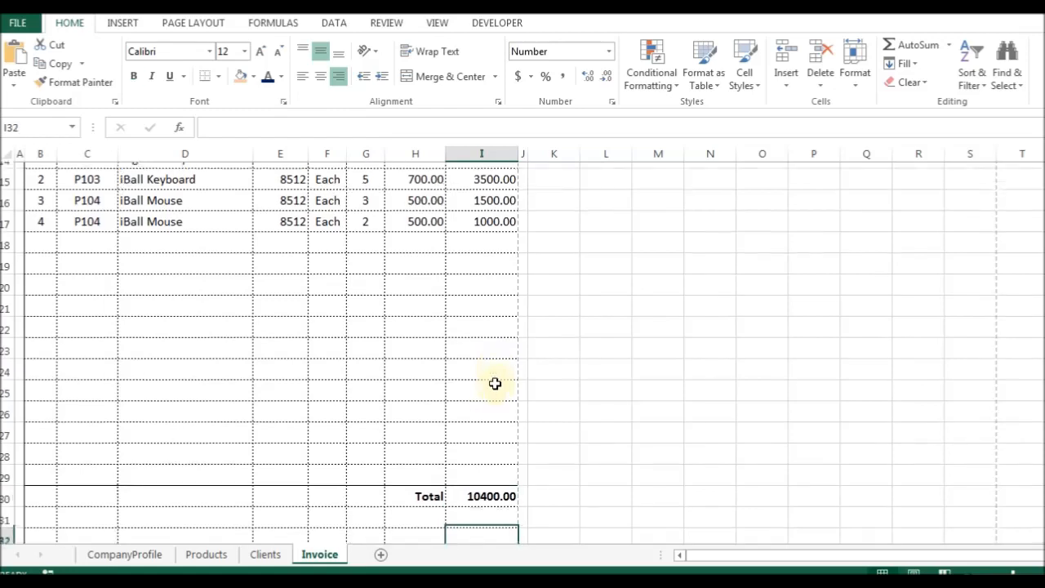
key("Left")
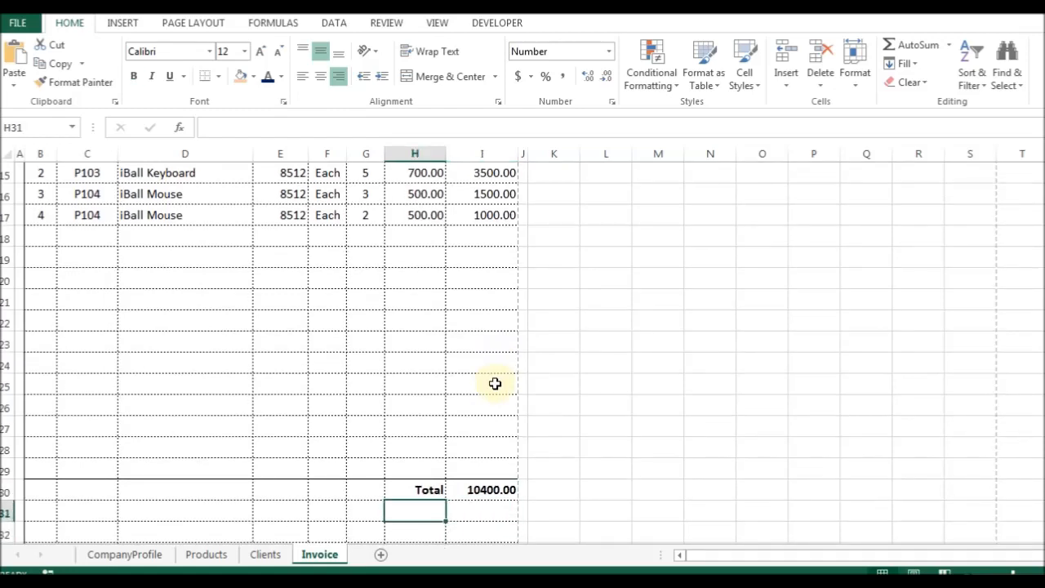
key("alt+Tab")
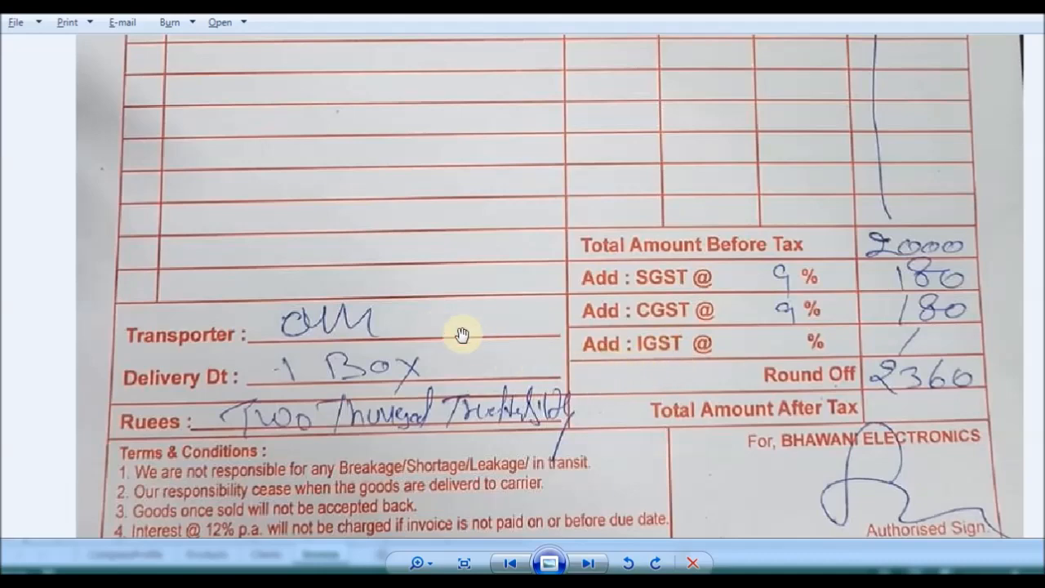
Rename the H30 label to 'Total Amount Before Tax:'.
key("alt+Tab")
key("alt+Tab")
key("alt+Tab")
key("Up")
key("Up")
key("F2")
key("Return")
key("F2")
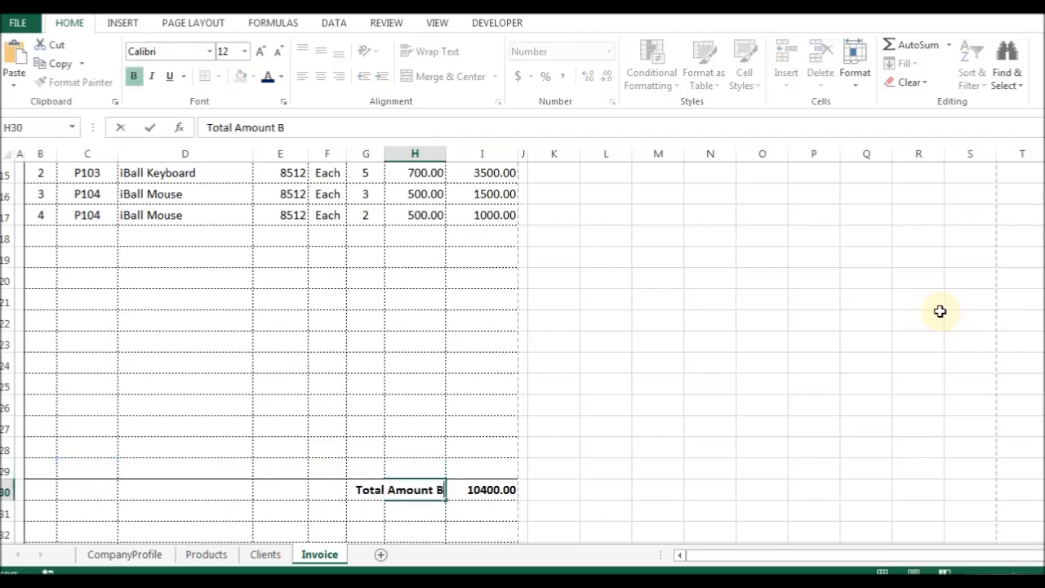
key("Return")
Merge E30:H30 into one cell and left-align the label.
key("Left")
key("Left")
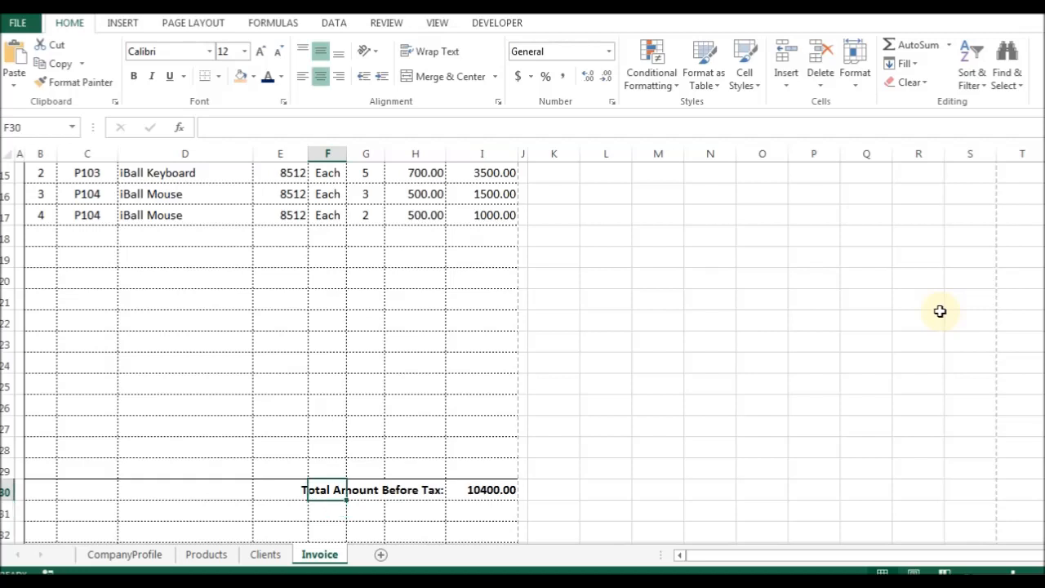
key("Left")
key("shift+Right")
key("shift+Right")
key("shift+Right")
key("ctrl+1")
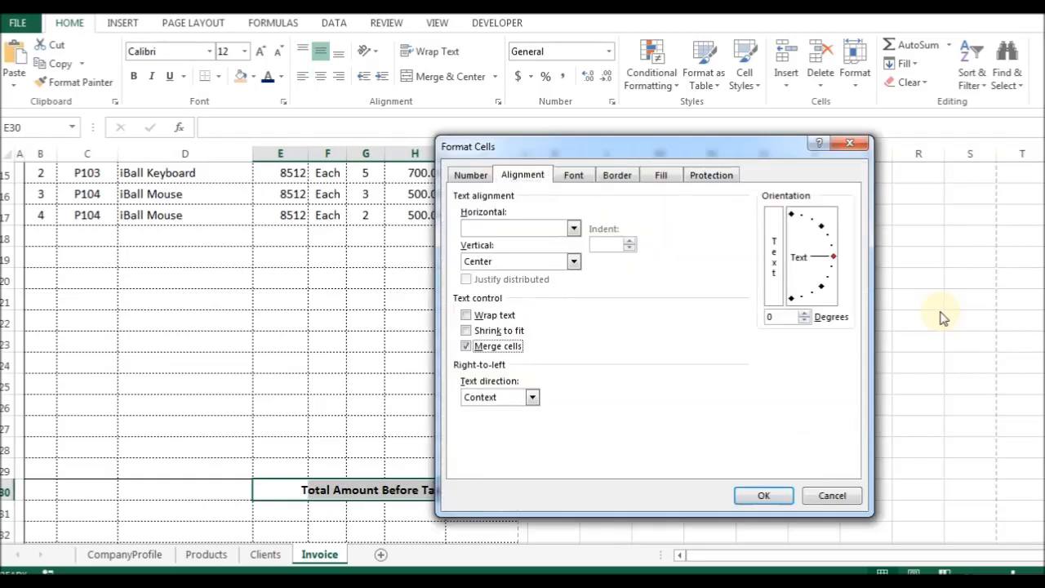
key("Return")
left_click(300, 78)
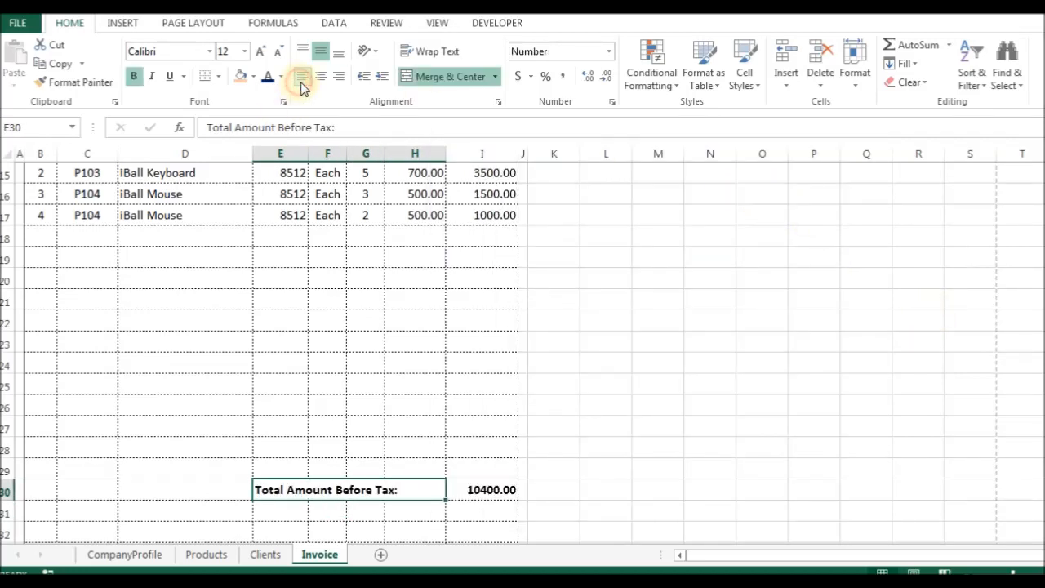
Move to E31 for the tax rows and check the reference invoice photo.
key("Down")
key("shift+Right")
key("shift+Right")
key("shift+Right")
key("shift+Left")
key("Left")
key("Right")
key("alt+Tab")
key("alt+Tab")
Enter 'Add: S.G.S.T' in E31 and paste it uncentred into F31.
type("Add")
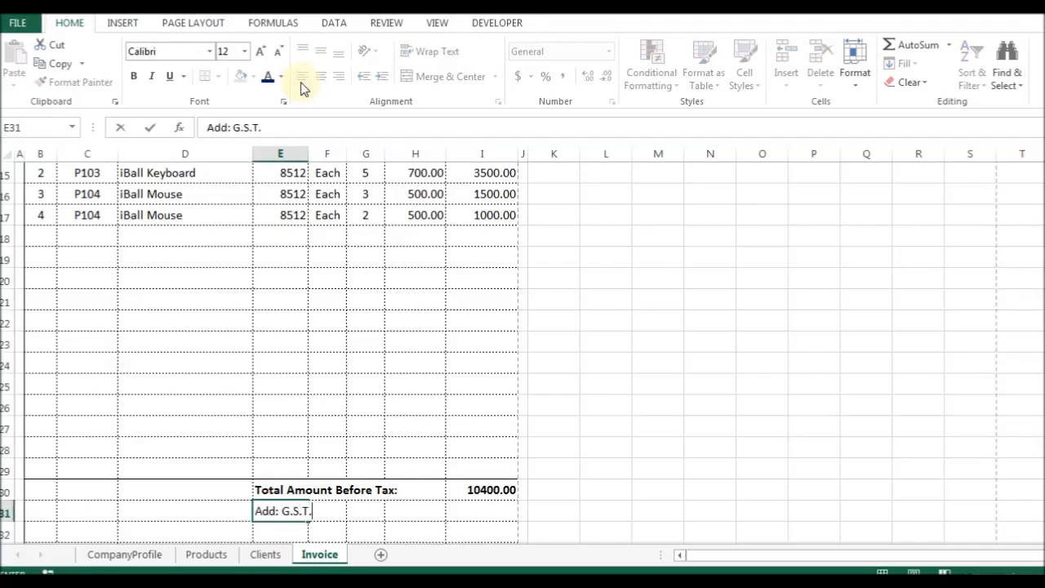
key("alt+Tab")
key("alt+Tab")
key("Tab")
left_click(300, 83)
key("ctrl+v")
key("F2")
key("Home")
key("ctrl+shift+Right")
key("Delete")
Trim E31 to just 'Add:' and F31 to the SGST tax name.
key("shift+Tab")
key("F2")
key("Home")
key("ctrl+Right")
key("Delete")
key("Tab")
key("F2")
key("Home")
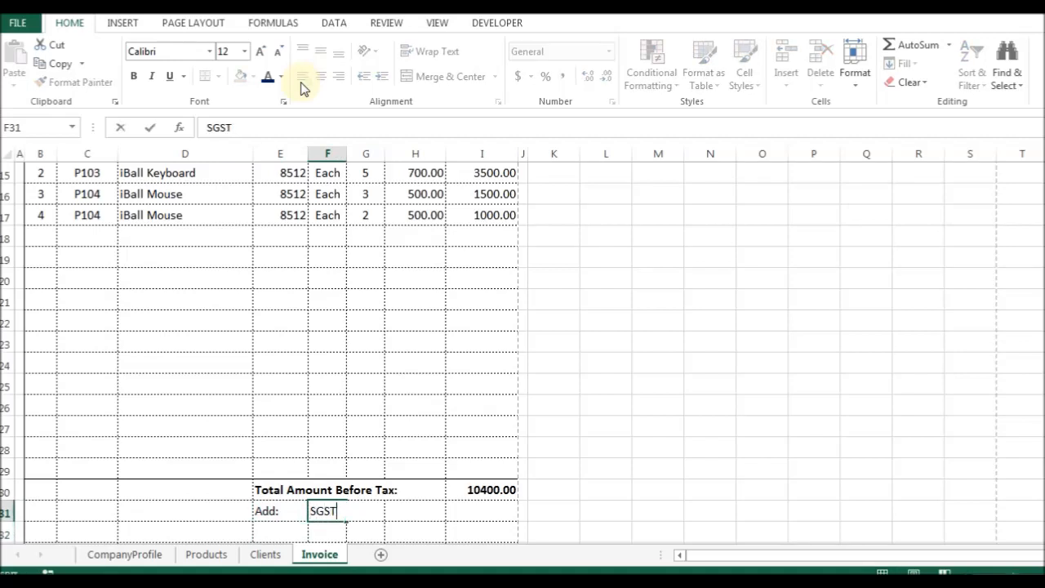
key("Return")
Right-align SGST in F31 with indent alignment and put @ in G31.
key("Up")
key("ctrl+1")
key("alt+Down")
key("Down")
key("Down")
key("Down")
key("Return")
key("Return")
key("Tab")
type("@")
key("ctrl+Return")
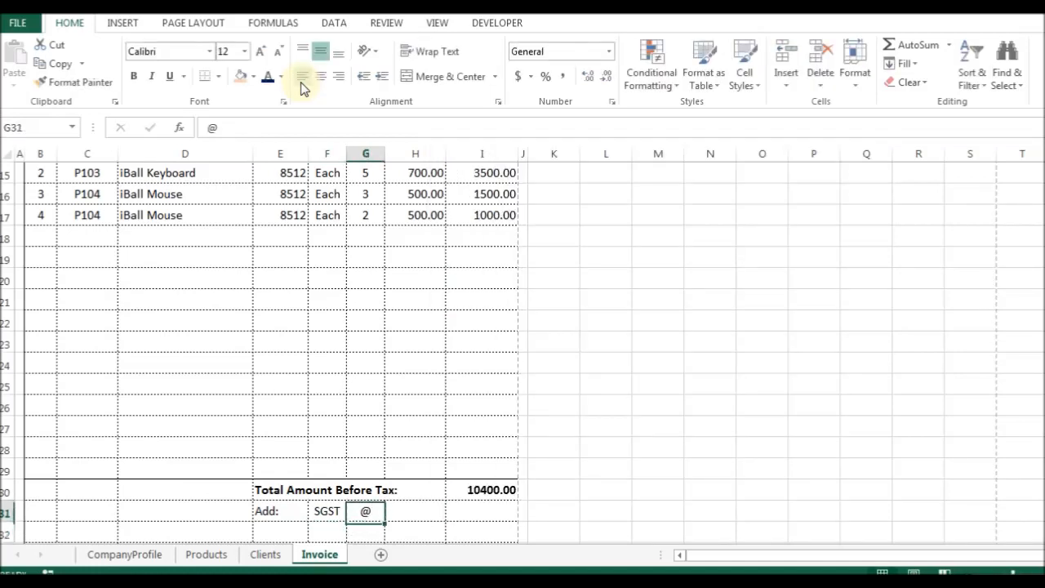
Right-align the 'Add:' label in E31 with indent alignment.
key("Left")
key("Left")
key("Down")
key("Up")
key("ctrl+1")
key("alt+Down")
key("Down")
key("Down")
key("Down")
key("Return")
key("Return")
key("Down")
Fill 'Add:' down into E32 and E33.
key("alt+Tab")
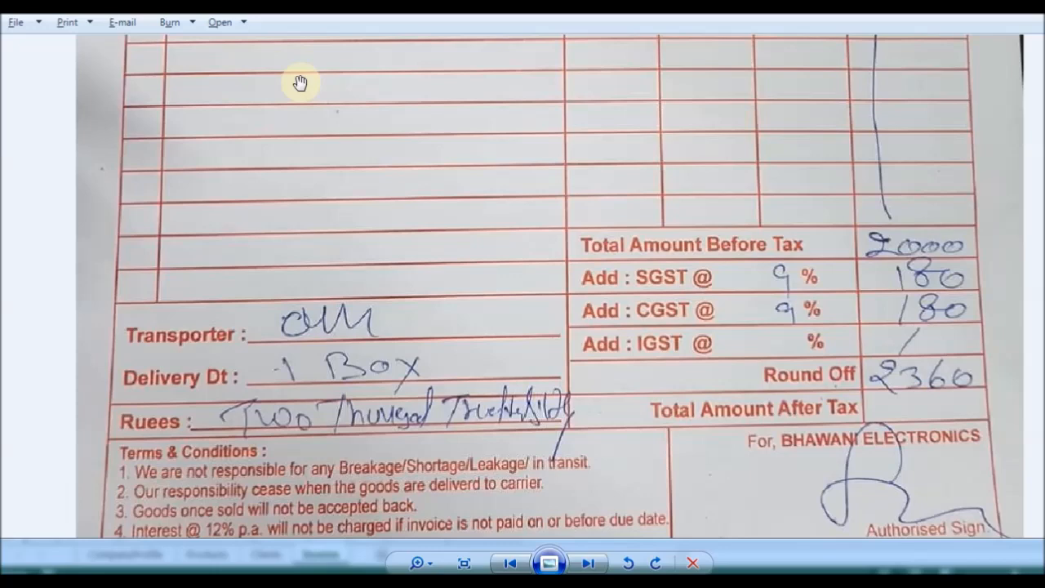
key("alt+Tab")
key("ctrl+d")
key("Down")
key("ctrl+d")
key("Up")
key("Up")
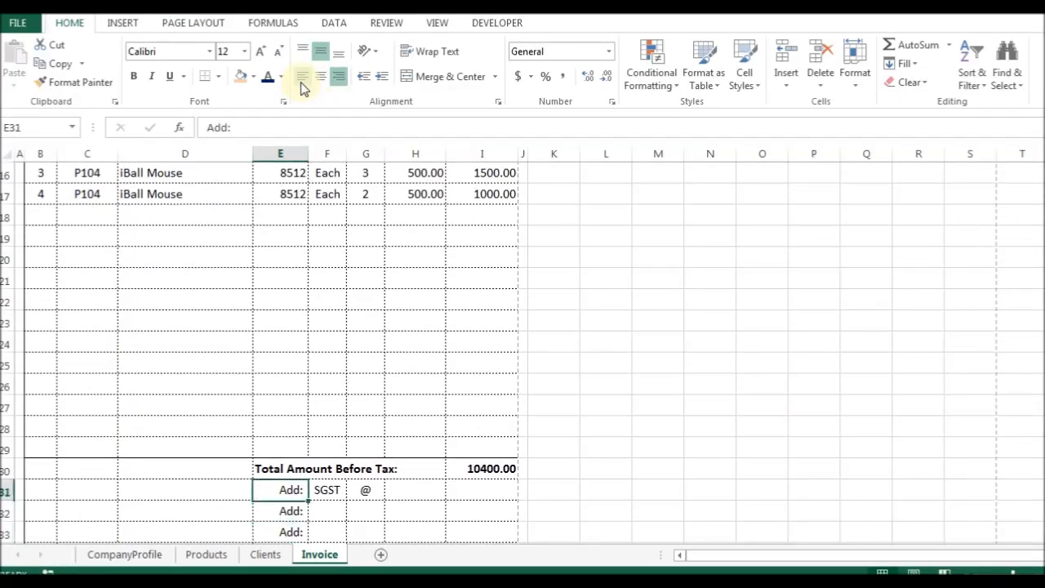
Change the copied tax names in F32 and F33 to CGST and IGST.
key("Right")
key("Down")
key("Home")
key("Delete")
type("c")
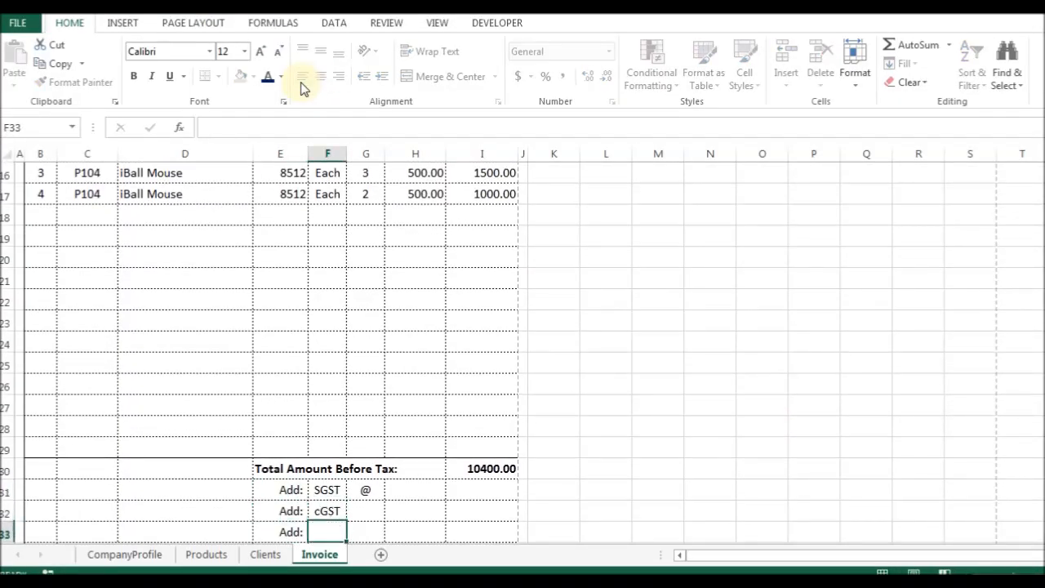
key("Return")
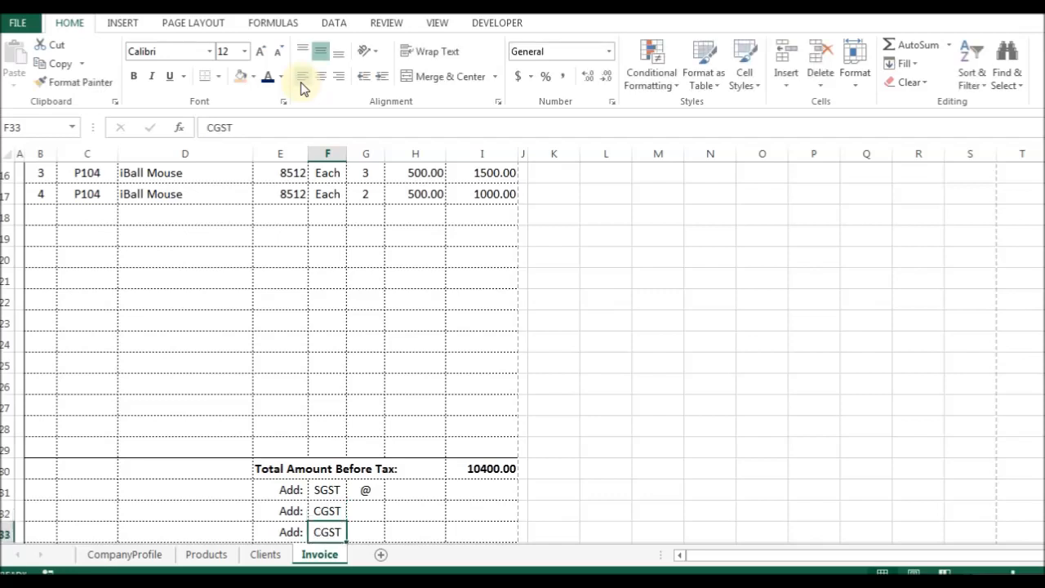
key("F2")
key("Left")
key("Left")
key("Left")
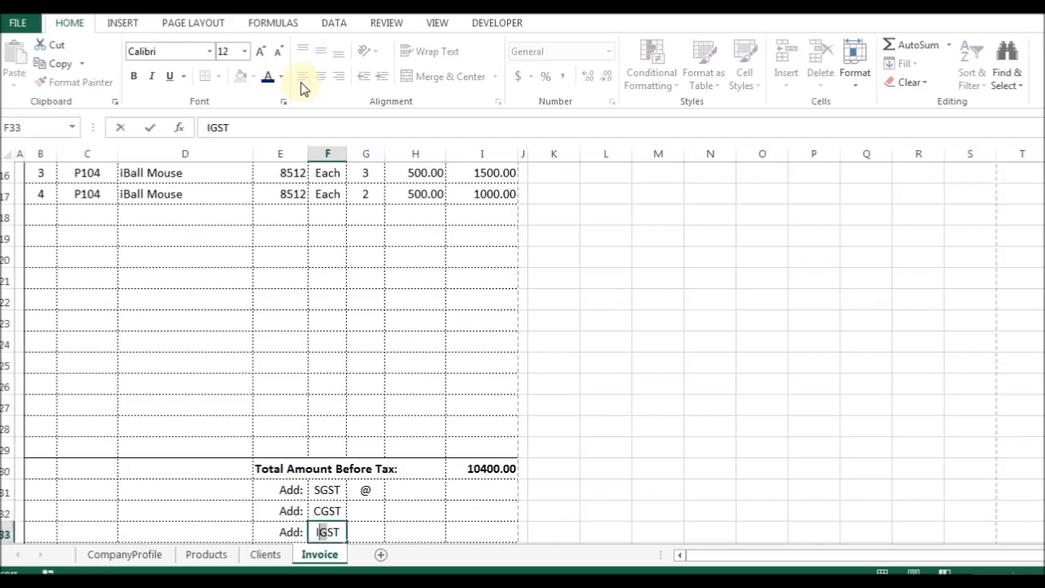
key("Return")
Fill the @ sign down from G31 into G32 and G33.
key("Up")
key("Up")
key("Right")
key("ctrl+d")
key("Down")
key("ctrl+d")
key("Up")
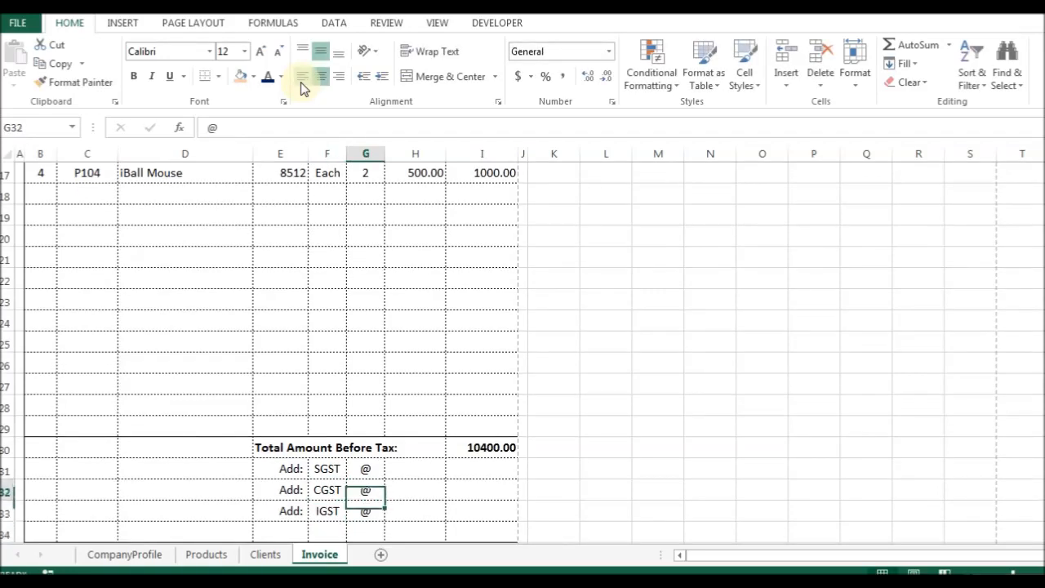
key("Right")
key("Up")
Enter 9 as the SGST and CGST rates in H31 and H32.
key("alt+Tab")
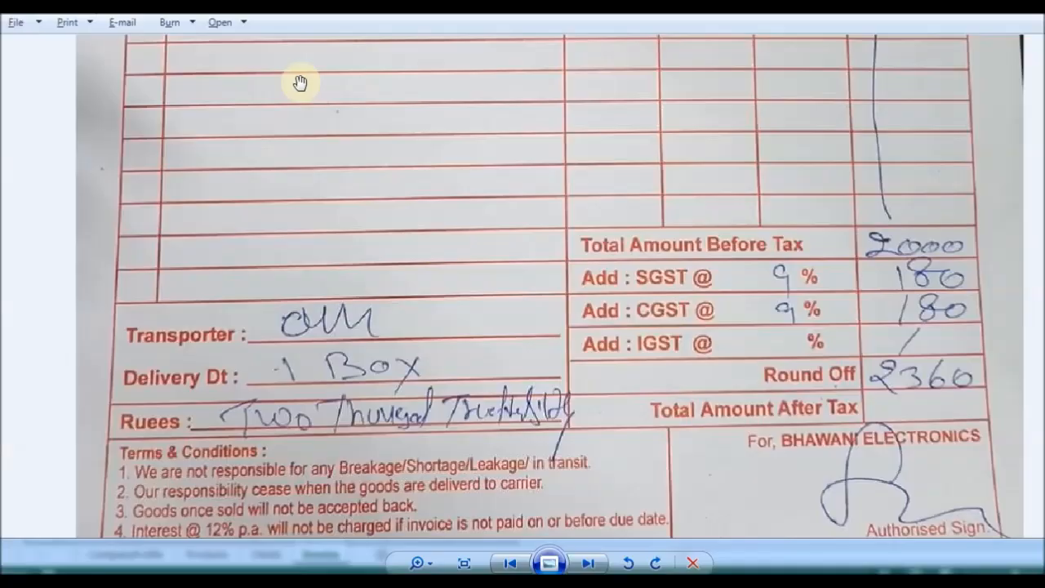
key("alt+Tab")
type("9")
key("Return")
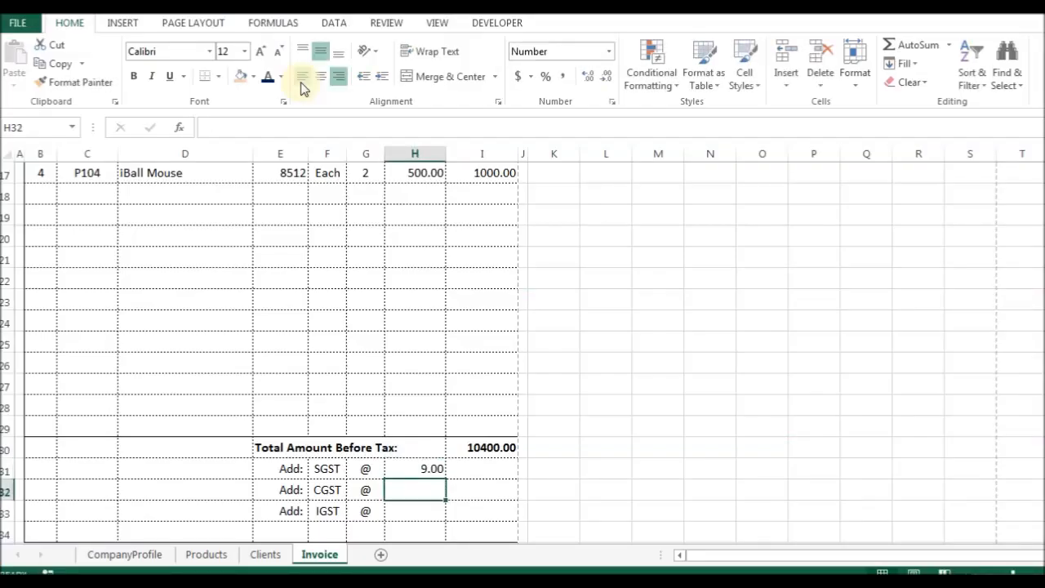
type("9")
key("Return")
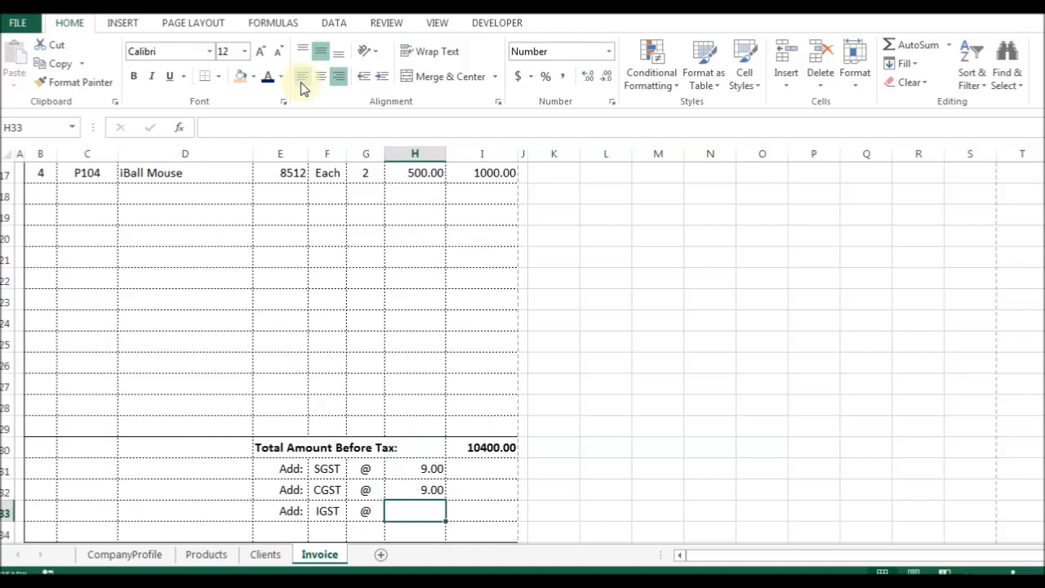
Enter 9 as the IGST rate in H33 and select all three rates for Quick Analysis.
key("Up")
key("Up")
key("Up")
key("Left")
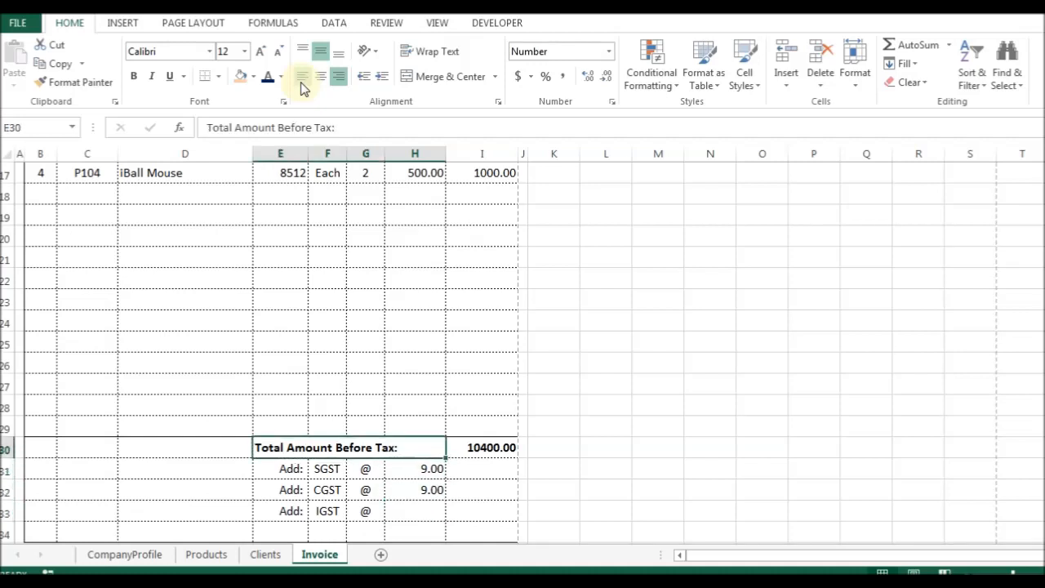
key("Down")
key("Right")
key("Left")
key("Down")
key("Down")
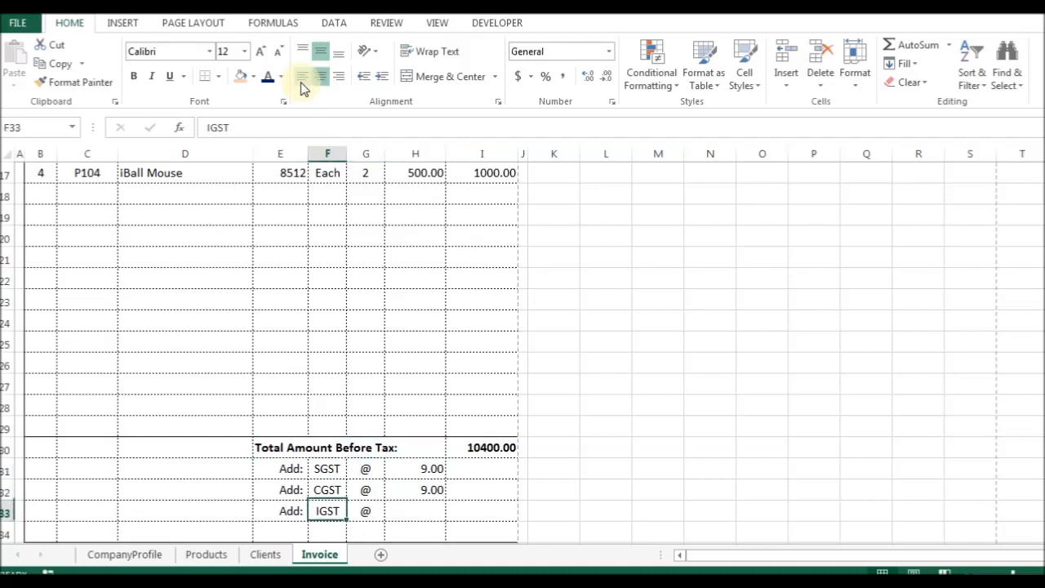
key("Right")
key("Right")
type("9")
key("Return")
key("Up")
key("Up")
key("Up")
key("shift+Down")
key("shift+Down")
key("ctrl+q")
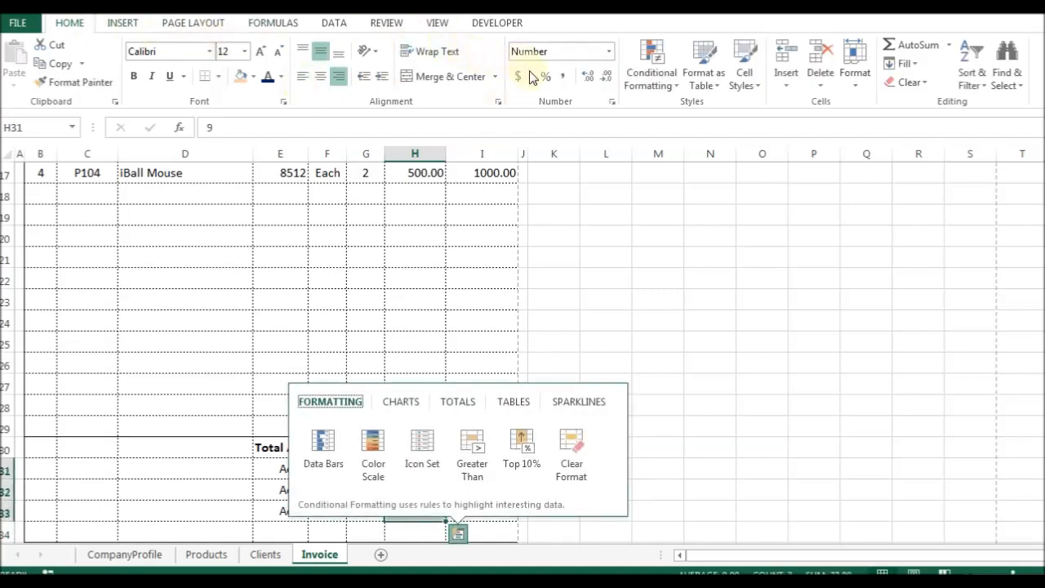
Format the tax rate cells as percentages with two decimal places.
left_click(610, 56)
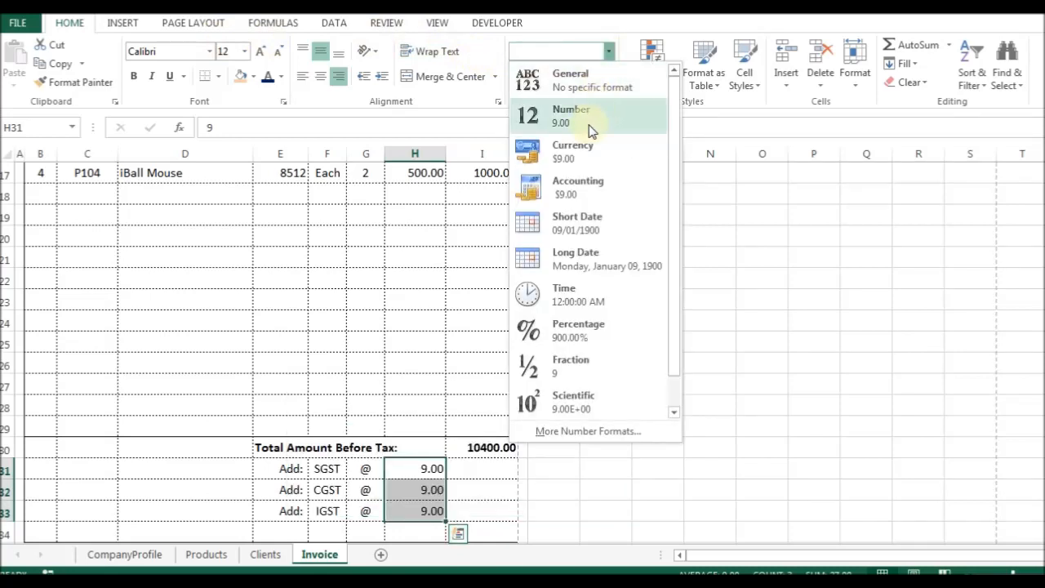
left_click(584, 333)
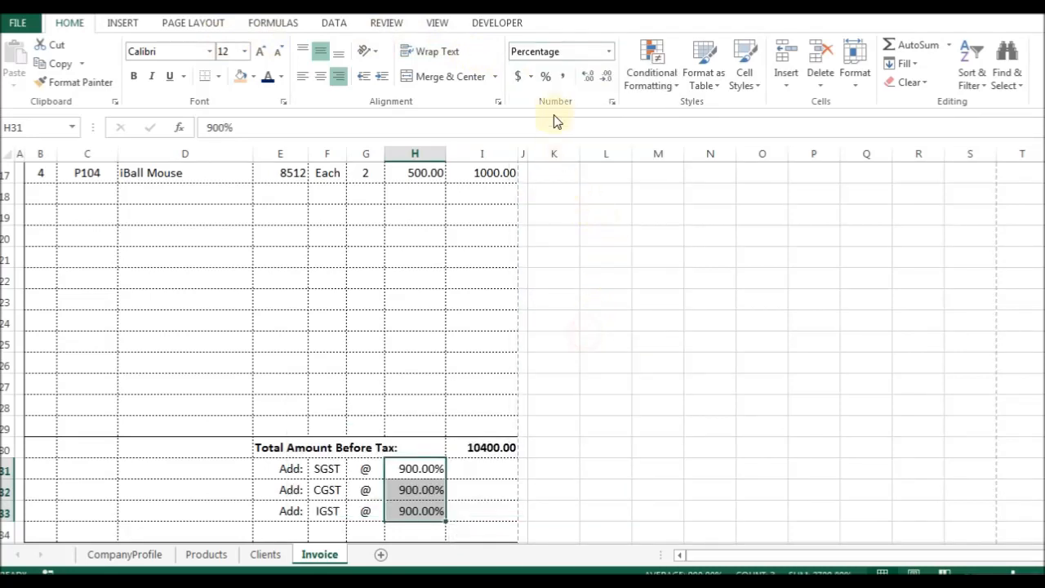
left_click(605, 78)
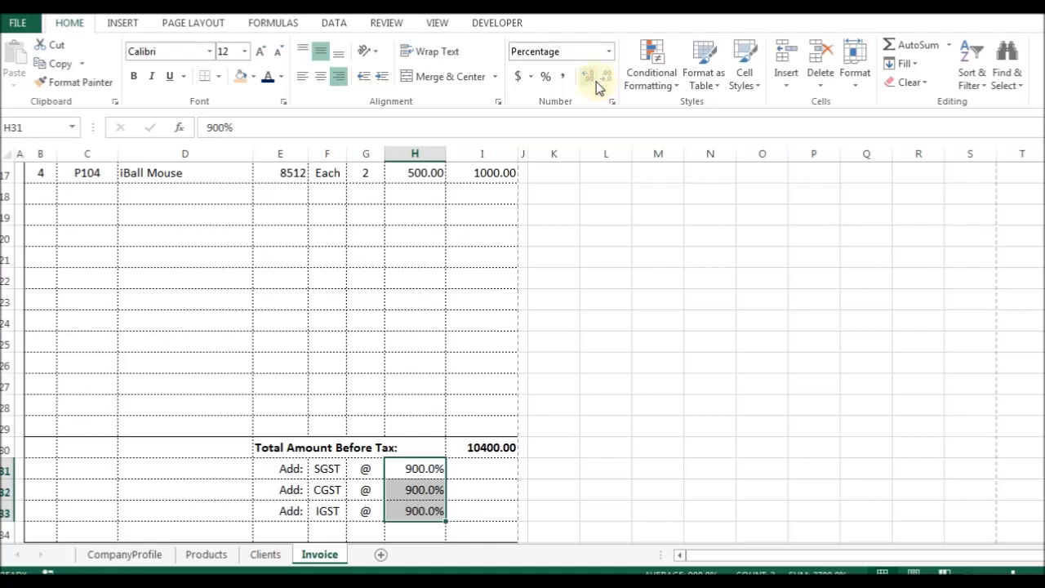
left_click(593, 82)
Enter 9% as the SGST, CGST and IGST rates.
type("9")
key("Return")
type("9")
key("Return")
type("9")
key("Return")
Center the three tax rates in their cells.
key("Up")
key("Up")
key("Up")
key("shift+Down")
key("shift+Down")
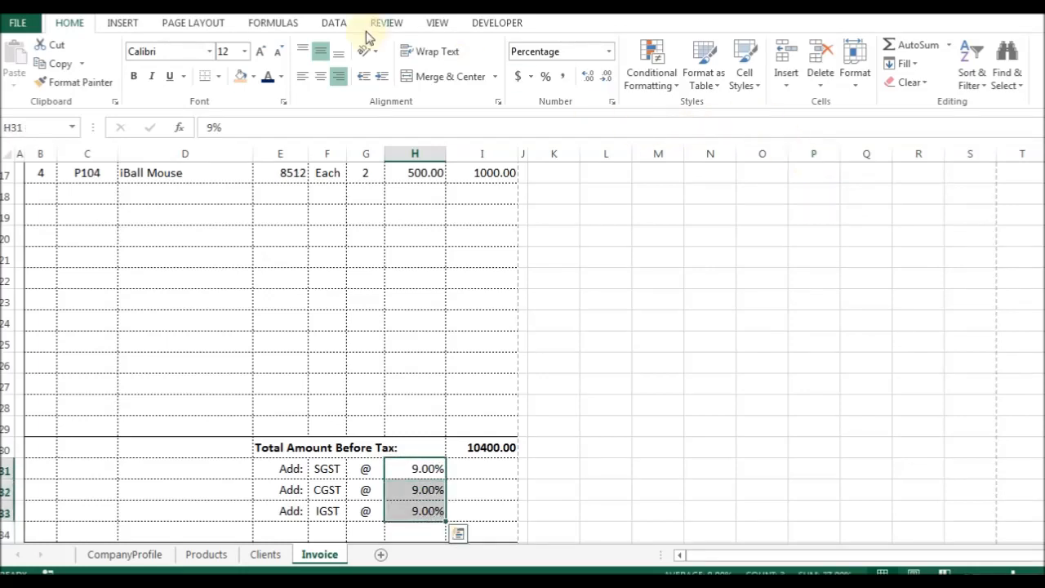
left_click(321, 76)
key("Up")
key("Down")
key("shift+Down")
key("shift+Down")
key("Up")
key("Down")
key("shift+Down")
key("shift+Down")
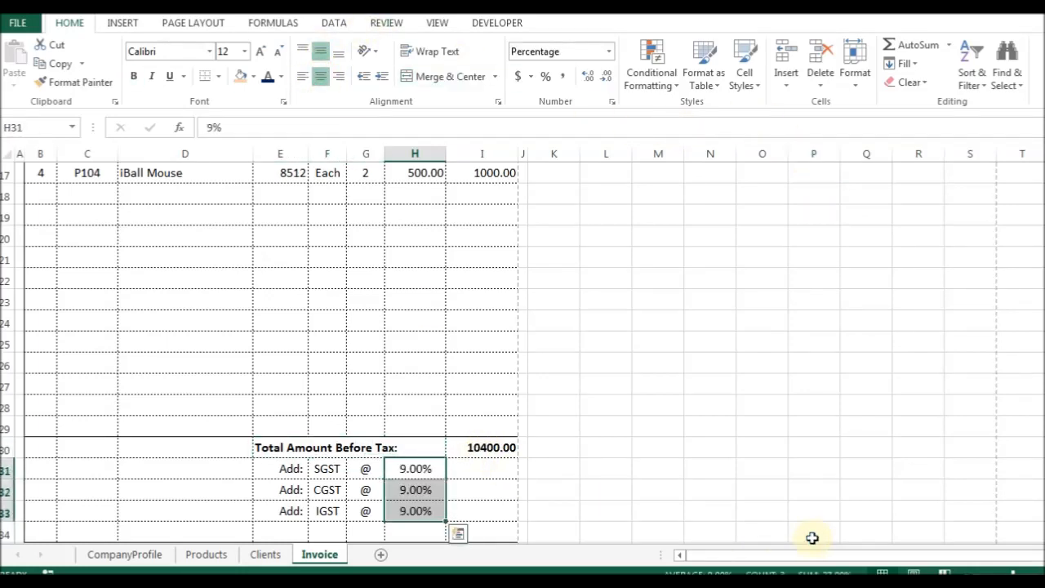
Enter =I30*H31 as the SGST amount and test it by clearing and restoring the total.
key("Right")
type("=I30*H31")
key("ctrl+Return")
key("F2")
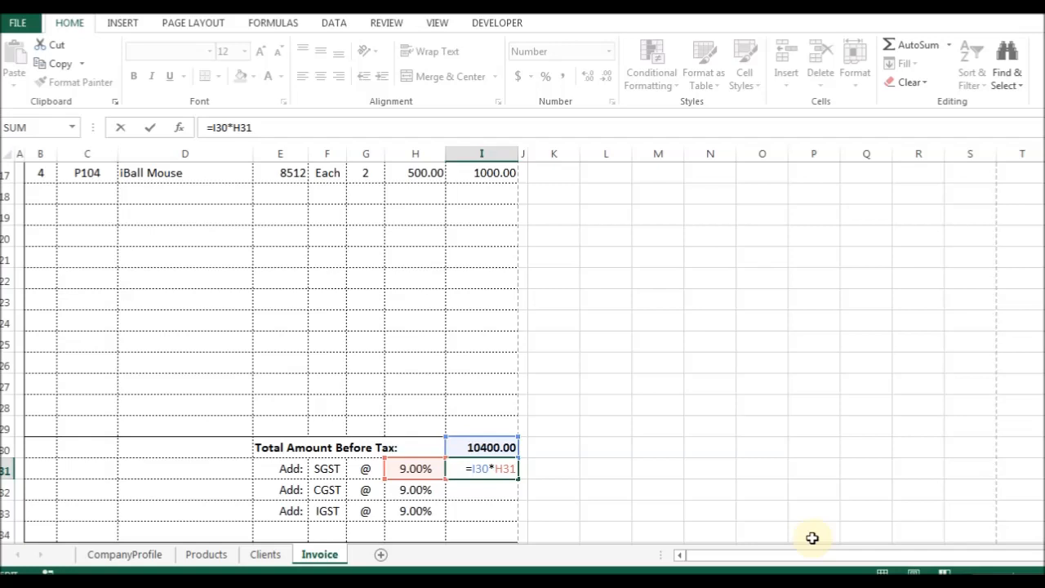
key("Escape")
key("Up")
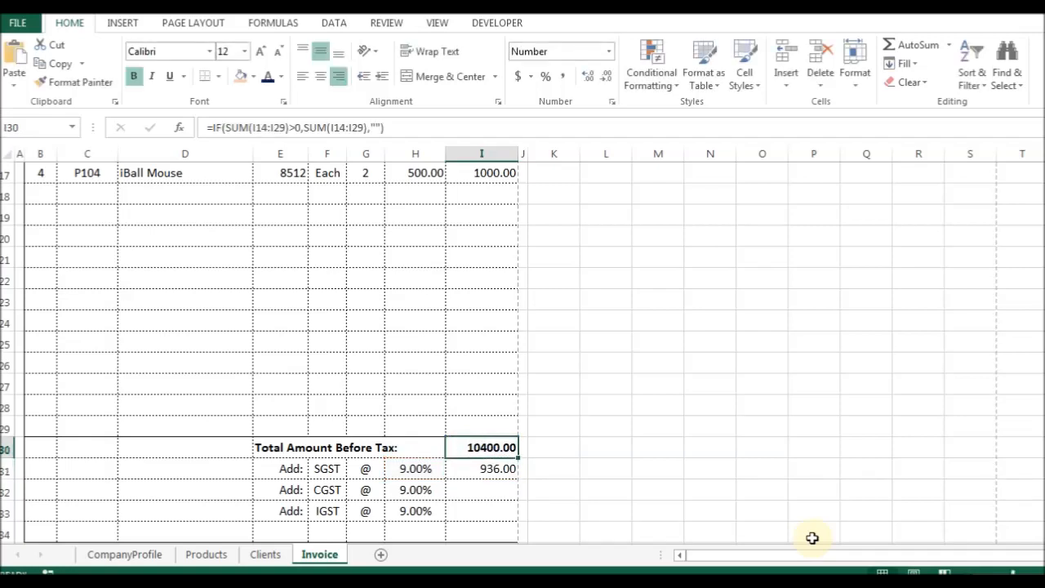
key("Delete")
key("Down")
key("ctrl+z")
key("F2")
key("Escape")
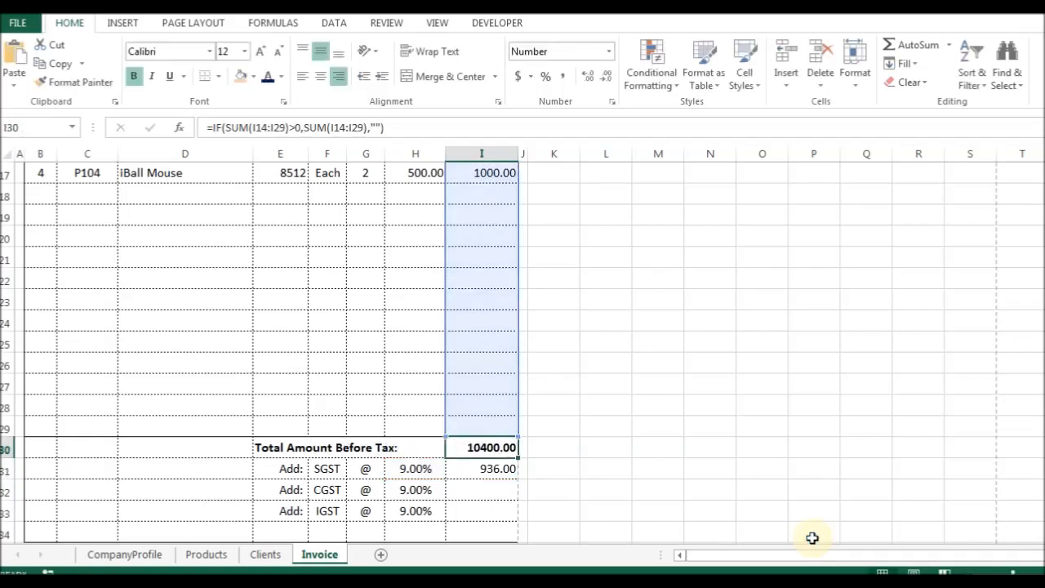
key("Down")
Wrap the SGST amount in IF(...>0, I30*H31, "") and lock the total reference with $.
key("F2")
type("IF(")
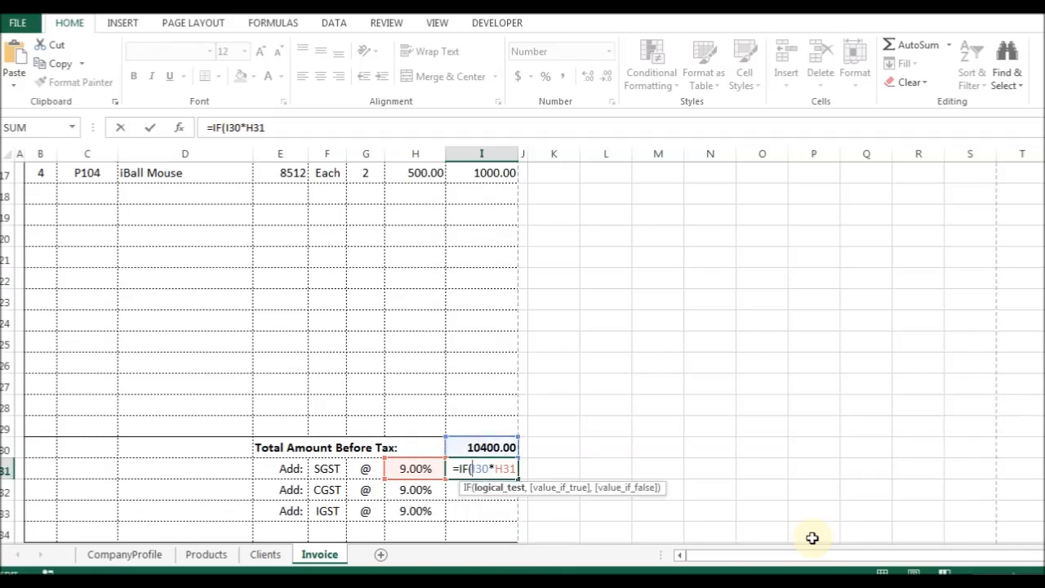
key("End")
type(">0,I30*H31,\"\")")
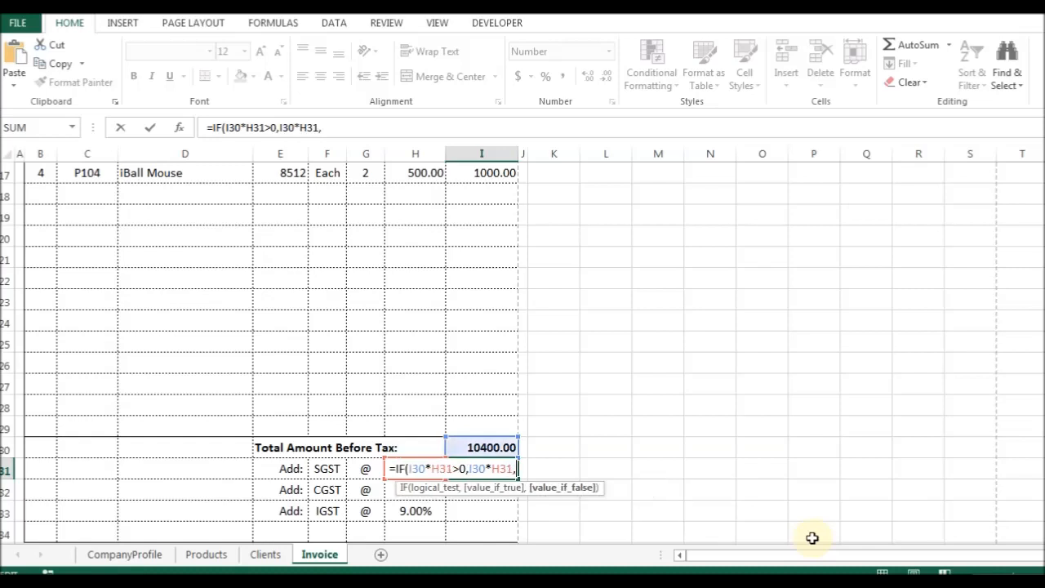
key("ctrl+Return")
key("F2")
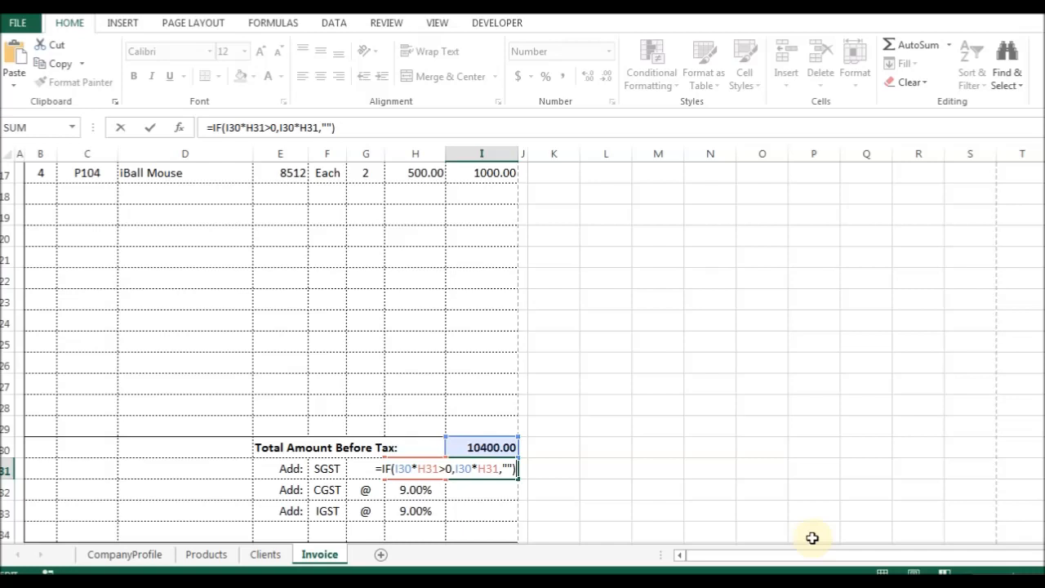
key("Left")
key("Left")
key("Left")
key("Left")
key("Left")
key("Left")
key("Left")
key("Left")
key("Left")
key("Left")
key("Left")
key("Left")
key("Left")
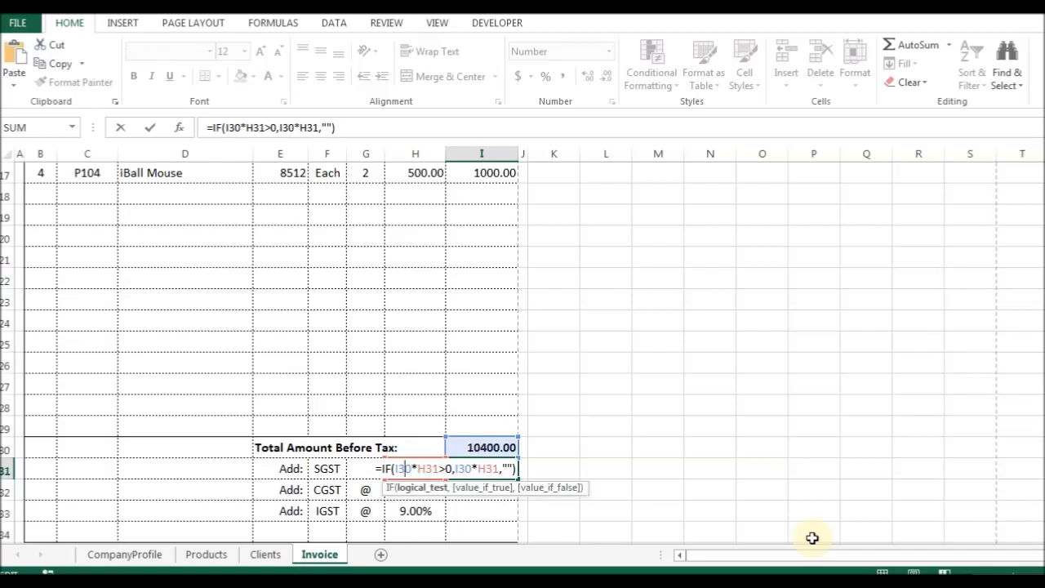
type("$")
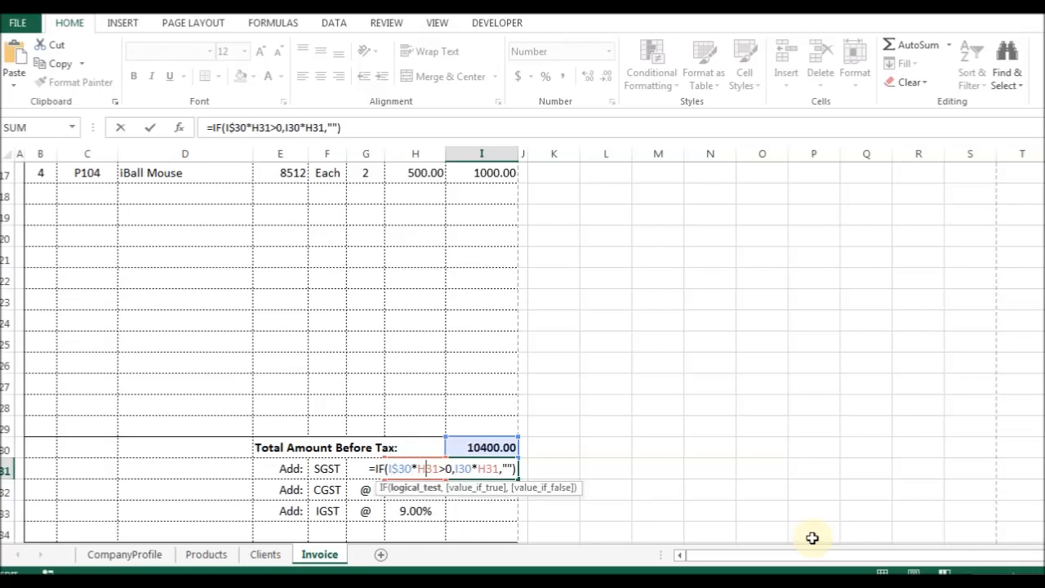
key("Right")
key("Right")
key("Right")
type("$")
Copy the SGST amount formula down into the CGST and IGST rows.
key("Return")
key("ctrl+d")
key("F2")
key("Return")
key("ctrl+d")
key("F2")
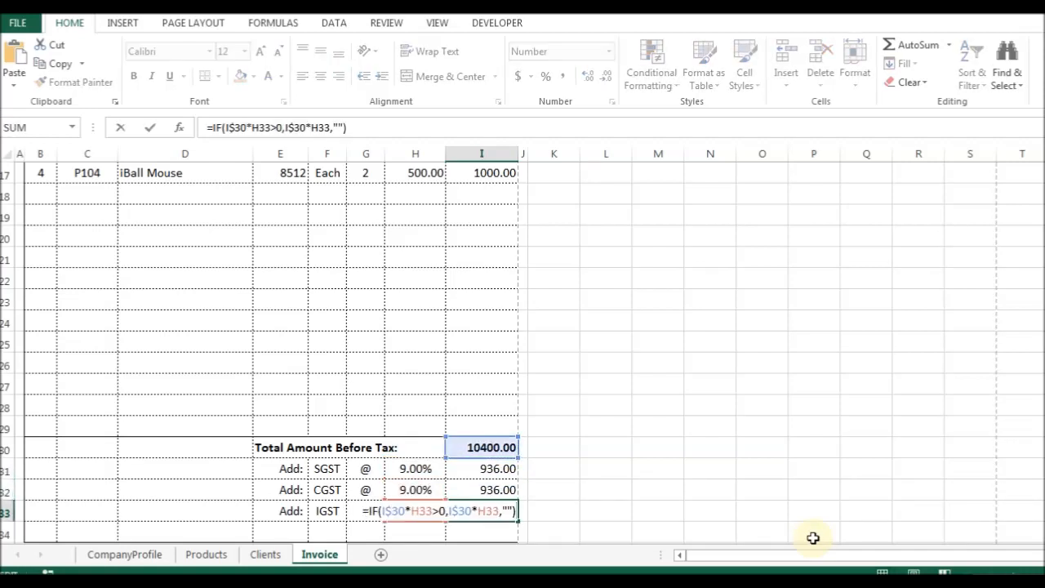
key("shift+Return")
Try rates of 5%, 4% and 3% on the tax rows, then clear the rates.
key("Left")
type("4")
key("Return")
type("3")
key("Return")
key("Up")
key("Up")
key("Up")
type("5")
key("Return")
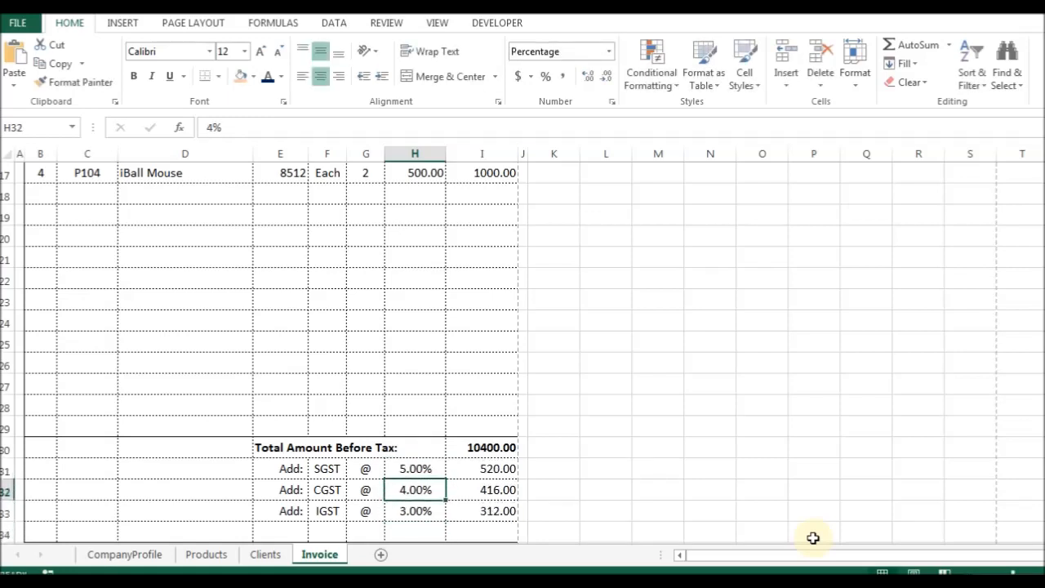
key("Down")
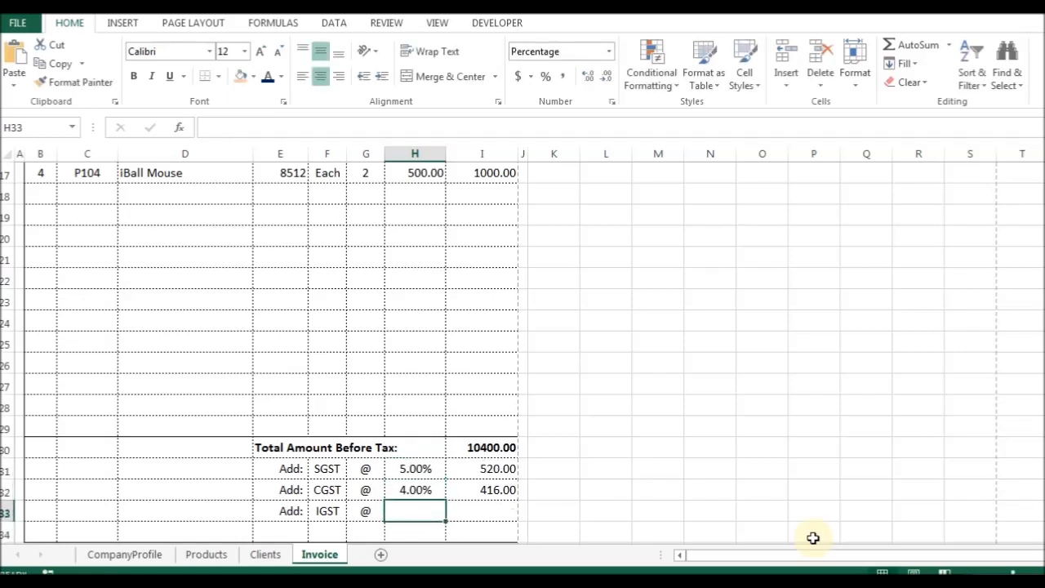
key("Delete")
key("Up")
key("Delete")
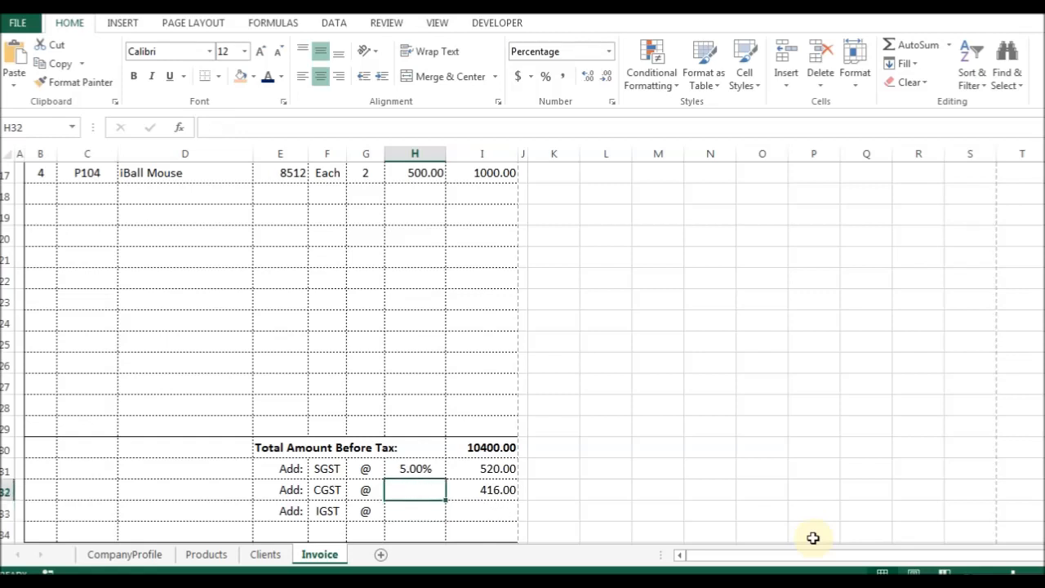
key("Up")
key("Delete")
Change the SGST amount's fallback value to 0 and copy it to the CGST and IGST rows.
key("Right")
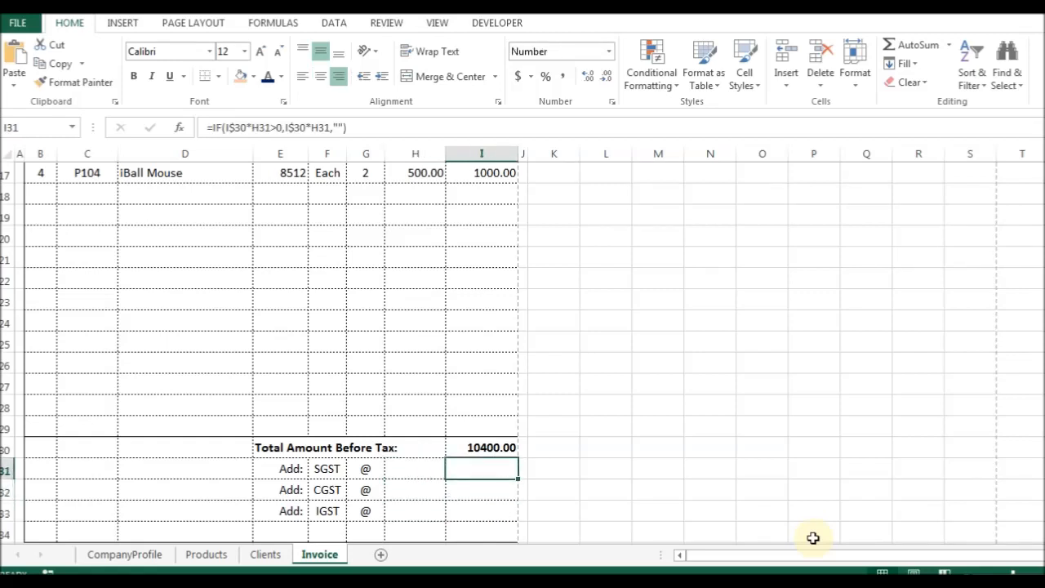
key("F2")
key("Left")
key("Left")
key("Left")
key("Delete")
key("Delete")
type("0")
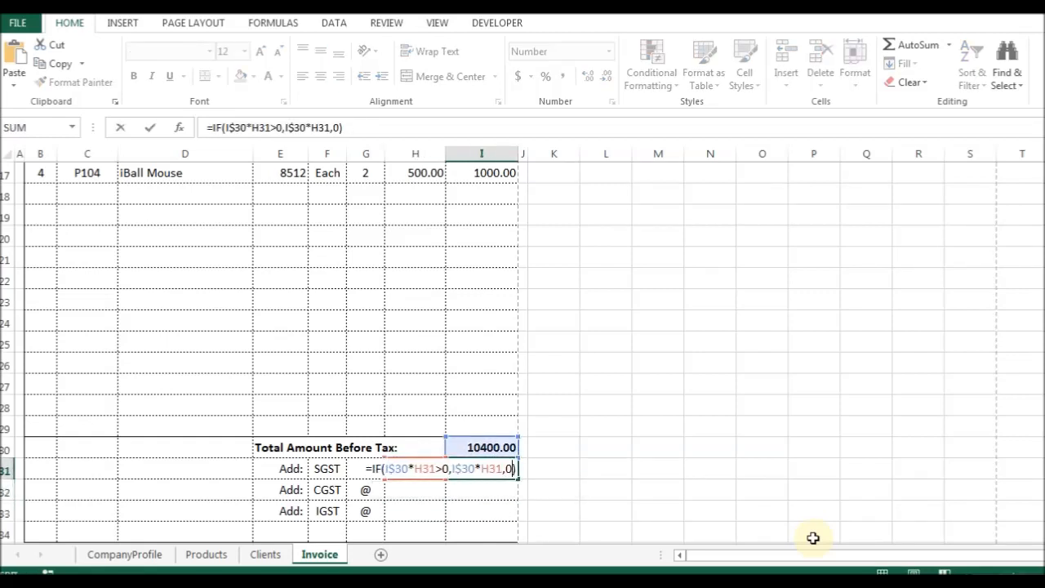
key("Return")
key("ctrl+d")
key("Down")
key("ctrl+d")
Test the amounts with trial rates of 4% SGST, 3% CGST and 2% IGST.
key("Up")
key("Up")
key("Left")
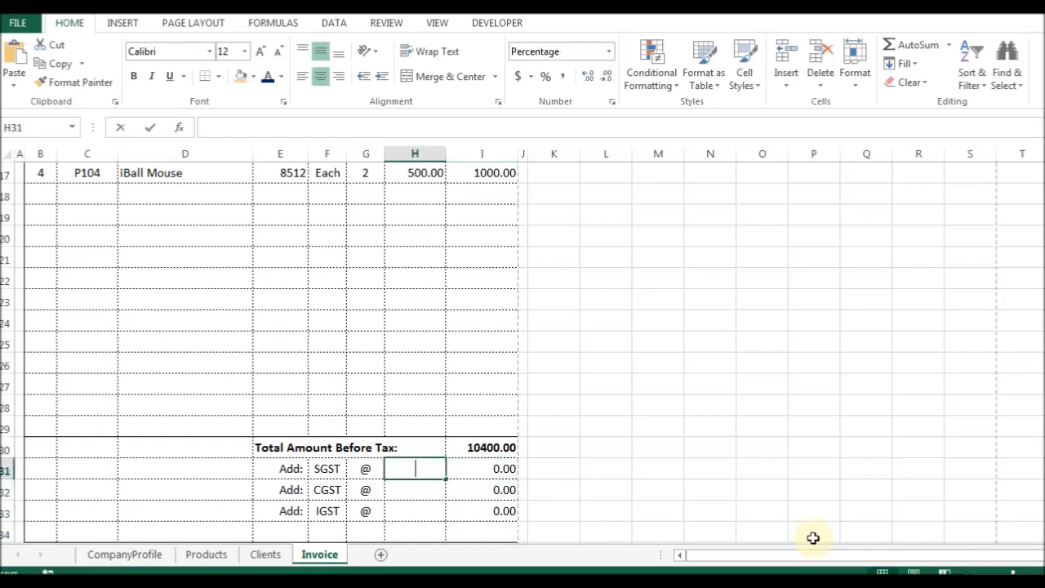
type("4")
key("Return")
key("Up")
key("Down")
type("3")
key("Return")
type("2")
key("Return")
Set SGST and CGST to 9% each and clear the IGST rate.
key("Up")
key("Up")
key("Up")
type("9")
key("Return")
type("9")
key("Return")
key("Delete")
key("Return")
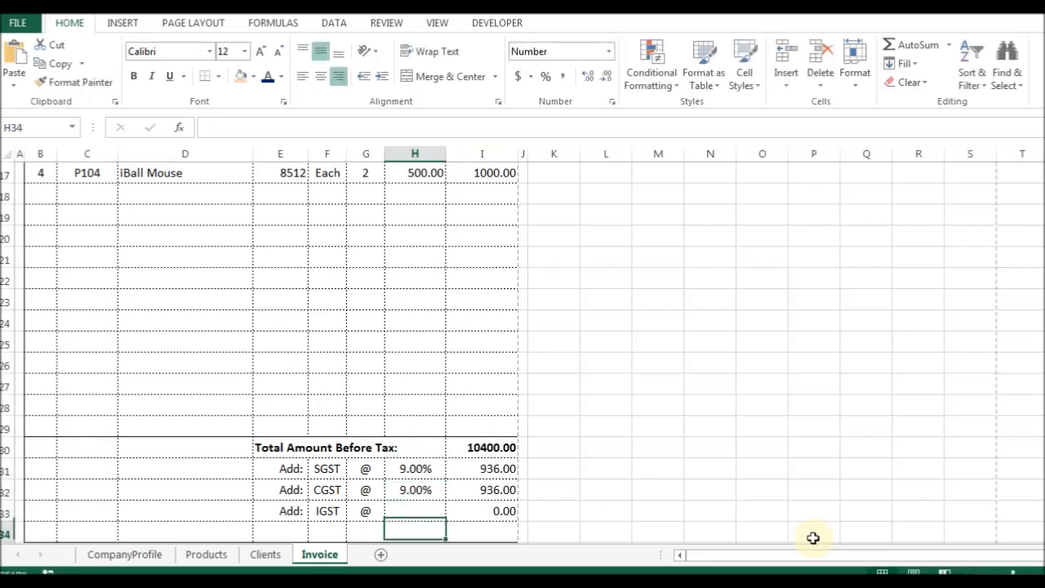
Check the IGST amount formula against the reference invoice photo.
key("Up")
key("Right")
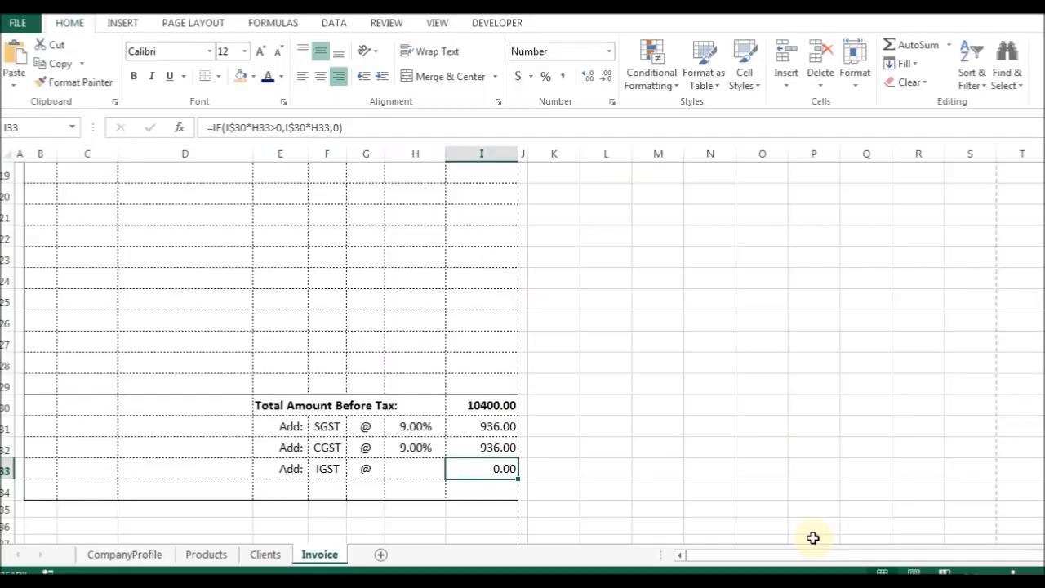
key("Down")
key("Left")
key("Left")
key("Left")
key("Up")
key("Up")
key("Up")
key("Up")
Apply cell borders to the SGST/CGST/IGST label range E31:H34.
key("Down")
key("Left")
key("shift+Down")
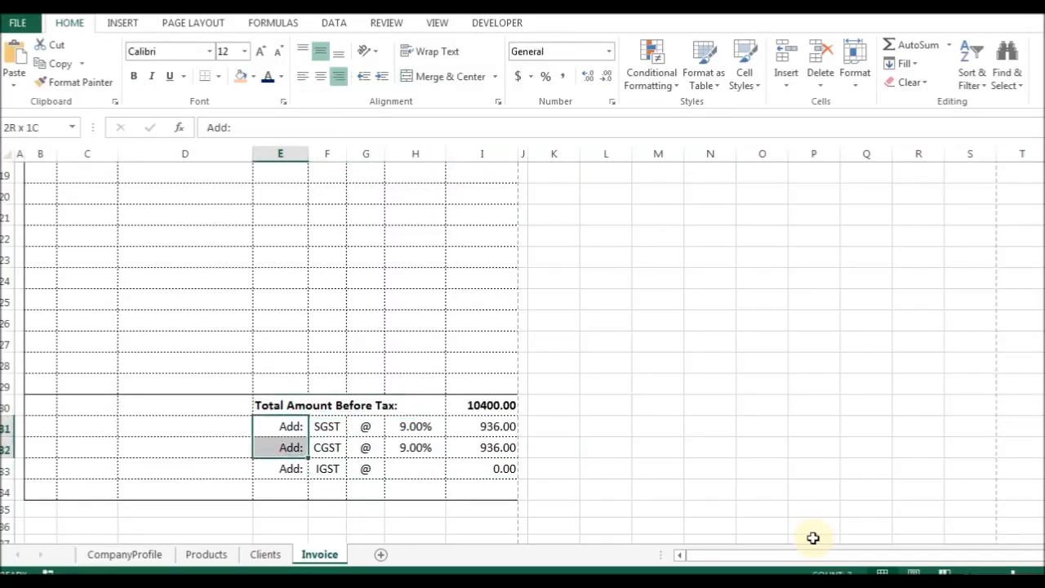
key("shift+Down")
key("shift+Down")
key("shift+Right")
key("shift+Right")
key("shift+Right")
key("ctrl+1")
key("ctrl+Tab")
key("ctrl+Tab")
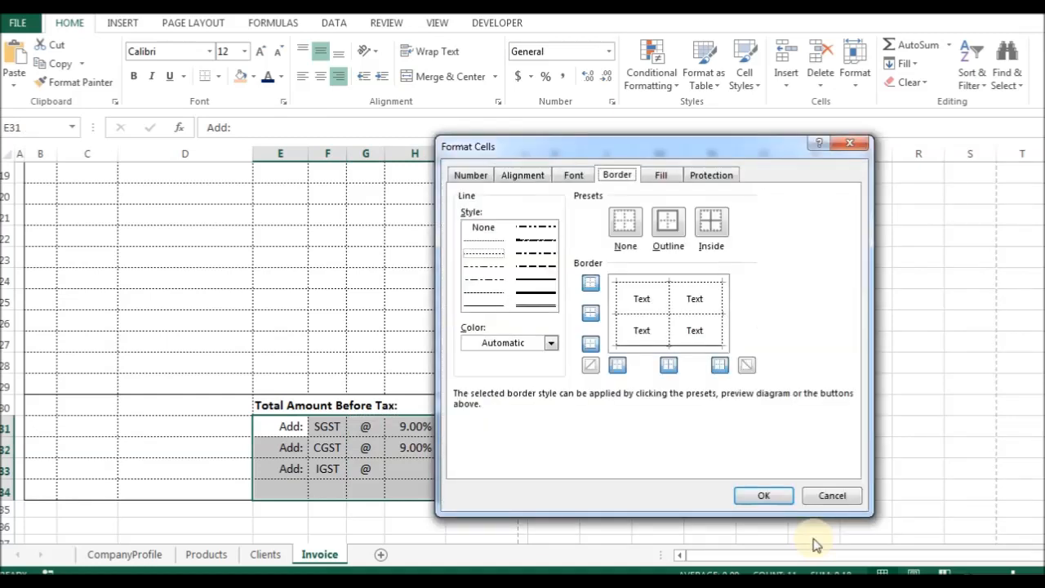
left_click(763, 495)
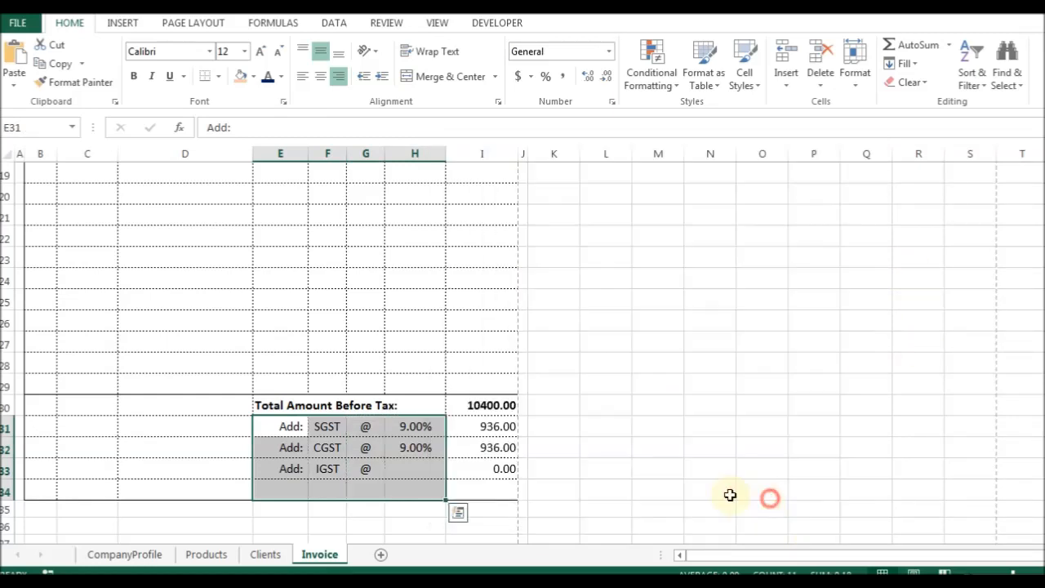
Set the Total Amount Before Tax heading to Center horizontal alignment in Format Cells.
left_click(291, 406)
key("Up")
key("ctrl+1")
key("Tab")
key("alt+Down")
key("Down")
key("Down")
key("Return")
key("Return")
key("Down")
key("Up")
key("Down")
key("ctrl+1")
key("Tab")
key("alt+Down")
key("Down")
key("Return")
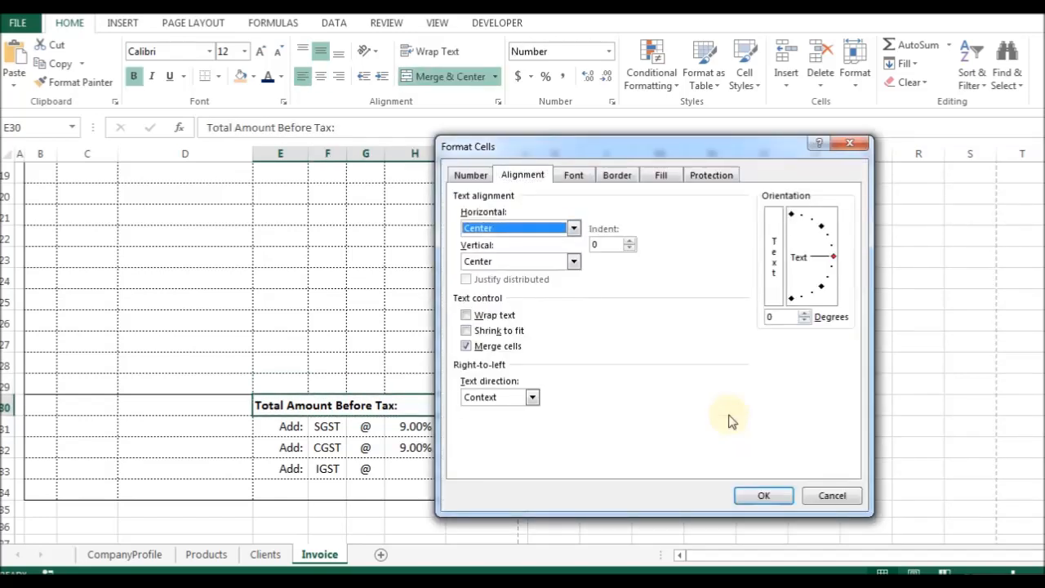
key("Return")
Paste the bordered formatting into row 34 and repeat it for one more row below.
key("Down")
key("Up")
key("Right")
key("Left")
key("Down")
key("Up")
key("Down")
key("Down")
key("Down")
key("Down")
key("Left")
key("Left")
key("Left")
key("ctrl+v")
key("F4")
key("Up")
key("Up")
key("Up")
key("Up")
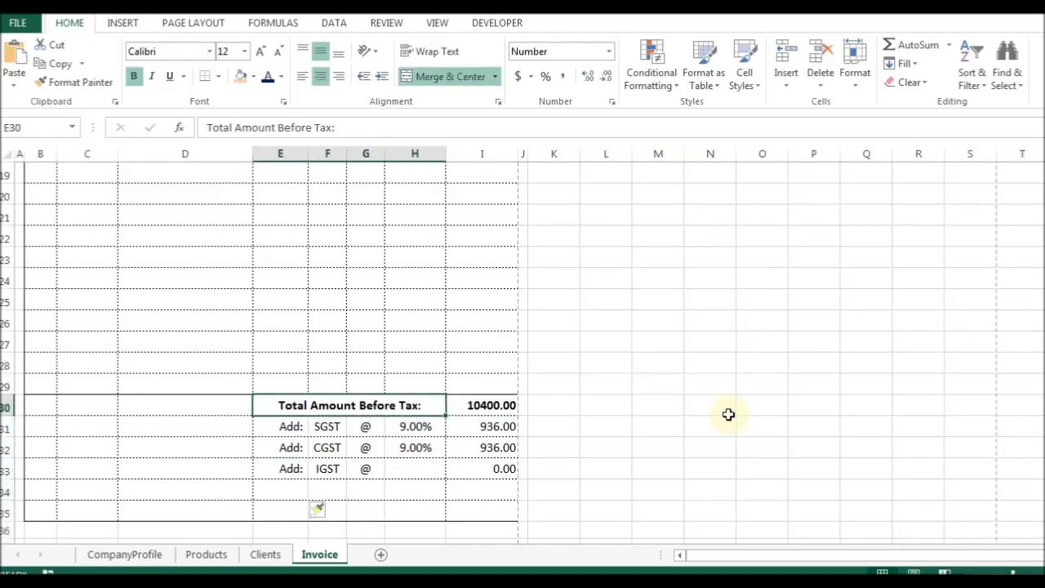
key("ctrl+Up")
key("ctrl+Up")
key("Down")
key("Down")
key("Down")
key("Right")
key("Right")
Try quantities 4.25 and 4.11 in G14, then undo the change.
type("4.25")
key("Return")
key("Up")
type("44")
key("BackSpace")
type(".11")
key("Return")
key("Right")
key("Left")
key("ctrl+z")
On the Products sheet, set the TVS Gold Keyboard rate to 100.75 and the Logitech Keyboard rate to 100.33.
key("ctrl+Page_Up")
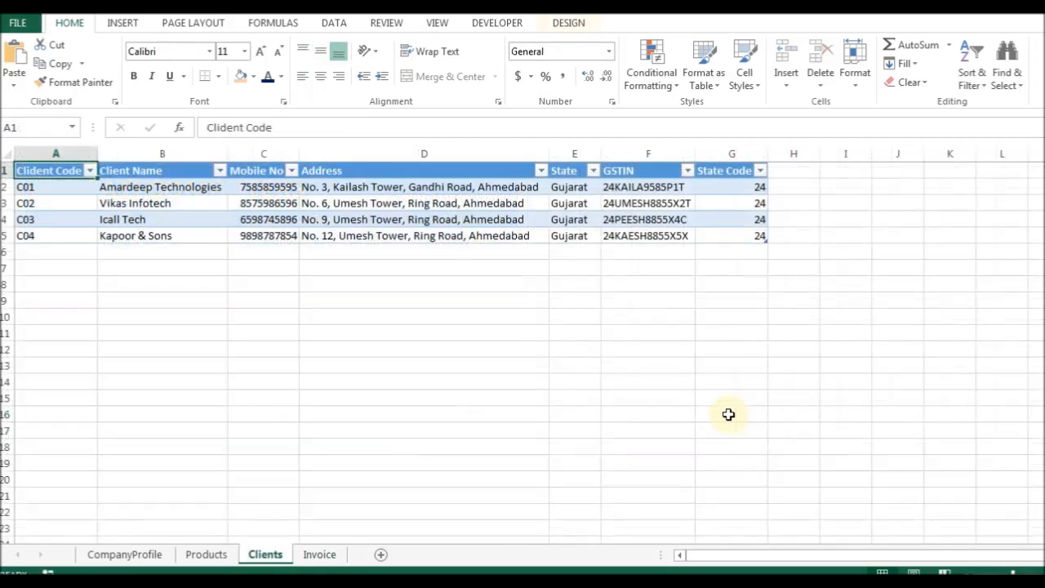
key("ctrl+Page_Up")
key("Up")
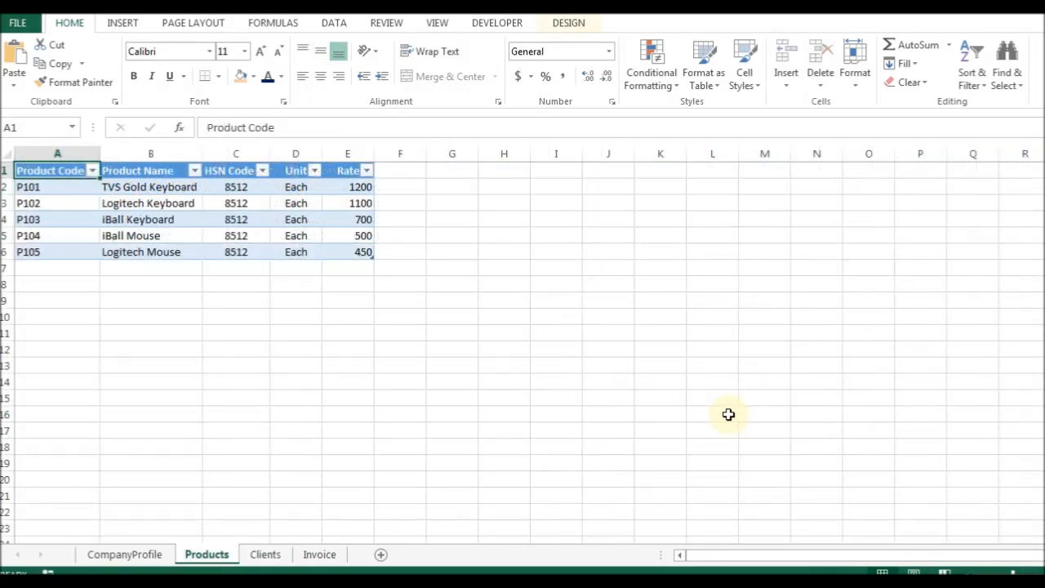
key("Down")
key("Right")
key("Right")
key("Right")
key("Right")
type("10")
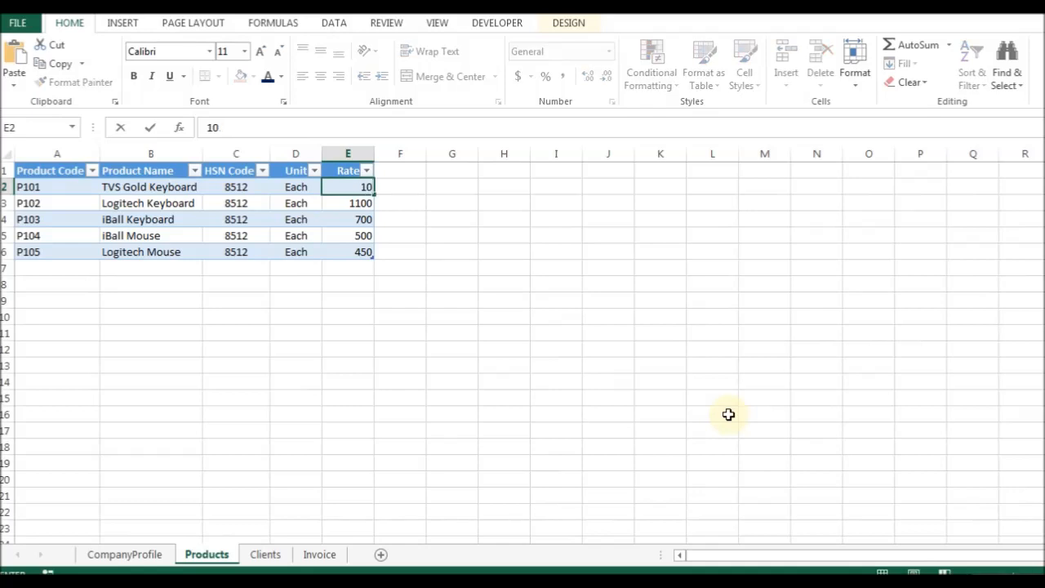
key("Return")
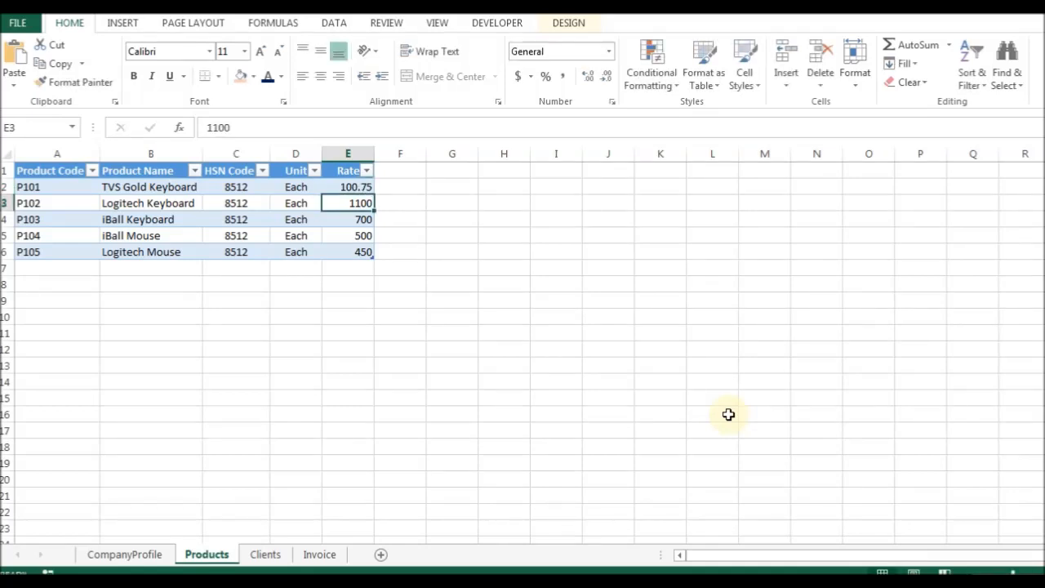
type("10")
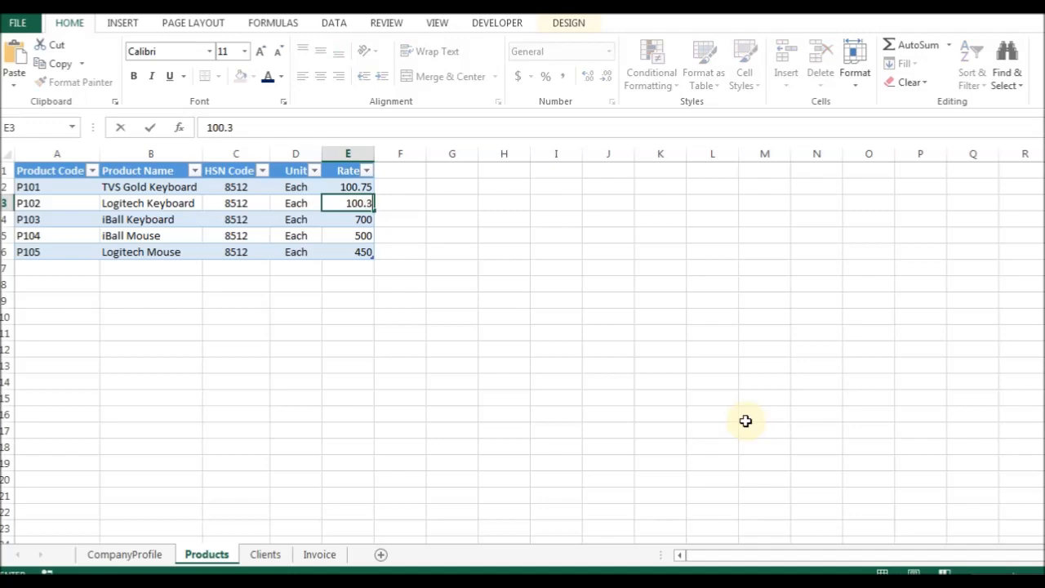
key("Return")
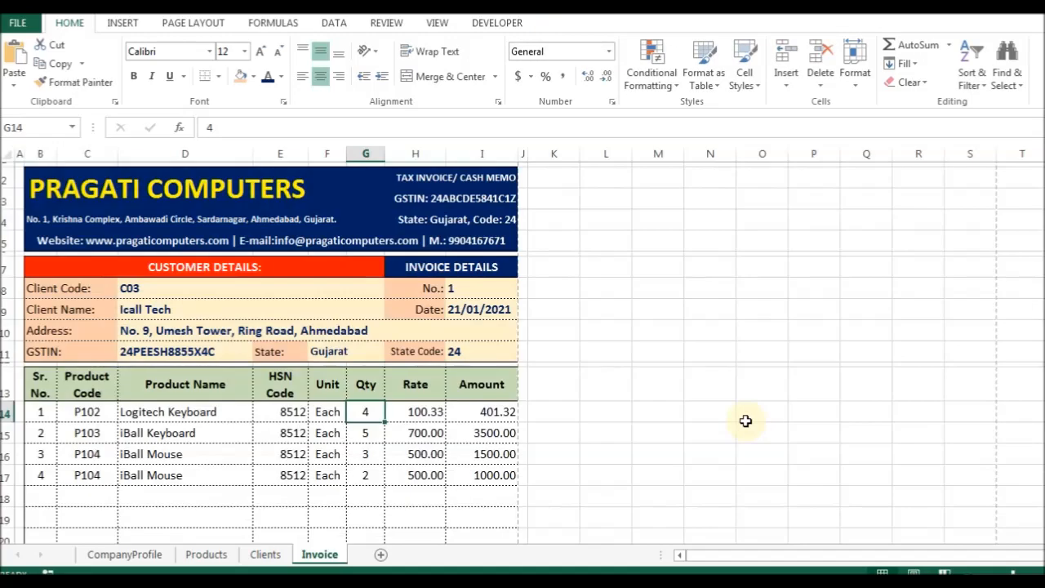
Back on the Invoice sheet, insert a new cell in row 34 below the totals block.
key("Down")
key("Right")
key("Right")
key("Page_Down")
key("Up")
key("Up")
key("Up")
key("Up")
key("Down")
key("Down")
key("Down")
key("Left")
key("Left")
key("Down")
key("Left")
key("Left")
Copy the Total Amount Before Tax label into E34 and change it to 'Total Amount After Tax'.
key("Up")
key("Up")
key("Up")
key("Up")
key("Down")
key("Down")
key("Down")
key("Down")
key("ctrl+shift+plus")
key("Return")
key("Up")
key("Up")
key("Up")
key("Up")
key("ctrl+c")
key("Down")
key("Down")
key("Down")
key("Down")
key("Return")
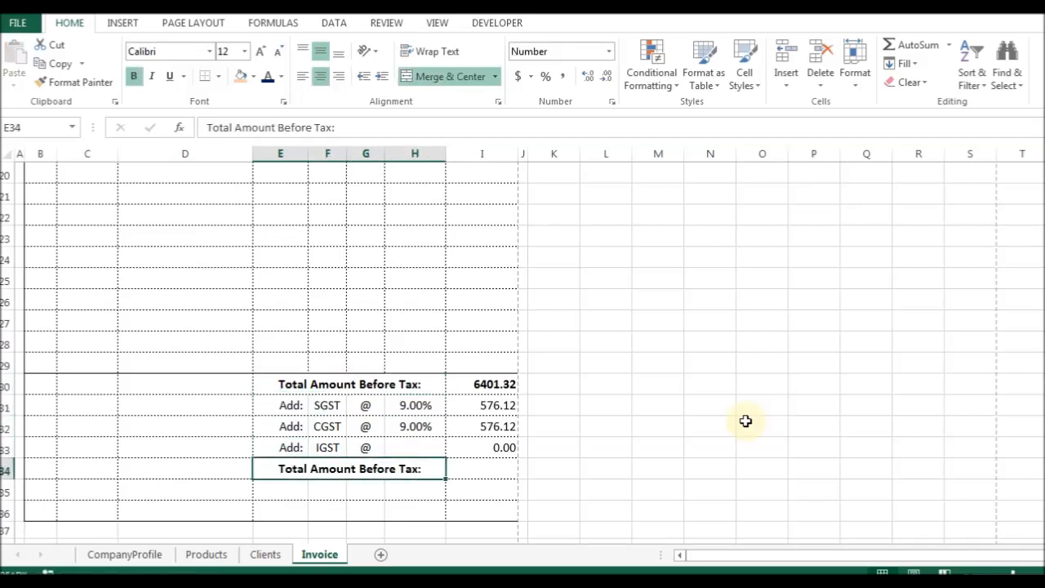
key("F2")
key("ctrl+Left")
key("ctrl+Left")
key("ctrl+Left")
key("ctrl+shift+Right")
type("After")
key("Return")
Enter =IF(SUM(I30:I33)>0,SUM(I30:I33),"") in I34, giving 7553.56.
key("Up")
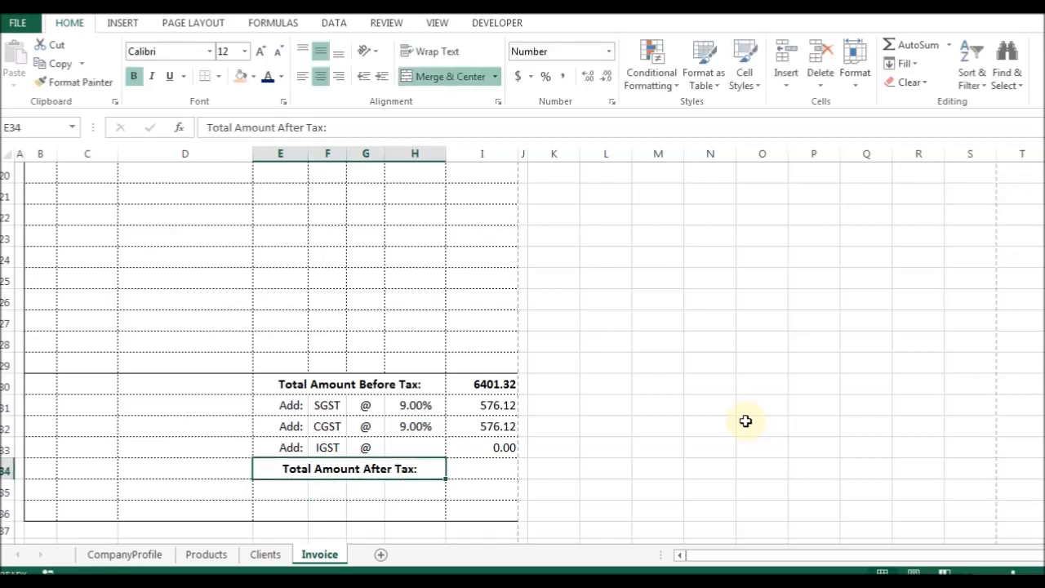
key("Right")
key("alt+equal")
key("Return")
key("Up")
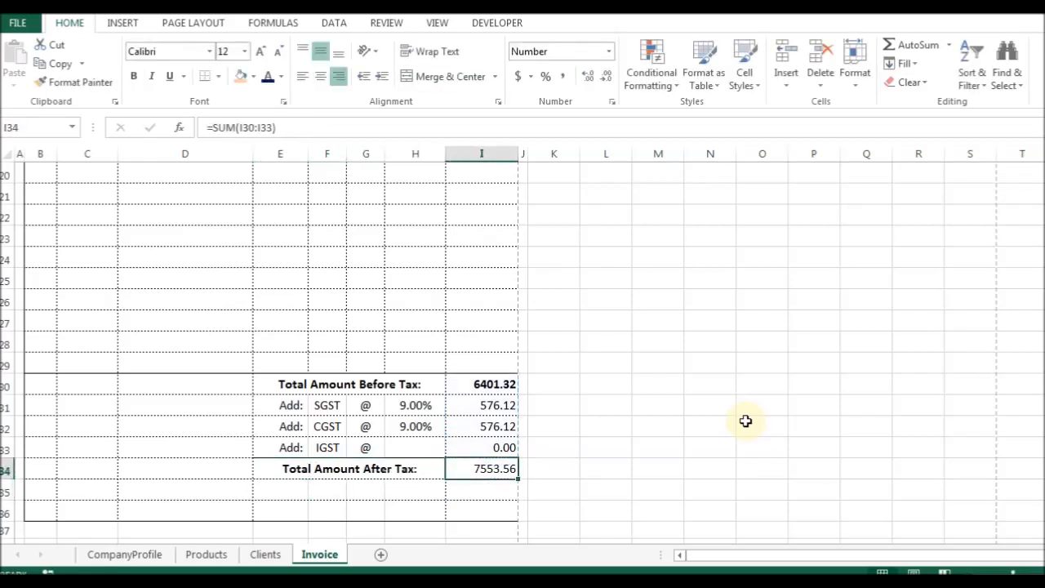
key("F2")
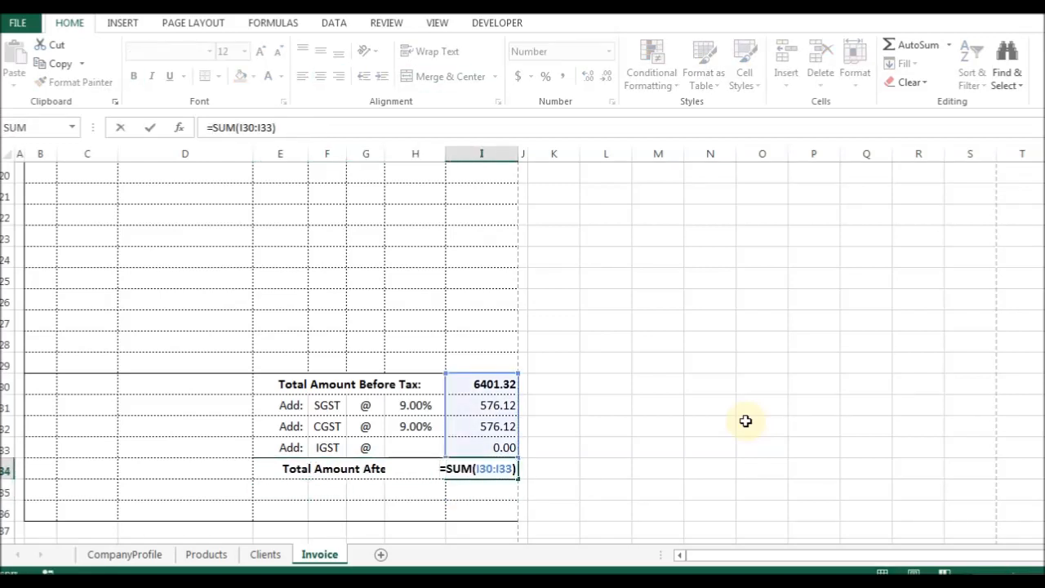
key("shift+Home")
key("ctrl+c")
key("Home")
type("IF(")
type(">0,")
key("ctrl+v")
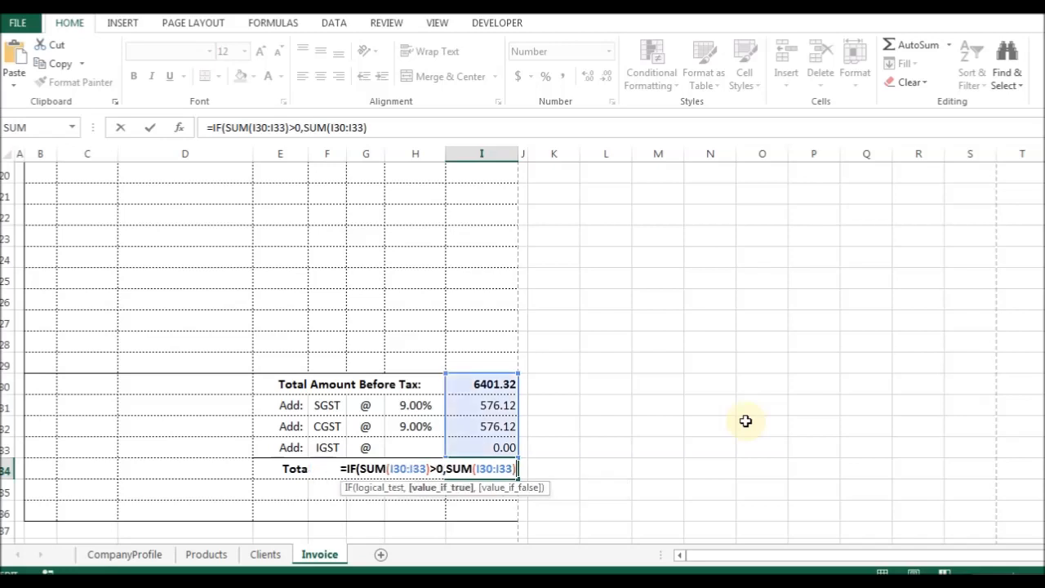
type(",\"\")")
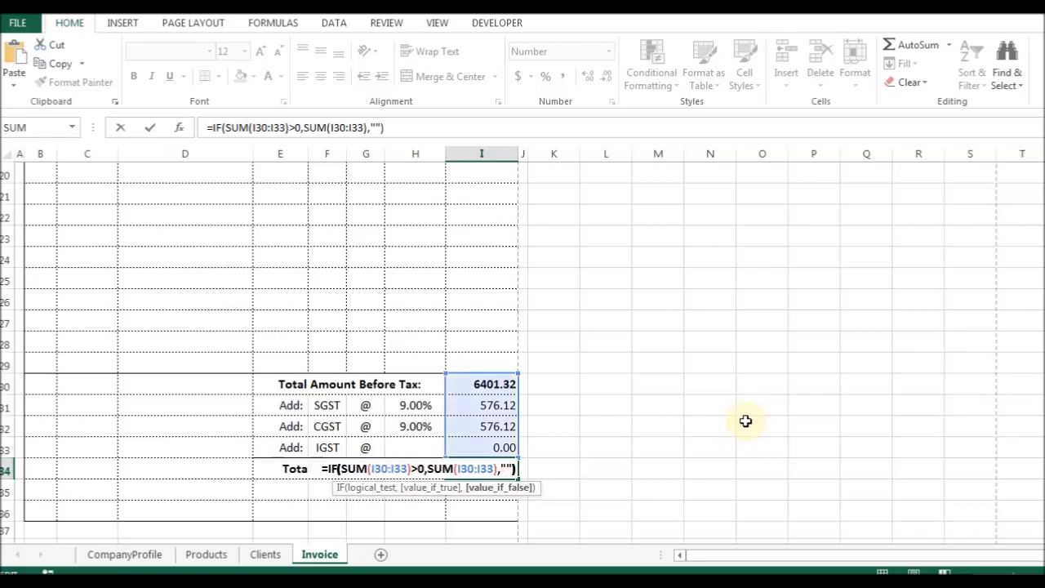
key("Return")
Apply borders to the Total Amount After Tax label using Format Cells.
key("Up")
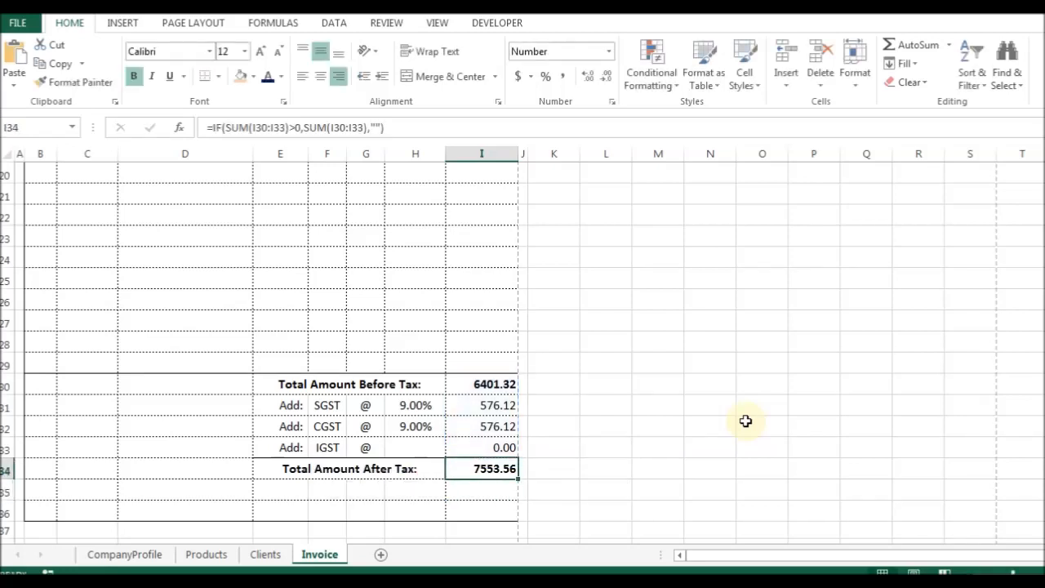
key("Left")
key("ctrl+1")
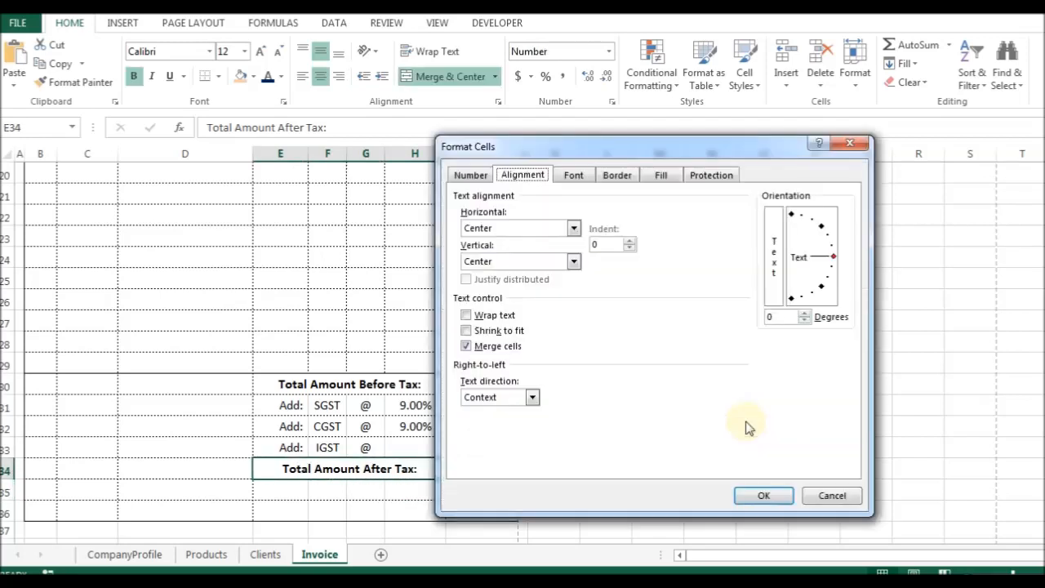
key("ctrl+Tab")
key("ctrl+Tab")
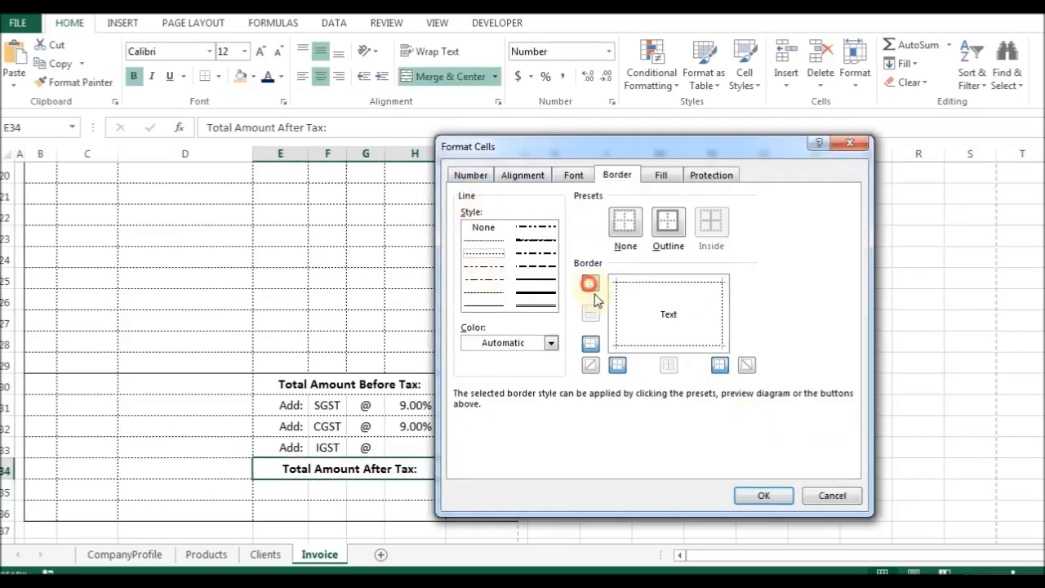
left_click(762, 494)
left_click(481, 492)
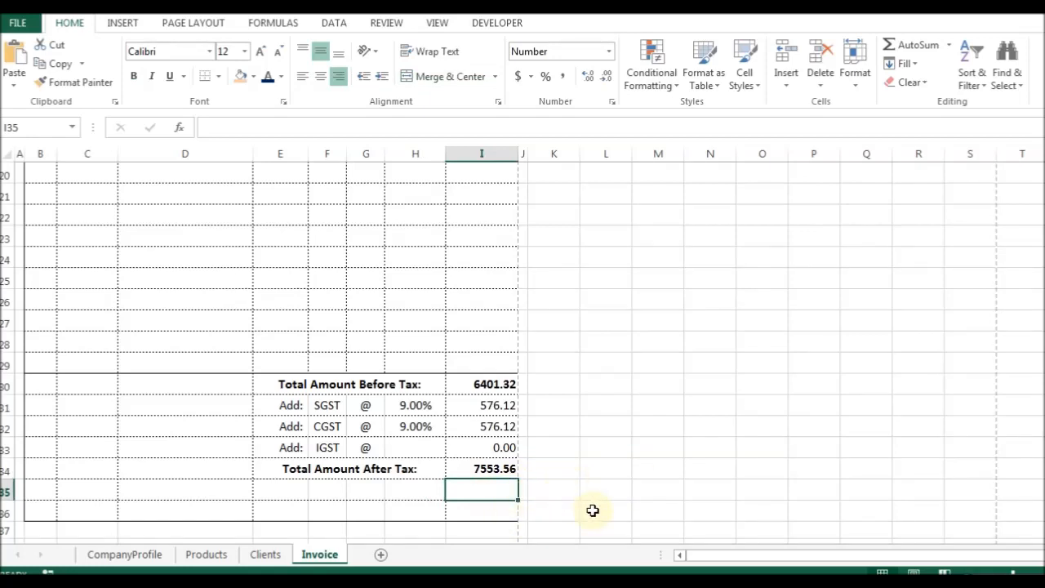
Make the Total Amount After Tax label and its 7553.56 value bold.
key("Up")
key("Left")
key("ctrl+b")
key("ctrl+b")
key("Right")
key("ctrl+b")
key("Left")
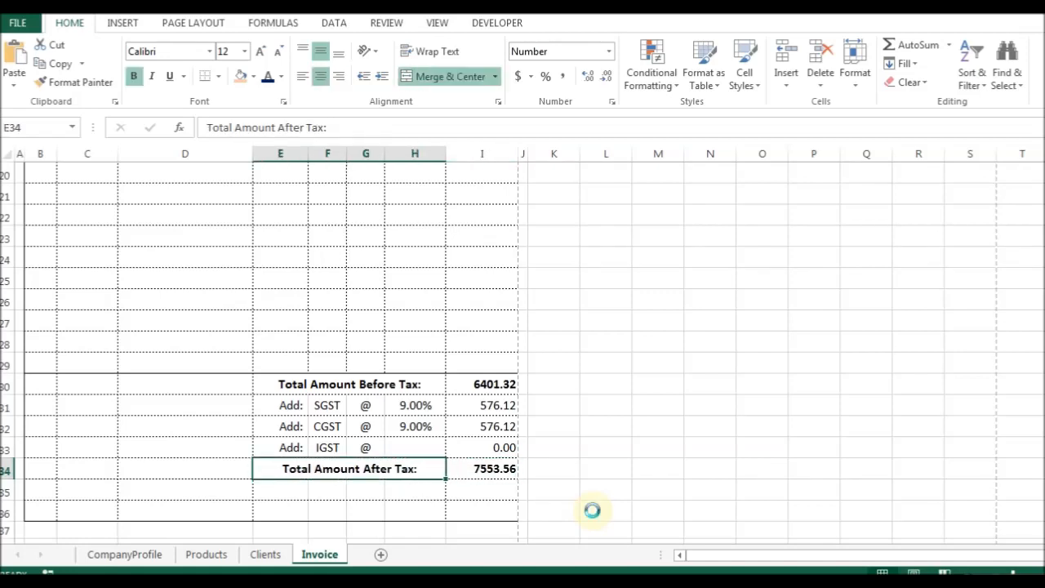
Copy the after-tax label into E35 and change it to 'Round Off Total:'.
key("ctrl+c")
key("Down")
key("Left")
key("Left")
key("ctrl+v")
key("ctrl+z")
key("Left")
key("Return")
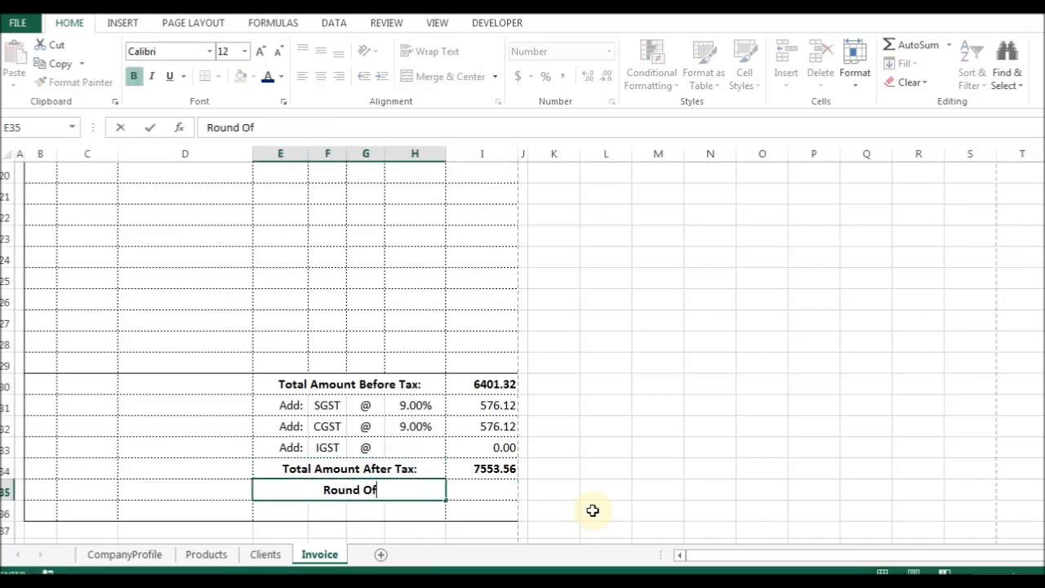
type(":")
key("Return")
key("Up")
Right-align the Round Off Total: and Total Amount After Tax labels.
key("ctrl+1")
key("alt+h")
key("alt+Down")
key("Down")
key("Return")
key("Return")
key("Up")
key("F4")
key("Up")
key("Up")
key("Up")
key("Up")
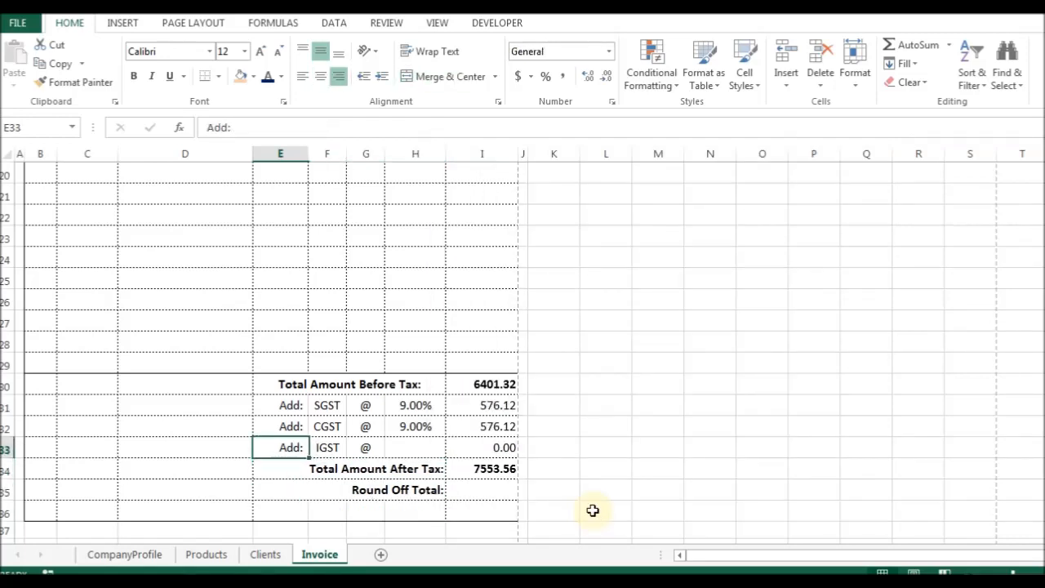
key("Down")
key("Down")
Enter =ROUND(I34,0) in I35, giving 7554.00.
key("Down")
key("Down")
key("Right")
key("Down")
type("=rop")
key("BackSpace")
key("BackSpace")
type("oun")
key("Tab")
key("Up")
type(",0")
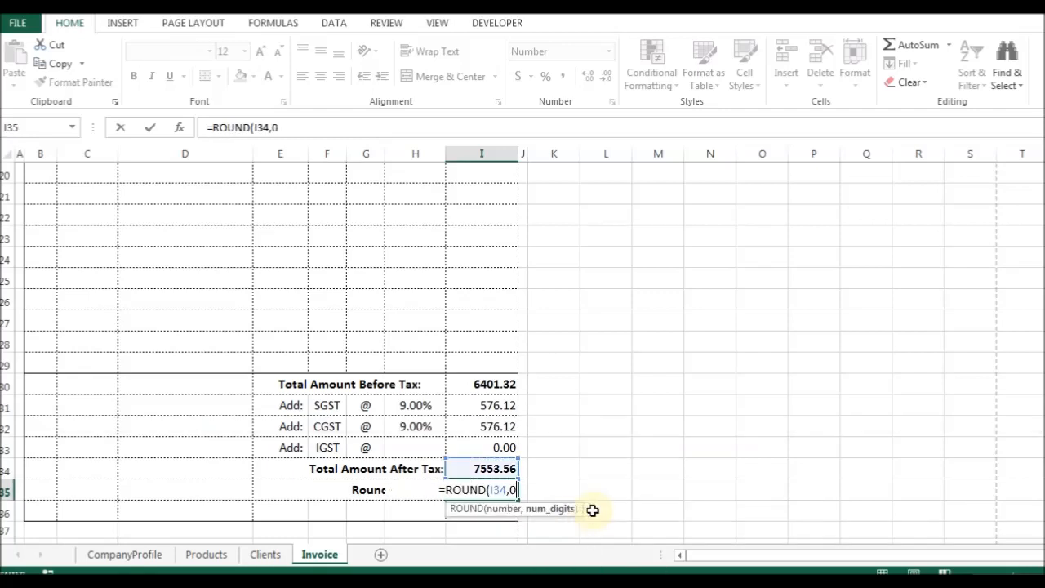
key("Return")
key("Up")
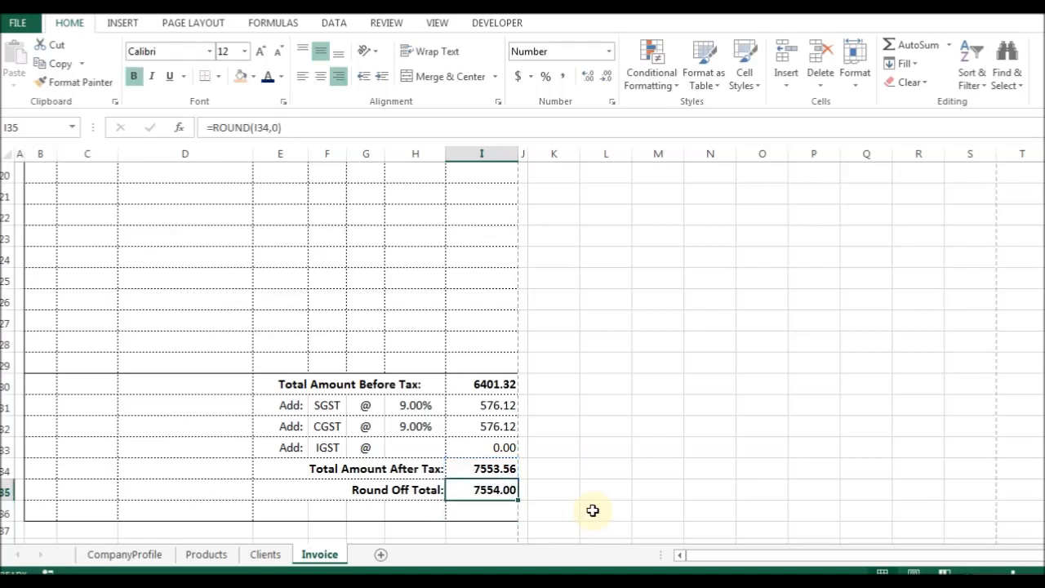
Delete the empty row 36 beneath the Round Off Total line.
key("Down")
key("ctrl+minus")
key("r")
key("Return")
Add a bottom border to the Round Off Total row, then bring up the paper invoice photo.
key("Up")
key("shift+Left")
key("shift+Left")
key("shift+Left")
key("shift+Left")
key("shift+Left")
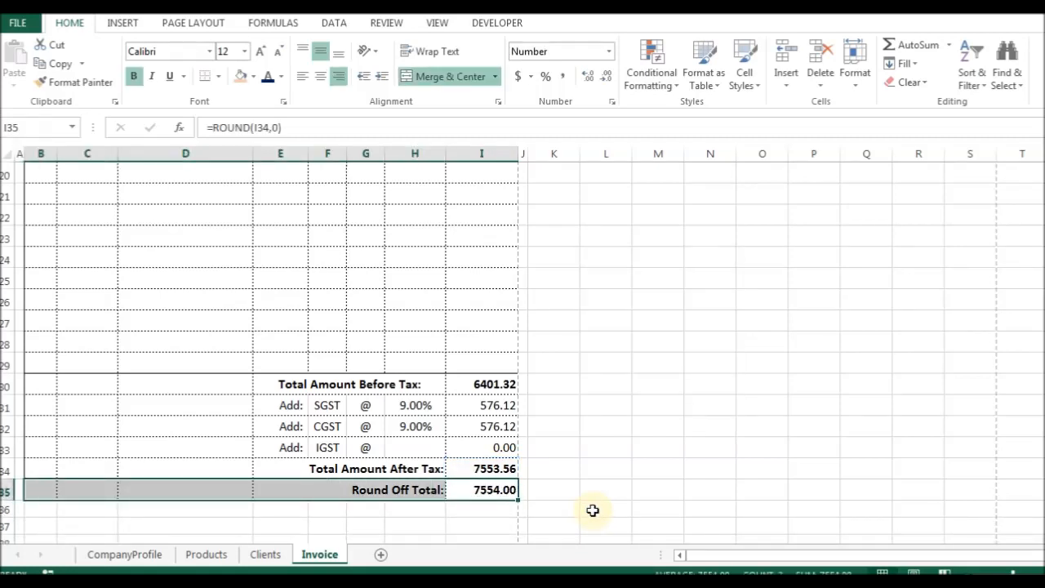
key("ctrl+1")
key("alt+b")
key("Return")
key("Up")
key("Down")
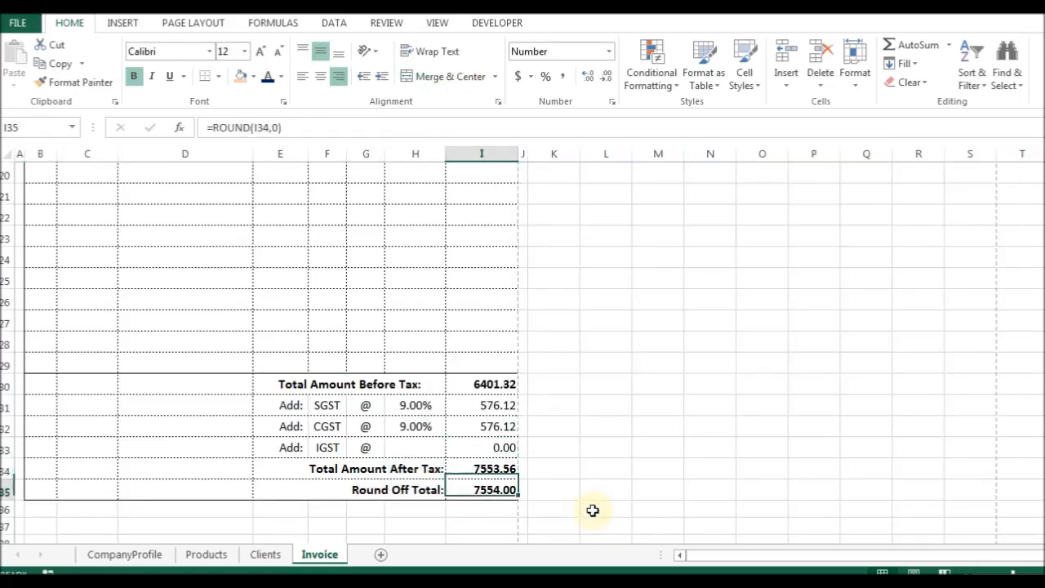
key("Left")
key("alt+Tab")
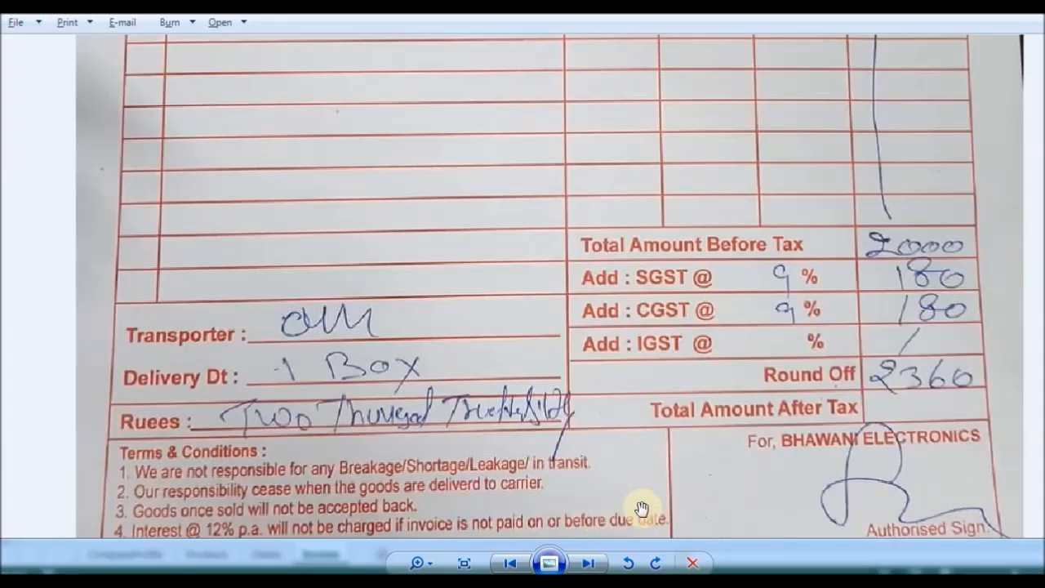
Type 'Transporter:' in B31 and merge B31:C31.
key("alt+Tab")
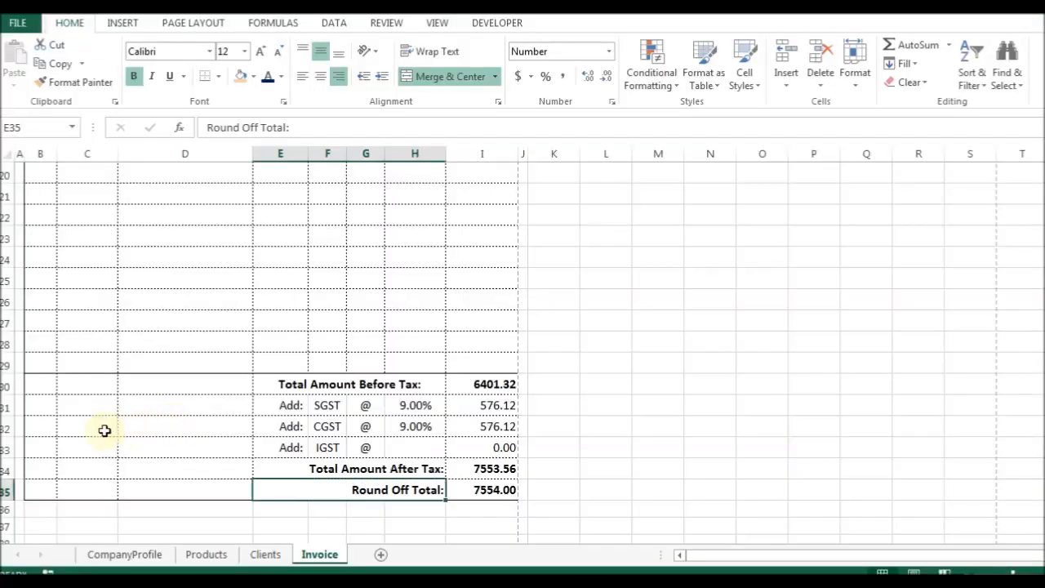
left_click(48, 411)
type("Tran")
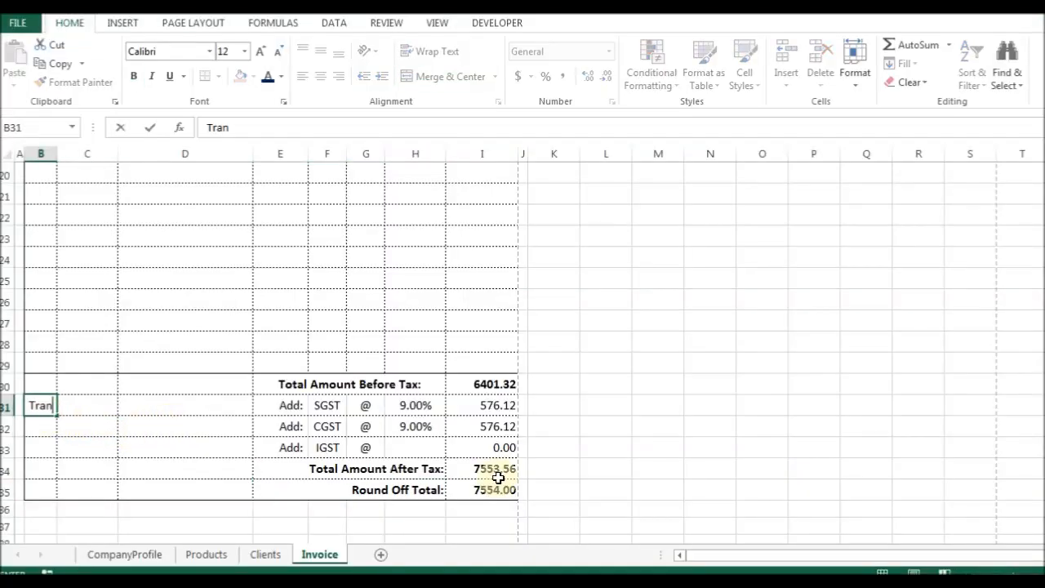
type("sporter:")
key("Return")
key("Up")
key("ctrl+1")
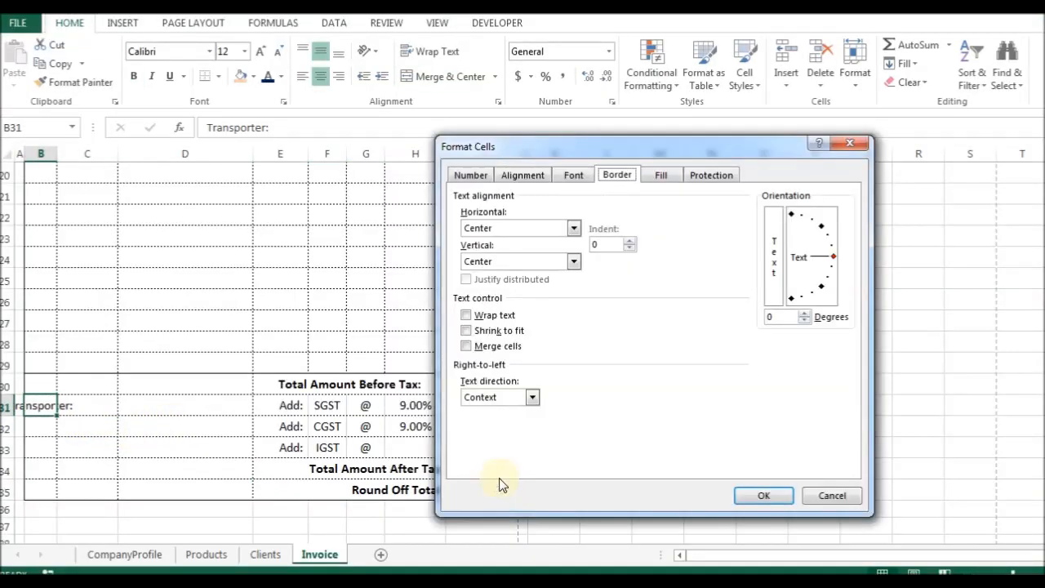
key("Return")
key("shift+Right")
key("ctrl+1")
key("alt+m")
key("Return")
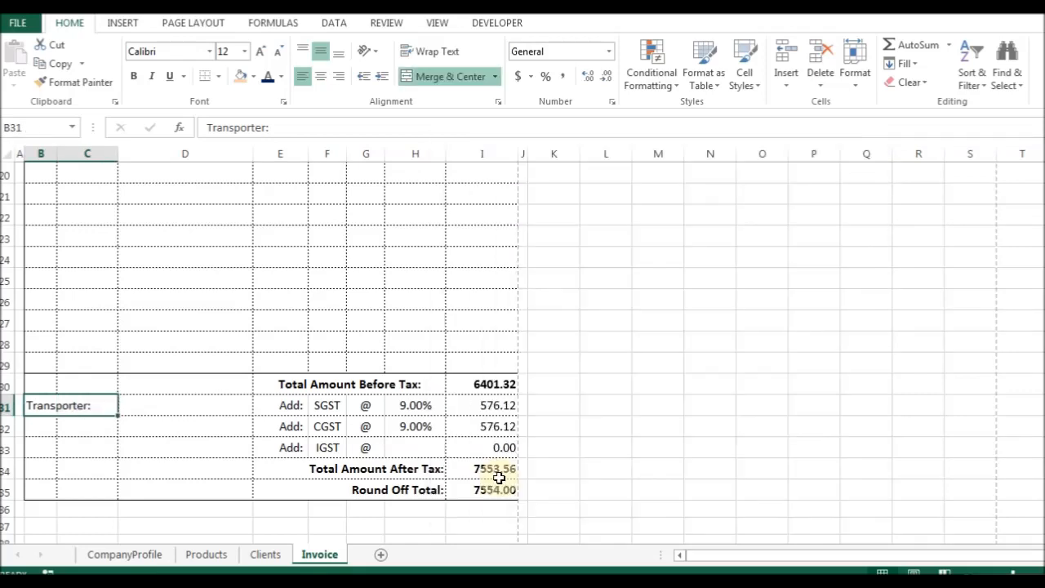
key("F2")
key("Tab")
key("shift+Tab")
After checking the photo, add a 'Delivery Dt.' label in merged B32:C32.
key("alt+Tab")
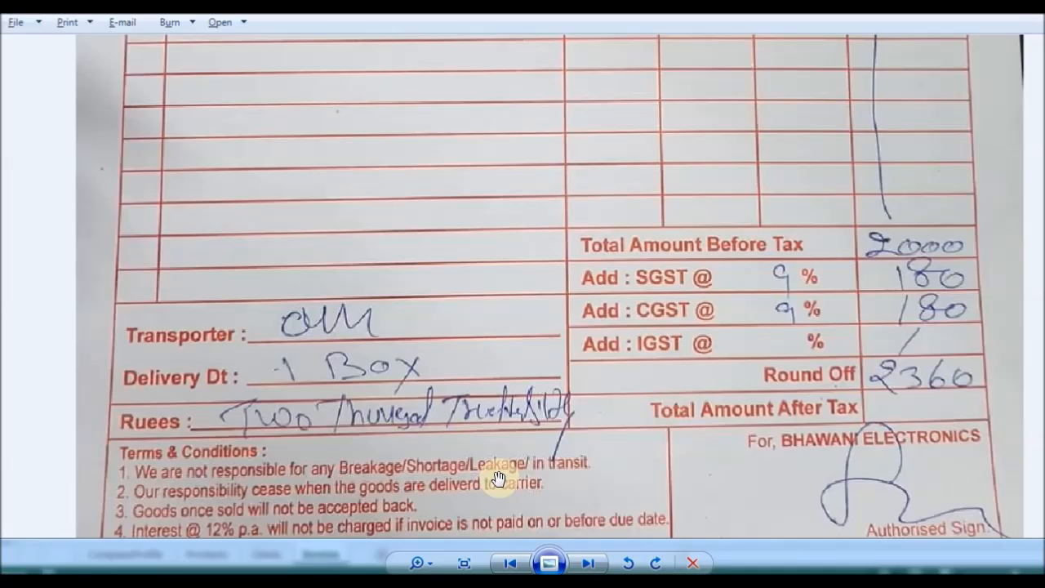
key("alt+Tab")
key("Left")
key("Right")
key("Down")
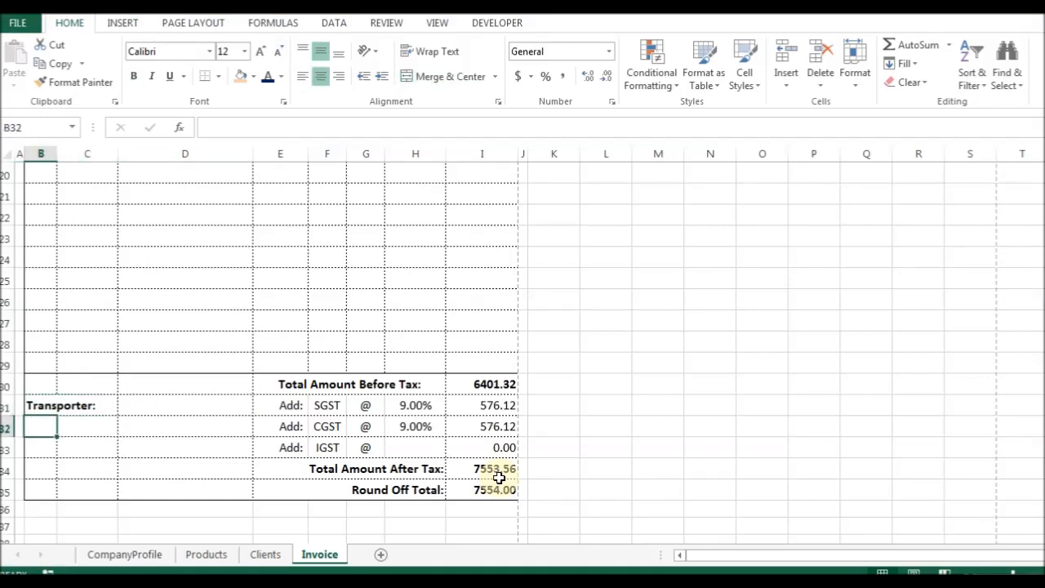
key("shift+Right")
key("ctrl+d")
type("De")
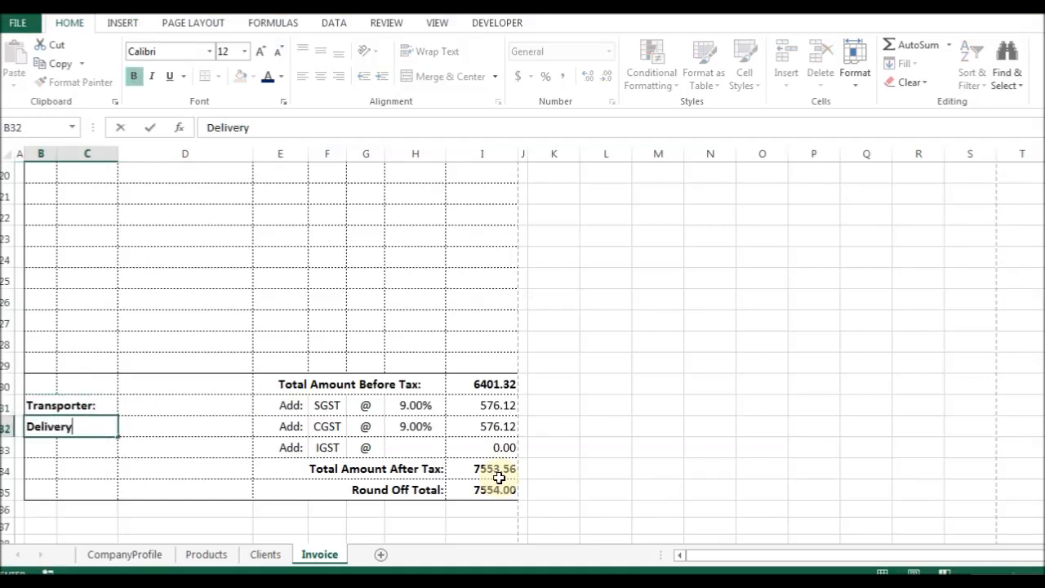
key("Return")
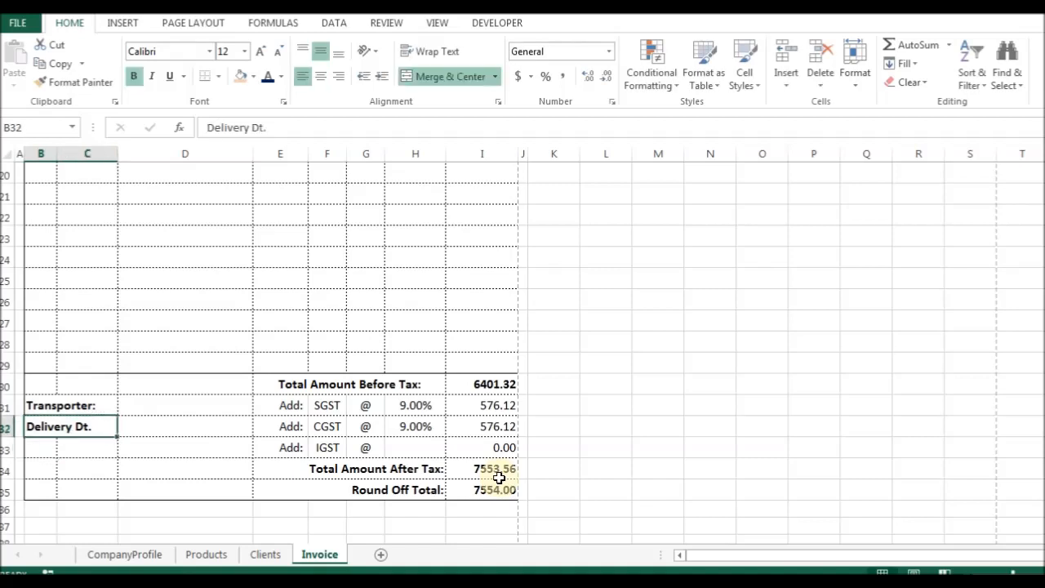
Merge B34:C34 and B35:C35 by filling down the merged format.
key("shift+Right")
key("Down")
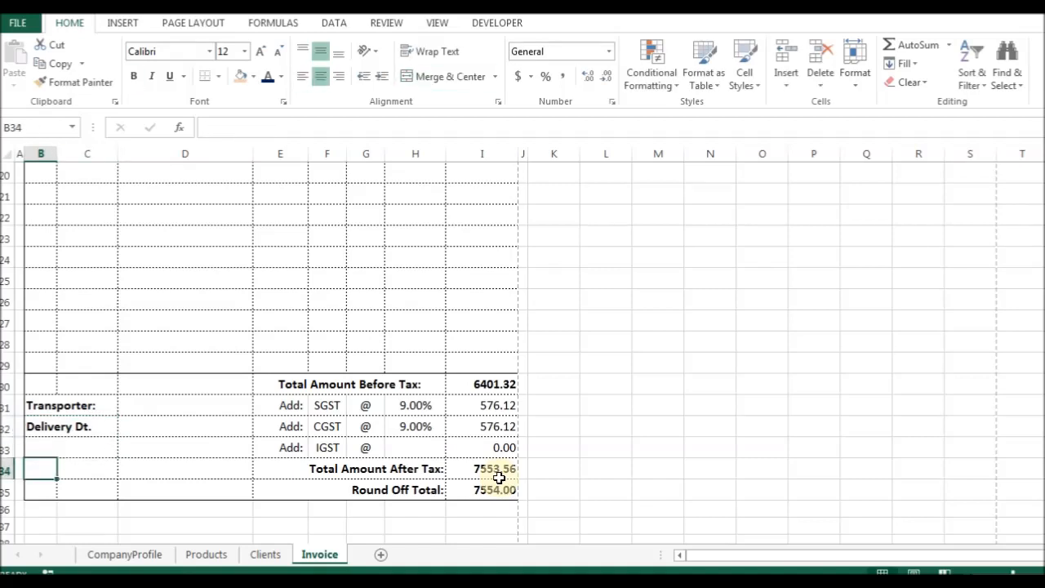
key("shift+Right")
key("ctrl+d")
key("shift+Down")
key("ctrl+d")
key("Down")
key("alt+Tab")
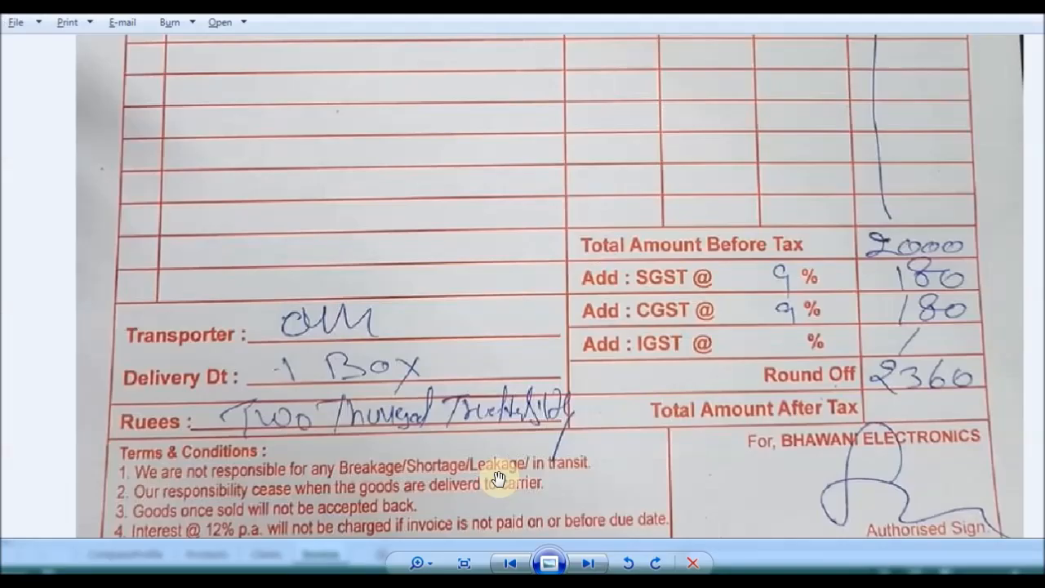
key("alt+Tab")
Review the selection over rows 33–35 in Format Cells, leaving borders unchanged.
key("shift+Right")
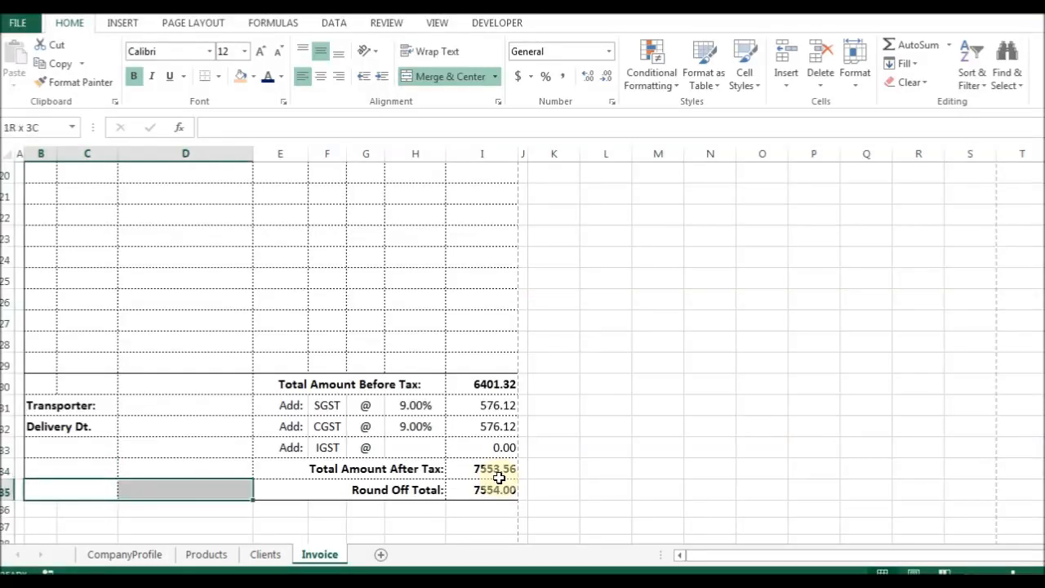
key("Up")
key("Up")
key("shift+Down")
key("shift+Down")
key("shift+Right")
key("shift+Right")
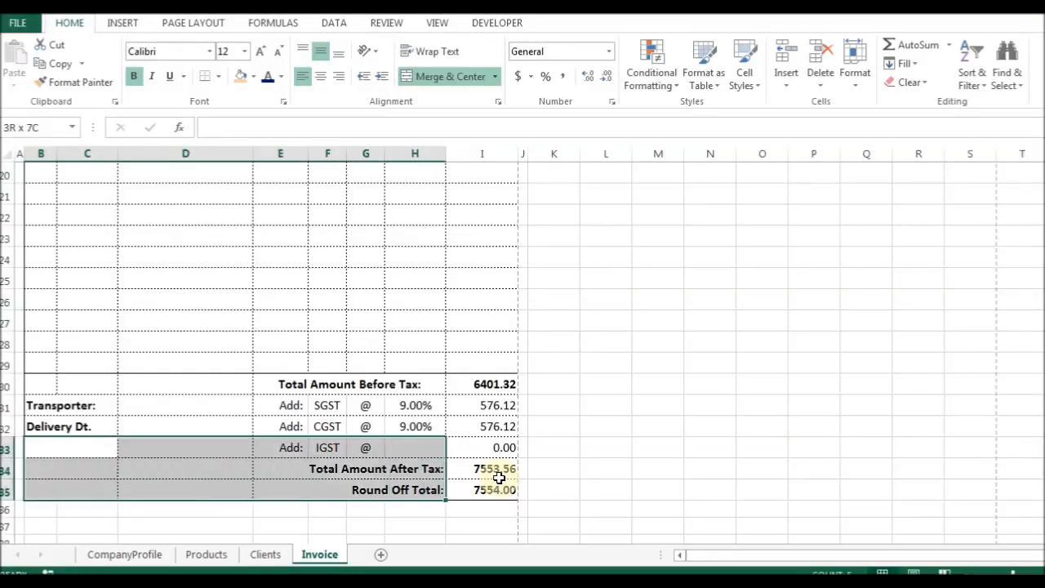
key("shift+Left")
key("Down")
key("Down")
key("Down")
key("Down")
key("Up")
key("Up")
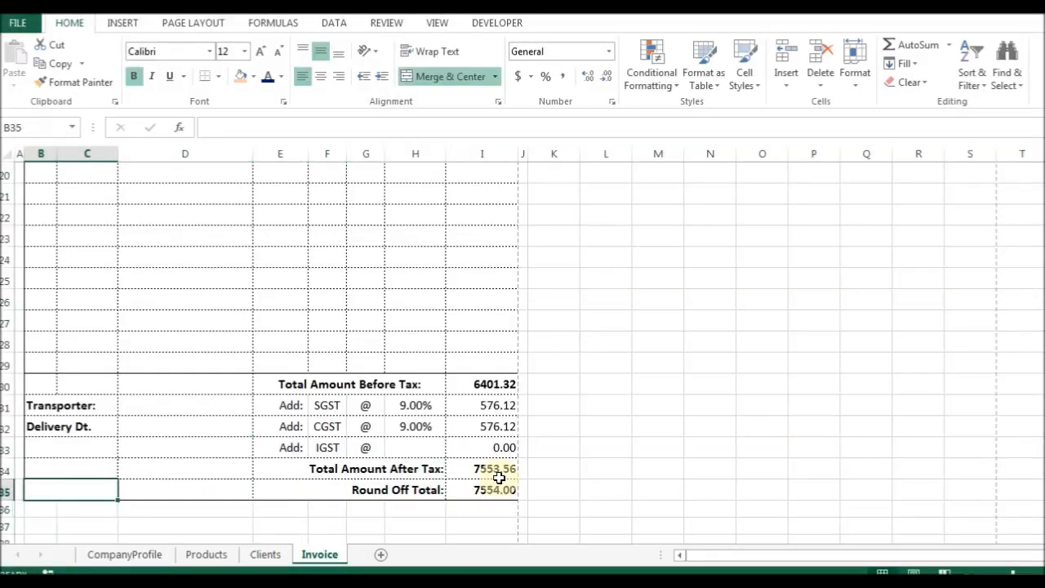
key("ctrl+1")
key("ctrl+Tab")
key("ctrl+Tab")
key("Escape")
Set the row height for row 35 via the Row Height setting.
key("Down")
key("Right")
key("Right")
key("Left")
key("Left")
key("Left")
key("shift+Right")
key("shift+Right")
key("Up")
key("alt+h")
key("o")
key("h")
key("Return")
Add top and bottom borders across row 36 from column B to I.
key("Down")
key("shift+Right")
key("shift+Right")
key("shift+Right")
key("shift+Right")
key("shift+Right")
key("shift+Right")
key("shift+Right")
key("shift+Left")
key("shift+Right")
key("ctrl+1")
key("alt+t")
key("alt+b")
key("Return")
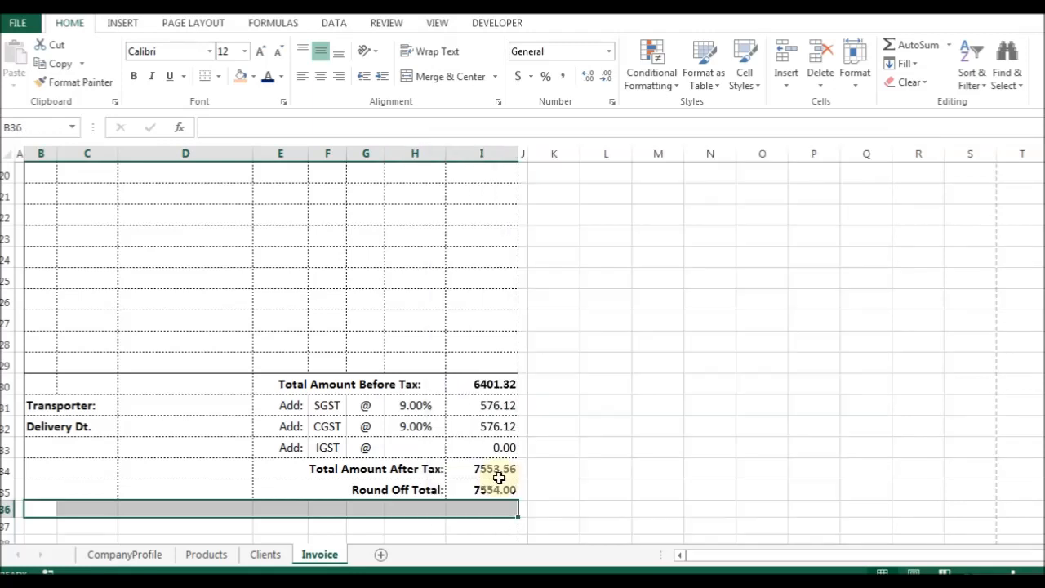
Keep row 35's height unchanged and reselect B36:D36.
key("Up")
key("alt+h")
key("o")
key("h")
key("Return")
key("Down")
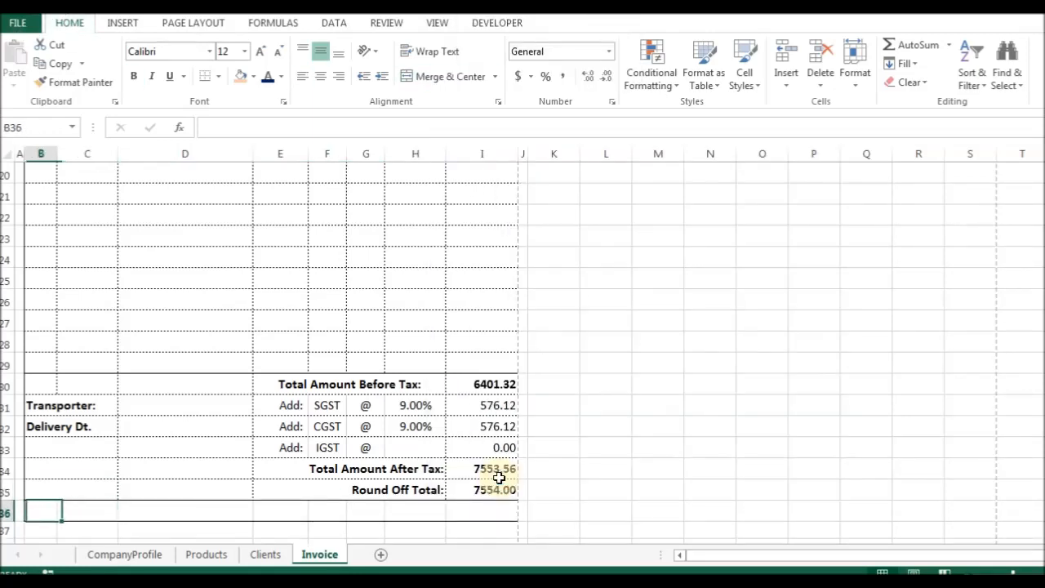
key("shift+Right")
key("shift+Right")
key("shift+Right")
key("shift+Right")
key("shift+Right")
key("shift+Right")
key("shift+Right")
key("shift+Right")
Merge B36:I36 and enter =naren(I35) to show the rounded total in words.
key("ctrl+1")
key("ctrl+shift+Tab")
key("ctrl+shift+Tab")
key("alt+m")
key("Return")
type("=naren(")
key("Up")
key("Right")
key("Right")
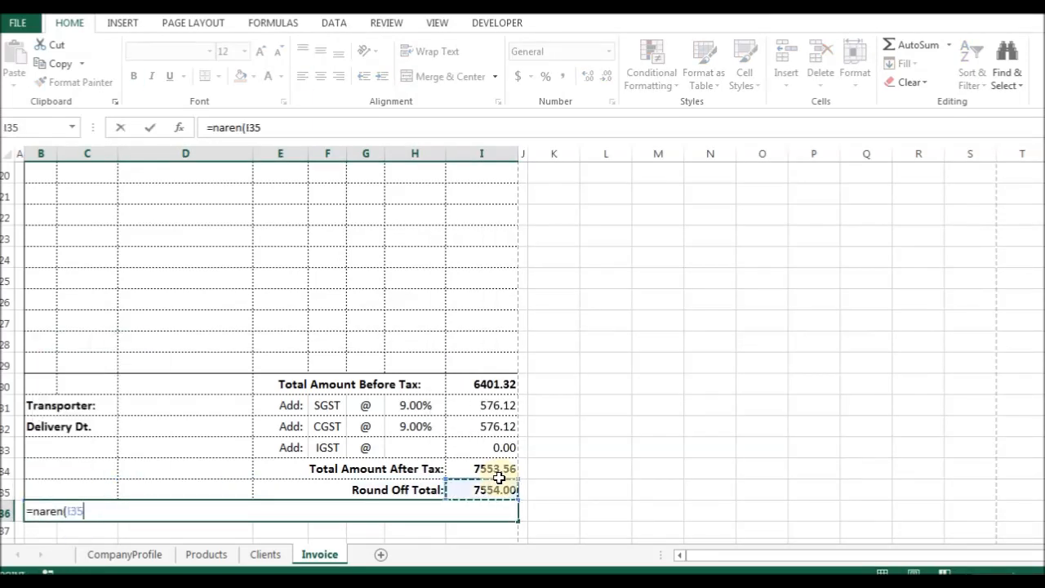
key("ctrl+Return")
Make the amount-in-words line bold and right-aligned.
key("ctrl+b")
key("ctrl+1")
key("alt+h")
key("alt+Down")
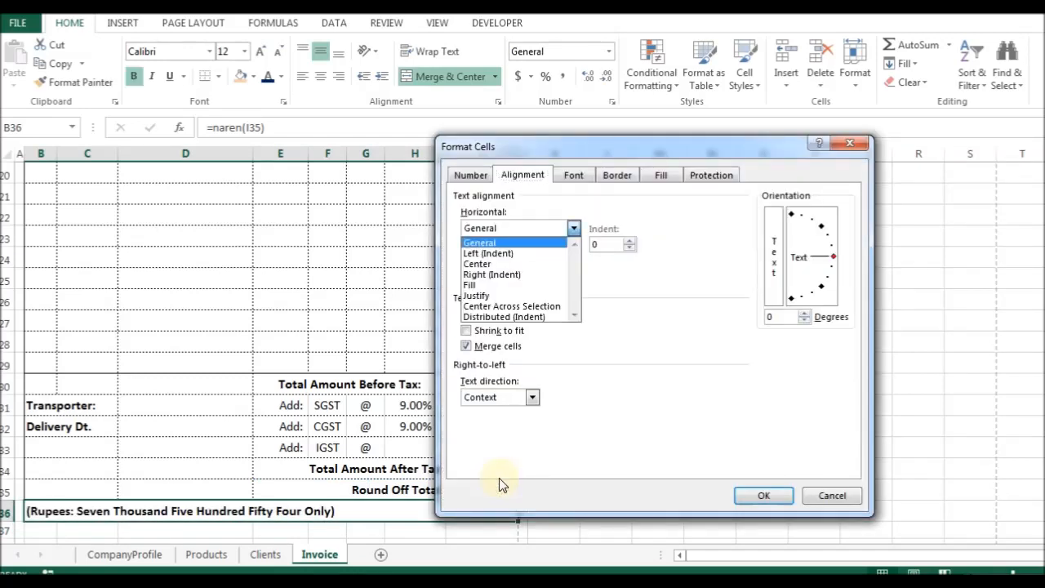
key("Down")
key("Down")
key("Down")
key("Return")
key("Return")
key("F2")
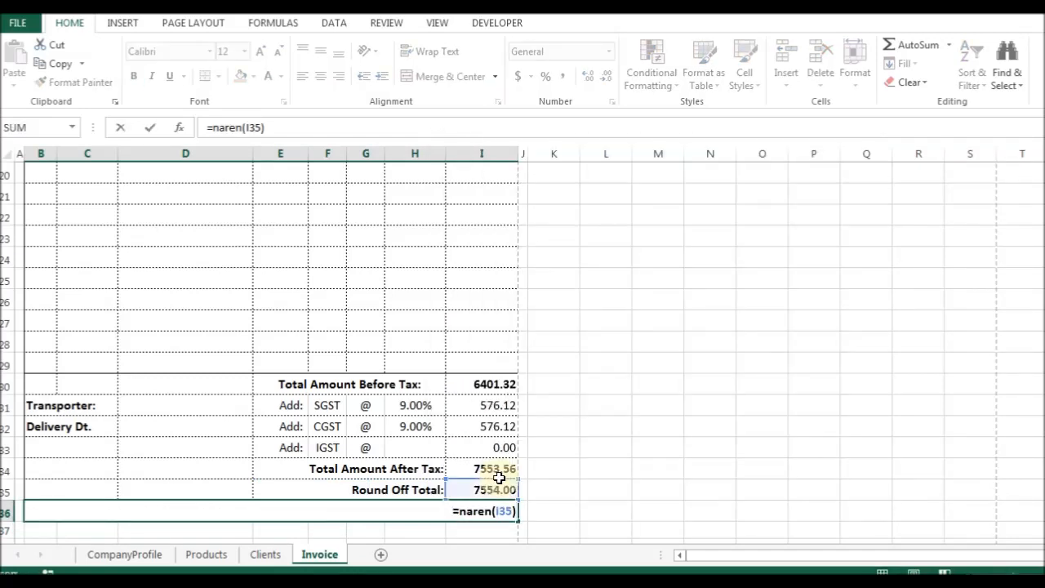
key("Escape")
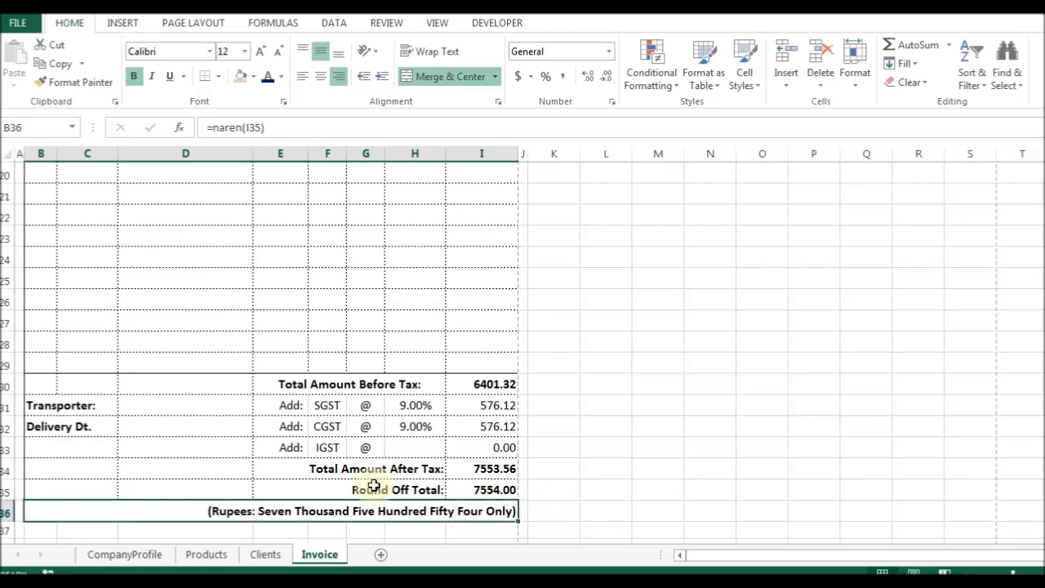
Pan the paper invoice photo to view its terms section, then return to Excel.
scroll(405, 493, "down", 2)
left_click(411, 416)
key("alt+Tab")
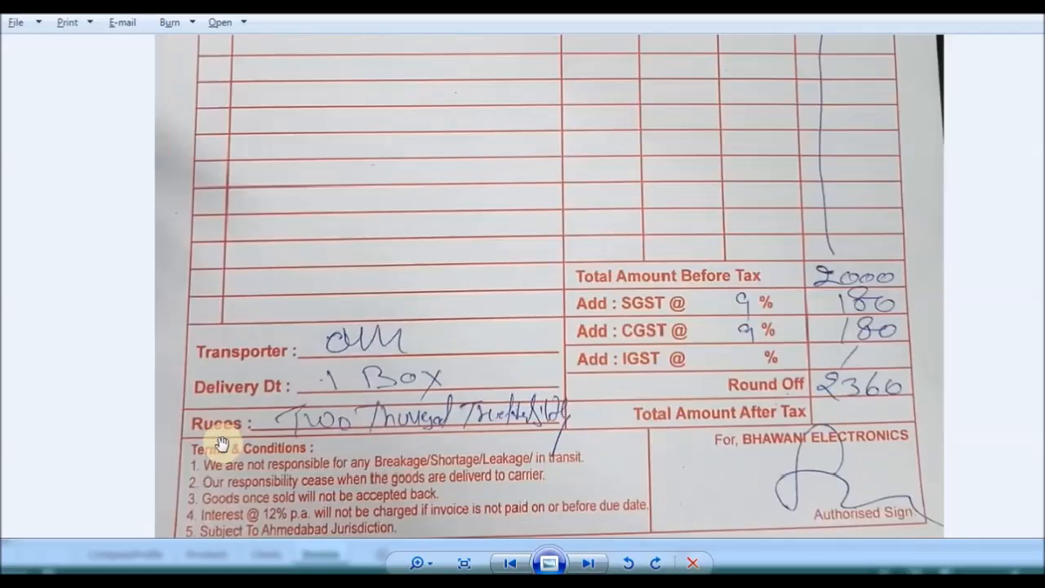
scroll(333, 493, "up", 3)
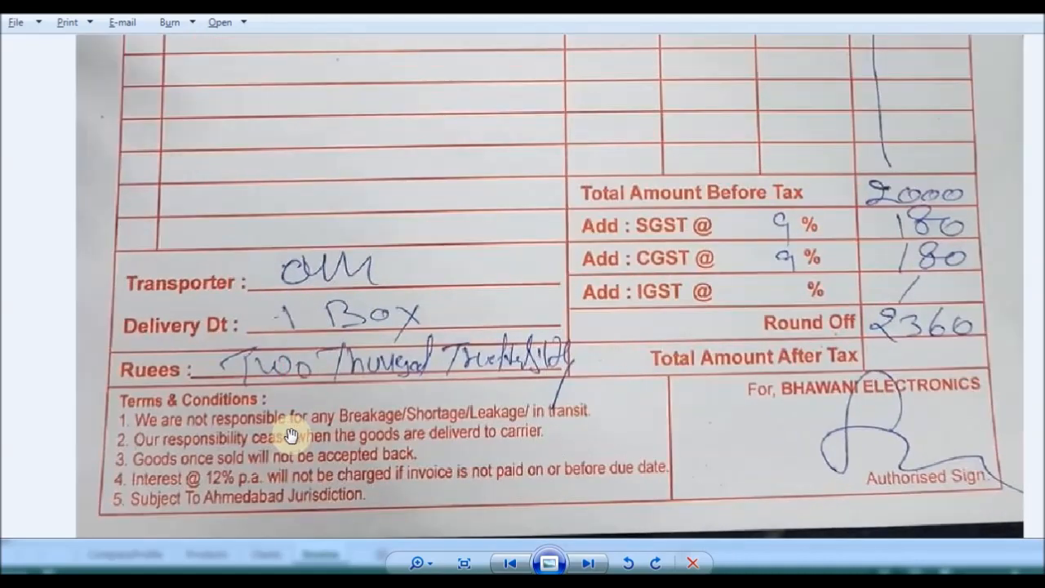
left_click_drag(291, 435, 342, 416)
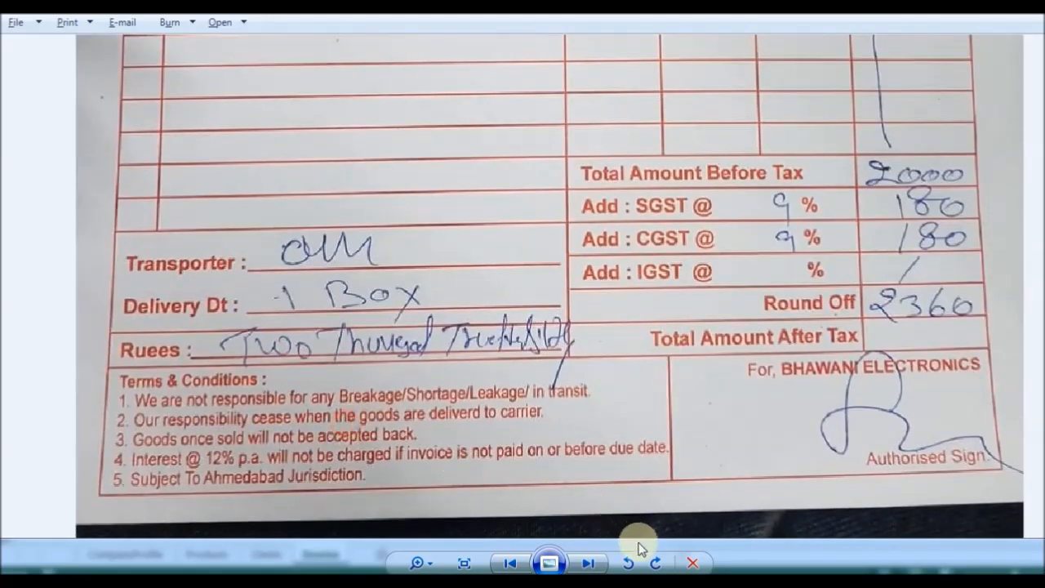
key("alt+Tab")
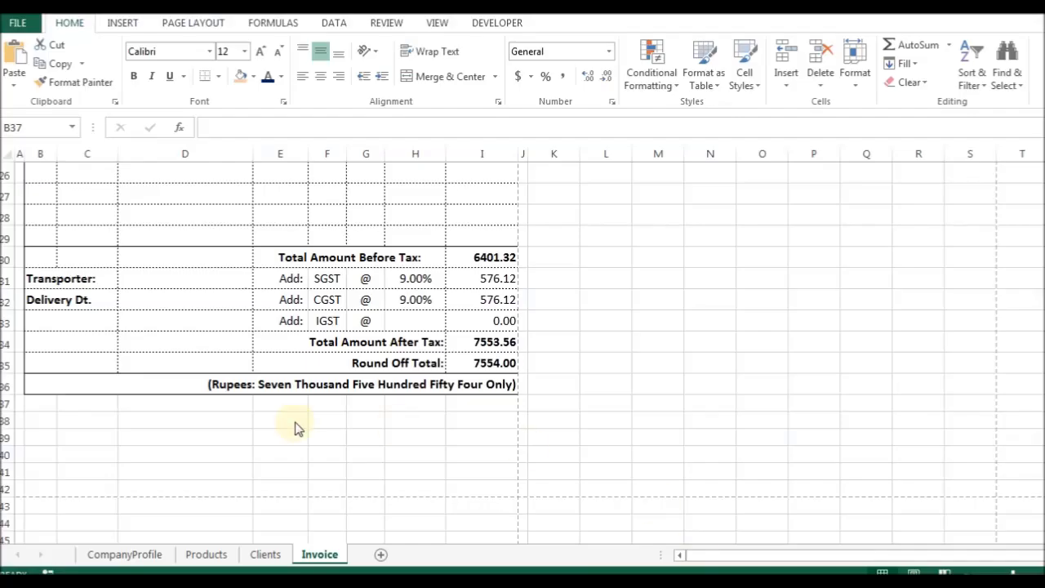
Paste the Terms & Conditions text copied from Notepad into B37.
key("alt+Tab")
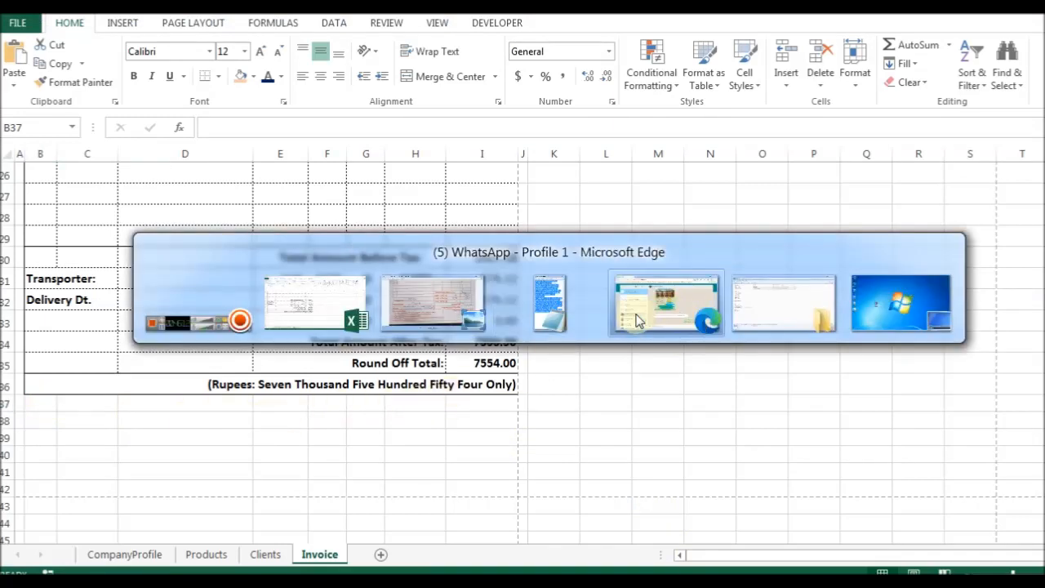
left_click(549, 319)
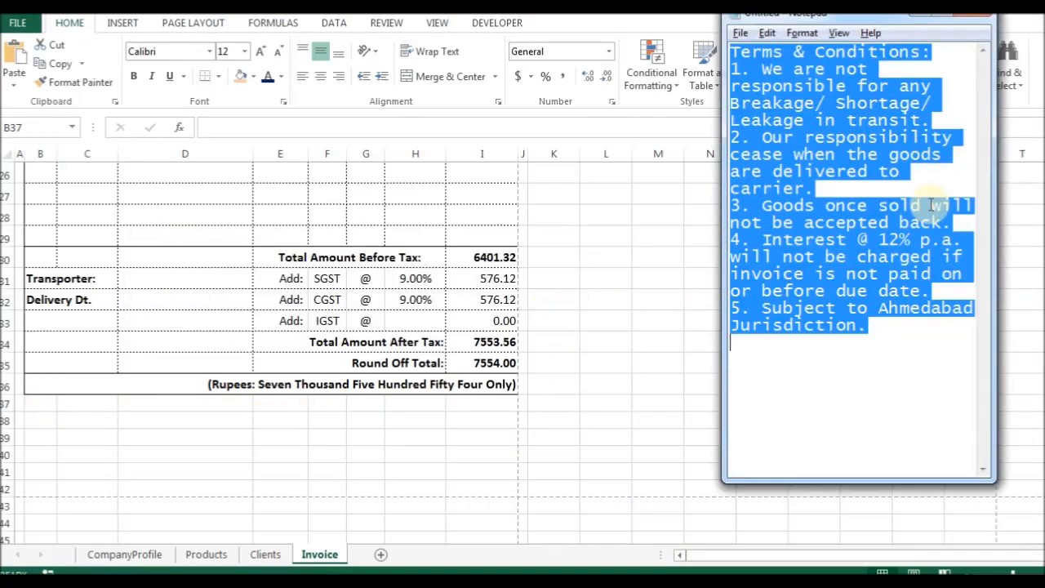
key("alt+Tab")
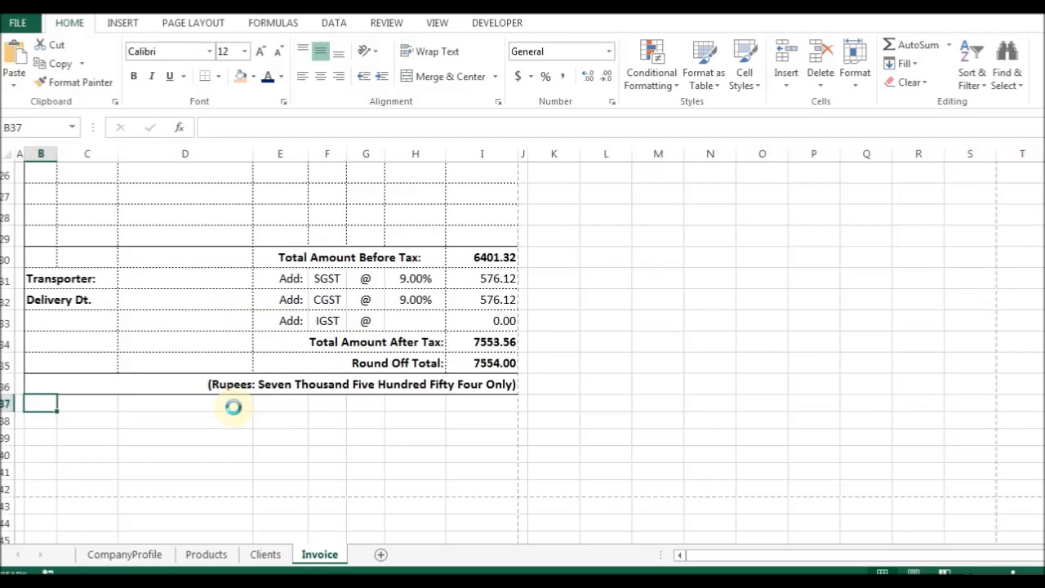
type("Terms & Conditions: 1. We are not responsible for any Breakage/ Shortage/ Leakage in transit. 2. Our responsibility cease when the goods are delivered to carrier. 3. Goods once sold will not be accepted back. 4. Interest @ 12% p.a. will not be charged if invoice is not paid on or before due date. 5. Subject to Ahmedabad Jurisdiction.")
key("Down")
key("Up")
key("Down")
key("Up")
Reduce the font of the pasted terms in B37:B42 to size 10.
key("shift+Down")
key("shift+Down")
key("shift+Down")
key("shift+Down")
key("shift+Down")
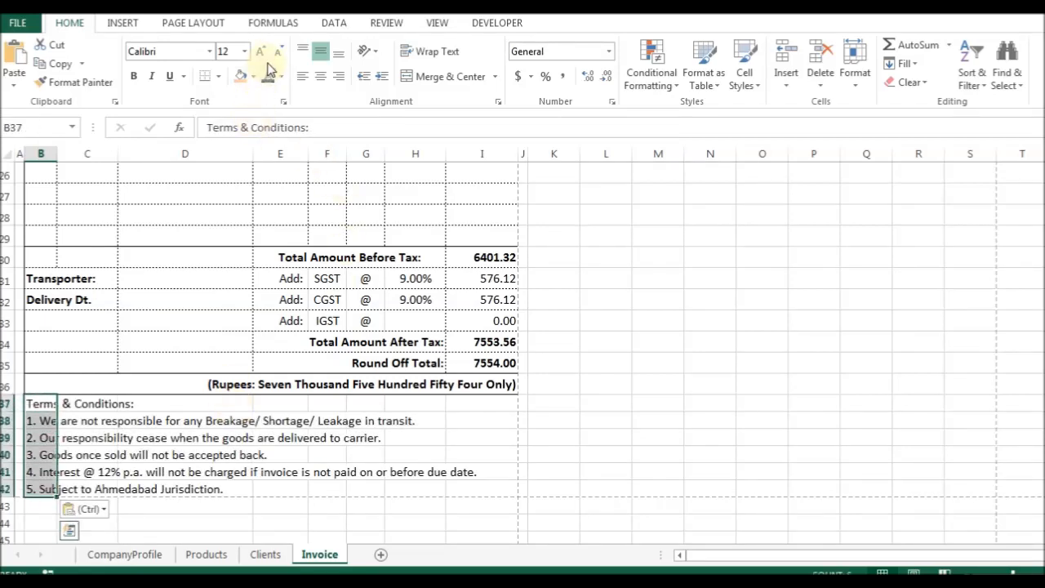
left_click(276, 53)
left_click(278, 53)
Reword clause 4 in B41 so interest is charged if the invoice is paid after the due date.
key("Down")
key("Up")
key("Up")
key("Down")
key("Down")
key("Down")
key("Down")
key("Right")
key("Down")
key("Down")
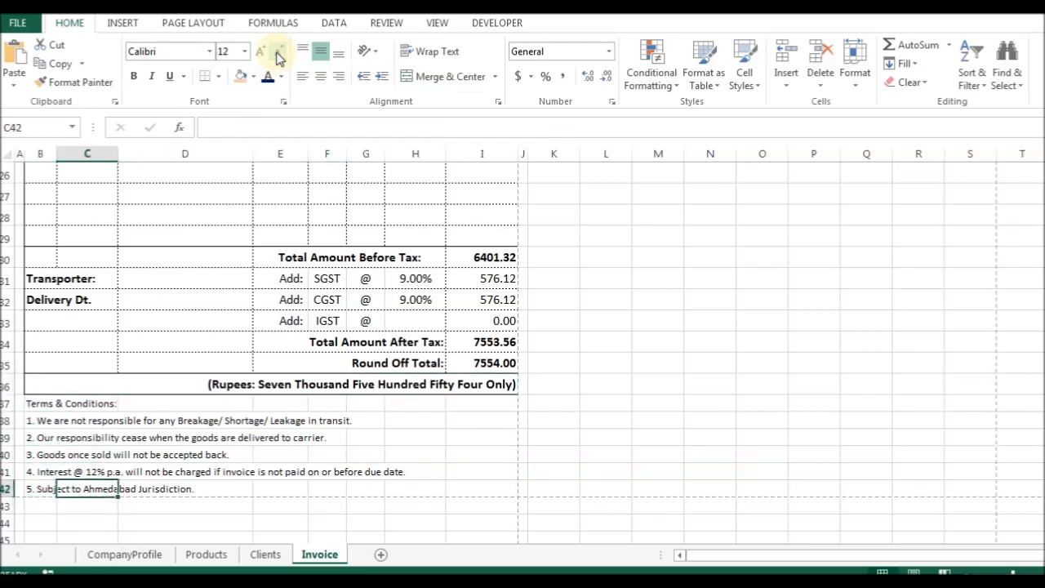
key("Left")
scroll(338, 284, "down", 1)
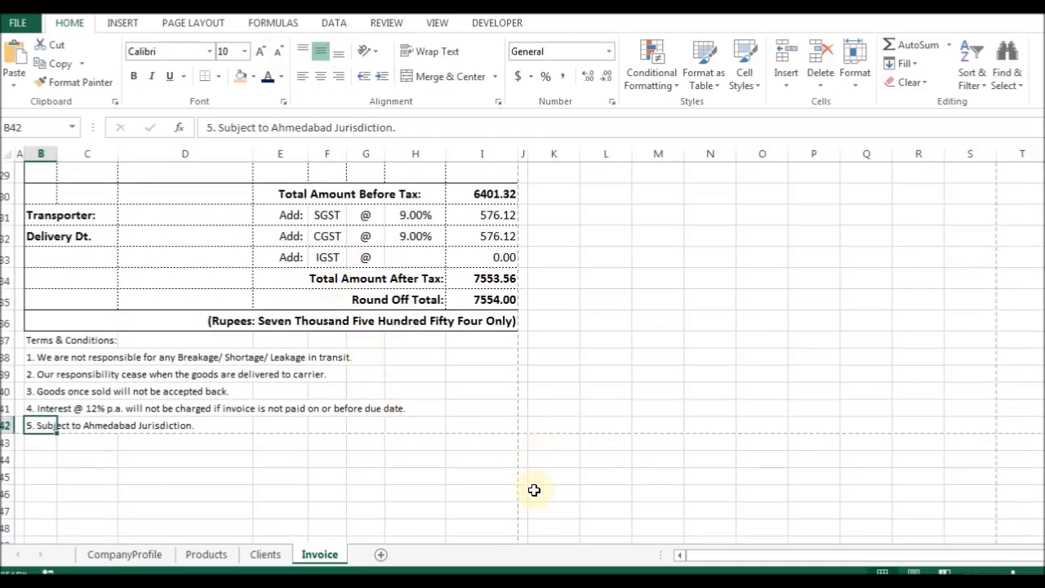
key("Up")
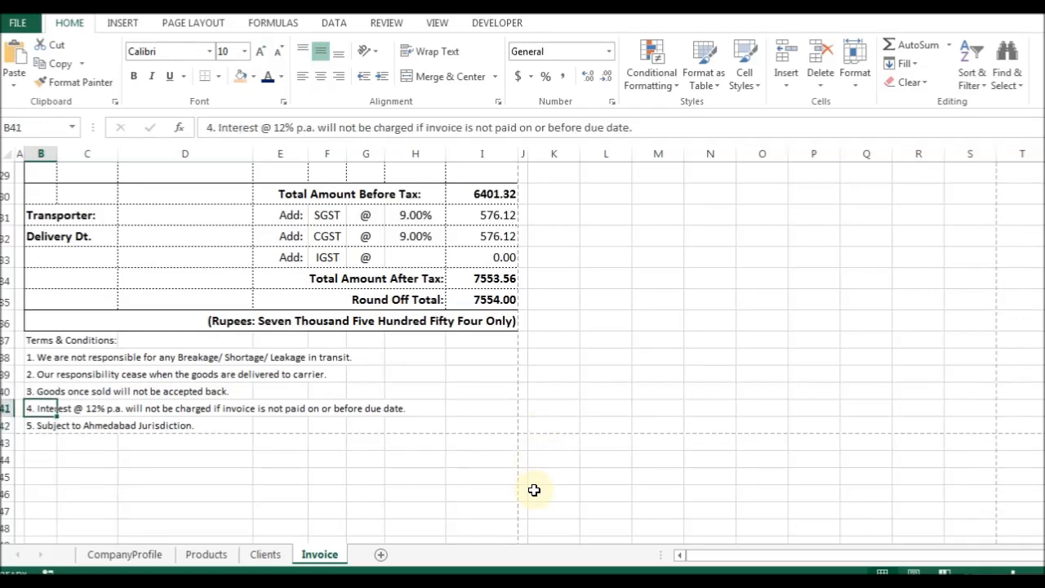
key("F2")
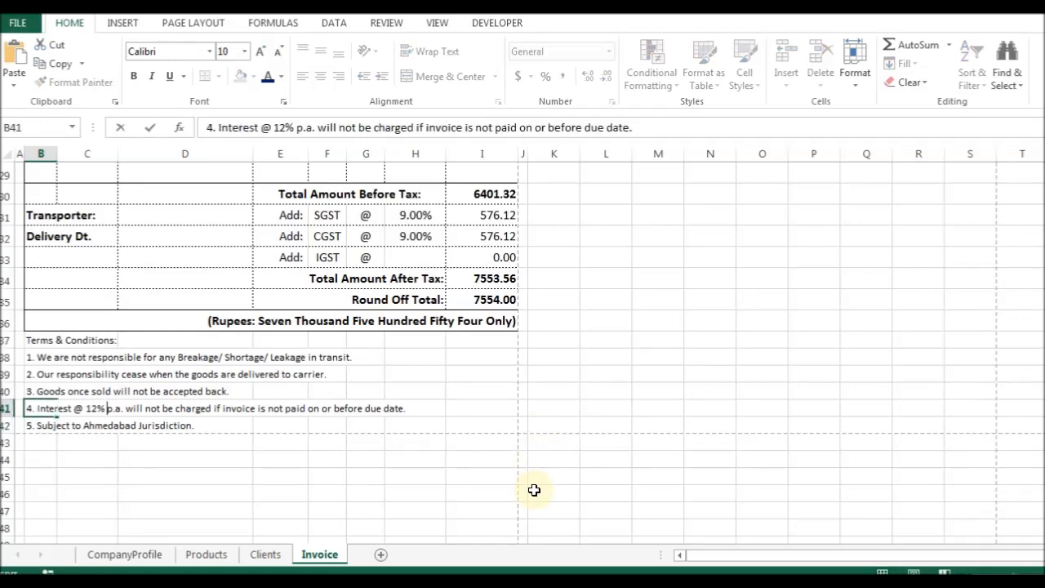
key("Delete")
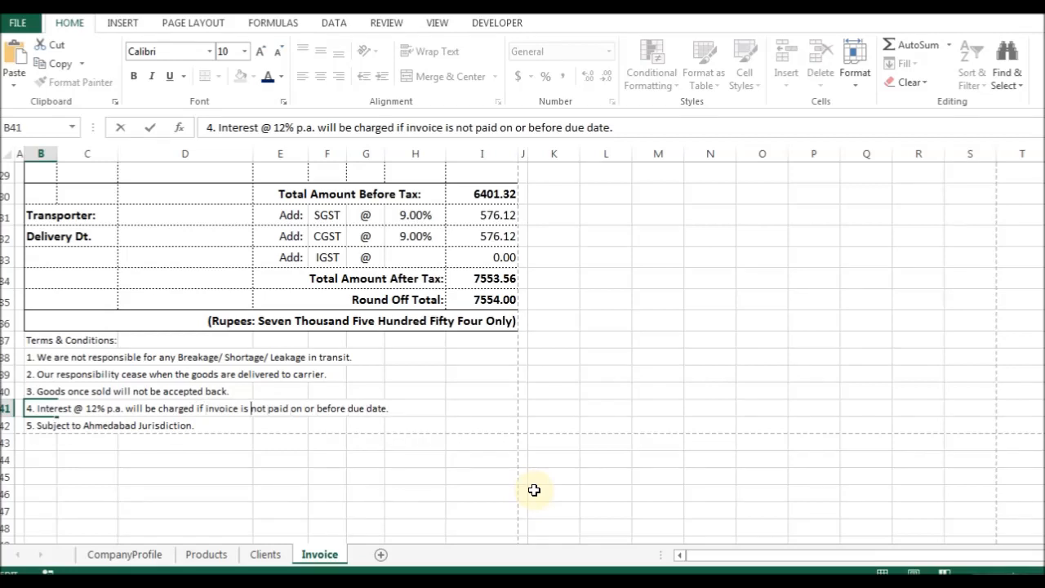
key("Delete")
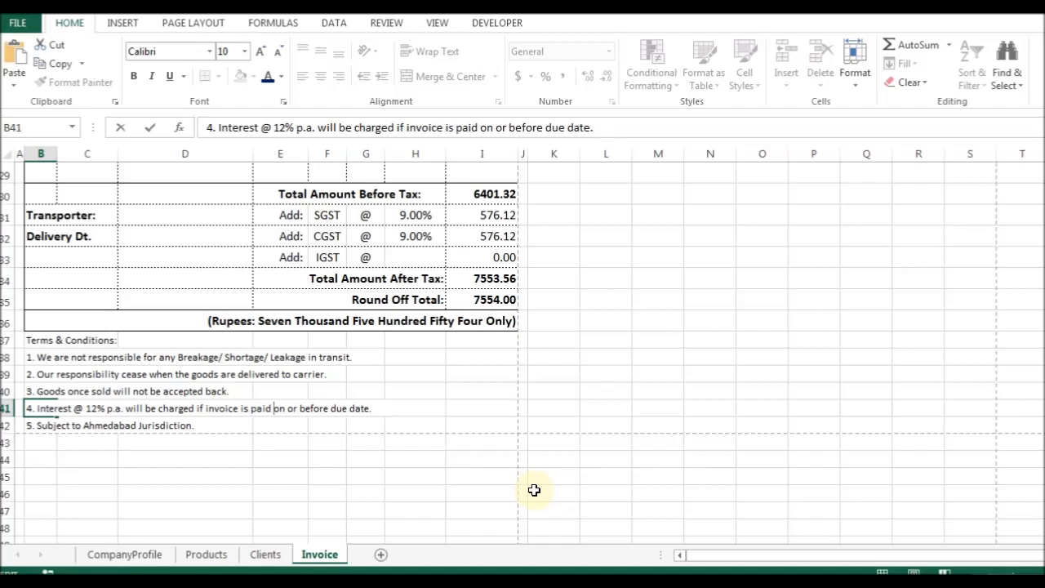
key("ctrl+shift+Right")
type("afte")
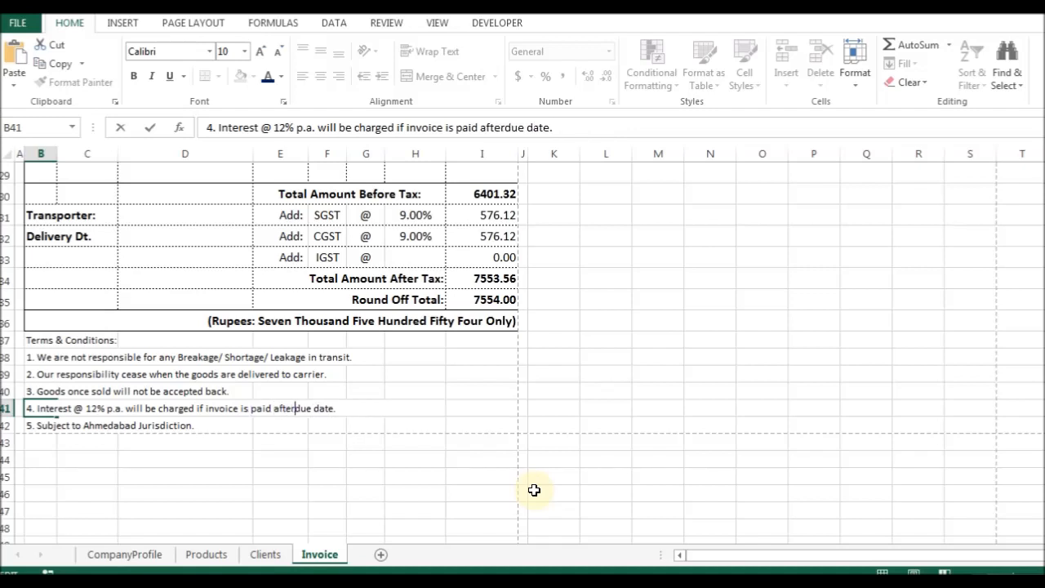
key("Return")
key("Return")
Check the finished terms against the invoice photo and select the terms block B37:G42.
key("Up")
key("Up")
key("Up")
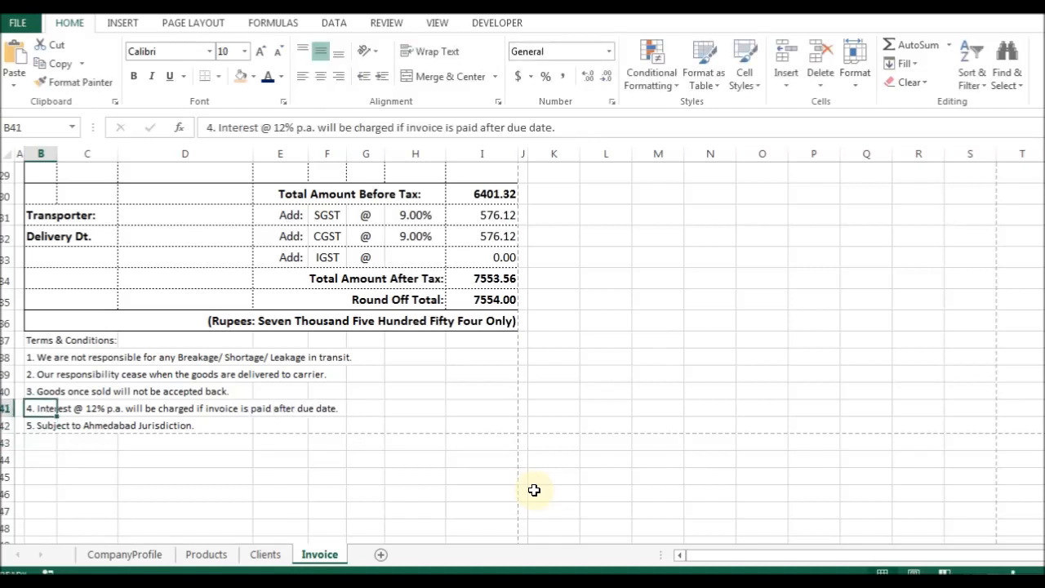
key("Down")
key("Right")
key("Right")
key("Right")
key("Right")
key("Down")
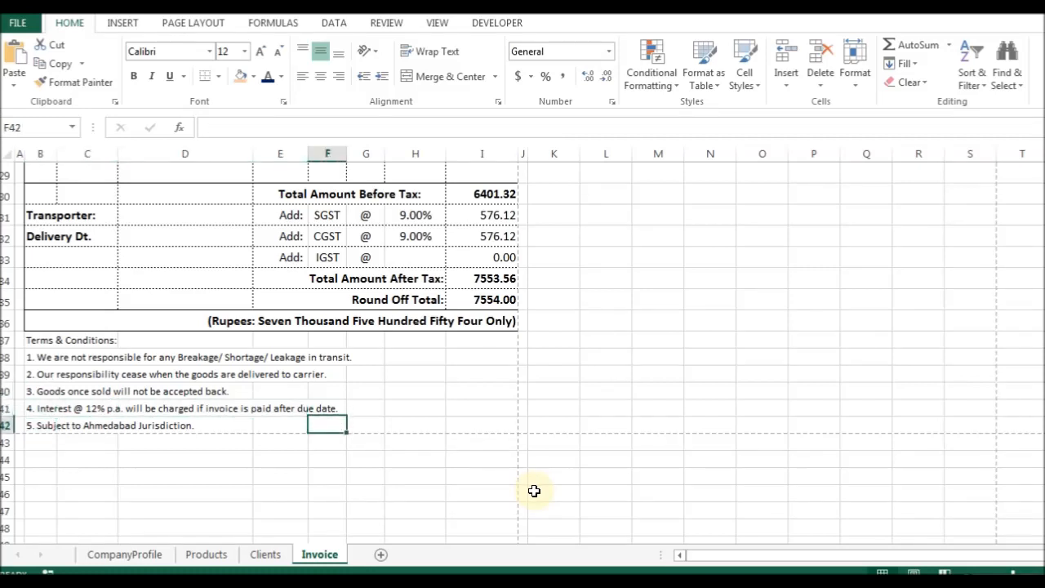
key("Right")
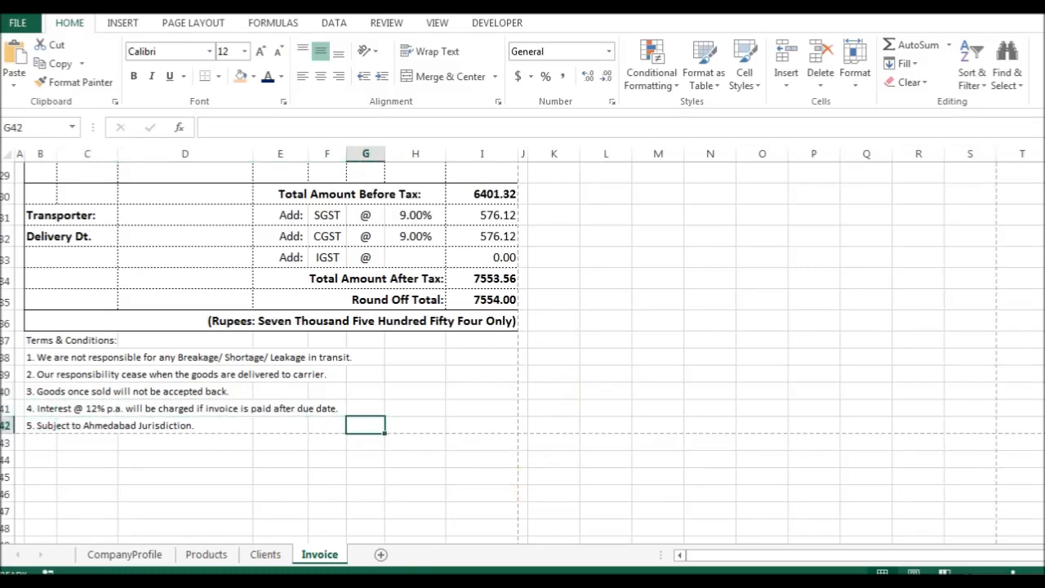
key("alt+Tab")
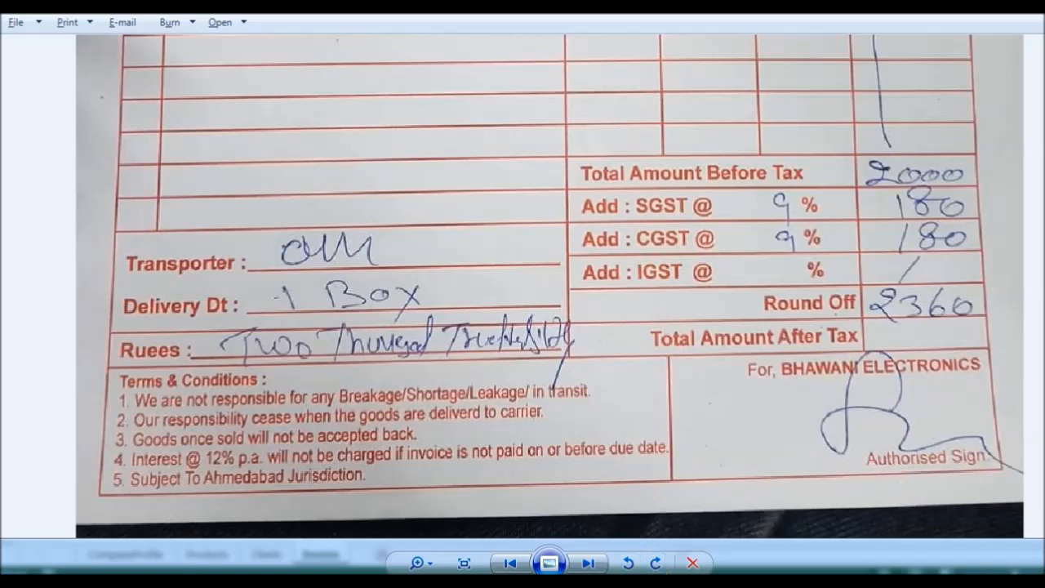
key("alt+Tab")
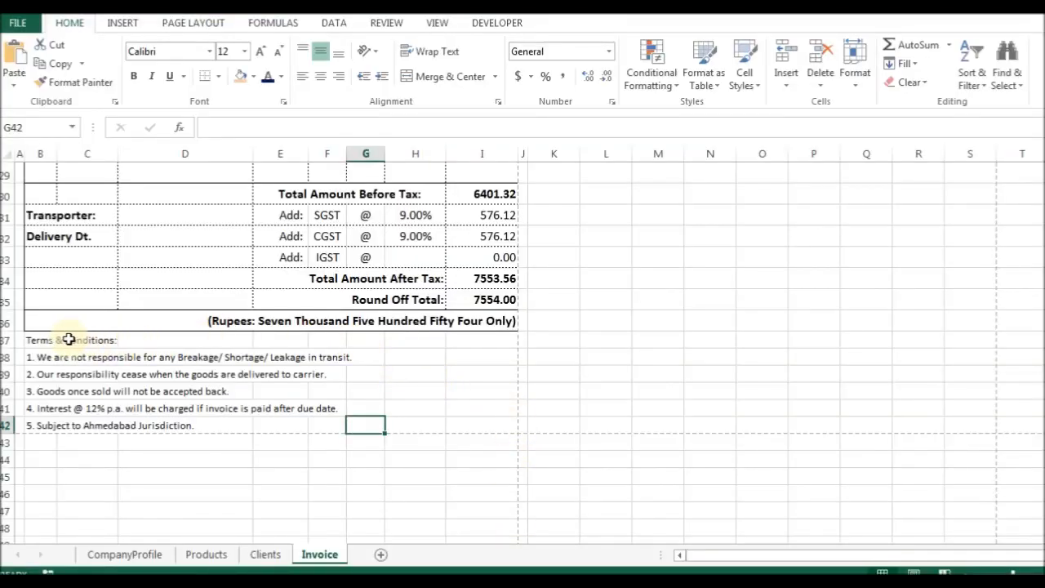
left_click_drag(36, 341, 367, 423)
Give the terms block B37:G42 an outline border.
key("ctrl+1")
key("b")
key("alt+o")
key("Return")
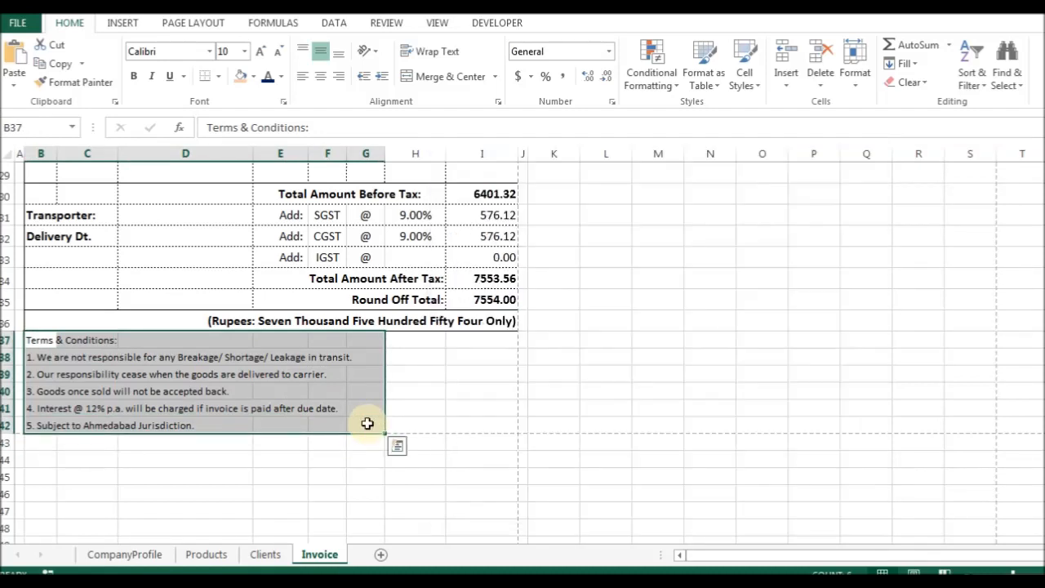
Merge the Terms & Conditions heading across B37:G37.
key("Up")
key("Down")
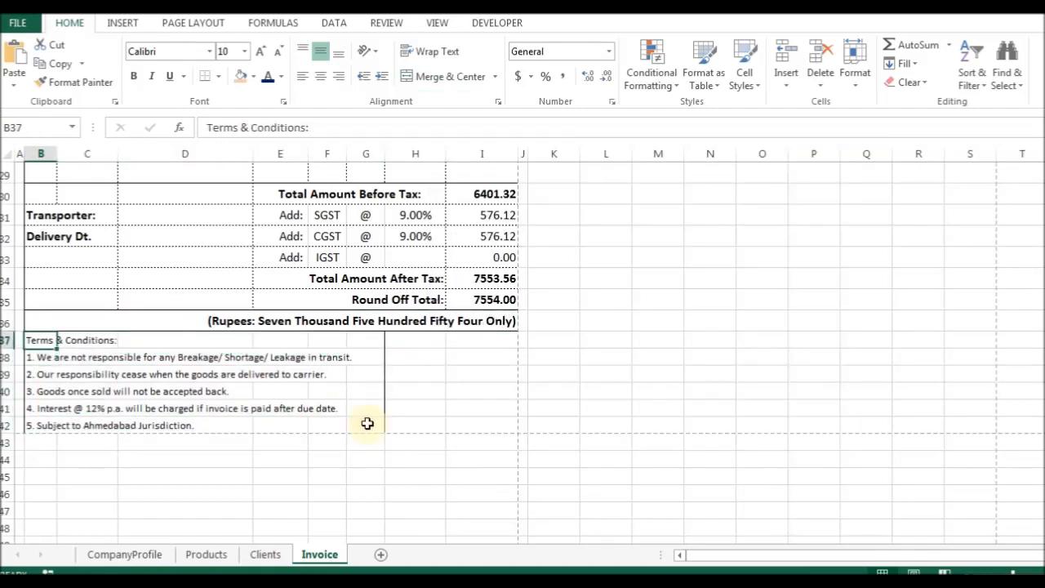
key("shift+Right")
key("shift+Right")
key("shift+Right")
key("shift+Right")
key("shift+Right")
key("ctrl+1")
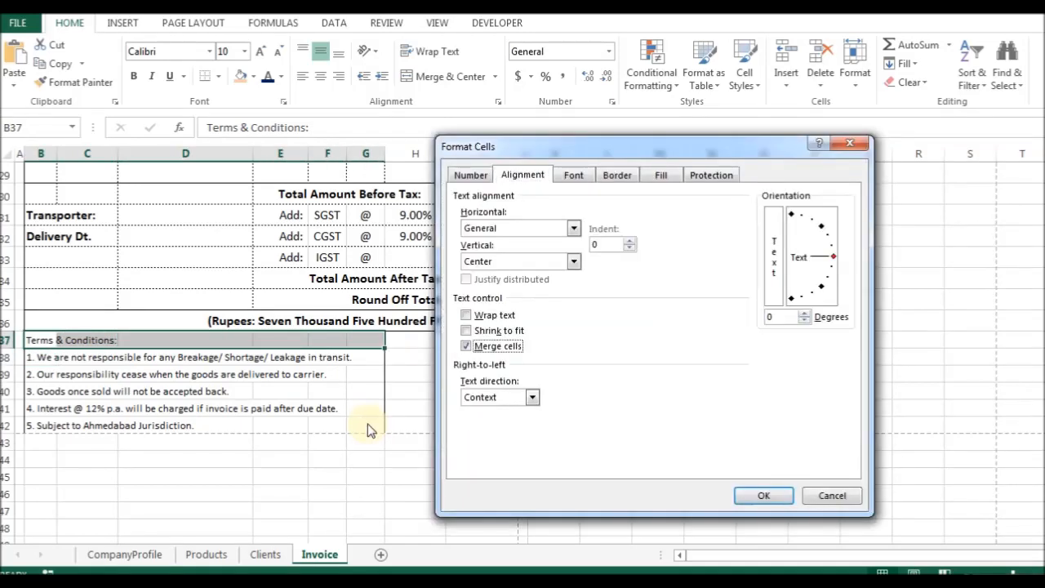
key("Return")
Merge each of the five clause rows 38–42 across columns B to G.
key("Down")
key("shift+Right")
key("shift+Right")
key("shift+Right")
key("shift+Right")
key("shift+Right")
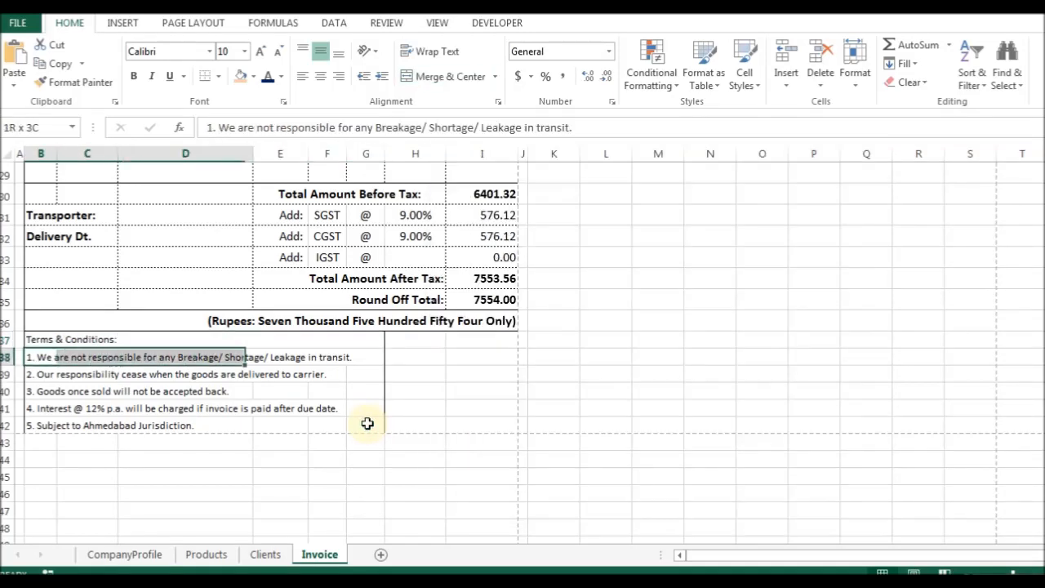
key("alt+h")
key("m")
key("m")
key("Down")
key("shift+Right")
key("shift+Right")
key("shift+Right")
key("shift+Right")
key("shift+Right")
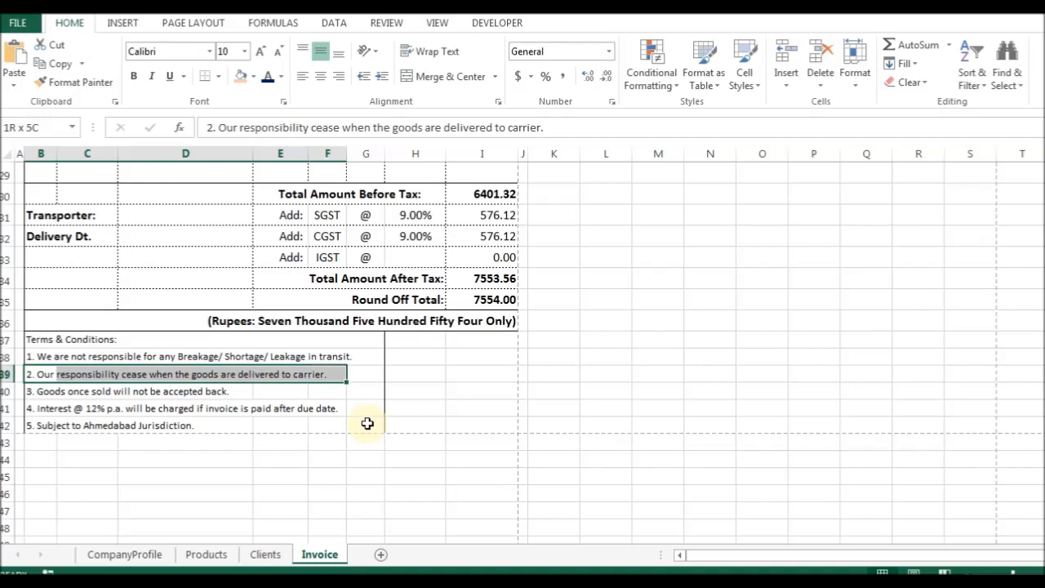
key("alt+h")
key("m")
key("m")
key("Down")
key("shift+Right")
key("shift+Right")
key("shift+Right")
key("shift+Right")
key("shift+Right")
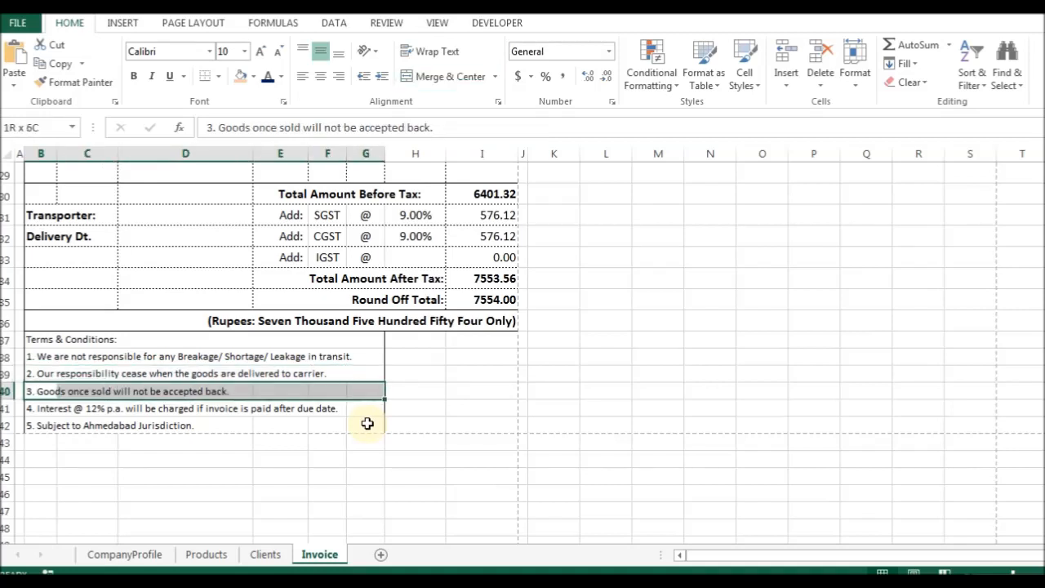
key("alt+h")
key("m")
key("m")
key("Down")
key("shift+Right")
key("shift+Right")
key("shift+Right")
key("shift+Right")
key("shift+Right")
key("shift+Right")
key("alt+h")
key("m")
key("m")
key("Down")
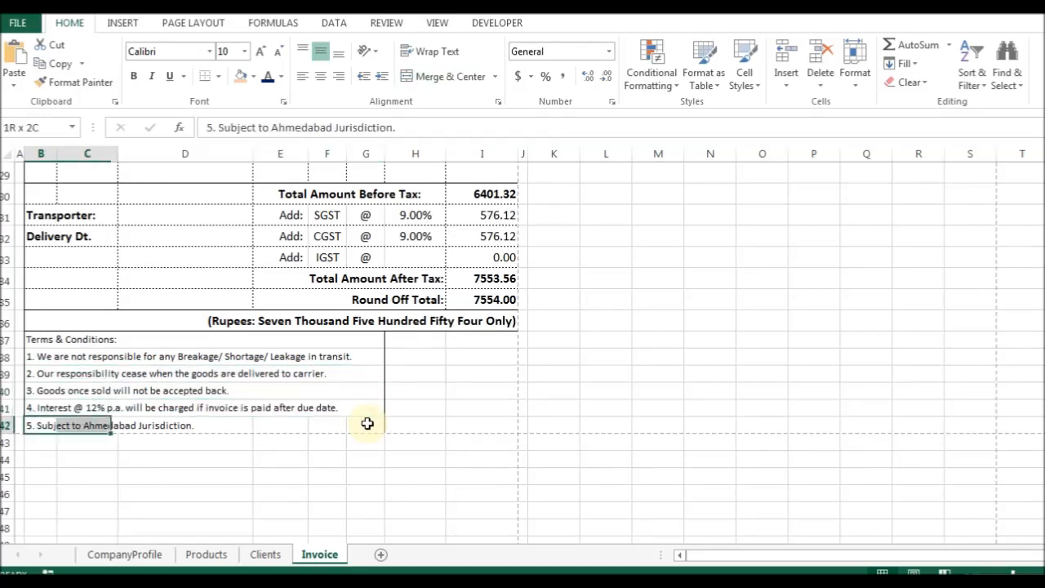
key("shift+Right")
key("shift+Right")
key("shift+Right")
key("shift+Right")
key("shift+Right")
key("alt+h")
Fill the whole terms block B37:G42 with a light orange colour.
key("m")
key("m")
key("shift+Up")
key("shift+Up")
key("shift+Up")
key("shift+Up")
key("shift+Up")
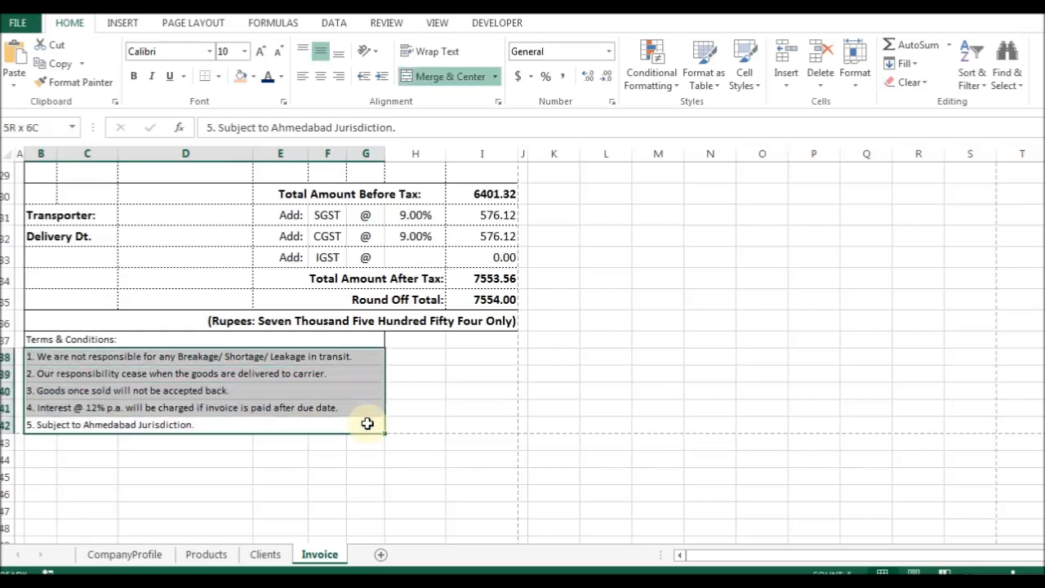
left_click(254, 75)
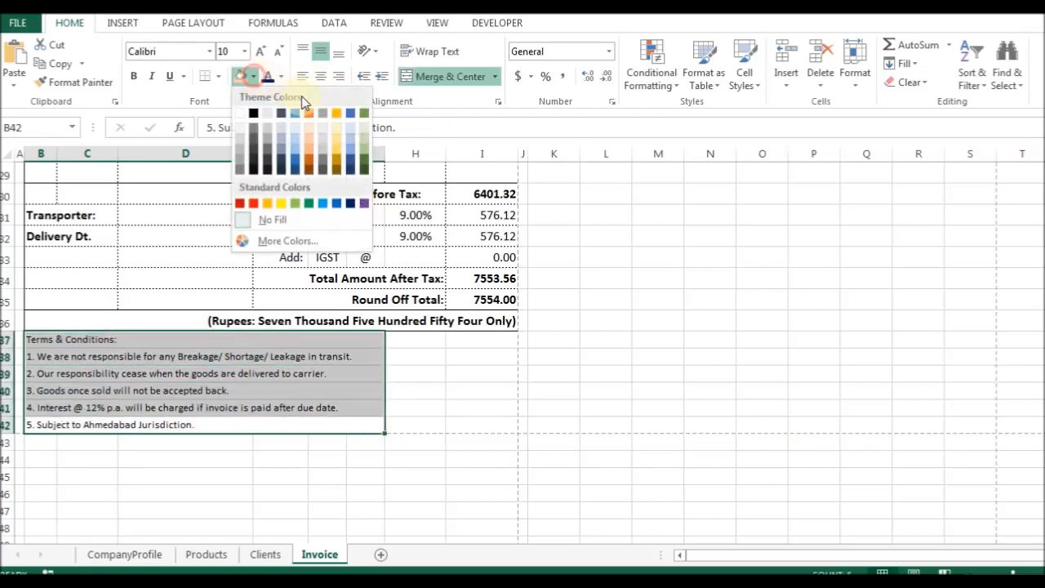
left_click(335, 128)
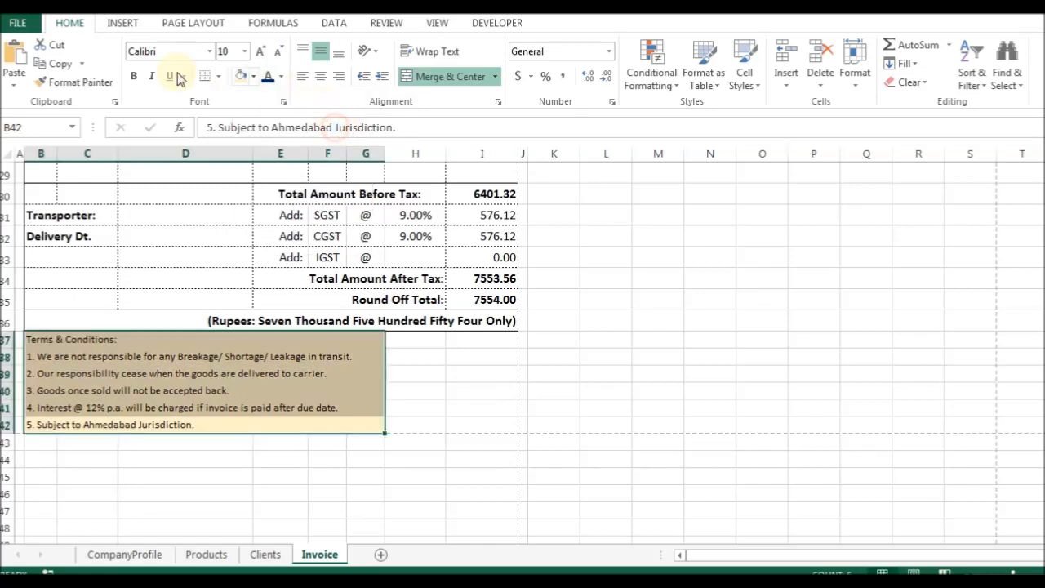
Make the terms and conditions text bold and dark red.
left_click(283, 81)
left_click(263, 218)
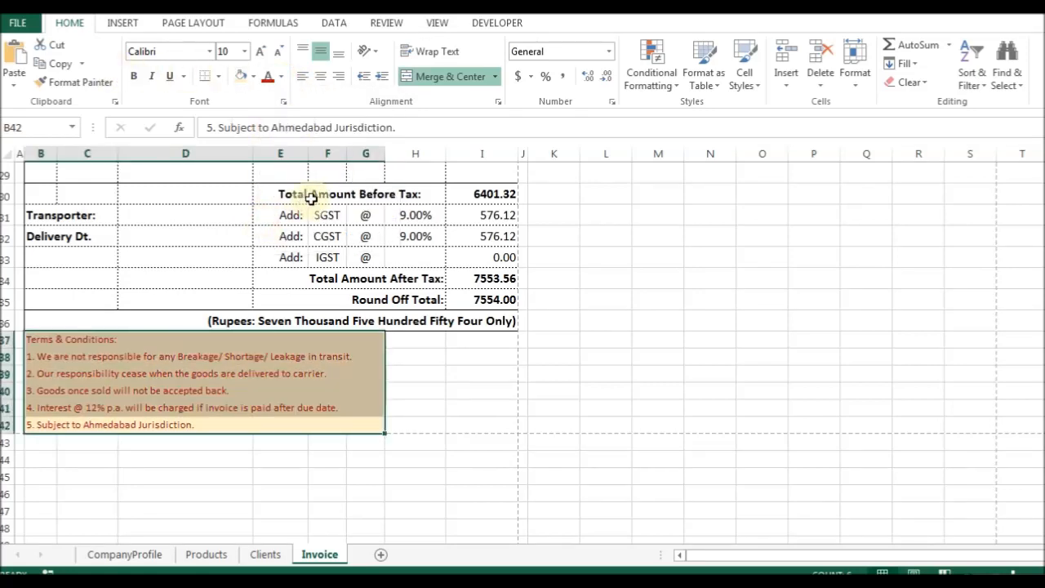
key("ctrl+b")
Enlarge the Terms & Conditions heading to size 12 and colour it dark blue.
key("Up")
key("Up")
key("Up")
key("Up")
key("Up")
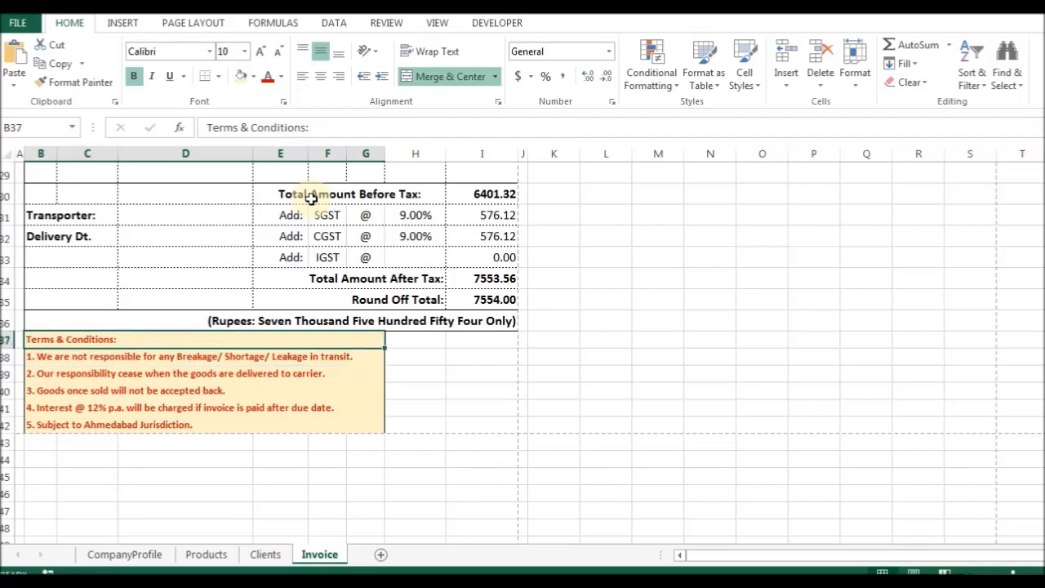
left_click(262, 54)
left_click(261, 53)
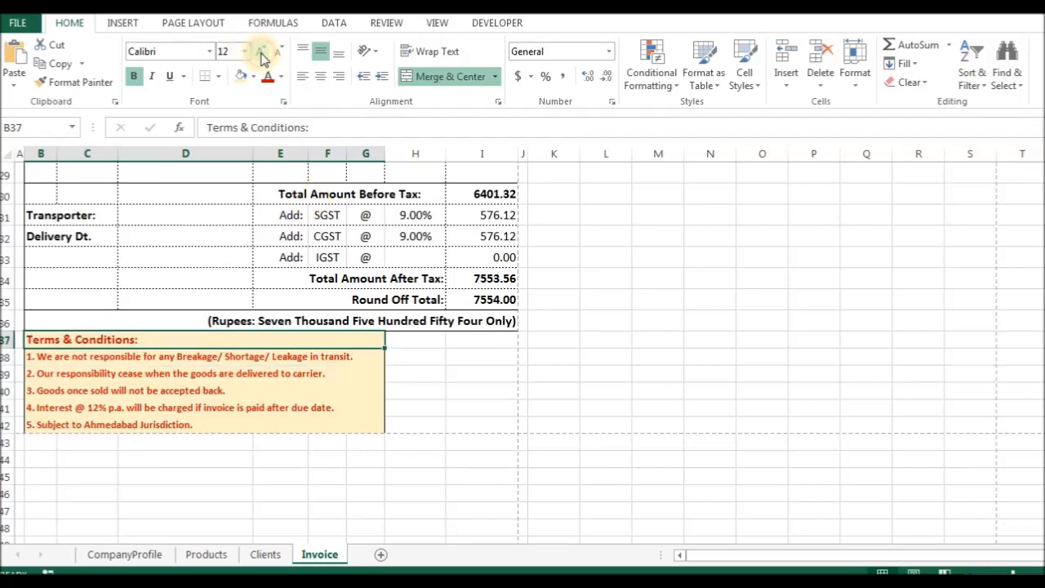
left_click(281, 77)
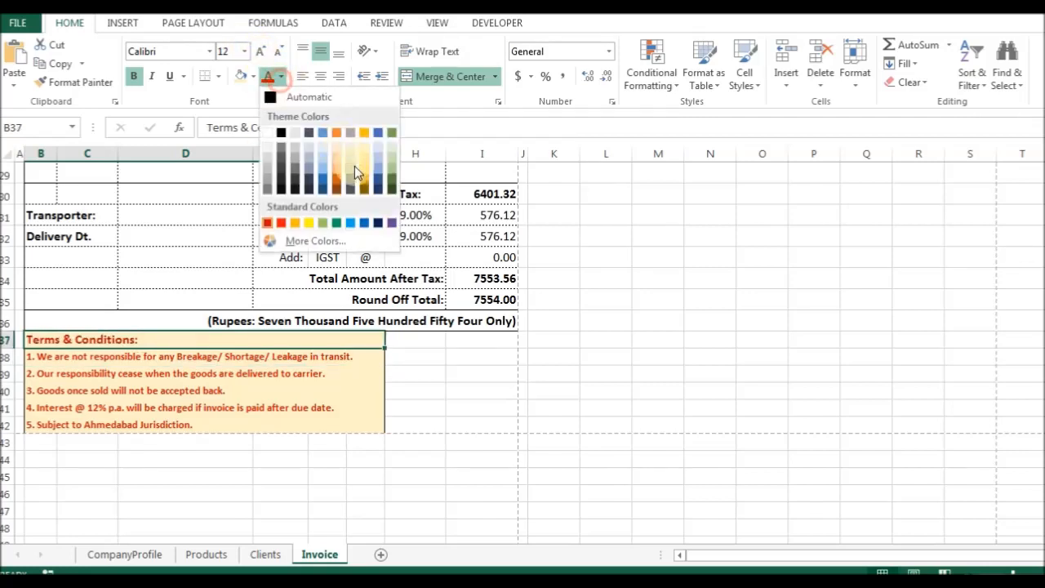
left_click(366, 222)
left_click_drag(414, 340, 482, 422)
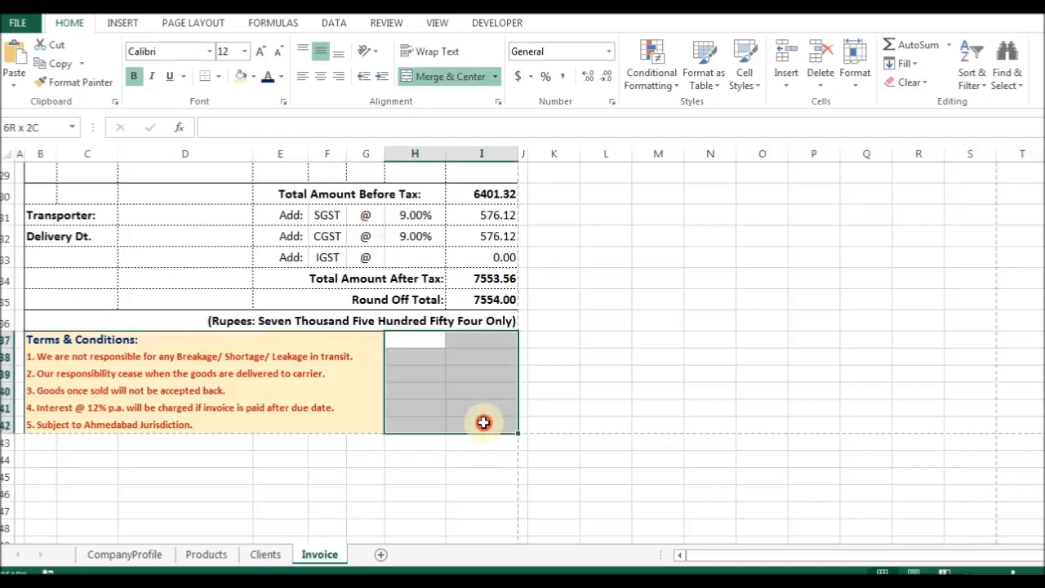
Enter the sign-off formula ="For, "&companyName in H37.
key("ctrl+1")
key("Escape")
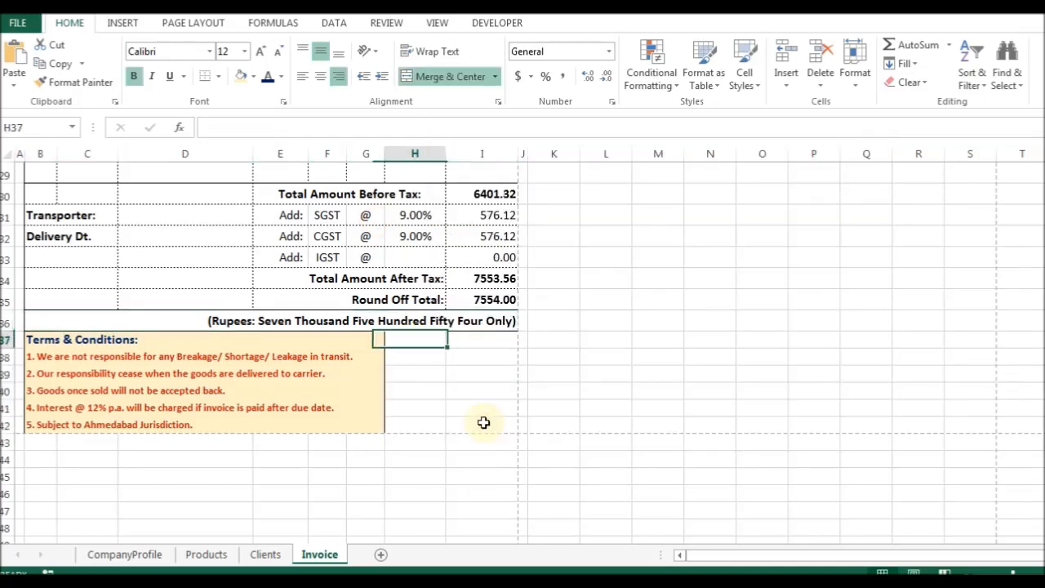
type("For")
key("BackSpace")
key("BackSpace")
key("BackSpace")
type("=For")
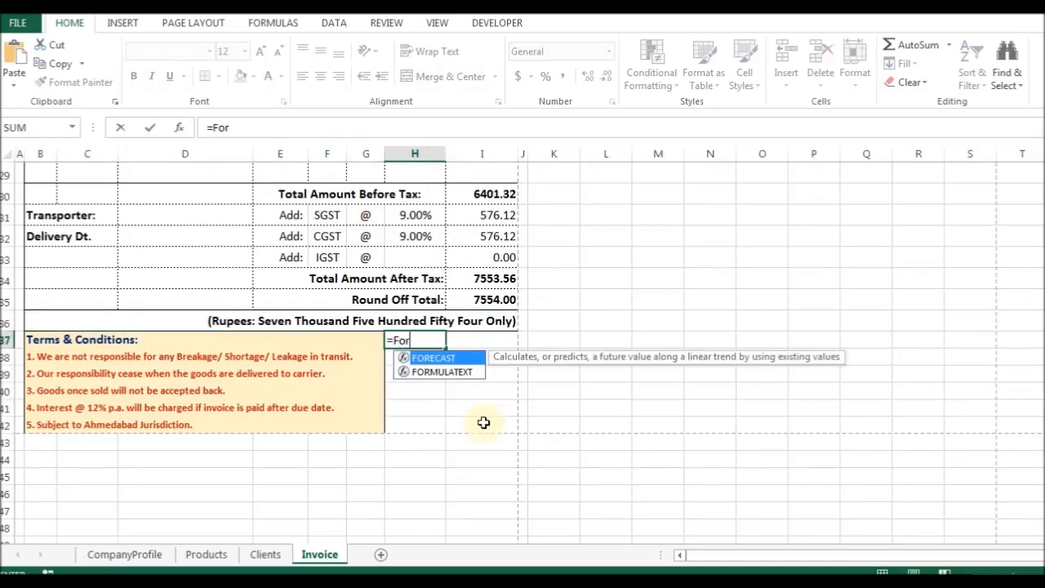
key("BackSpace")
key("BackSpace")
key("BackSpace")
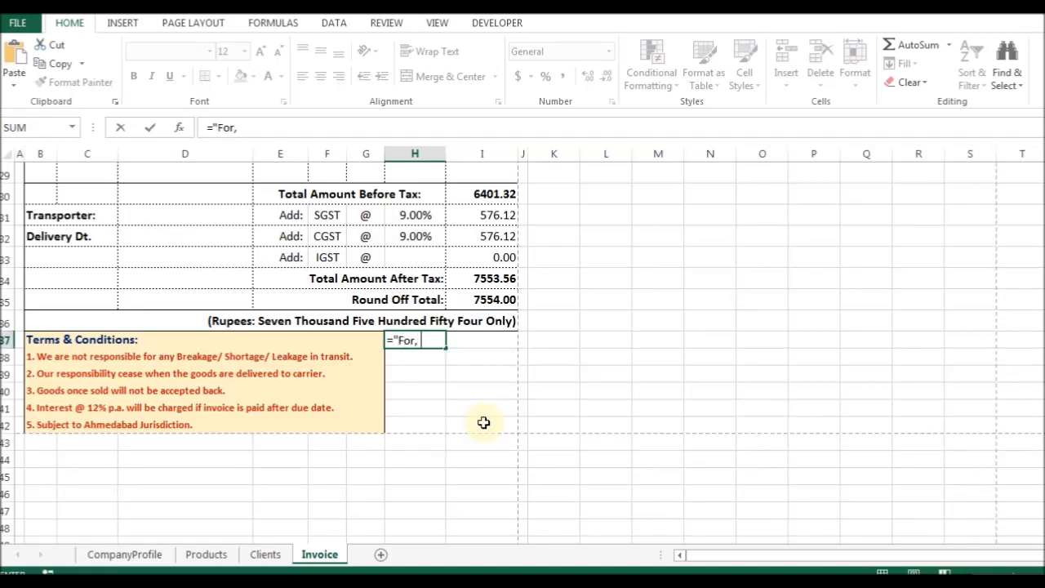
type("\"For, \"&compa")
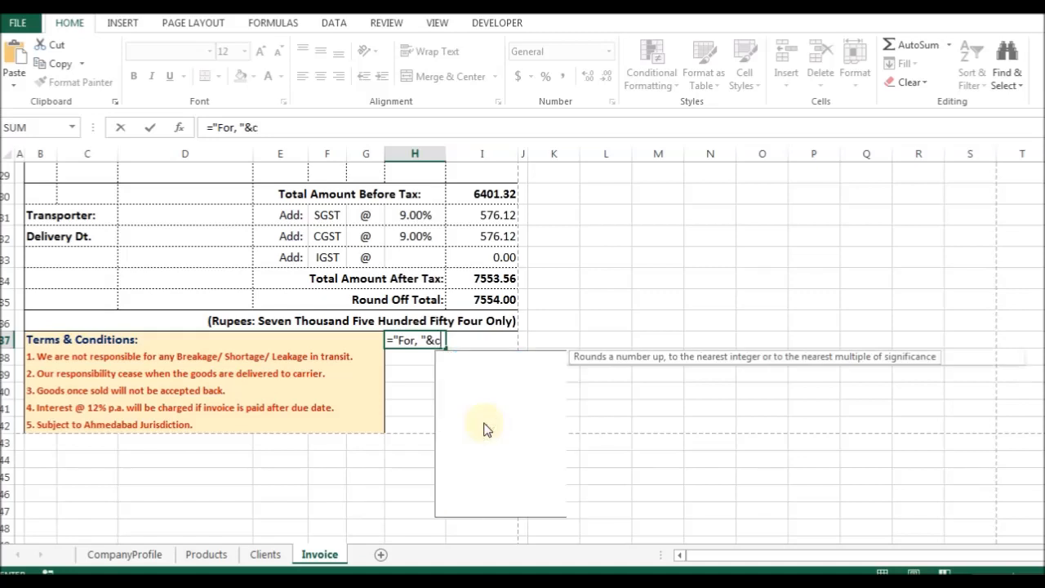
key("Return")
key("Up")
key("F2")
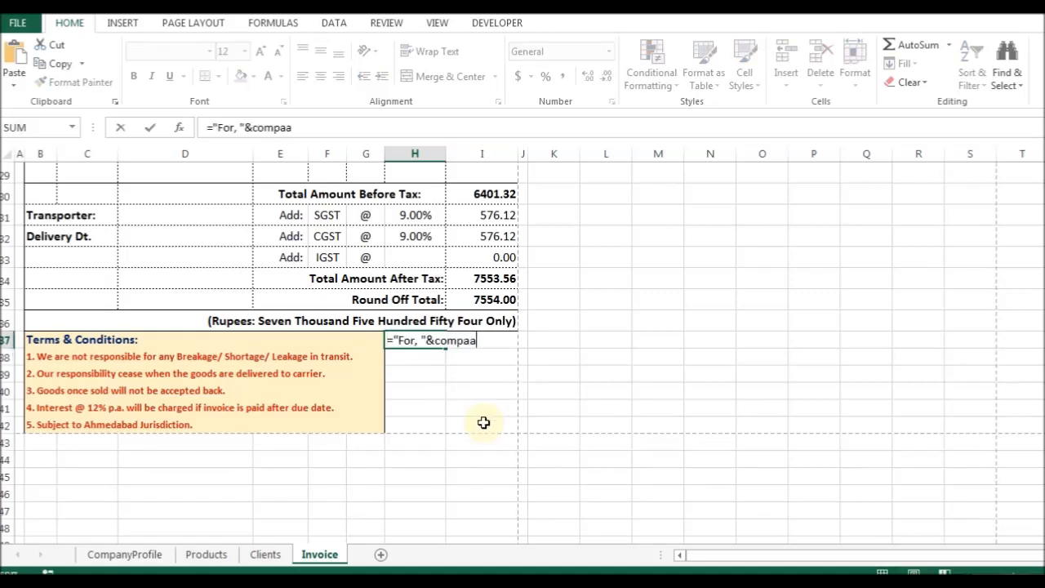
type("a")
key("BackSpace")
key("BackSpace")
key("Down")
key("Tab")
Wrap companyName in PROPER so the sign-off shows the company name in proper case.
key("ctrl+Return")
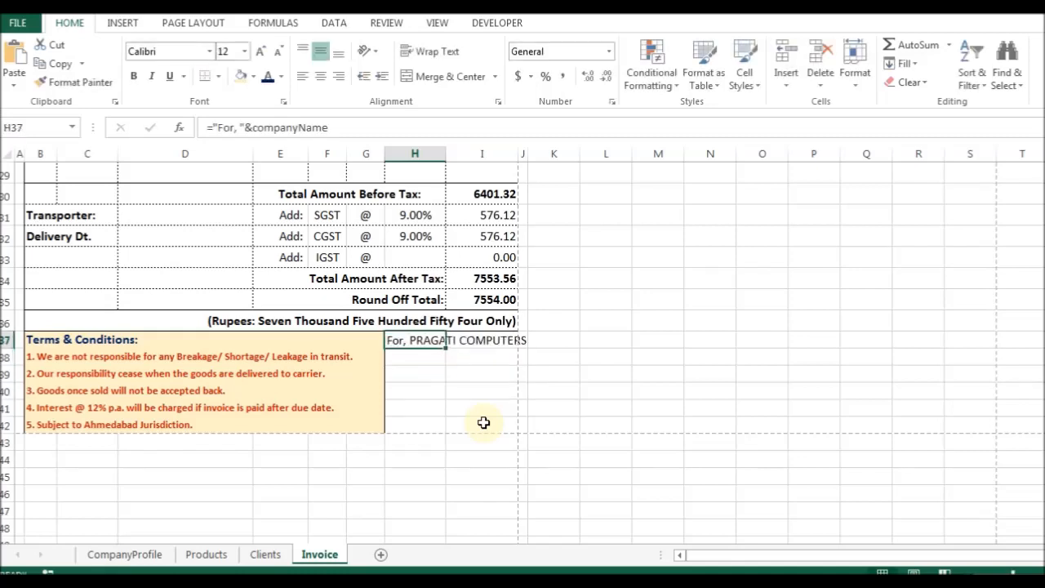
key("F2")
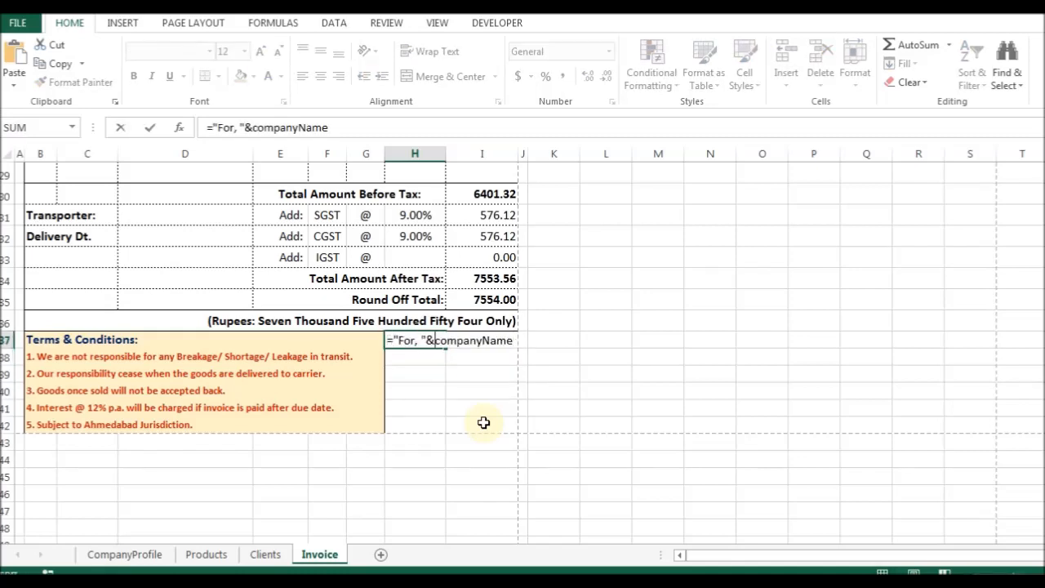
type("prop")
key("Tab")
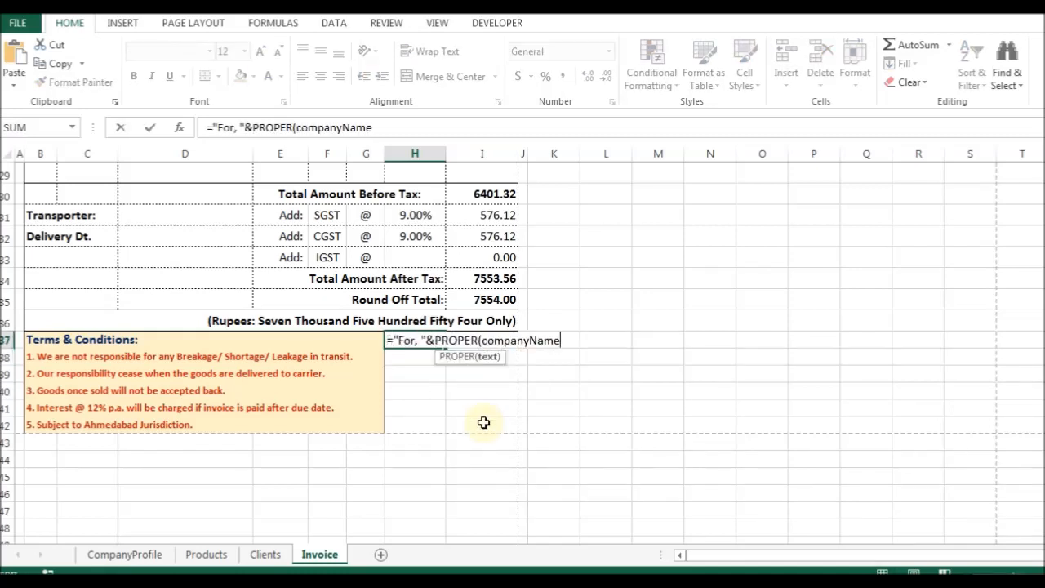
key("ctrl+Return")
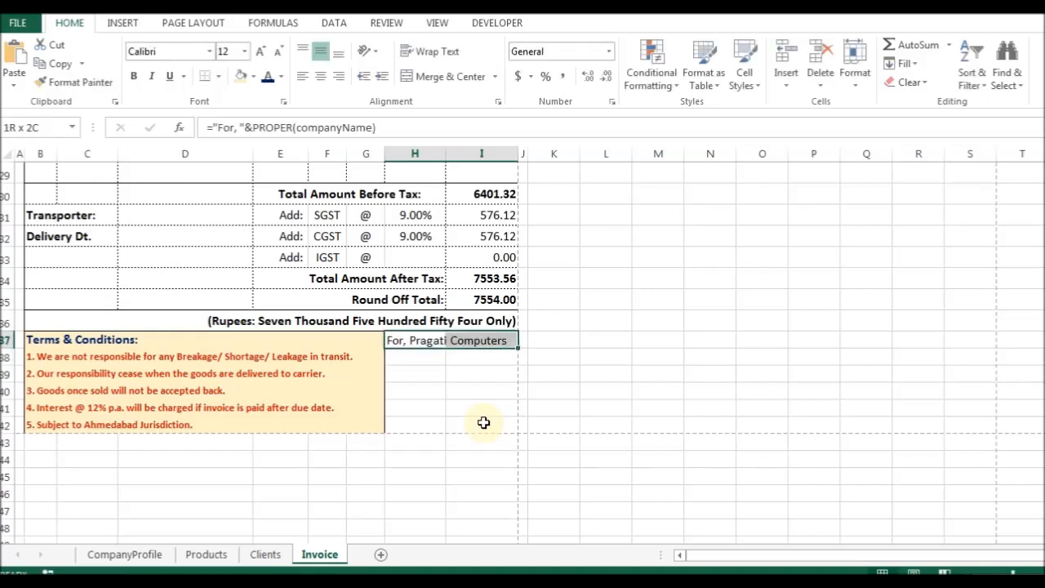
Merge and centre the sign-off across H37:I37 and make it bold.
key("ctrl+1")
key("Escape")
key("alt+h")
key("m")
key("c")
key("ctrl+b")
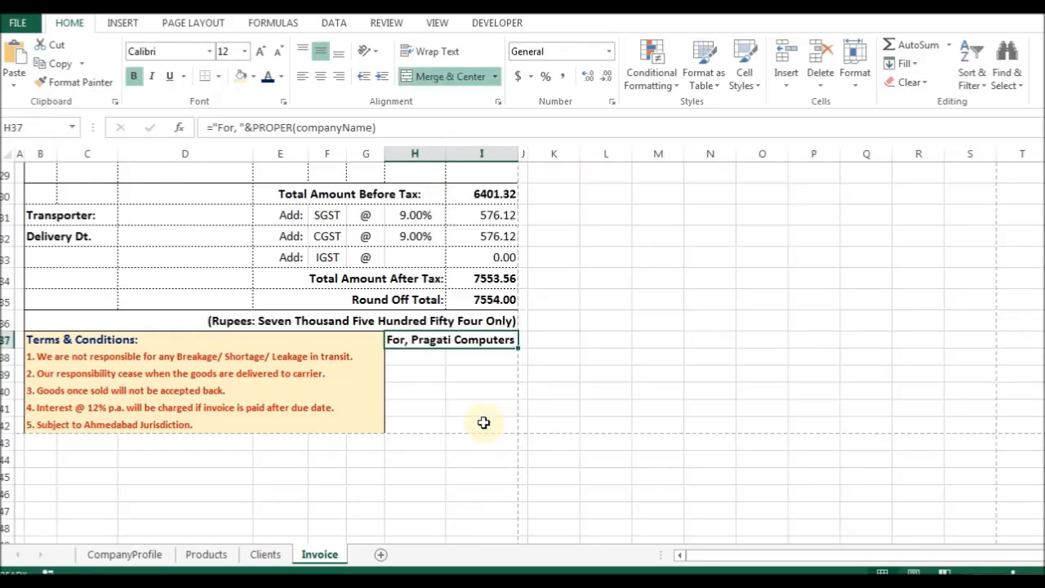
key("ctrl+1")
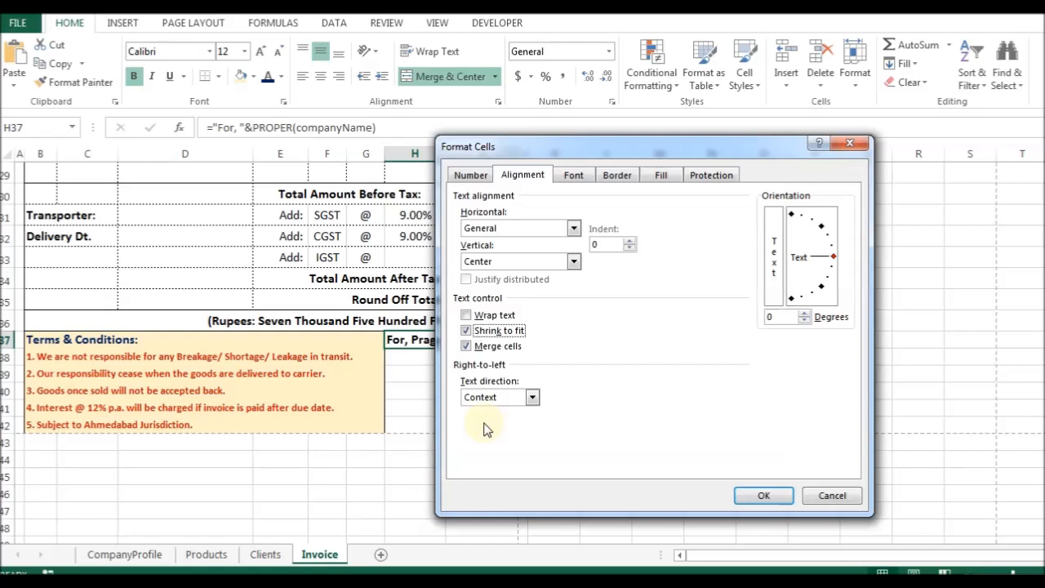
key("Return")
Copy the sign-off cell to H42 and replace its text with 'Authorized Signatory'.
key("ctrl+c")
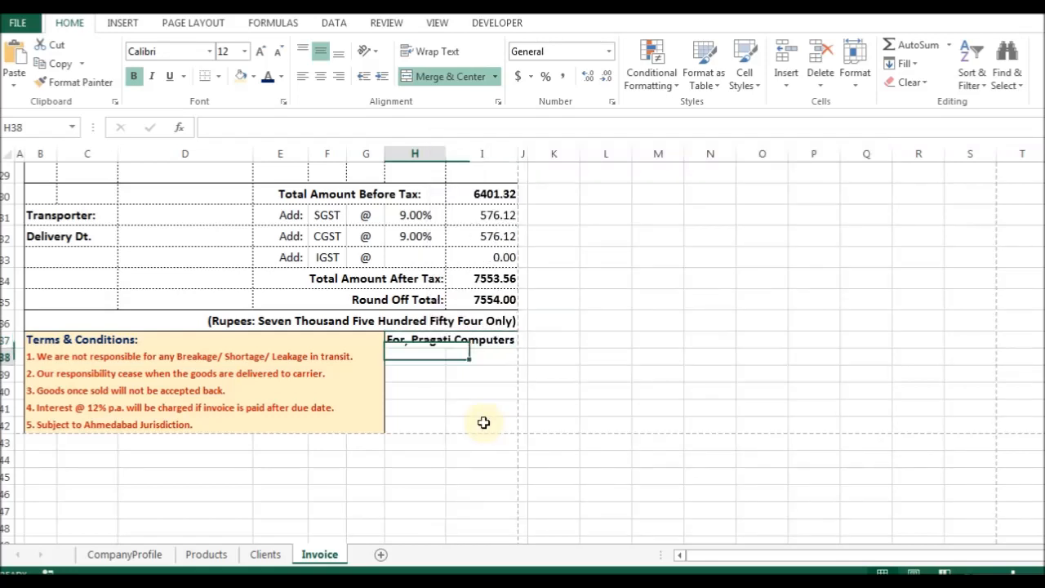
key("Down")
key("Down")
key("Down")
key("Down")
key("Down")
key("Return")
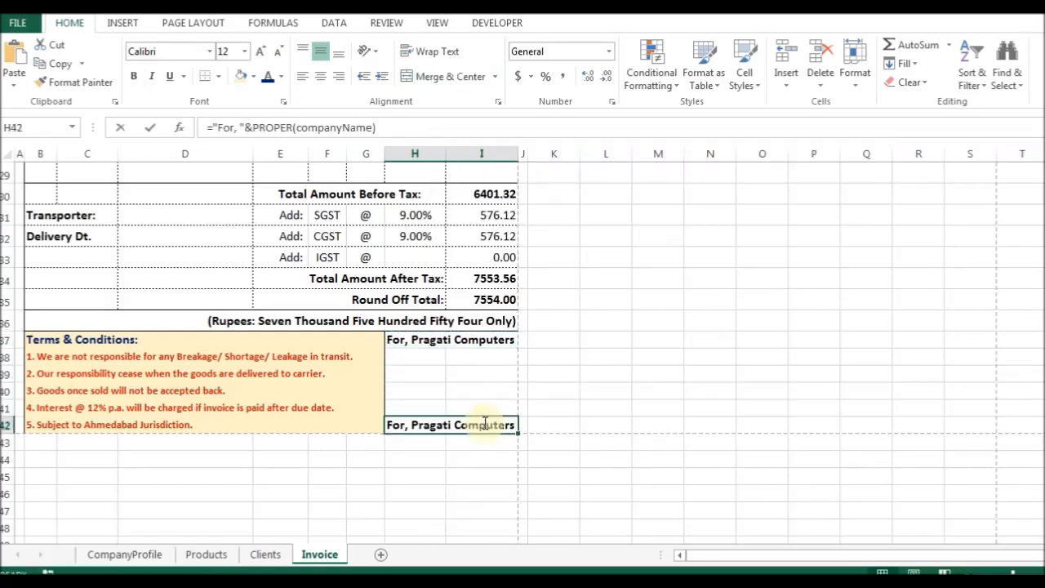
type("Authorized Signatory")
key("ctrl+Return")
Centre the Authorized Signatory text and add borders to the H37:H42 signature area.
key("ctrl+1")
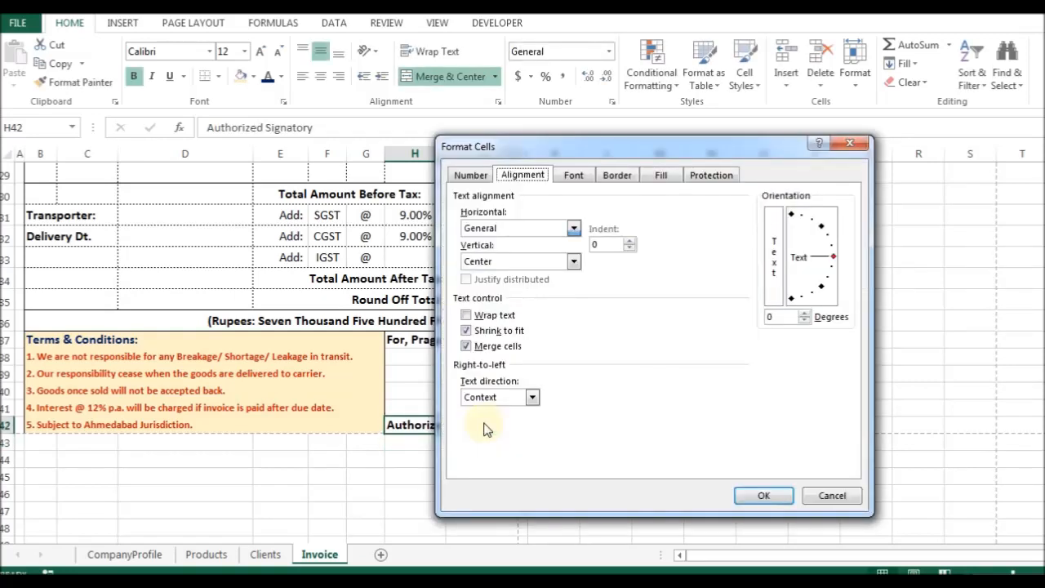
key("c")
key("Return")
key("Return")
key("Up")
key("Down")
key("ctrl+1")
key("b")
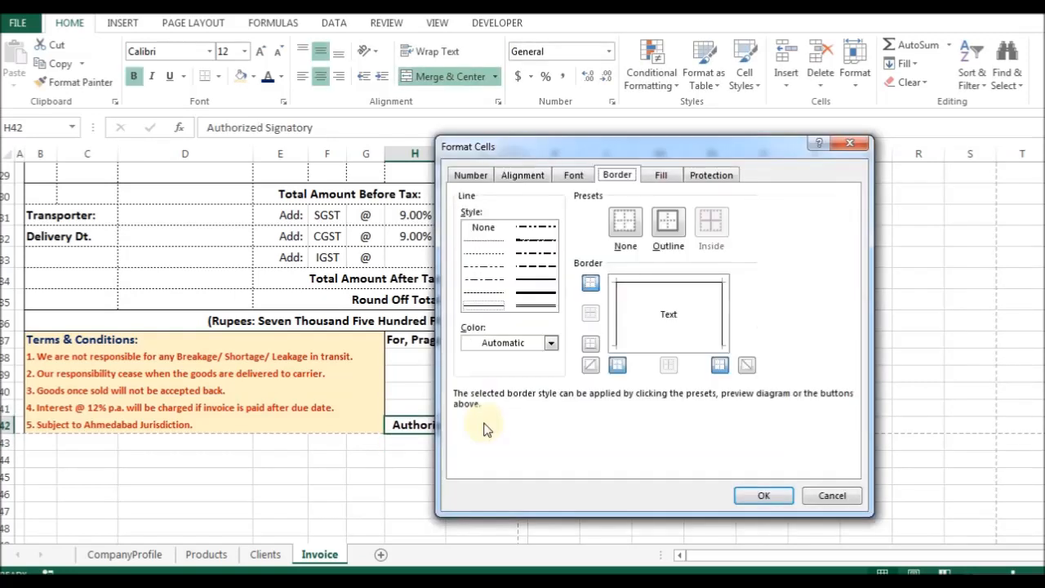
key("Escape")
key("shift+Up")
key("shift+Up")
key("shift+Up")
key("shift+Up")
key("shift+Up")
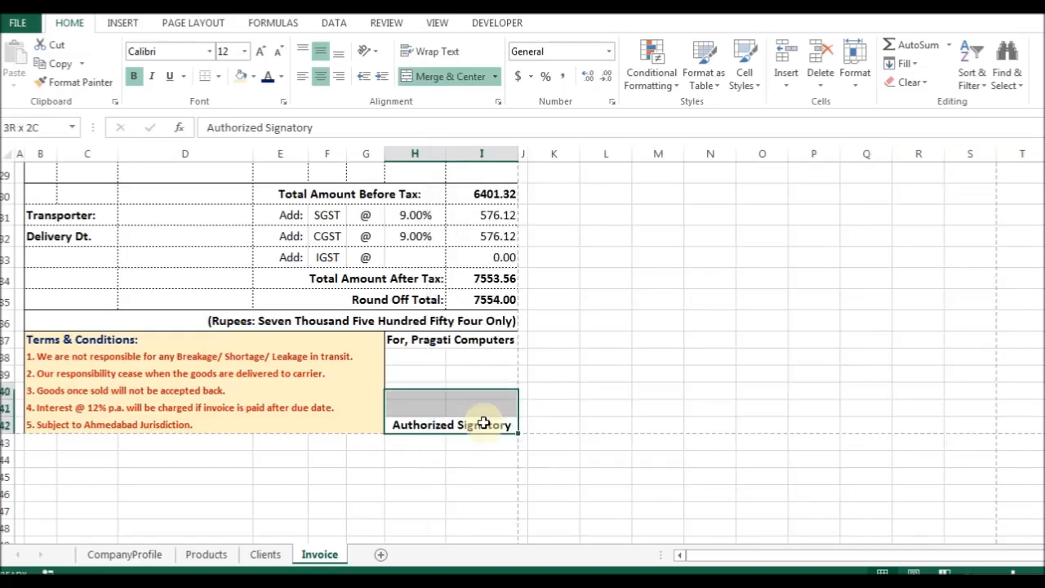
key("ctrl+1")
key("Return")
key("Up")
key("Down")
key("Left")
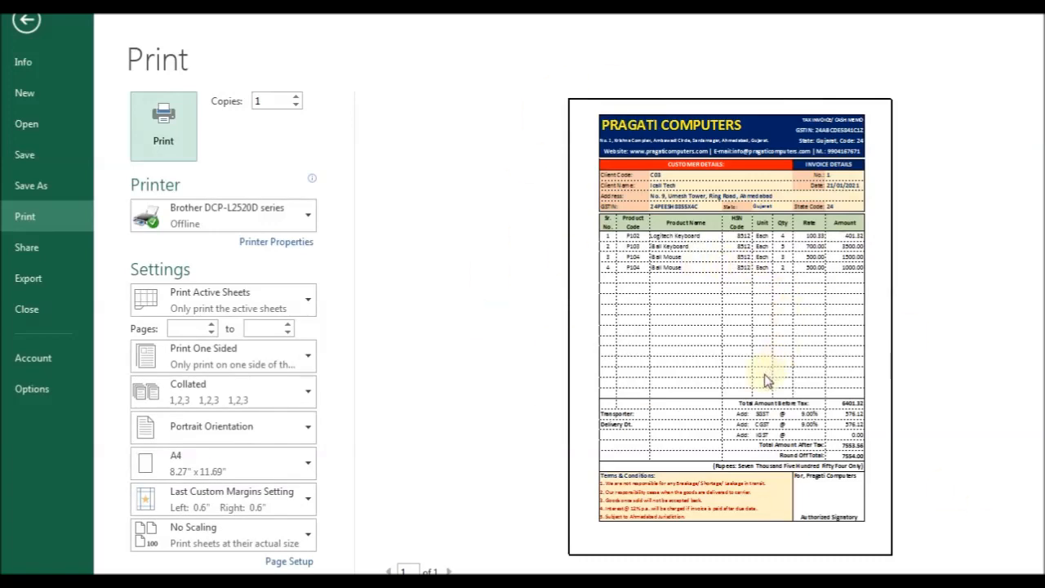
Exit the print preview and give B29:D29 a solid-line bottom border.
key("Escape")
scroll(84, 276, "up", 1)
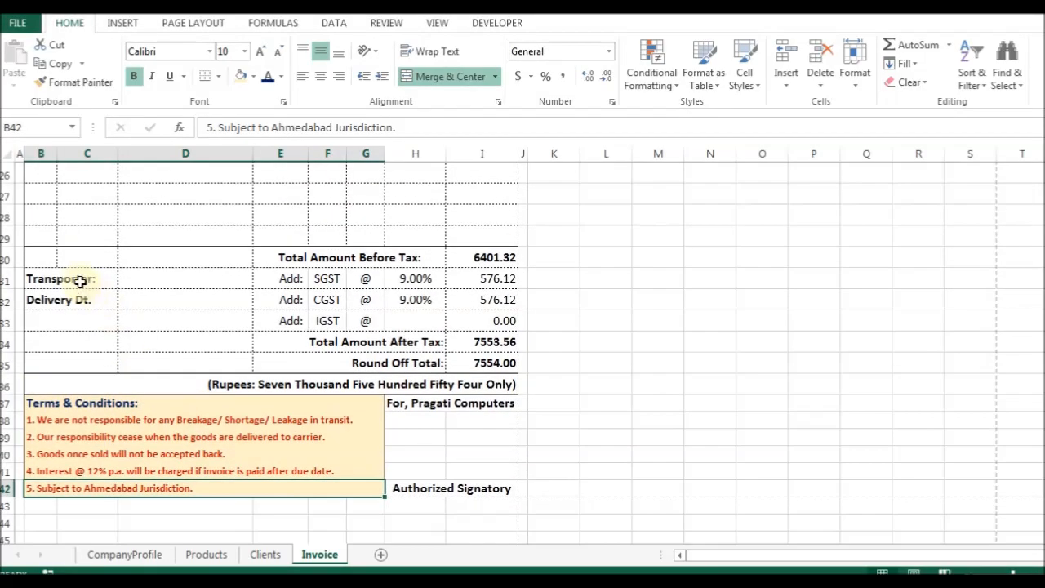
left_click(45, 255)
left_click_drag(40, 235, 237, 237)
key("ctrl+1")
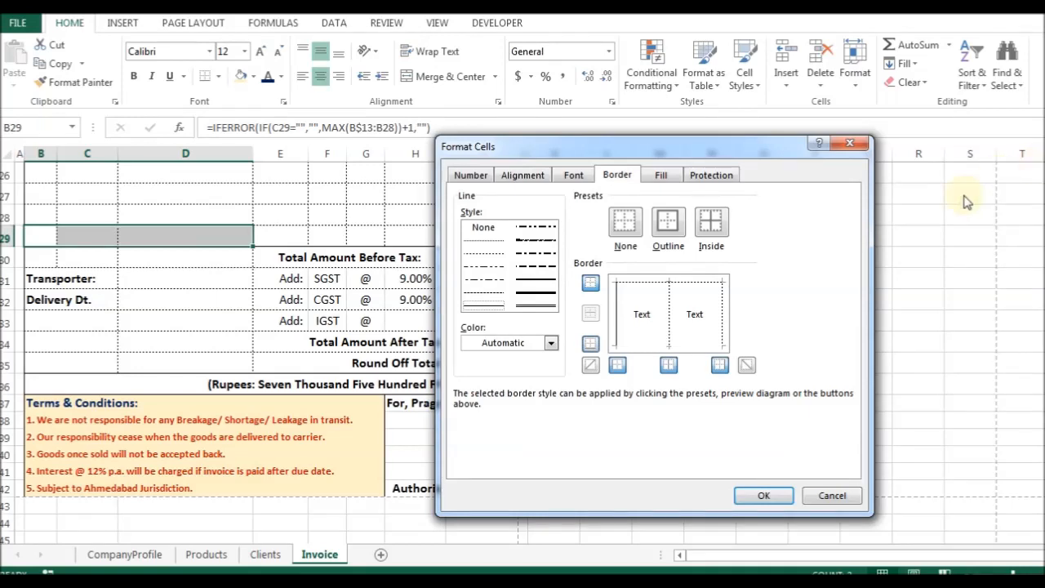
left_click(482, 253)
left_click(590, 342)
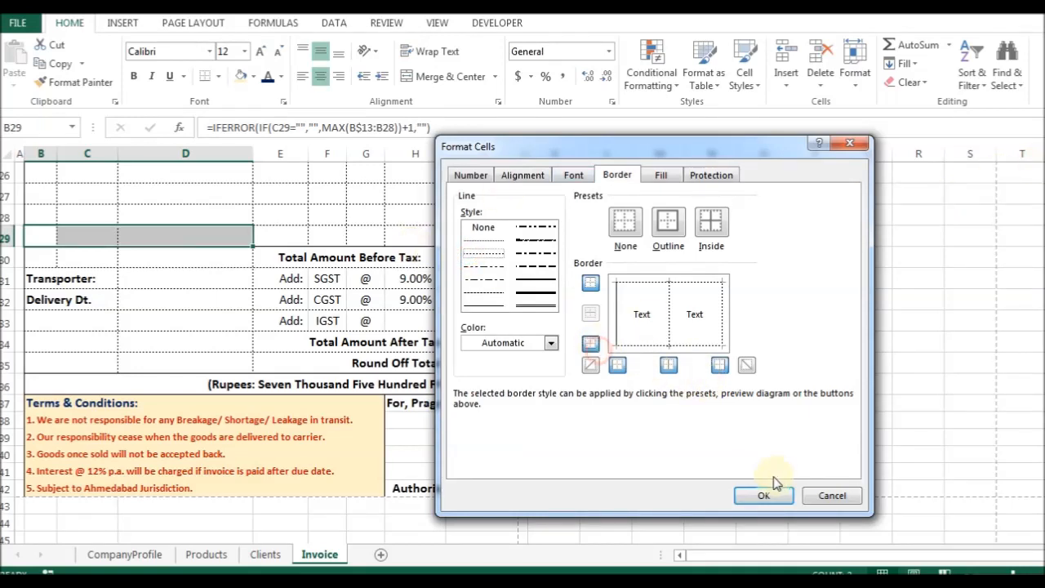
left_click(761, 494)
Inspect the totals area by selecting E30:I35 and cells C30:D30.
left_click(161, 257)
scroll(270, 343, "up", 2)
scroll(307, 357, "down", 1)
left_click_drag(280, 324, 502, 434)
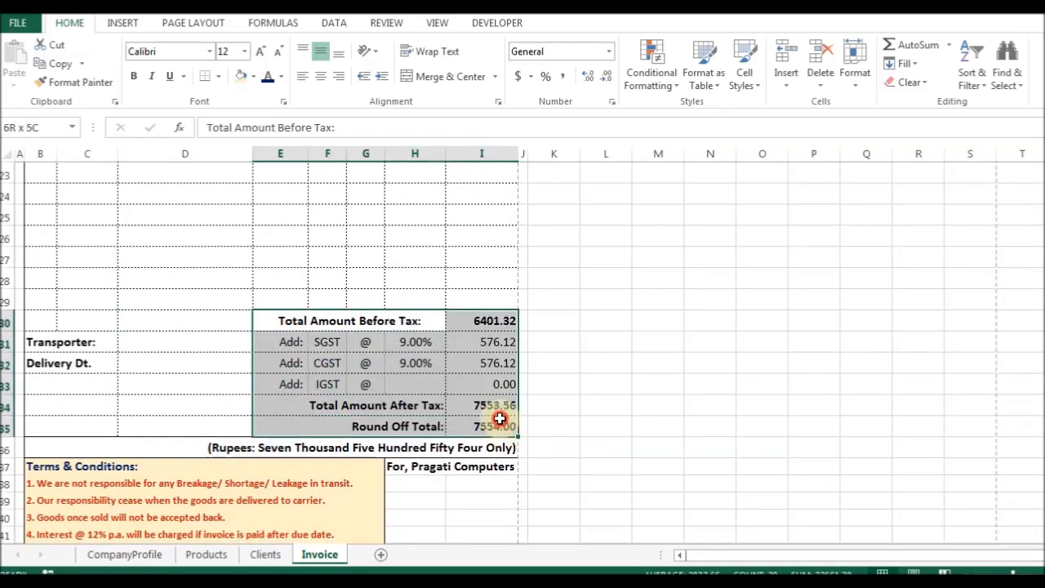
left_click_drag(500, 418, 500, 418)
left_click(74, 379)
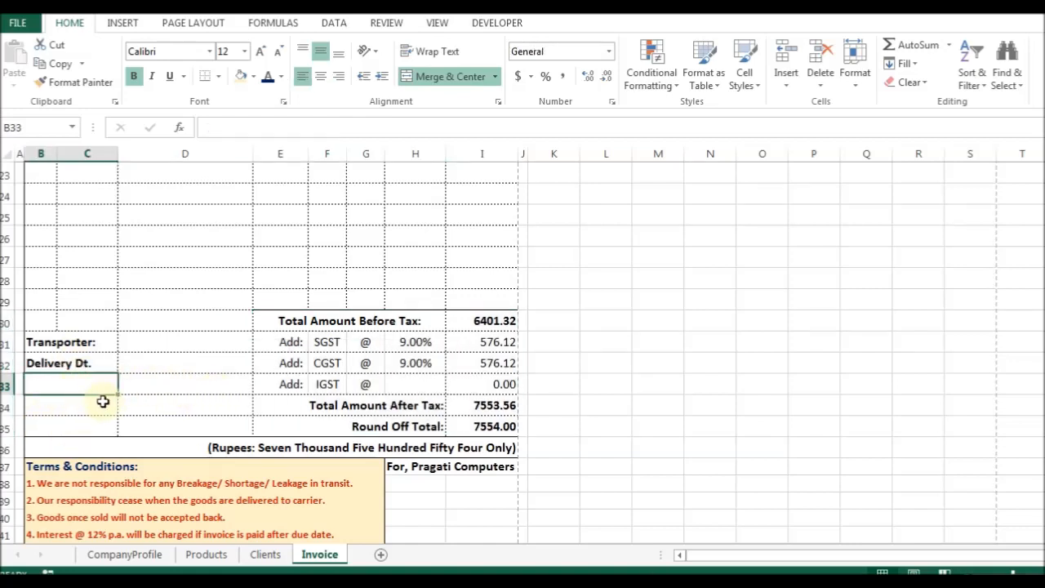
left_click_drag(210, 322, 59, 320)
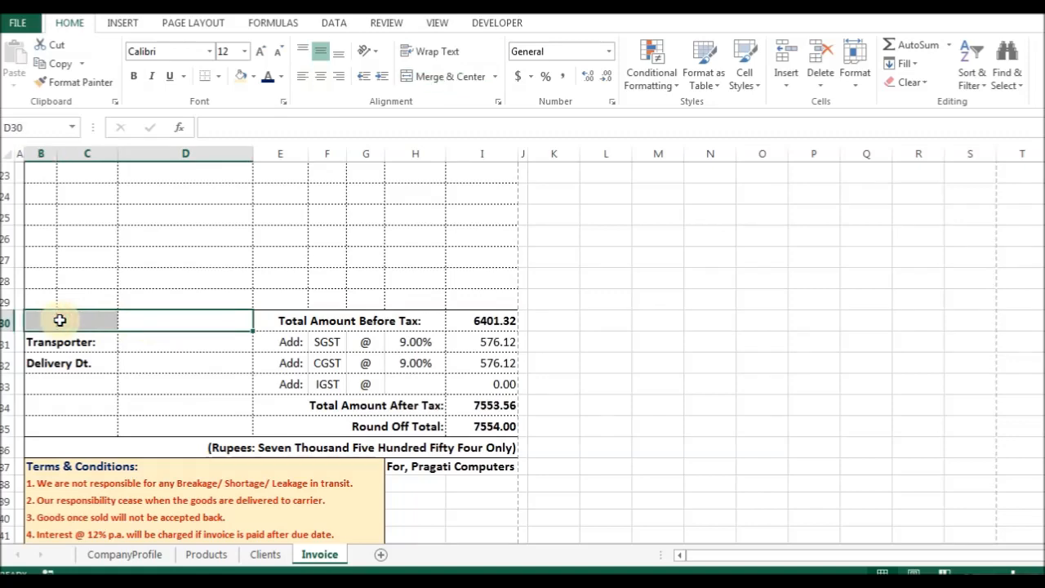
scroll(180, 336, "up", 3)
Center the HSN codes in cells E14:E29.
left_click(188, 335)
scroll(196, 316, "up", 3)
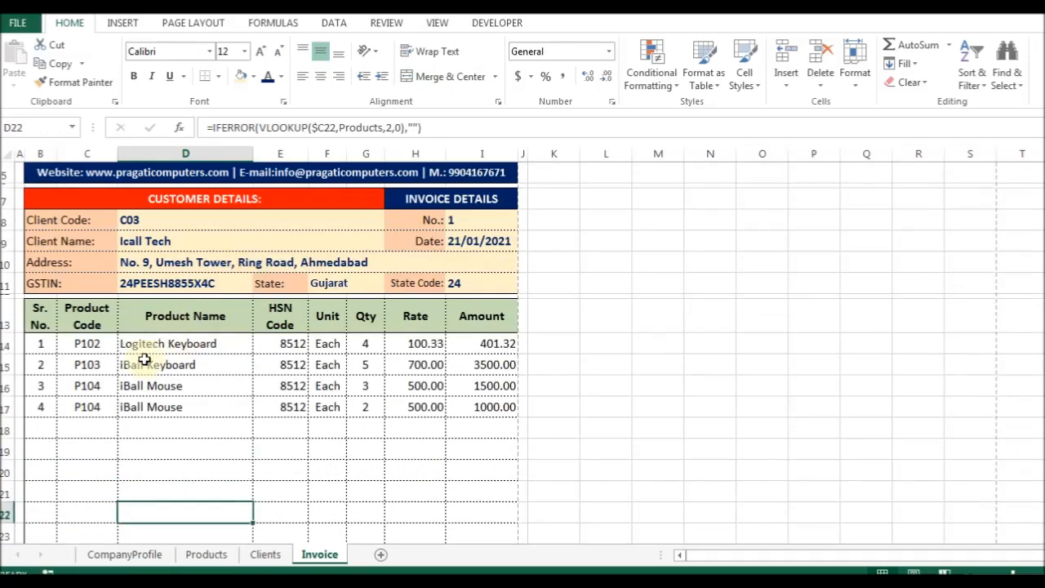
left_click(88, 343)
left_click(168, 343)
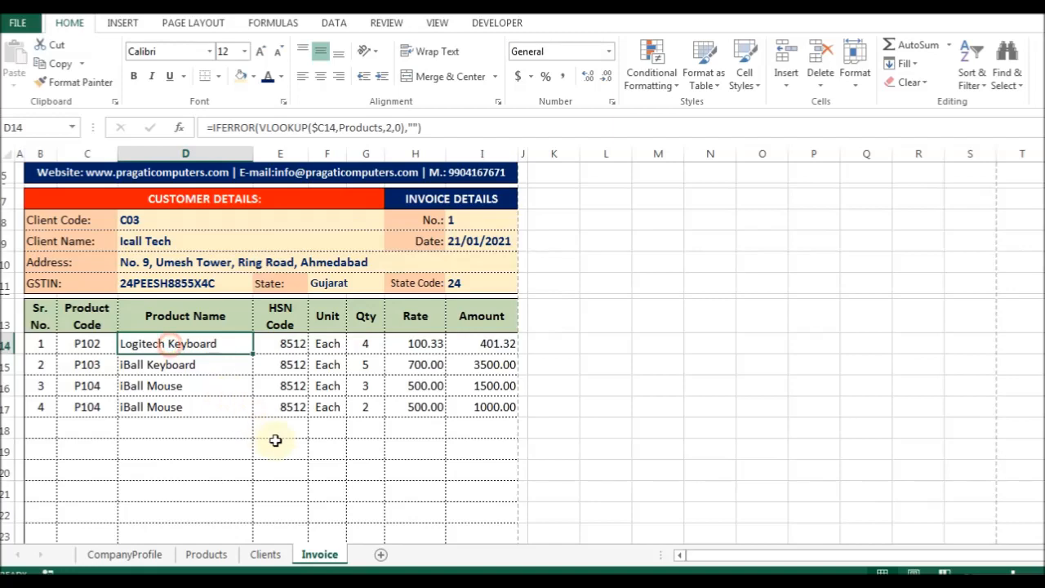
scroll(275, 439, "down", 1)
left_click_drag(280, 306, 284, 355)
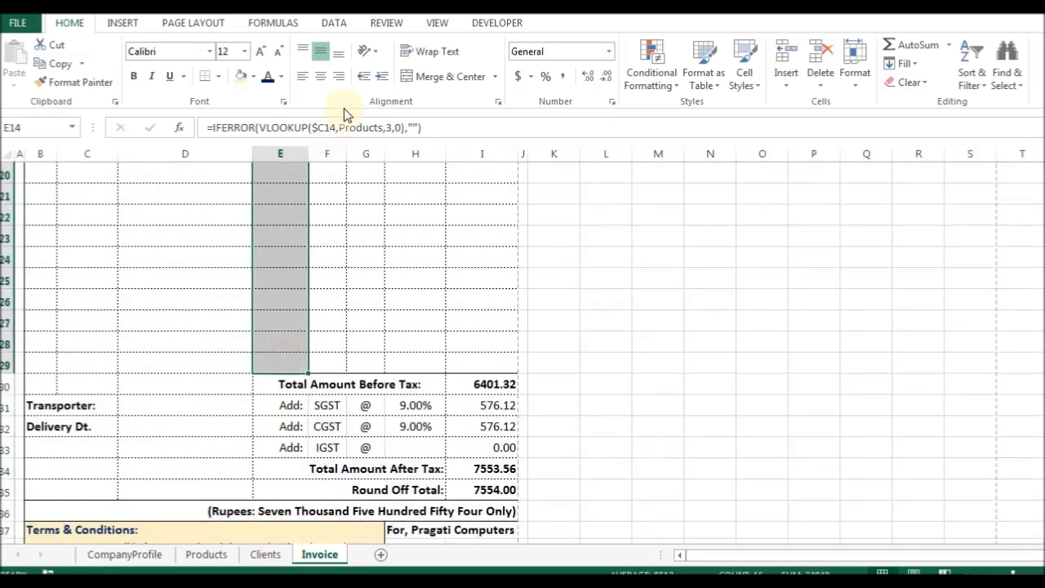
left_click(321, 76)
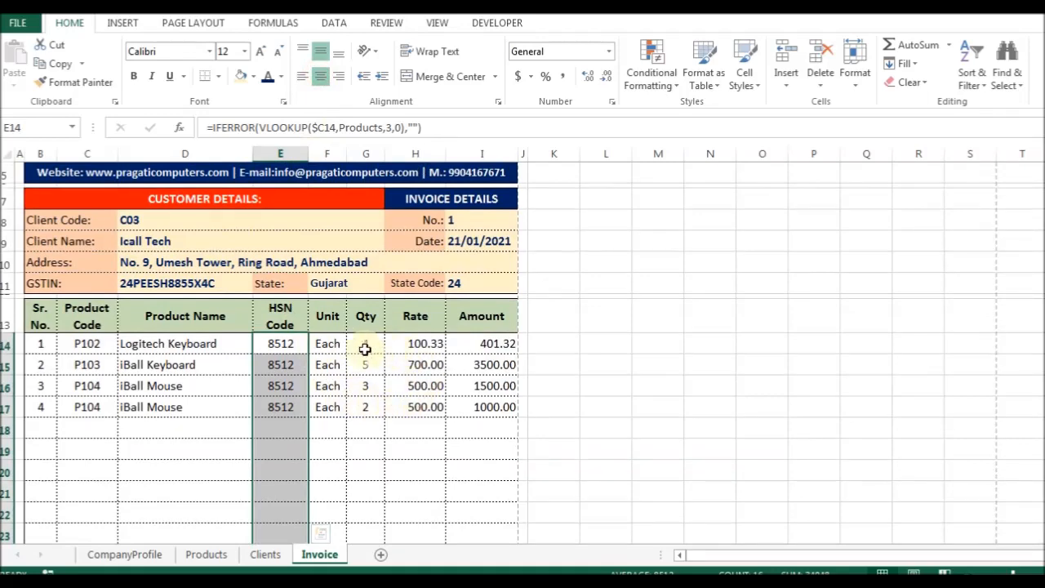
Fill the serial-number formula from B14 down to row 30.
left_click(44, 344)
scroll(53, 417, "down", 3)
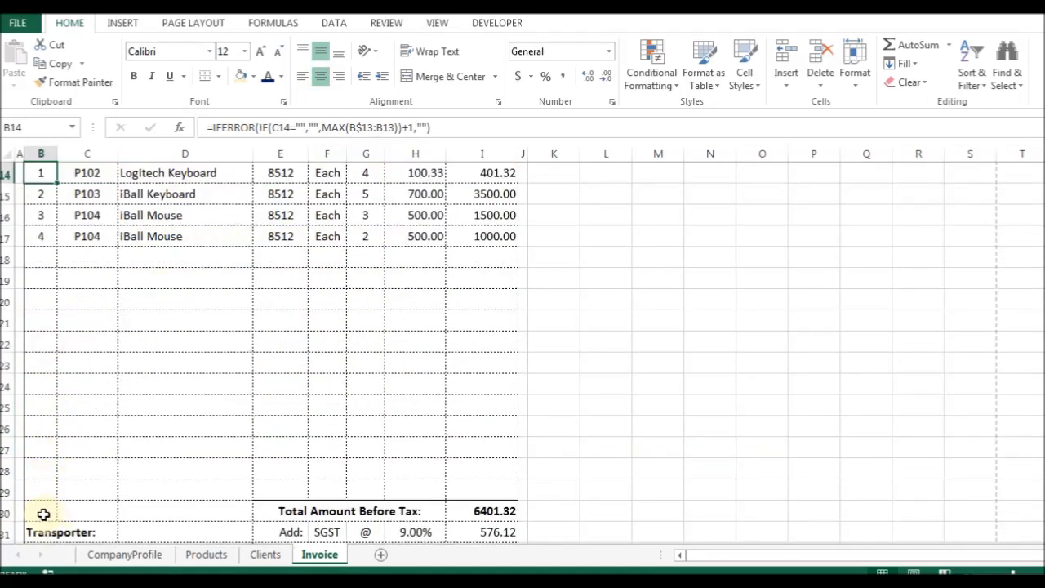
left_click_drag(44, 513, 43, 514)
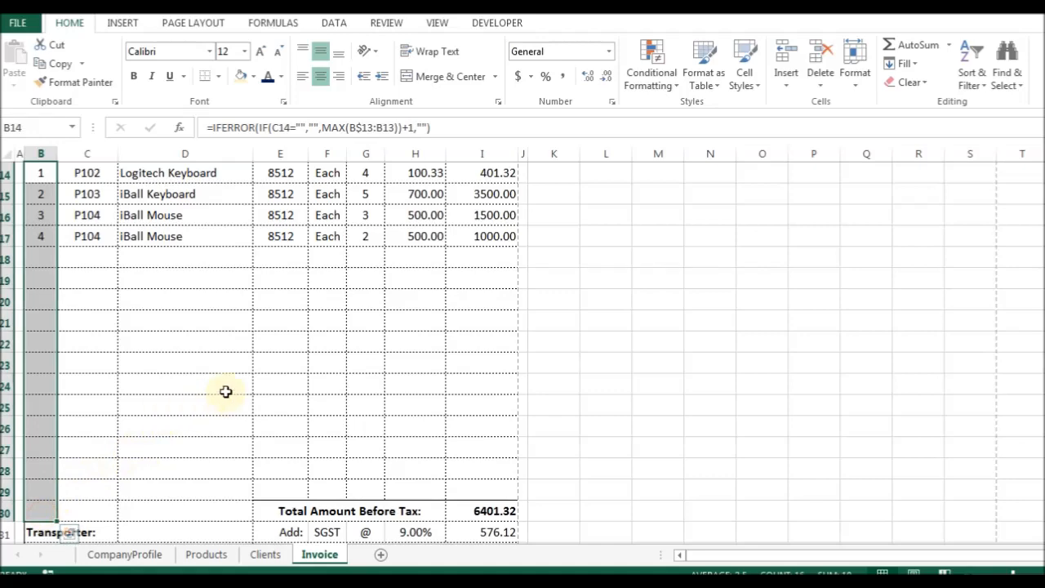
scroll(225, 392, "up", 2)
scroll(107, 299, "up", 2)
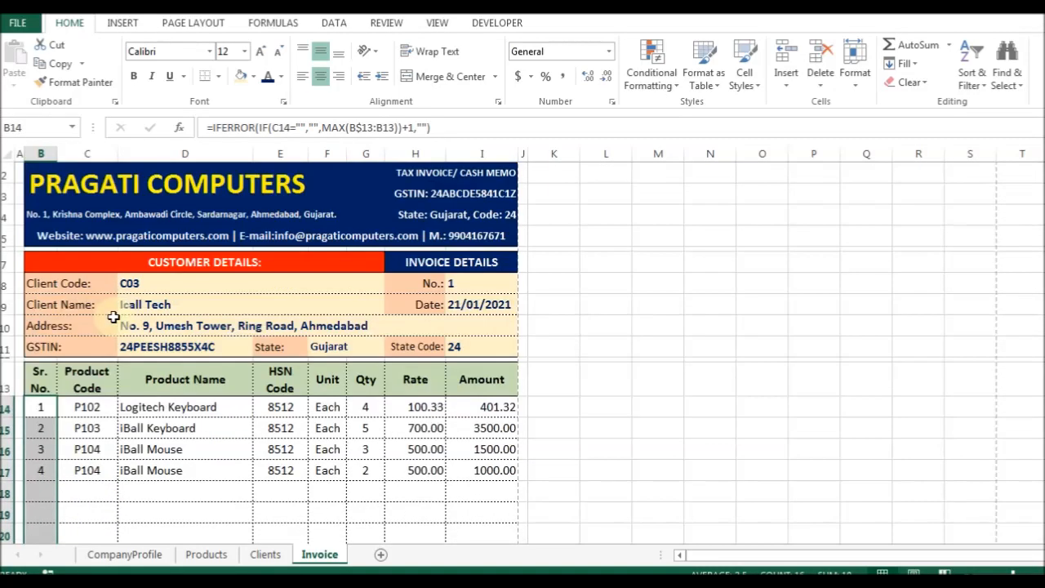
left_click(139, 283)
Save the workbook as a new file named 'Invoice' in the Documents library.
key("ctrl+s")
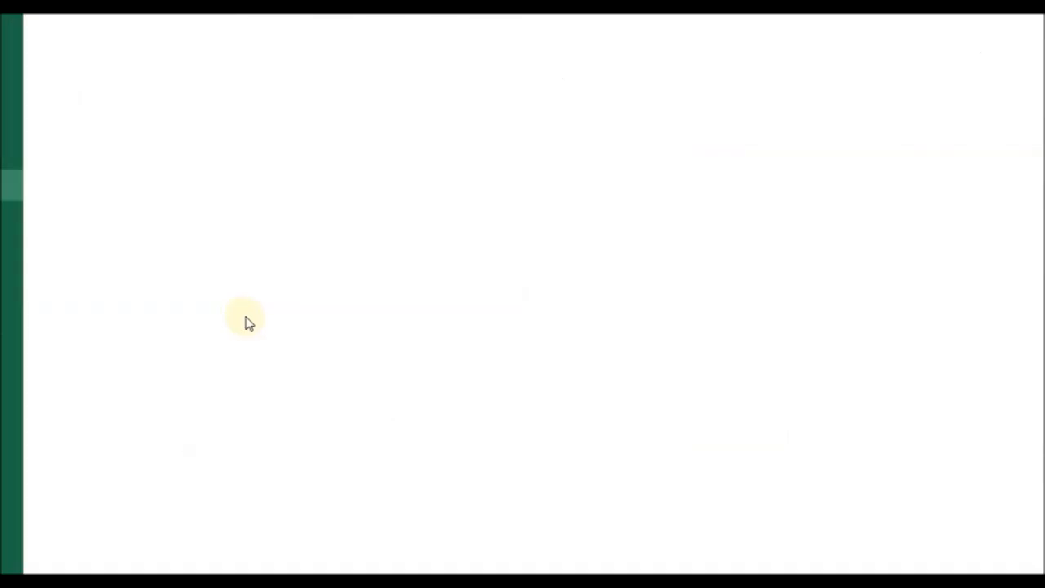
key("Escape")
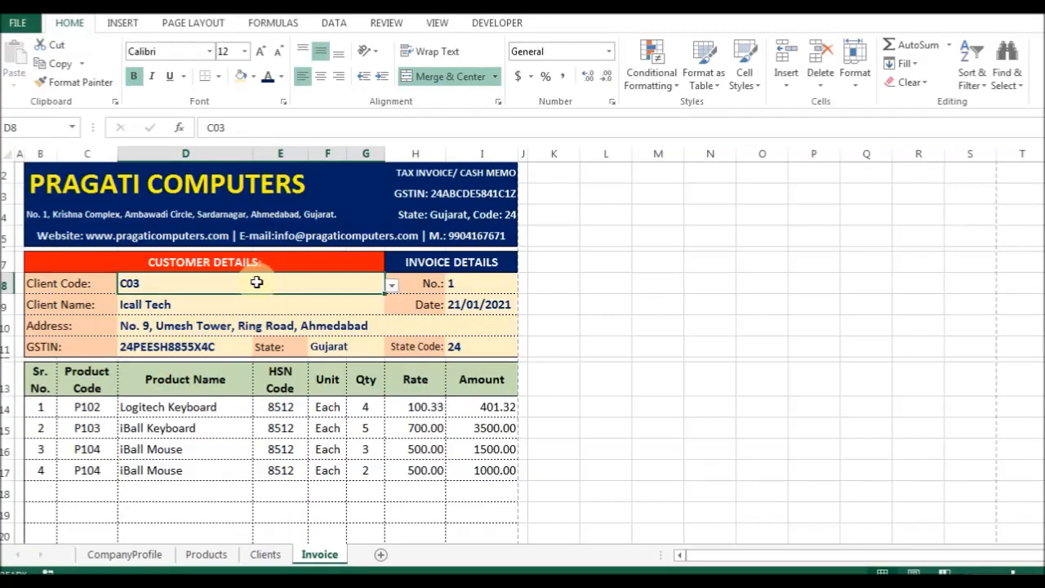
key("F12")
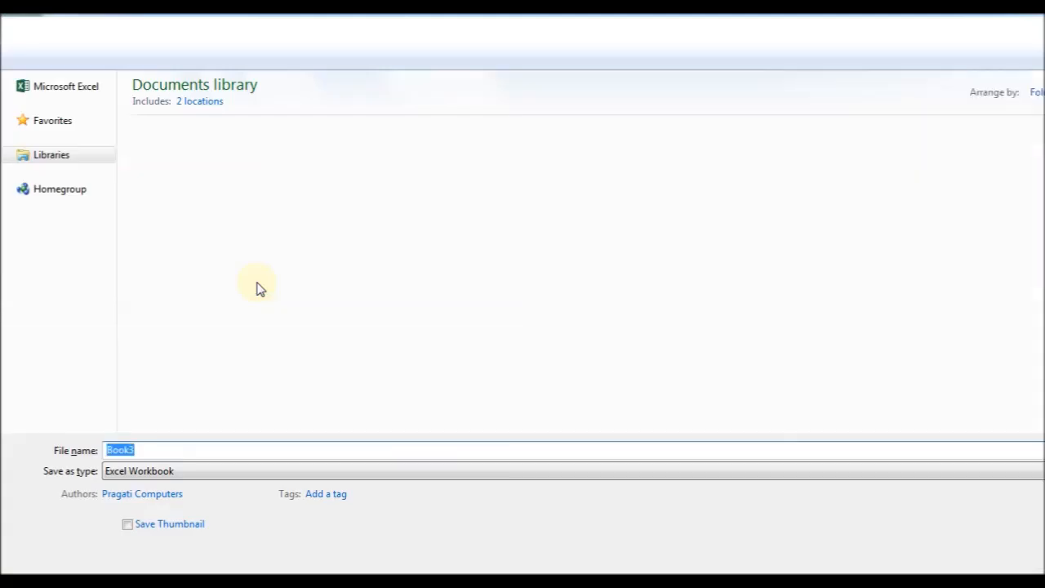
type("Invoice Software")
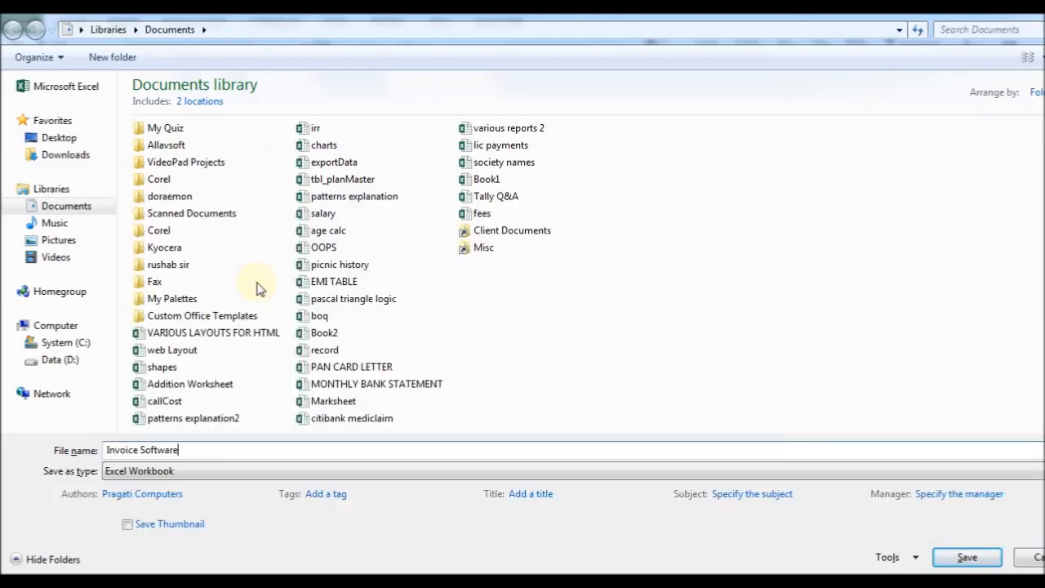
key("Return")
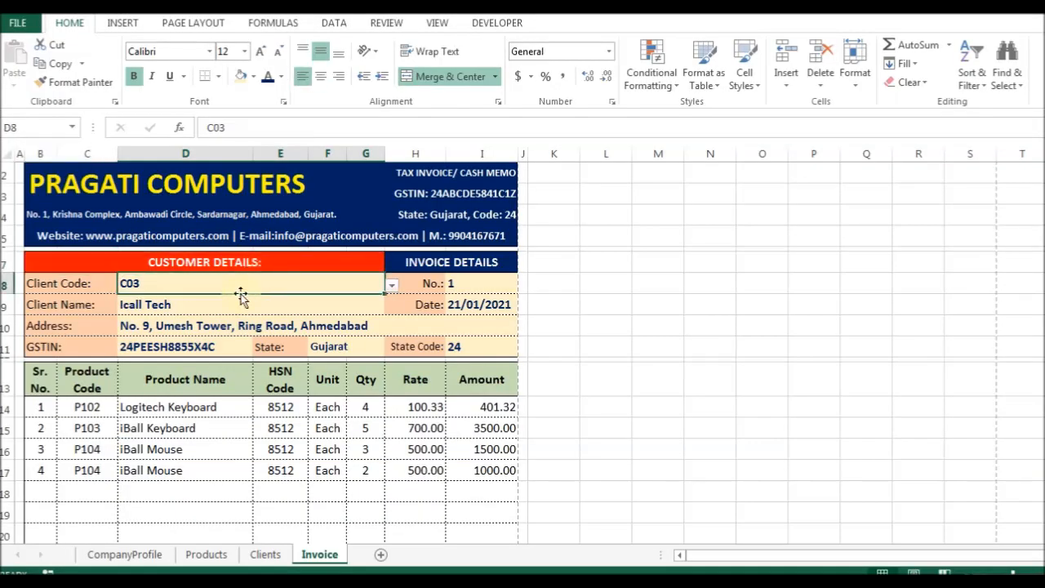
Unlock all cells on the Invoice sheet by clearing Locked in Format Cells' Protection settings.
left_click(164, 304)
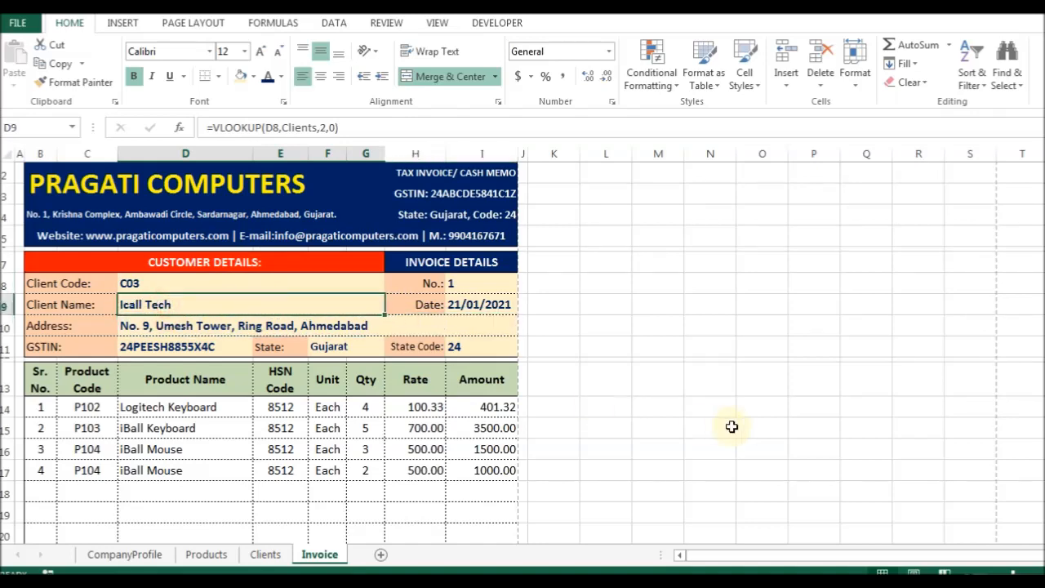
key("ctrl+a")
key("ctrl+a")
key("ctrl+1")
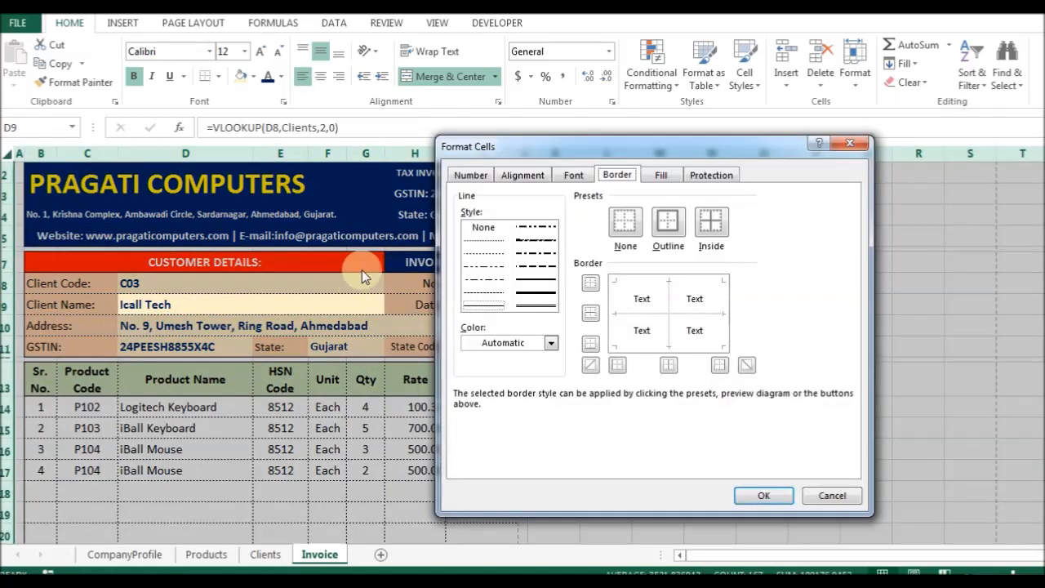
left_click(711, 175)
left_click(480, 197)
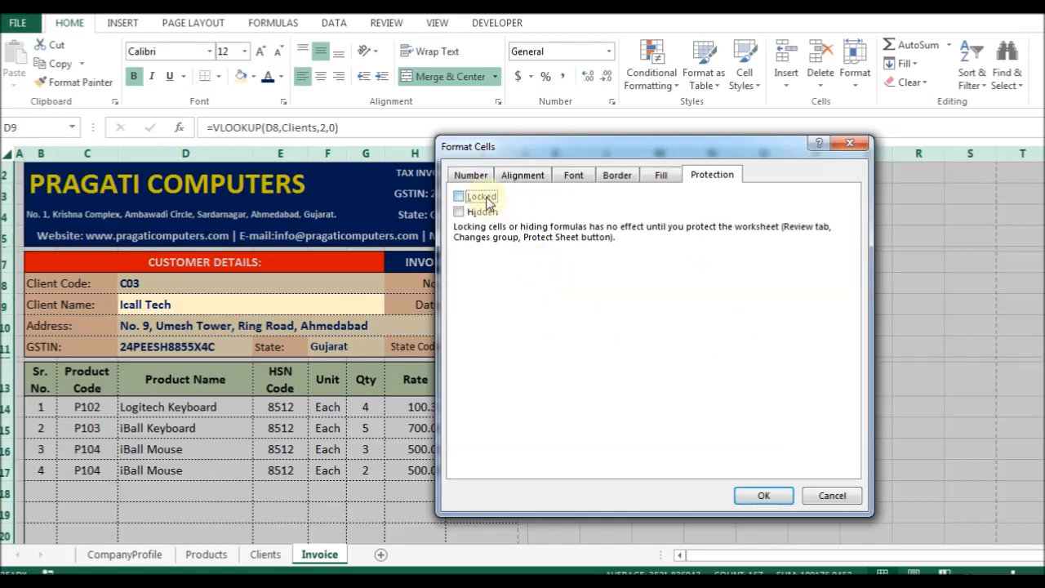
left_click(763, 495)
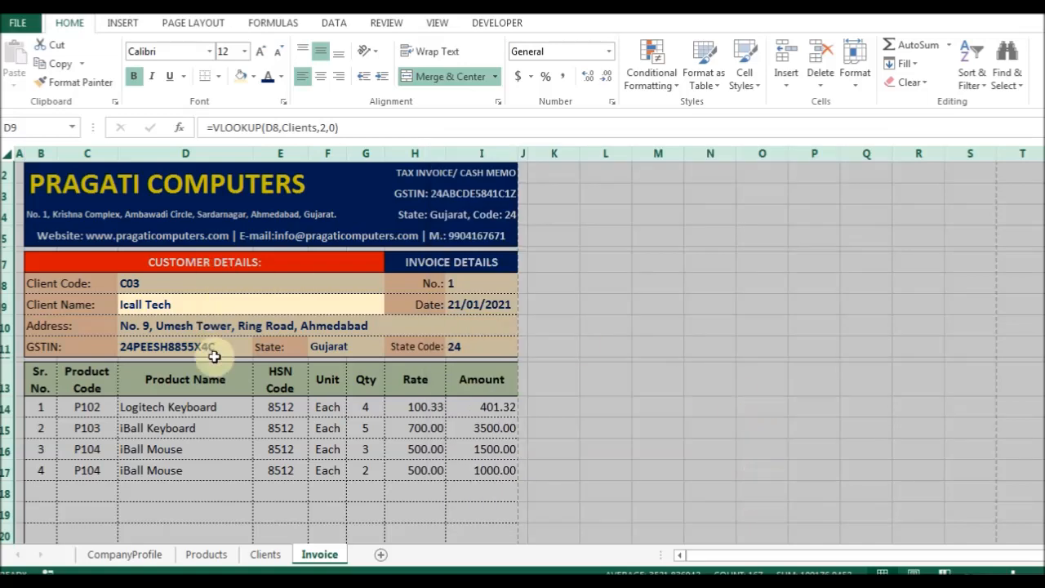
left_click(234, 410)
left_click(163, 303)
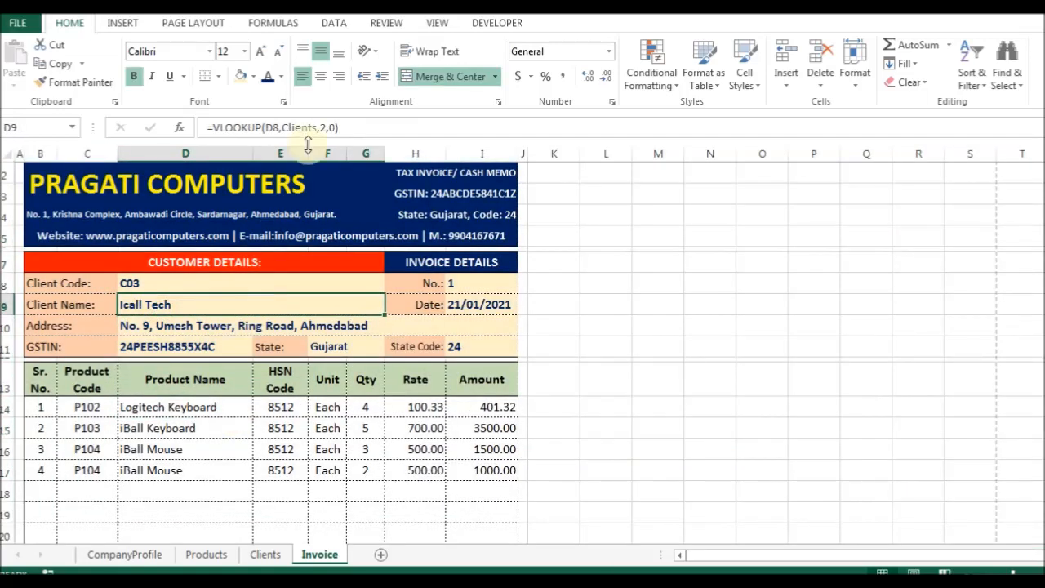
left_click(315, 23)
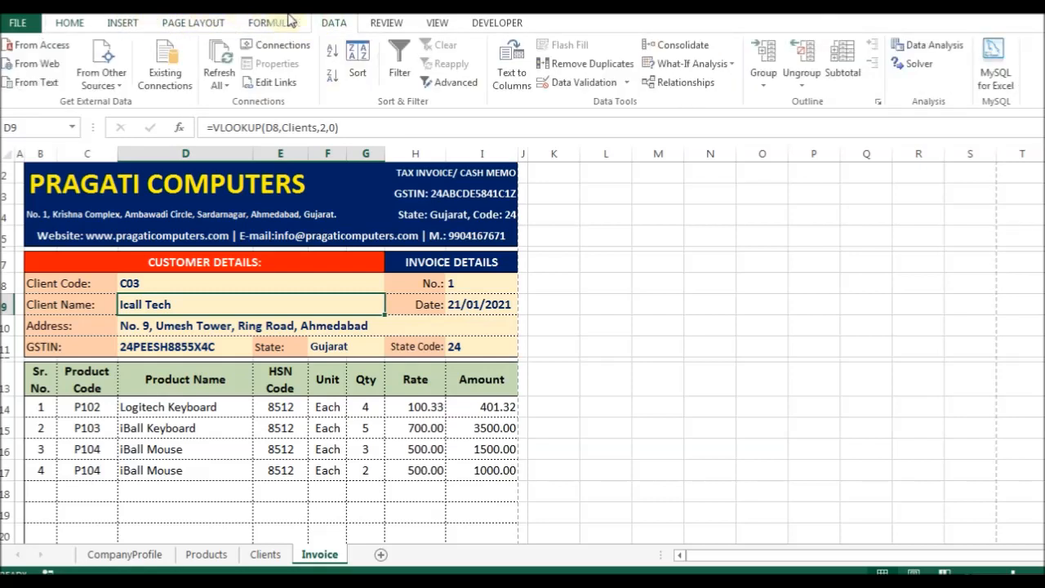
left_click(384, 25)
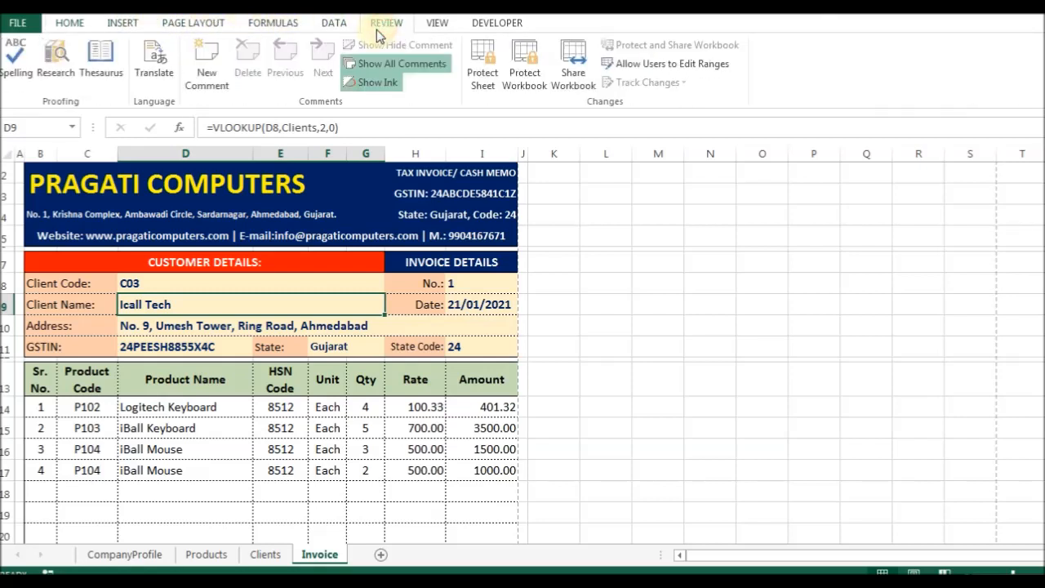
left_click(482, 64)
left_click(659, 430)
double_click(182, 378)
key("Return")
double_click(142, 493)
key("Return")
key("Delete")
key("Return")
double_click(153, 289)
key("Return")
left_click(394, 283)
left_click(296, 310)
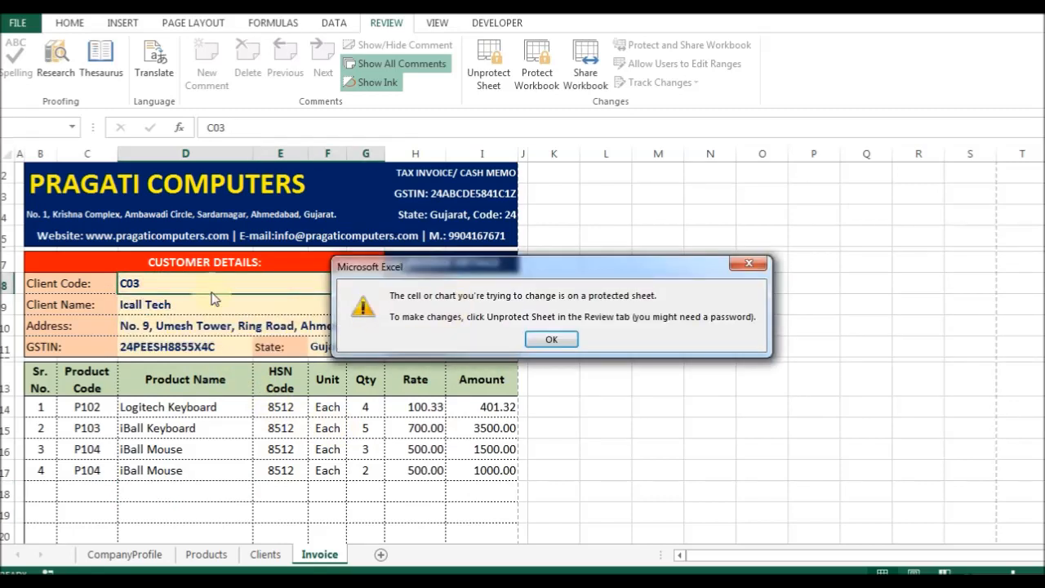
key("Return")
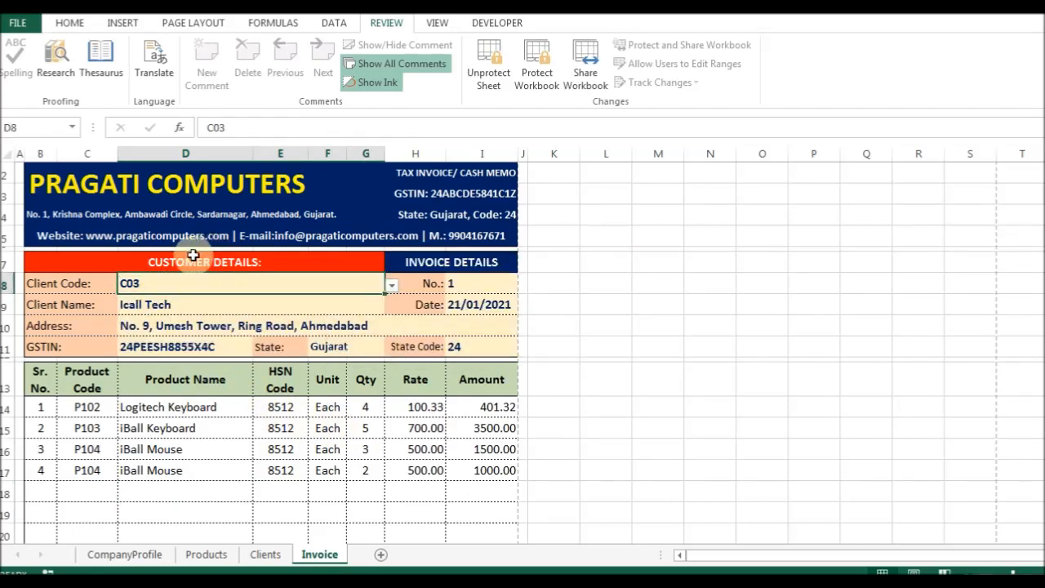
left_click(489, 73)
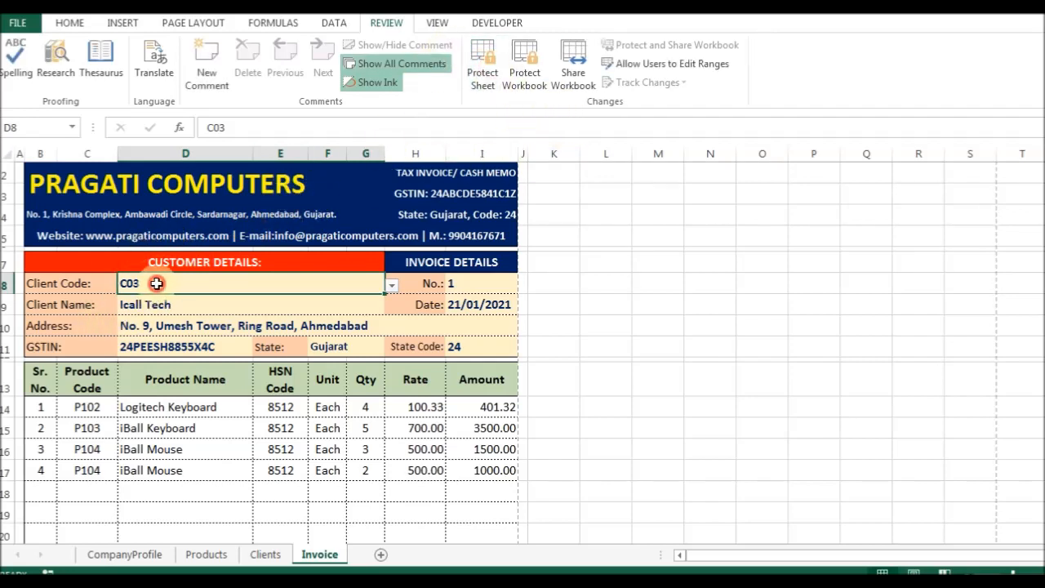
Unlock Client Code cell D8 and select the Product Code cells C14 to C30.
key("ctrl+1")
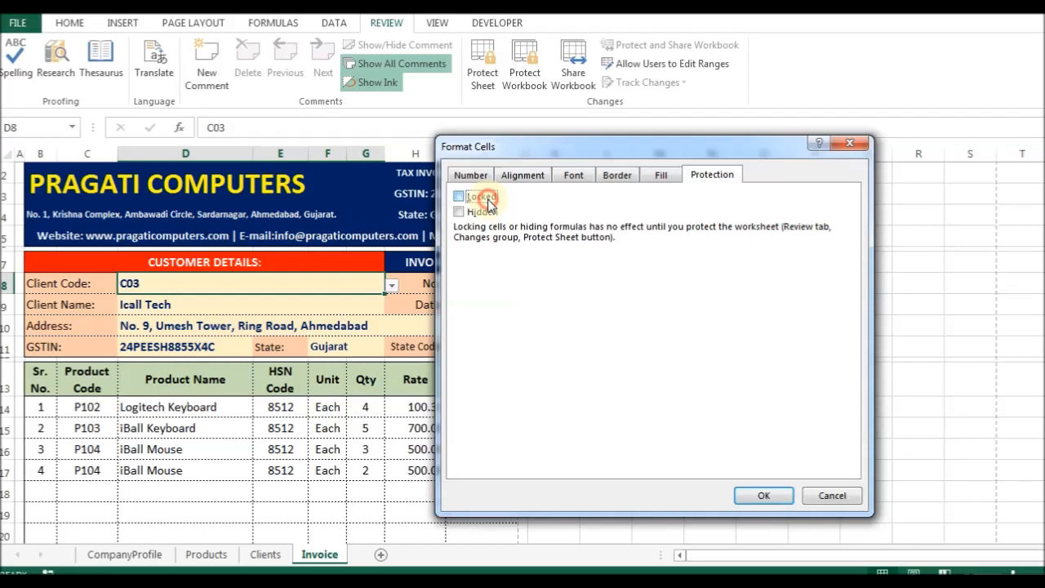
left_click(762, 493)
scroll(163, 372, "down", 2)
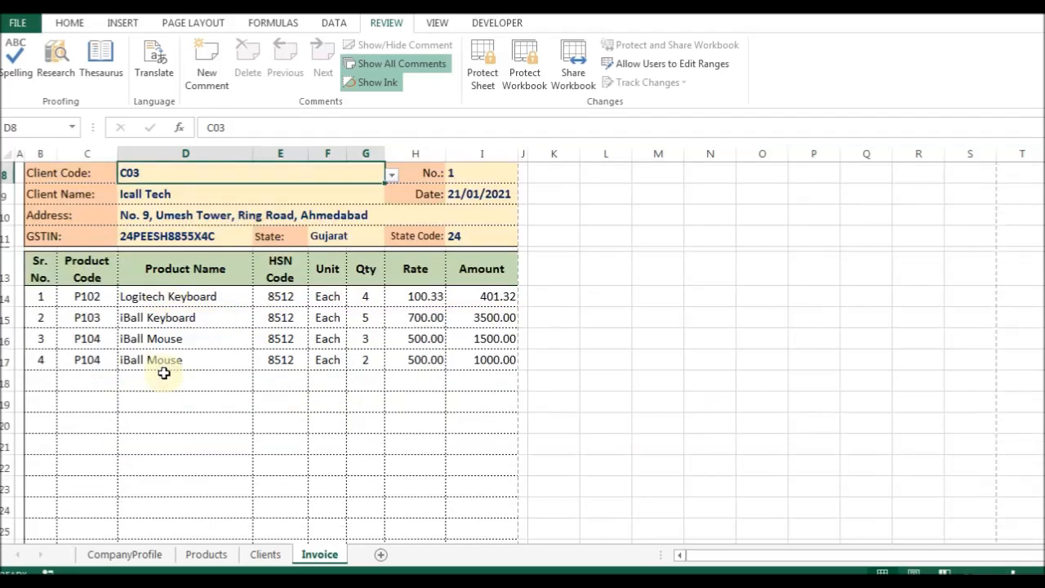
left_click(87, 296)
scroll(110, 400, "down", 4)
left_click(85, 383, "shift")
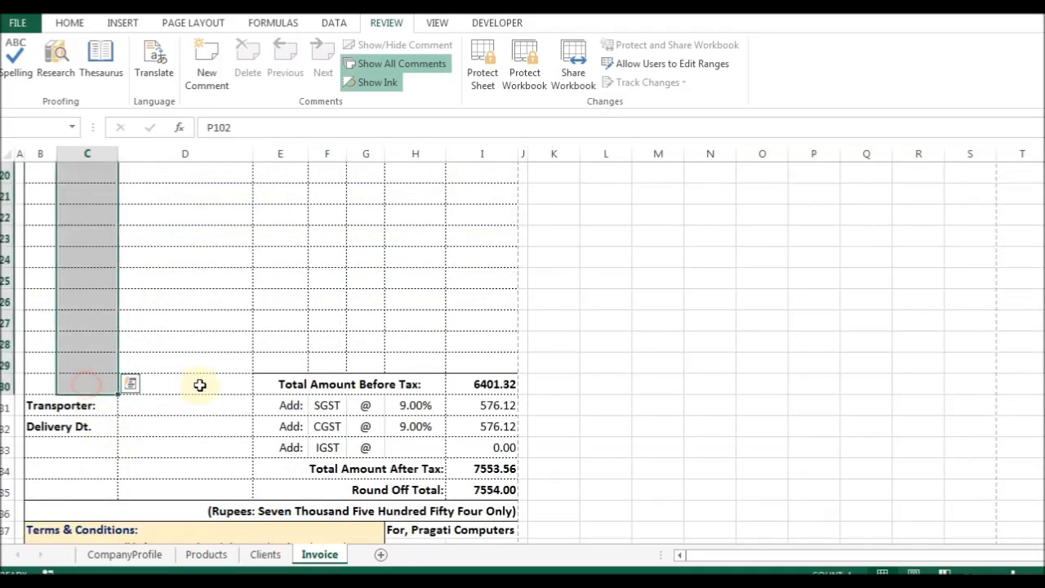
Select the Qty cells G14:G29 and the tax rate cells H31:H33.
scroll(202, 371, "up", 5)
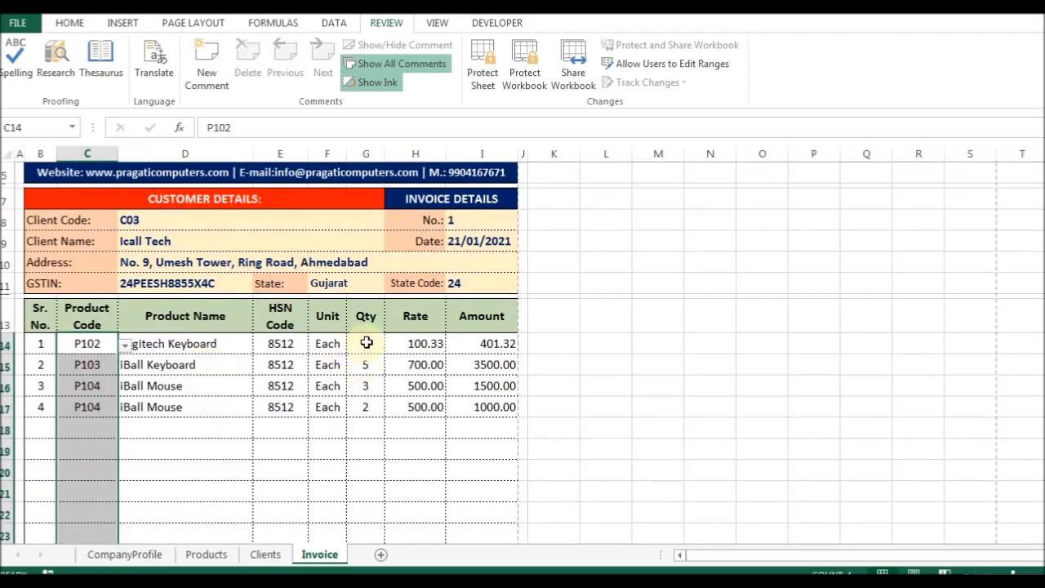
left_click(364, 340)
scroll(392, 425, "down", 2)
scroll(395, 434, "down", 1)
left_click(373, 483, "shift")
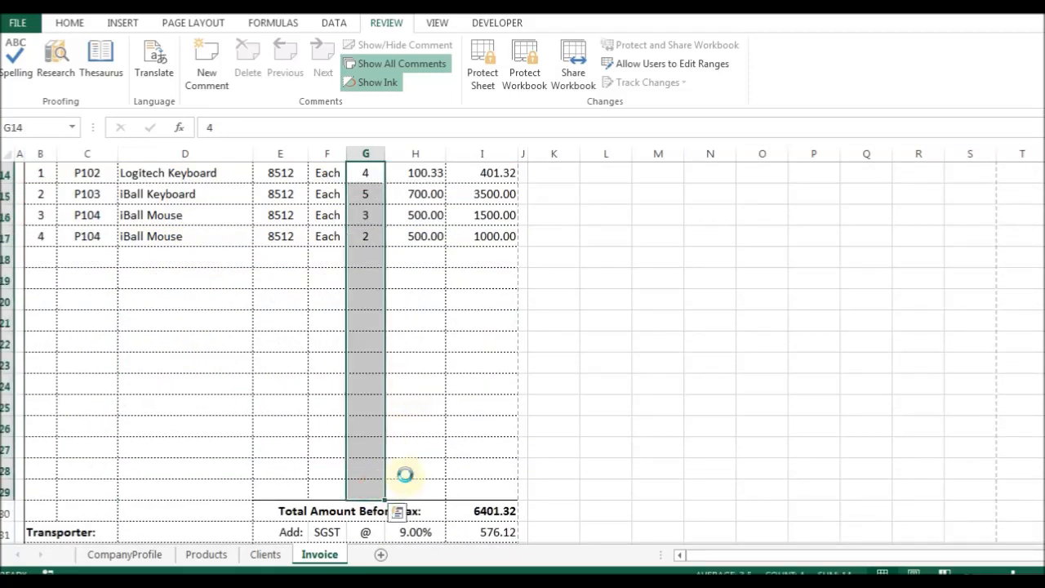
scroll(468, 430, "down", 2)
left_click_drag(414, 407, 422, 440)
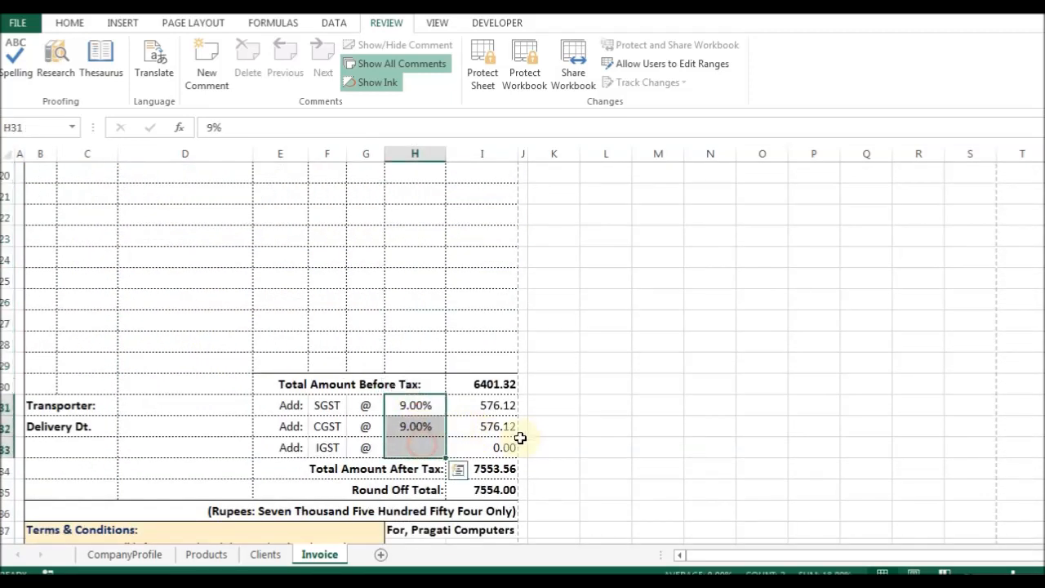
scroll(490, 404, "down", 3)
scroll(469, 441, "up", 5)
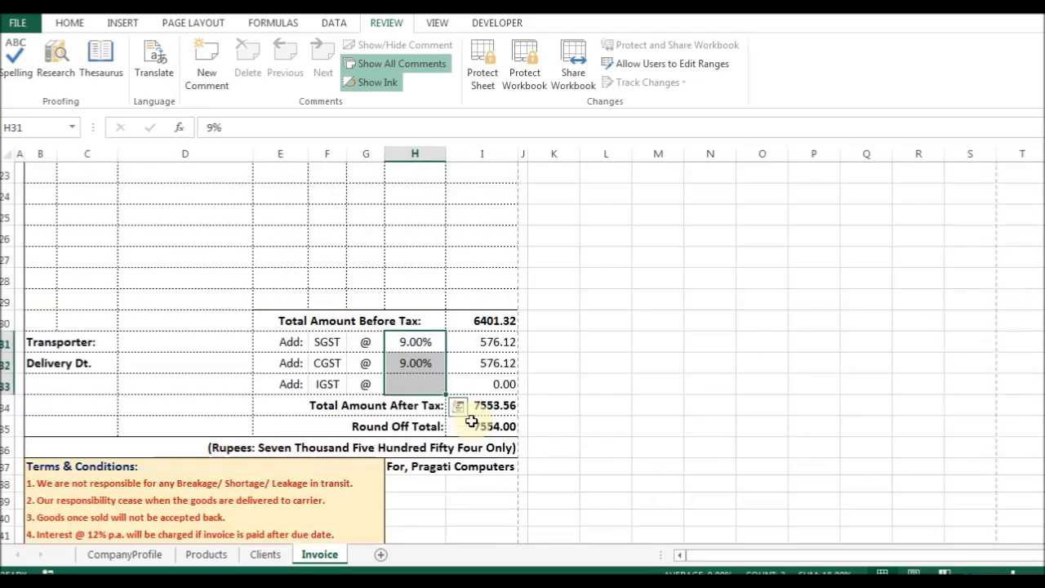
scroll(483, 407, "up", 4)
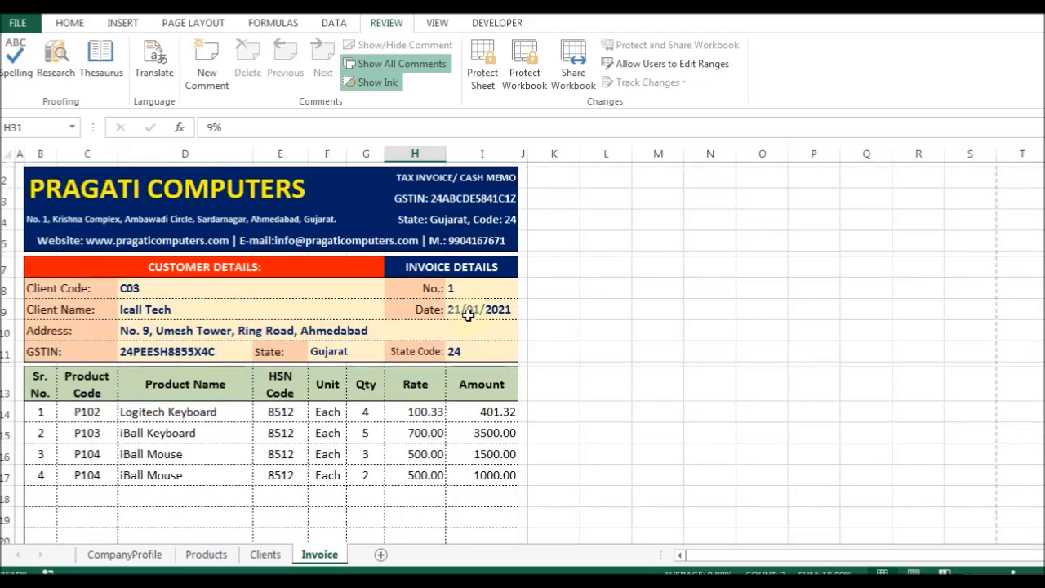
Select invoice date I9 and invoice number I8, then bring up Protect Sheet.
left_click(481, 306)
left_click(479, 287)
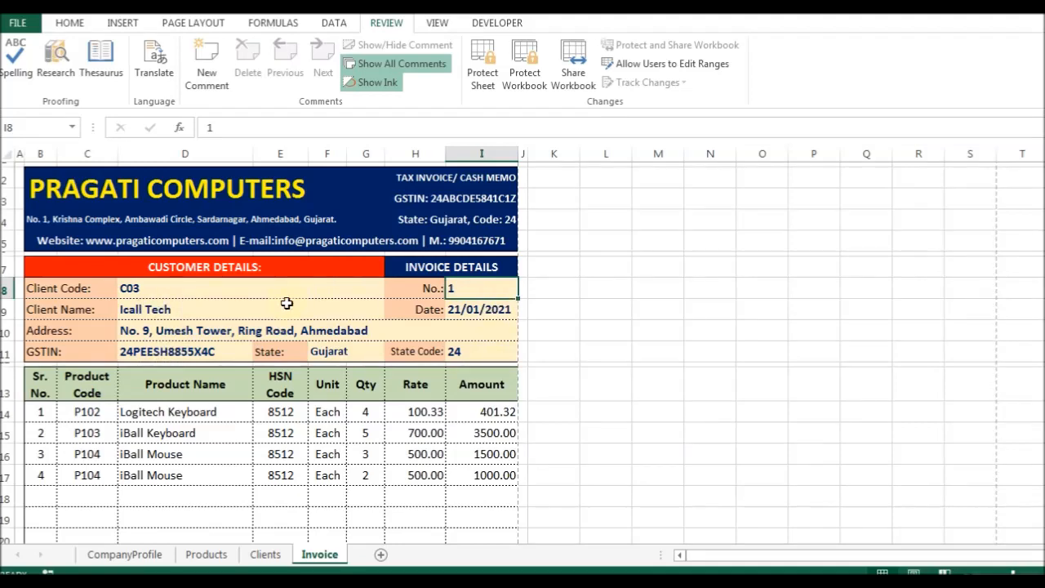
scroll(295, 298, "down", 2)
scroll(385, 217, "up", 2)
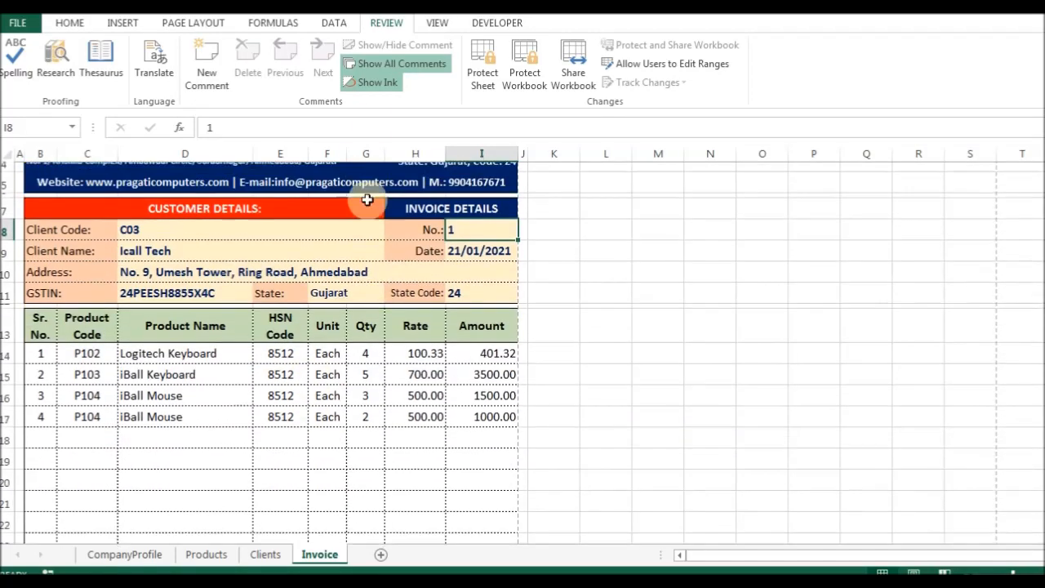
left_click(482, 65)
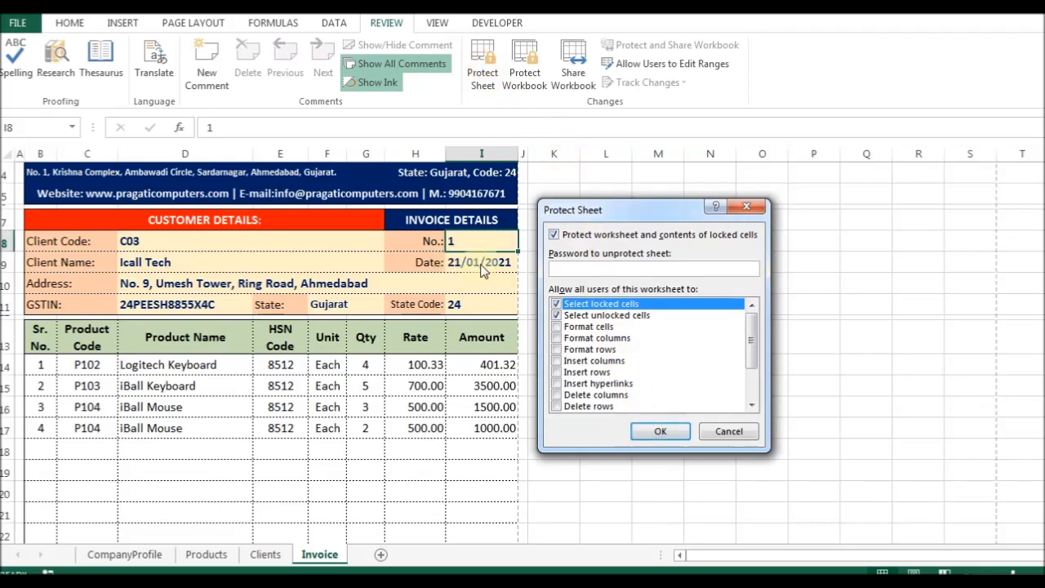
Protect the sheet and switch the client code to C02.
left_click(657, 430)
left_click(203, 303)
left_click(140, 240)
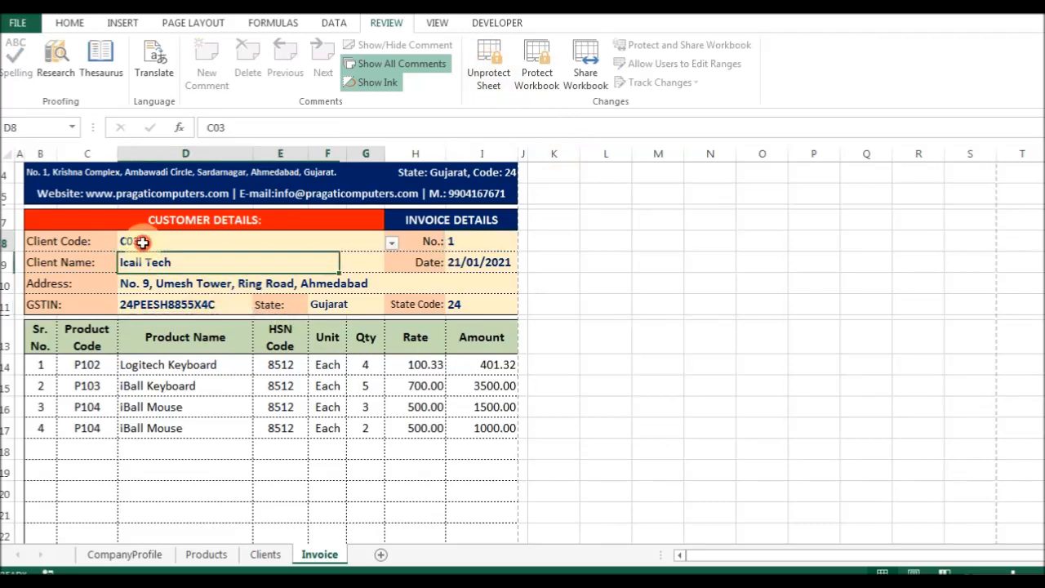
left_click(391, 242)
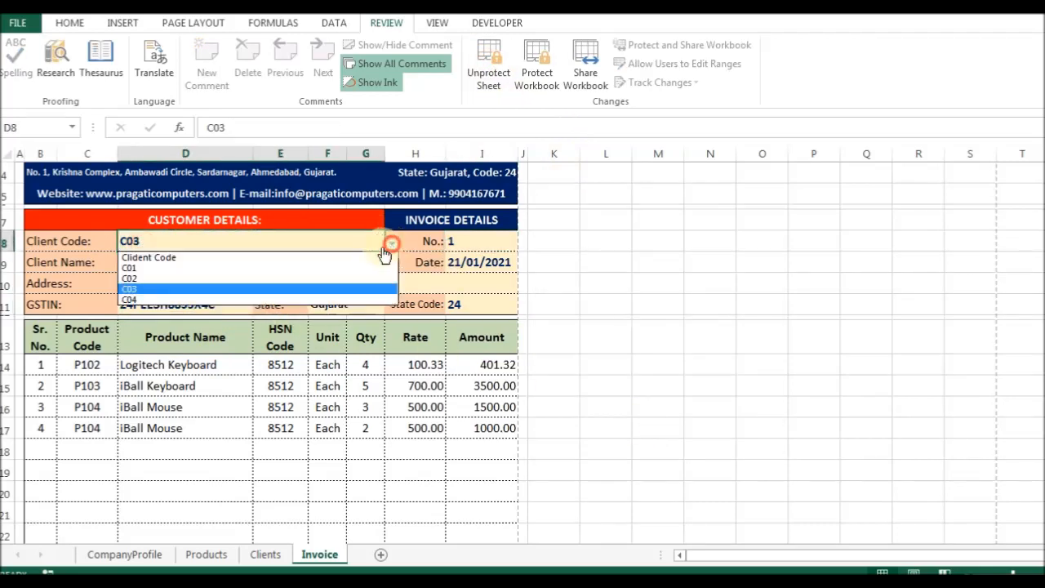
left_click(222, 278)
Verify client name, address, GSTIN, and row-15 product, unit and HSN cells are locked.
left_click(176, 267)
double_click(175, 268)
left_click(545, 338)
double_click(163, 279)
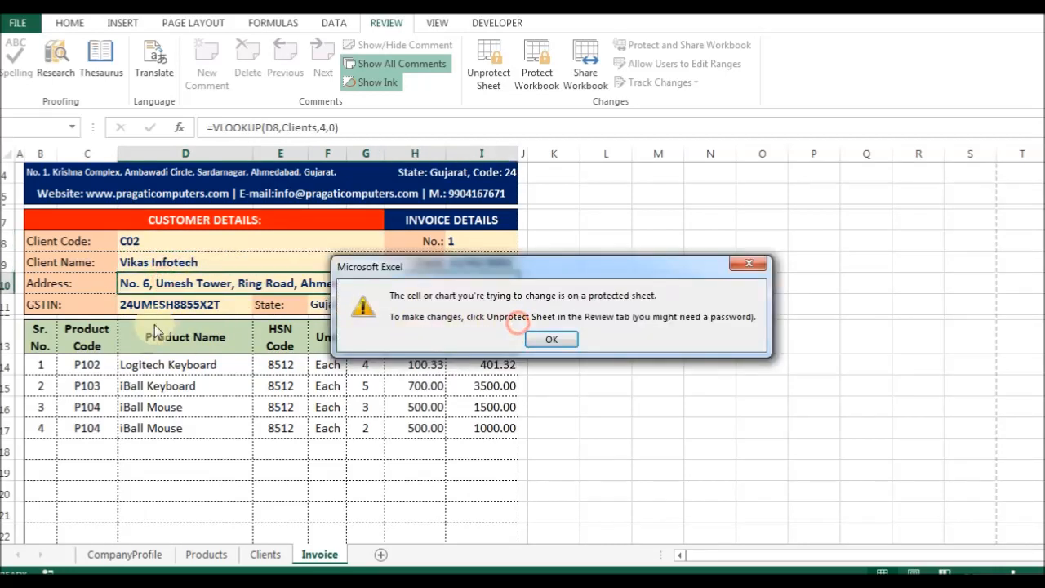
left_click(540, 339)
left_click(186, 308)
double_click(186, 308)
left_click(551, 339)
double_click(244, 386)
left_click(557, 349)
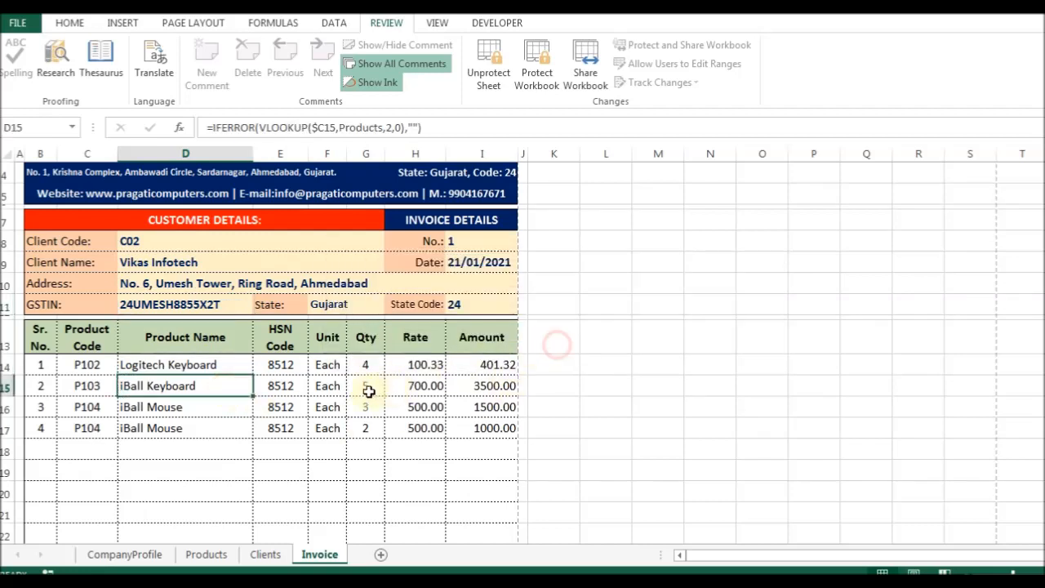
double_click(326, 394)
key("Return")
double_click(300, 379)
key("Return")
Change the first item's quantity to 6 and confirm its rate cell is locked.
left_click(365, 367)
type("5")
key("Return")
key("Up")
type("6")
key("Return")
key("Up")
key("Right")
type("7")
key("Return")
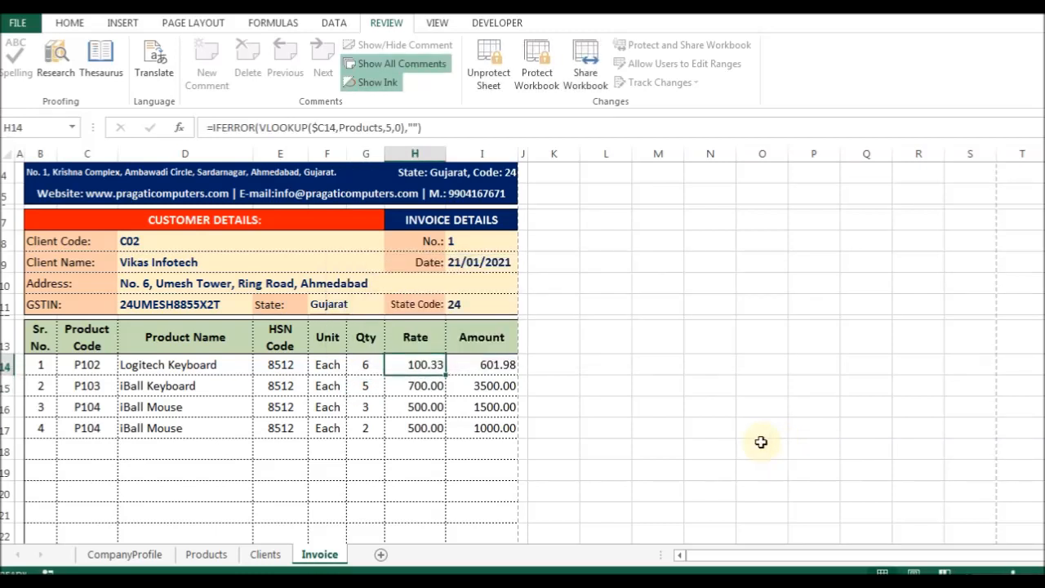
Change the first item's product code to P101.
left_click(94, 367)
key("alt+Down")
key("Down")
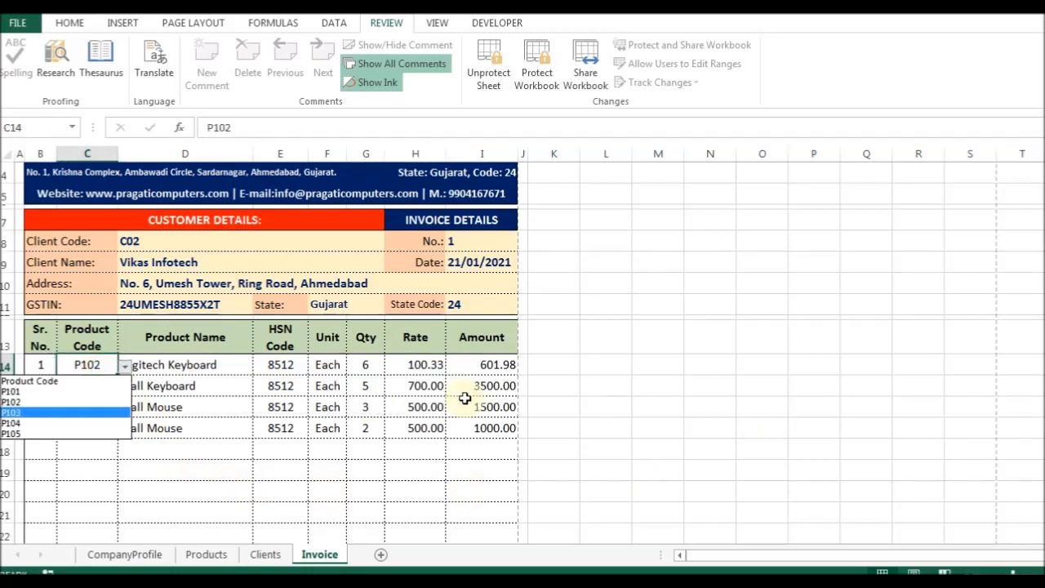
key("Up")
key("Up")
key("Return")
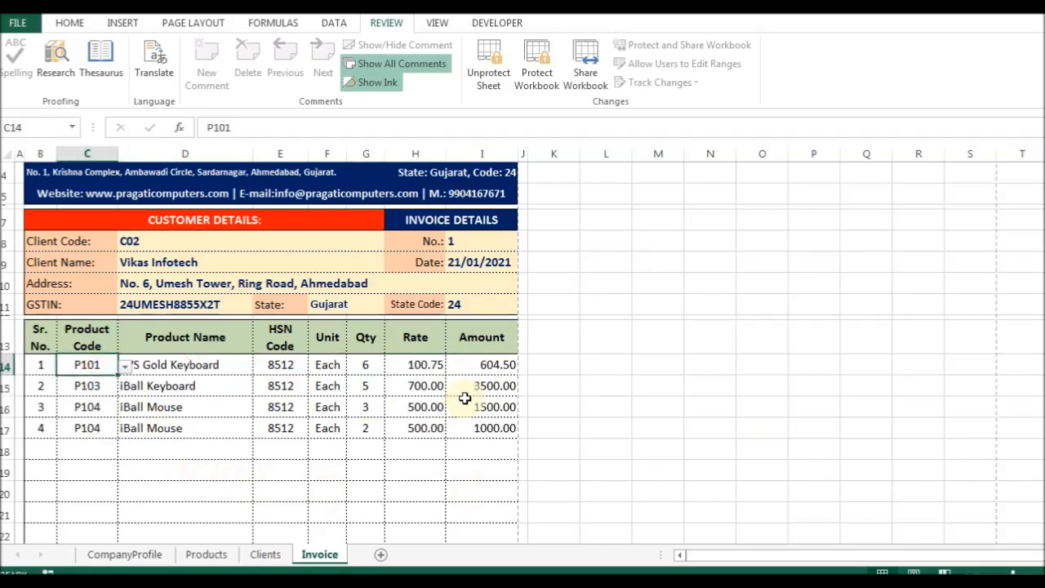
Confirm the serial number, total label, Total Amount Before Tax and CGST amount are locked.
key("Left")
key("Down")
key("Delete")
key("Return")
key("Delete")
key("Return")
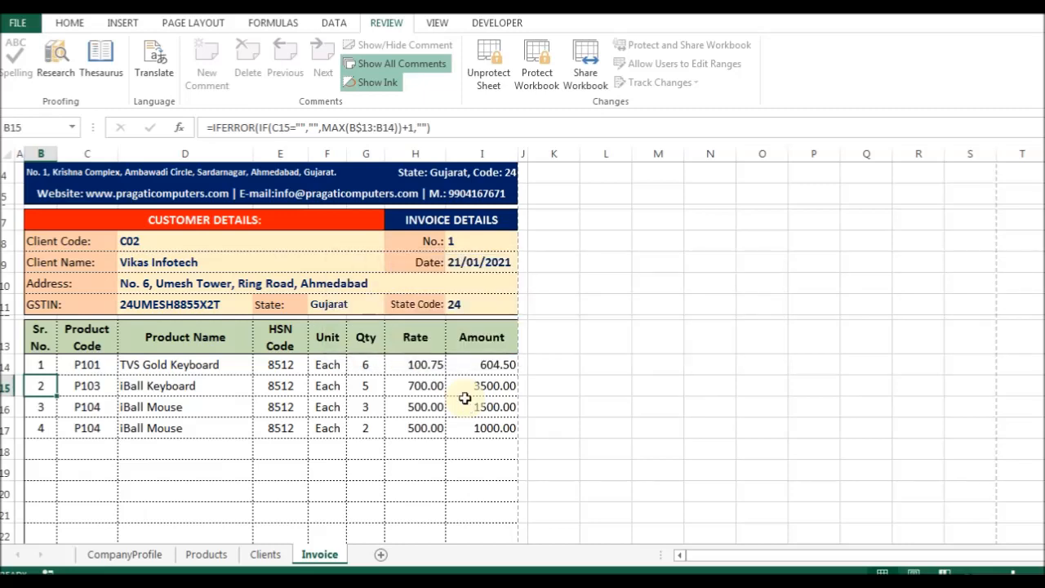
scroll(465, 397, "down", 5)
double_click(402, 414)
key("Return")
double_click(496, 406)
key("Return")
double_click(503, 442)
key("Return")
Set both SGST and CGST rates to 6%, giving a 7397.00 round-off total.
left_click(414, 433)
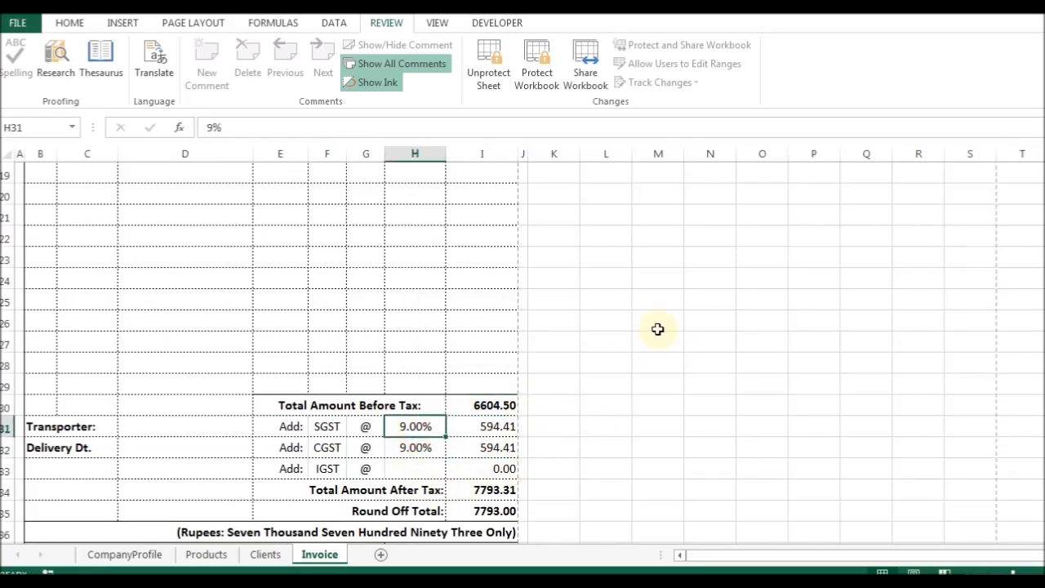
type("5")
key("Return")
type("6")
key("Return")
key("Up")
key("Up")
key("Down")
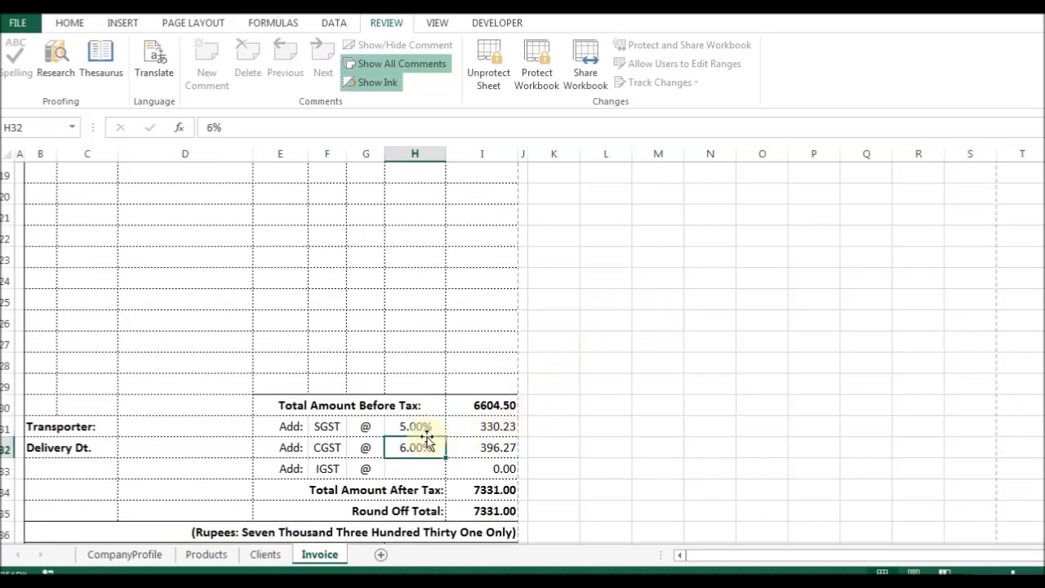
left_click(427, 425)
type("6")
key("Return")
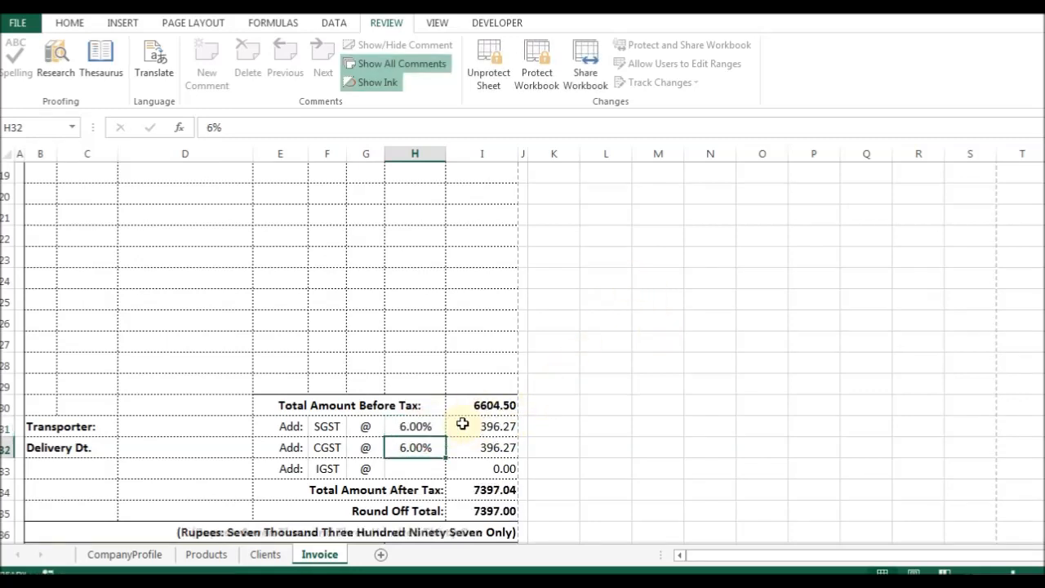
scroll(462, 428, "down", 2)
left_click(474, 389)
left_click(299, 409)
left_click(439, 440)
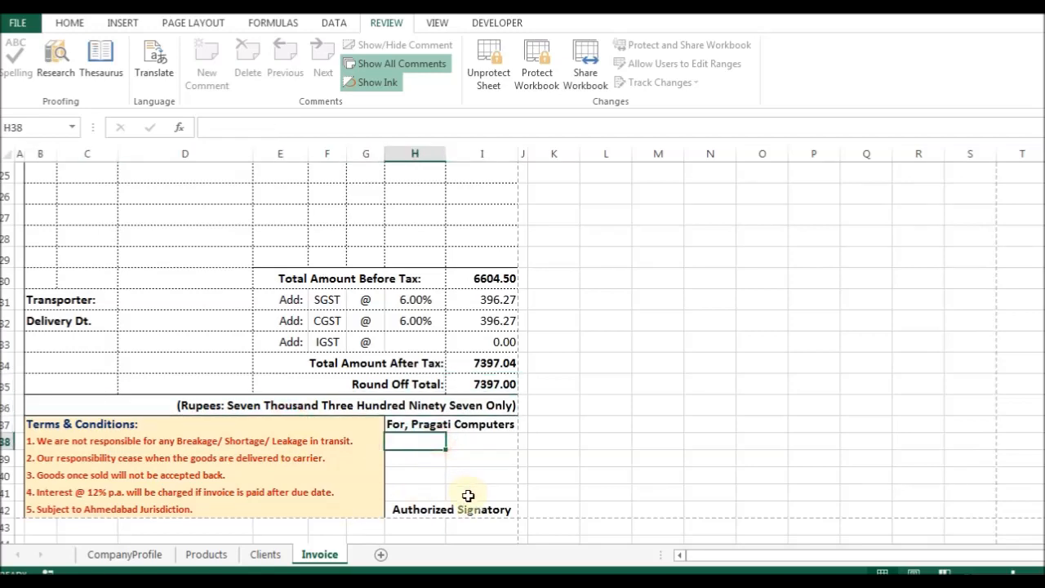
scroll(332, 426, "up", 10)
key("ctrl+p")
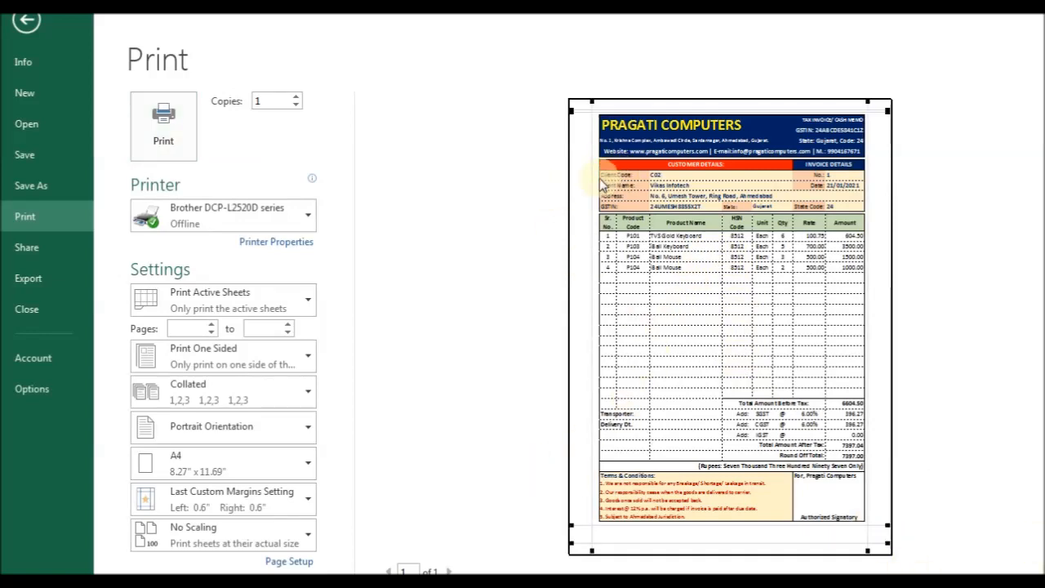
key("Escape")
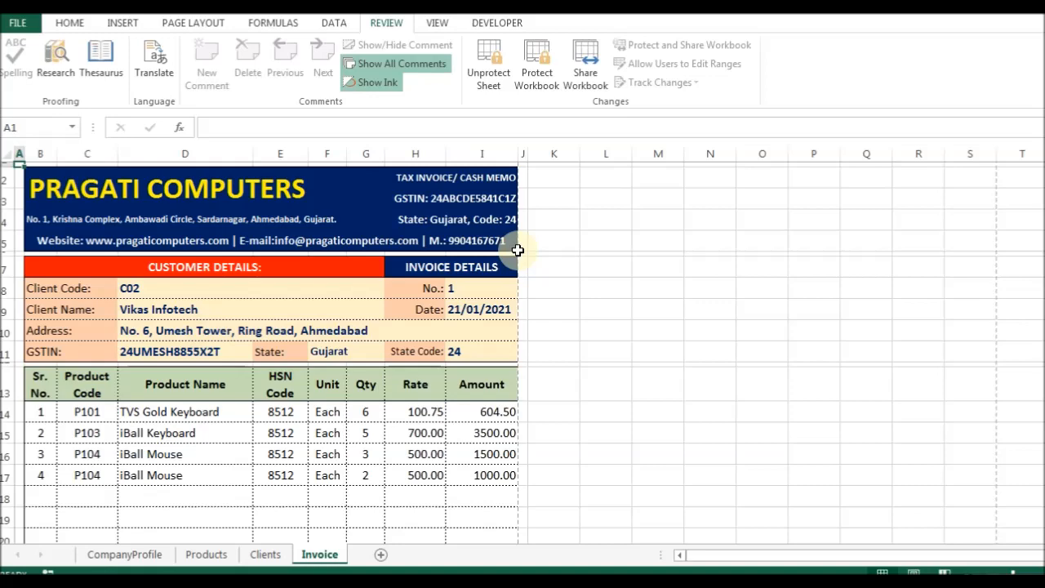
Unprotect the sheet and reduce the height of row 1.
left_click(487, 73)
key("alt+h")
key("o")
key("h")
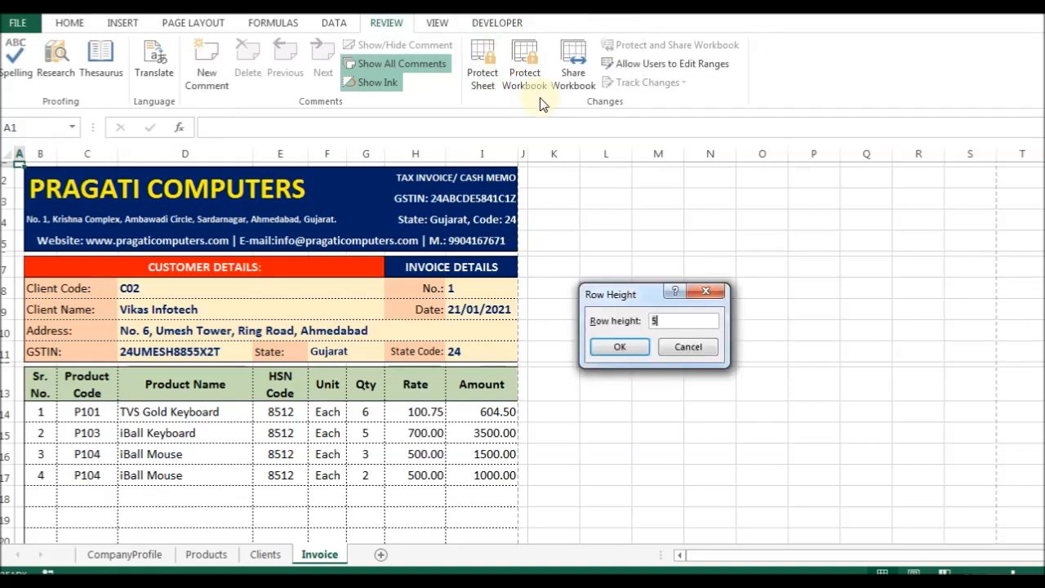
key("Return")
Frame the whole invoice range from A1 to column J with a thick outline border.
key("ctrl+End")
key("Down")
key("Right")
key("ctrl+shift+Home")
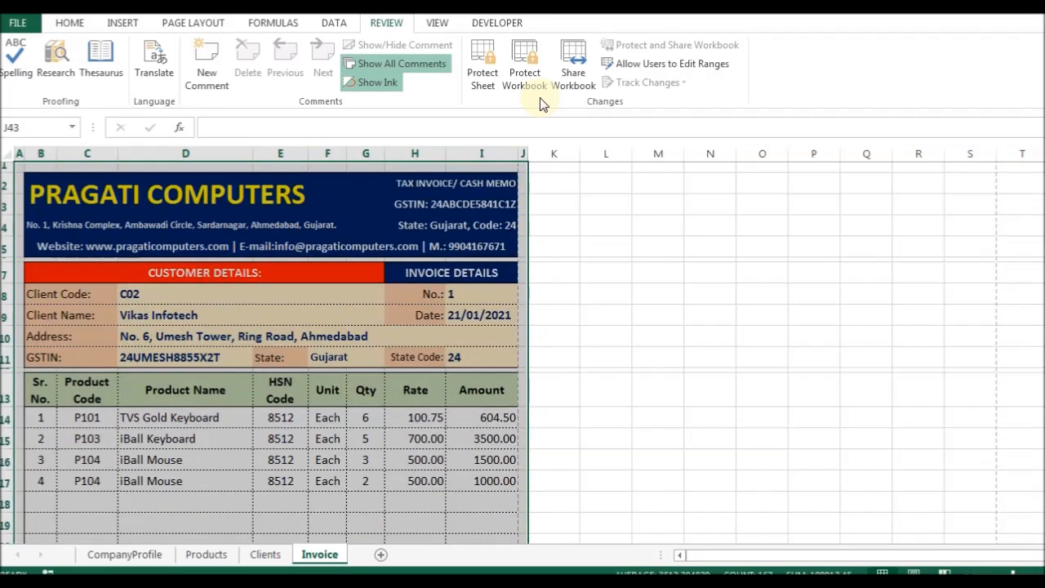
key("ctrl+1")
key("ctrl+shift+Tab")
key("ctrl+shift+Tab")
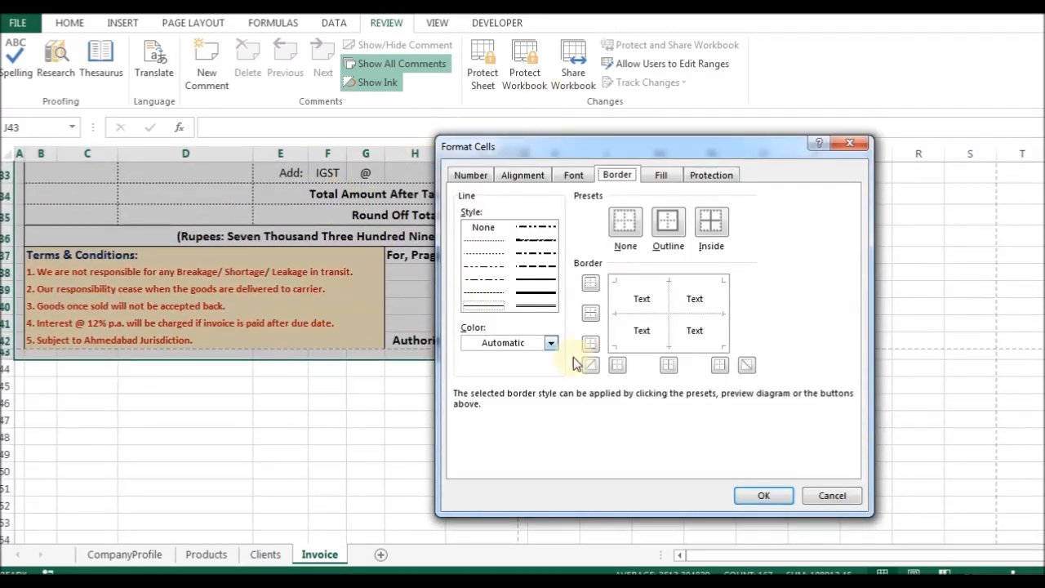
left_click(545, 285)
left_click(668, 222)
left_click(763, 495)
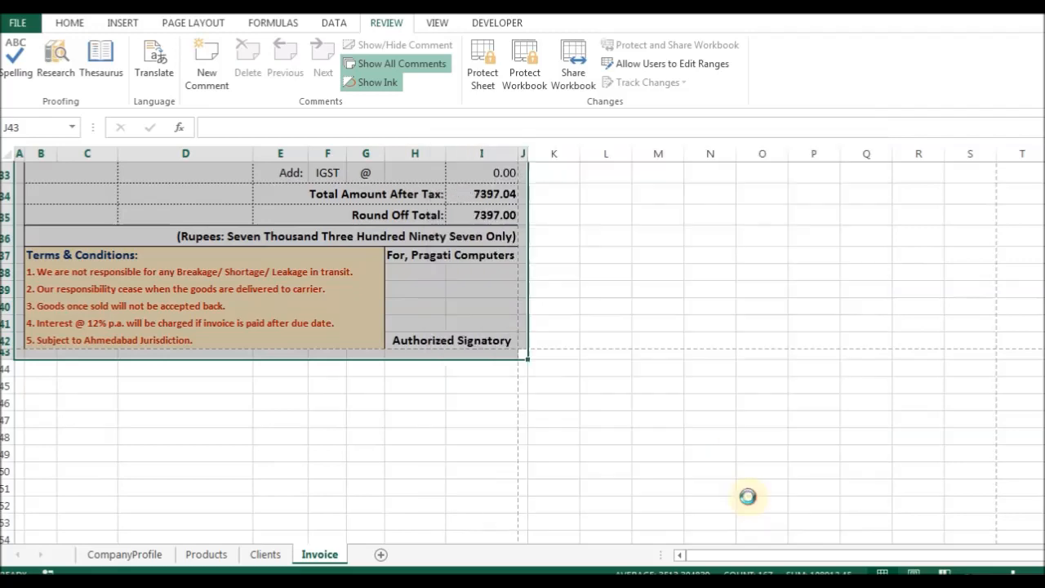
left_click(568, 295)
Narrow column A to a width of 0.5.
scroll(210, 204, "up", 11)
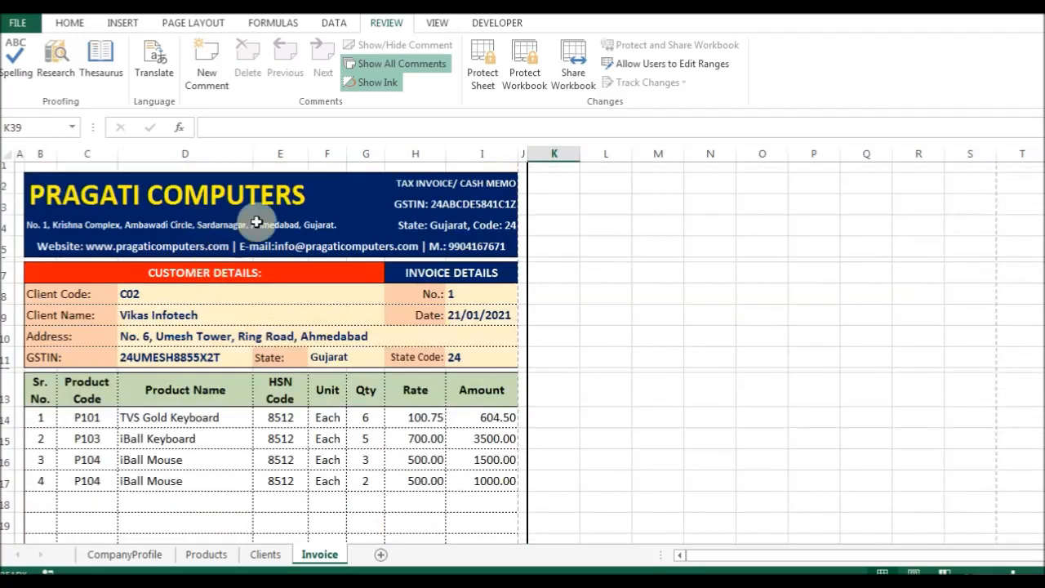
key("ctrl+Home")
key("alt+h")
type("ow.5")
key("Return")
key("Right")
key("Right")
key("Right")
key("Right")
key("Right")
key("Right")
key("Right")
key("Right")
key("Right")
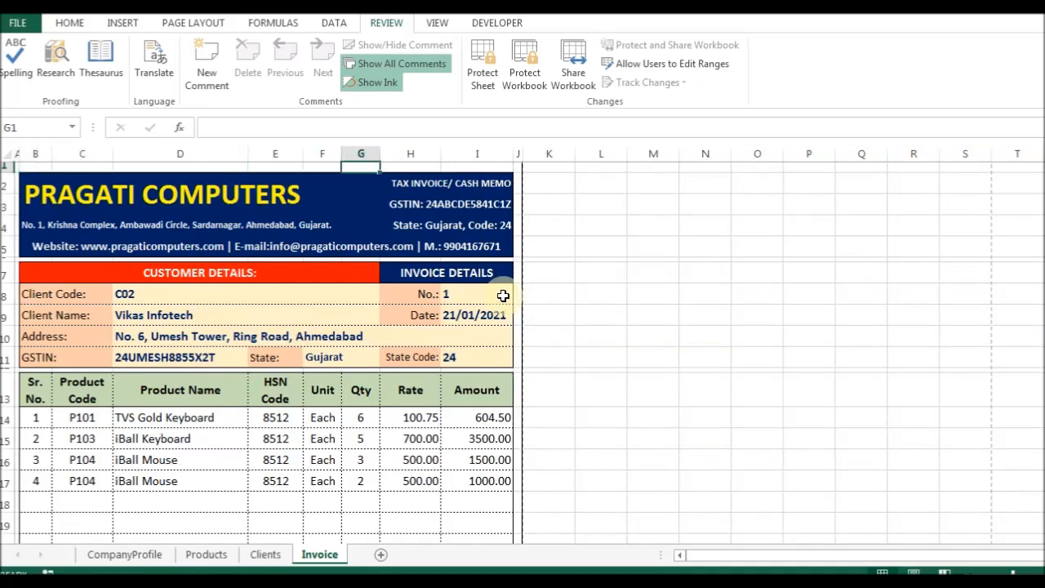
key("Left")
Shrink row 43 below the invoice to a height of 5.
key("alt+h")
key("o")
key("h")
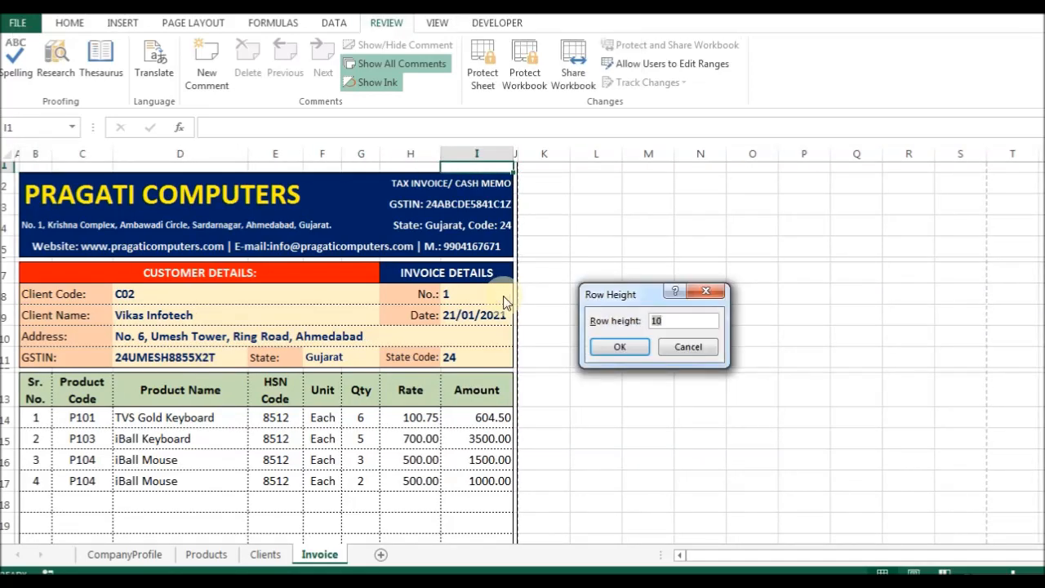
key("Return")
key("ctrl+End")
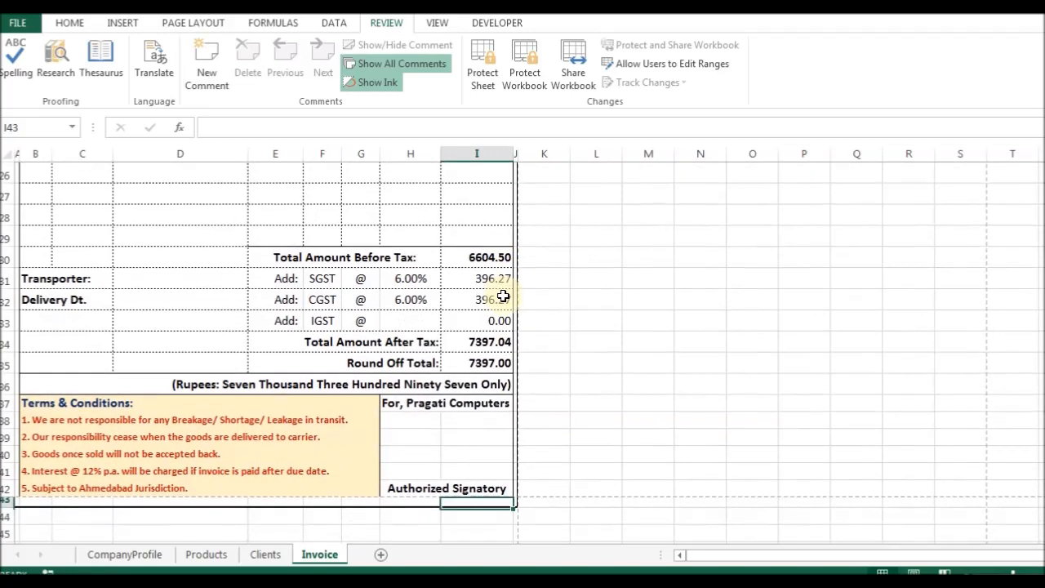
key("alt+h")
type("oh5")
key("Return")
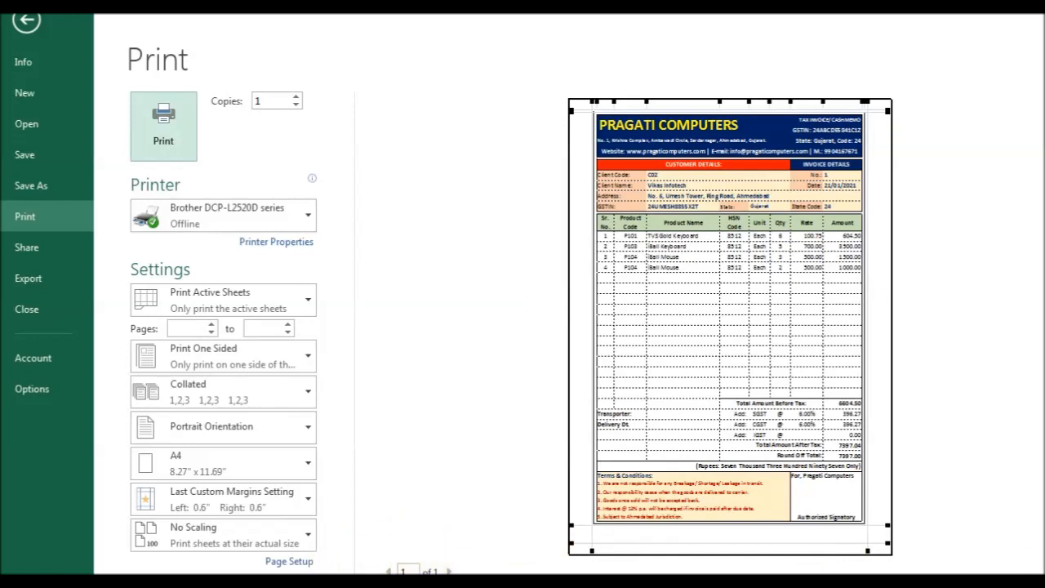
In Page Setup, tick Center on page Vertically on the Margins tab so the invoice prints centred.
left_click(296, 561)
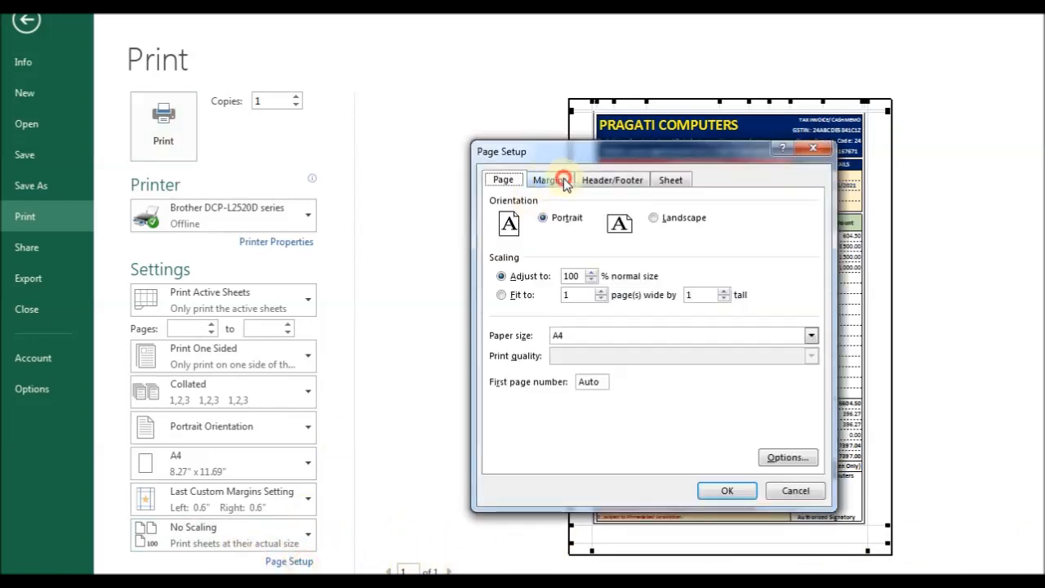
left_click(564, 181)
left_click(552, 423)
left_click(725, 490)
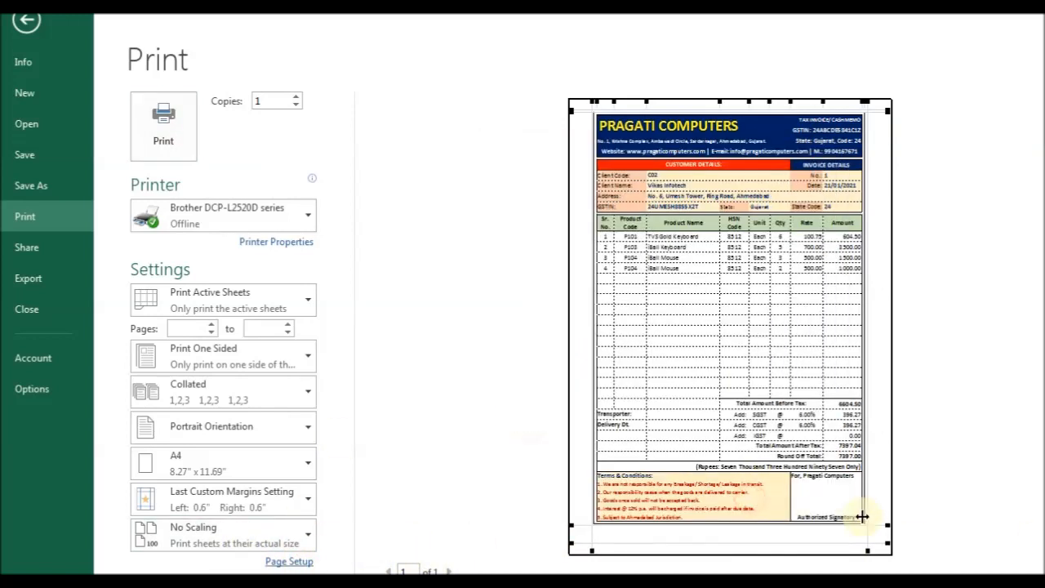